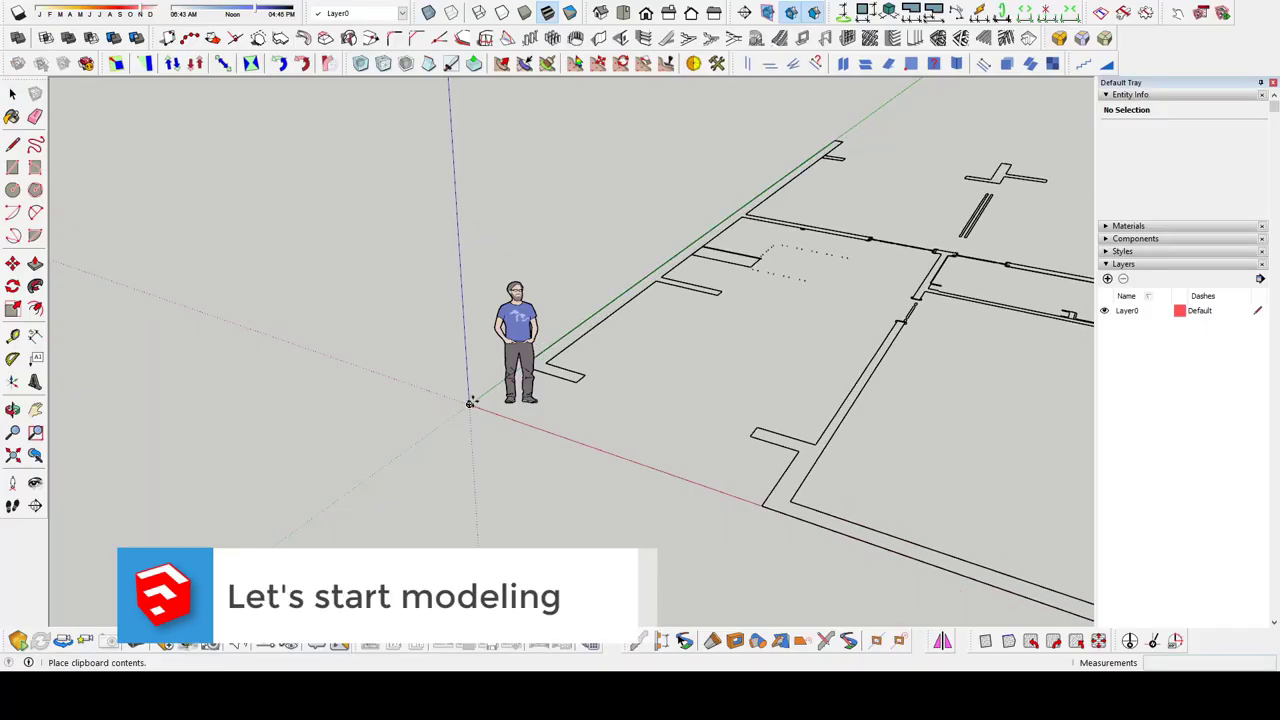
Orbit and zoom in on the bathroom area of the imported floor plan
middle_click_drag(564, 207, 336, 222)
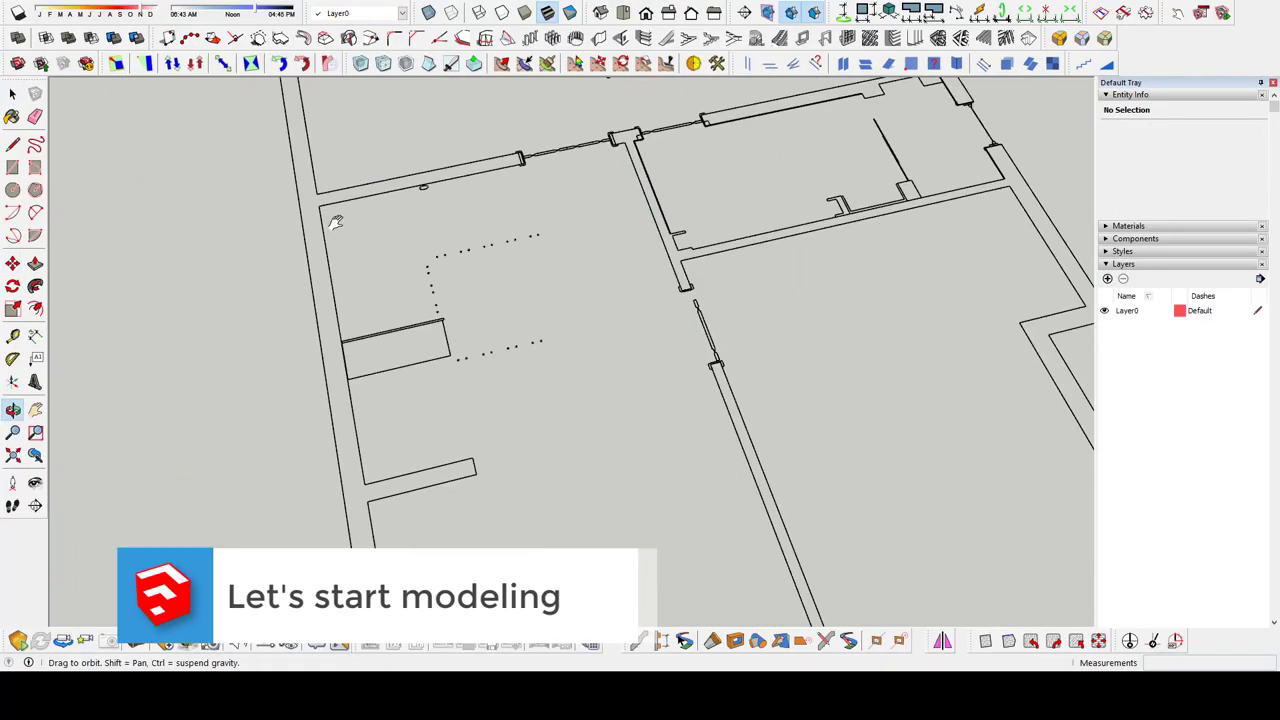
mouse_move(600, 383)
middle_mouse_down()
mouse_move(500, 349)
mouse_move(680, 346)
mouse_move(520, 280)
mouse_move(528, 323)
mouse_move(483, 394)
middle_mouse_up()
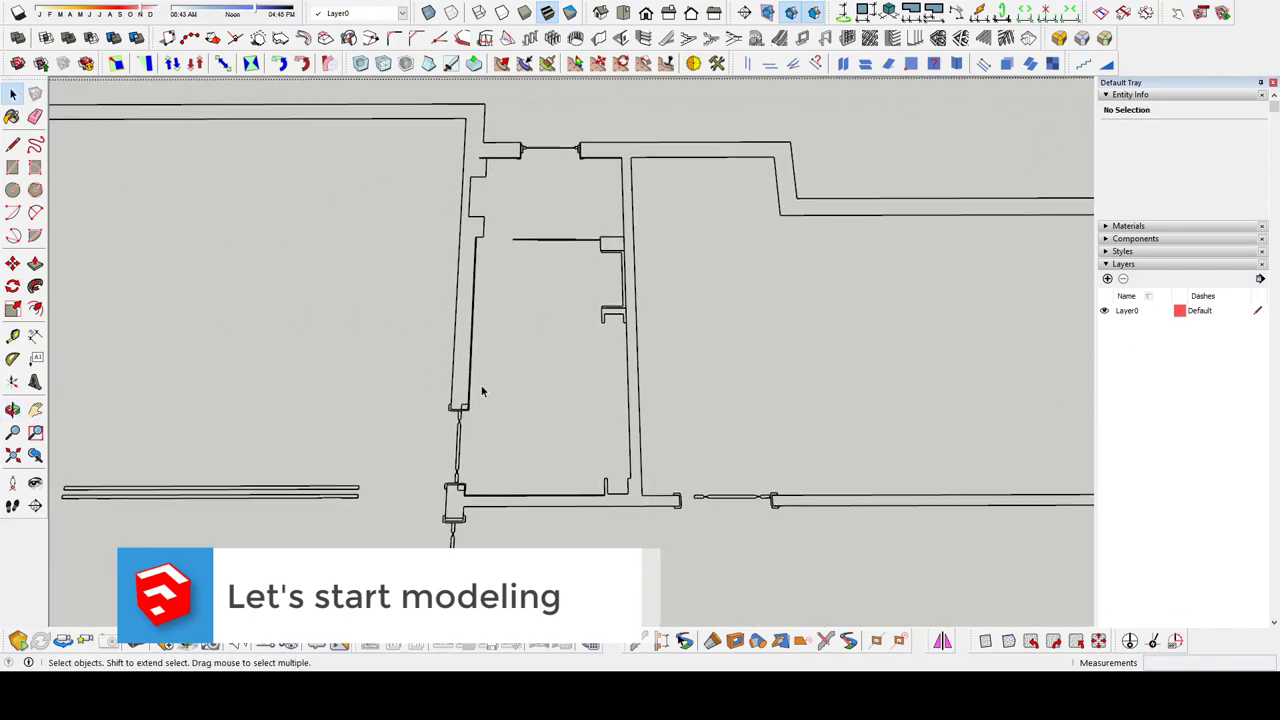
Trace the left wall and bottom wall of the plan with rectangles
key("r")
left_click(484, 103)
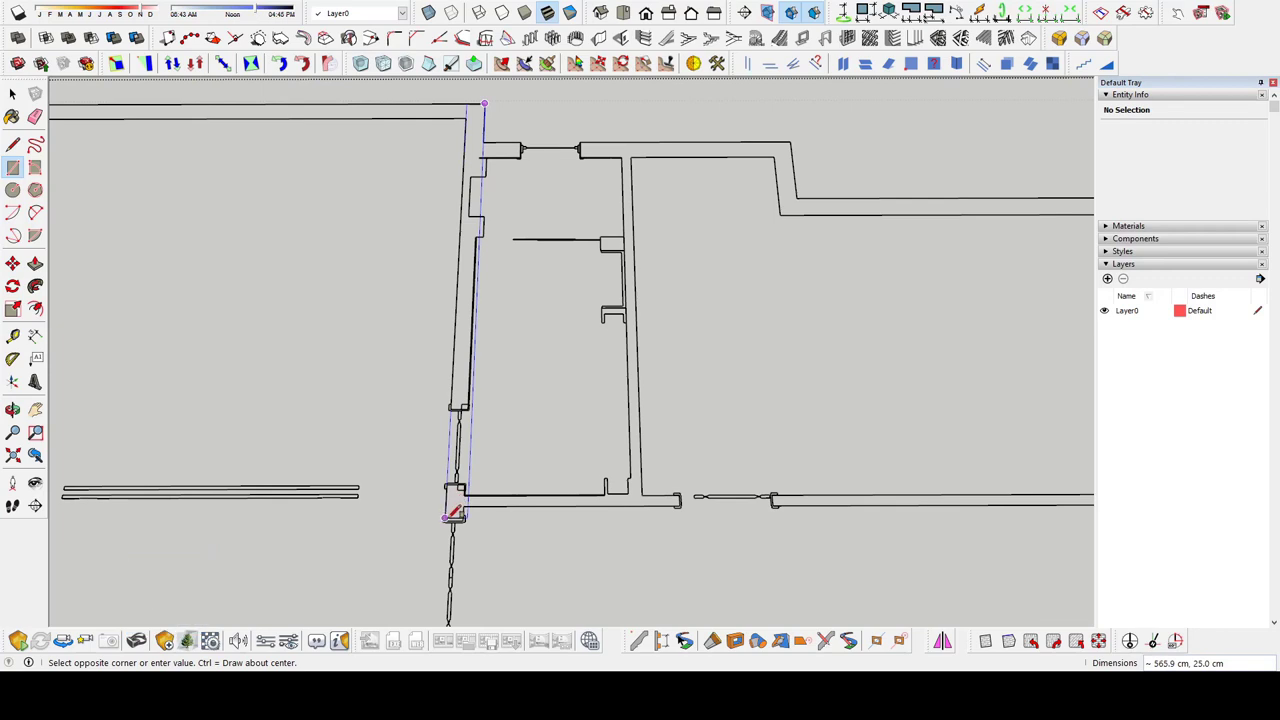
scroll(480, 497, "up", 2)
scroll(451, 457, "up", 2)
scroll(550, 433, "up", 2)
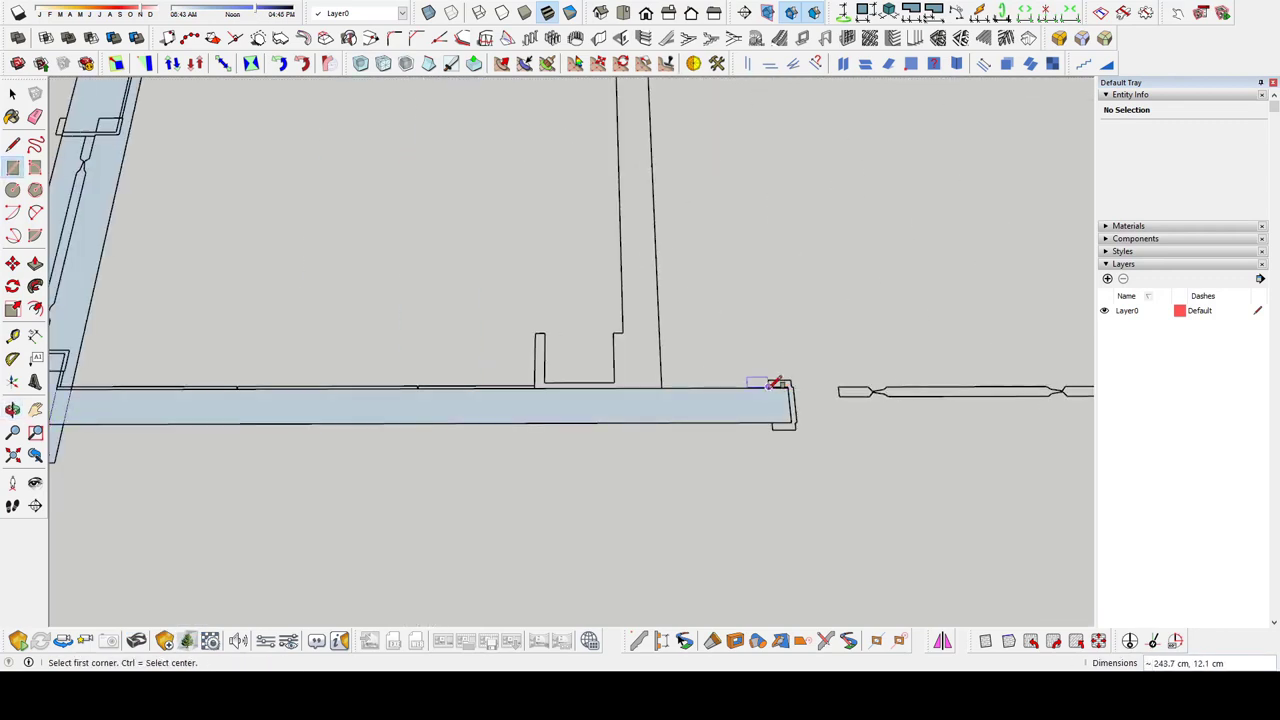
scroll(775, 385, "down", 2)
scroll(654, 114, "up", 1)
left_click(652, 113)
scroll(665, 250, "down", 1)
scroll(680, 430, "up", 2)
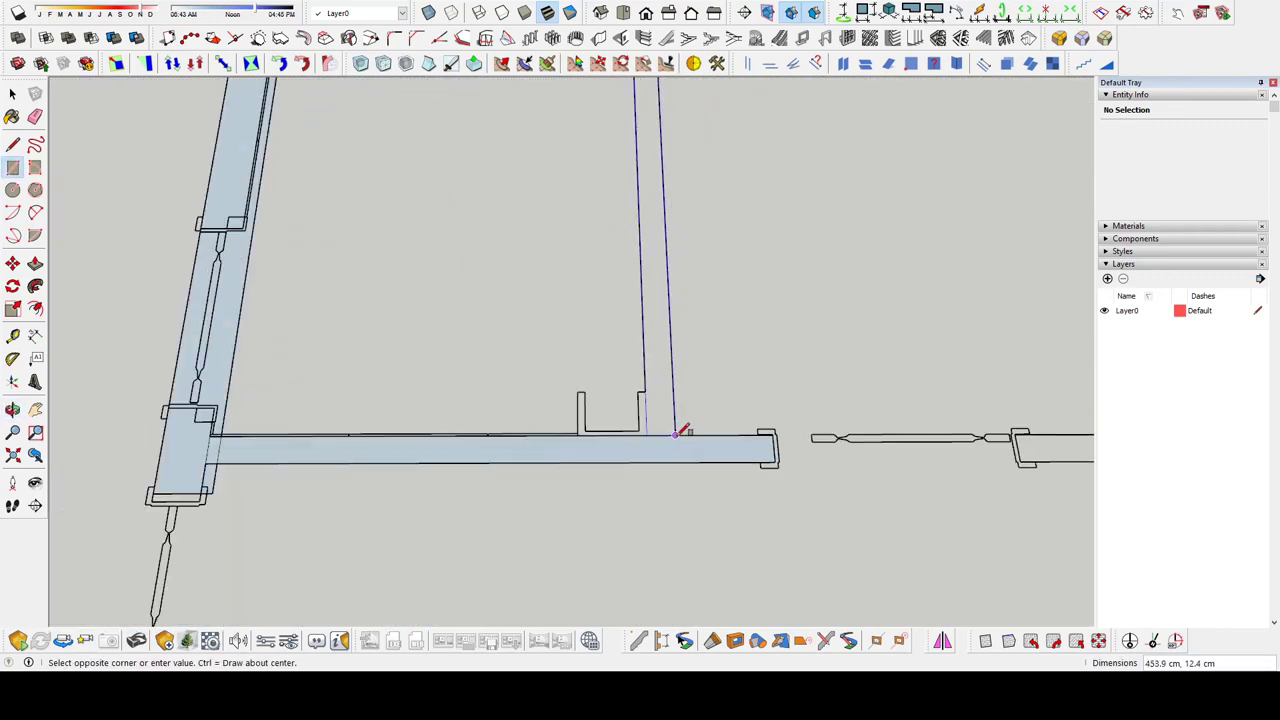
scroll(543, 400, "up", 2)
Straighten the view and move the left wall's inner edge into place
mouse_move(543, 400)
middle_mouse_down()
mouse_move(600, 423)
mouse_move(583, 404)
middle_mouse_up()
scroll(733, 405, "down", 3)
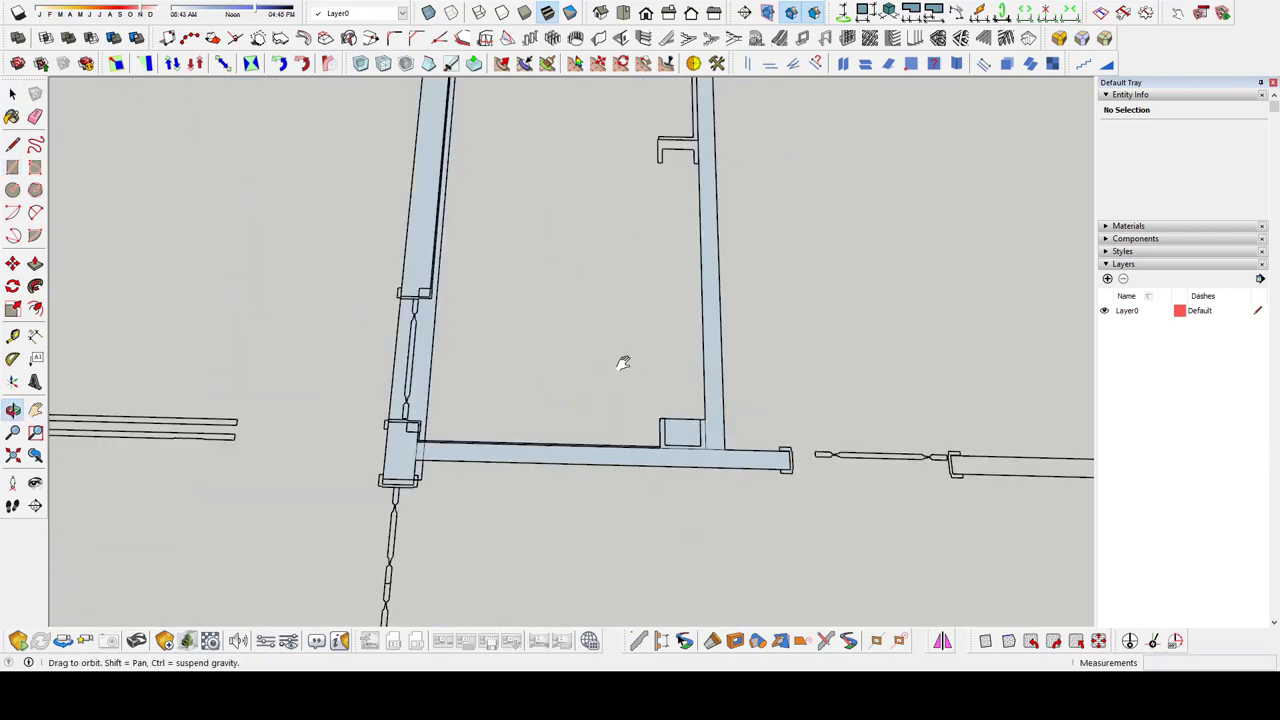
middle_click_drag(623, 360, 600, 400)
key("space")
scroll(582, 423, "up", 2)
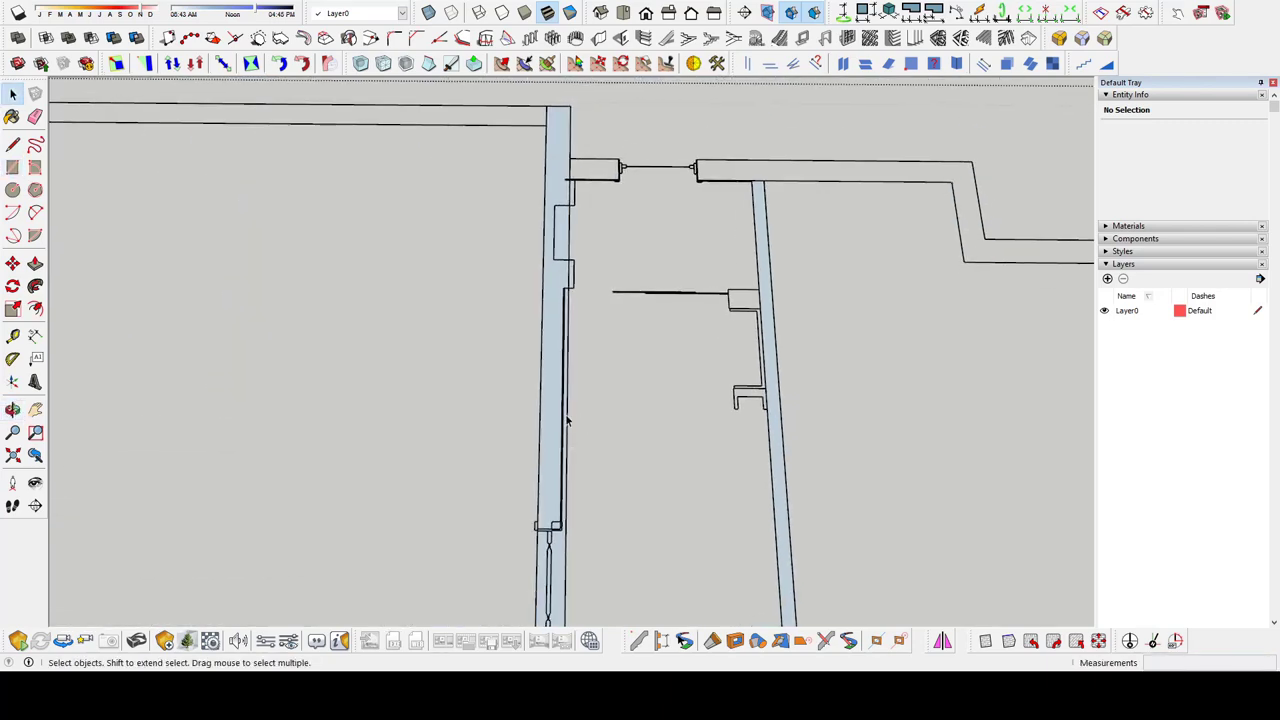
left_click(567, 421)
key("m")
scroll(570, 411, "up", 2)
scroll(538, 410, "up", 2)
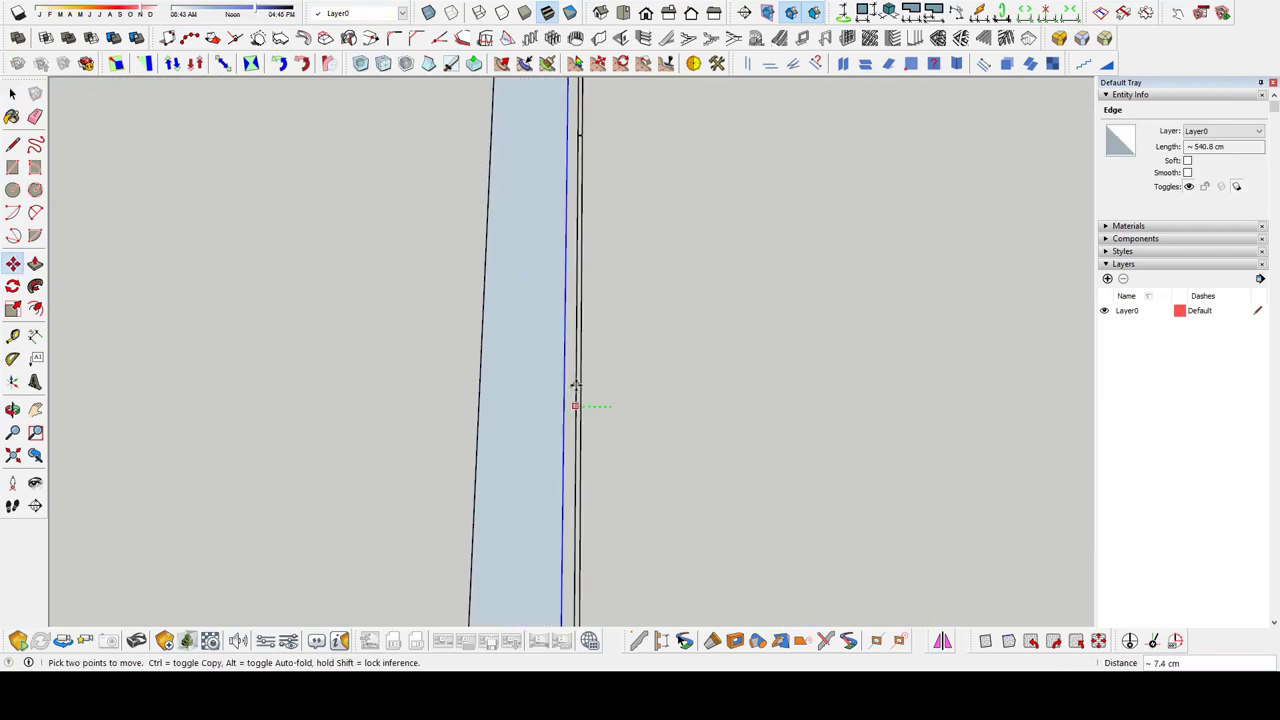
scroll(572, 388, "down", 3)
key("space")
Fill the short wall stub with a rectangle face
scroll(566, 409, "up", 2)
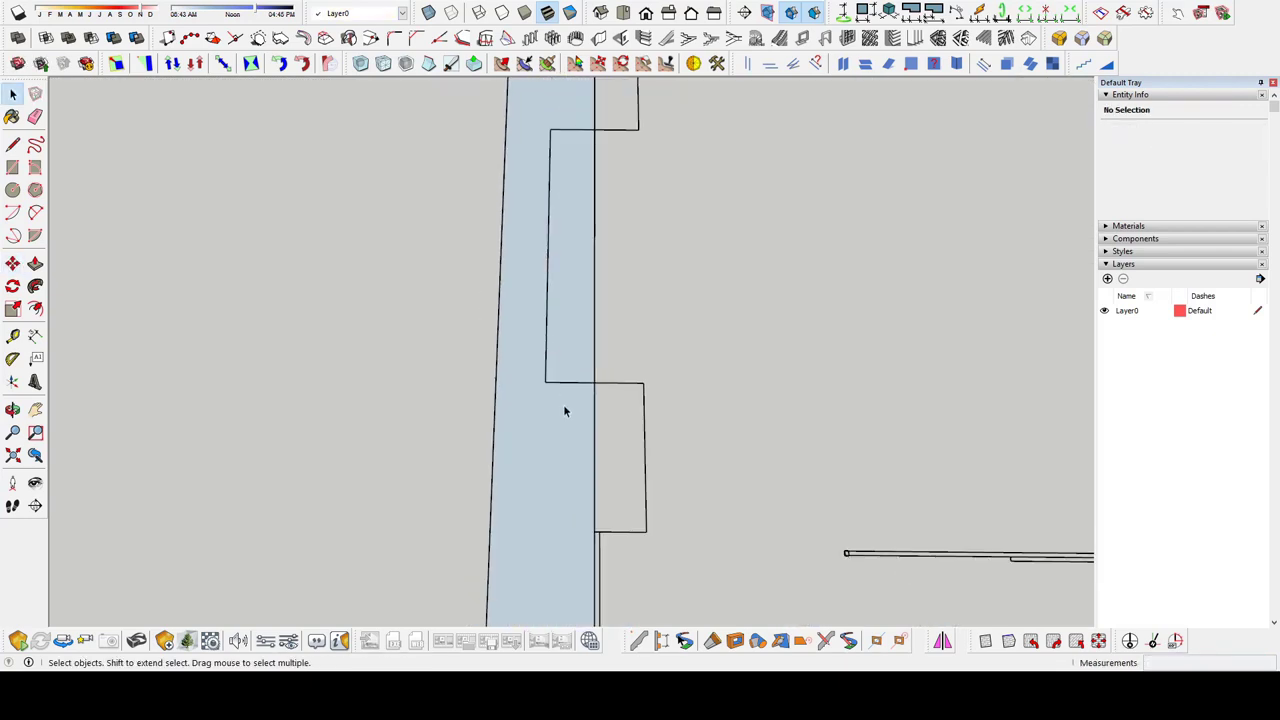
scroll(487, 288, "up", 2)
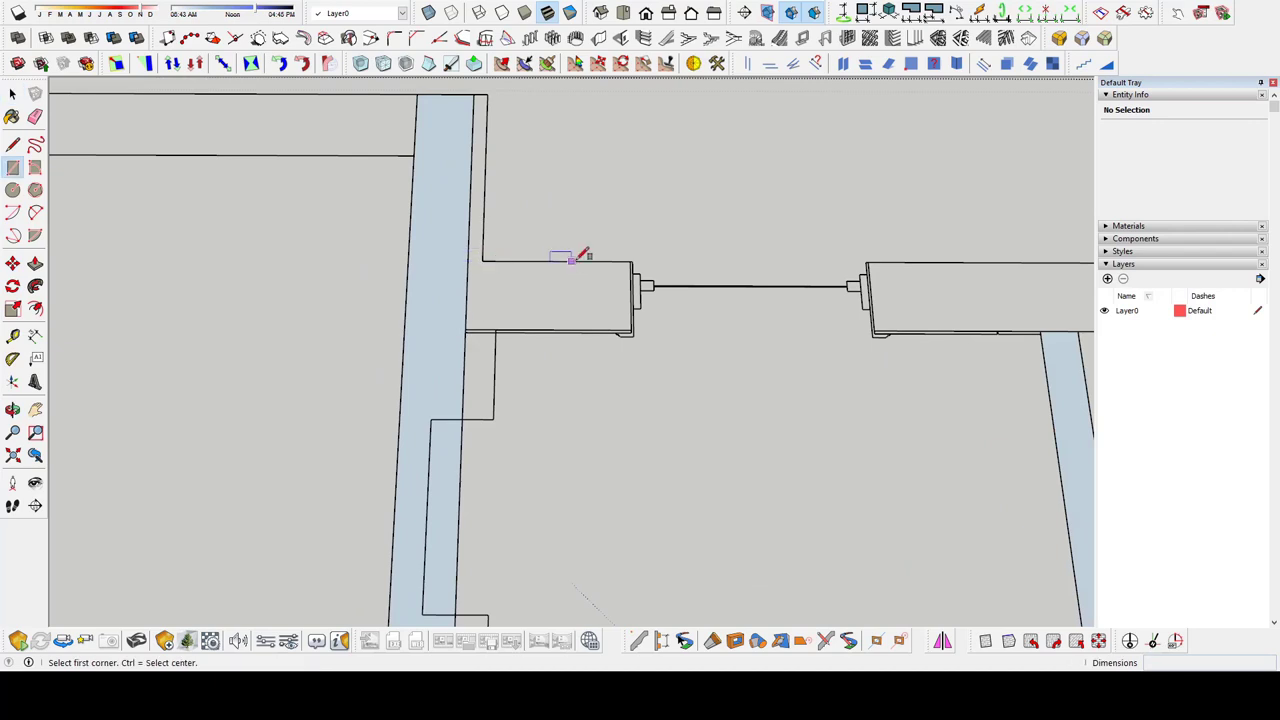
scroll(634, 258, "up", 1)
scroll(636, 260, "up", 2)
left_click(637, 261)
left_click(323, 389)
middle_click_drag(323, 389, 478, 108)
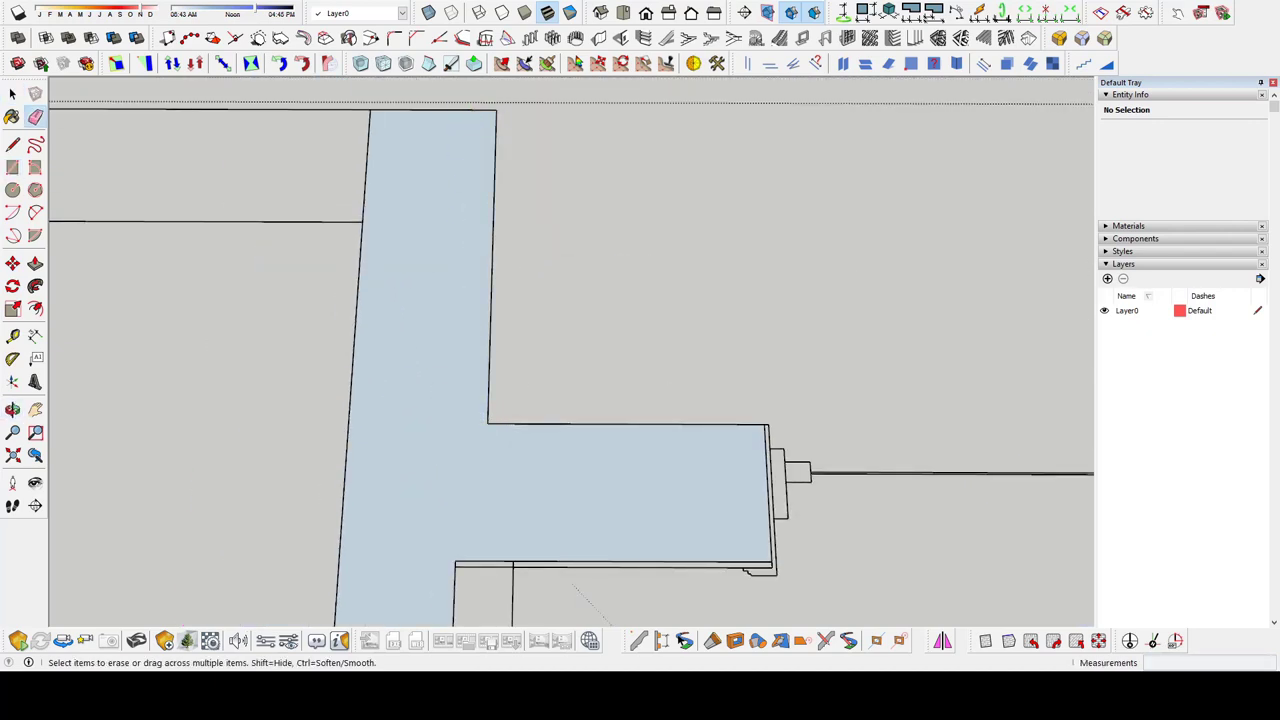
scroll(510, 560, "down", 3)
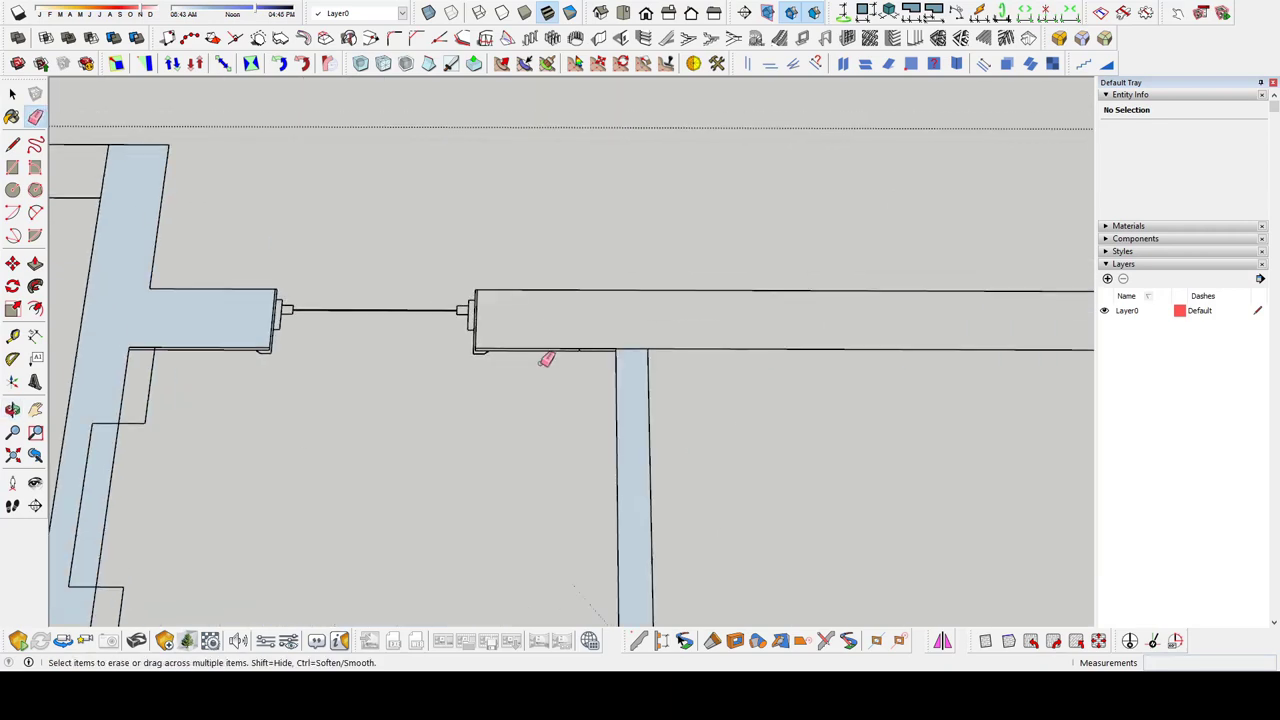
Trace the top wall as a filled rectangle
key("r")
left_click(352, 236)
scroll(690, 318, "up", 2)
left_click(786, 286)
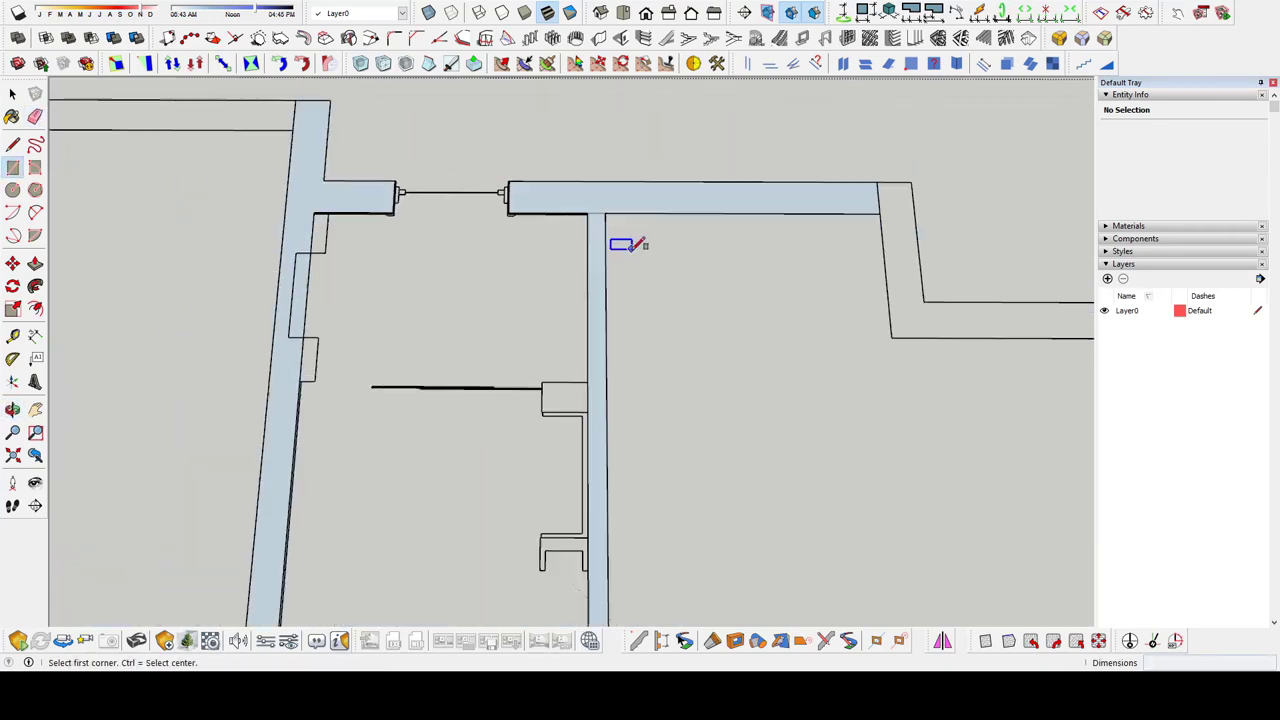
scroll(623, 243, "down", 2)
scroll(651, 234, "up", 1)
Erase stray lines around the lower wall junction
key("e")
scroll(640, 400, "down", 3)
scroll(654, 437, "up", 3)
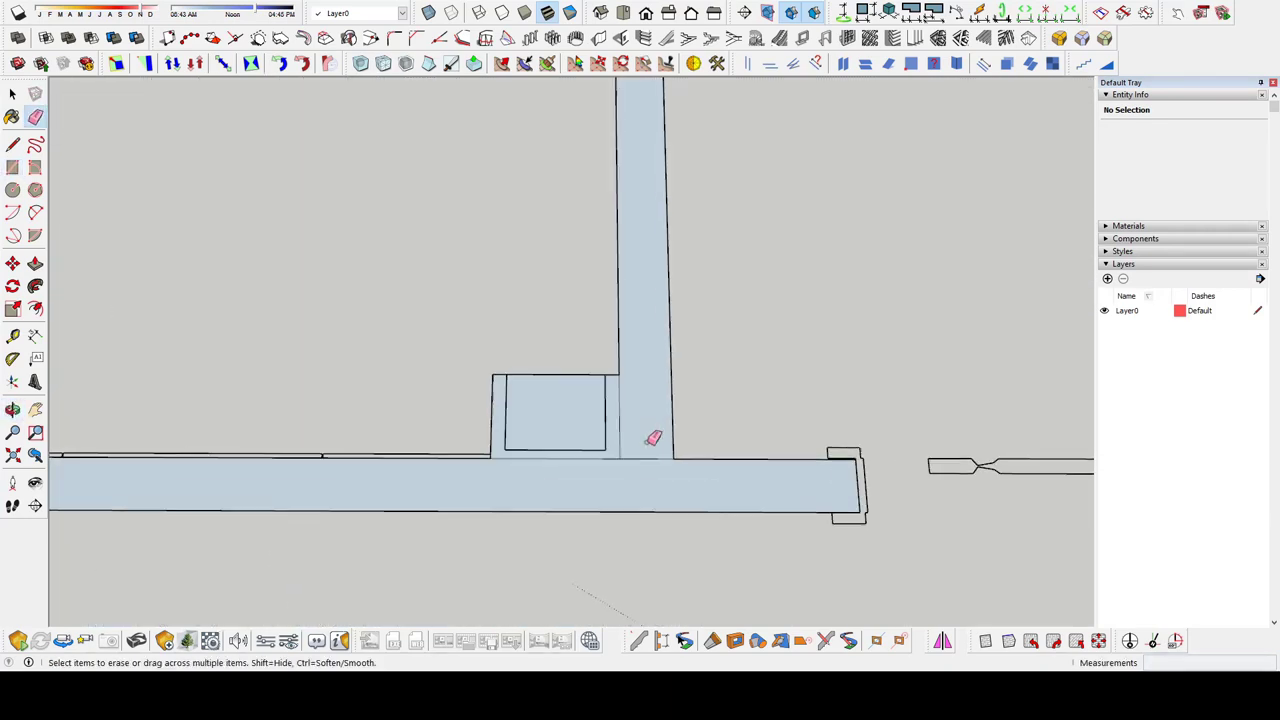
scroll(611, 443, "up", 2)
scroll(604, 458, "down", 1)
scroll(563, 437, "down", 2)
scroll(520, 523, "up", 4)
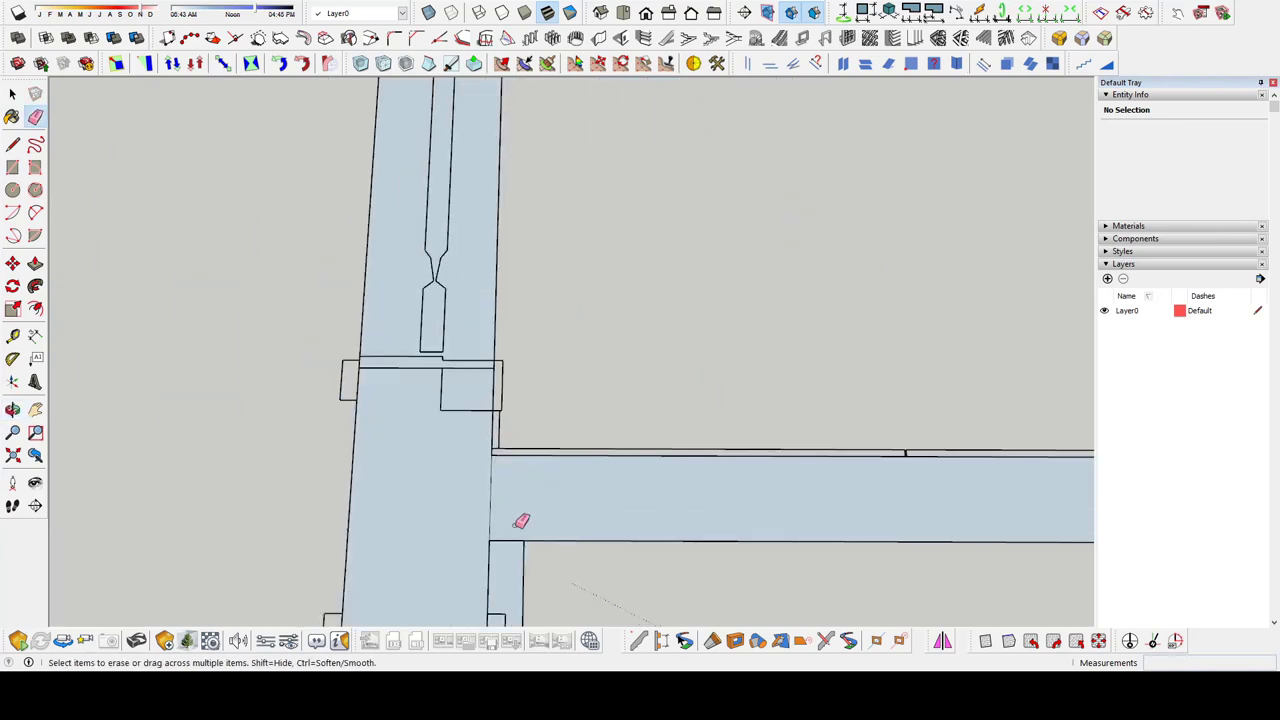
middle_click_drag(520, 523, 605, 453, "shift")
Select the door component in the bottom wall and start moving it
key("space")
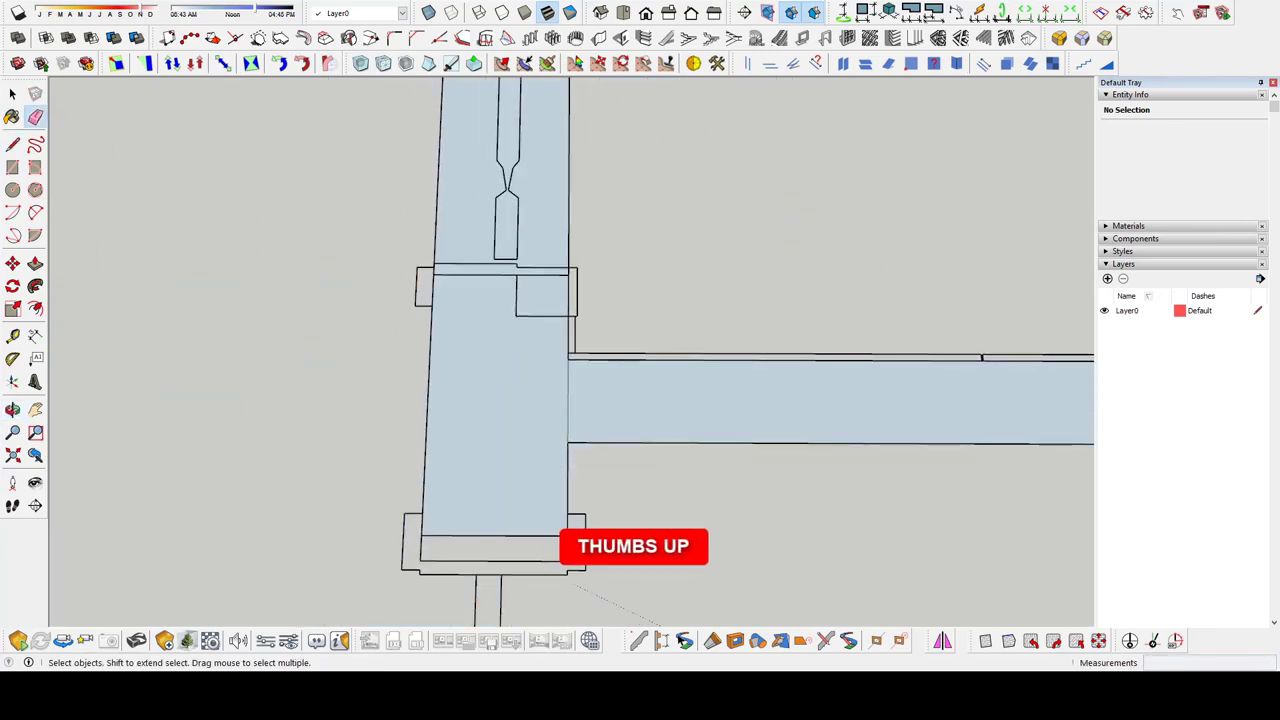
left_click(572, 548)
mouse_move(628, 289)
middle_mouse_down("shift")
mouse_move(568, 443)
mouse_move(763, 447)
middle_mouse_up("shift")
key("m")
scroll(621, 407, "down", 2)
scroll(568, 443, "up", 3)
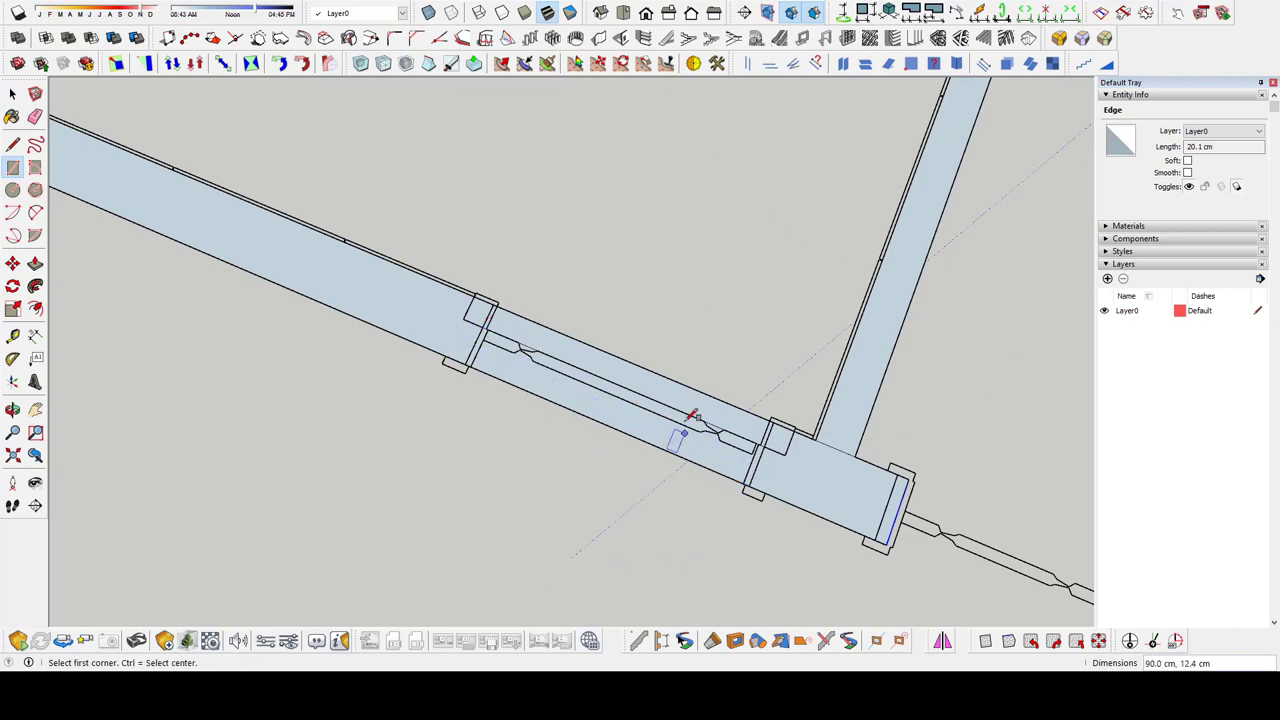
Undo to restore the accidentally deleted door component, then clear the selection
key("space")
key("ctrl+z")
left_click(670, 423)
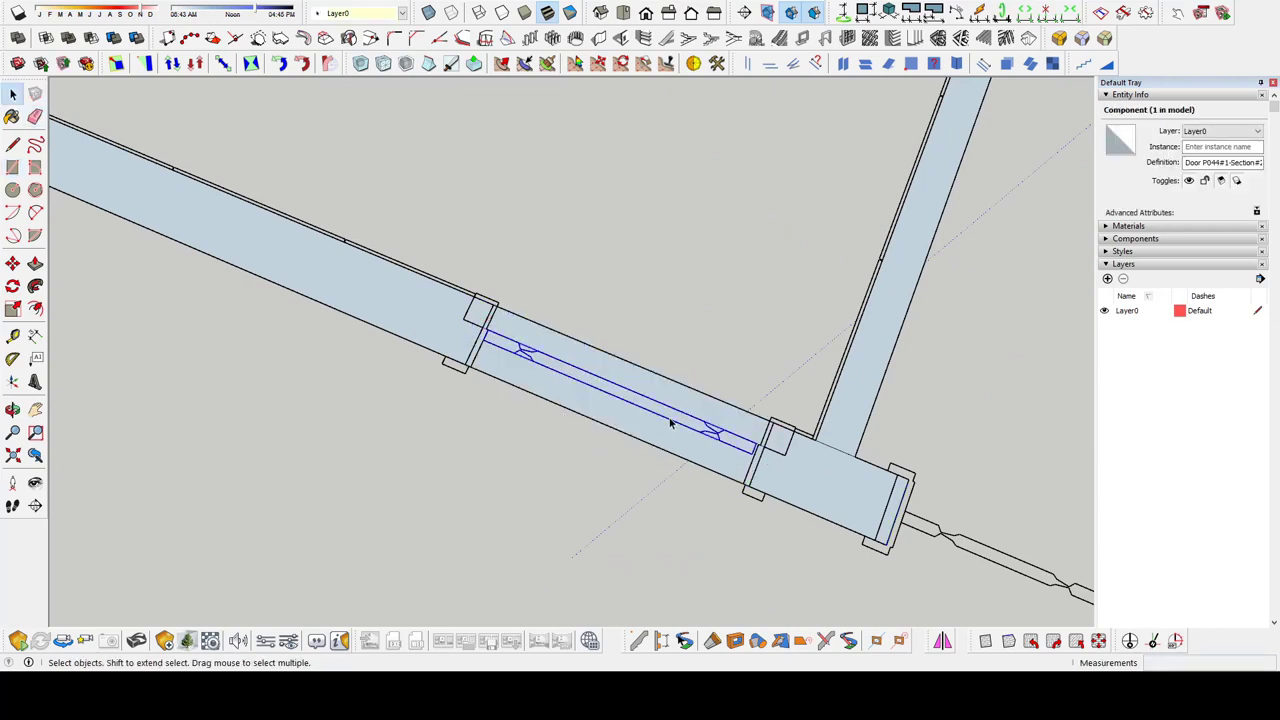
left_click(663, 295)
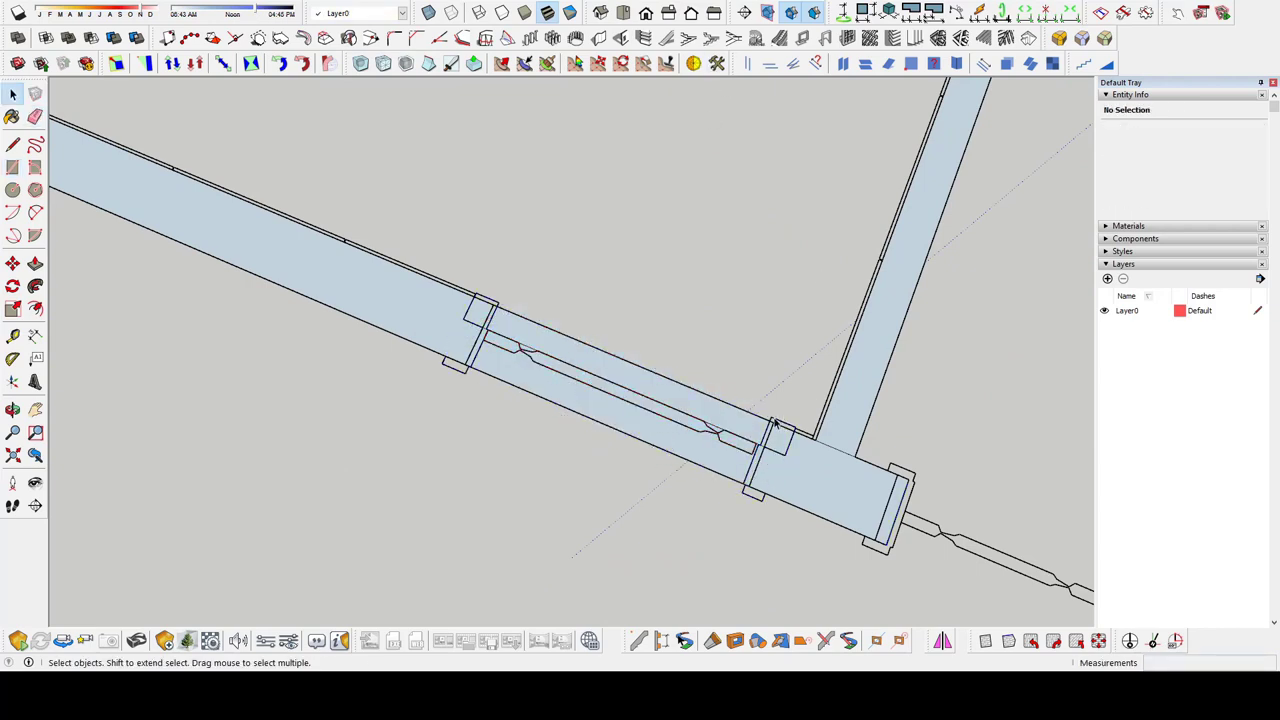
left_click(620, 390)
left_click(663, 295)
key("space")
mouse_move(577, 440)
middle_mouse_down()
mouse_move(576, 425)
mouse_move(748, 437)
mouse_move(558, 455)
mouse_move(666, 429)
mouse_move(443, 340)
mouse_move(443, 434)
mouse_move(392, 443)
middle_mouse_up()
Push/Pull the left wall face up into a tall wall
scroll(392, 443, "up", 3)
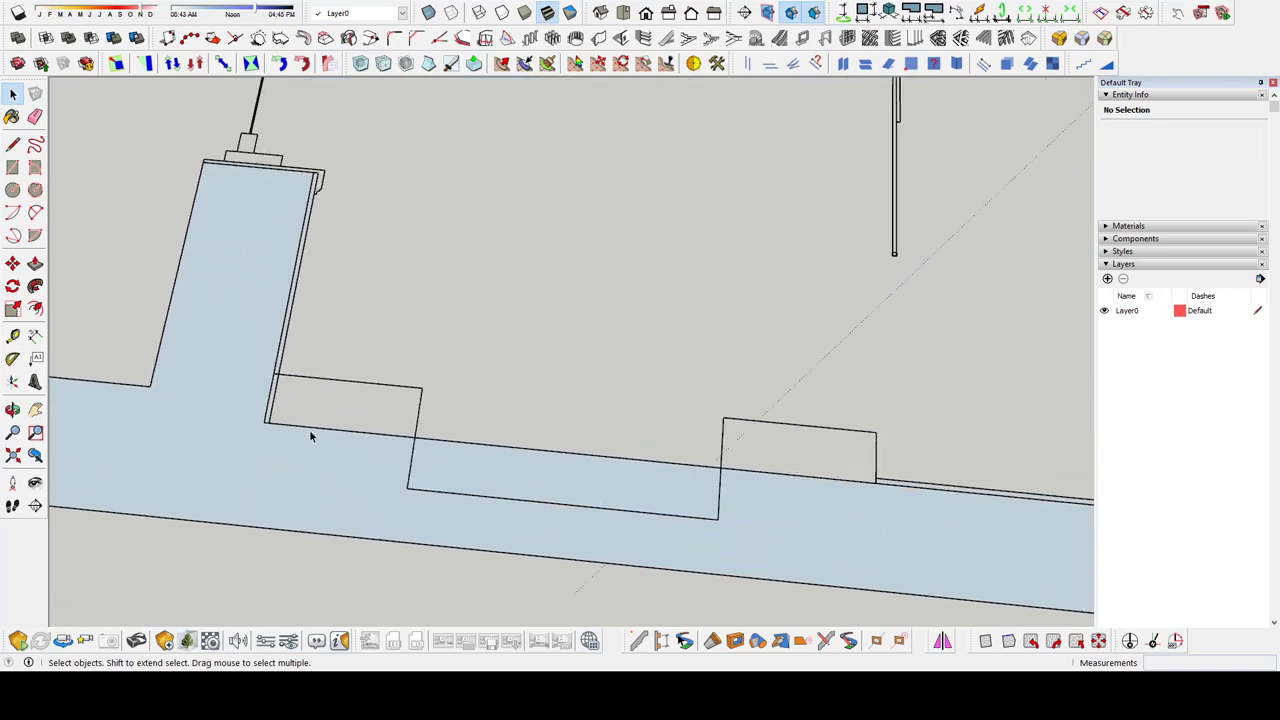
scroll(309, 434, "down", 5)
key("p")
left_click_drag(457, 366, 462, 254)
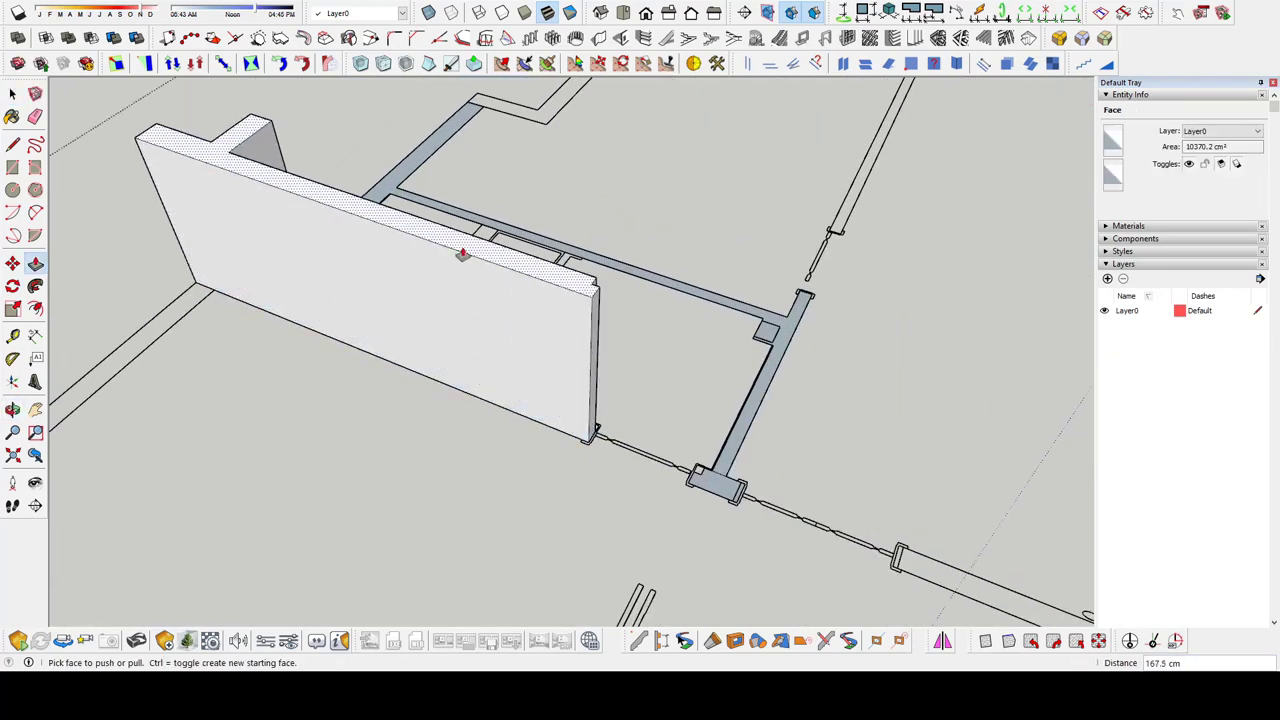
middle_click_drag(462, 254, 777, 400)
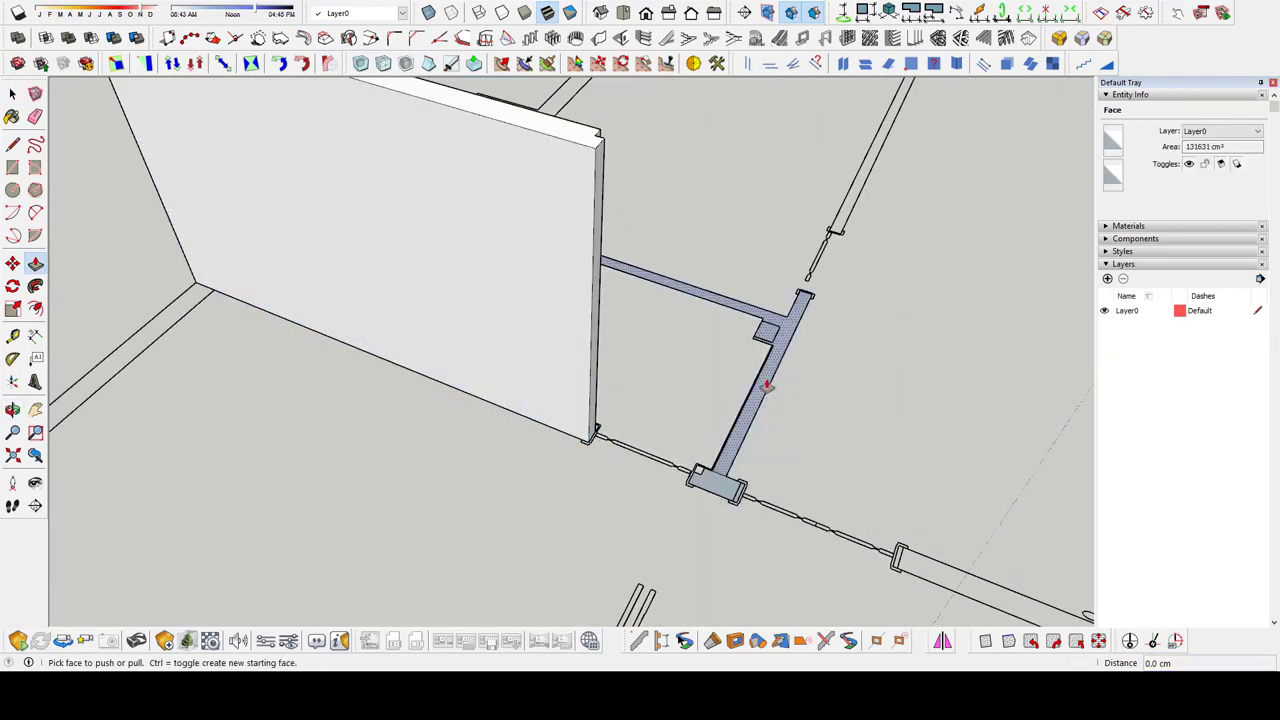
left_click_drag(771, 380, 571, 126)
mouse_move(571, 126)
middle_mouse_down()
mouse_move(503, 403)
mouse_move(611, 391)
mouse_move(366, 423)
mouse_move(591, 307)
mouse_move(705, 375)
middle_mouse_up()
Raise the T-shaped wall face to full height and group all the walls
key("e")
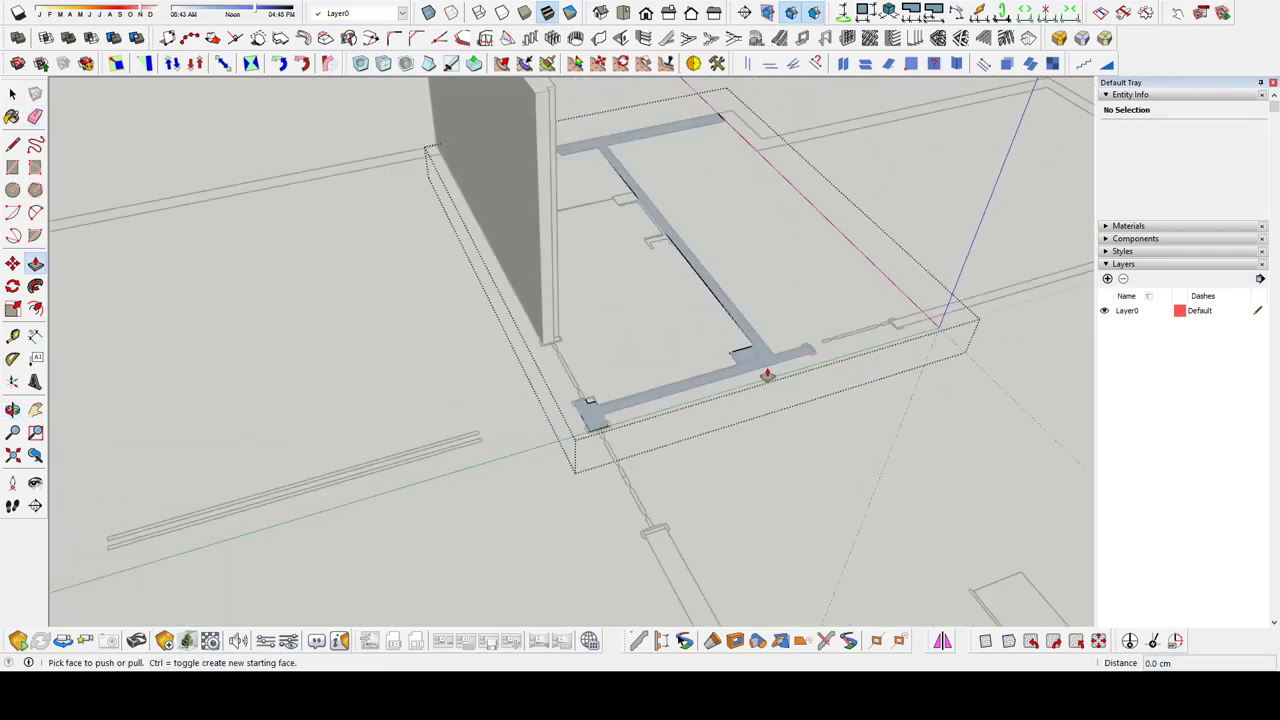
left_click_drag(767, 375, 700, 150)
mouse_move(700, 150)
middle_mouse_down()
mouse_move(654, 400)
mouse_move(537, 349)
mouse_move(621, 374)
mouse_move(586, 171)
mouse_move(523, 200)
mouse_move(591, 360)
mouse_move(587, 420)
middle_mouse_up()
key("ctrl+g")
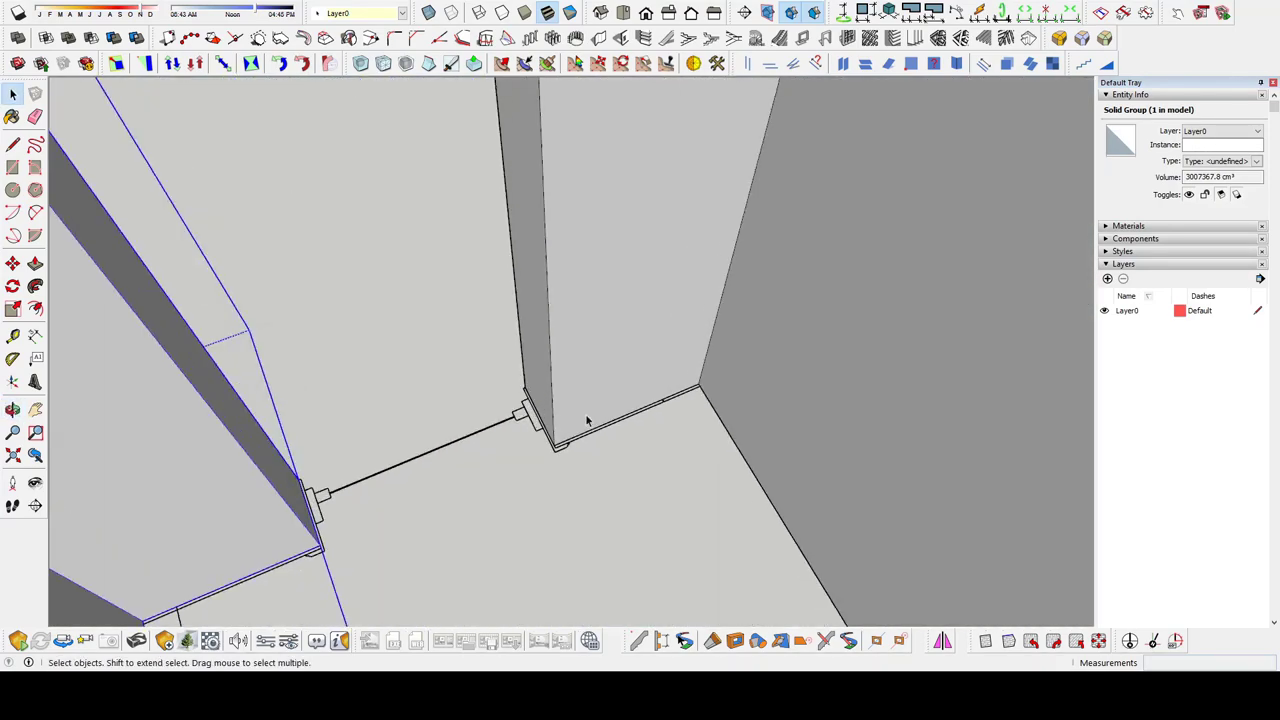
Orbit toward the doorway and select the wall face above the opening
left_click(591, 426)
scroll(583, 423, "up", 2)
scroll(583, 400, "down", 3)
scroll(590, 330, "down", 1)
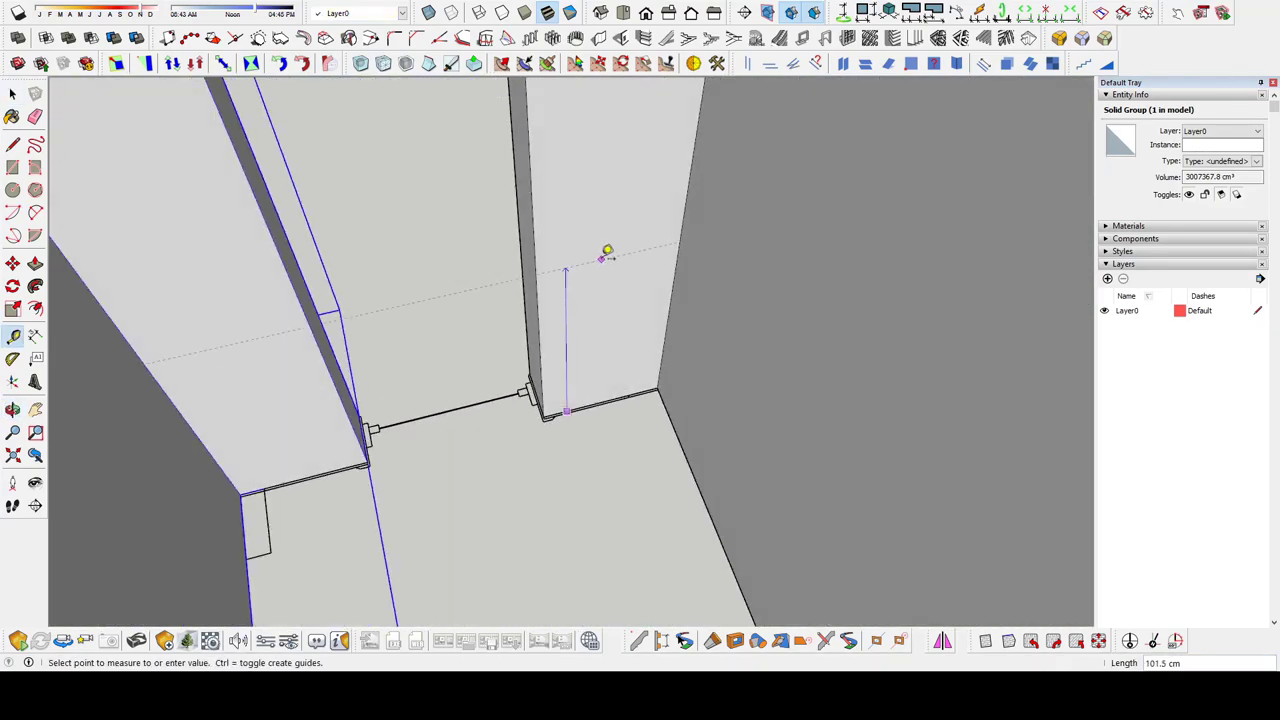
key("r")
middle_click_drag(607, 251, 533, 248)
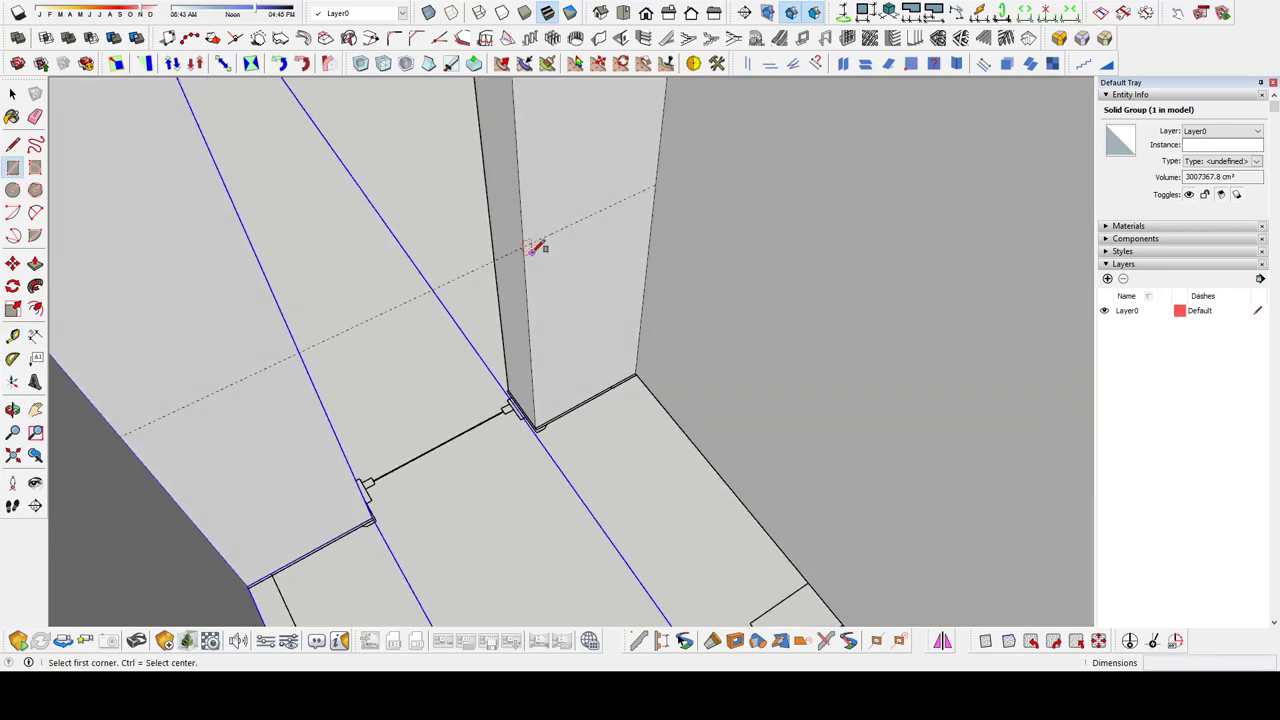
mouse_move(511, 380)
middle_mouse_down()
mouse_move(529, 223)
mouse_move(386, 377)
mouse_move(209, 214)
middle_mouse_up()
key("p")
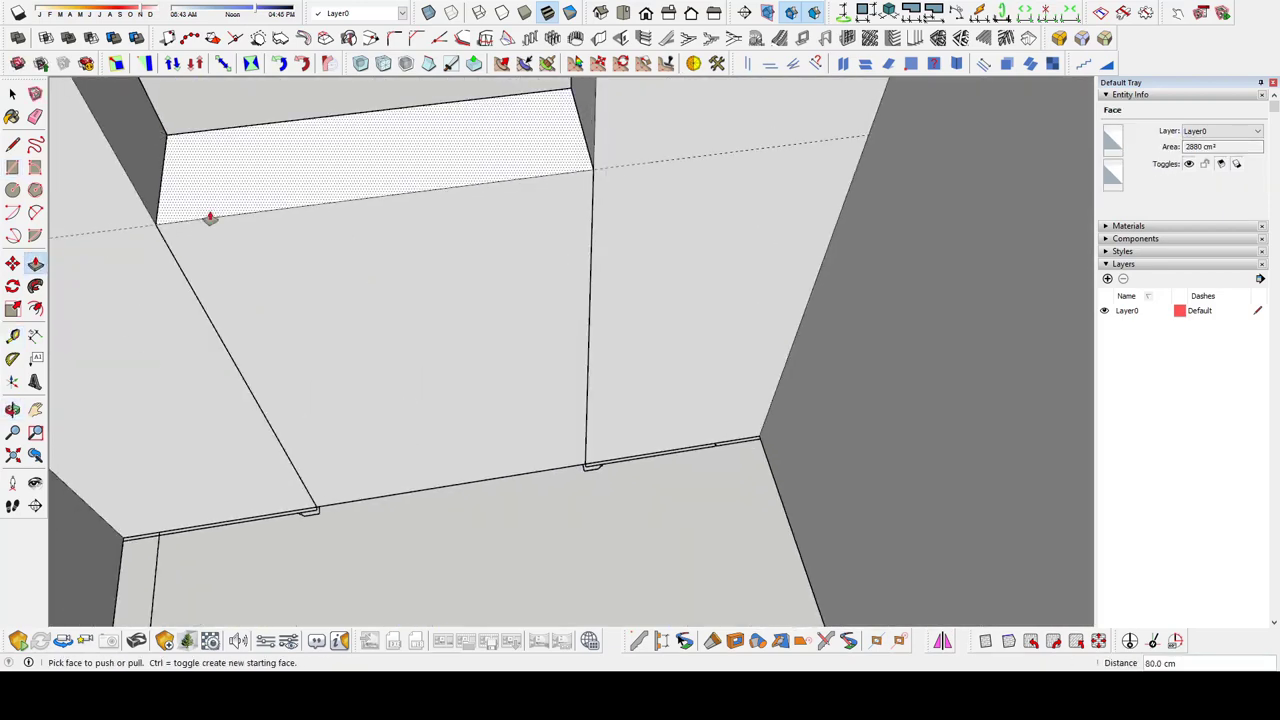
key("space")
left_click(554, 404)
middle_click_drag(555, 410, 590, 413)
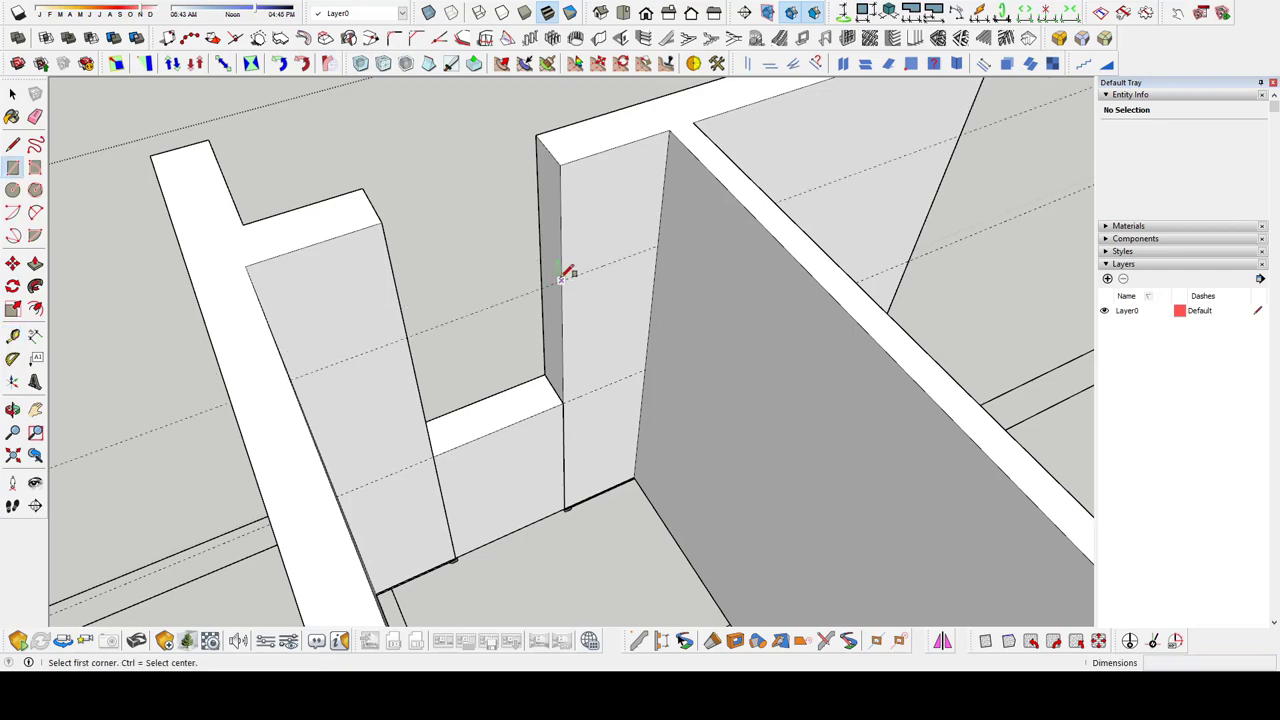
Draw a filler header piece across the top of the doorway
left_click_drag(540, 133, 415, 330)
key("space")
left_click(449, 263)
mouse_move(449, 263)
middle_mouse_down()
mouse_move(494, 280)
mouse_move(579, 254)
middle_mouse_up()
scroll(579, 254, "up", 5)
mouse_move(576, 315)
middle_mouse_down()
mouse_move(449, 397)
mouse_move(509, 337)
mouse_move(551, 343)
mouse_move(766, 310)
mouse_move(460, 377)
mouse_move(517, 357)
mouse_move(460, 327)
mouse_move(438, 443)
middle_mouse_up()
Push/Pull the short wall's end face 90 cm toward the opposite wall
key("p")
left_click(502, 352)
left_click(749, 349)
key("space")
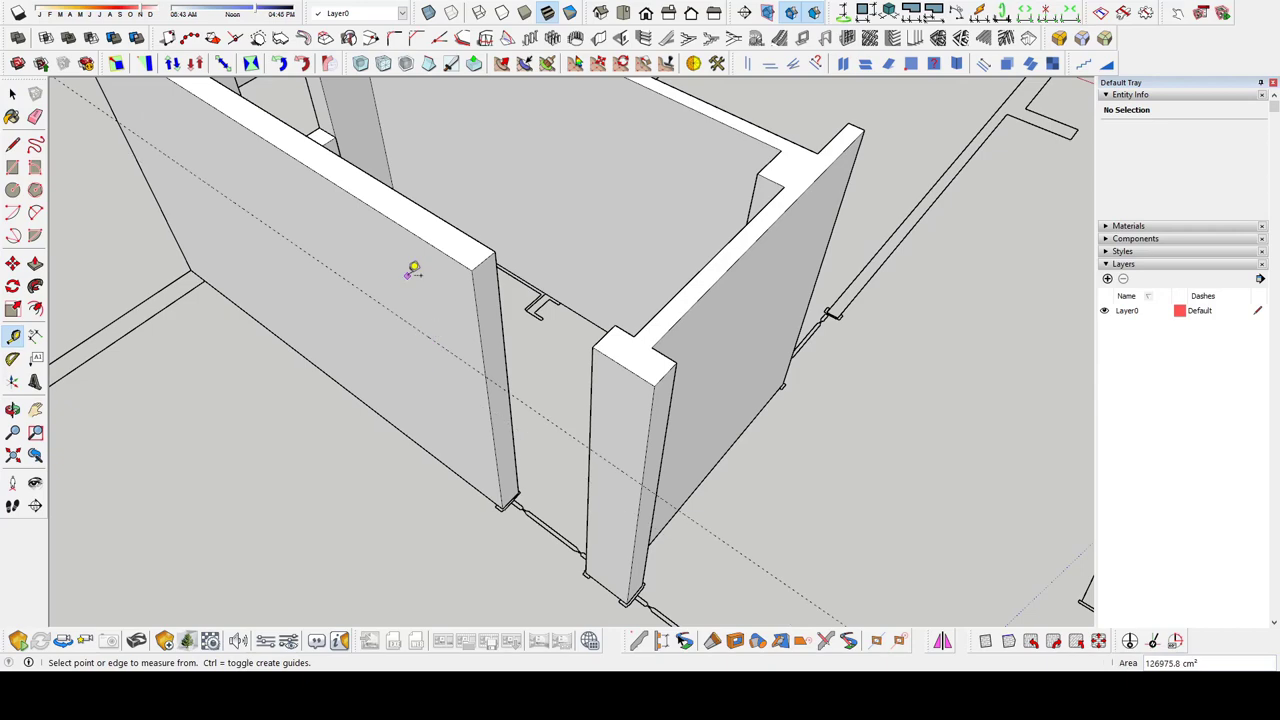
key("p")
left_click(488, 285)
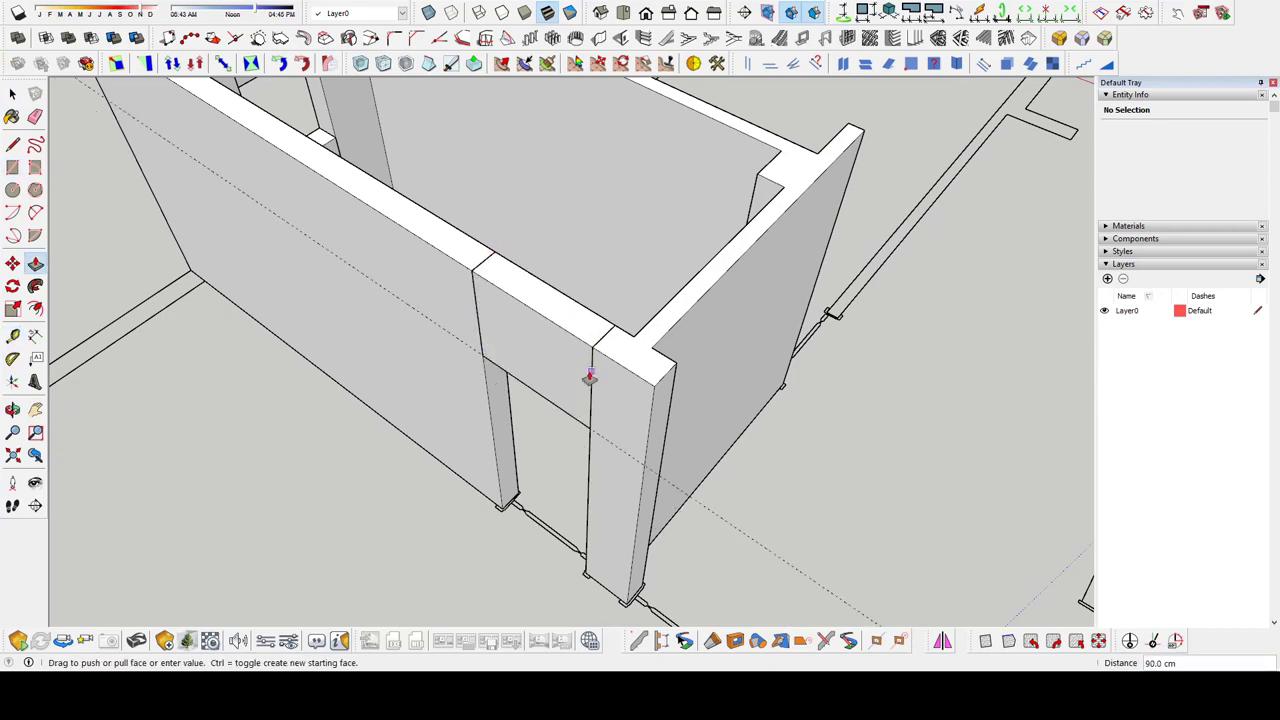
left_click(517, 343)
scroll(531, 343, "down", 3)
mouse_move(531, 343)
middle_mouse_down()
mouse_move(409, 366)
mouse_move(500, 380)
middle_mouse_up()
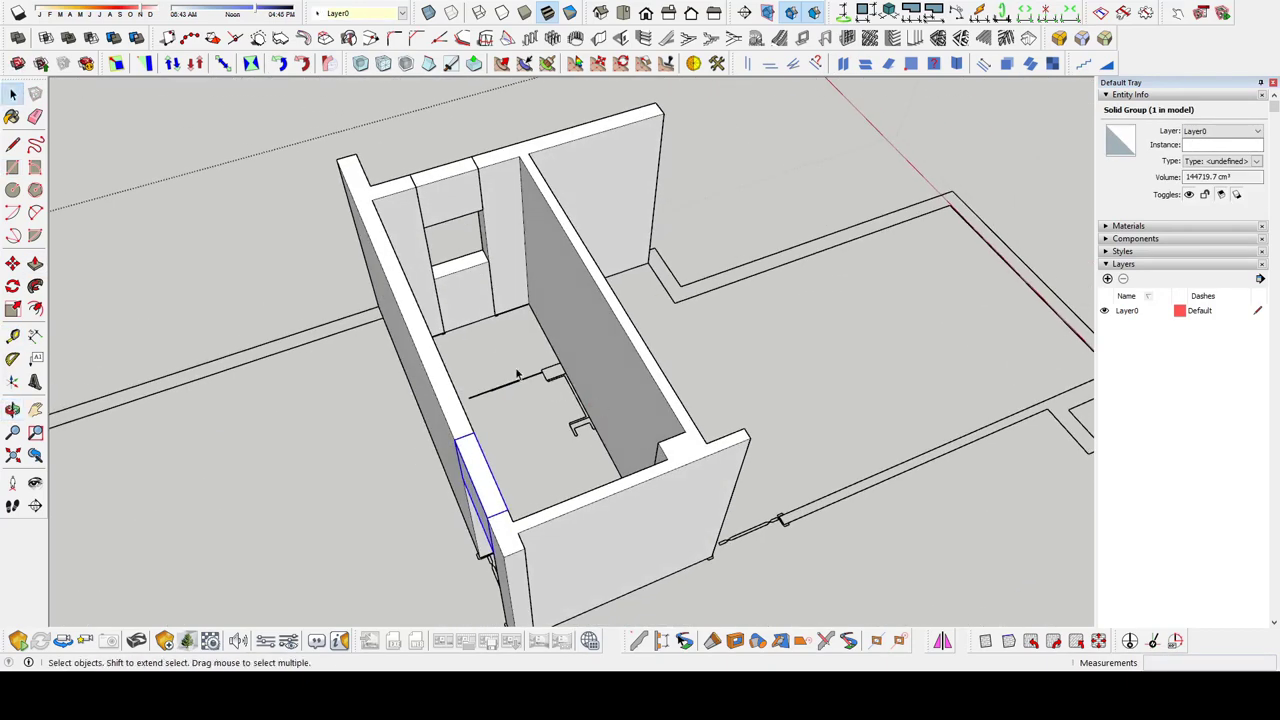
Draw a 120 × 29.9 cm rectangle on the floor by the bracket
scroll(531, 383, "up", 5)
scroll(512, 300, "down", 3)
scroll(560, 320, "up", 2)
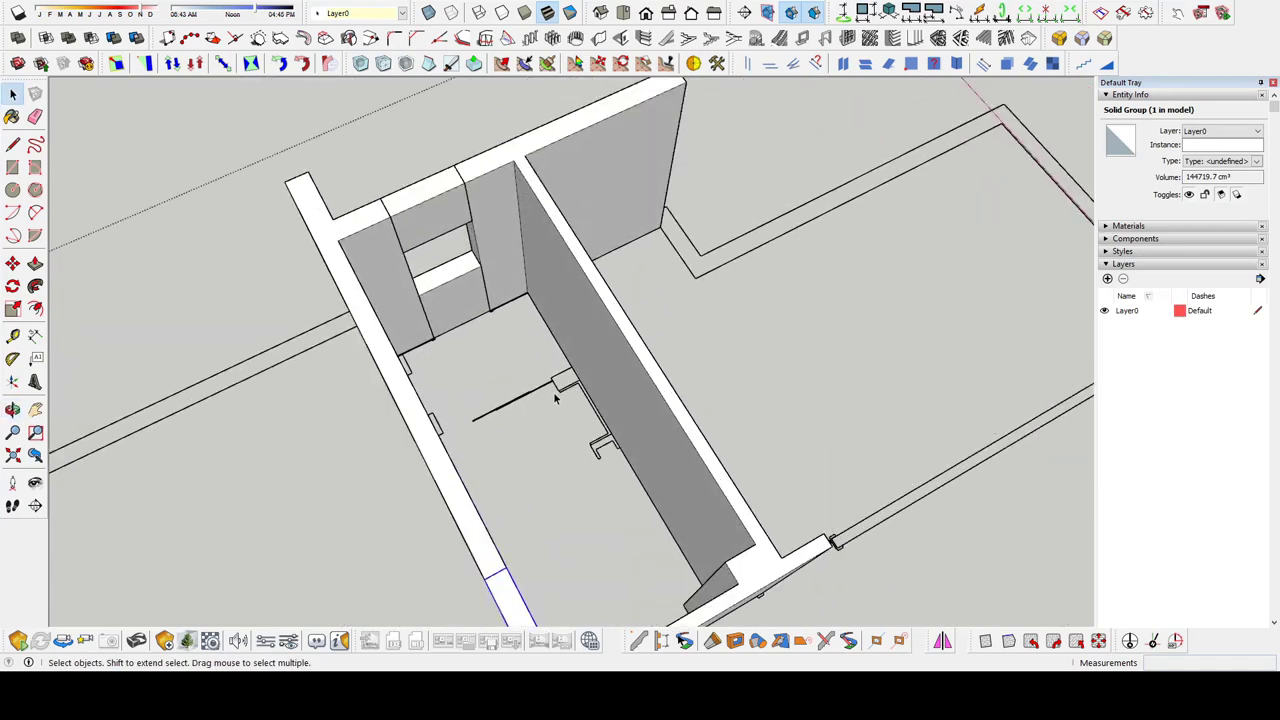
scroll(590, 330, "up", 4)
key("r")
left_click(655, 553)
scroll(551, 391, "down", 3)
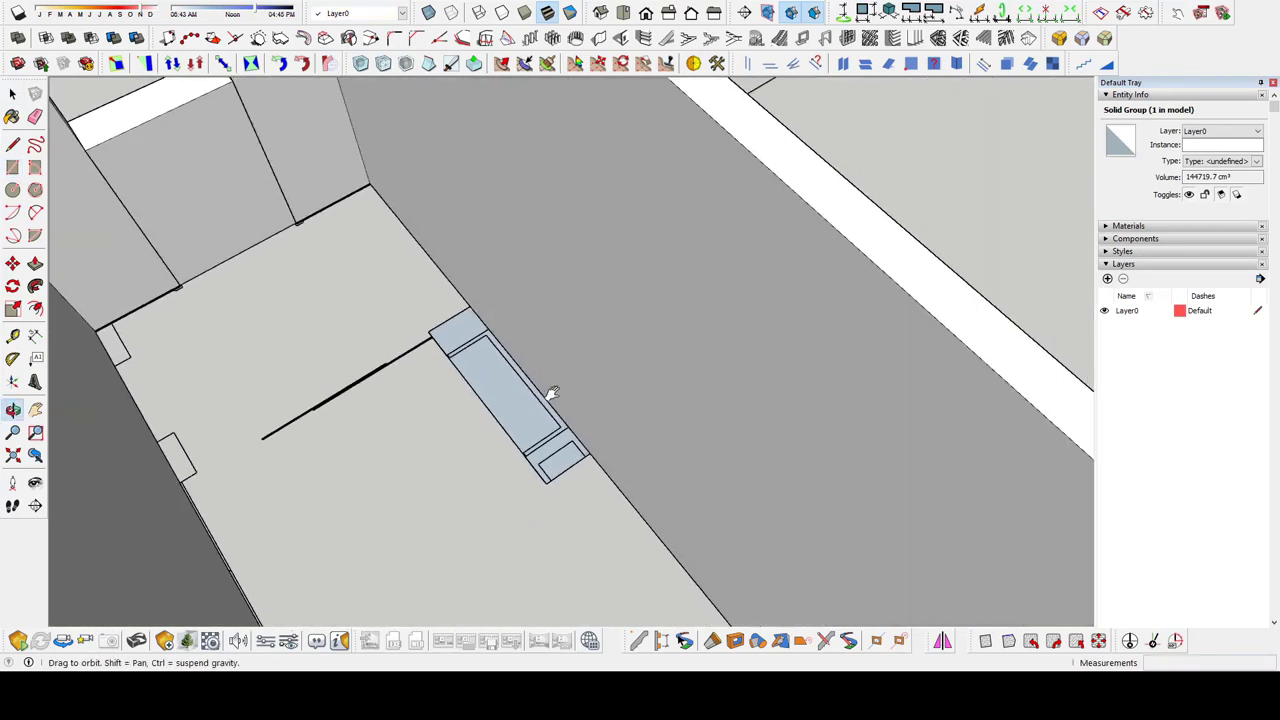
scroll(468, 316, "up", 3)
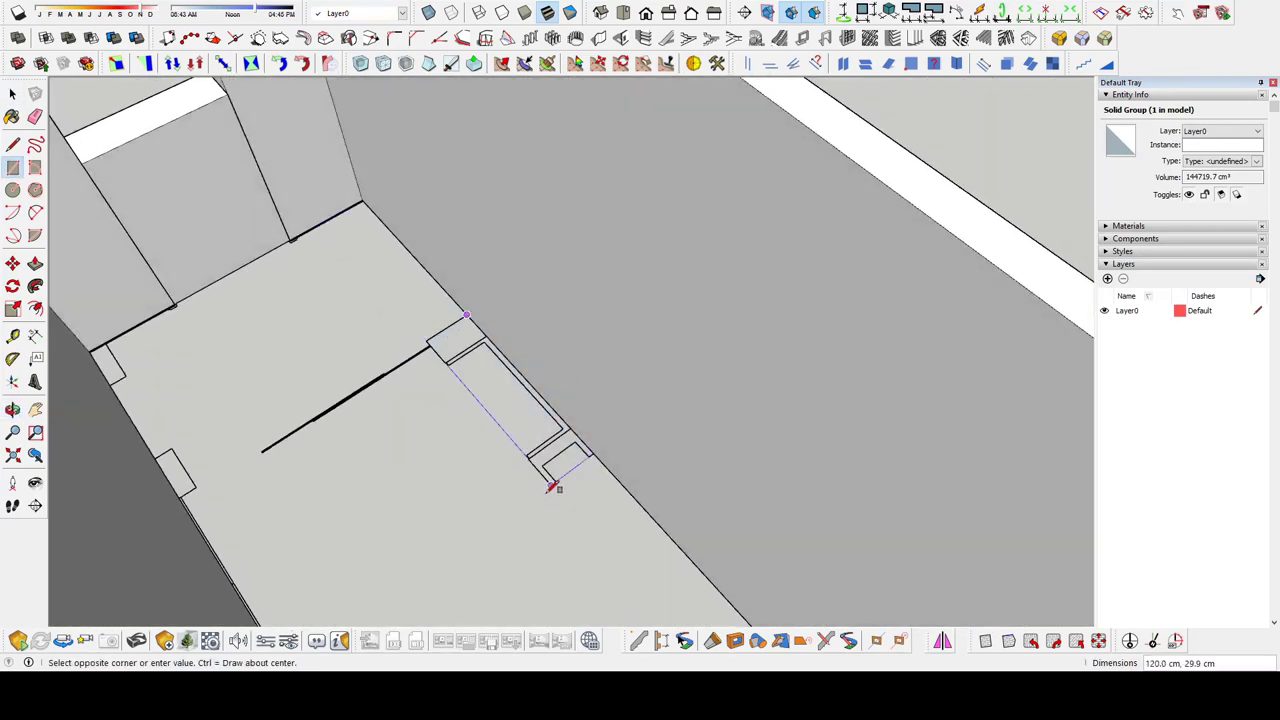
left_click(553, 487)
scroll(600, 380, "down", 3)
Extrude the rectangle into a full-height partition box and group it
key("p")
left_click(663, 271)
key("space")
triple_click(560, 262)
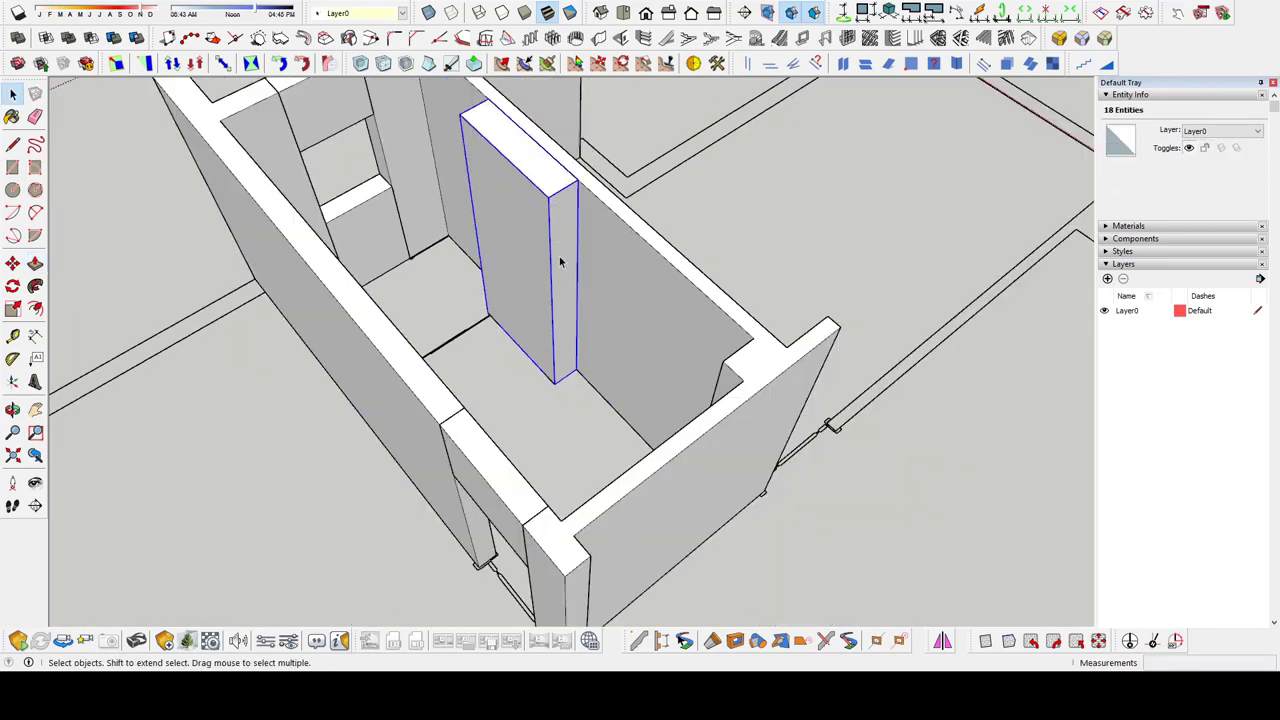
key("g")
scroll(560, 262, "down", 3)
middle_click_drag(663, 400, 572, 384)
scroll(572, 384, "up", 3)
key("Delete")
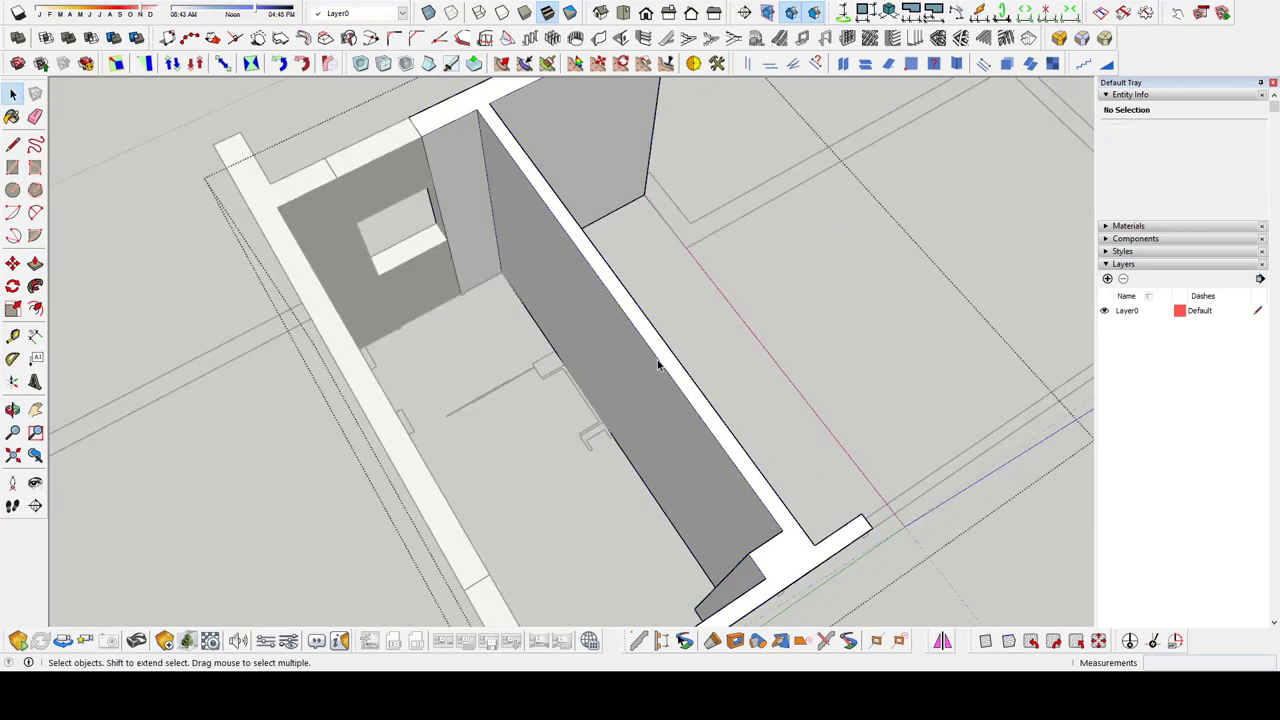
key("ctrl+z")
Orbit under and back over the model to start the floor slab rectangle
key("e")
mouse_move(622, 302)
middle_mouse_down()
mouse_move(634, 360)
mouse_move(577, 320)
middle_mouse_up()
scroll(577, 320, "up", 2)
key("space")
scroll(539, 260, "down", 2)
mouse_move(539, 260)
middle_mouse_down()
mouse_move(523, 391)
mouse_move(620, 214)
mouse_move(560, 380)
mouse_move(531, 206)
mouse_move(566, 291)
mouse_move(550, 345)
middle_mouse_up()
scroll(636, 250, "up", 2)
key("r")
scroll(531, 206, "up", 3)
scroll(575, 233, "up", 2)
Push/Pull the bathroom's underside face downward to thicken it into a slab
key("p")
double_click(566, 297)
scroll(550, 345, "down", 5)
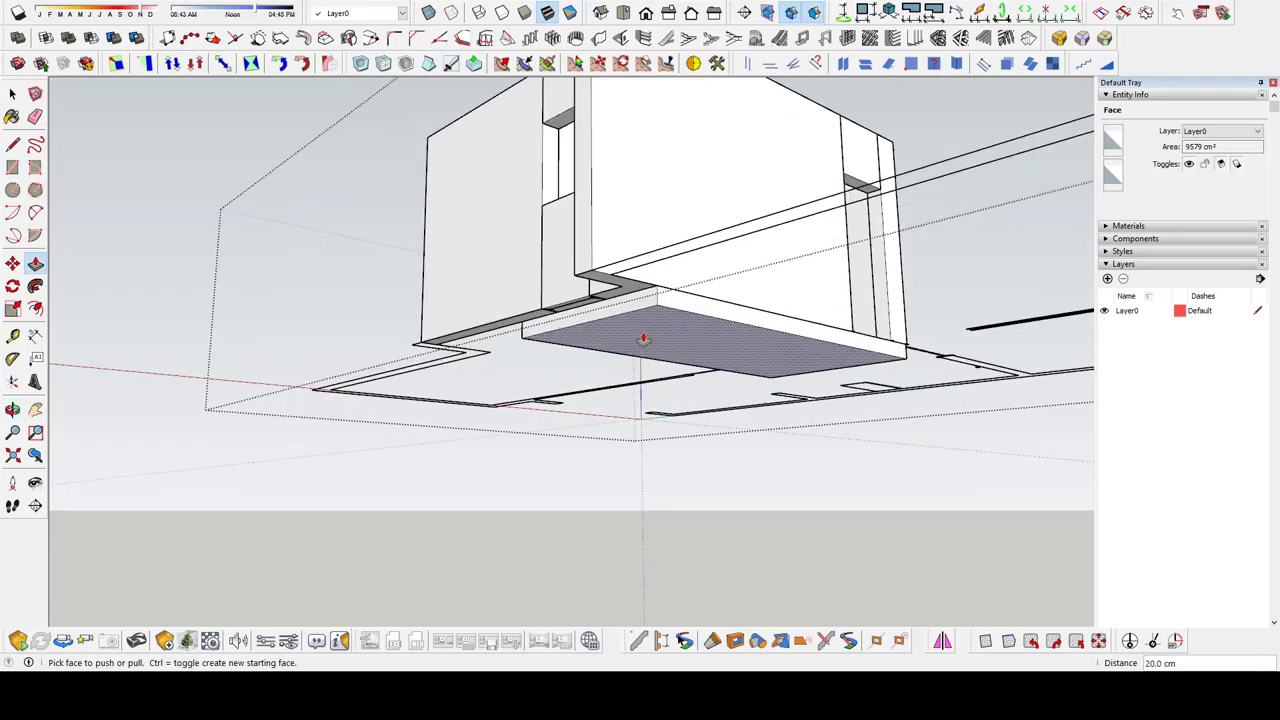
key("space")
left_click(640, 340)
mouse_move(640, 340)
middle_mouse_down()
mouse_move(500, 480)
mouse_move(425, 528)
middle_mouse_up()
key("Escape")
key("Escape")
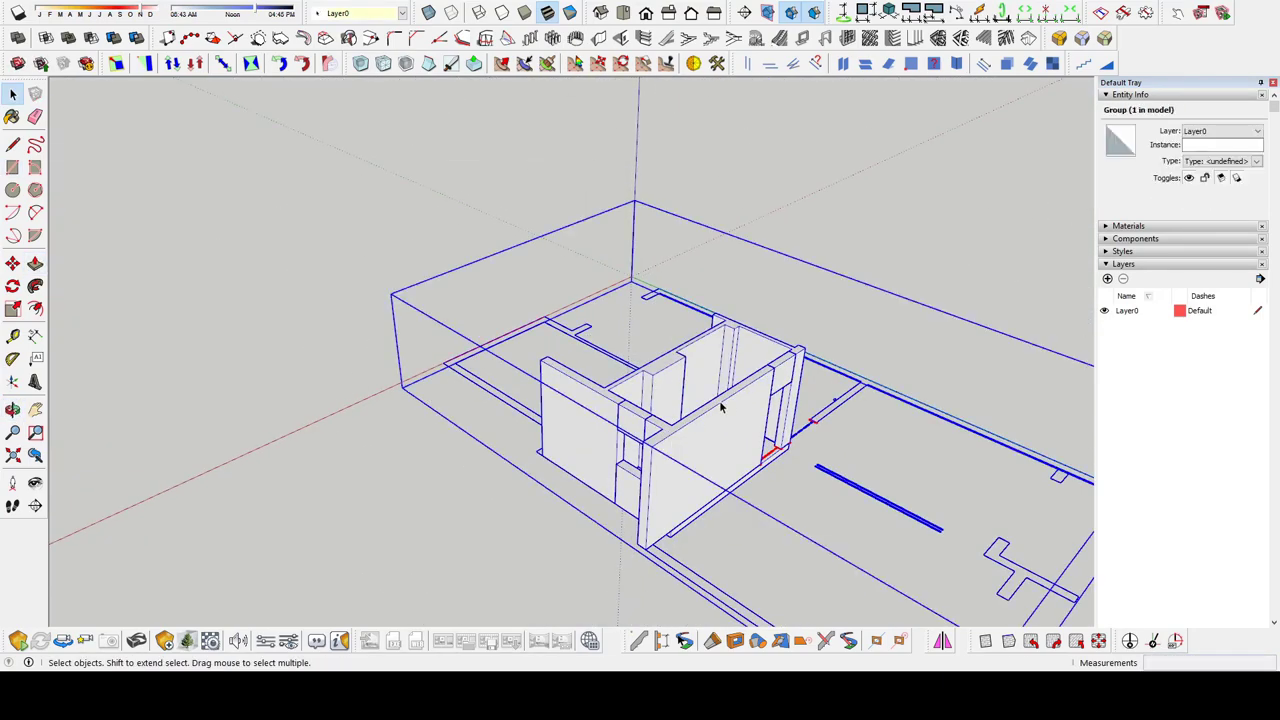
key("Escape")
Inside the outer group, finish a rectangle under the walls and pull it into a 20 cm slab
left_click(635, 330)
double_click(635, 330)
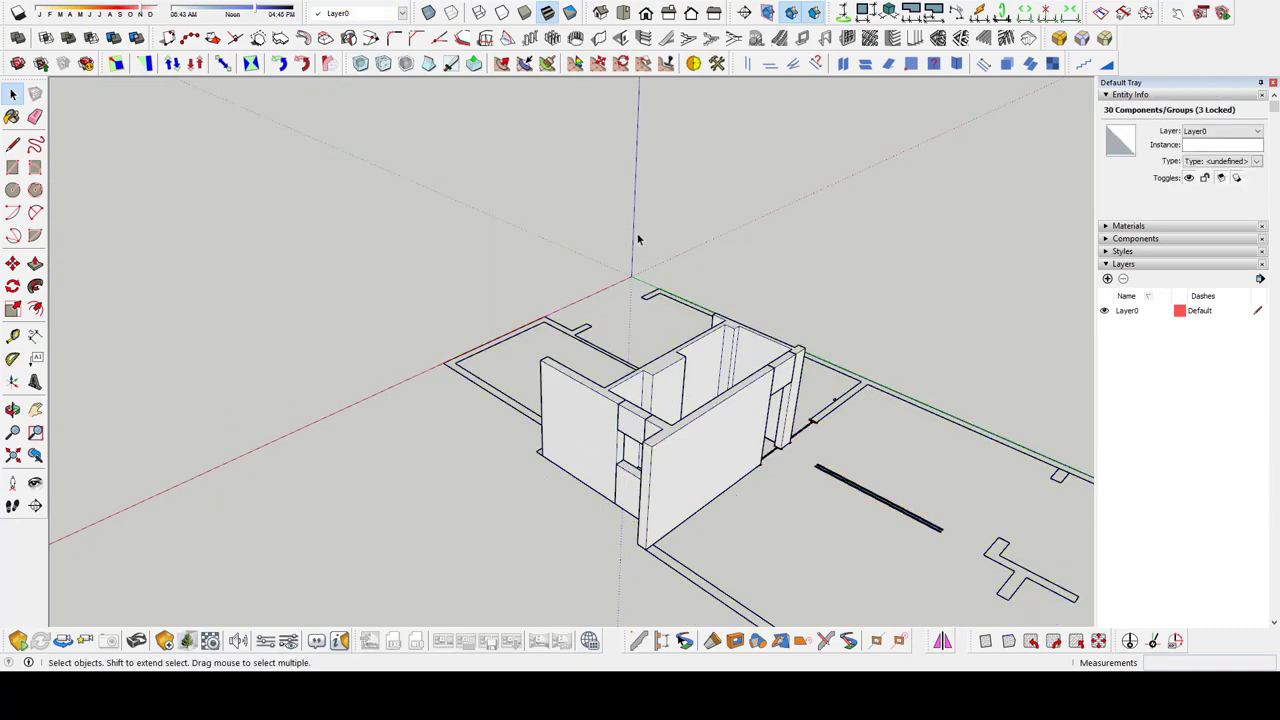
left_click(595, 420)
mouse_move(595, 420)
middle_mouse_down()
mouse_move(447, 360)
mouse_move(583, 333)
middle_mouse_up()
left_click(601, 362)
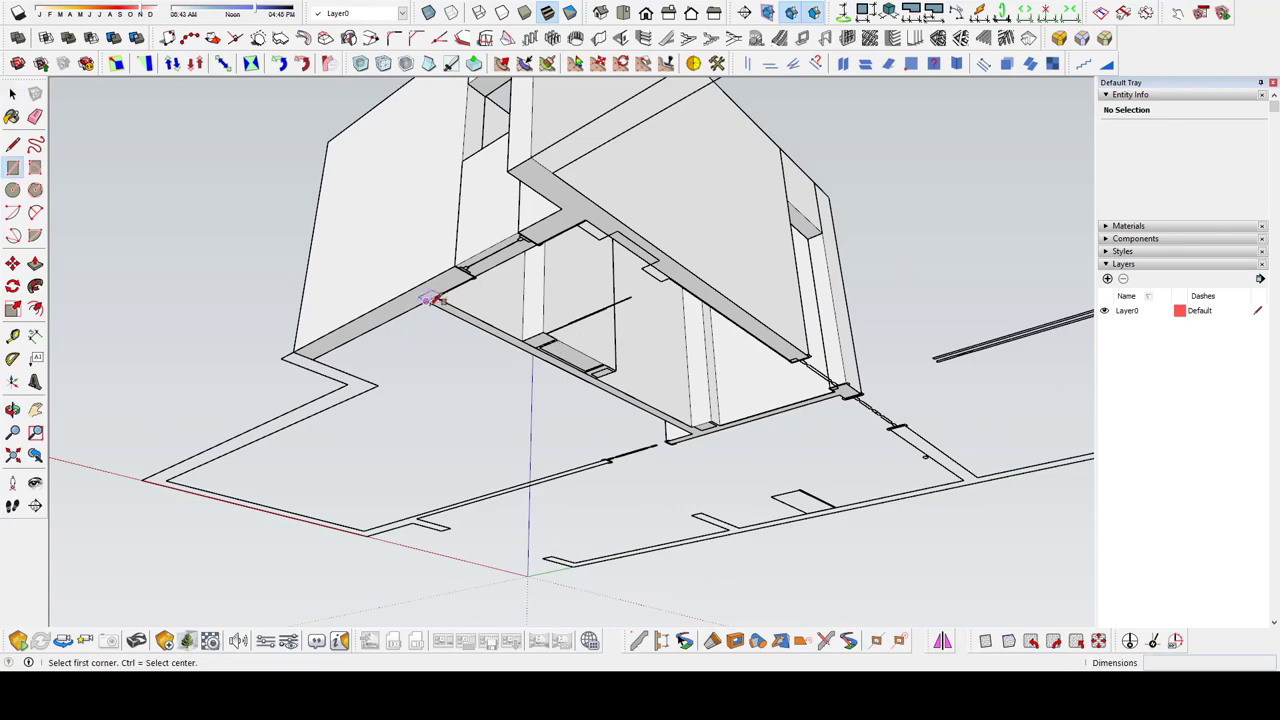
left_click(848, 388)
scroll(848, 388, "up", 5)
key("p")
left_click(700, 371)
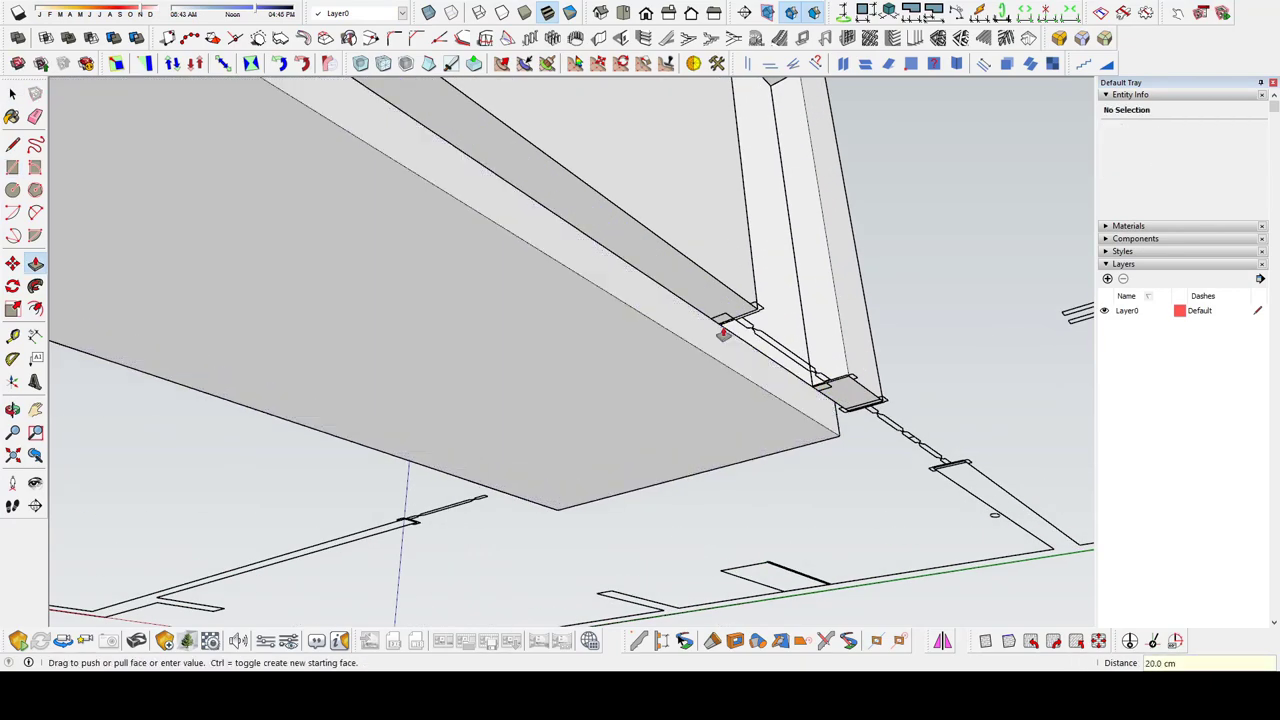
mouse_move(723, 334)
middle_mouse_down()
mouse_move(347, 292)
mouse_move(760, 371)
middle_mouse_up()
scroll(520, 294, "down", 5)
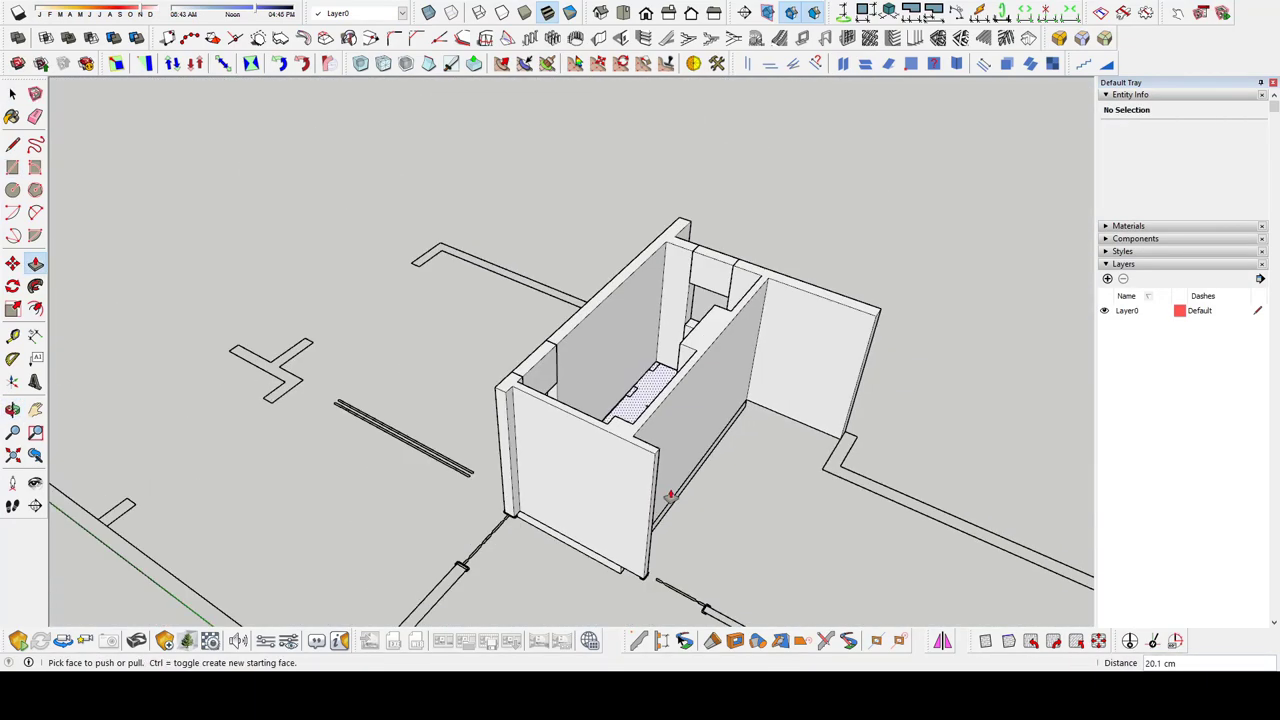
mouse_move(666, 494)
middle_mouse_down()
mouse_move(818, 470)
mouse_move(487, 363)
mouse_move(987, 431)
mouse_move(700, 450)
middle_mouse_up()
Copy the slab from its corner onto the top of the walls as a roof slab
key("space")
left_click(560, 535)
middle_click_drag(560, 535, 640, 430)
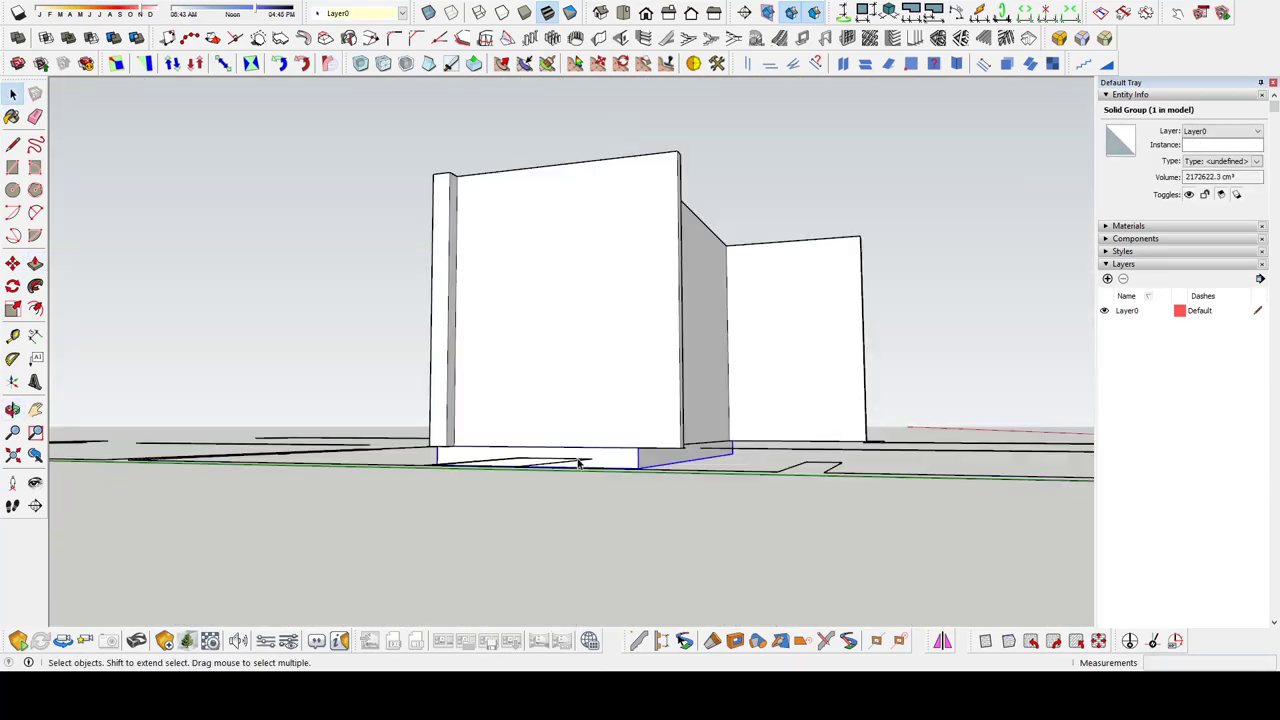
key("m")
left_click(642, 430)
left_click(672, 178)
middle_click_drag(672, 178, 700, 300)
Place a section plane cutting through the bathroom walls to see inside
key("space")
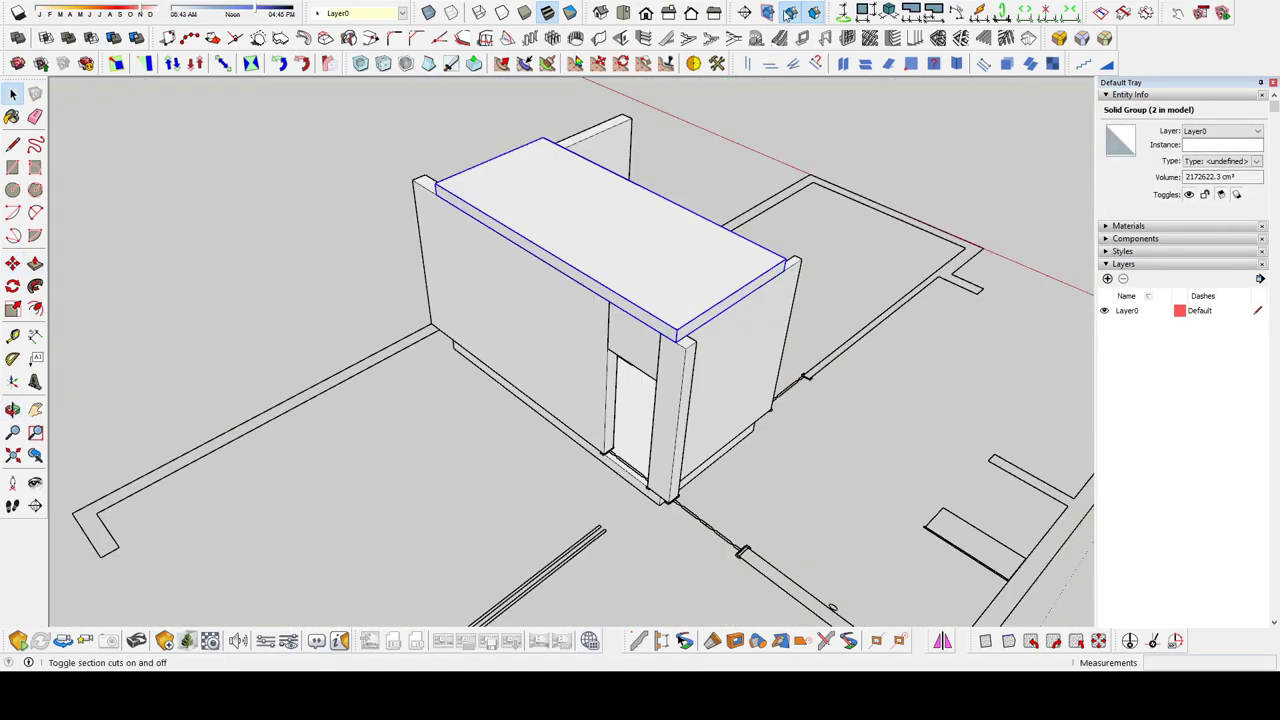
left_click(676, 412)
key("space")
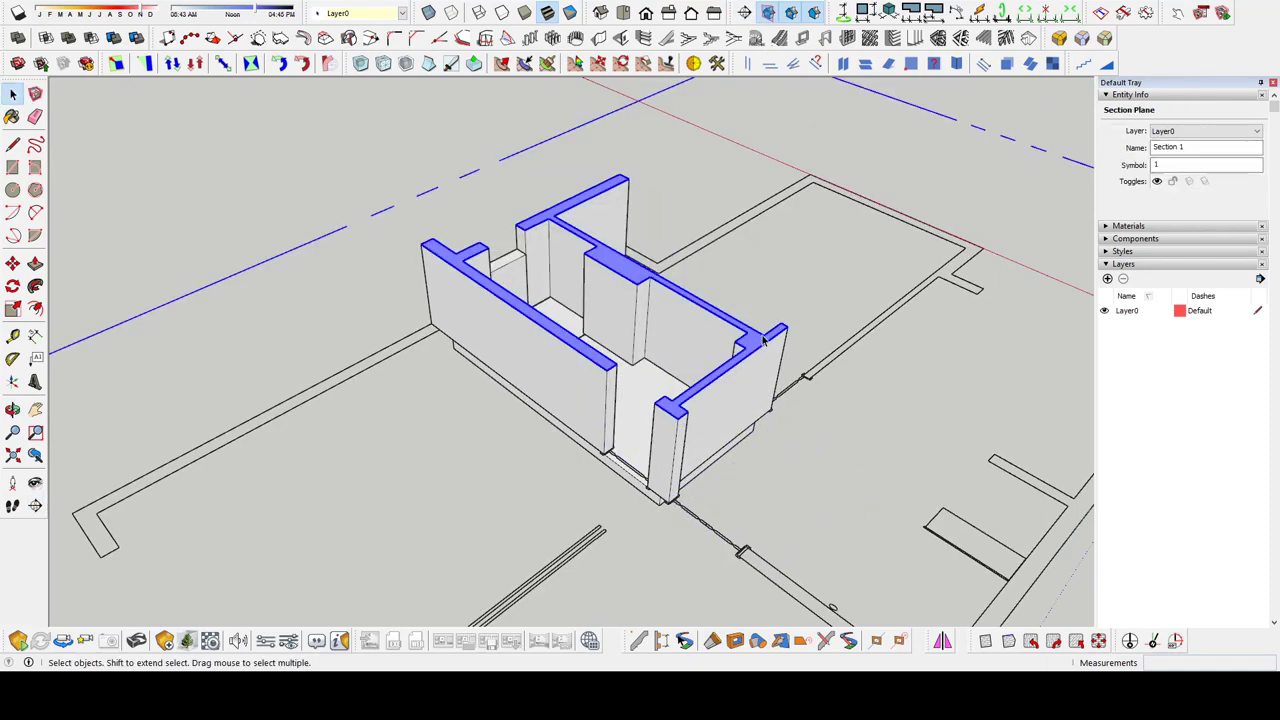
mouse_move(676, 412)
middle_mouse_down()
mouse_move(747, 316)
mouse_move(760, 320)
middle_mouse_up()
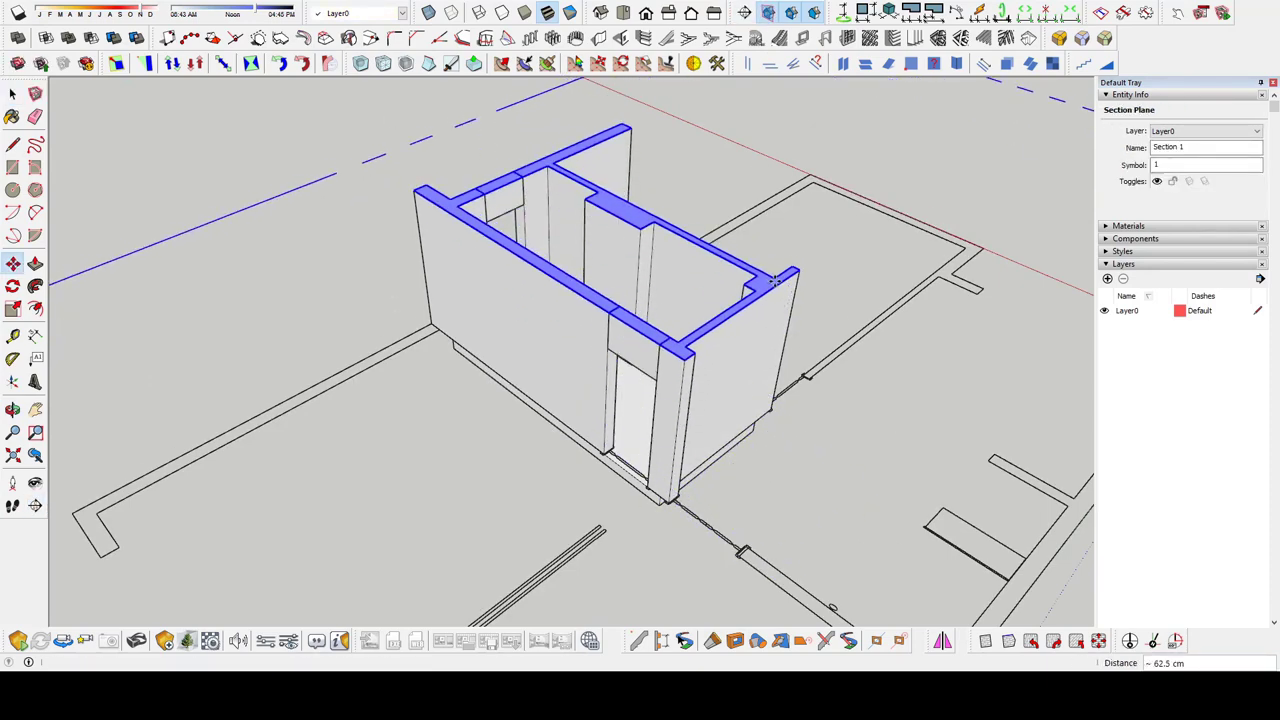
key("space")
scroll(437, 302, "up", 5)
scroll(437, 302, "up", 5)
middle_click_drag(437, 302, 497, 312)
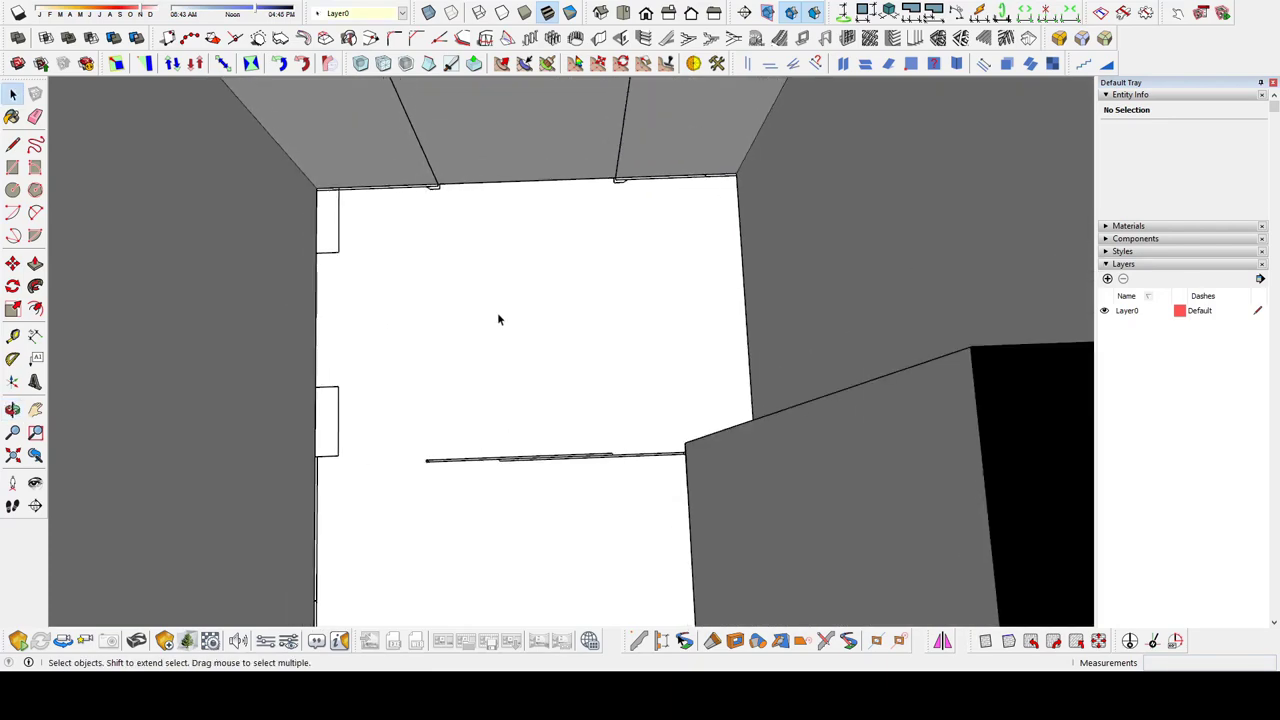
Draw a rectangle across the floor and raise it 19.2 cm into a platform
key("r")
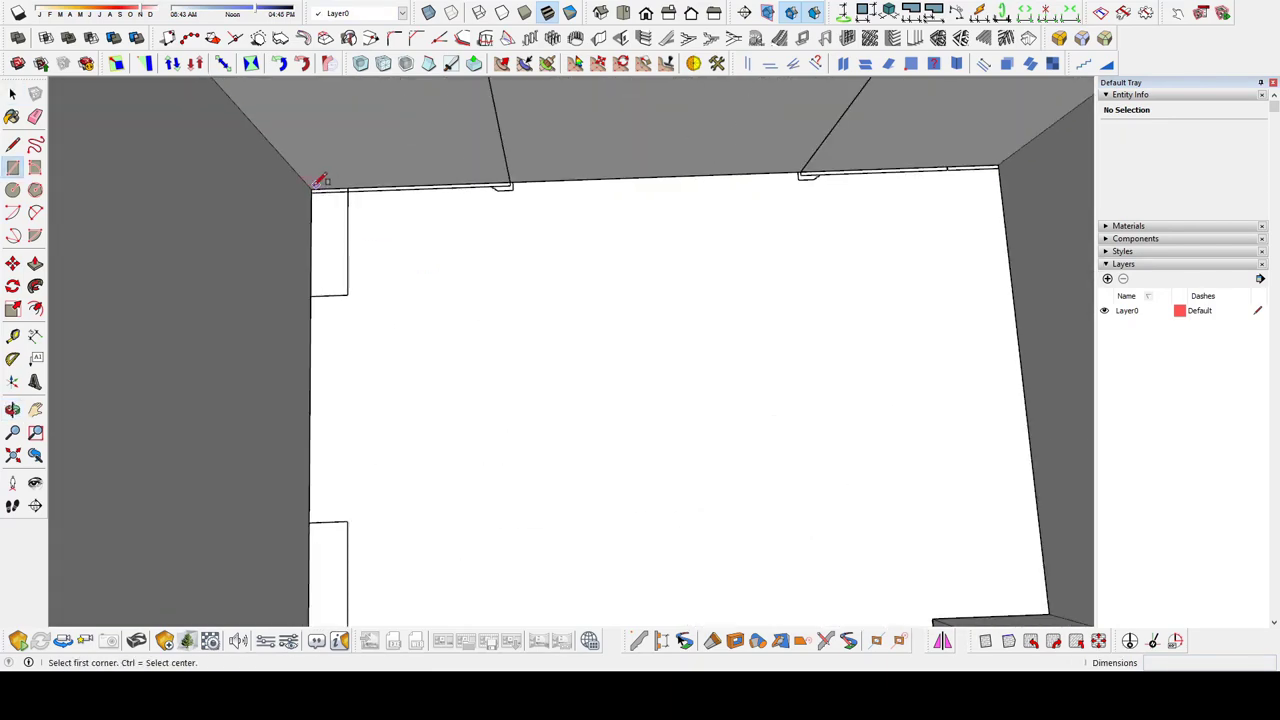
left_click(320, 177)
left_click(846, 440)
mouse_move(700, 451)
middle_mouse_down()
mouse_move(768, 246)
mouse_move(800, 389)
mouse_move(731, 266)
middle_mouse_up()
key("p")
left_click(768, 246)
left_click(804, 249)
key("space")
left_click(731, 266)
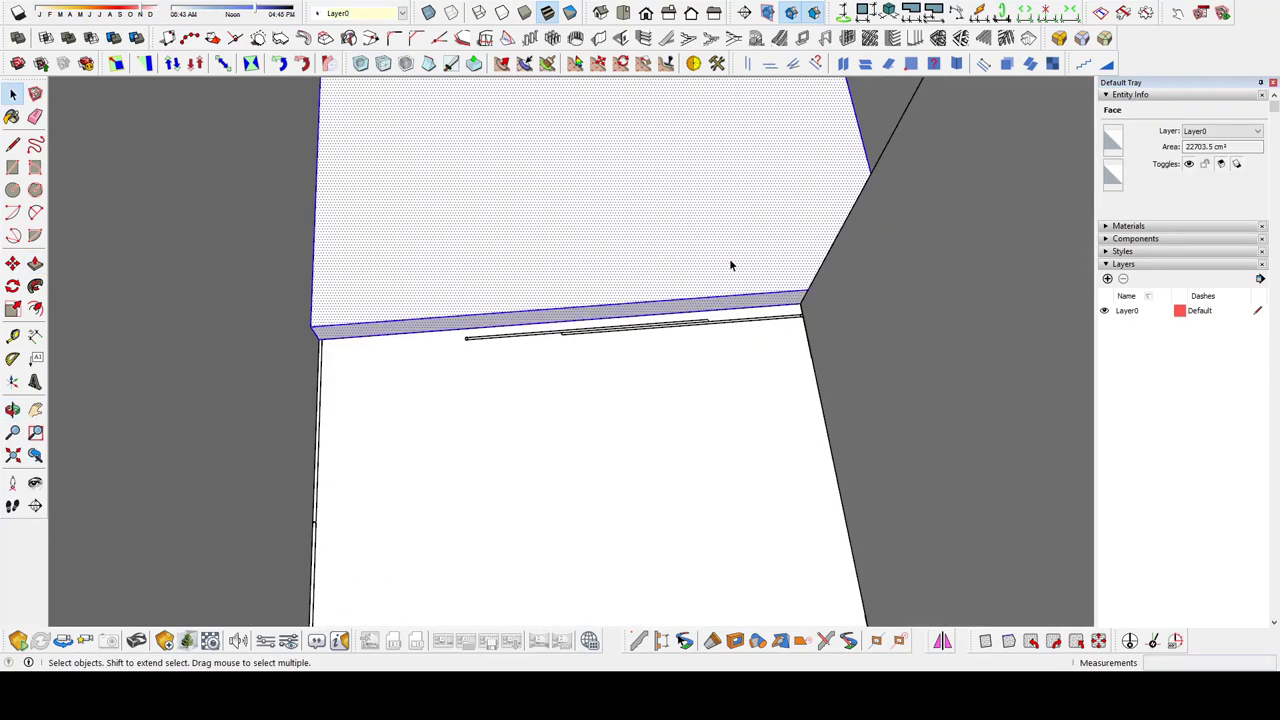
scroll(570, 350, "down", 5)
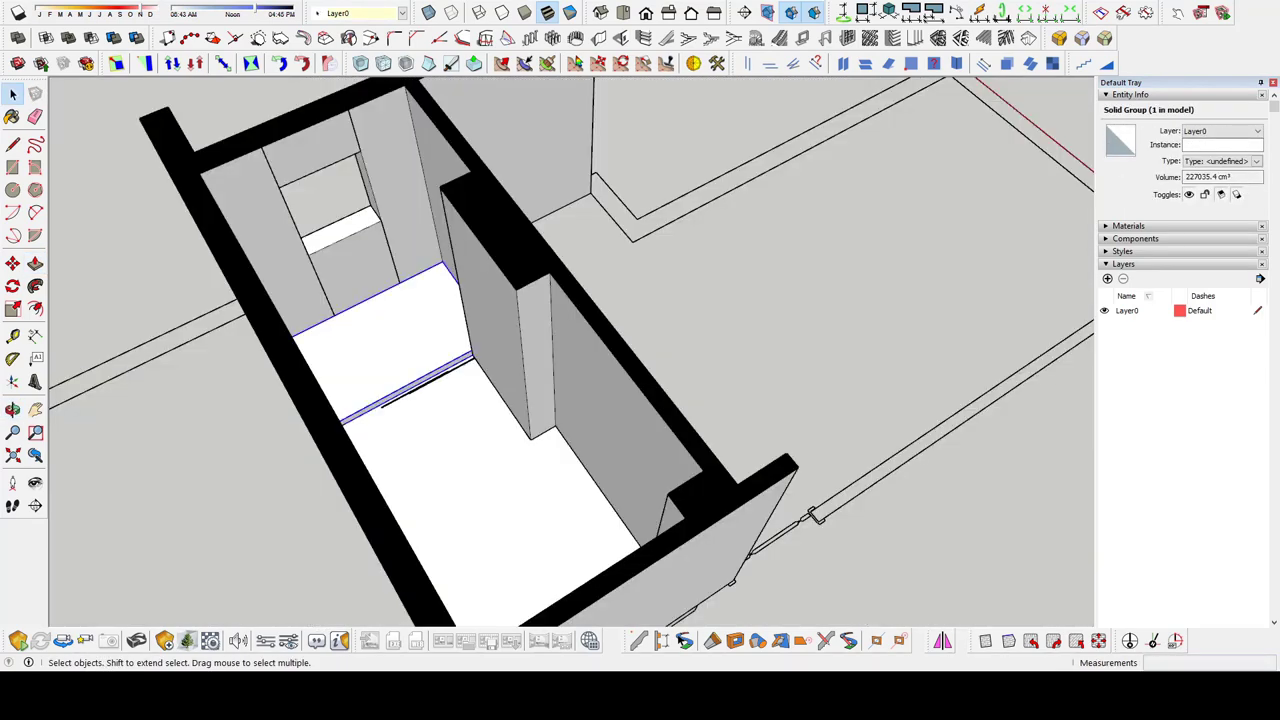
scroll(567, 462, "up", 3)
Mark measured guide lines from the wall panel's edge with the Tape Measure
scroll(567, 462, "up", 3)
scroll(567, 462, "up", 3)
key("t")
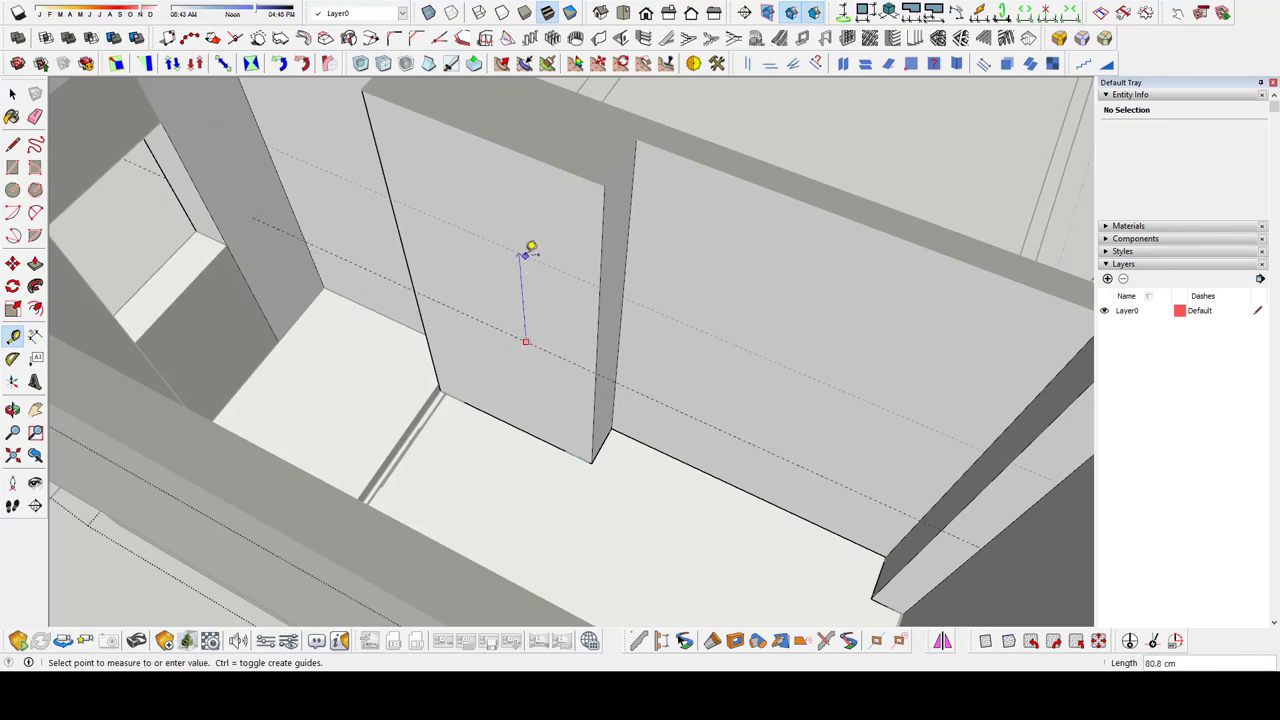
mouse_move(531, 247)
middle_mouse_down()
mouse_move(663, 214)
mouse_move(663, 268)
middle_mouse_up()
left_click(663, 268)
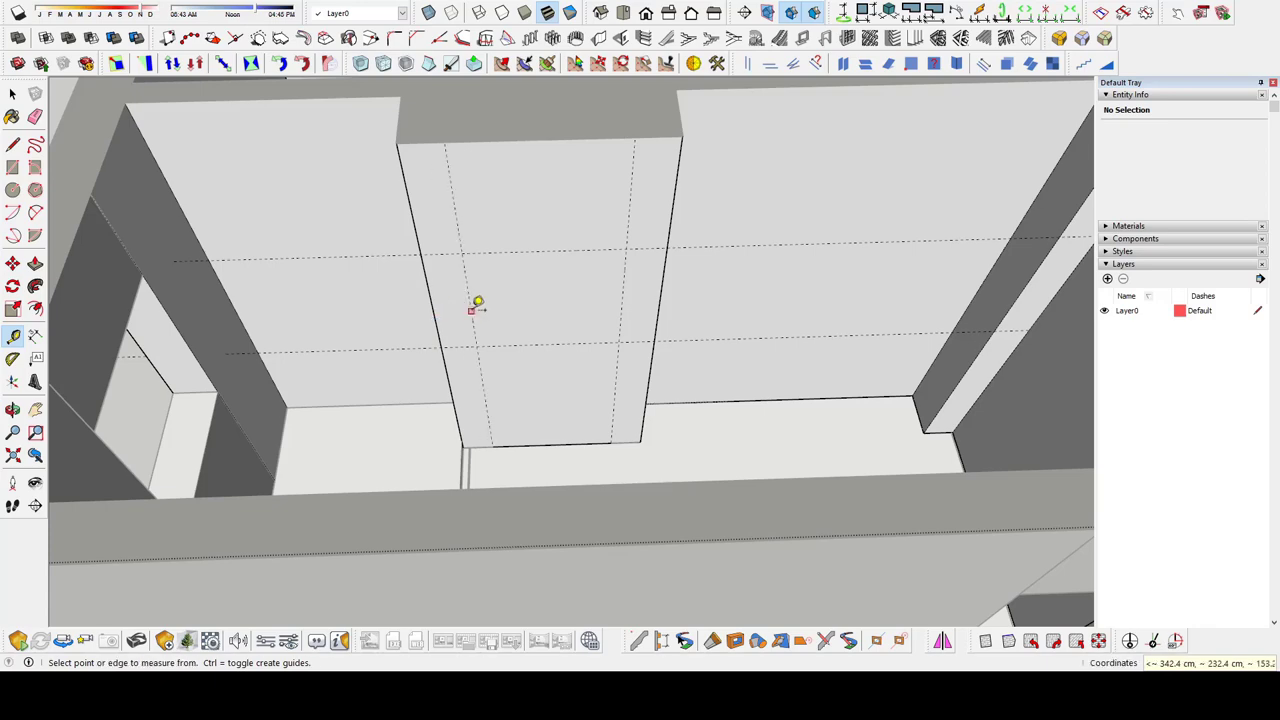
middle_click_drag(474, 307, 348, 316)
Finish the window rectangle on the wall and push it through to open the window
left_click(581, 378)
key("p")
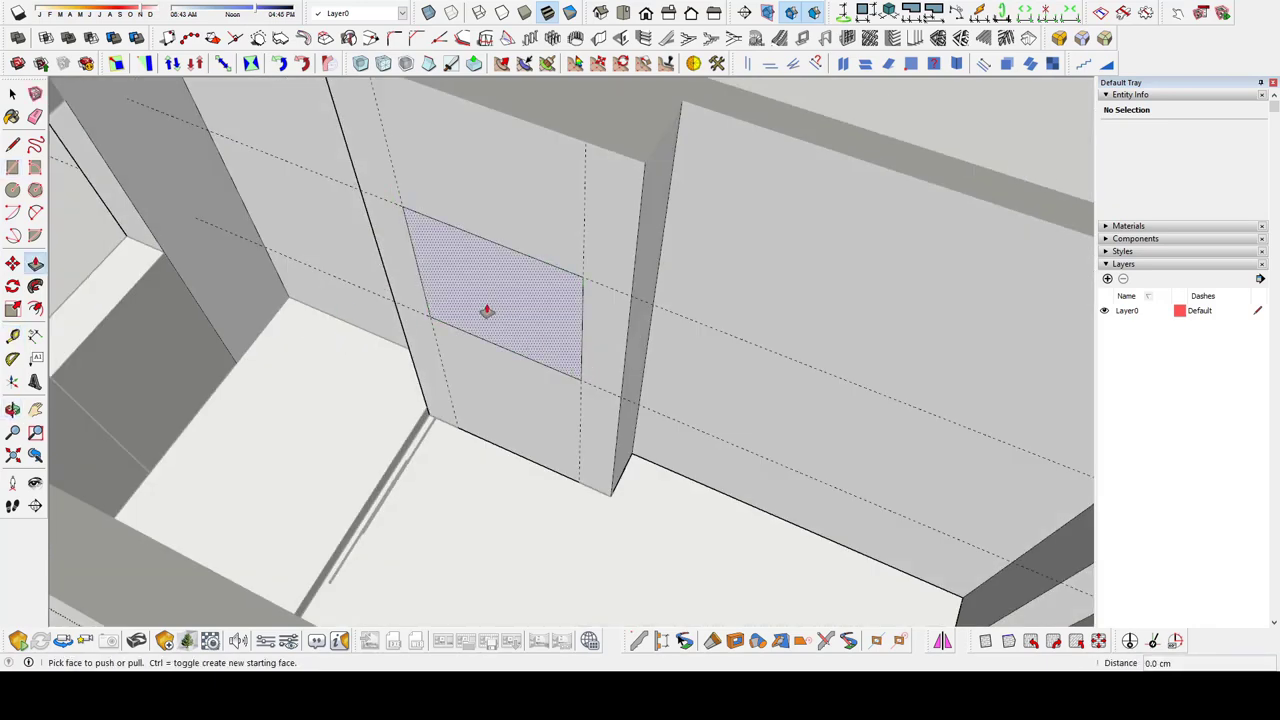
left_click_drag(486, 306, 674, 354)
mouse_move(674, 354)
middle_mouse_down()
mouse_move(434, 417)
mouse_move(465, 313)
mouse_move(900, 466)
middle_mouse_up()
key("space")
scroll(465, 313, "up", 3)
scroll(471, 337, "down", 3)
Select the roof slab, then begin a rectangle at the wall's top-left corner
left_click(566, 362)
scroll(494, 467, "up", 5)
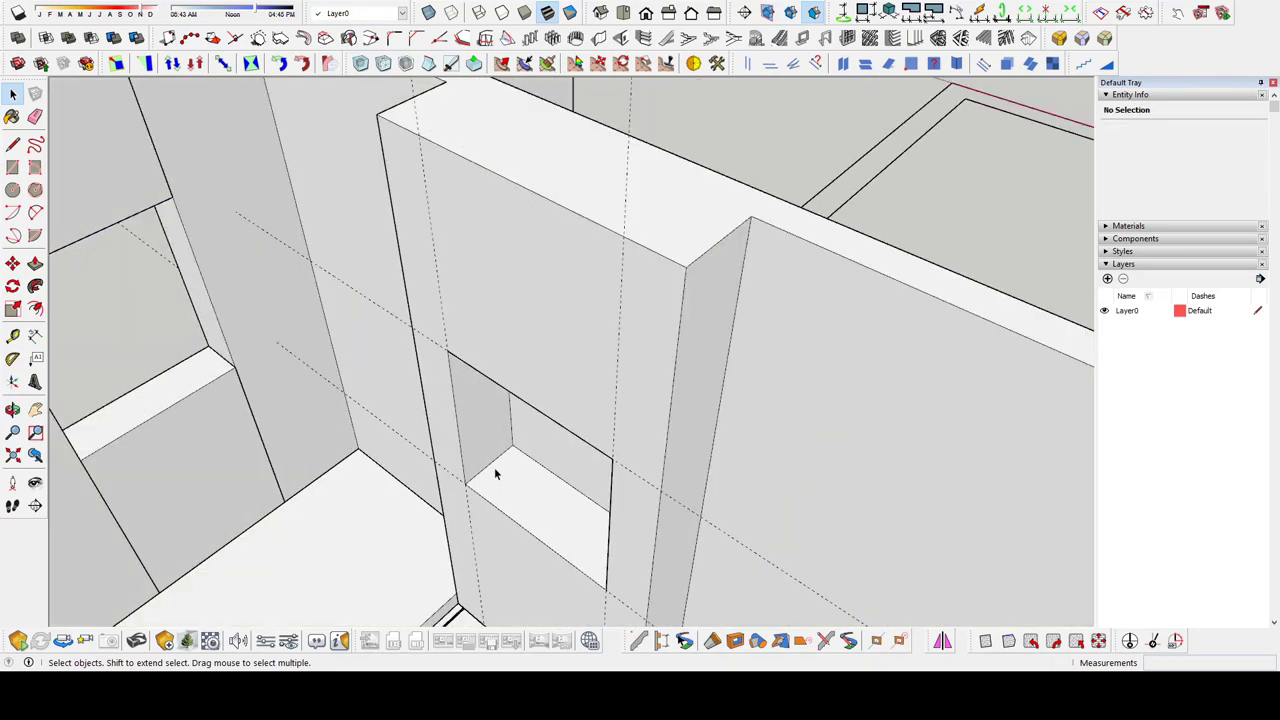
middle_click_drag(494, 467, 496, 515)
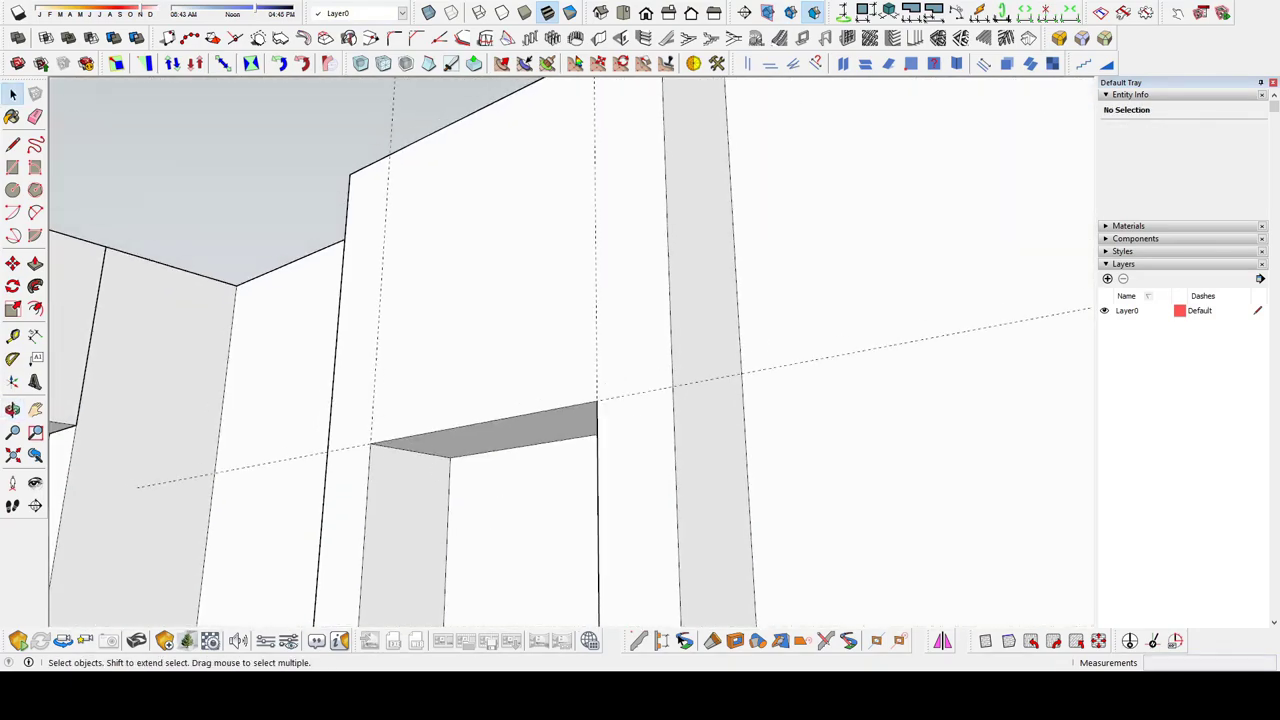
scroll(486, 406, "down", 3)
mouse_move(474, 371)
middle_mouse_down()
mouse_move(503, 389)
mouse_move(508, 196)
mouse_move(457, 157)
mouse_move(508, 289)
middle_mouse_up()
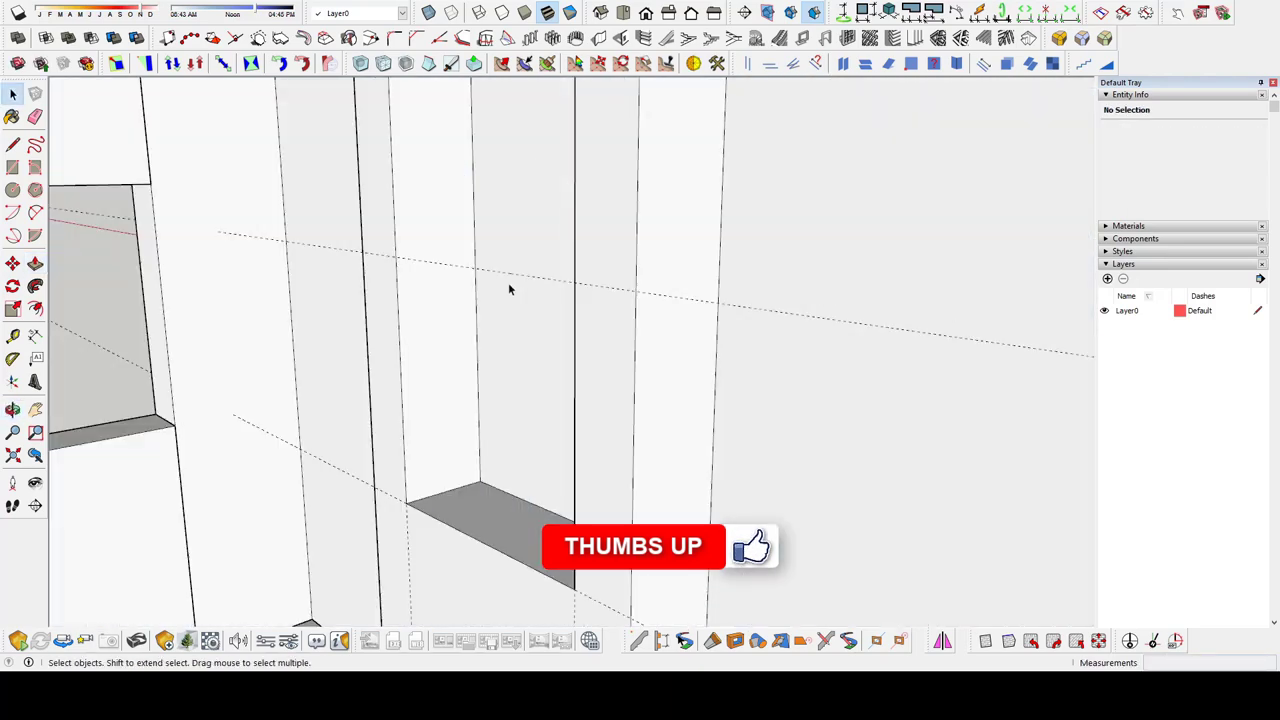
left_click(401, 252)
Finish the rectangle from the wall's top corner down to the slab
left_click(480, 484)
scroll(405, 200, "up", 3)
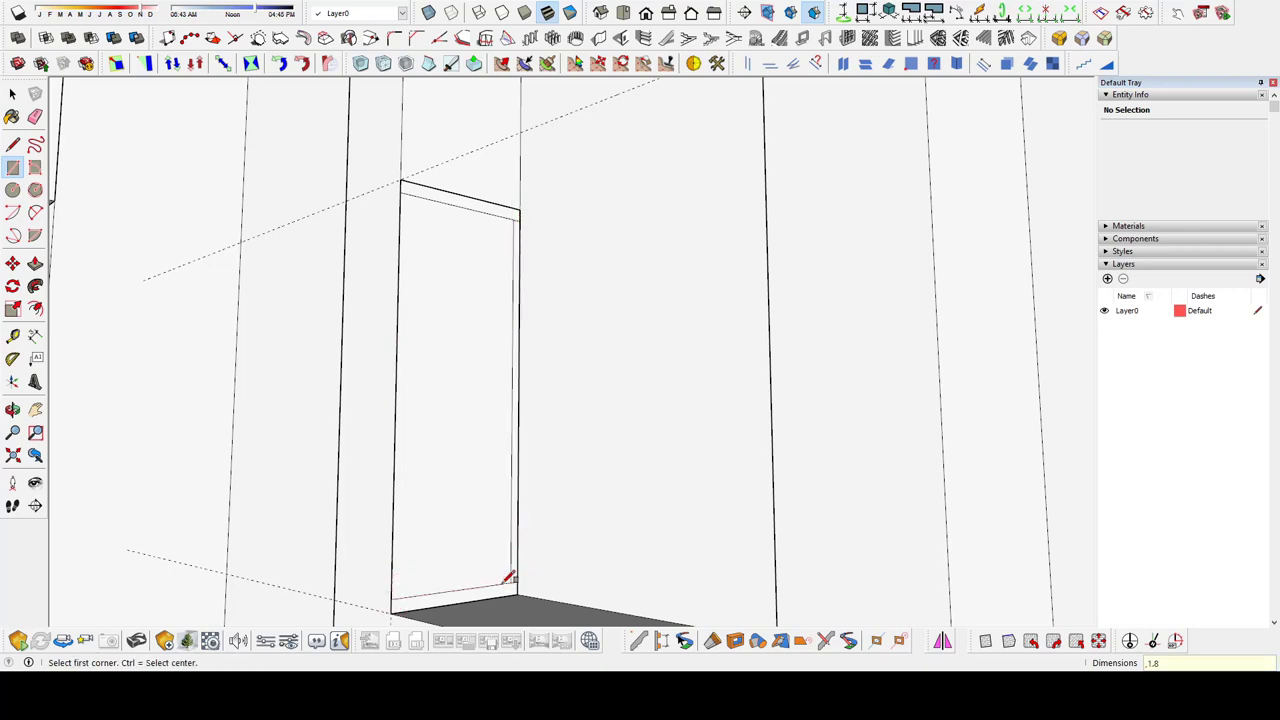
key("space")
middle_click_drag(508, 578, 503, 503)
Split the panel face with a line, erase extra edges, and pull out the middle shelf
key("e")
middle_click_drag(537, 277, 442, 345)
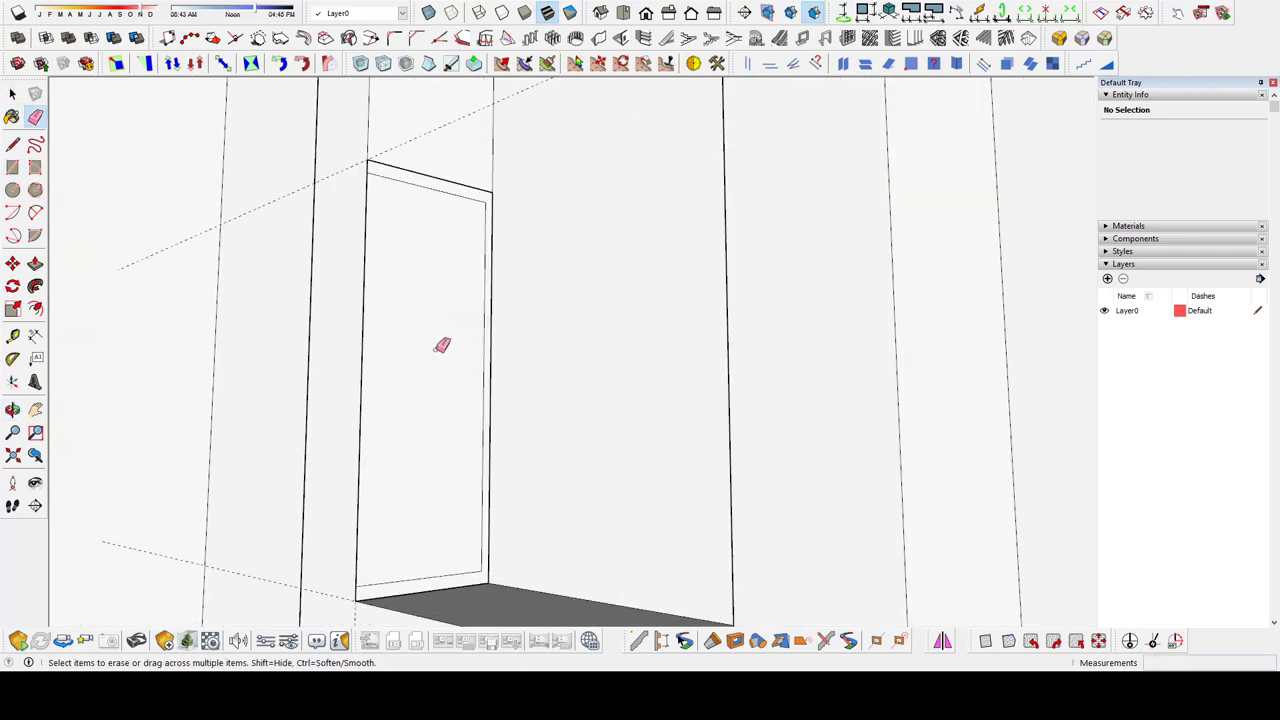
scroll(361, 374, "up", 3)
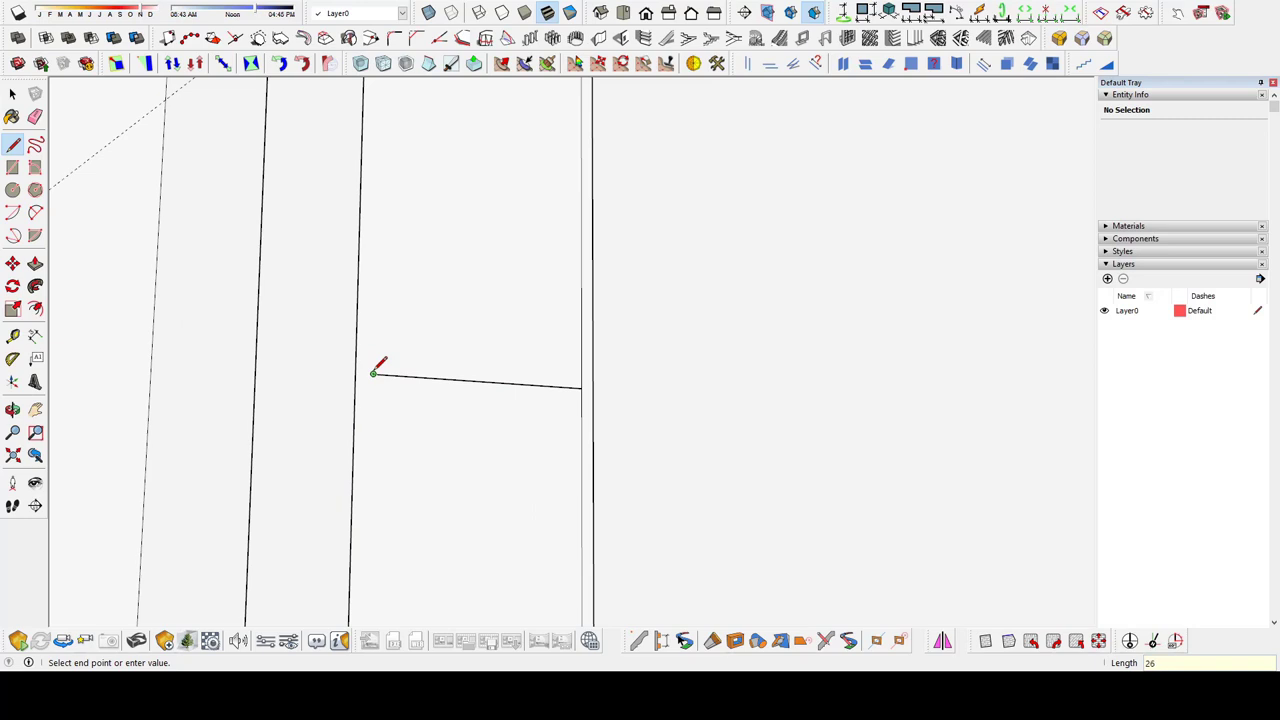
left_click(340, 342)
middle_click_drag(340, 342, 446, 500)
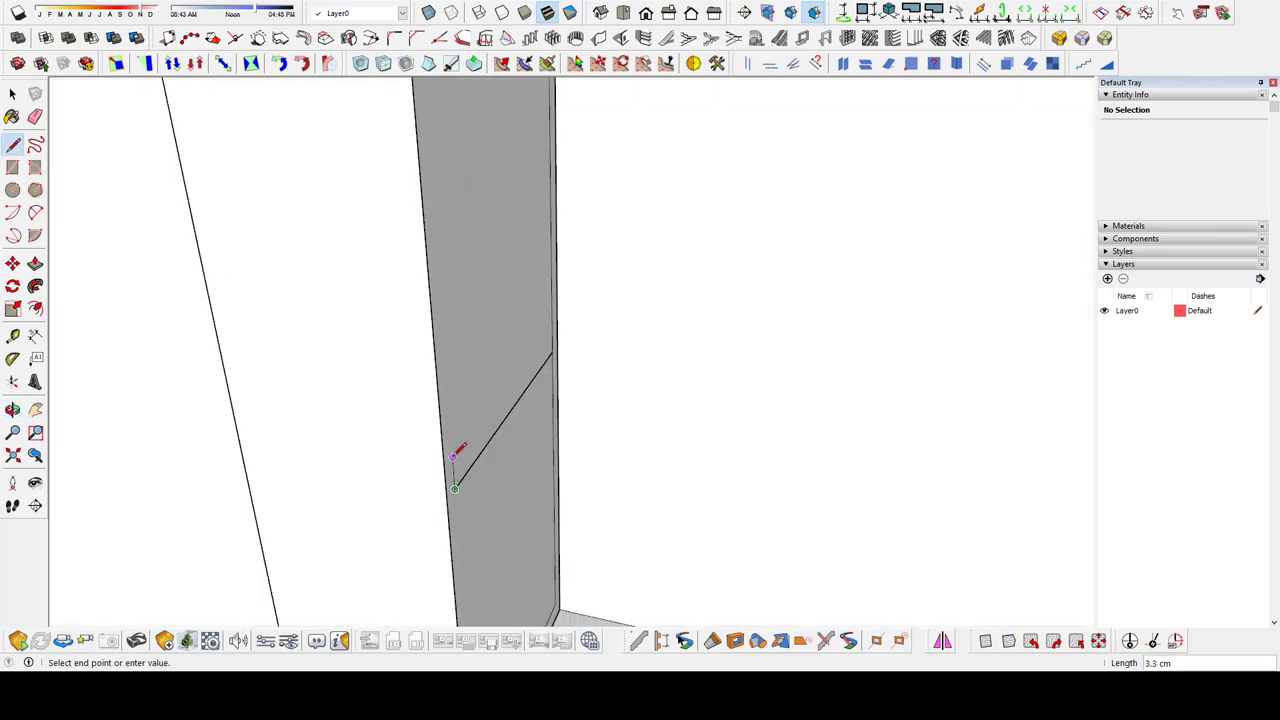
middle_click_drag(453, 456, 364, 423)
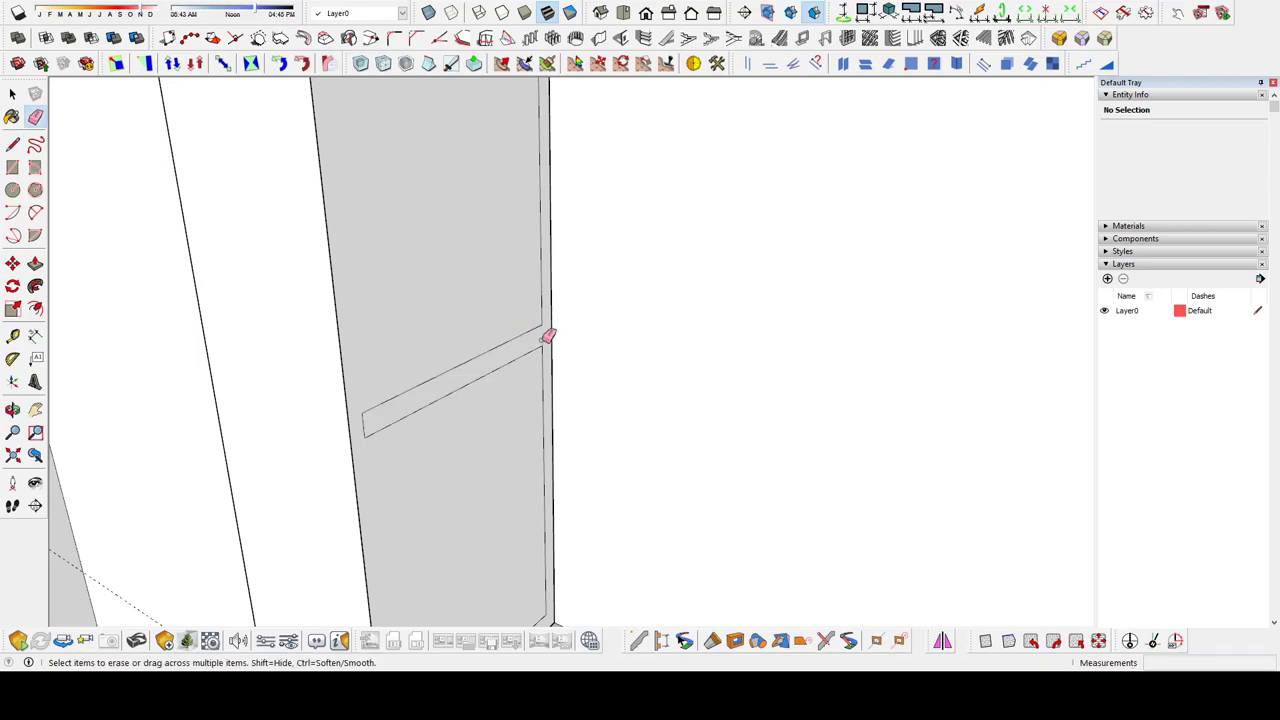
middle_click_drag(548, 336, 509, 362)
key("p")
mouse_move(801, 375)
middle_mouse_down()
mouse_move(974, 451)
mouse_move(669, 391)
mouse_move(440, 260)
mouse_move(586, 334)
mouse_move(686, 323)
mouse_move(641, 334)
middle_mouse_up()
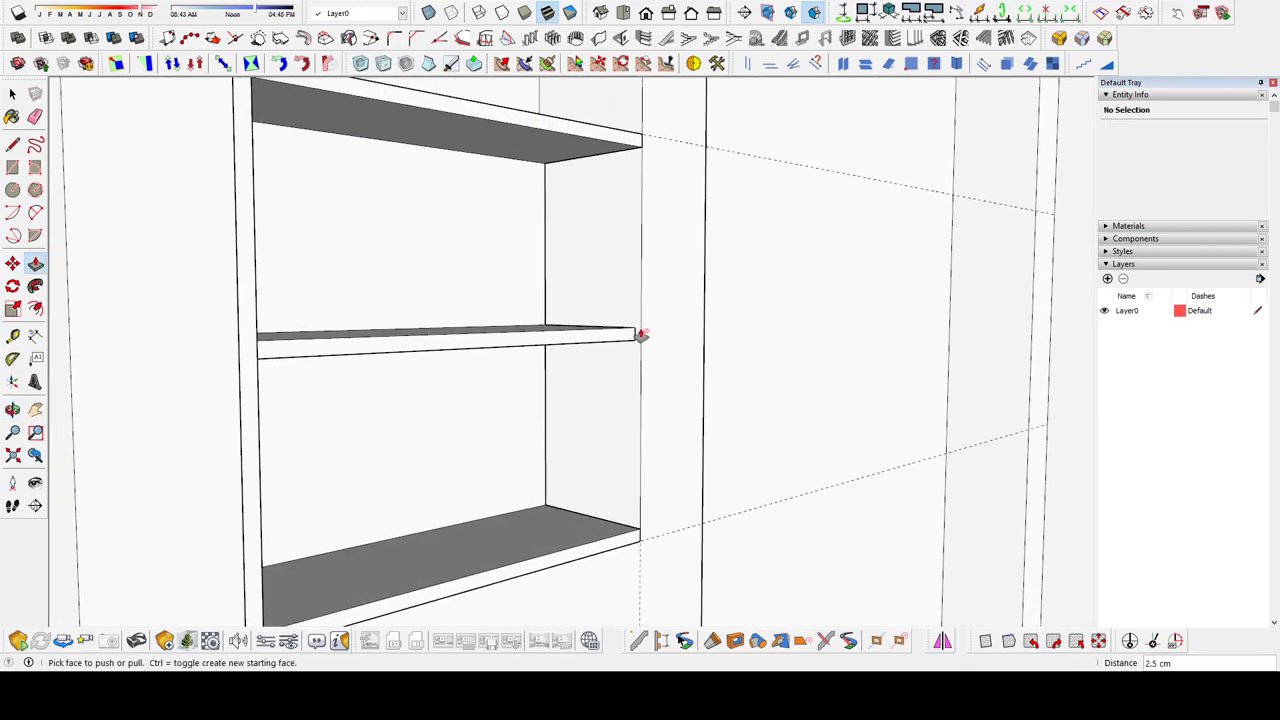
Close the outline to form the cabinet's back face and select the shelf group
left_click(641, 527)
key("space")
left_click(566, 446)
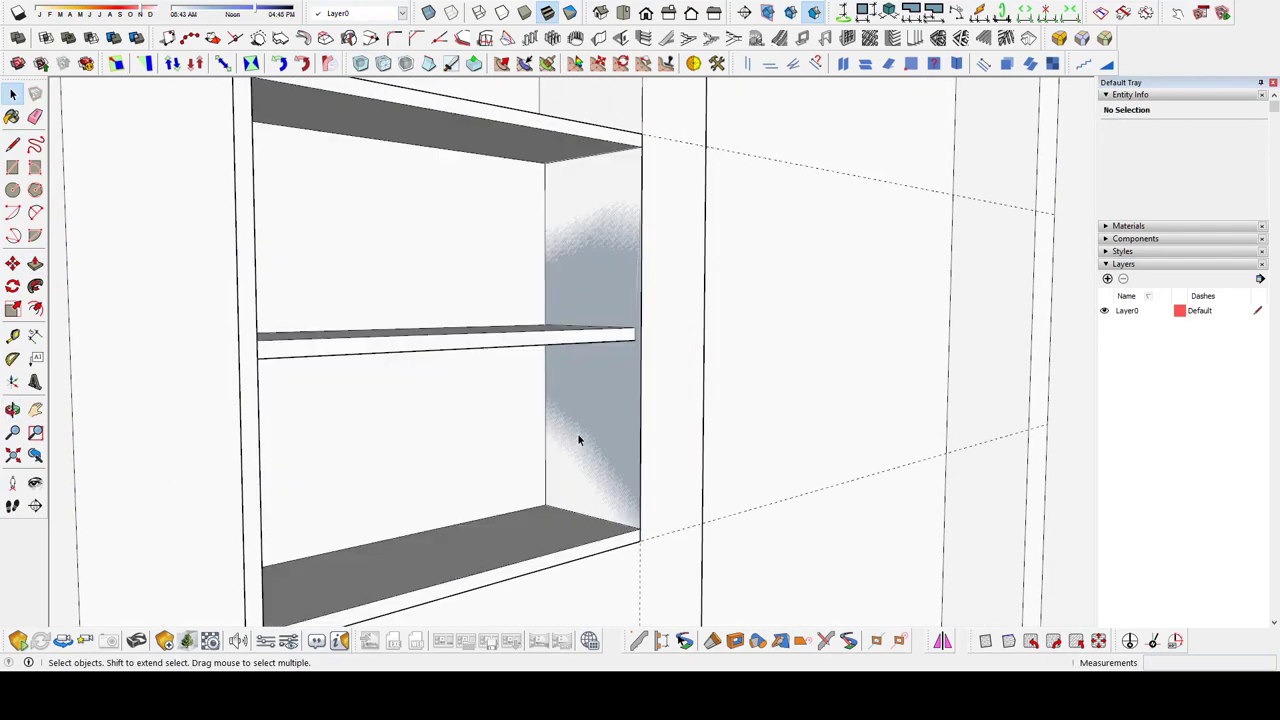
key("p")
left_click(552, 377)
scroll(474, 380, "up", 5)
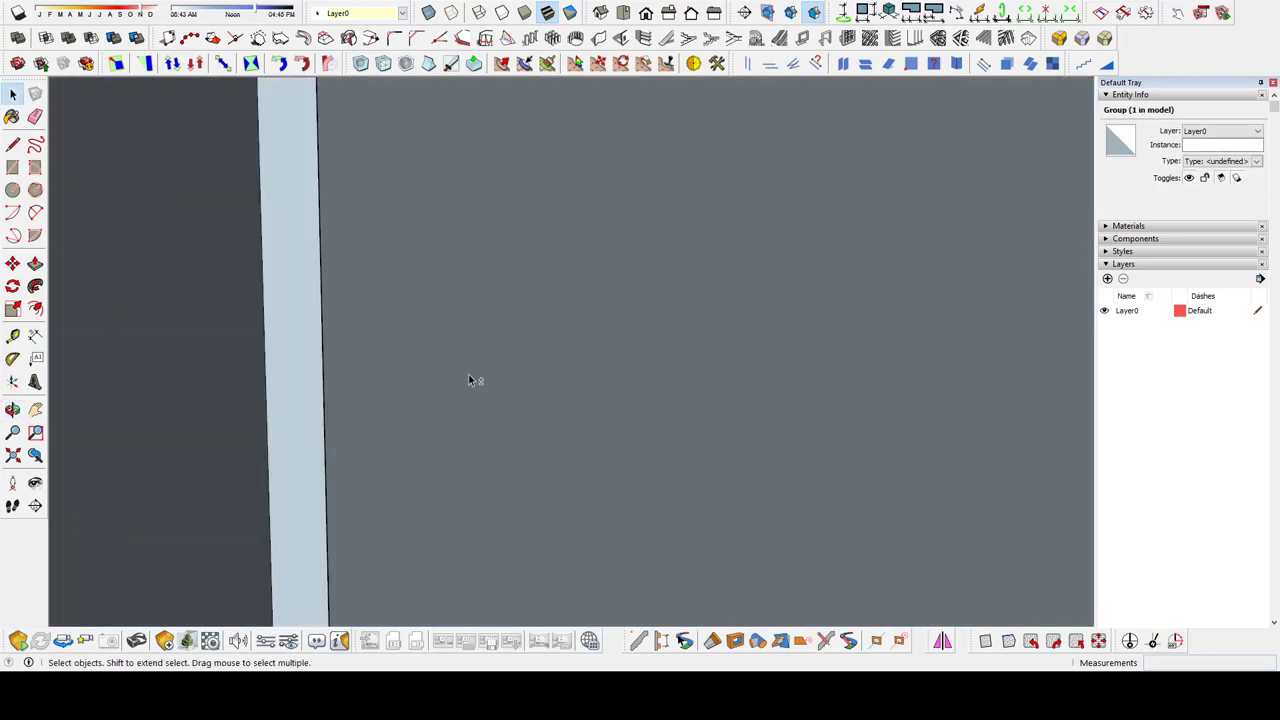
mouse_move(474, 380)
middle_mouse_down()
mouse_move(446, 443)
mouse_move(816, 506)
middle_mouse_up()
Draw a door panel rectangle on the cabinet front and pull it out 18 mm
key("r")
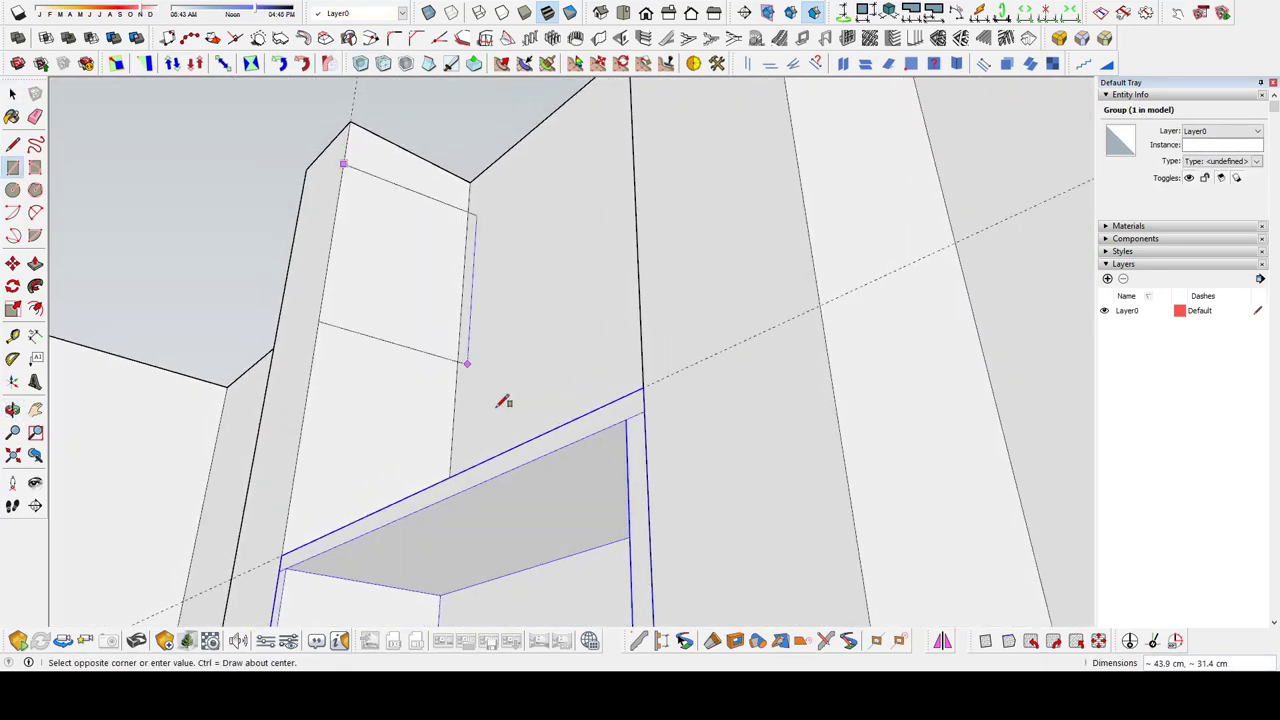
left_click(425, 487)
middle_click_drag(425, 487, 514, 423)
key("p")
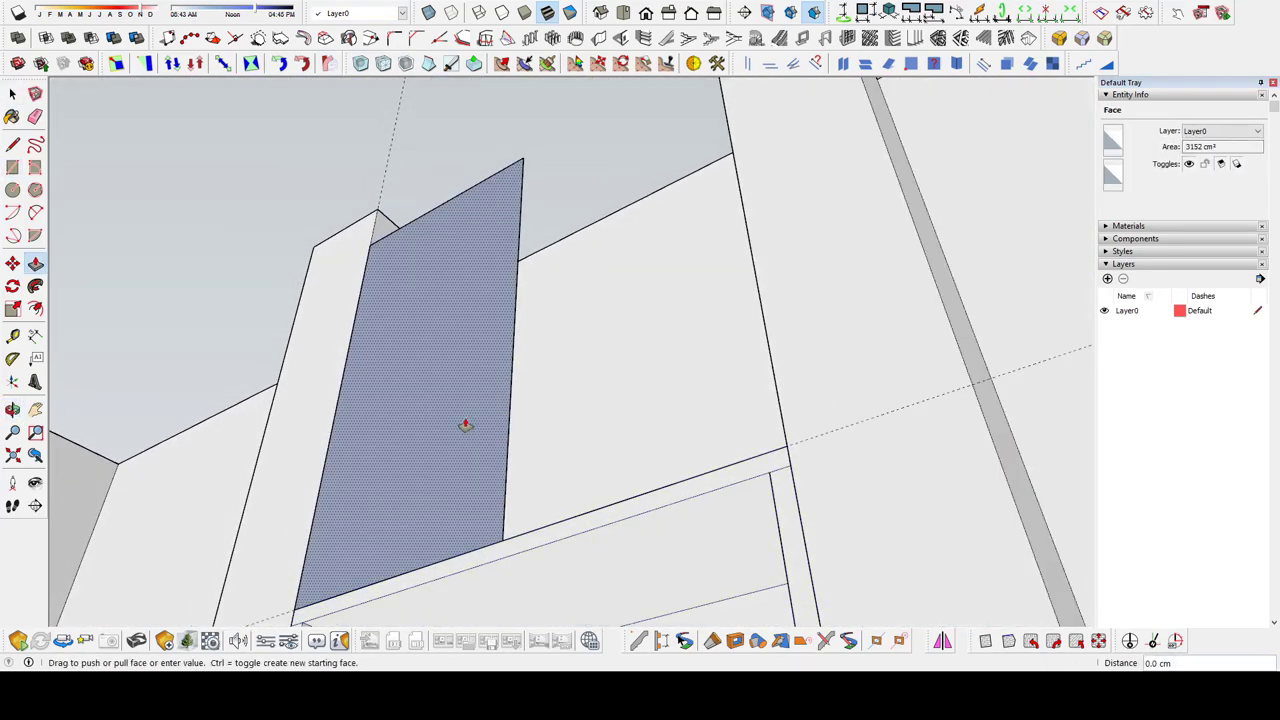
left_click(466, 429)
type("18")
key("Return")
key("space")
scroll(497, 229, "down", 3)
middle_click_drag(497, 229, 674, 471)
Mirror a copy of the door panel across its edge to make the second door
triple_click(440, 361)
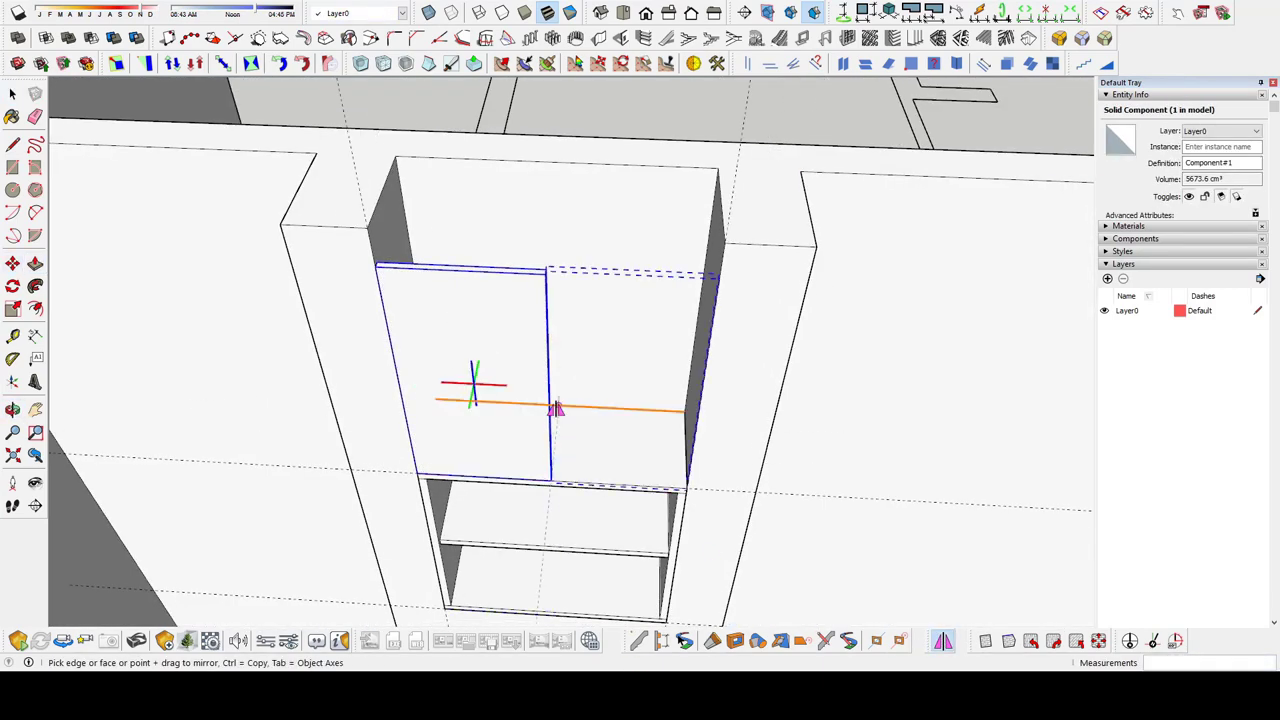
mouse_move(553, 480)
middle_mouse_down()
mouse_move(391, 386)
mouse_move(519, 374)
middle_mouse_up()
left_click(522, 396)
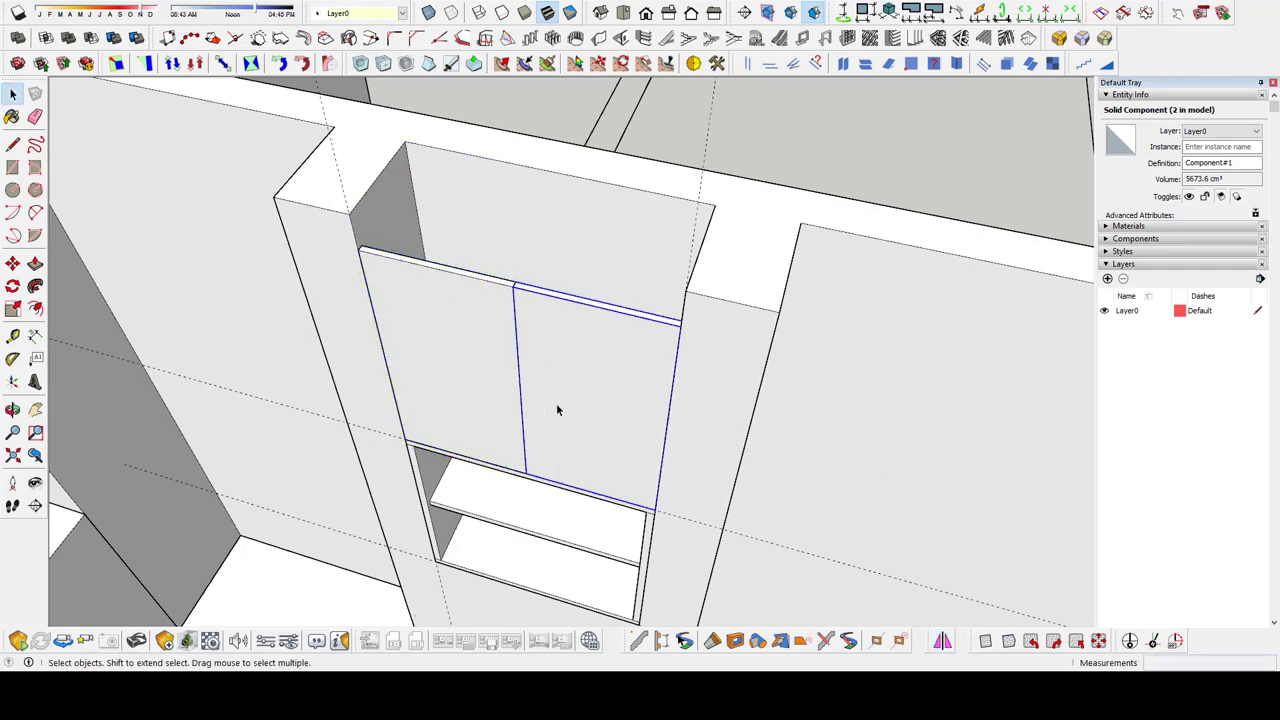
scroll(434, 223, "up", 5)
scroll(486, 251, "up", 2)
Push the door's bottom face slightly inward, then begin a rectangle over the cabinet top
key("p")
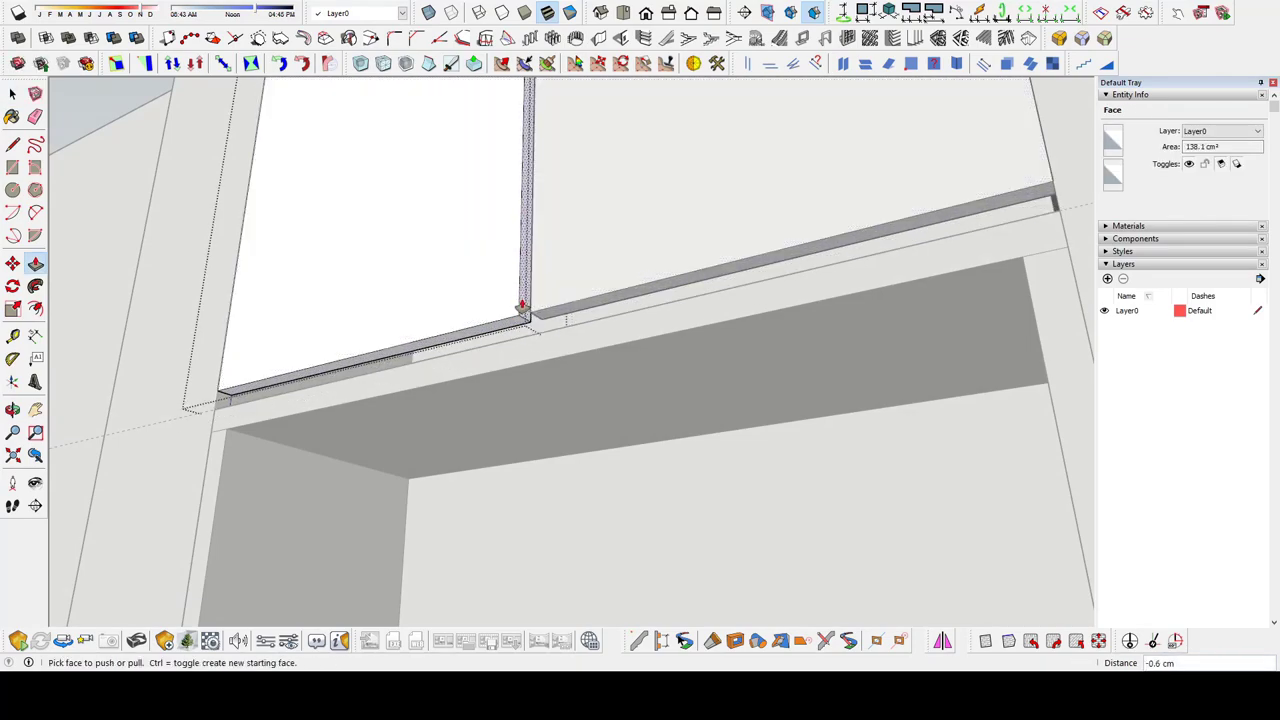
left_click(405, 311)
scroll(529, 409, "down", 3)
mouse_move(529, 409)
middle_mouse_down()
mouse_move(649, 560)
mouse_move(611, 286)
mouse_move(491, 386)
mouse_move(520, 349)
mouse_move(559, 451)
mouse_move(525, 186)
middle_mouse_up()
key("space")
scroll(491, 386, "up", 3)
key("r")
left_click(525, 186)
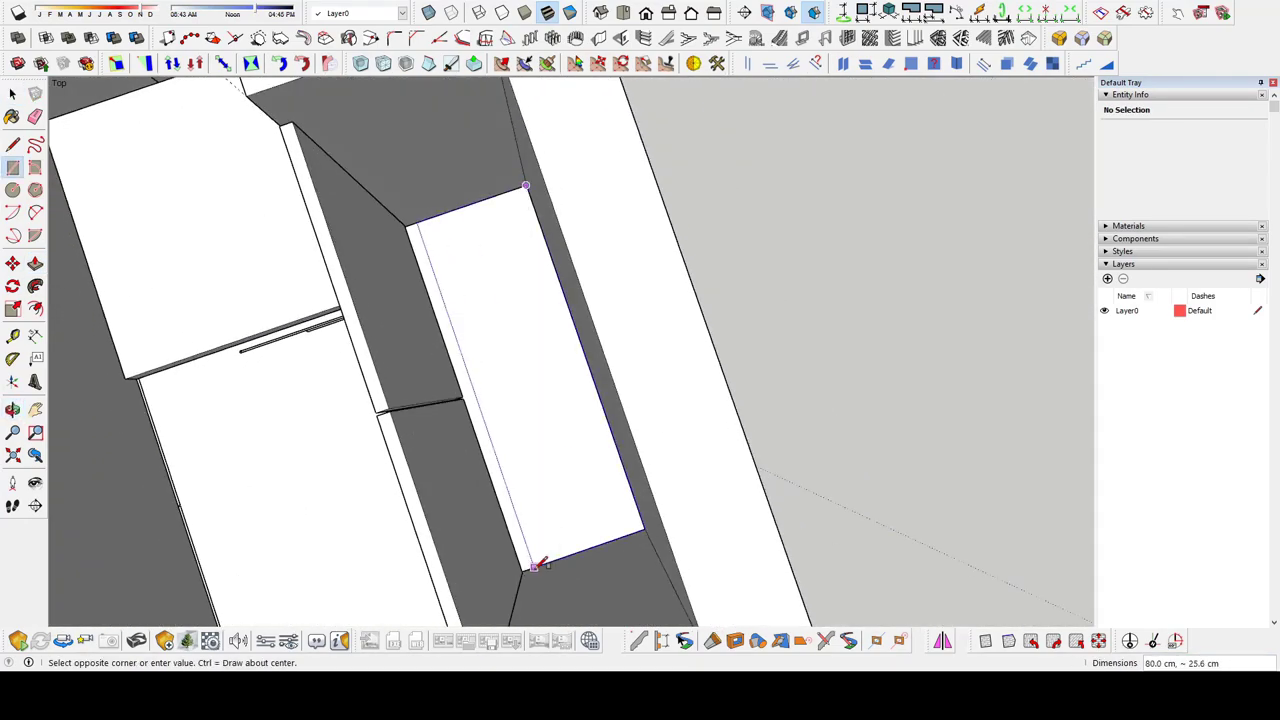
Finish the rectangle across the cabinet top and extrude it into a cover panel
left_click(535, 566)
middle_click_drag(535, 566, 523, 437)
key("p")
left_click(523, 437)
middle_click_drag(700, 394, 671, 246)
left_click(507, 184)
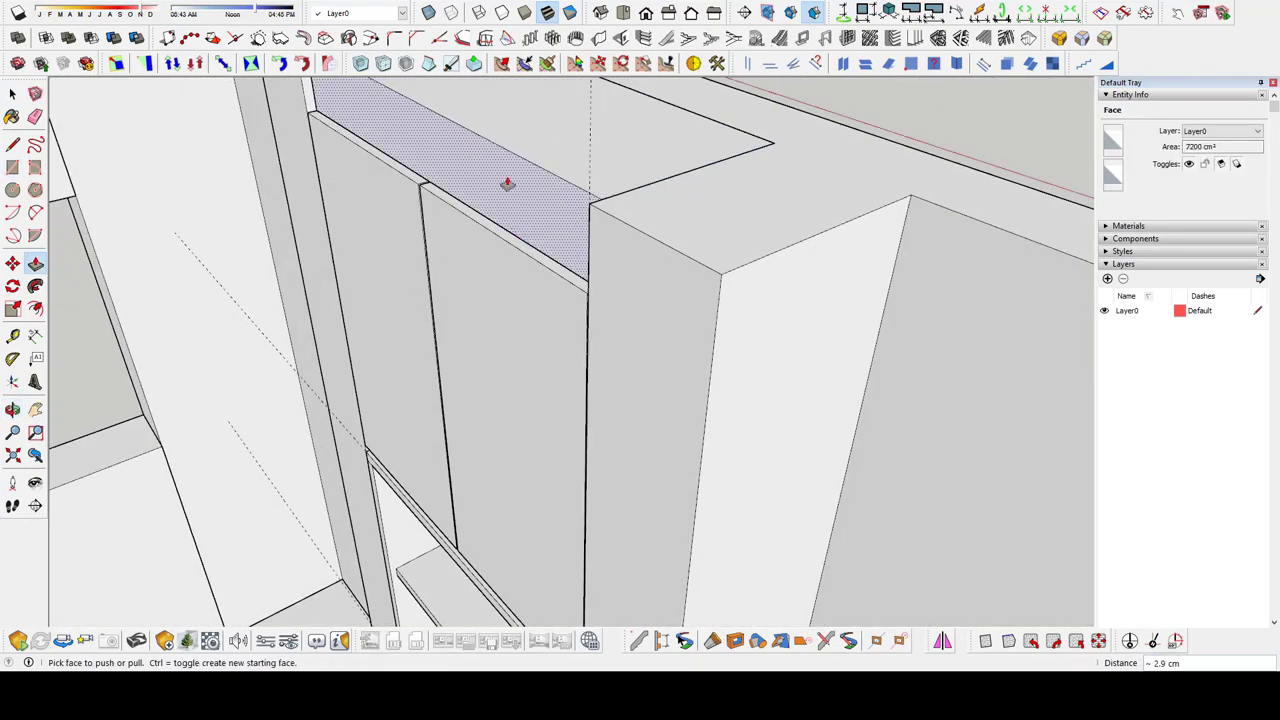
left_click(507, 184)
Inspect the door bottoms, then select the cabinet group and box-select its components
middle_click_drag(476, 337, 523, 343)
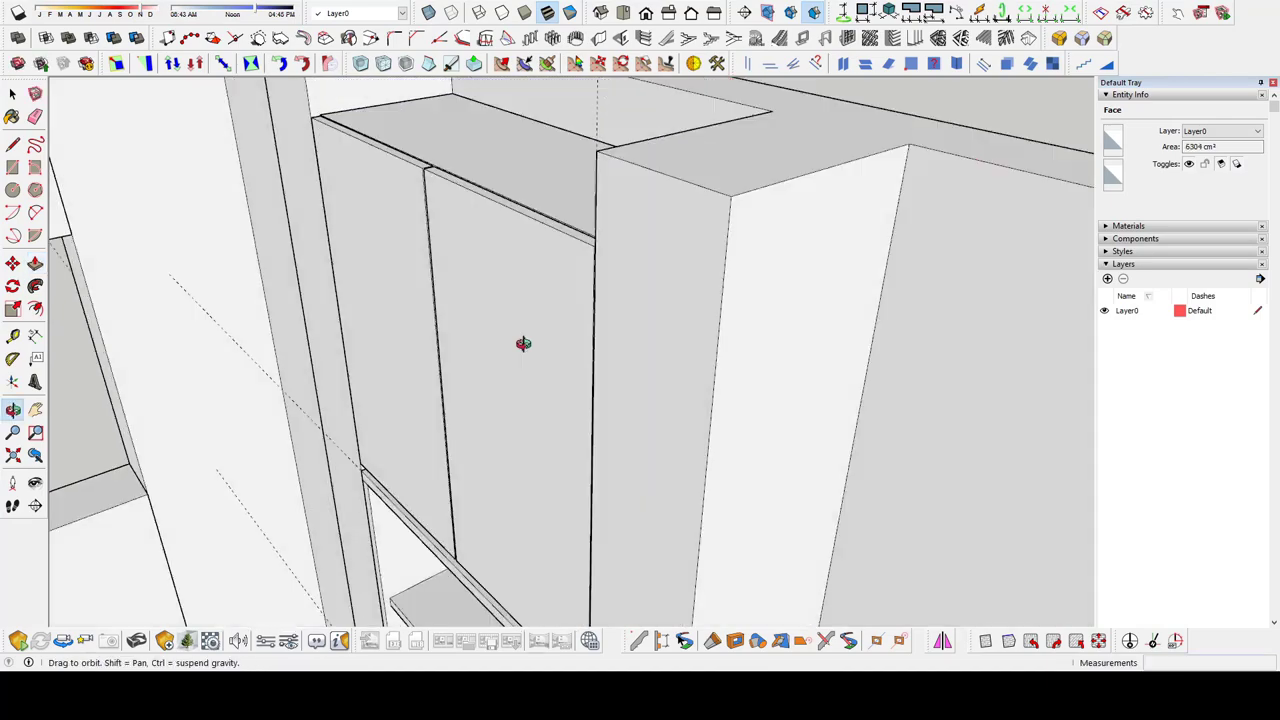
scroll(457, 434, "up", 3)
scroll(877, 529, "up", 3)
mouse_move(877, 529)
middle_mouse_down()
mouse_move(588, 492)
mouse_move(289, 417)
middle_mouse_up()
scroll(588, 492, "down", 5)
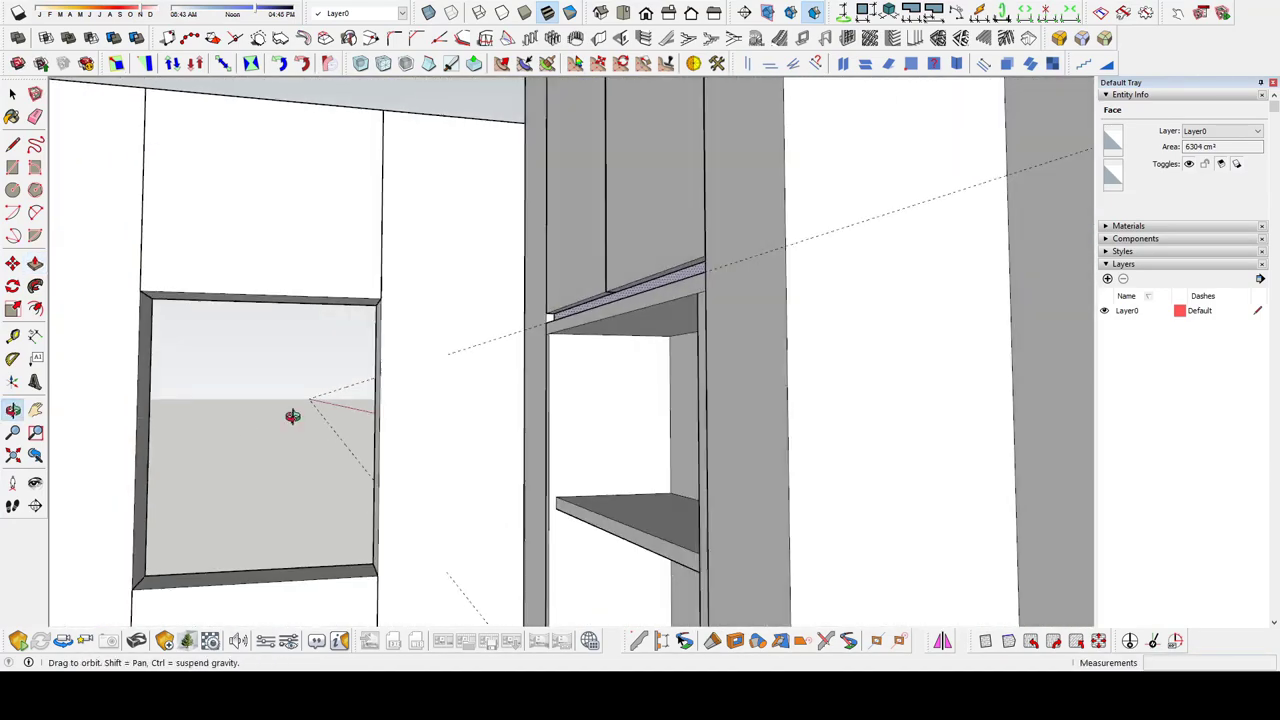
scroll(712, 288, "up", 3)
left_click(717, 318)
scroll(717, 318, "down", 5)
scroll(546, 529, "down", 3)
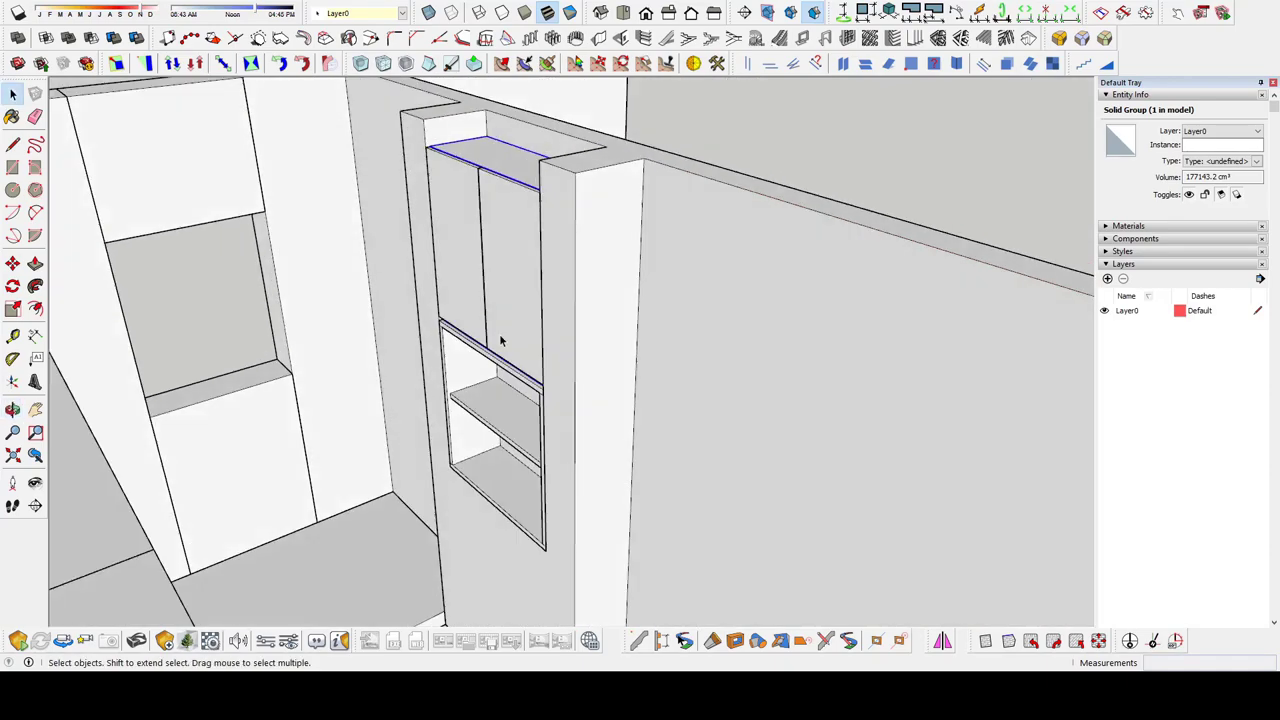
scroll(500, 343, "up", 2)
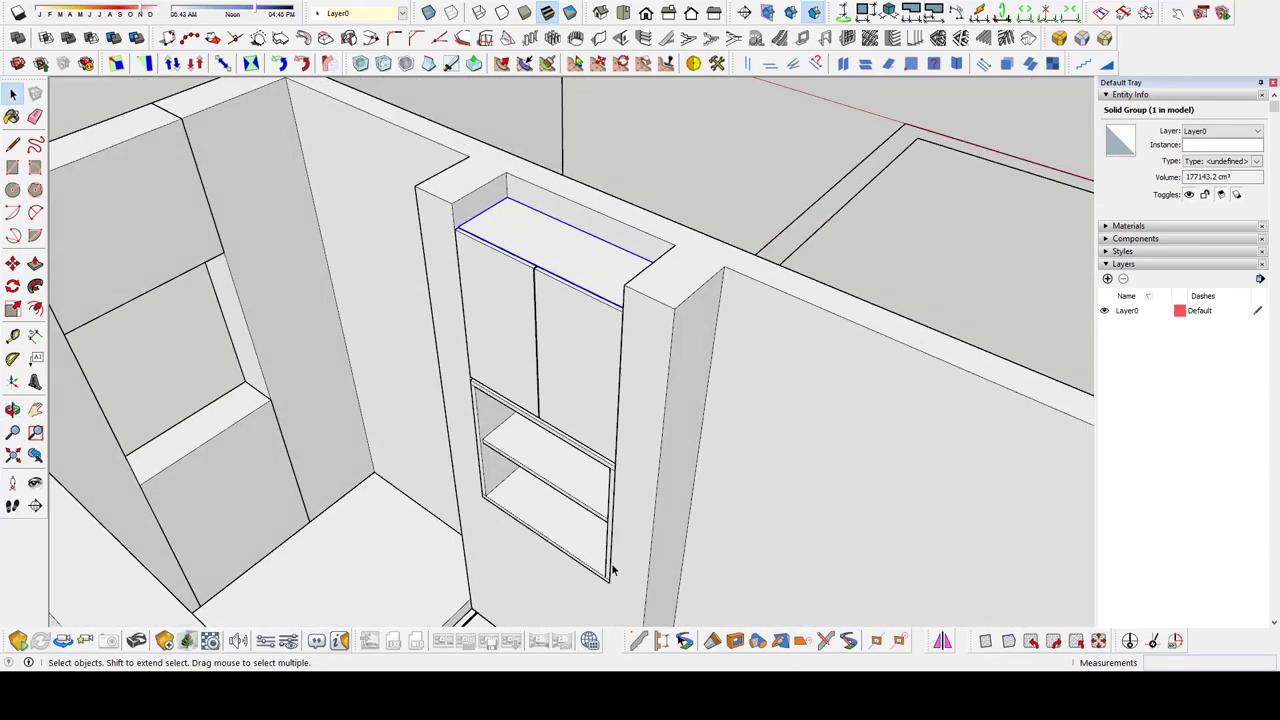
mouse_move(613, 570)
middle_mouse_down()
mouse_move(503, 560)
mouse_move(845, 393)
middle_mouse_up()
scroll(508, 565, "down", 2)
left_click_drag(821, 453, 821, 453)
mouse_move(646, 417)
middle_mouse_down()
mouse_move(686, 502)
mouse_move(605, 500)
middle_mouse_up()
scroll(605, 500, "down", 3)
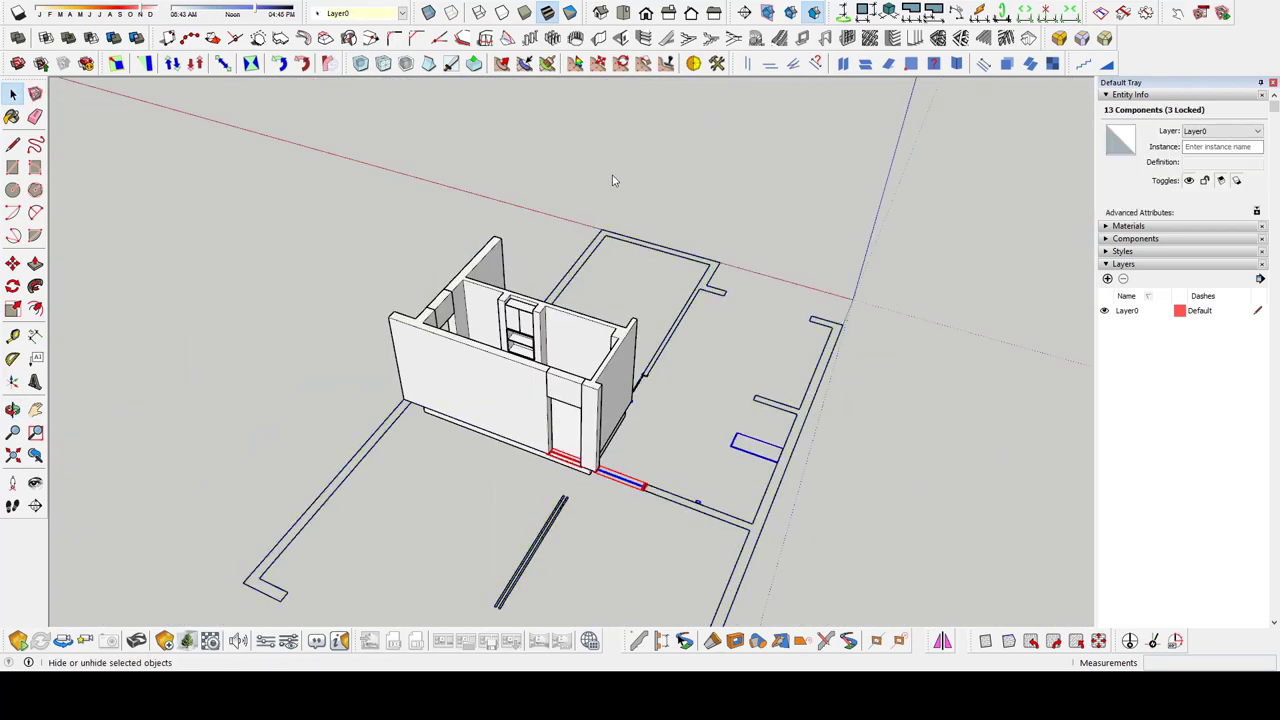
Select the whole bathroom model with Ctrl+A, then cancel the attempted move
mouse_move(613, 180)
middle_mouse_down()
mouse_move(668, 297)
mouse_move(668, 383)
mouse_move(602, 408)
middle_mouse_up()
key("ctrl+a")
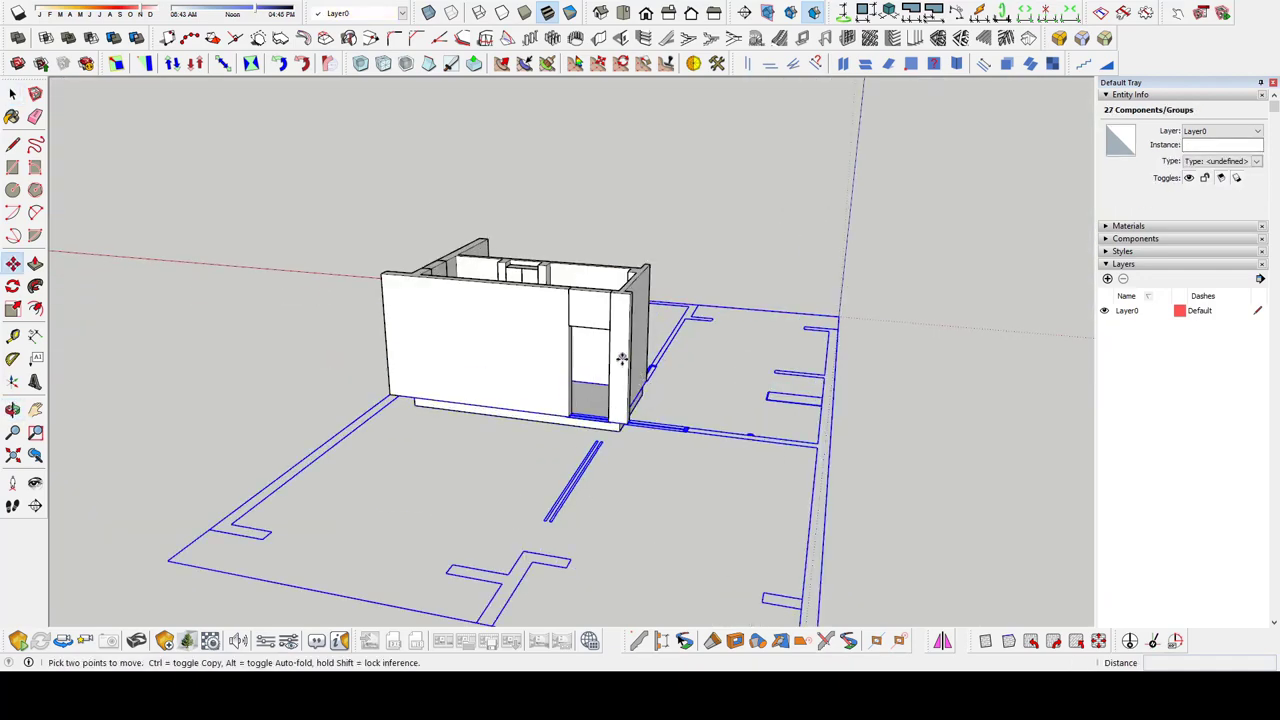
left_click(712, 220)
scroll(712, 220, "up", 5)
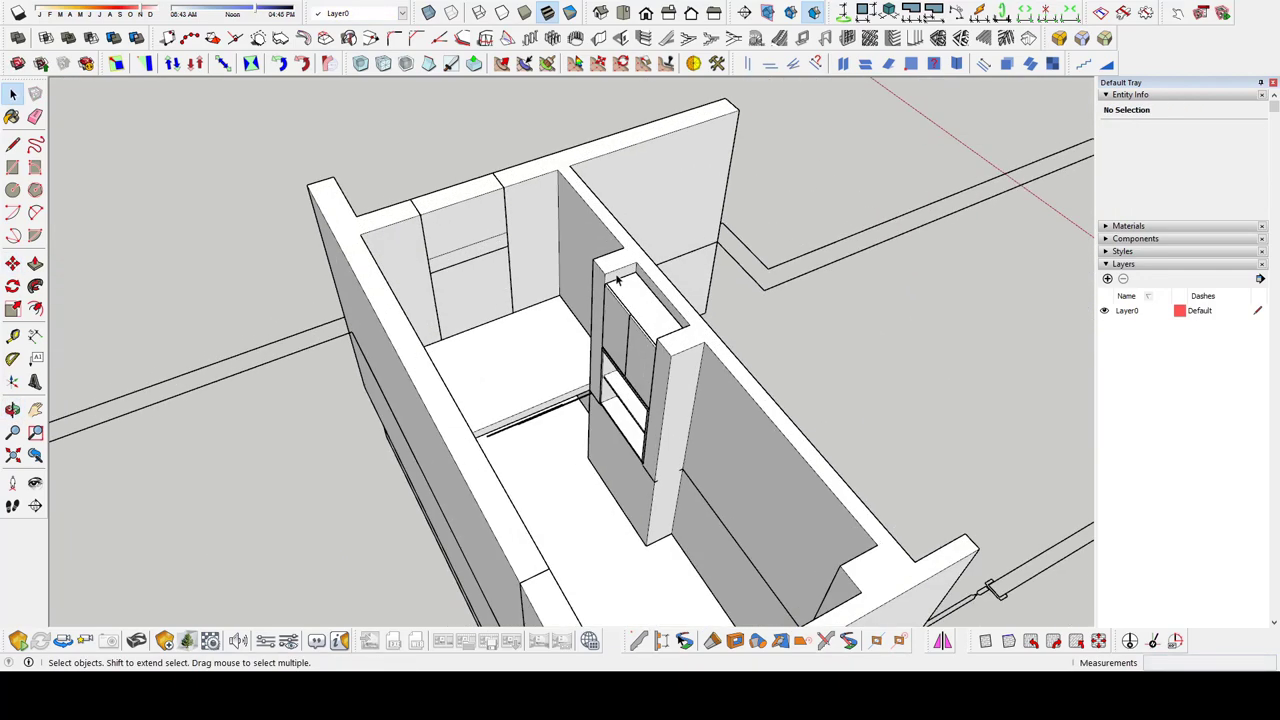
middle_click_drag(712, 220, 471, 363)
scroll(849, 175, "down", 5)
mouse_move(849, 175)
middle_mouse_down()
mouse_move(388, 359)
mouse_move(623, 503)
mouse_move(503, 291)
mouse_move(329, 294)
mouse_move(430, 371)
middle_mouse_up()
key("ctrl+a")
scroll(623, 503, "up", 4)
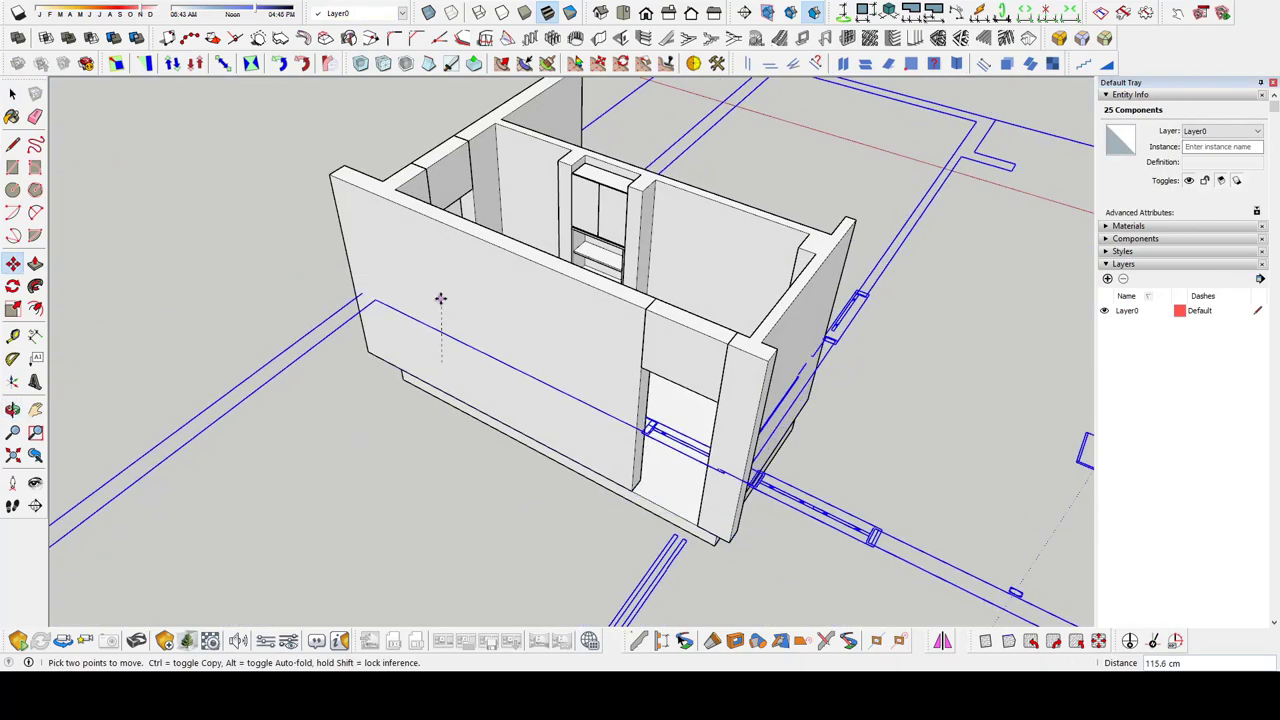
key("space")
Clear the selection and open the cabinet's shelf group for editing
mouse_move(431, 293)
middle_mouse_down()
mouse_move(423, 471)
mouse_move(600, 289)
middle_mouse_up()
key("ctrl+t")
scroll(569, 266, "up", 3)
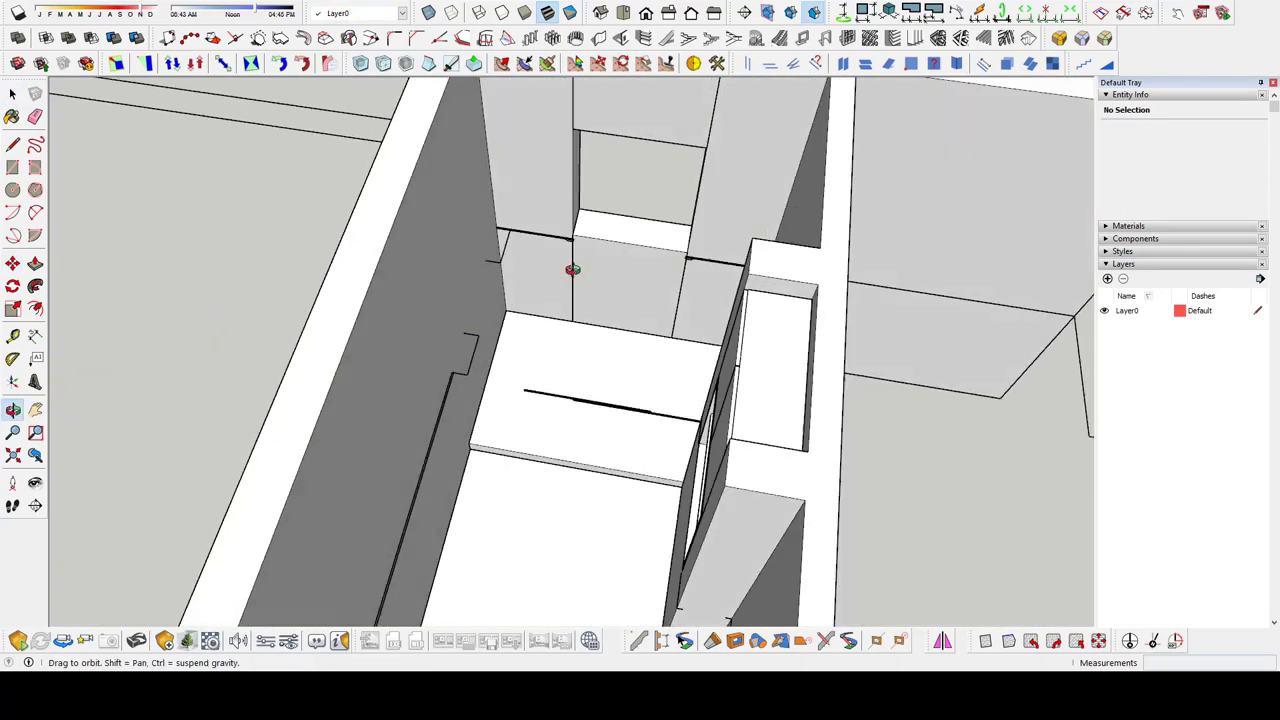
scroll(522, 294, "up", 3)
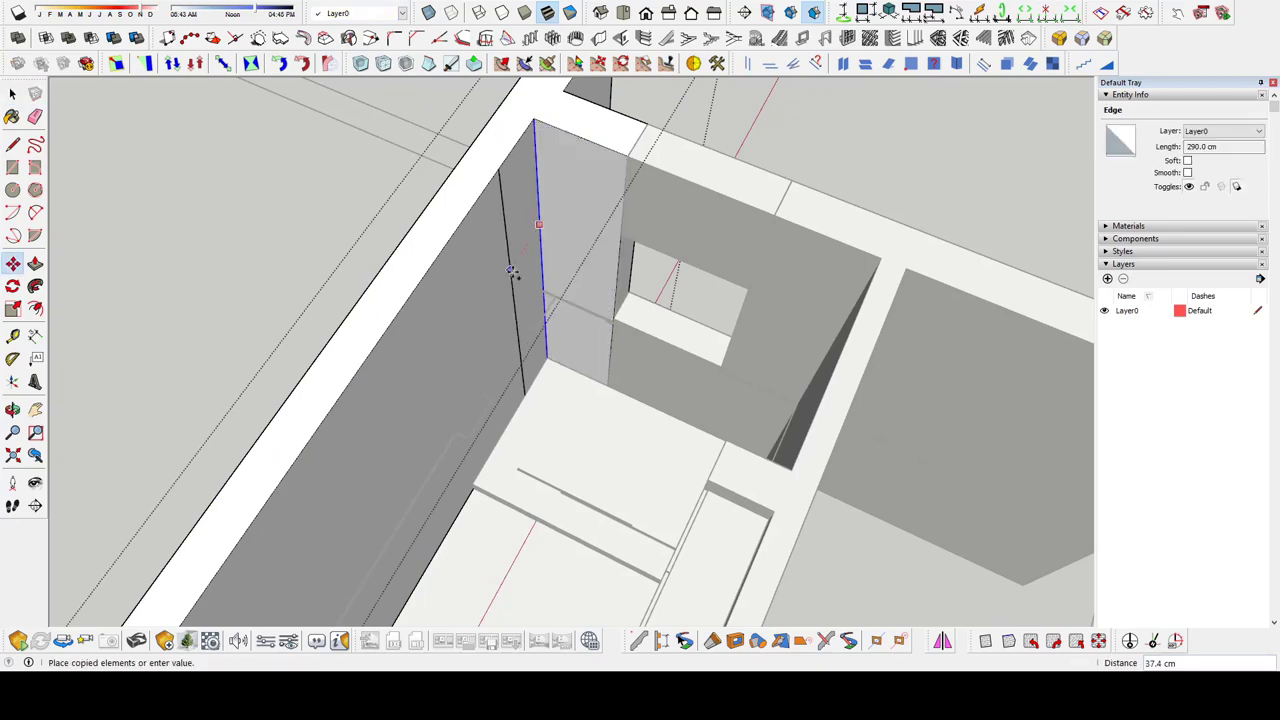
key("p")
mouse_move(478, 408)
middle_mouse_down()
mouse_move(451, 394)
mouse_move(646, 380)
mouse_move(604, 405)
middle_mouse_up()
key("space")
double_click(604, 405)
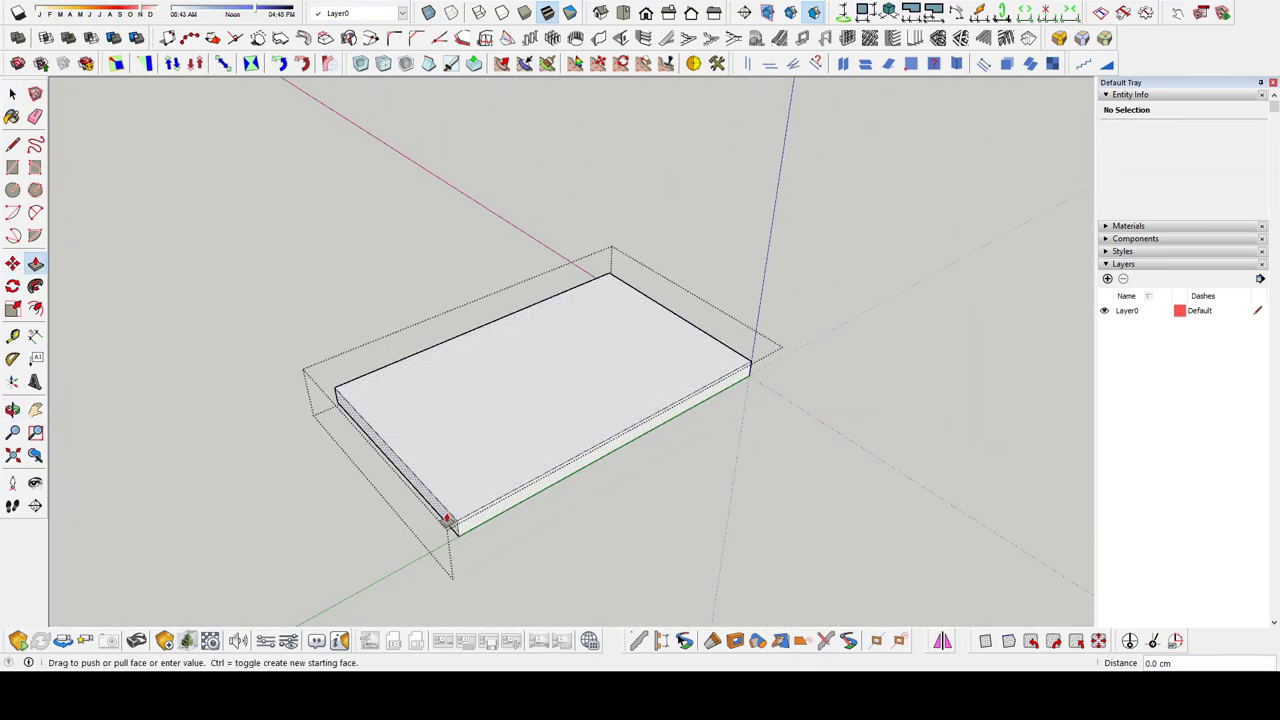
mouse_move(449, 517)
middle_mouse_down()
mouse_move(420, 371)
mouse_move(473, 265)
mouse_move(440, 249)
mouse_move(418, 283)
middle_mouse_up()
Place a Tape Measure guide line 120 cm along the inner wall corner
key("t")
middle_click_drag(567, 268, 636, 252)
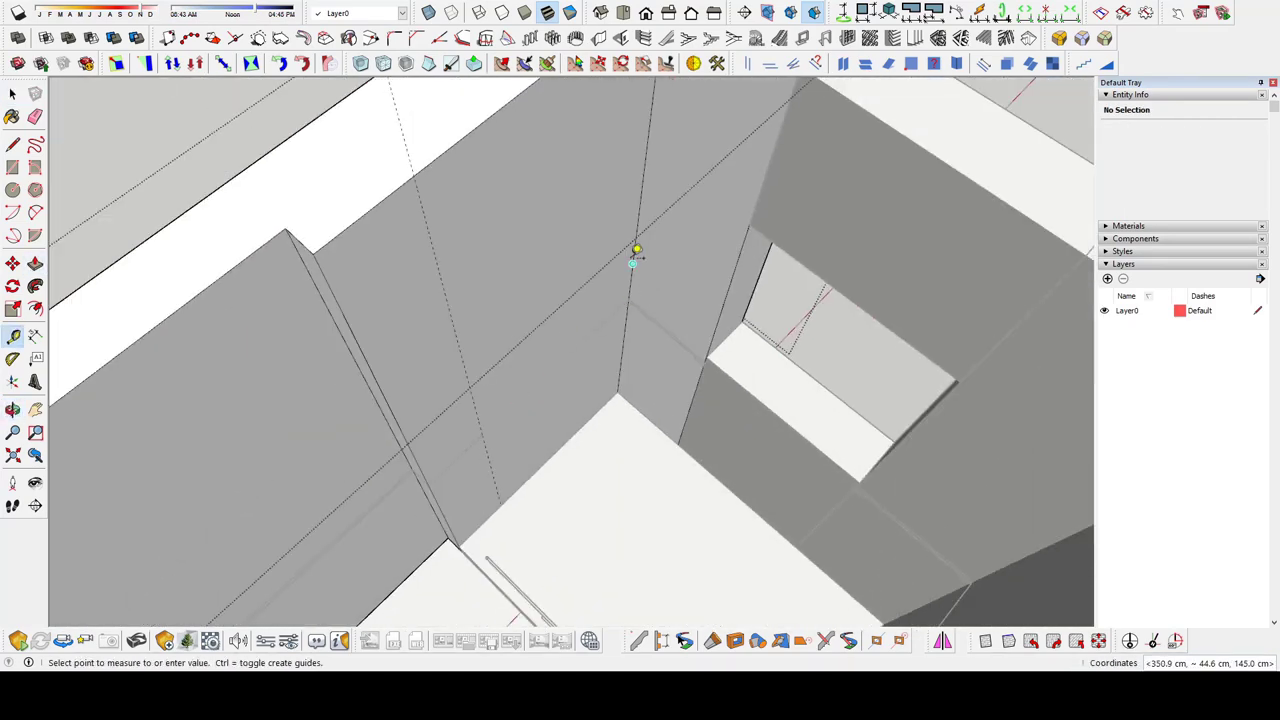
mouse_move(533, 416)
middle_mouse_down()
mouse_move(597, 346)
mouse_move(623, 286)
mouse_move(547, 605)
middle_mouse_up()
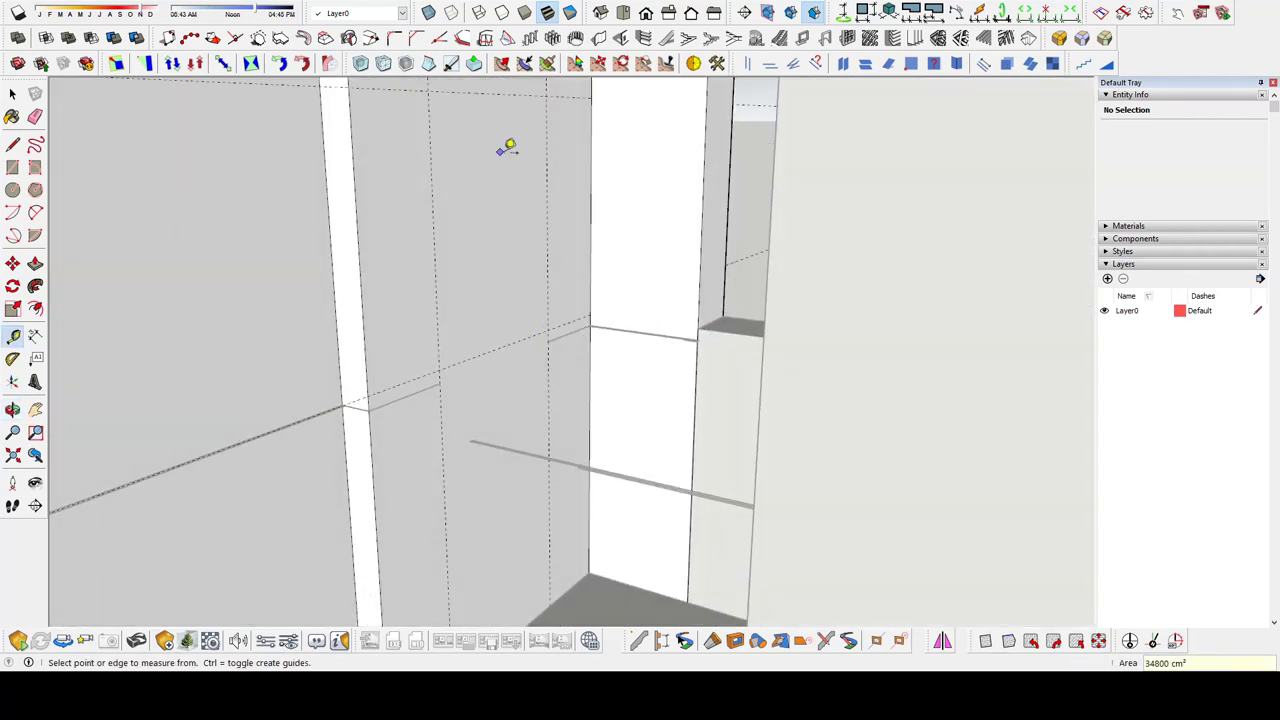
Draw a rectangle between the guides and push it through the wall thickness
mouse_move(507, 148)
middle_mouse_down()
mouse_move(489, 374)
mouse_move(700, 351)
mouse_move(654, 314)
mouse_move(671, 272)
mouse_move(586, 451)
mouse_move(390, 407)
middle_mouse_up()
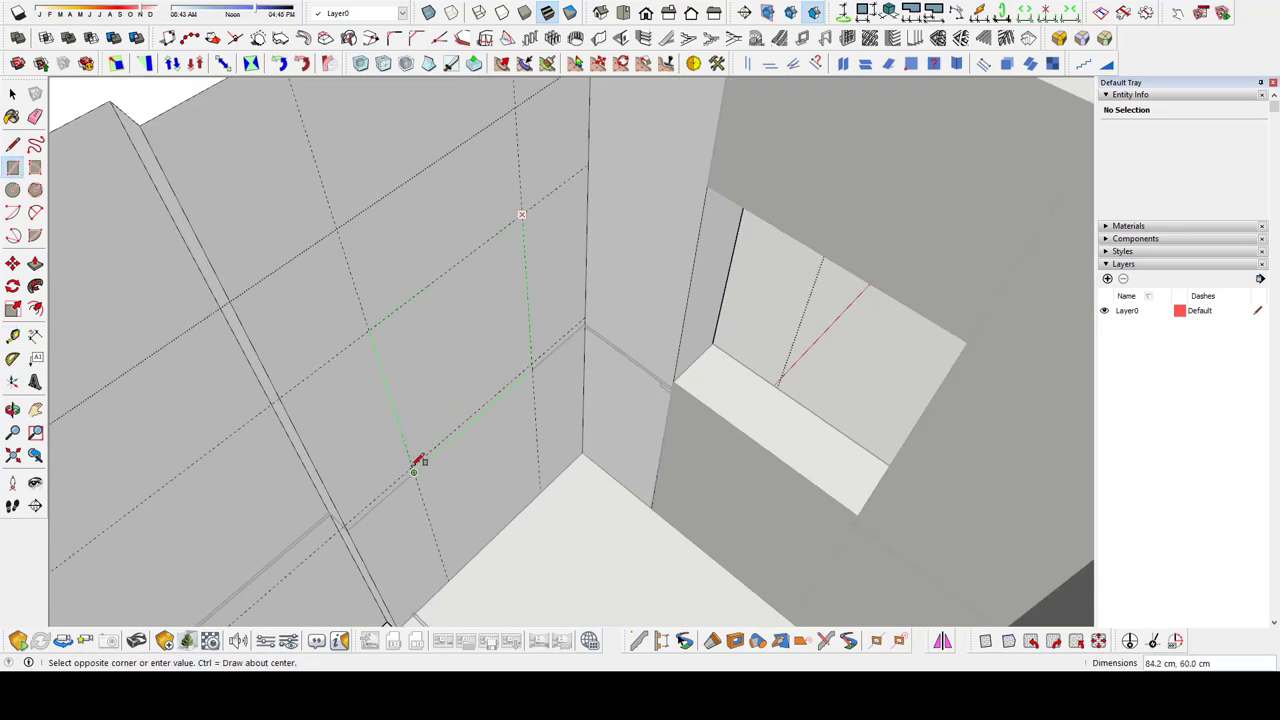
left_click(440, 433)
key("p")
left_click(243, 357)
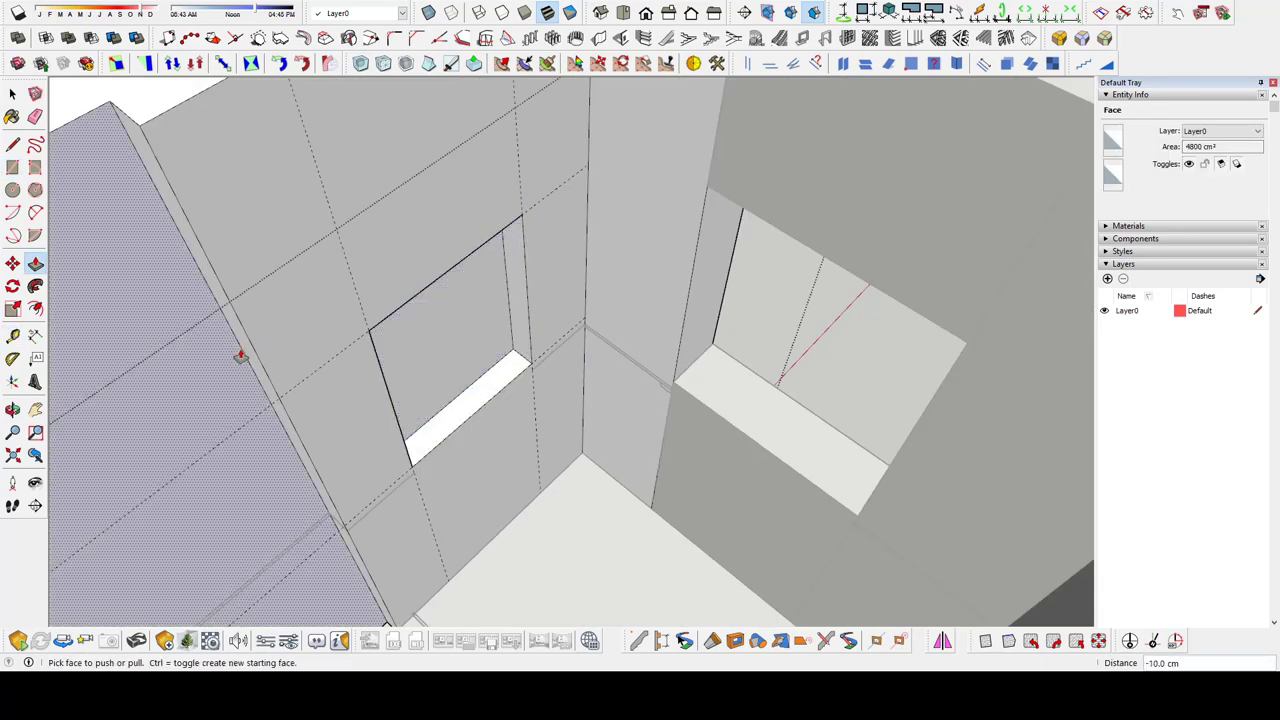
Select the narrow group, viewing the two openings from inside
key("space")
mouse_move(790, 484)
middle_mouse_down()
mouse_move(709, 371)
mouse_move(675, 540)
mouse_move(755, 385)
middle_mouse_up()
left_click(709, 371)
Push the wall face beside the new opening inward
middle_click_drag(278, 253, 528, 320)
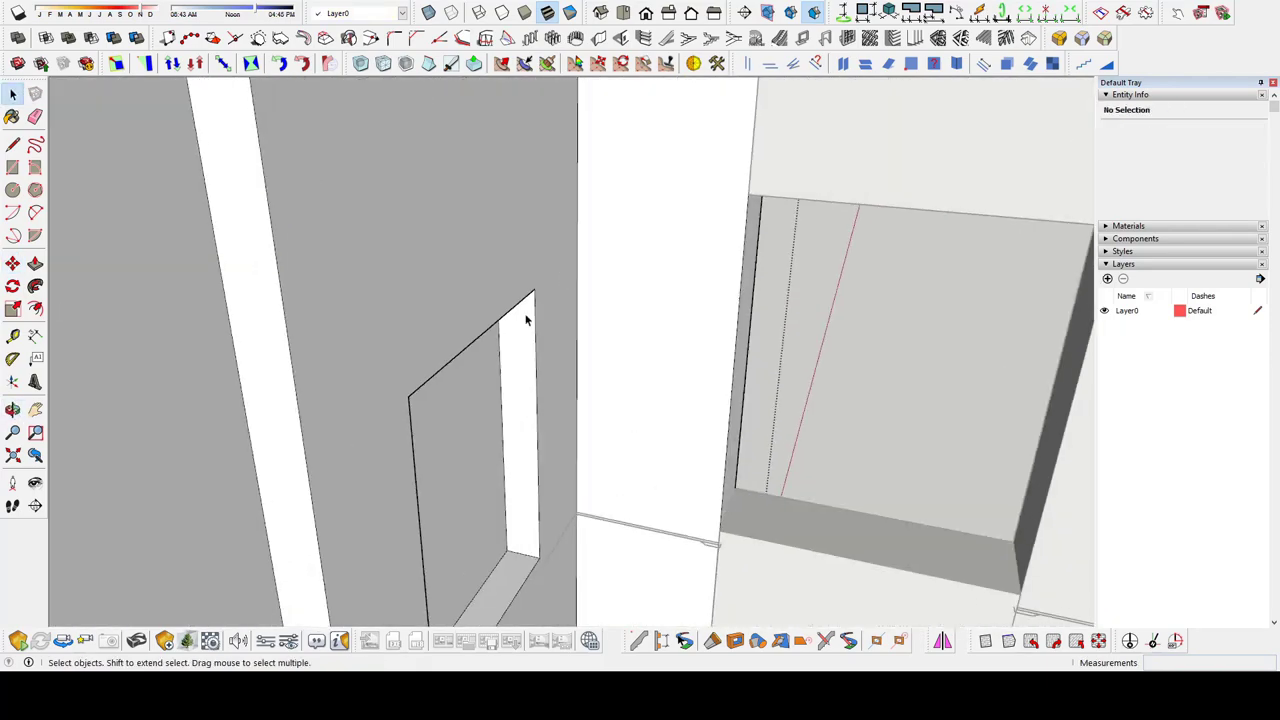
key("p")
left_click(521, 130)
Move and rotate the cabinet components toward the second opening
left_click(539, 107)
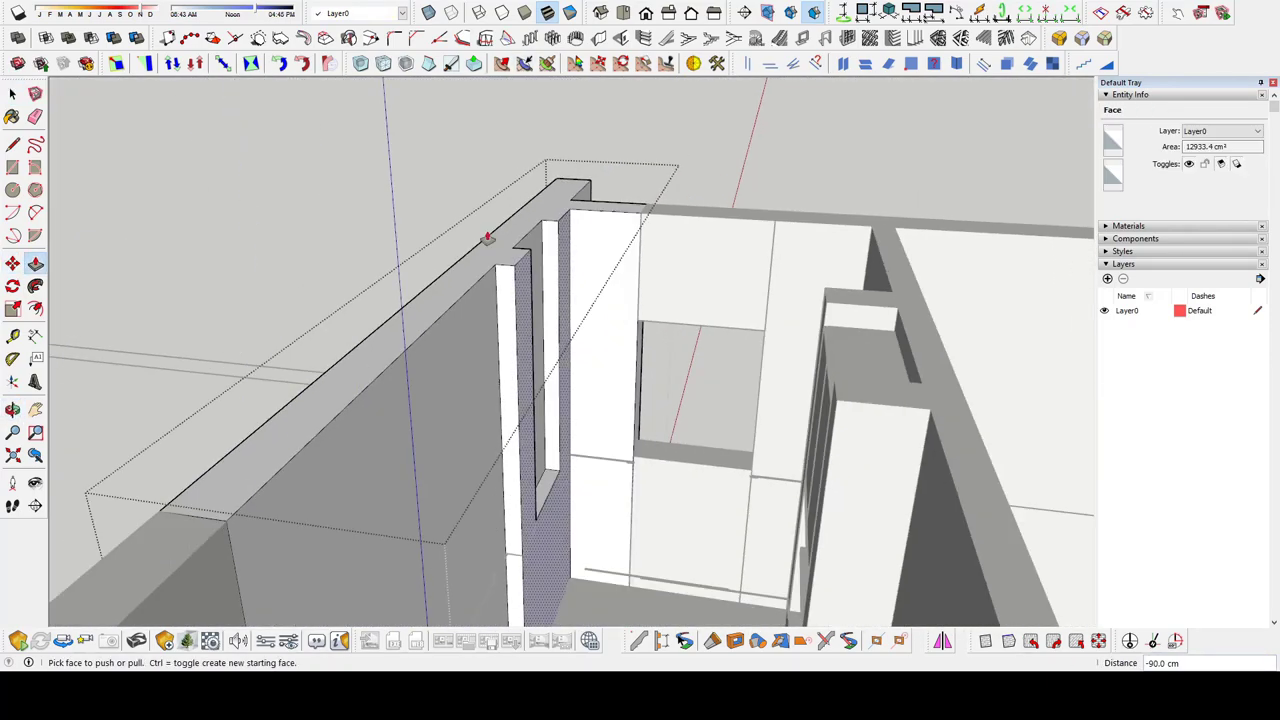
key("space")
mouse_move(539, 107)
middle_mouse_down()
mouse_move(629, 540)
mouse_move(528, 548)
mouse_move(503, 443)
middle_mouse_up()
left_click(814, 437)
key("m")
key("q")
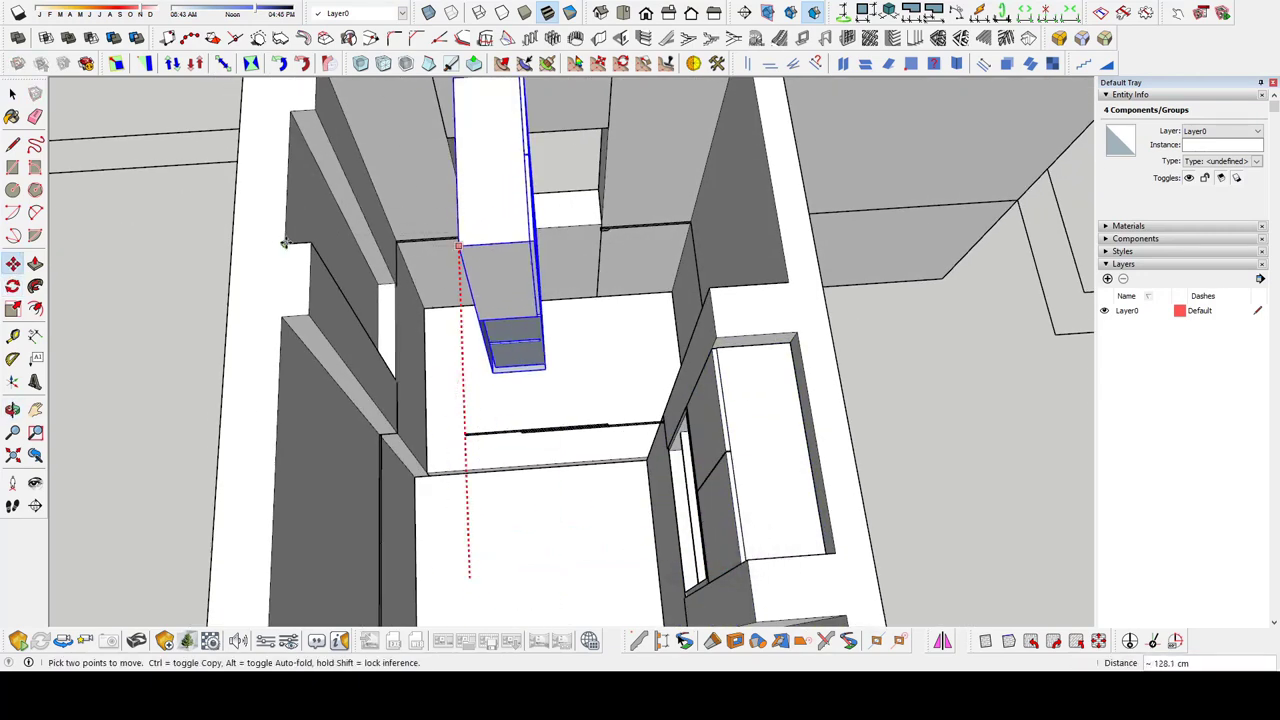
Draw a line from the shelf unit's top corner to its bottom corner so the side face fills in
left_click(286, 249)
mouse_move(286, 249)
middle_mouse_down()
mouse_move(486, 240)
mouse_move(480, 323)
middle_mouse_up()
key("space")
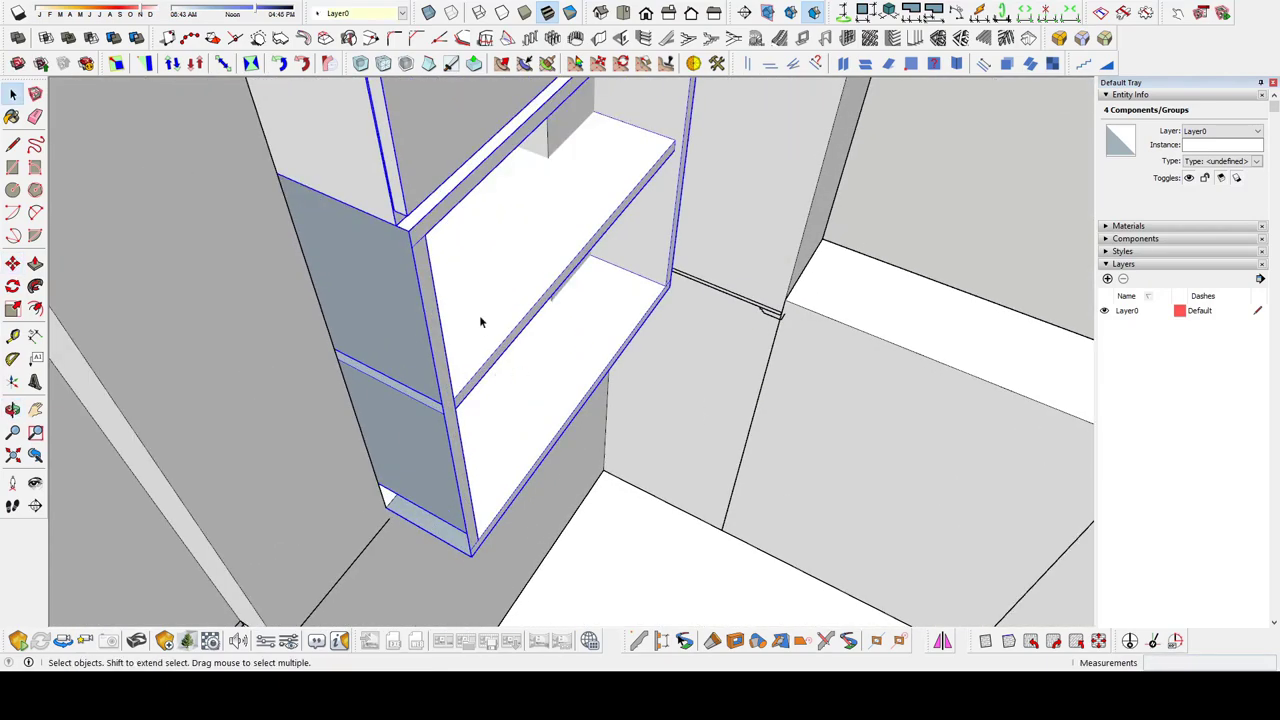
key("l")
left_click(471, 553)
key("space")
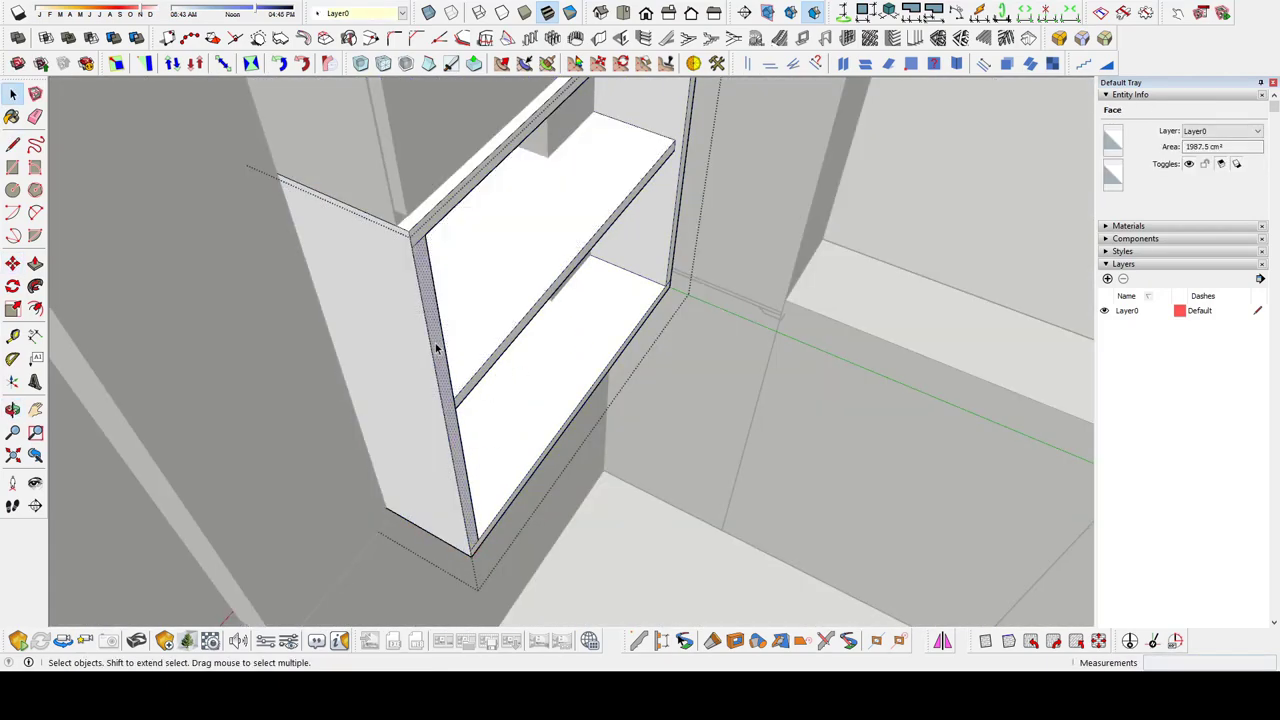
scroll(436, 348, "down", 3)
mouse_move(451, 251)
middle_mouse_down()
mouse_move(514, 380)
mouse_move(711, 346)
middle_mouse_up()
Stretch the shelf group with the scale grips to fit its opening
left_click(608, 402)
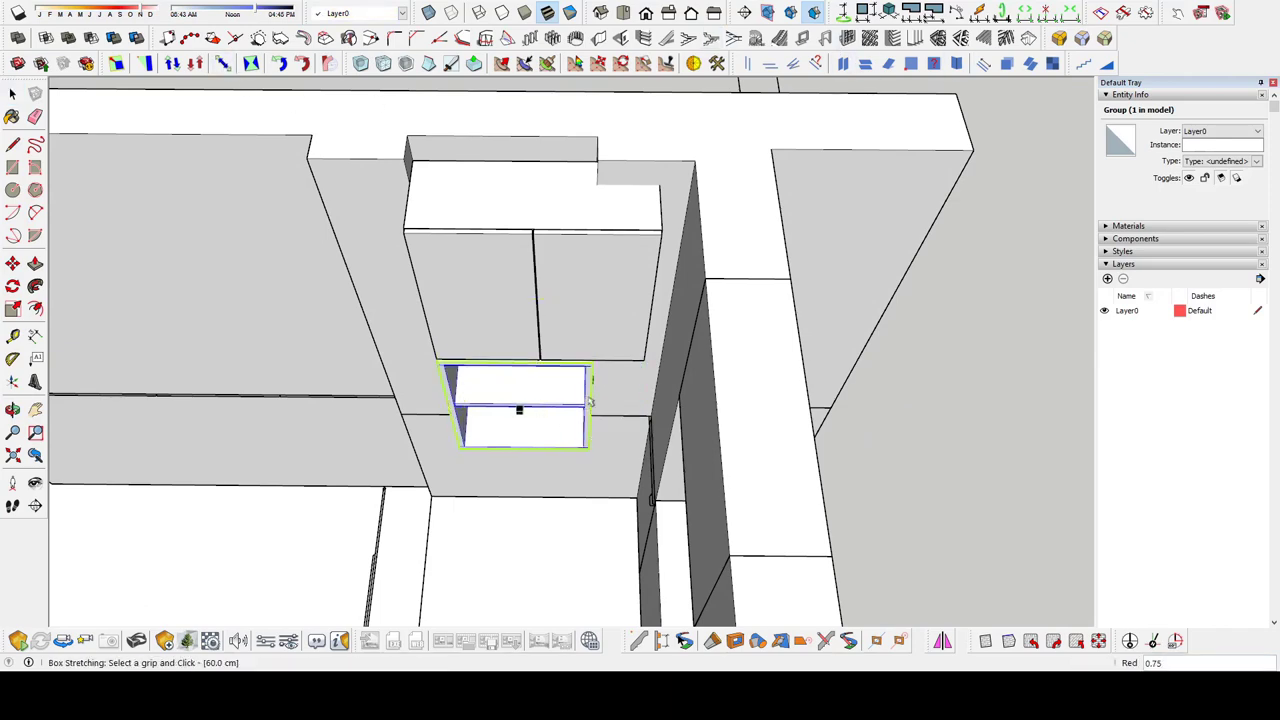
middle_click_drag(589, 401, 583, 422)
left_click_drag(470, 264, 583, 422)
mouse_move(478, 378)
middle_mouse_down()
mouse_move(623, 353)
mouse_move(400, 457)
mouse_move(588, 238)
middle_mouse_up()
middle_click_drag(598, 348, 578, 372)
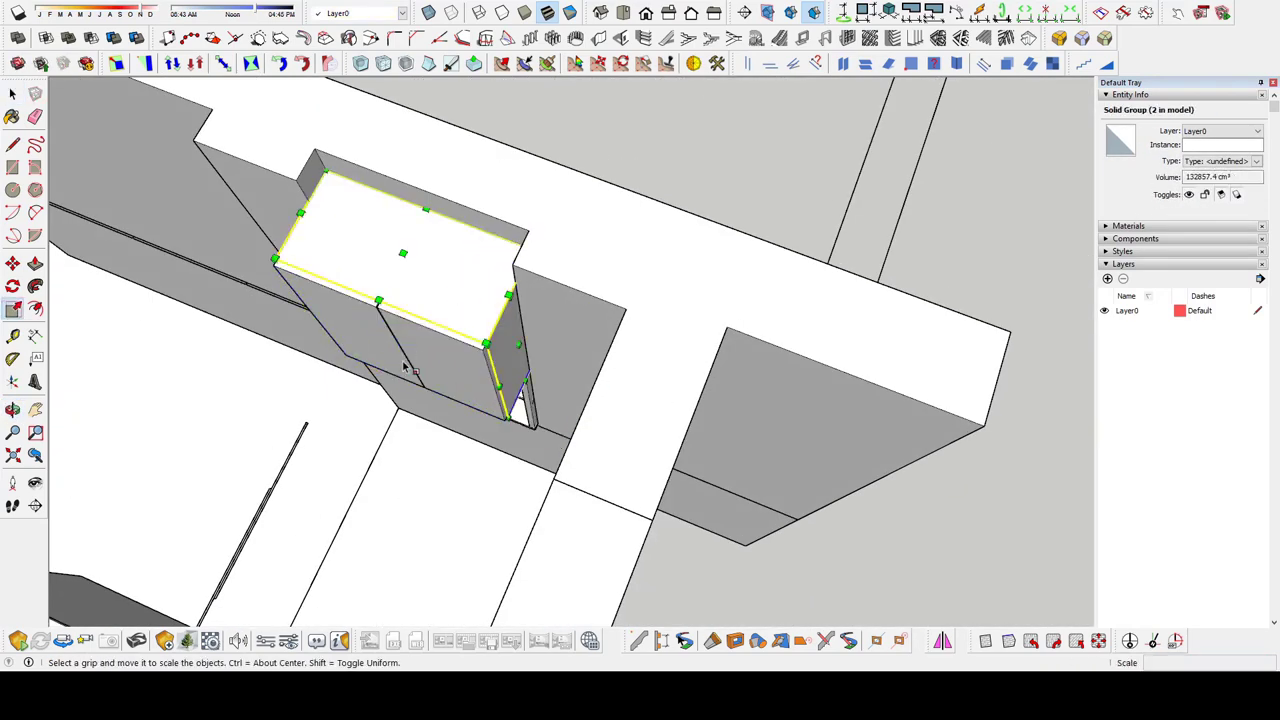
Select the cabinet's front panels and adjust the tall front panel with Move and Scale
left_click(451, 350)
mouse_move(451, 350)
middle_mouse_down()
mouse_move(466, 320)
mouse_move(494, 329)
mouse_move(633, 116)
mouse_move(551, 364)
mouse_move(551, 506)
middle_mouse_up()
key("m")
key("space")
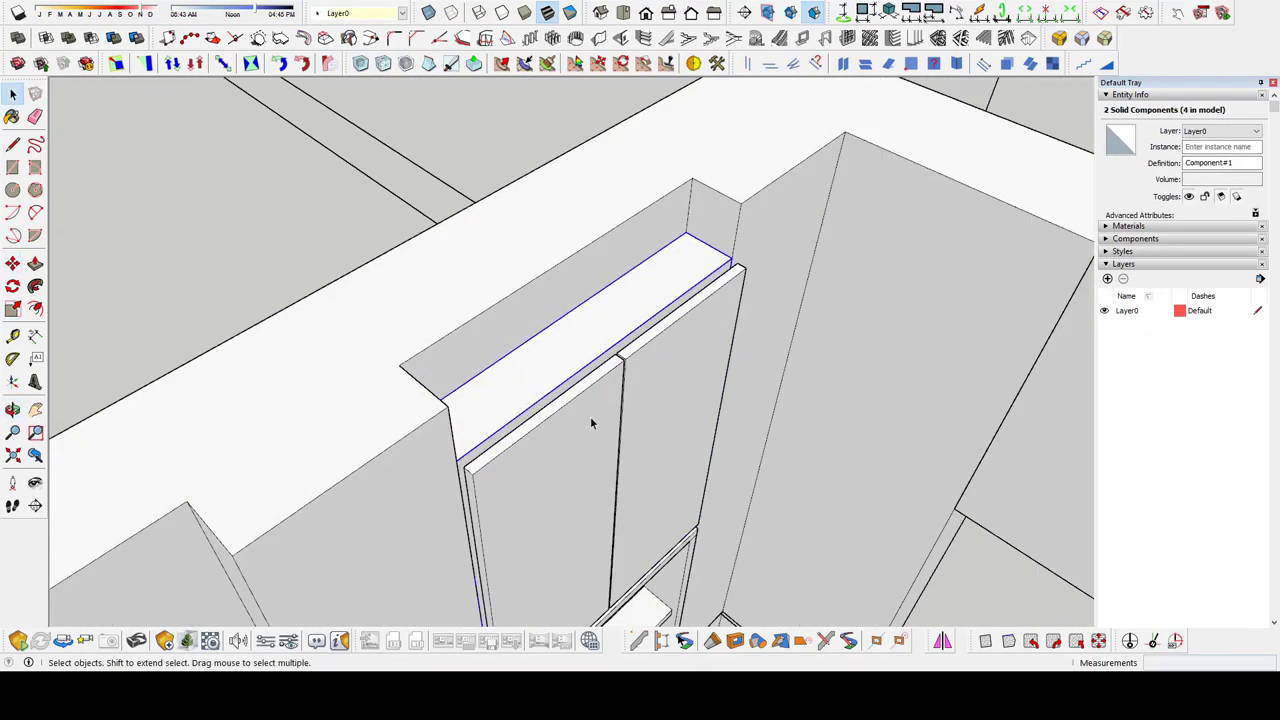
left_click(591, 420)
mouse_move(591, 420)
middle_mouse_down()
mouse_move(546, 371)
mouse_move(587, 278)
mouse_move(571, 334)
mouse_move(734, 229)
mouse_move(500, 434)
mouse_move(527, 369)
mouse_move(564, 399)
middle_mouse_up()
key("s")
key("space")
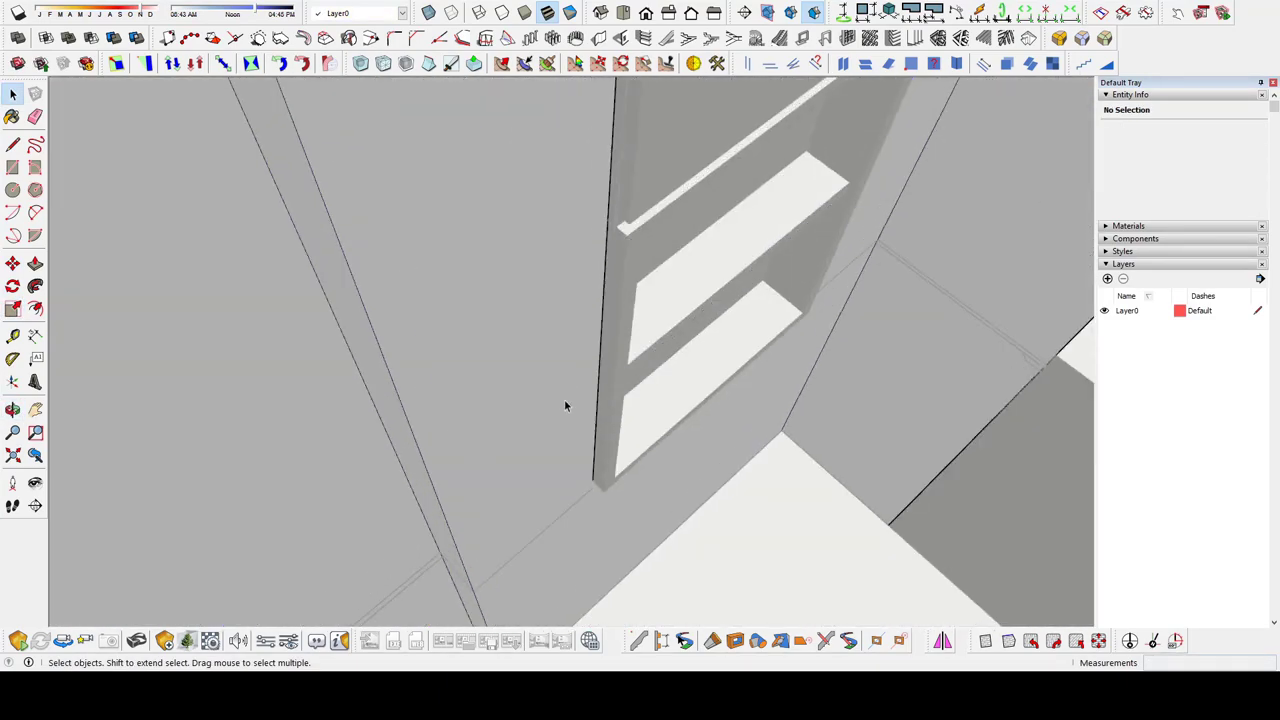
Push/pull the large panel face beside the shelf niche by about 1.3 cm
left_click(564, 399)
mouse_move(597, 287)
middle_mouse_down()
mouse_move(594, 320)
mouse_move(689, 203)
mouse_move(609, 343)
mouse_move(590, 416)
mouse_move(563, 437)
mouse_move(697, 385)
middle_mouse_up()
key("p")
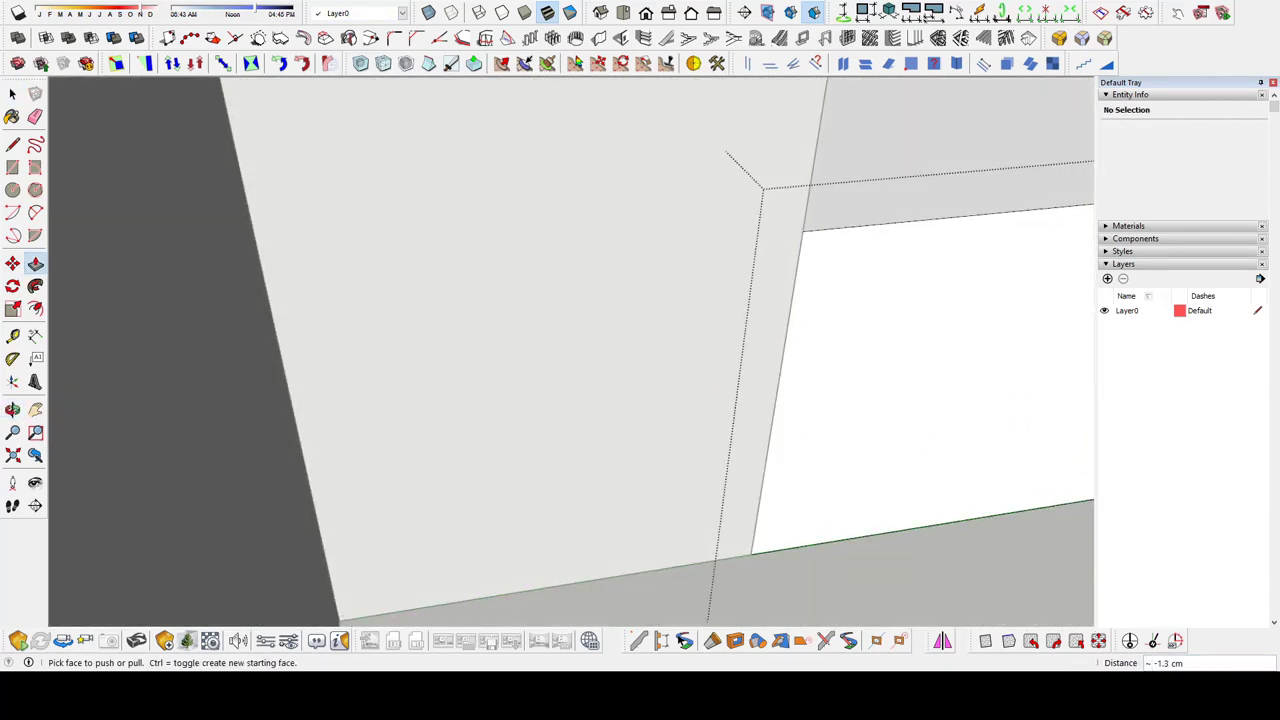
key("space")
Pull the wall top faces up by 10 cm
mouse_move(466, 357)
middle_mouse_down()
mouse_move(229, 357)
mouse_move(494, 363)
mouse_move(363, 313)
mouse_move(630, 353)
middle_mouse_up()
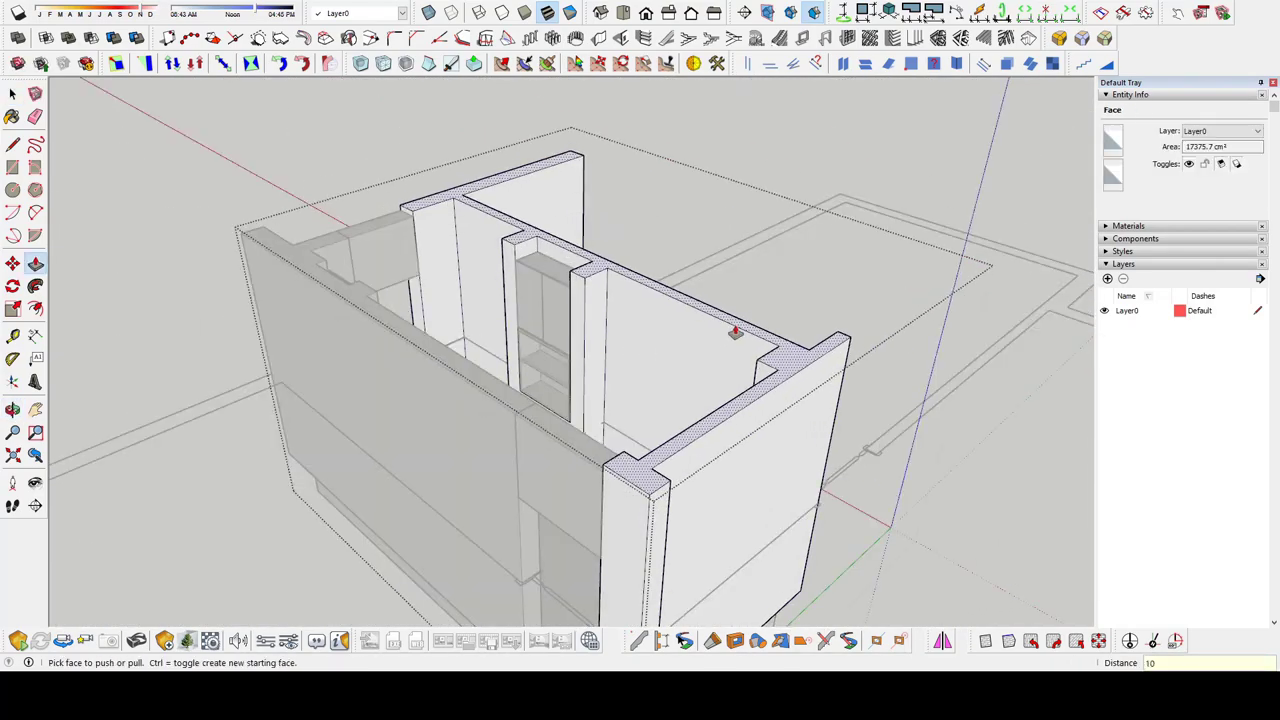
middle_click_drag(557, 447, 472, 414)
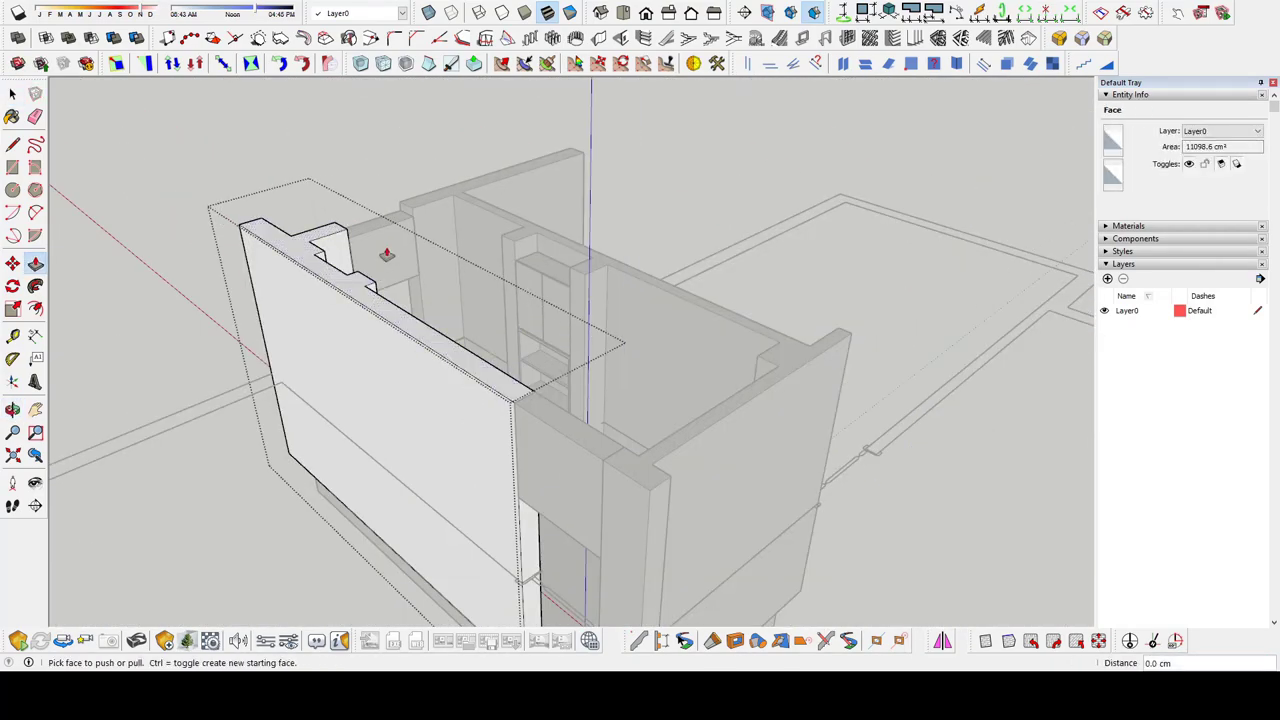
key("space")
mouse_move(486, 351)
middle_mouse_down()
mouse_move(235, 398)
mouse_move(900, 363)
mouse_move(872, 621)
middle_mouse_up()
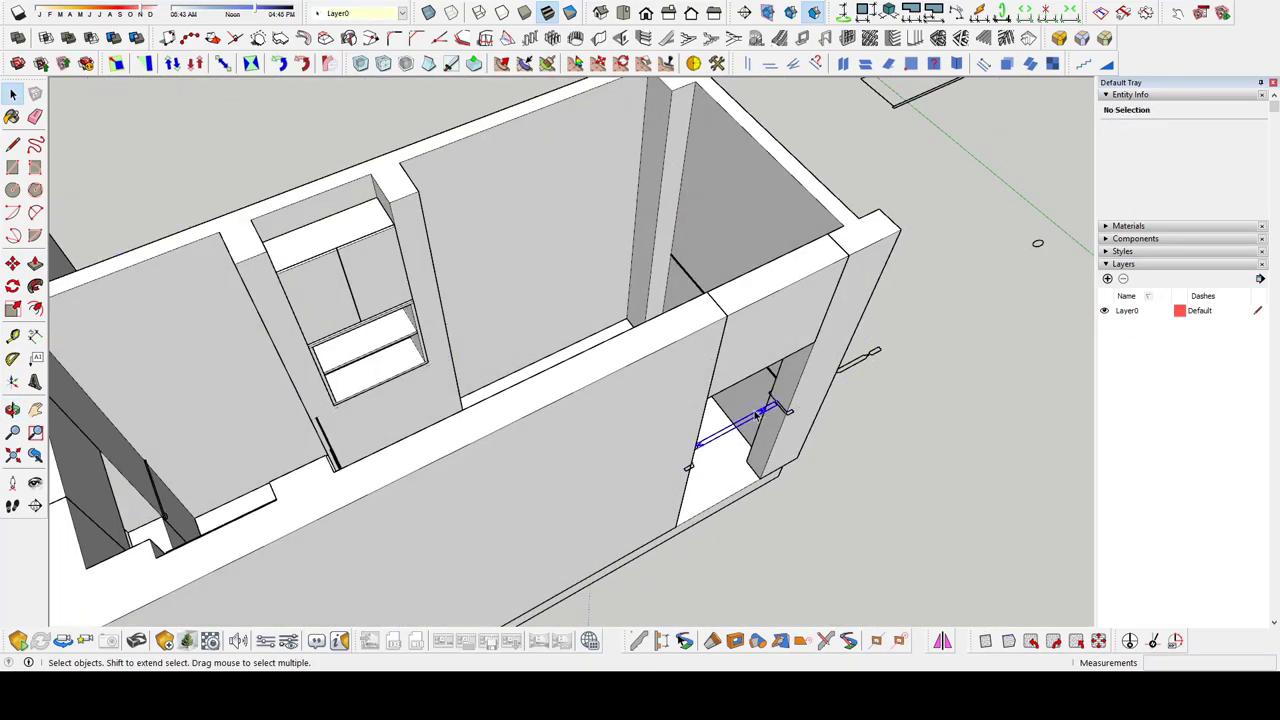
Select both thin floor strips and open the strip component for editing
scroll(758, 414, "up", 5)
scroll(1189, 451, "down", 10)
mouse_move(697, 271)
middle_mouse_down()
mouse_move(586, 363)
mouse_move(417, 425)
middle_mouse_up()
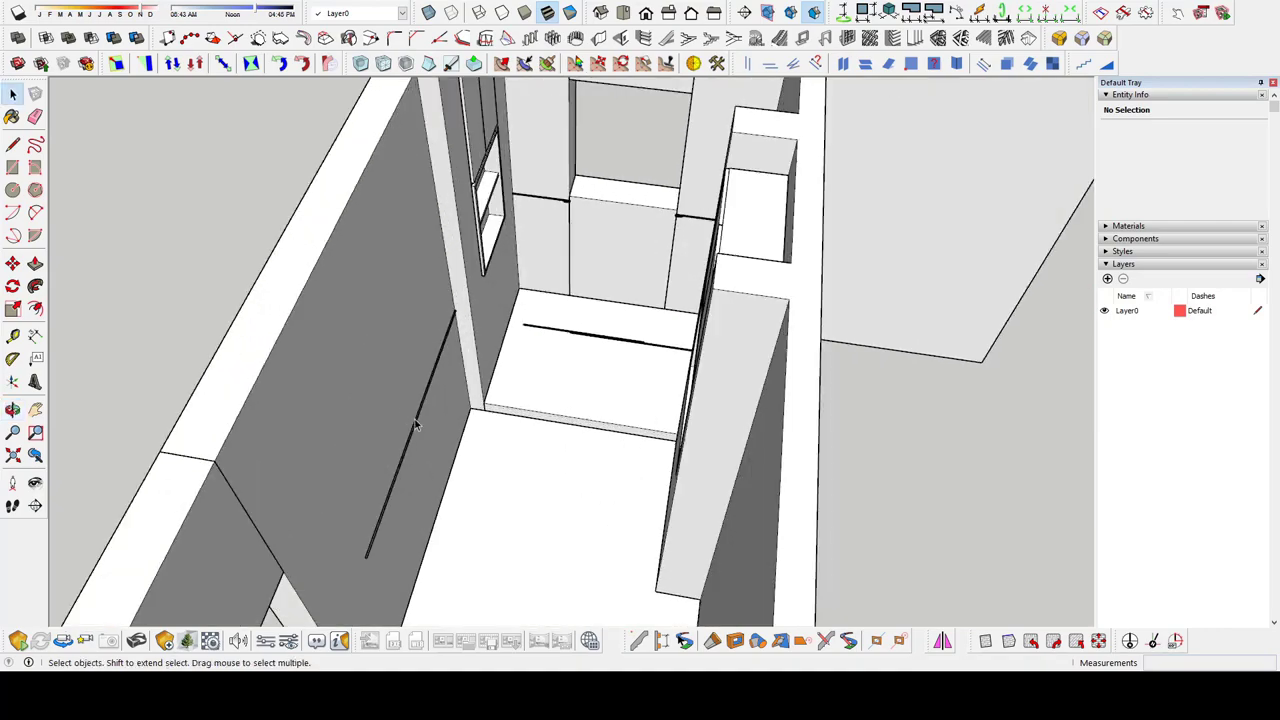
scroll(417, 425, "down", 3)
mouse_move(509, 437)
middle_mouse_down()
mouse_move(231, 398)
mouse_move(537, 317)
middle_mouse_up()
scroll(537, 317, "up", 5)
left_click(520, 410)
scroll(671, 469, "up", 3)
scroll(624, 370, "up", 3)
left_click(624, 370, "shift")
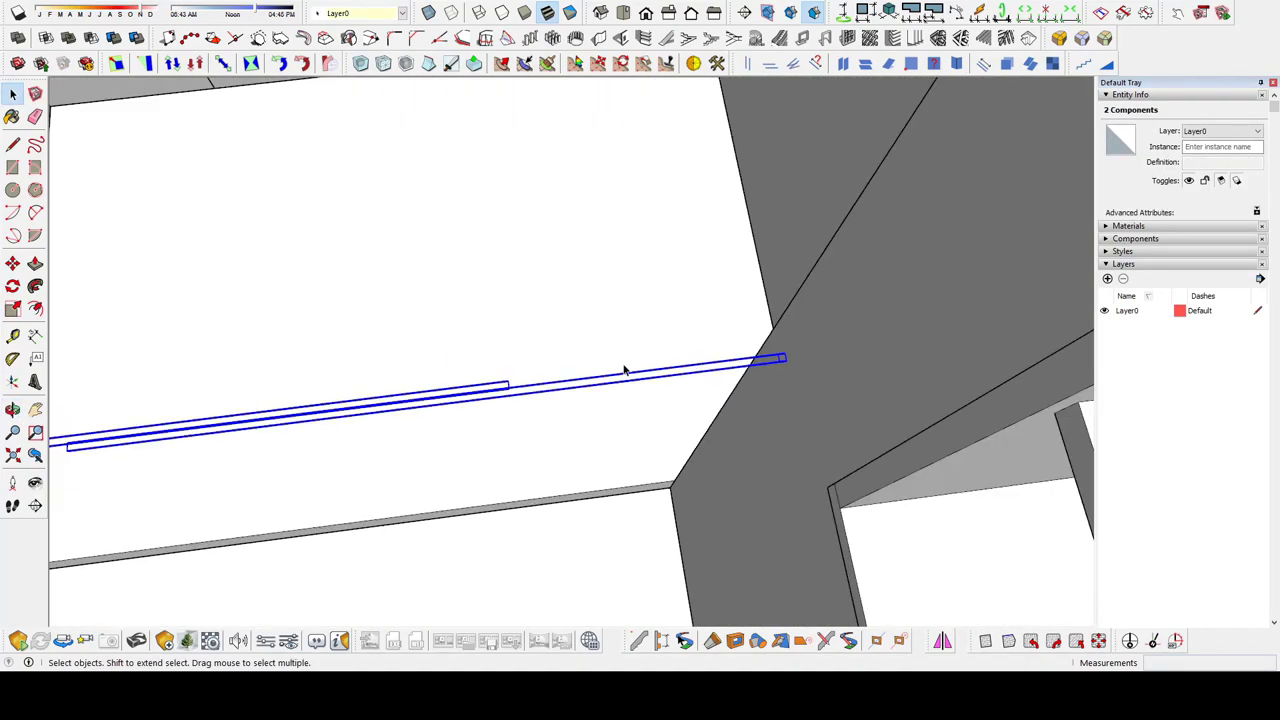
scroll(712, 383, "up", 3)
double_click(712, 383)
scroll(729, 392, "up", 3)
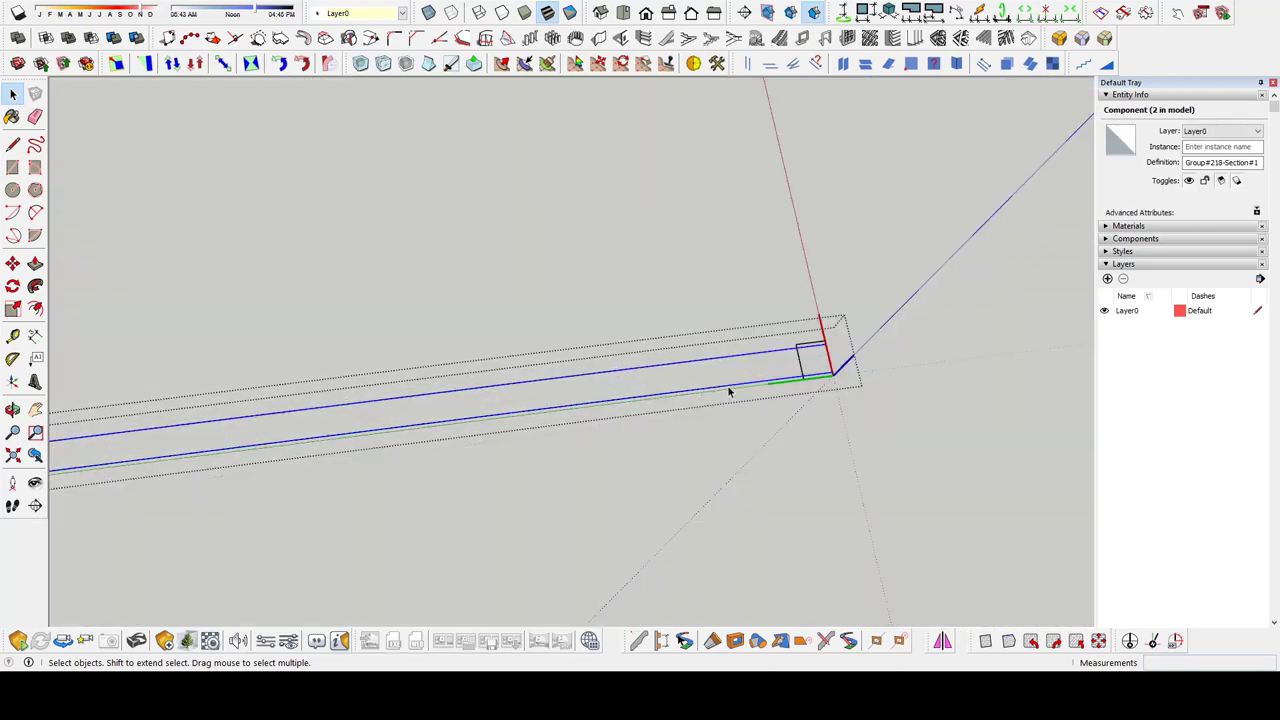
Push/pull the strip face up 105.8 cm into a partition panel
key("p")
middle_click_drag(812, 375, 783, 390)
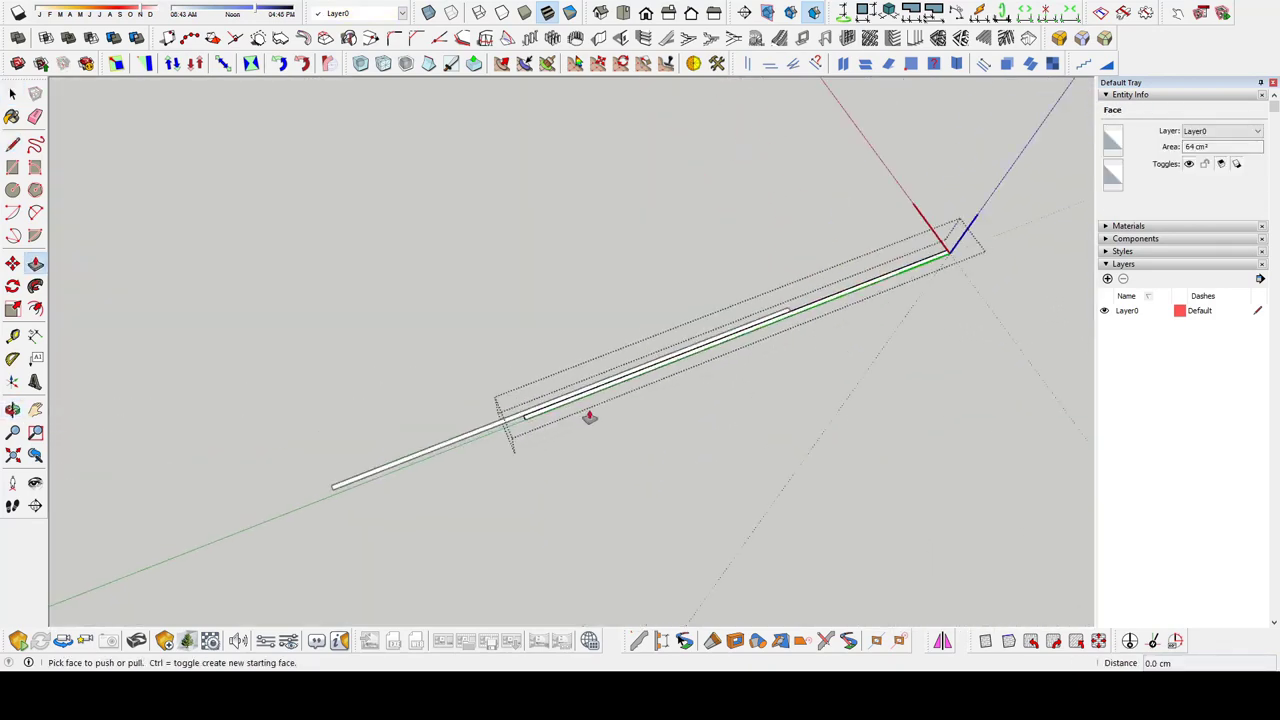
left_click(590, 417)
scroll(506, 451, "down", 5)
scroll(613, 487, "down", 2)
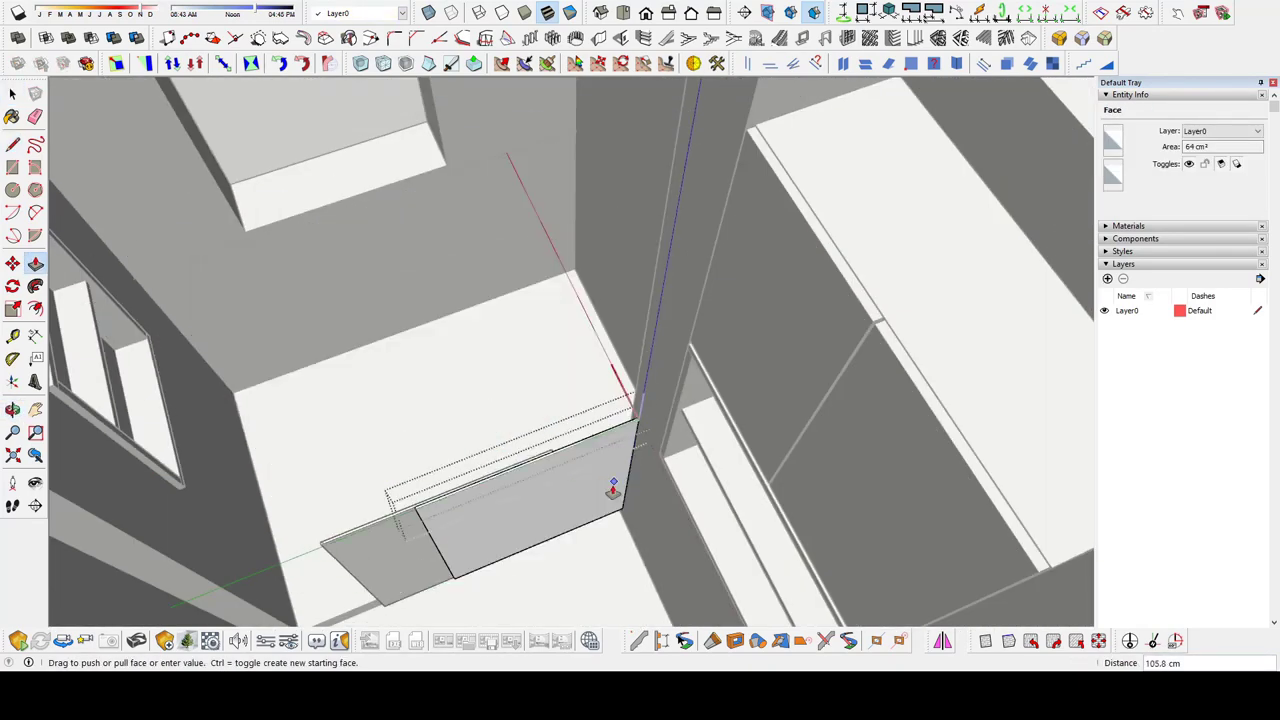
left_click(331, 612)
middle_click_drag(331, 612, 434, 446)
scroll(466, 329, "up", 3)
scroll(429, 557, "down", 2)
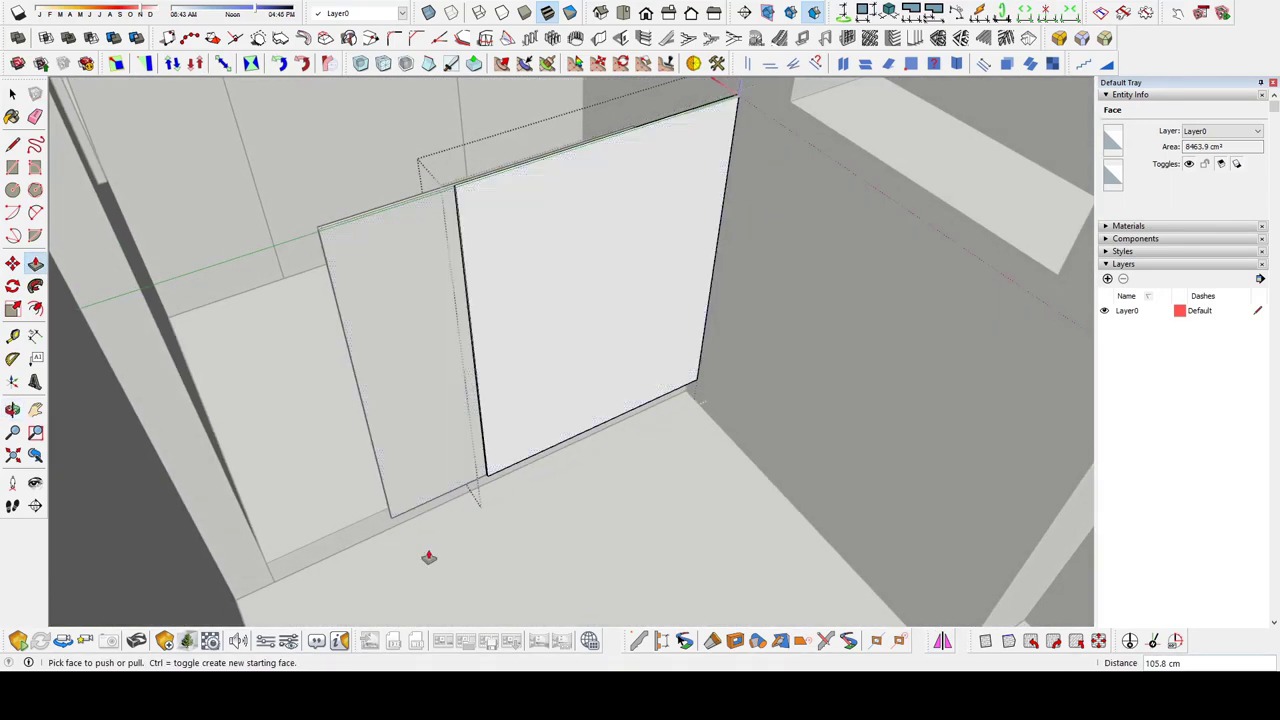
middle_click_drag(428, 557, 337, 491)
key("space")
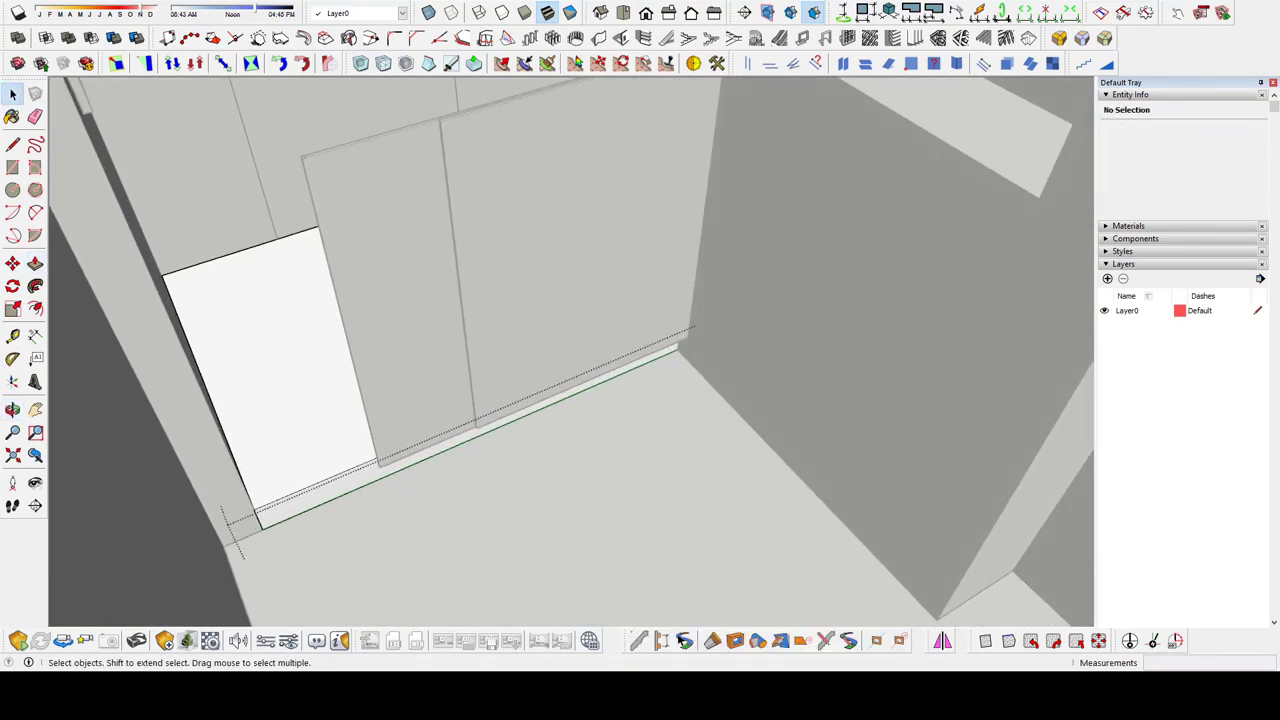
Push/pull the low base strip beneath it by 8.0 cm
scroll(534, 400, "up", 2)
key("p")
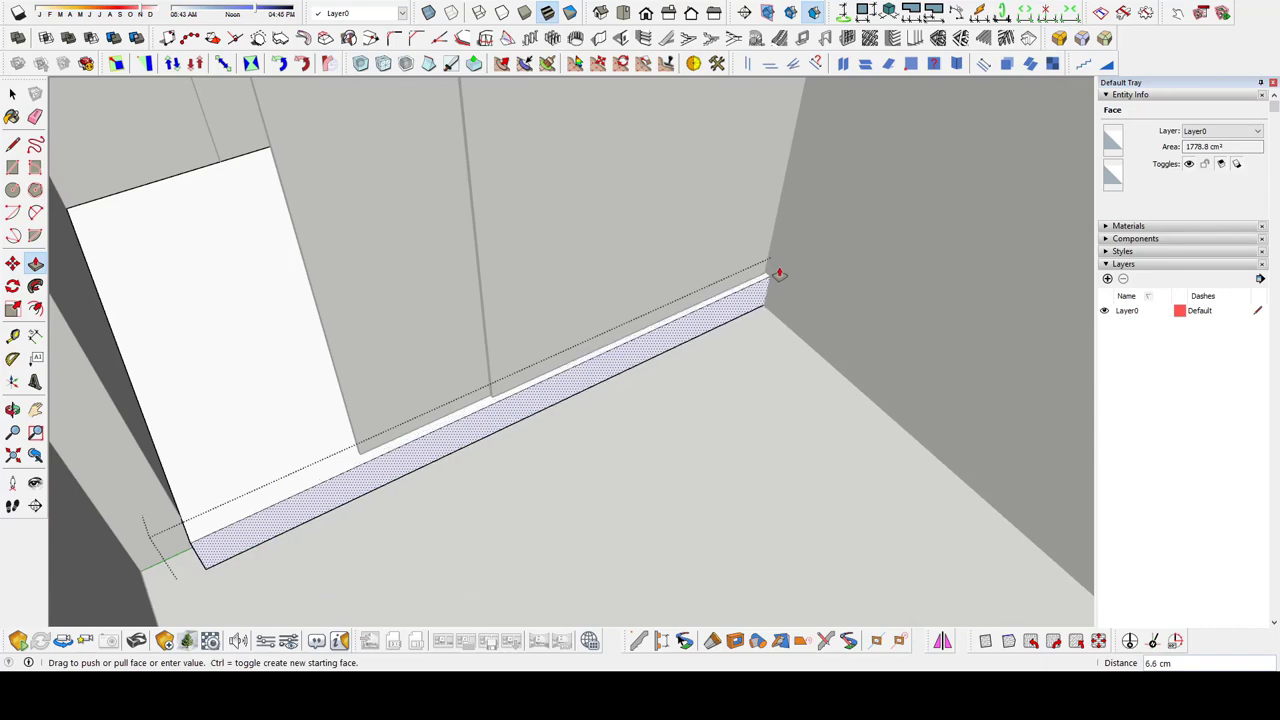
left_click(768, 263)
middle_click_drag(768, 263, 557, 449)
scroll(543, 349, "up", 3)
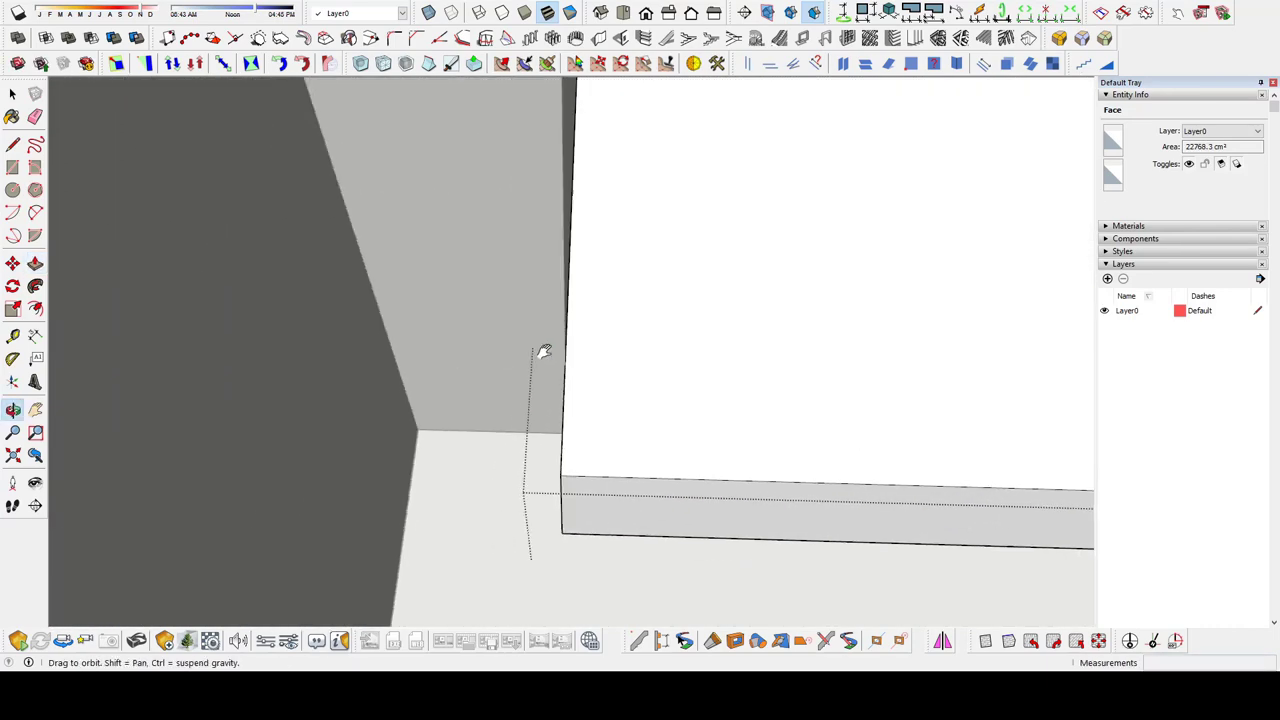
key("space")
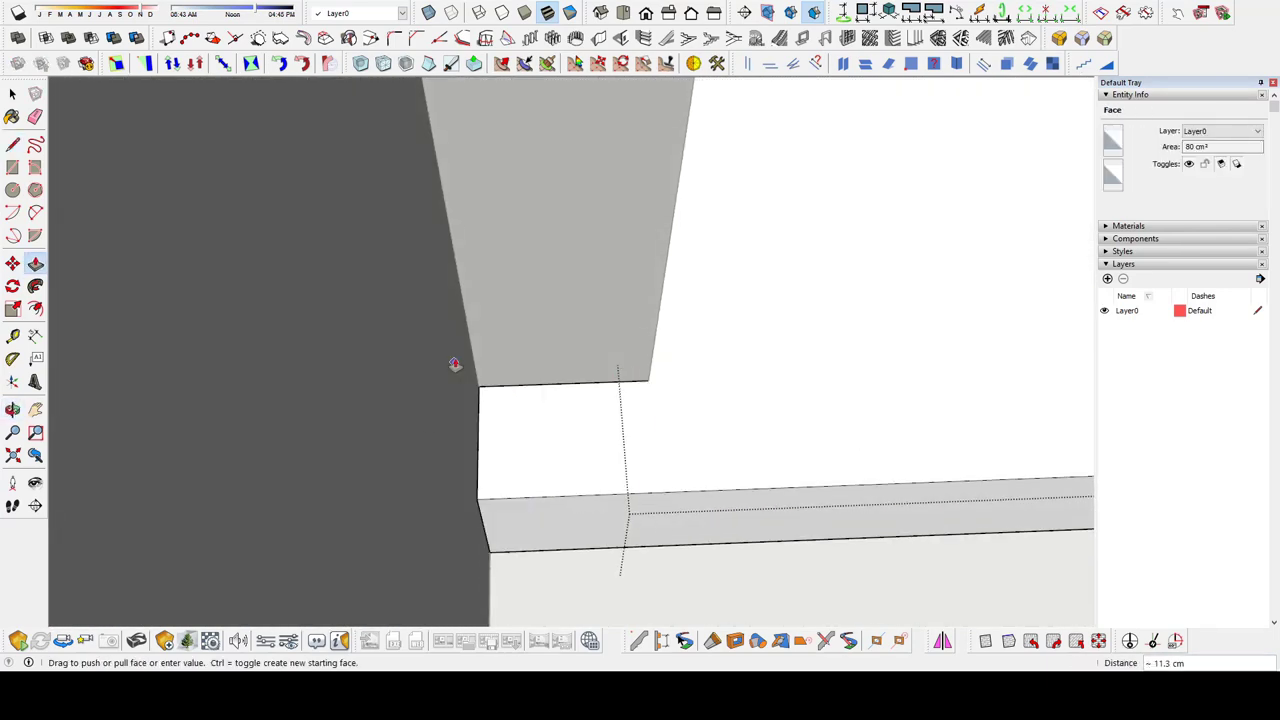
scroll(451, 363, "down", 5)
Select the partition panel and begin laying out a rectangle at the wall corner
left_click(558, 427)
scroll(821, 313, "up", 5)
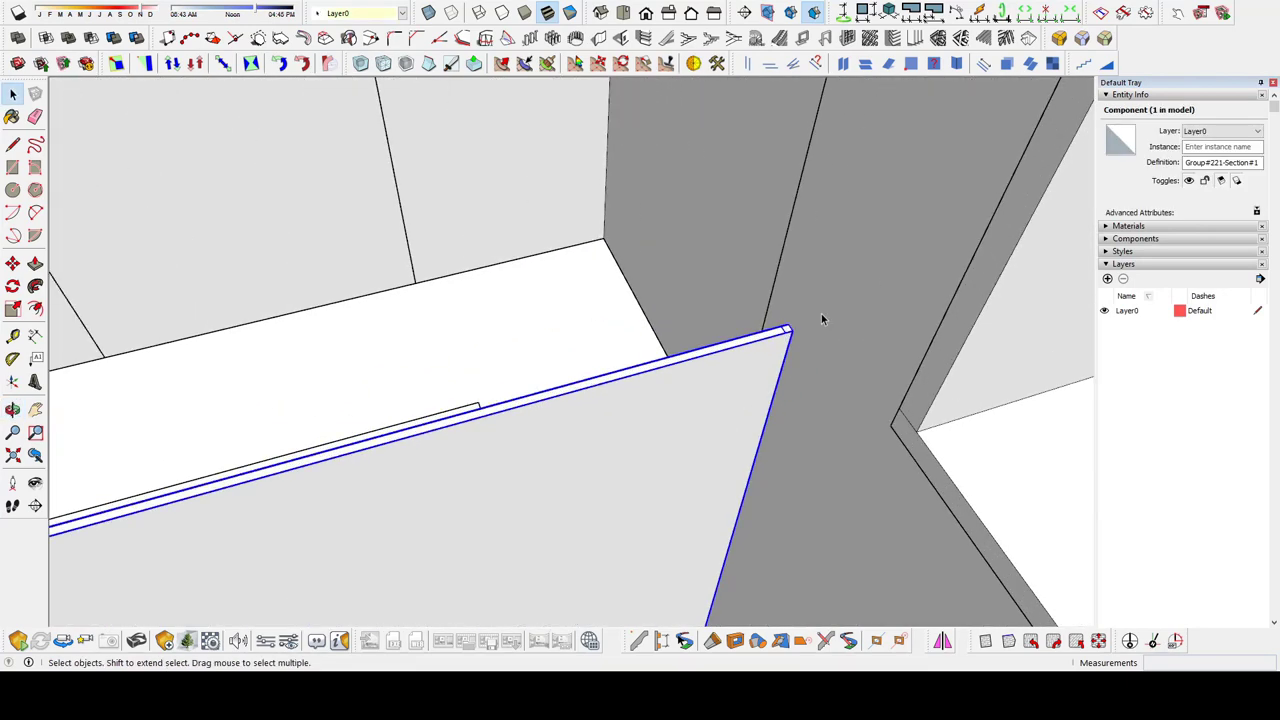
scroll(788, 327, "up", 3)
key("r")
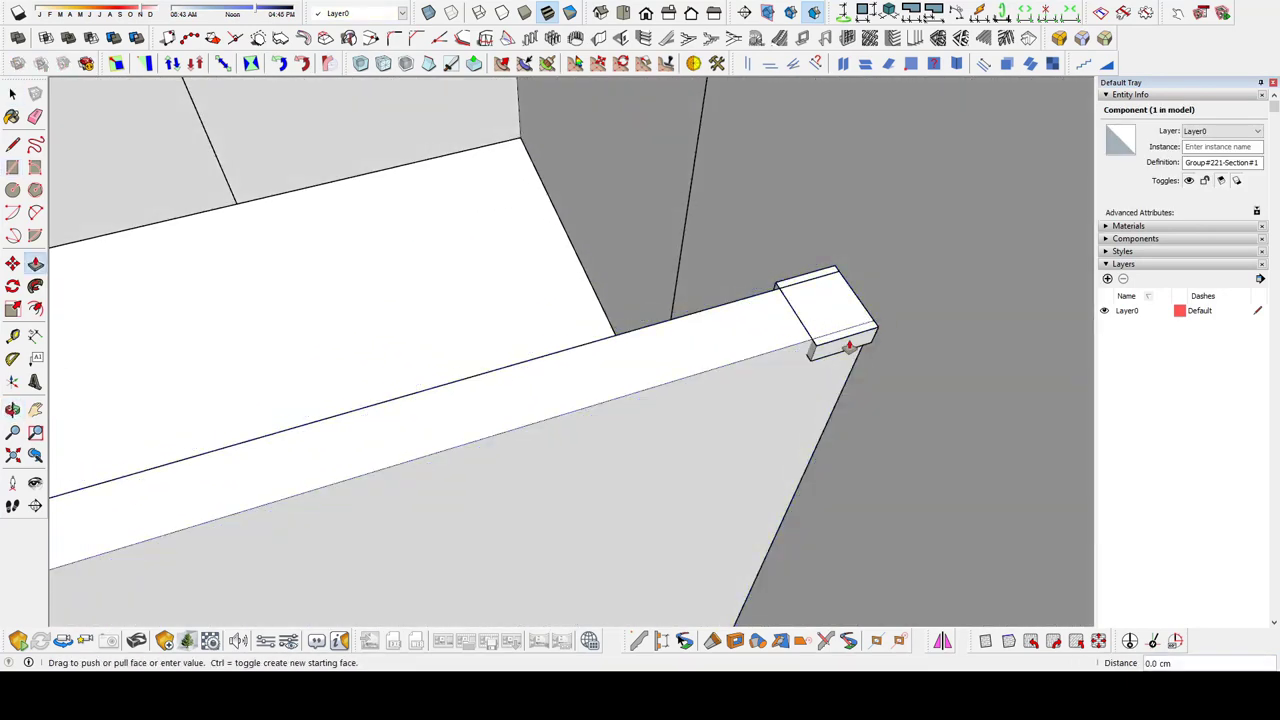
mouse_move(848, 346)
middle_mouse_down()
mouse_move(686, 380)
mouse_move(683, 477)
mouse_move(697, 243)
mouse_move(743, 311)
mouse_move(709, 214)
middle_mouse_up()
scroll(743, 311, "down", 5)
key("t")
scroll(740, 491, "up", 5)
mouse_move(740, 491)
middle_mouse_down()
mouse_move(1197, 489)
mouse_move(575, 312)
mouse_move(527, 328)
middle_mouse_up()
key("space")
Draw a small rectangle at the wall corner and pull it out into a slim post
left_click(491, 266)
middle_click_drag(491, 266, 455, 356)
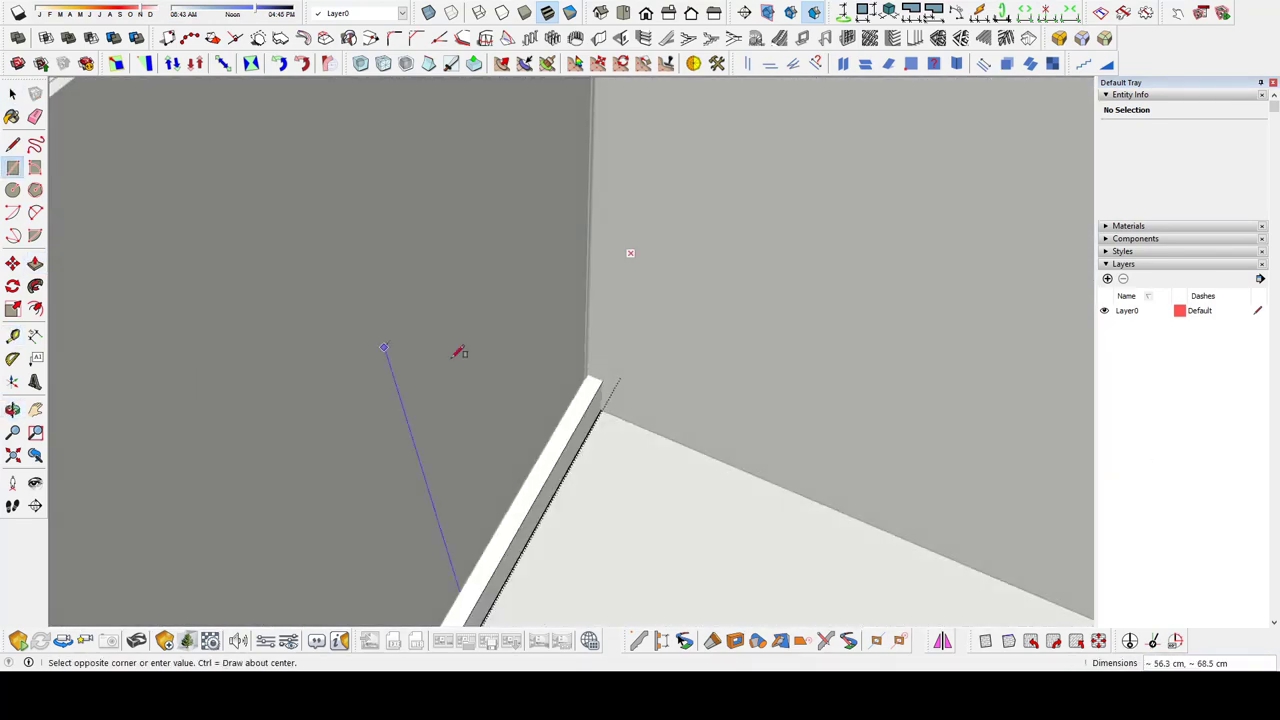
middle_click_drag(610, 375, 618, 309)
key("p")
middle_click_drag(565, 348, 601, 388)
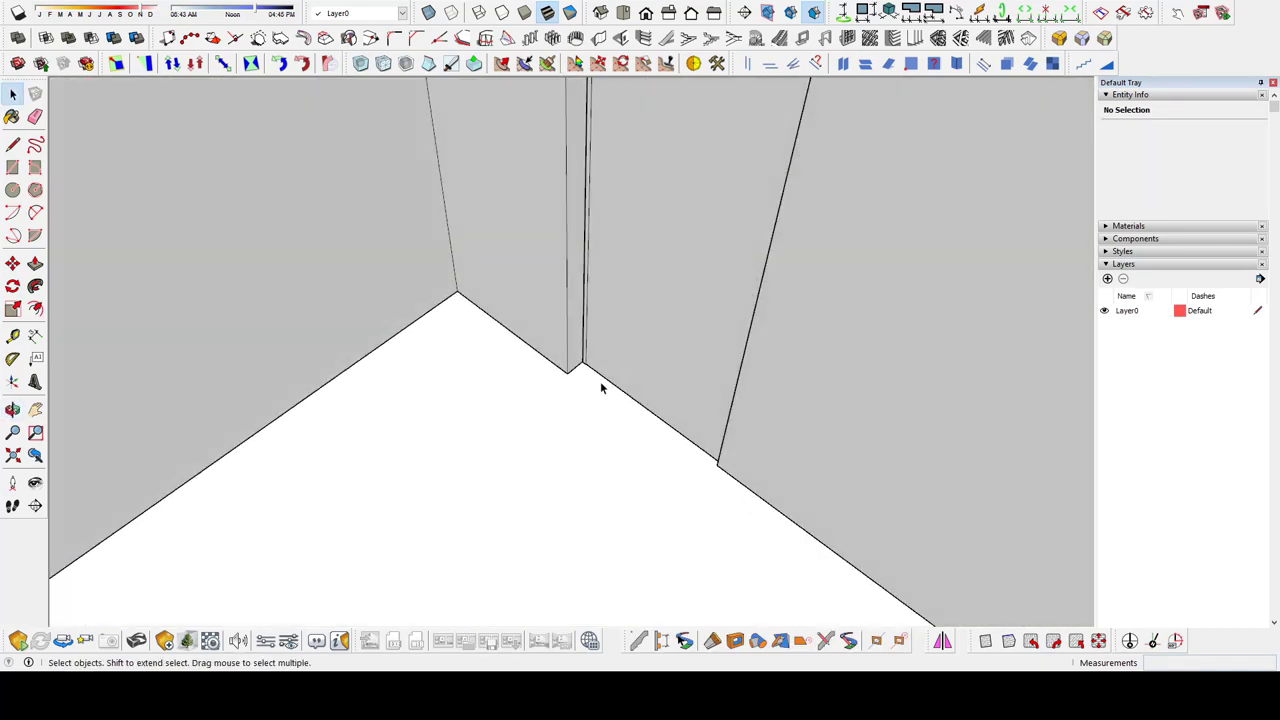
left_click(519, 333)
middle_click_drag(519, 333, 495, 264)
scroll(503, 222, "up", 5)
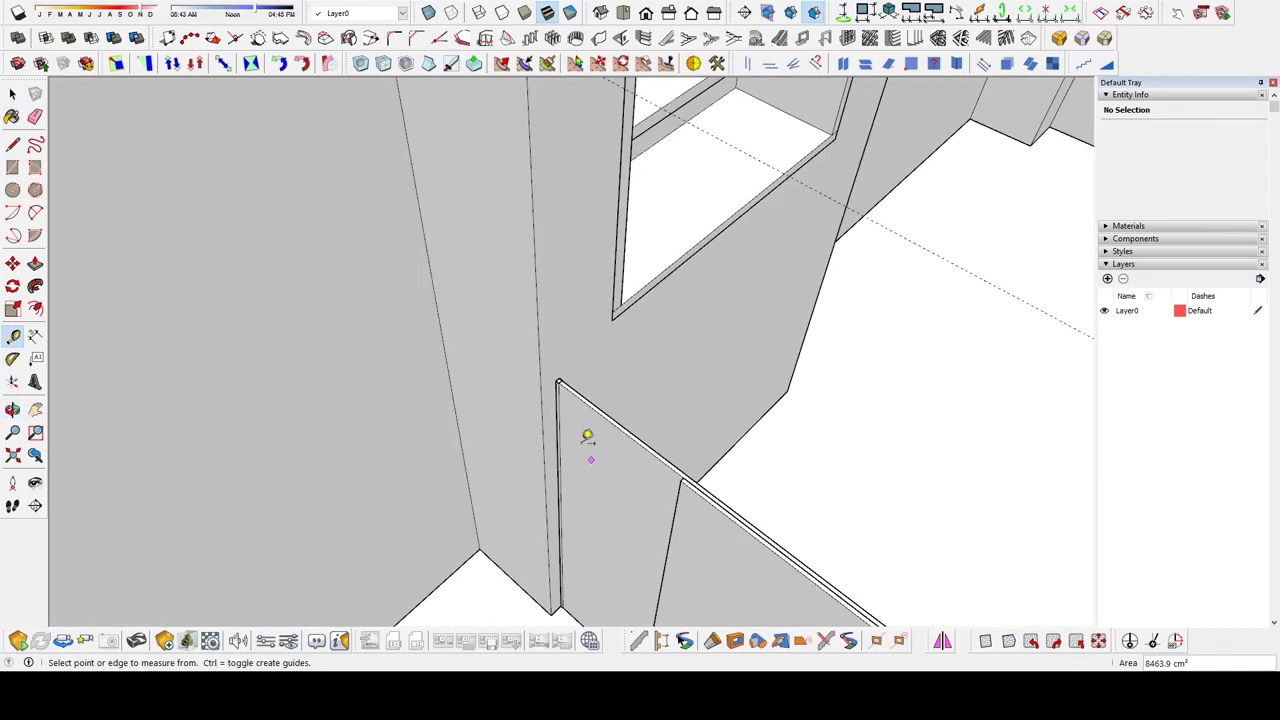
key("p")
left_click(543, 343)
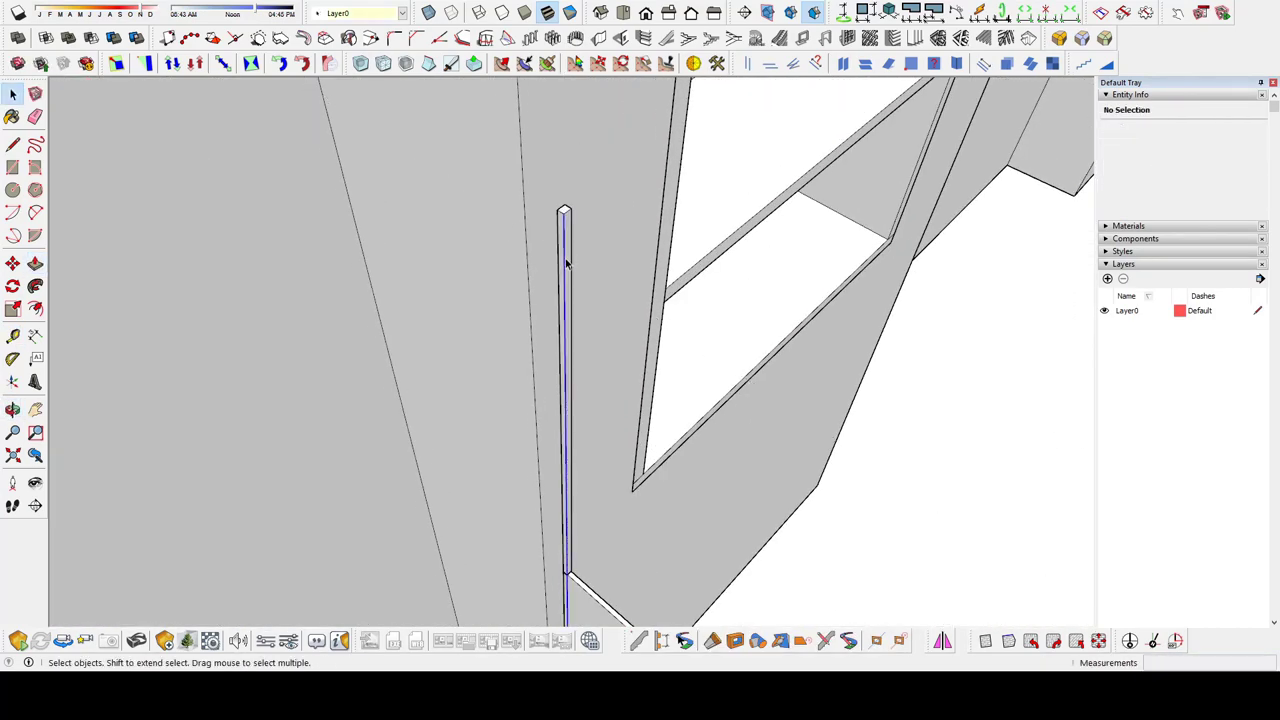
Select the new post and extend its face to finish the upright
left_click(568, 263)
mouse_move(568, 263)
middle_mouse_down()
mouse_move(514, 434)
mouse_move(514, 391)
middle_mouse_up()
scroll(543, 417, "up", 5)
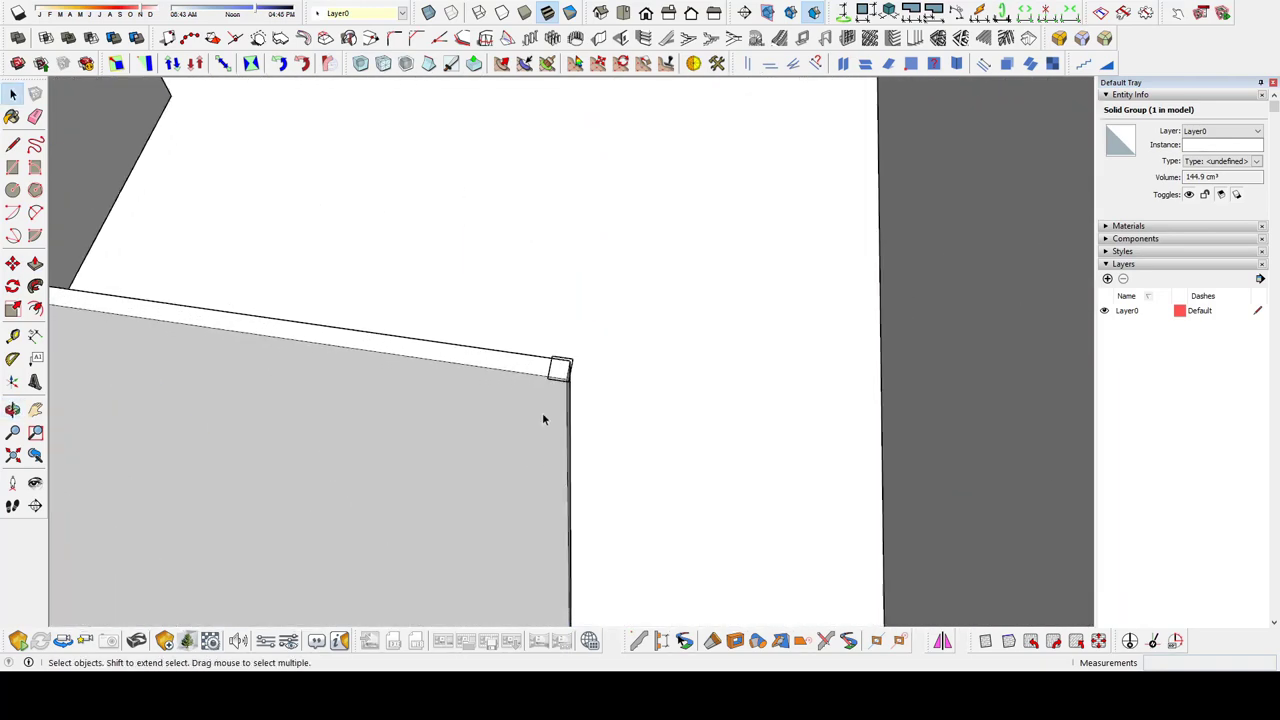
key("r")
middle_click_drag(551, 449, 523, 423)
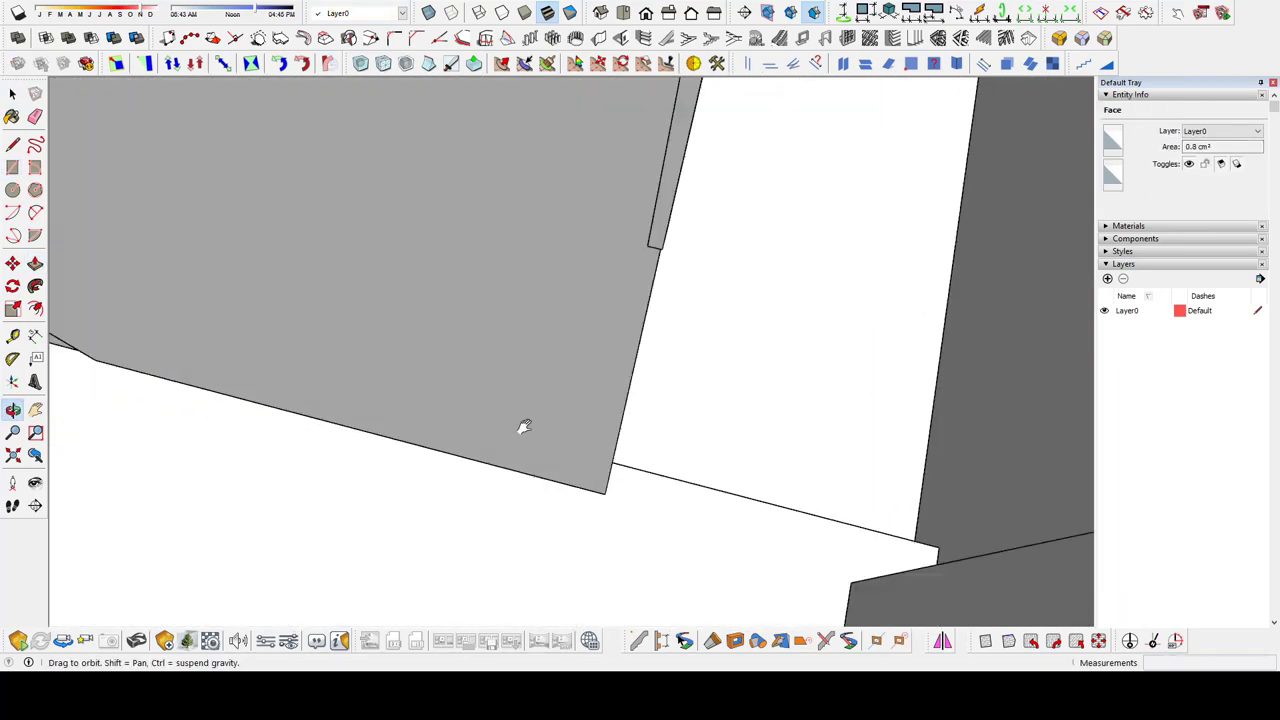
left_click(683, 277)
mouse_move(683, 277)
middle_mouse_down()
mouse_move(637, 349)
mouse_move(812, 522)
middle_mouse_up()
scroll(812, 522, "up", 5)
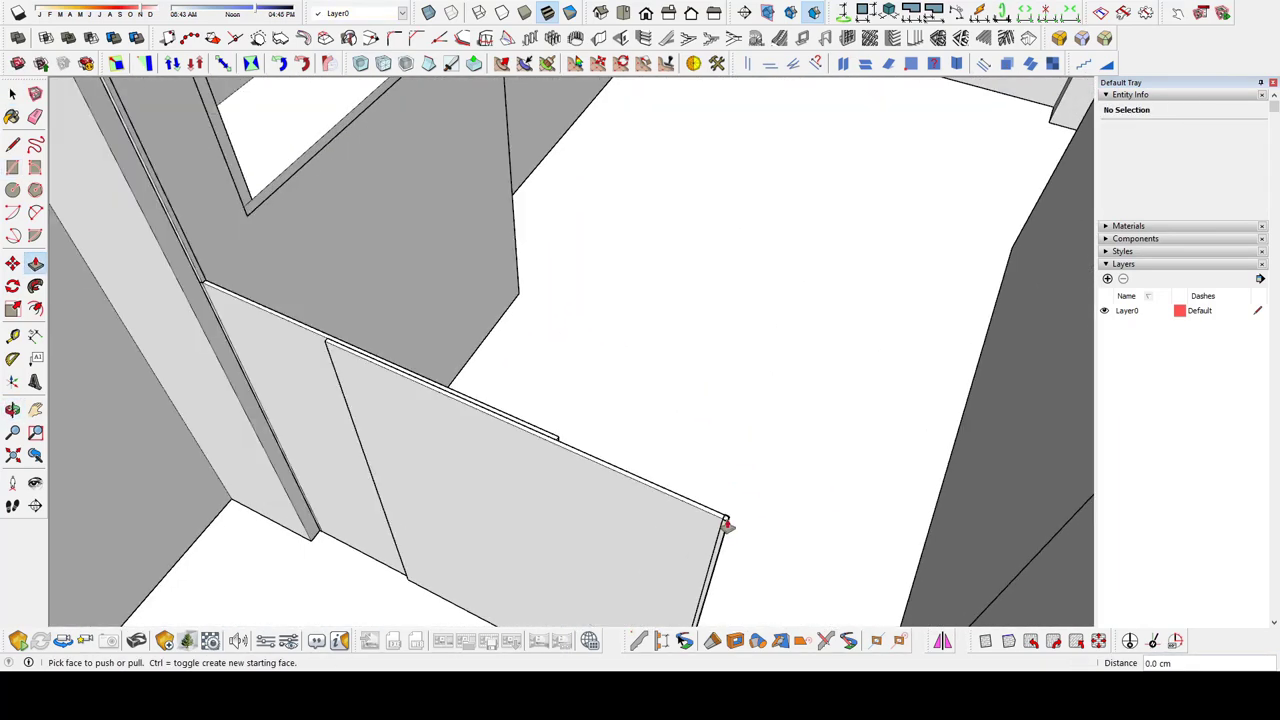
middle_click_drag(200, 138, 144, 145)
key("space")
Scale the two partition panels so the screen spans its opening
middle_click_drag(221, 187, 718, 437)
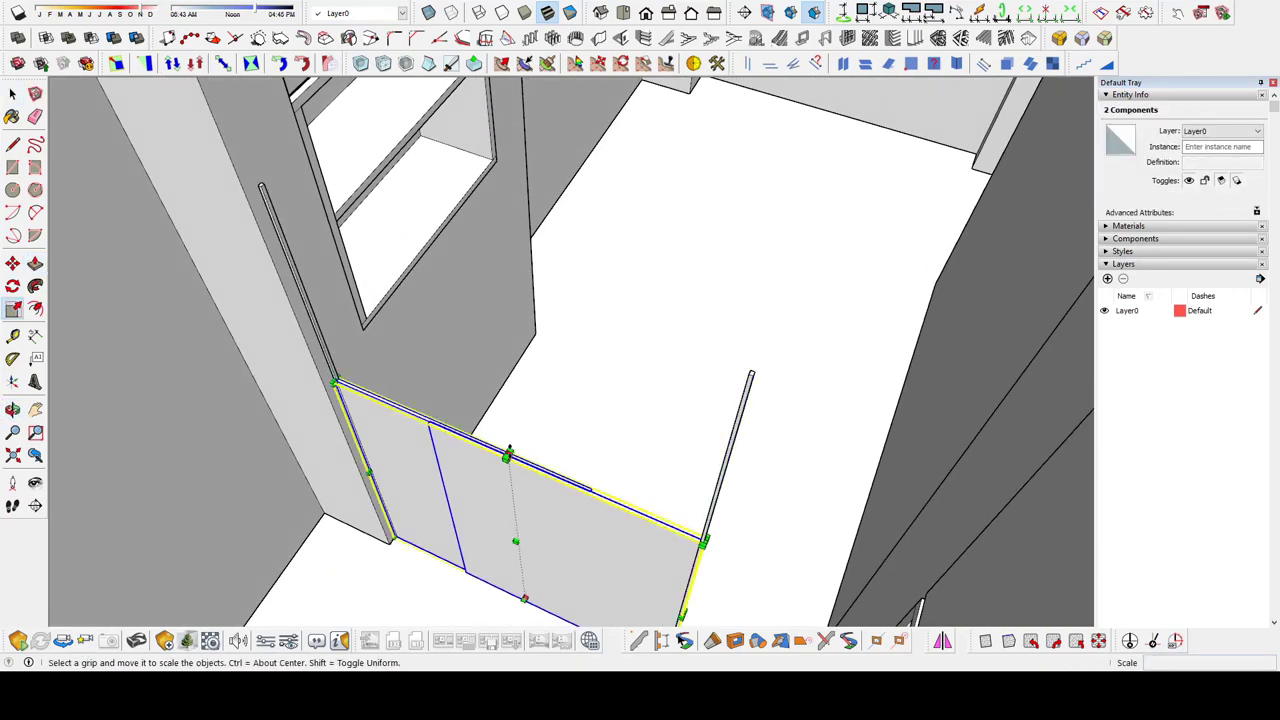
middle_click_drag(508, 452, 486, 271)
key("space")
mouse_move(340, 366)
middle_mouse_down()
mouse_move(583, 591)
mouse_move(524, 373)
mouse_move(444, 280)
mouse_move(815, 287)
middle_mouse_up()
Paste the copied window and drop it by the back wall
scroll(811, 273, "down", 5)
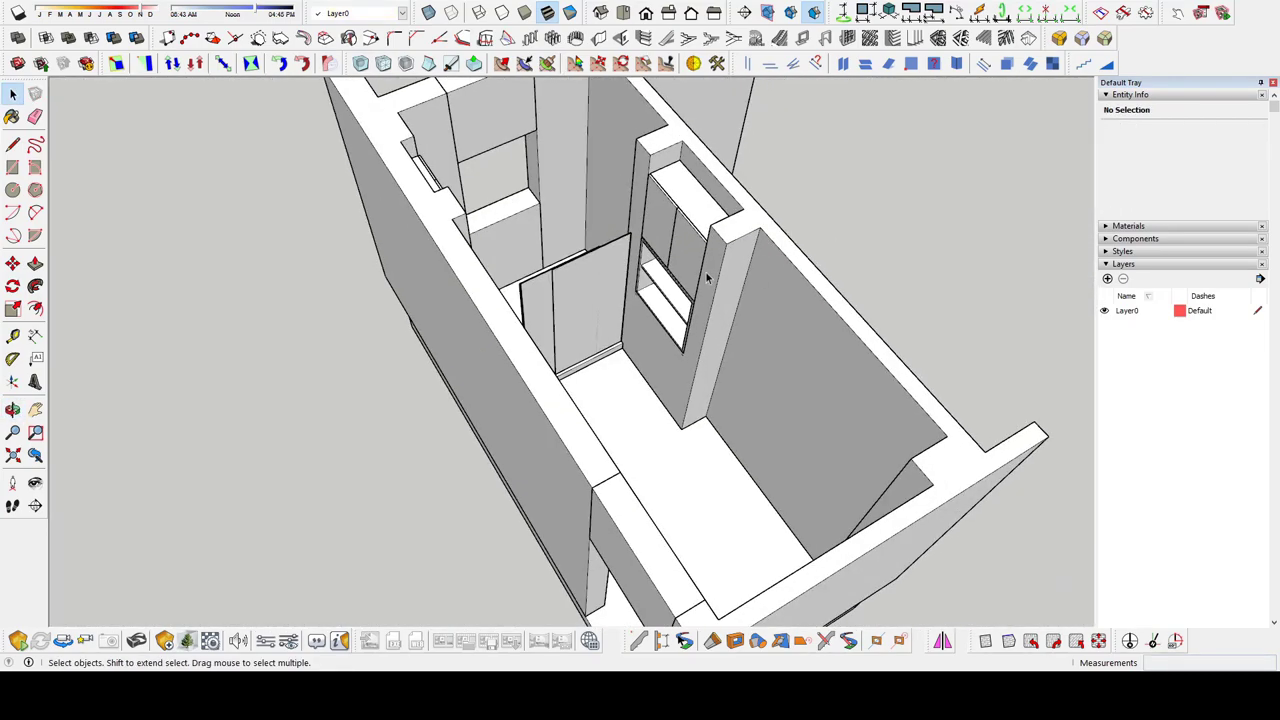
scroll(648, 360, "up", 5)
mouse_move(648, 360)
middle_mouse_down()
mouse_move(654, 214)
mouse_move(693, 556)
mouse_move(510, 170)
mouse_move(443, 266)
mouse_move(529, 400)
middle_mouse_up()
key("ctrl+v")
left_click(614, 378)
scroll(614, 400, "up", 5)
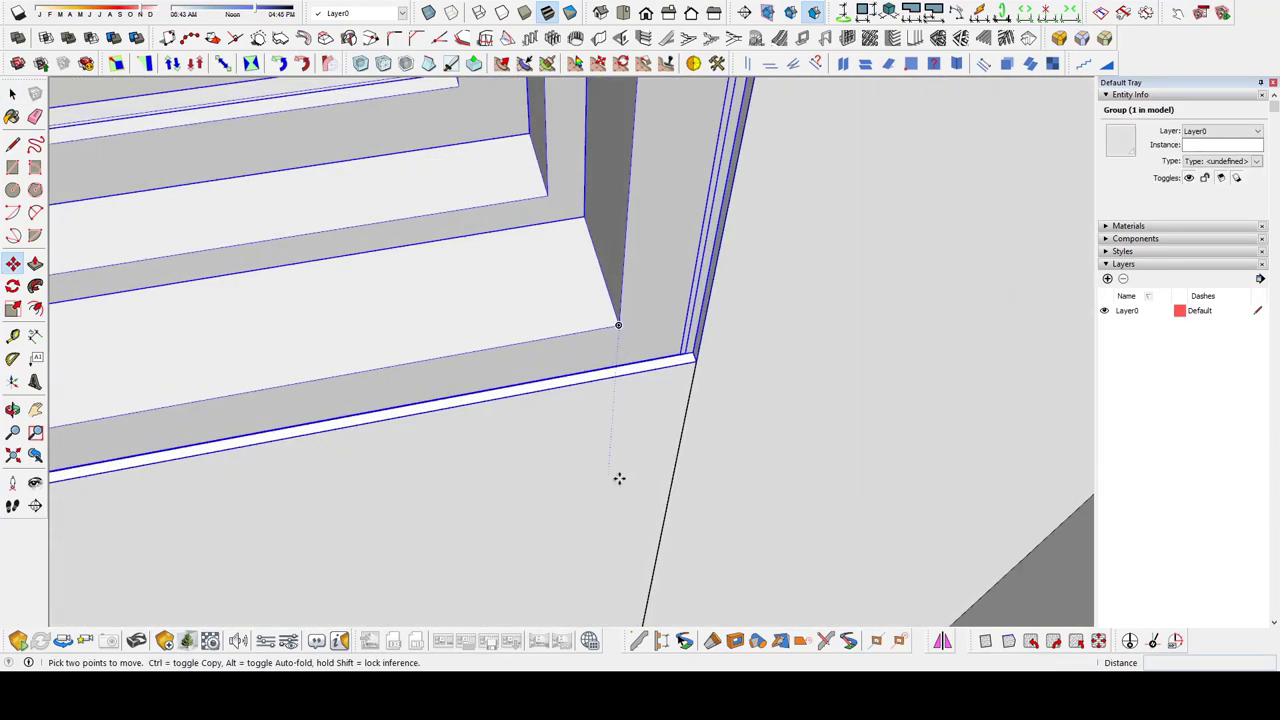
mouse_move(620, 477)
middle_mouse_down()
mouse_move(654, 203)
mouse_move(603, 234)
mouse_move(625, 249)
mouse_move(651, 329)
mouse_move(703, 343)
mouse_move(563, 494)
mouse_move(672, 464)
middle_mouse_up()
Move the window copy into place above the door opening and check its top rail
key("m")
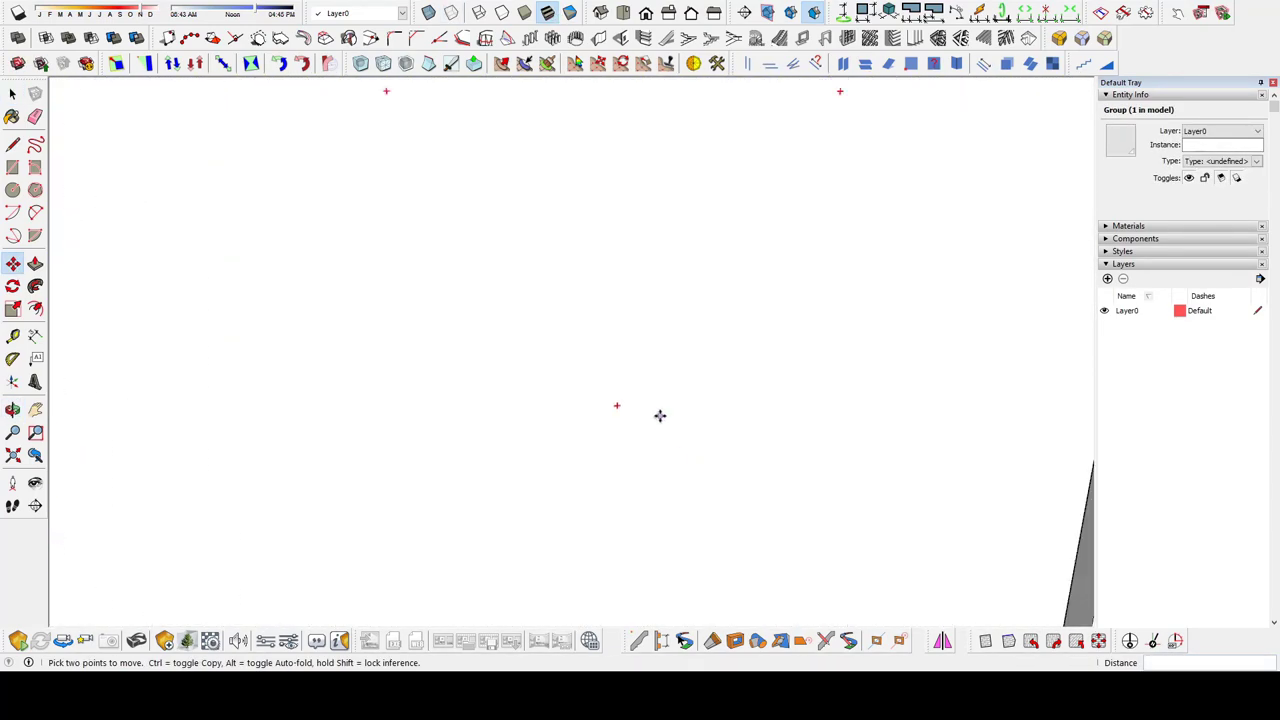
mouse_move(660, 414)
middle_mouse_down()
mouse_move(503, 186)
mouse_move(571, 391)
middle_mouse_up()
scroll(685, 346, "up", 3)
scroll(685, 346, "up", 5)
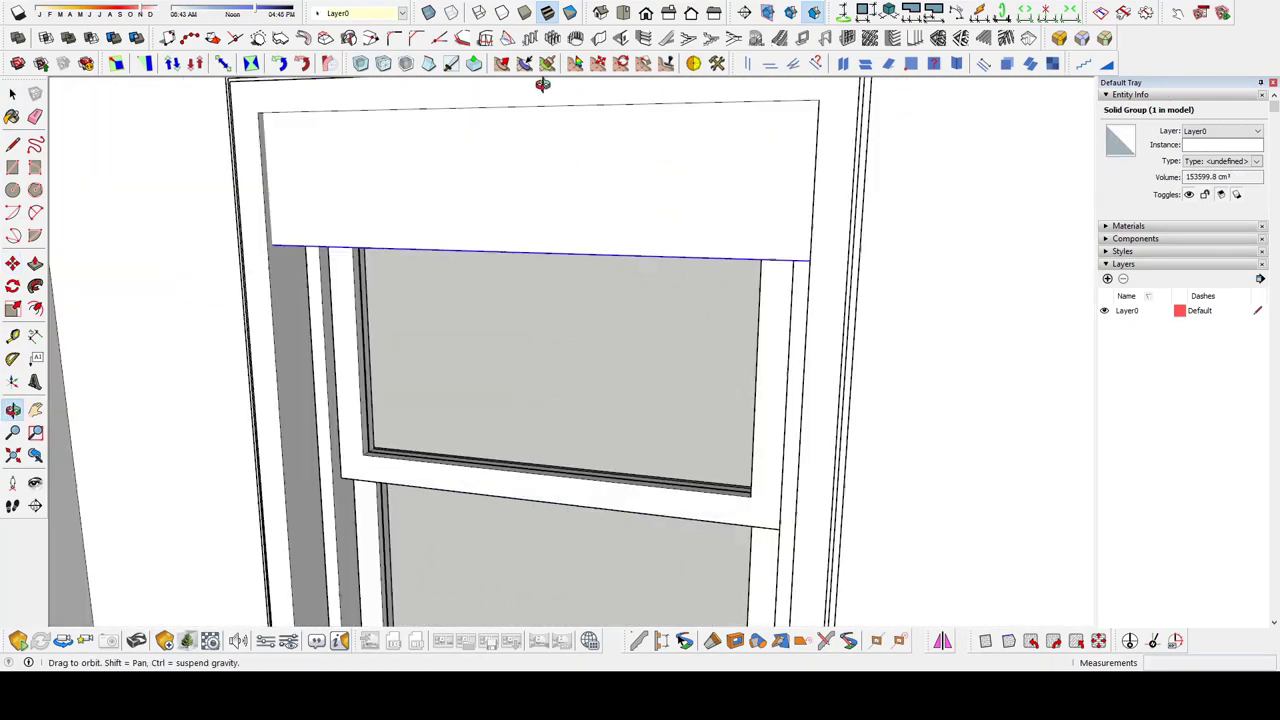
key("space")
middle_click_drag(540, 86, 516, 232)
mouse_move(613, 283)
middle_mouse_down()
mouse_move(750, 212)
mouse_move(735, 300)
middle_mouse_up()
scroll(587, 450, "down", 5)
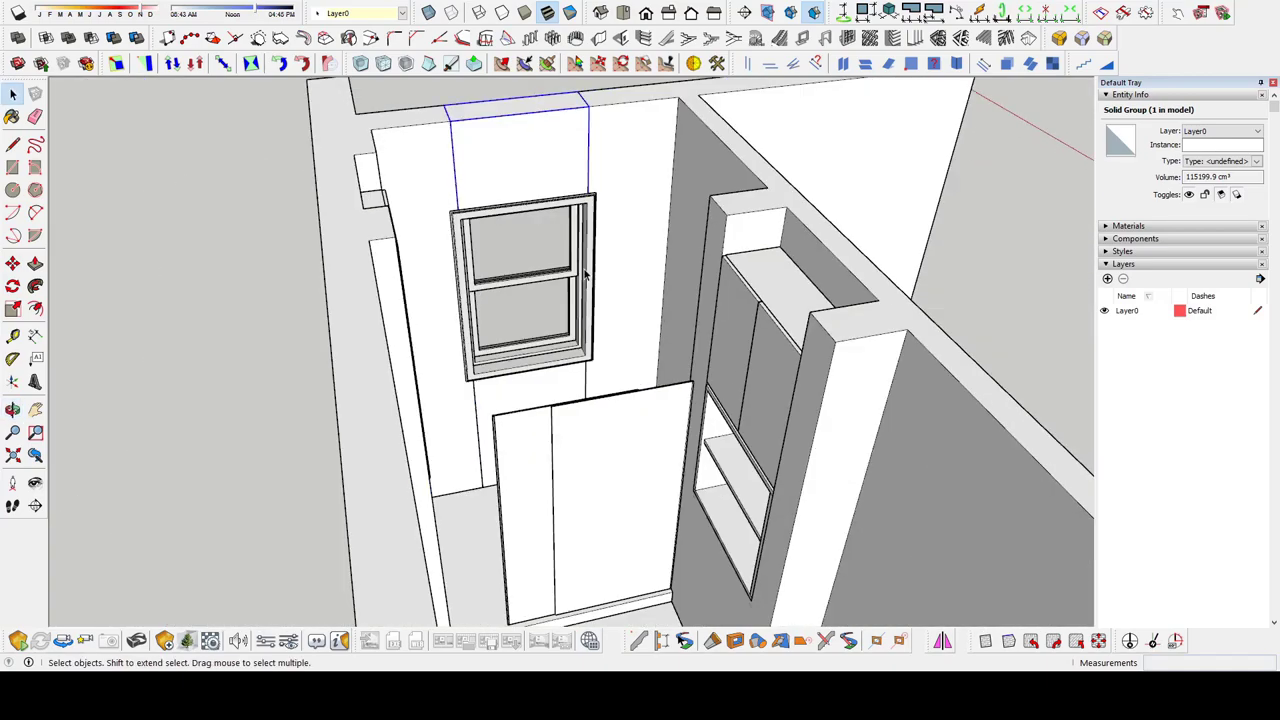
Select everything and inspect the wall corners and cabinet corner with the Eraser ready
mouse_move(587, 450)
middle_mouse_down()
mouse_move(251, 423)
mouse_move(565, 410)
middle_mouse_up()
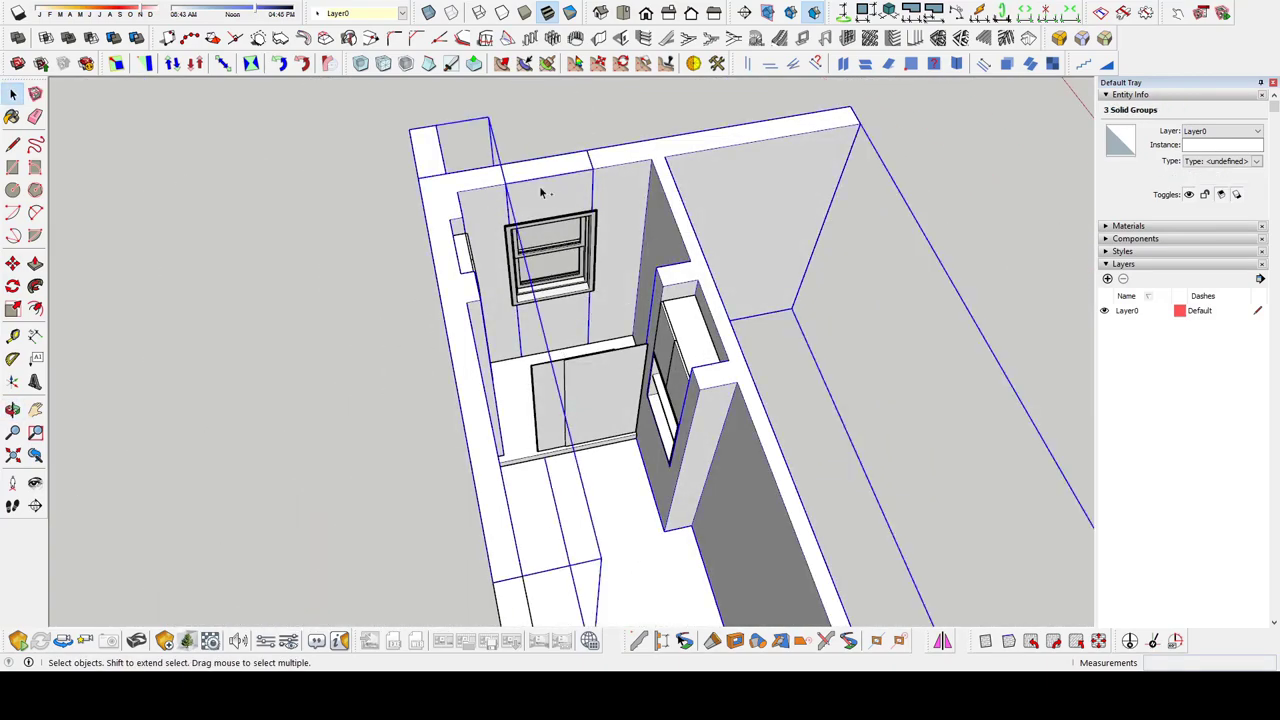
mouse_move(541, 192)
middle_mouse_down()
mouse_move(789, 343)
mouse_move(663, 277)
mouse_move(698, 370)
mouse_move(396, 427)
mouse_move(234, 354)
middle_mouse_up()
scroll(396, 427, "down", 4)
key("ctrl+a")
mouse_move(454, 346)
middle_mouse_down()
mouse_move(417, 328)
mouse_move(500, 209)
middle_mouse_up()
scroll(430, 340, "up", 5)
key("e")
scroll(560, 380, "up", 3)
mouse_move(560, 380)
middle_mouse_down()
mouse_move(494, 471)
mouse_move(428, 248)
mouse_move(251, 466)
mouse_move(342, 248)
middle_mouse_up()
mouse_move(421, 457)
middle_mouse_down()
mouse_move(366, 309)
mouse_move(606, 340)
mouse_move(221, 374)
middle_mouse_up()
scroll(651, 346, "down", 2)
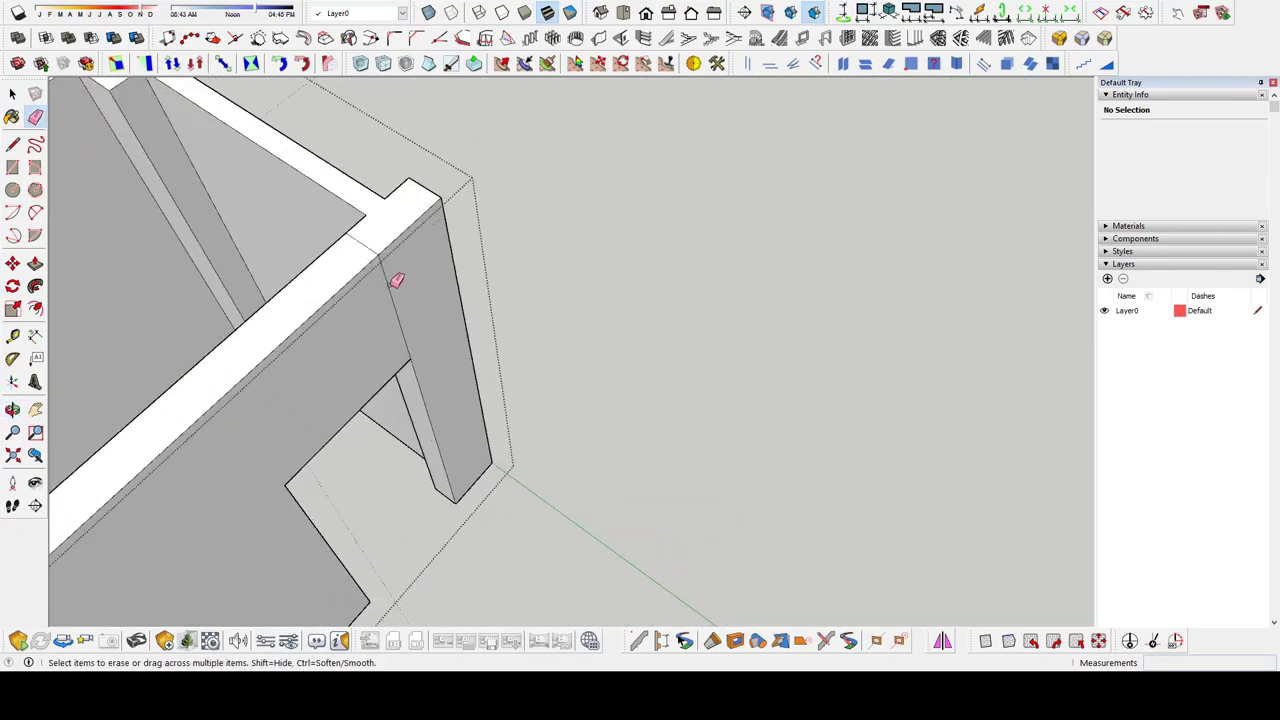
middle_click_drag(397, 281, 768, 229)
scroll(520, 330, "down", 3)
middle_click_drag(770, 390, 500, 320)
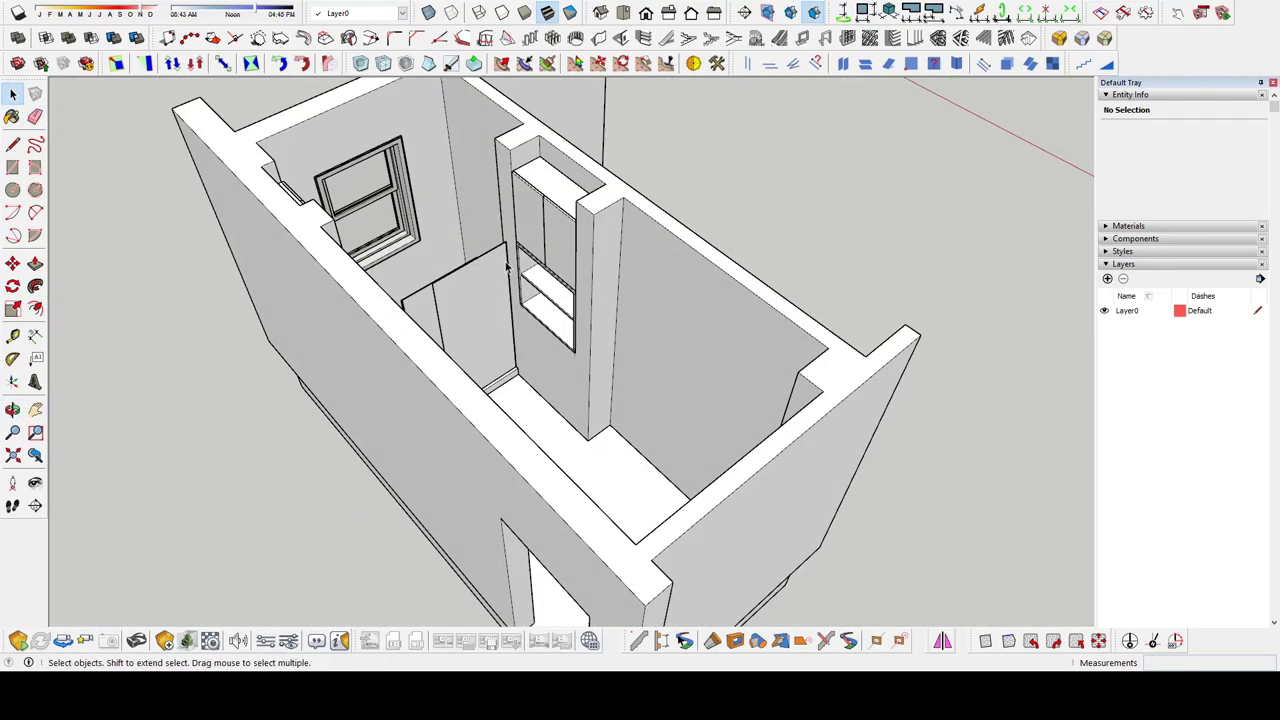
scroll(500, 320, "up", 5)
Paint both partition door panels with Translucent Glass Gray
key("b")
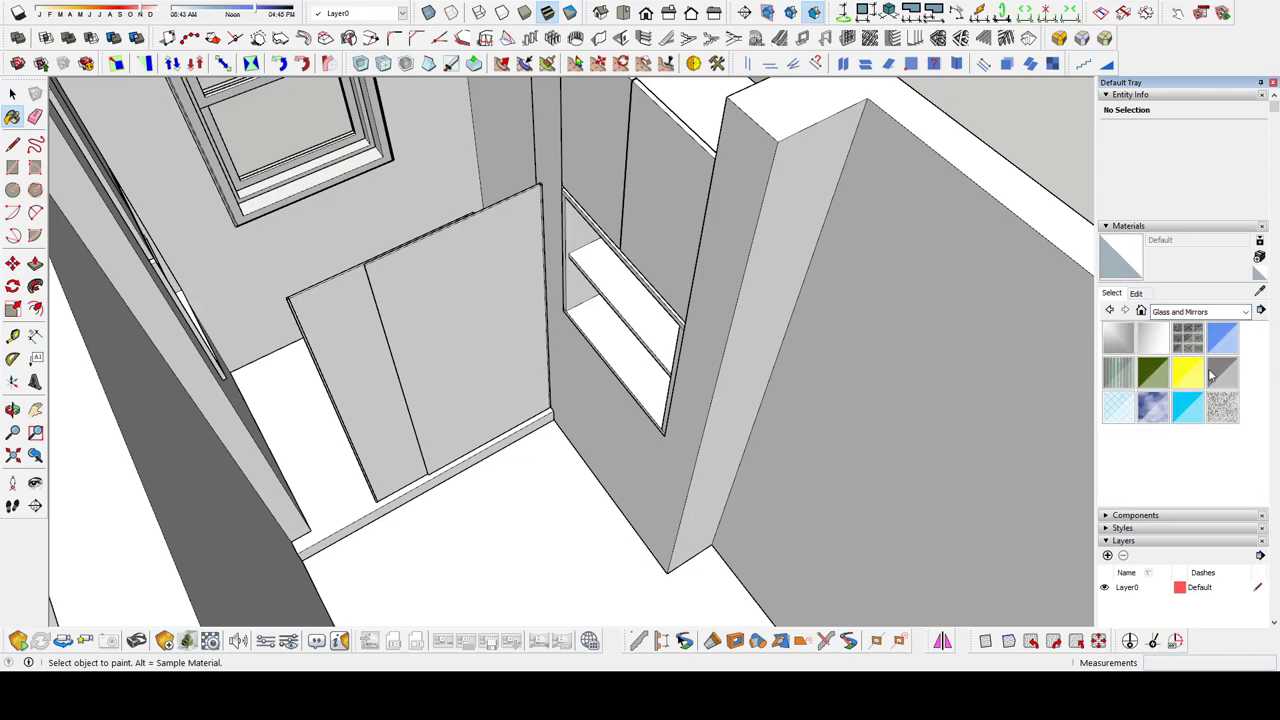
left_click(1221, 372)
left_click(443, 329)
left_click(354, 338)
key("space")
Push/Pull the top face of the door post inside its group
scroll(480, 403, "up", 2)
middle_click_drag(480, 403, 388, 289)
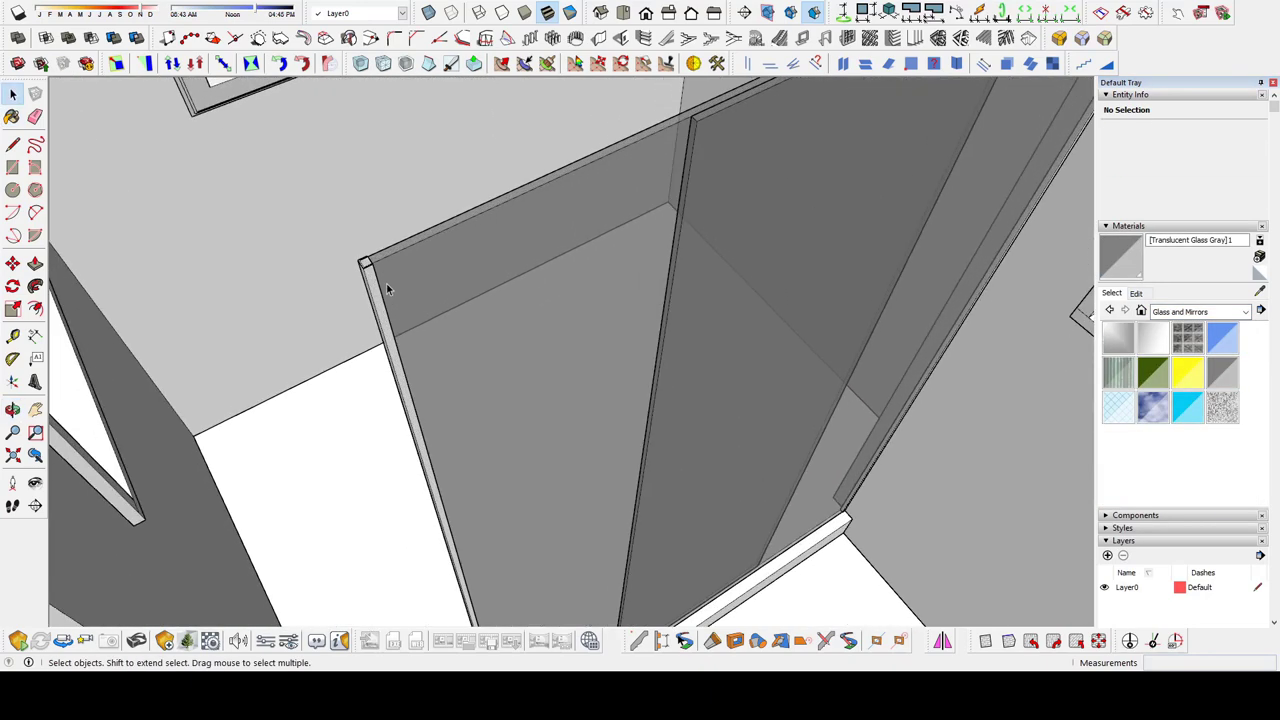
scroll(388, 289, "up", 3)
double_click(371, 286)
key("p")
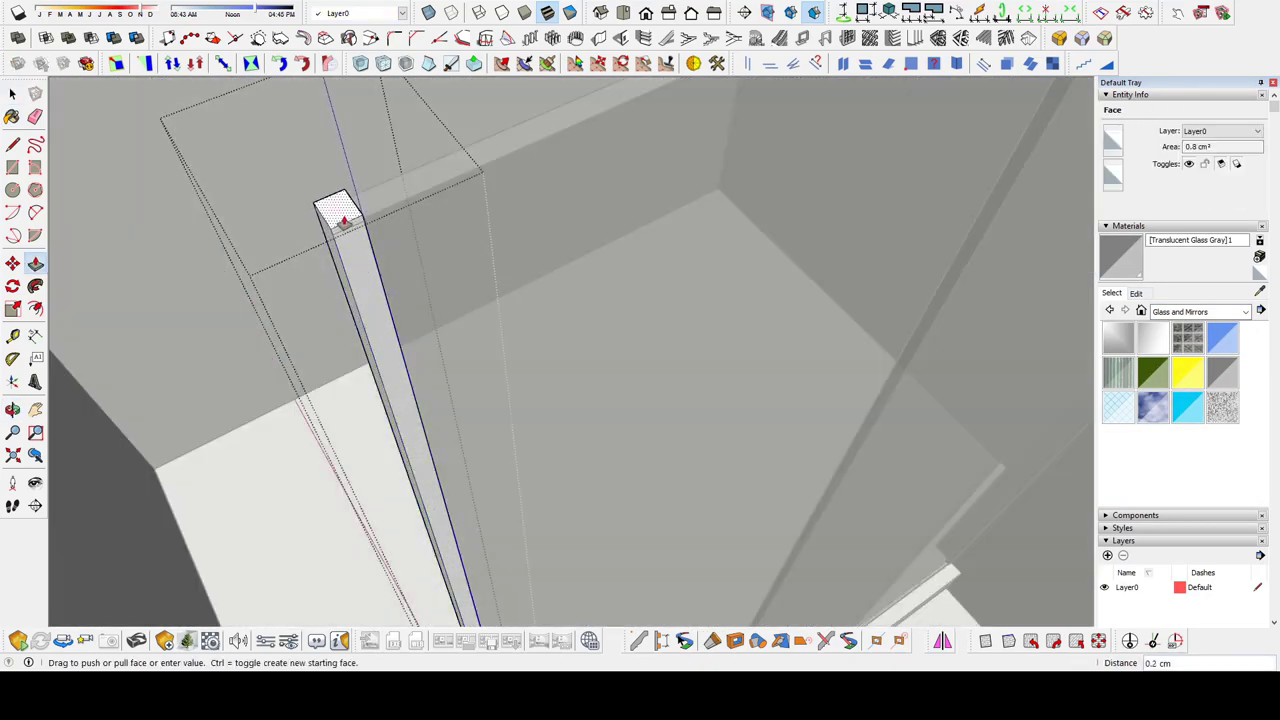
key("space")
middle_click_drag(343, 220, 574, 289)
scroll(608, 271, "up", 3)
key("Escape")
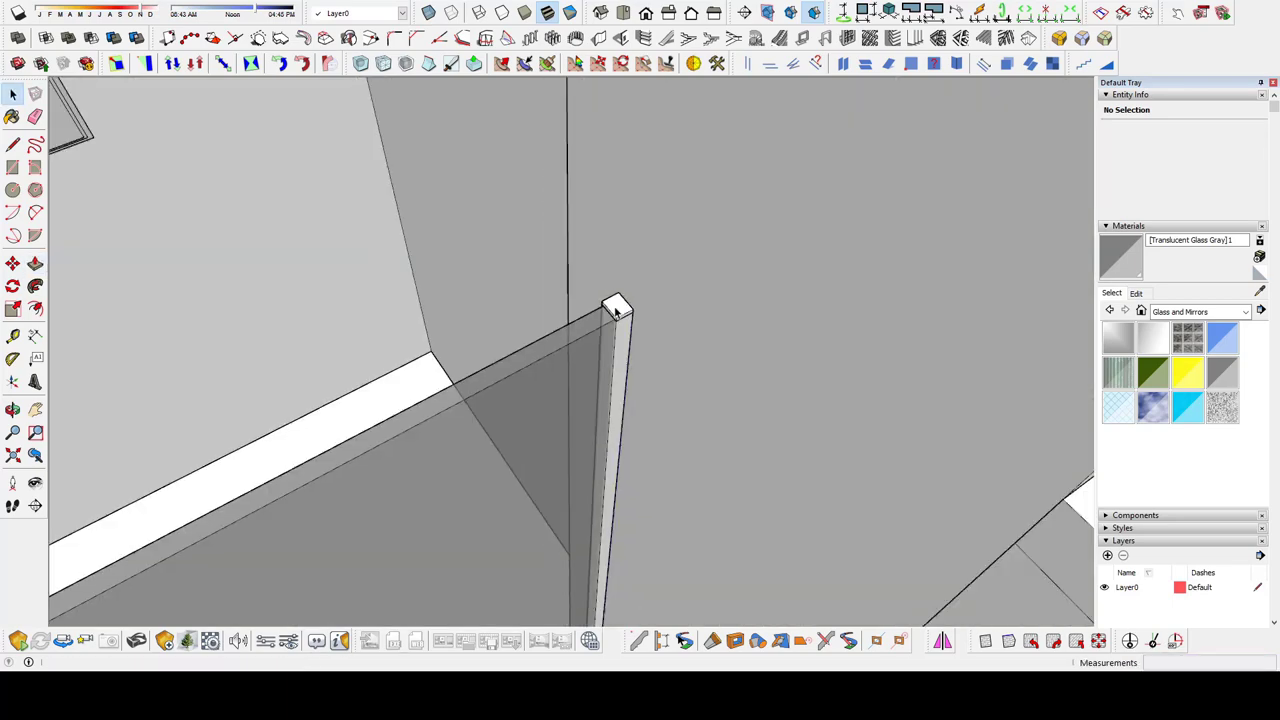
Select the beam-and-post component and review the glass panels from several angles
scroll(616, 312, "up", 3)
scroll(627, 306, "down", 1)
left_click(553, 306)
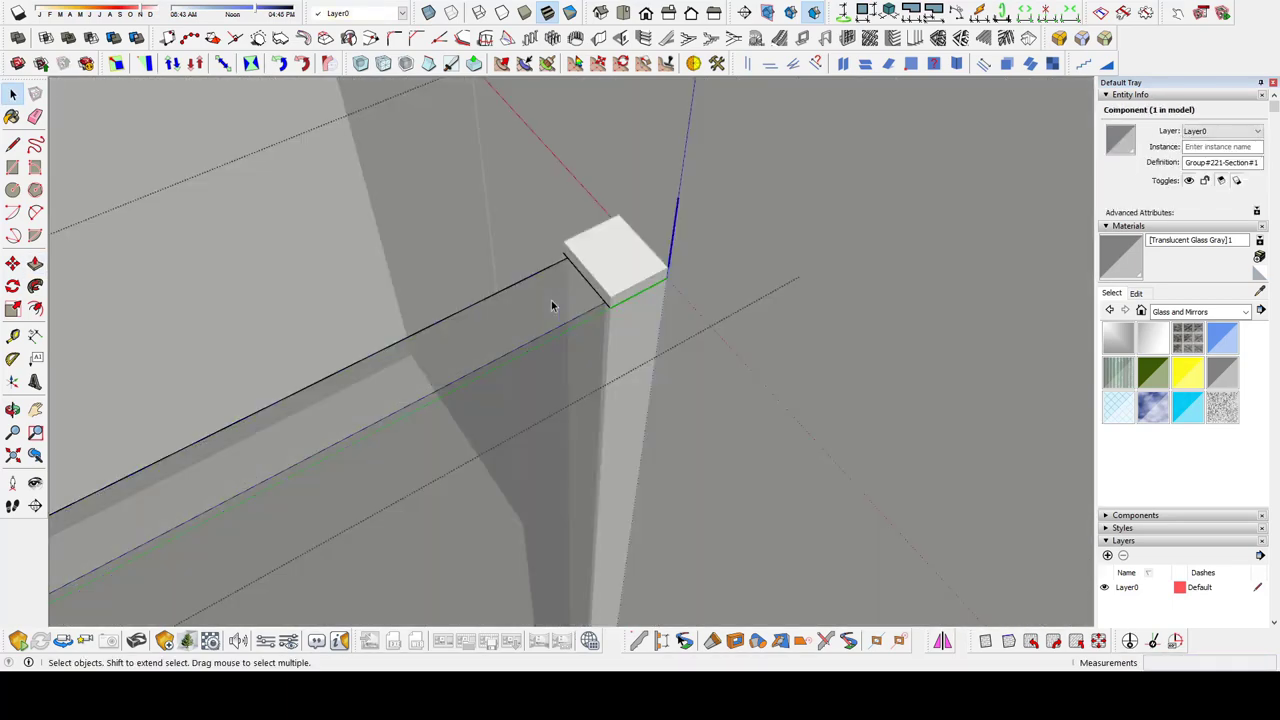
scroll(552, 300, "up", 3)
mouse_move(486, 365)
middle_mouse_down()
mouse_move(460, 122)
mouse_move(591, 420)
middle_mouse_up()
scroll(591, 420, "down", 3)
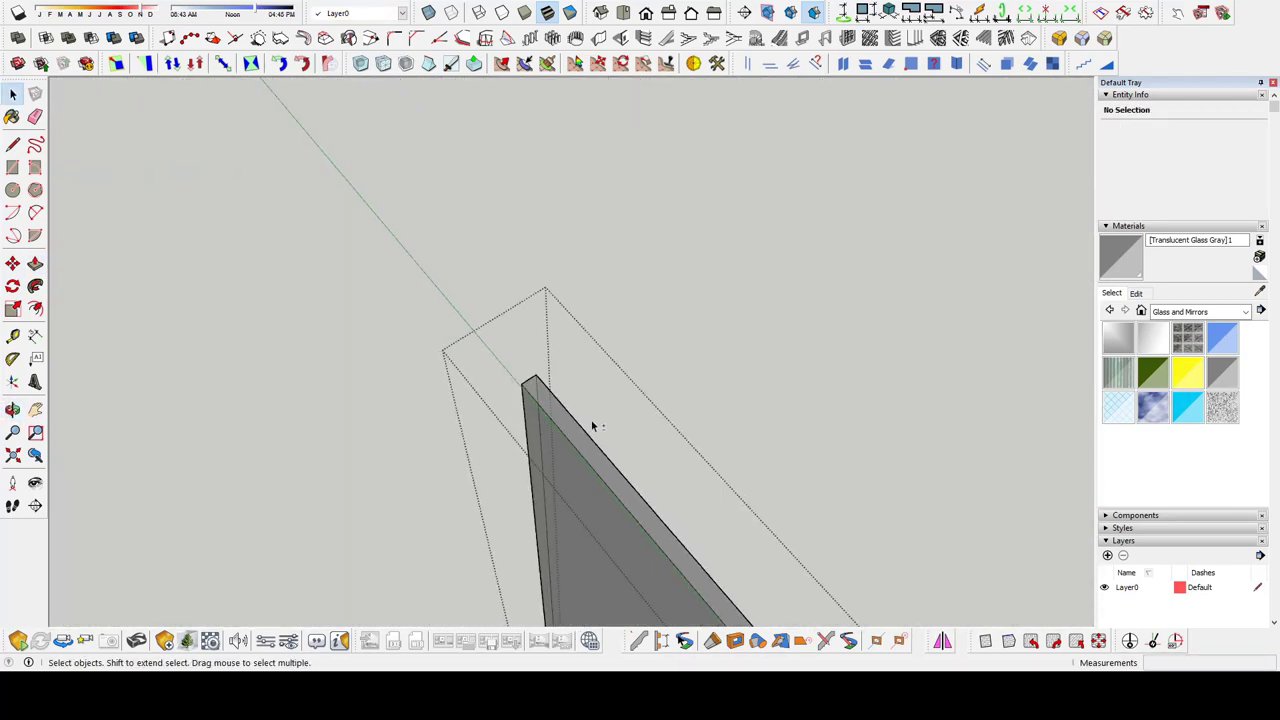
scroll(823, 391, "up", 5)
scroll(266, 280, "down", 3)
middle_click_drag(266, 280, 588, 395, "shift")
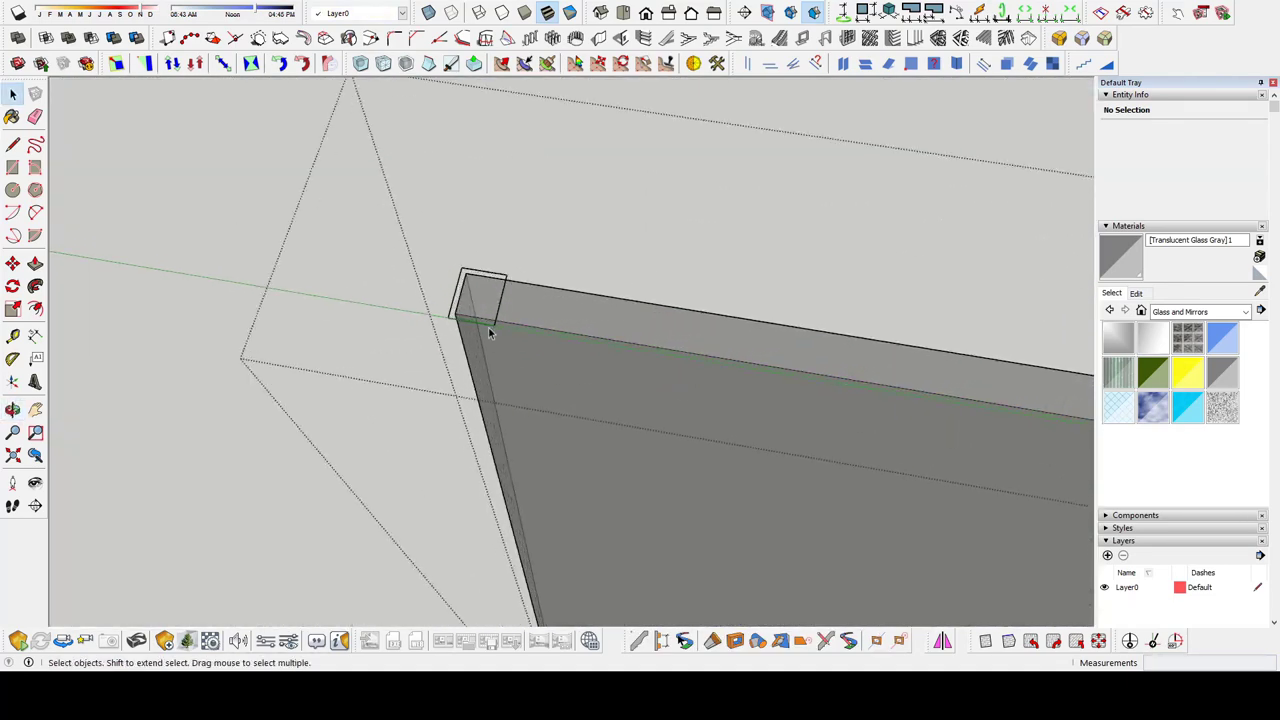
scroll(490, 323, "down", 5)
middle_click_drag(640, 291, 646, 333)
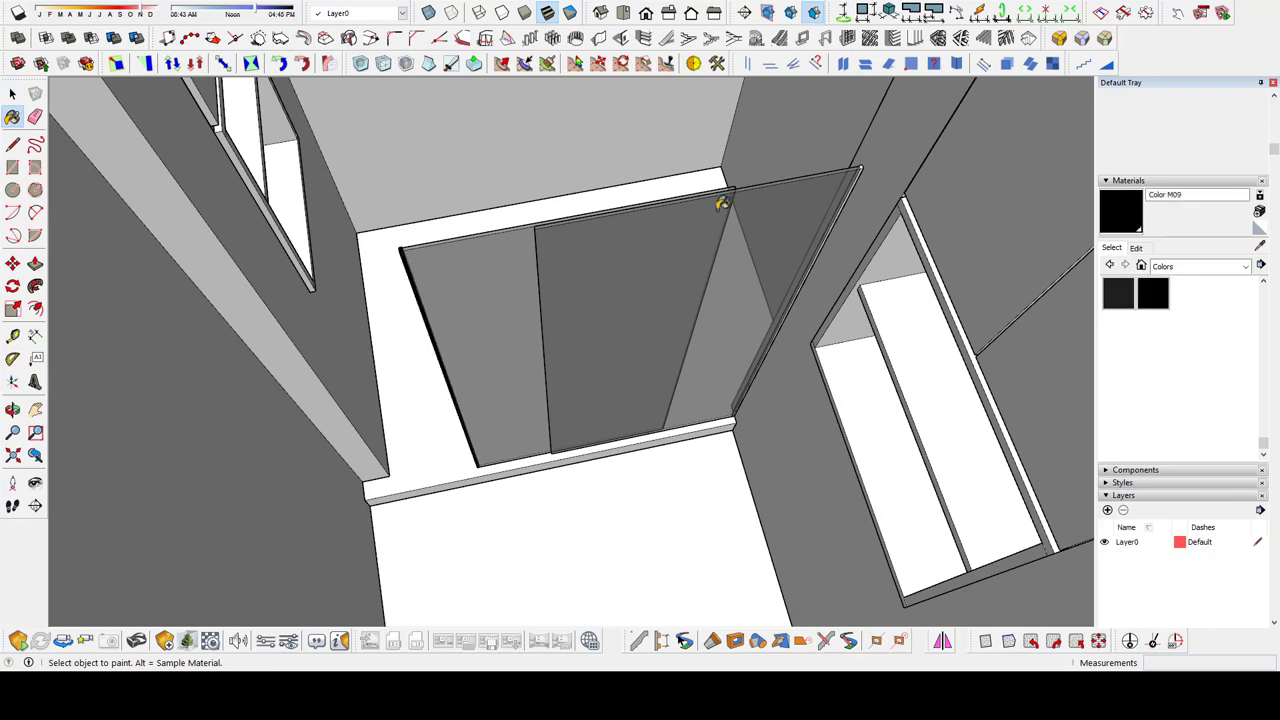
scroll(720, 203, "up", 3)
middle_click_drag(521, 293, 163, 403)
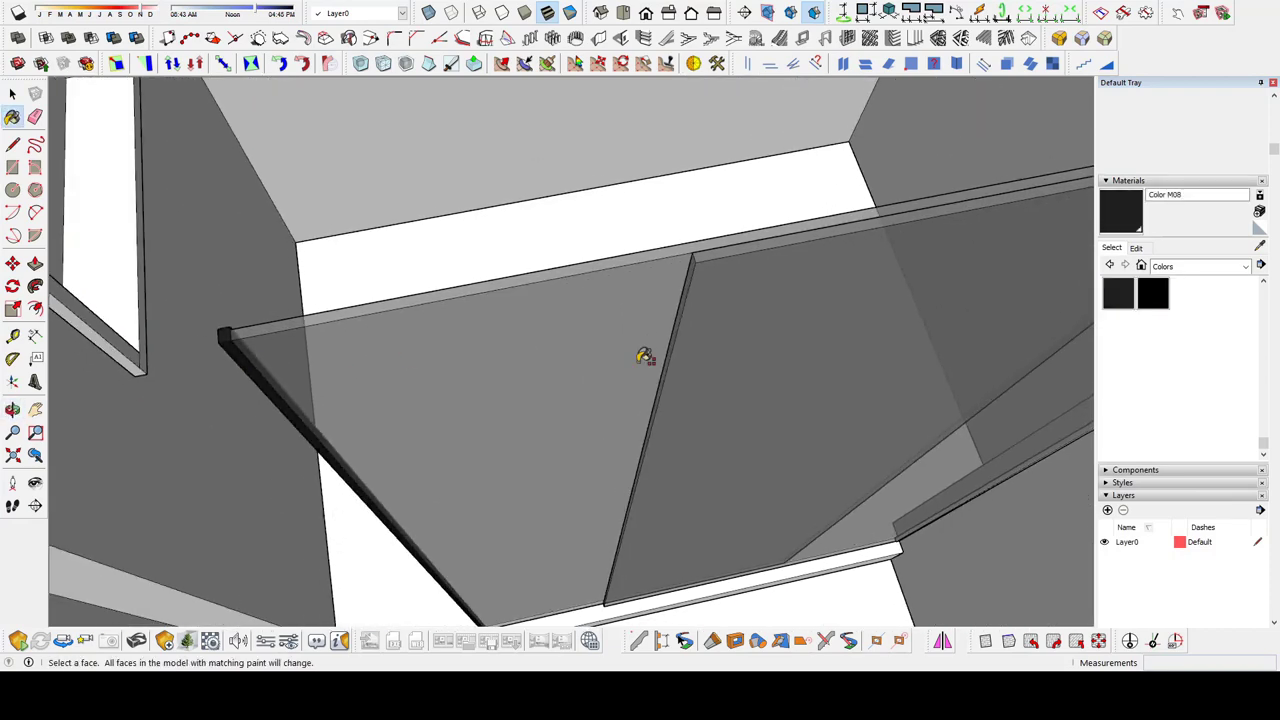
middle_click_drag(643, 357, 637, 314, "shift")
scroll(637, 314, "down", 3)
key("space")
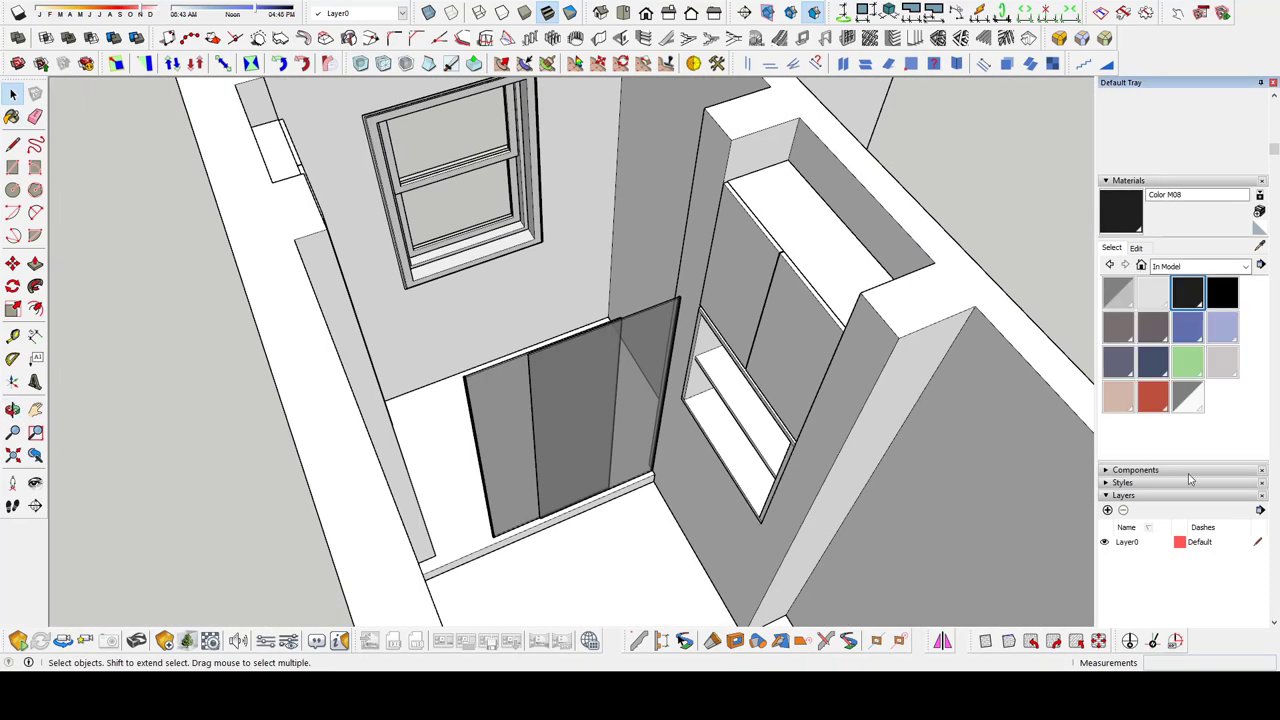
Draw a line along the threshold edge beneath the glass panels
mouse_move(636, 401)
middle_mouse_down()
mouse_move(549, 371)
mouse_move(528, 418)
middle_mouse_up()
scroll(528, 418, "up", 3)
scroll(469, 400, "up", 3)
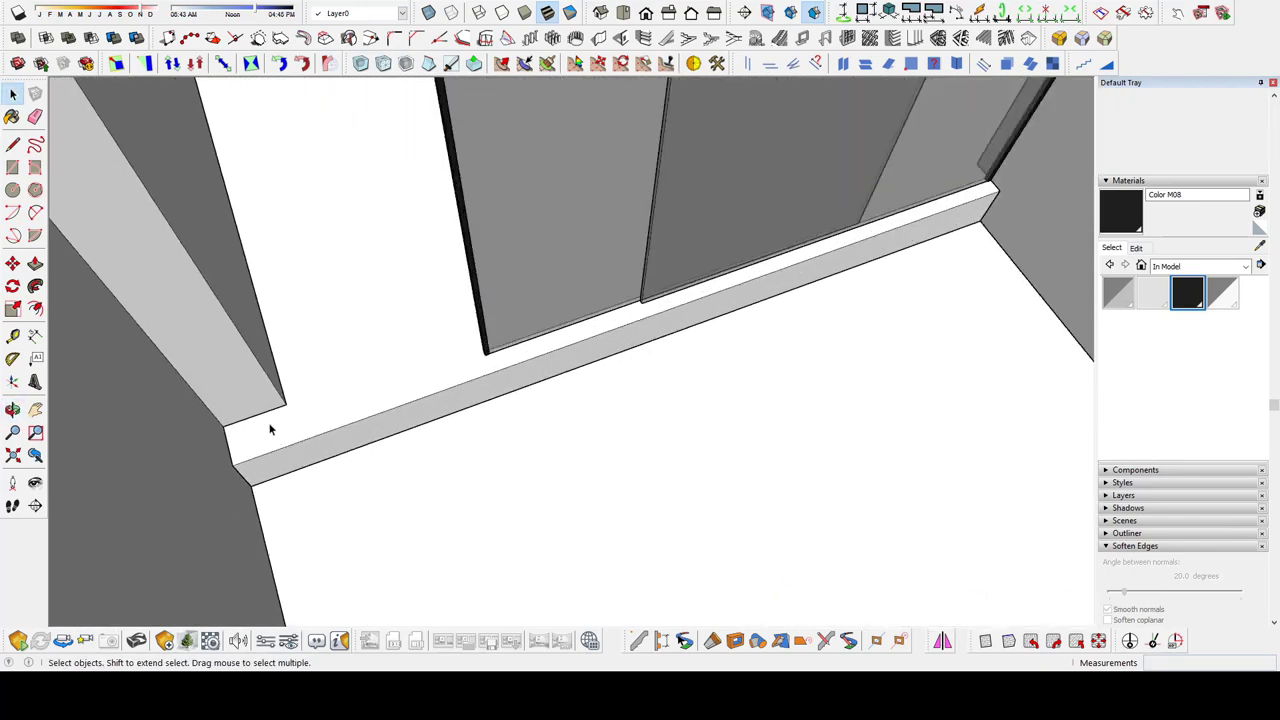
scroll(271, 429, "up", 2)
scroll(357, 394, "up", 2)
key("l")
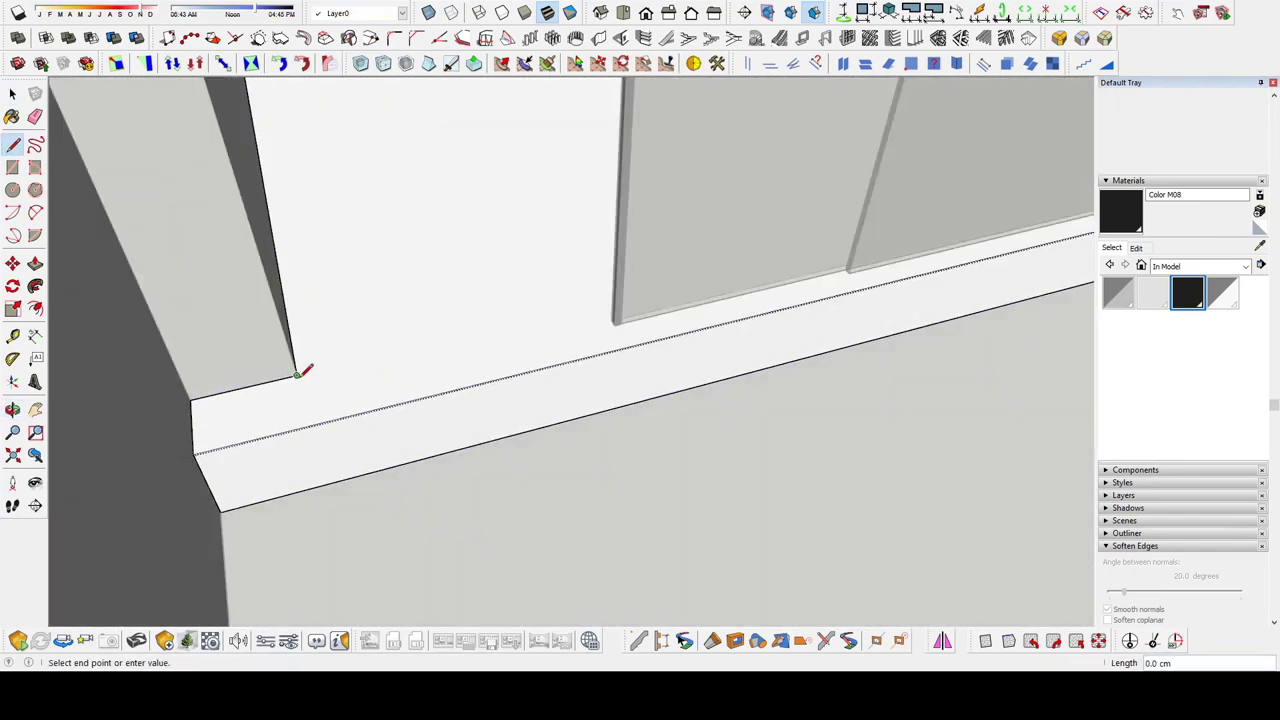
middle_click_drag(709, 277, 790, 258, "shift")
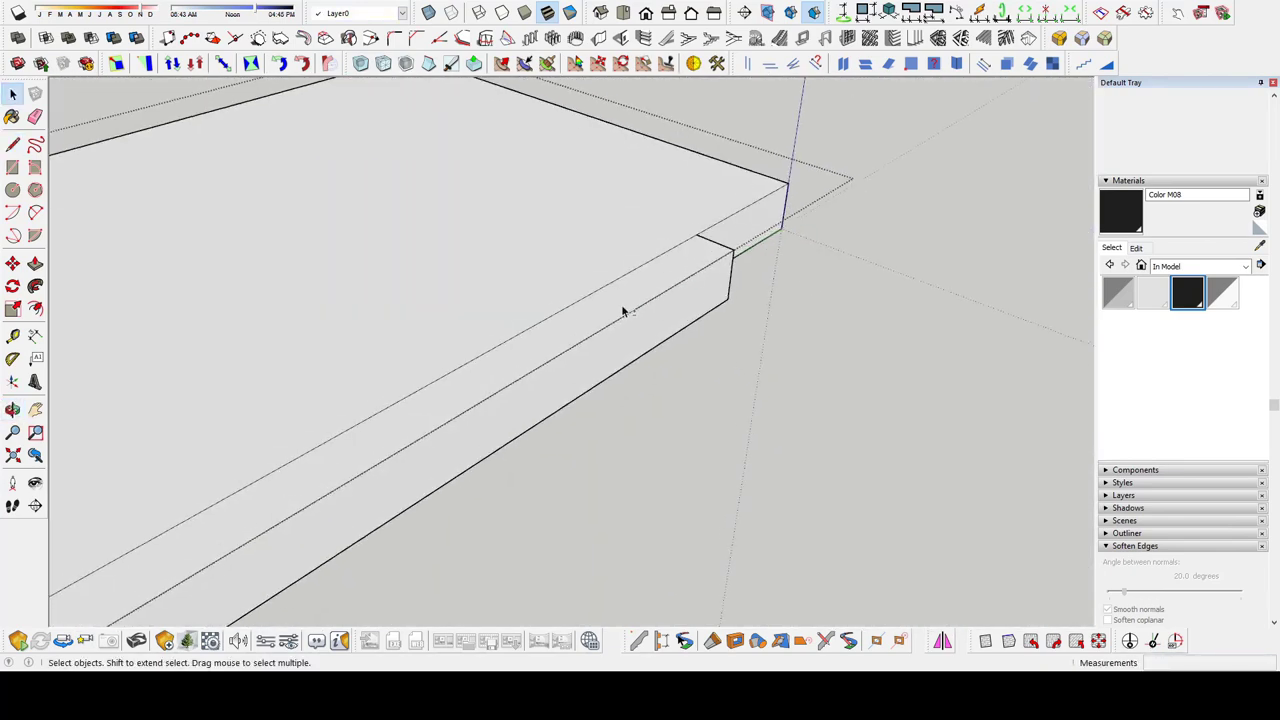
Offset an inner outline on the threshold top and push it down into a groove
mouse_move(549, 340)
middle_mouse_down()
mouse_move(597, 266)
mouse_move(471, 323)
mouse_move(517, 329)
mouse_move(414, 368)
middle_mouse_up()
key("p")
scroll(349, 390, "down", 2)
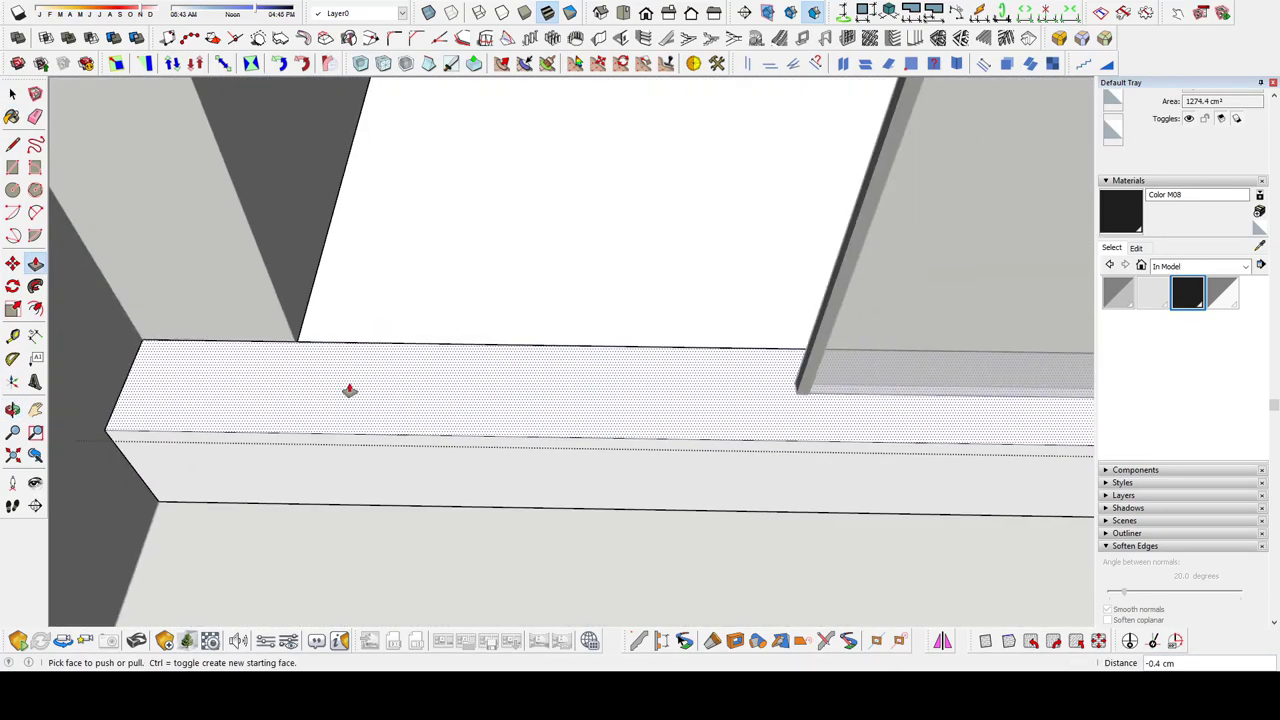
left_click(193, 401)
middle_click_drag(193, 401, 620, 259)
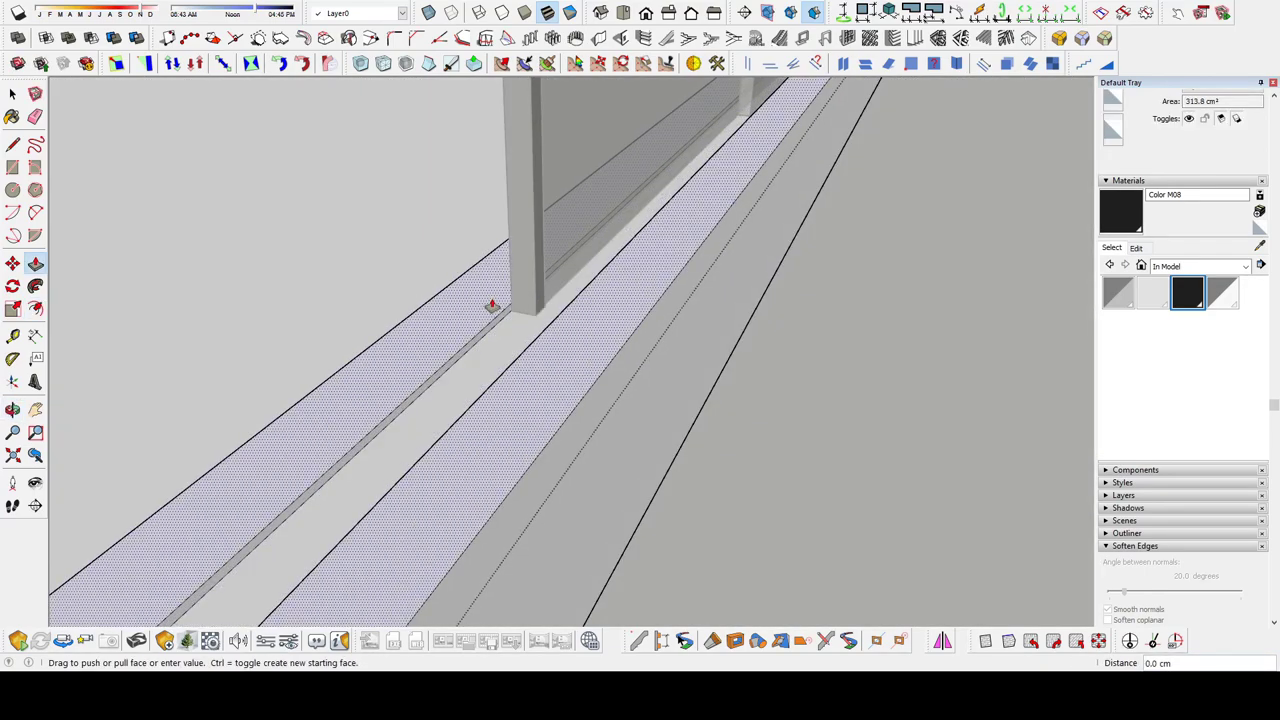
scroll(492, 306, "up", 5)
scroll(609, 329, "down", 2)
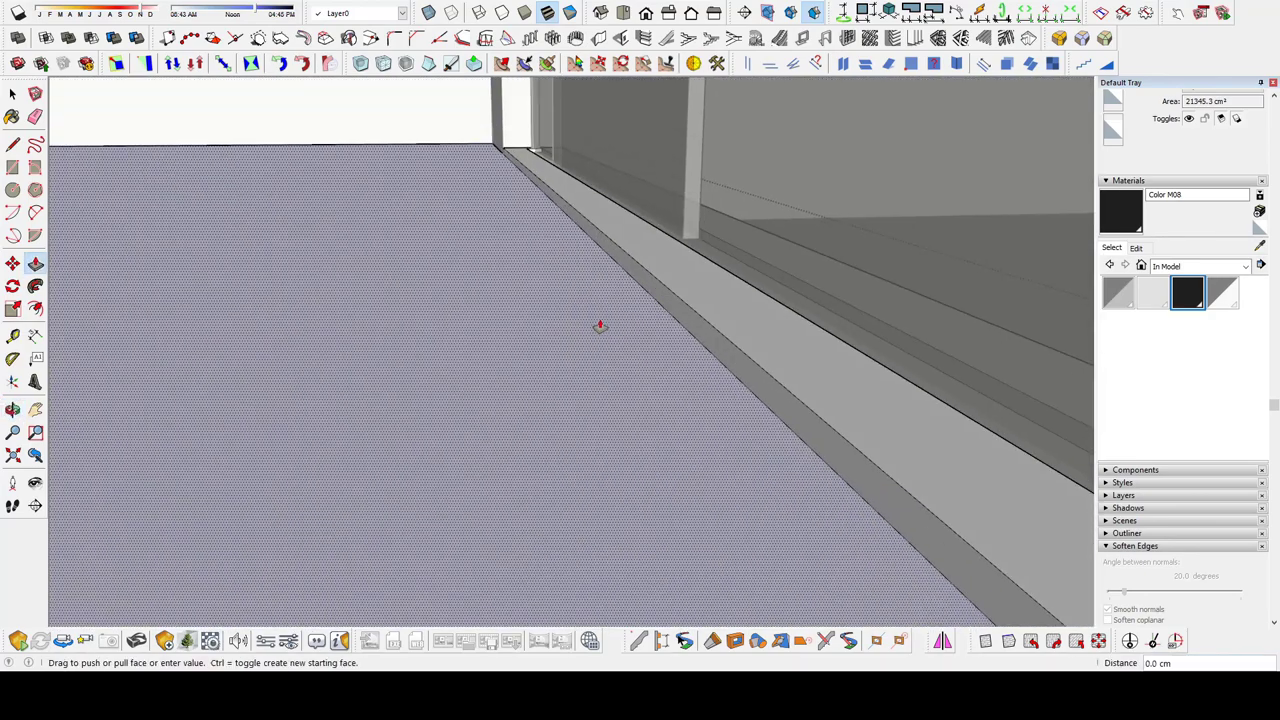
mouse_move(603, 313)
middle_mouse_down()
mouse_move(634, 257)
mouse_move(374, 346)
mouse_move(343, 423)
mouse_move(366, 279)
mouse_move(389, 330)
middle_mouse_up()
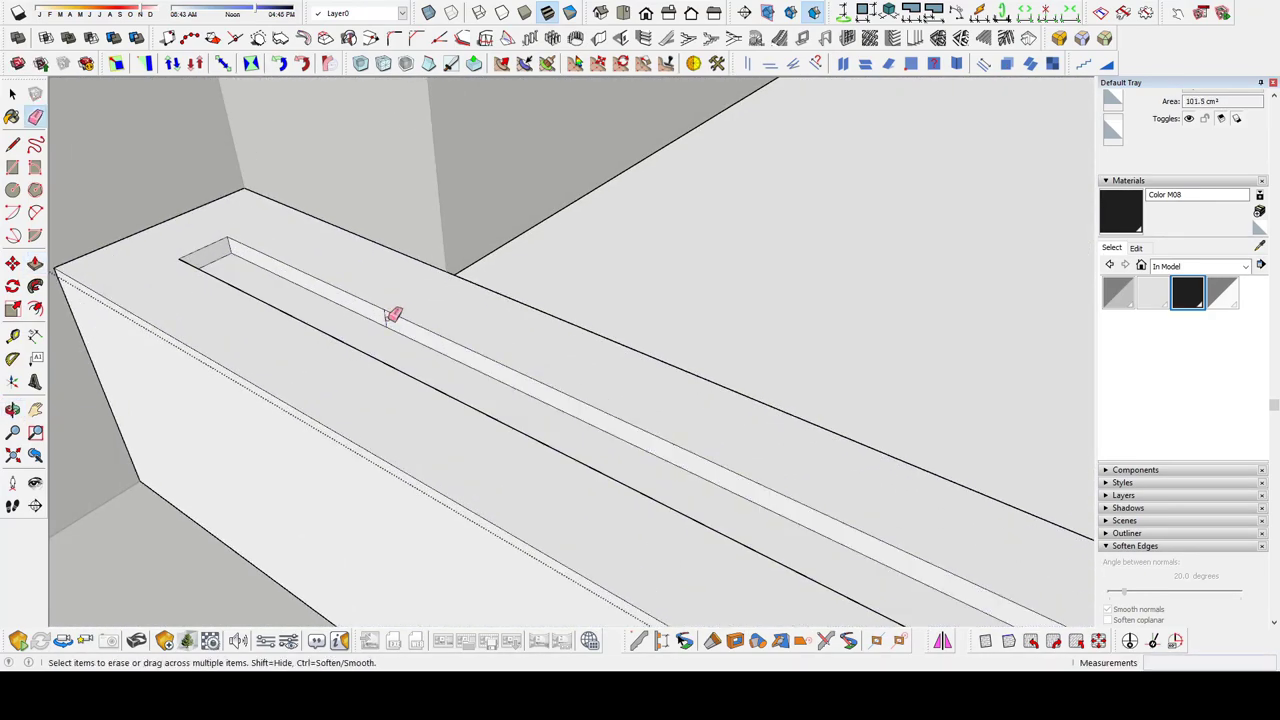
Select the glass panel and look closely along the threshold to its end
scroll(393, 316, "down", 3)
mouse_move(300, 366)
middle_mouse_down()
mouse_move(380, 289)
mouse_move(600, 409)
mouse_move(373, 421)
mouse_move(606, 330)
middle_mouse_up()
key("space")
scroll(600, 440, "up", 3)
left_click(600, 440)
key("m")
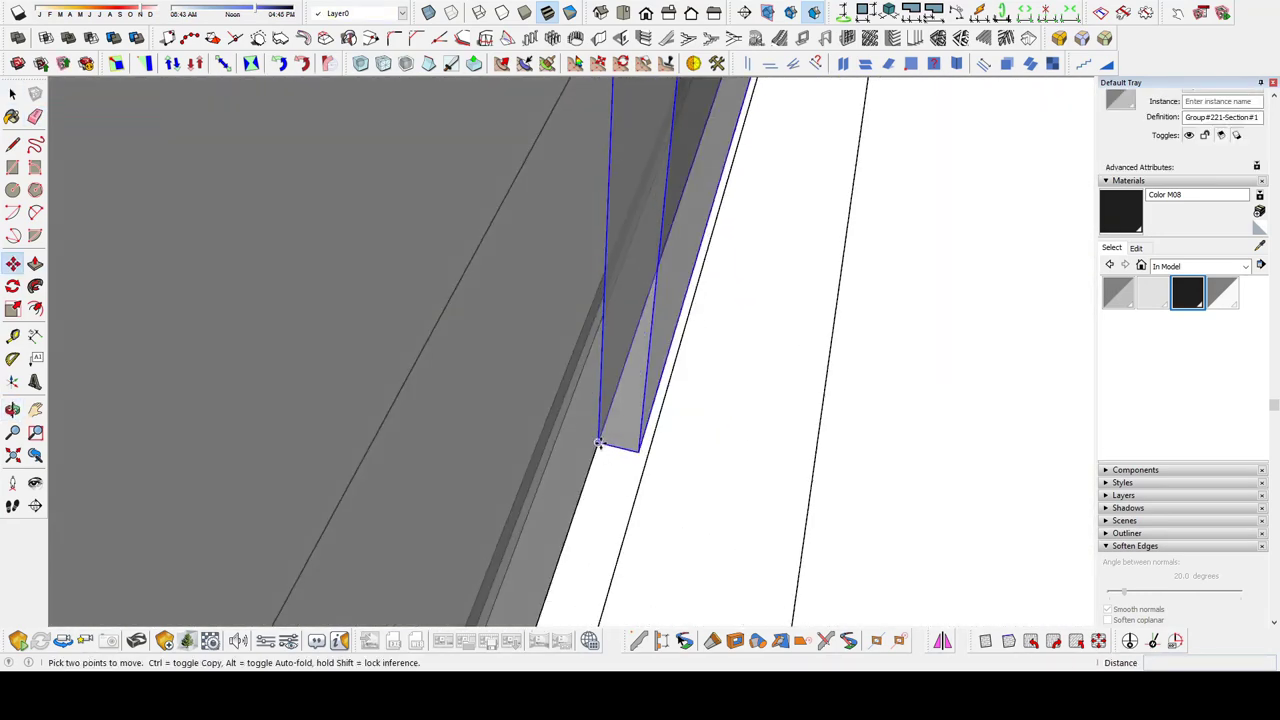
key("space")
mouse_move(607, 441)
middle_mouse_down()
mouse_move(489, 466)
mouse_move(650, 213)
middle_mouse_up()
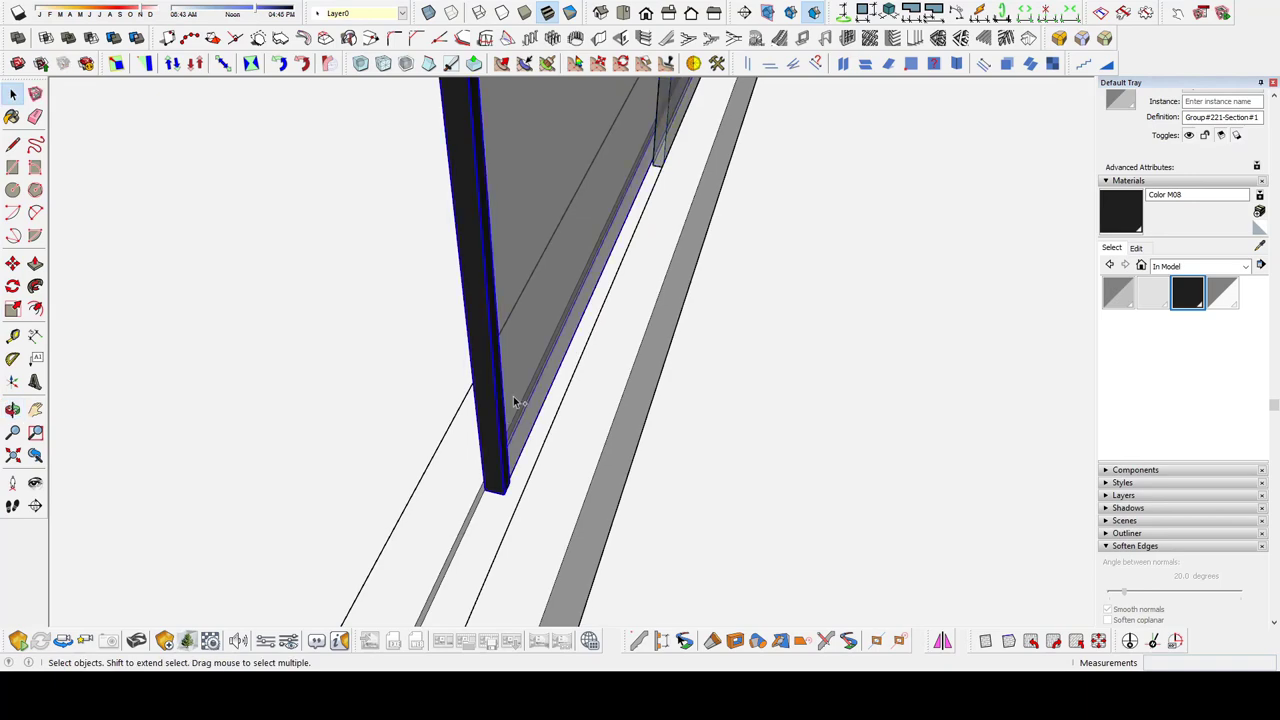
left_click(556, 383)
mouse_move(556, 383)
middle_mouse_down()
mouse_move(652, 259)
mouse_move(556, 383)
mouse_move(426, 366)
middle_mouse_up()
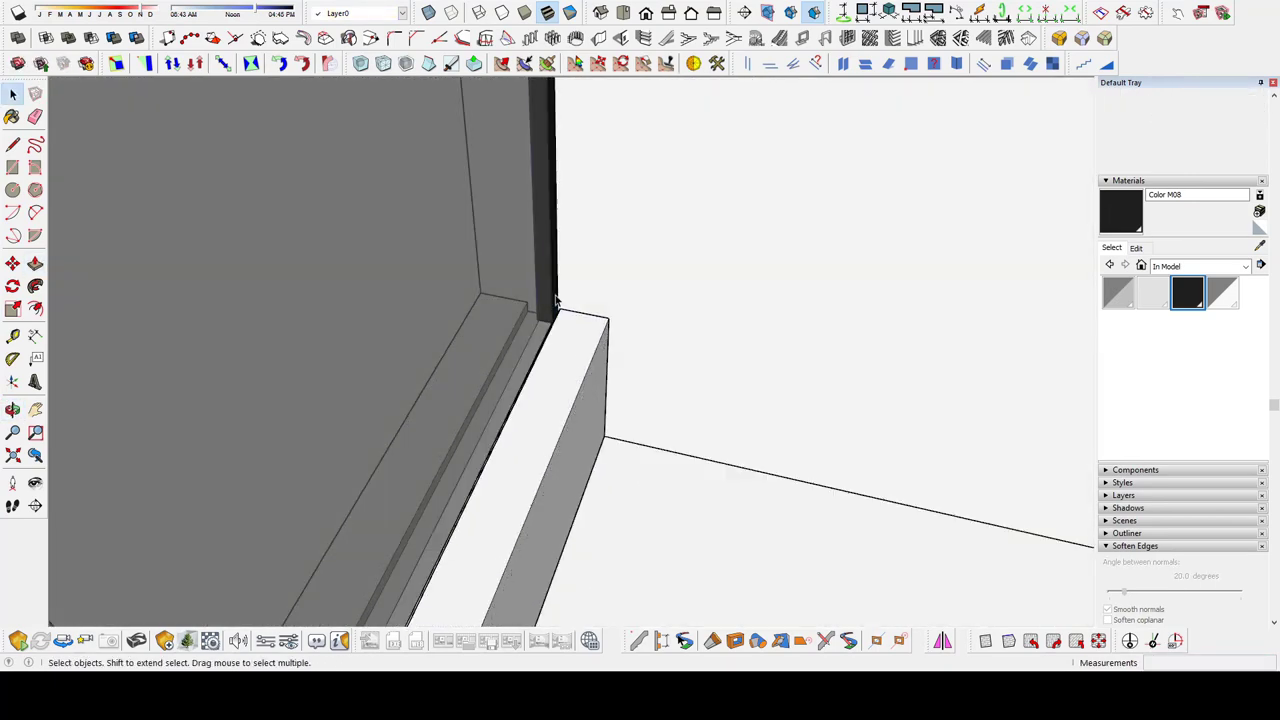
Lower the glass panel's bottom end down into the threshold groove
left_click(426, 366)
scroll(523, 380, "up", 3)
mouse_move(523, 380)
middle_mouse_down()
mouse_move(799, 135)
mouse_move(451, 448)
mouse_move(533, 372)
mouse_move(671, 337)
mouse_move(528, 394)
middle_mouse_up()
key("space")
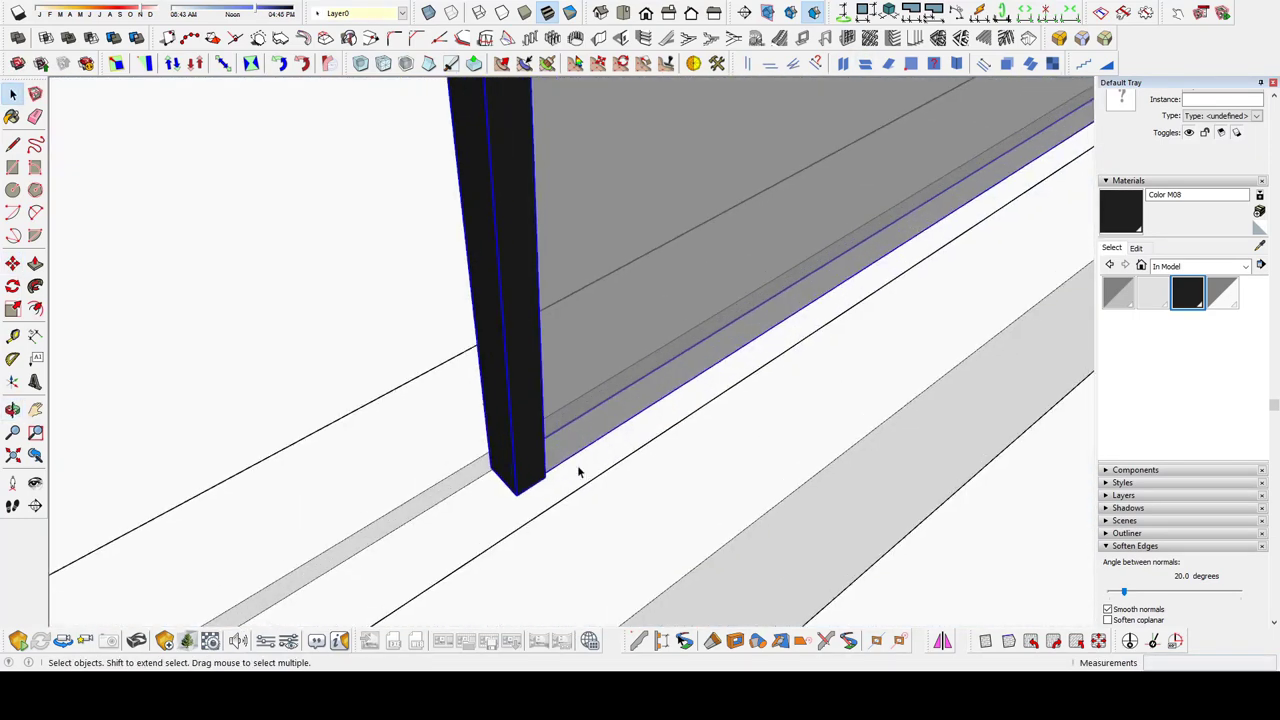
middle_click_drag(578, 472, 703, 521)
mouse_move(558, 533)
middle_mouse_down()
mouse_move(535, 525)
mouse_move(600, 486)
mouse_move(586, 420)
mouse_move(703, 323)
mouse_move(988, 200)
mouse_move(689, 297)
mouse_move(512, 334)
mouse_move(523, 345)
middle_mouse_up()
key("space")
Move into the room and view up toward the ceiling corner
scroll(600, 320, "down", 5)
scroll(523, 345, "up", 2)
scroll(549, 354, "up", 5)
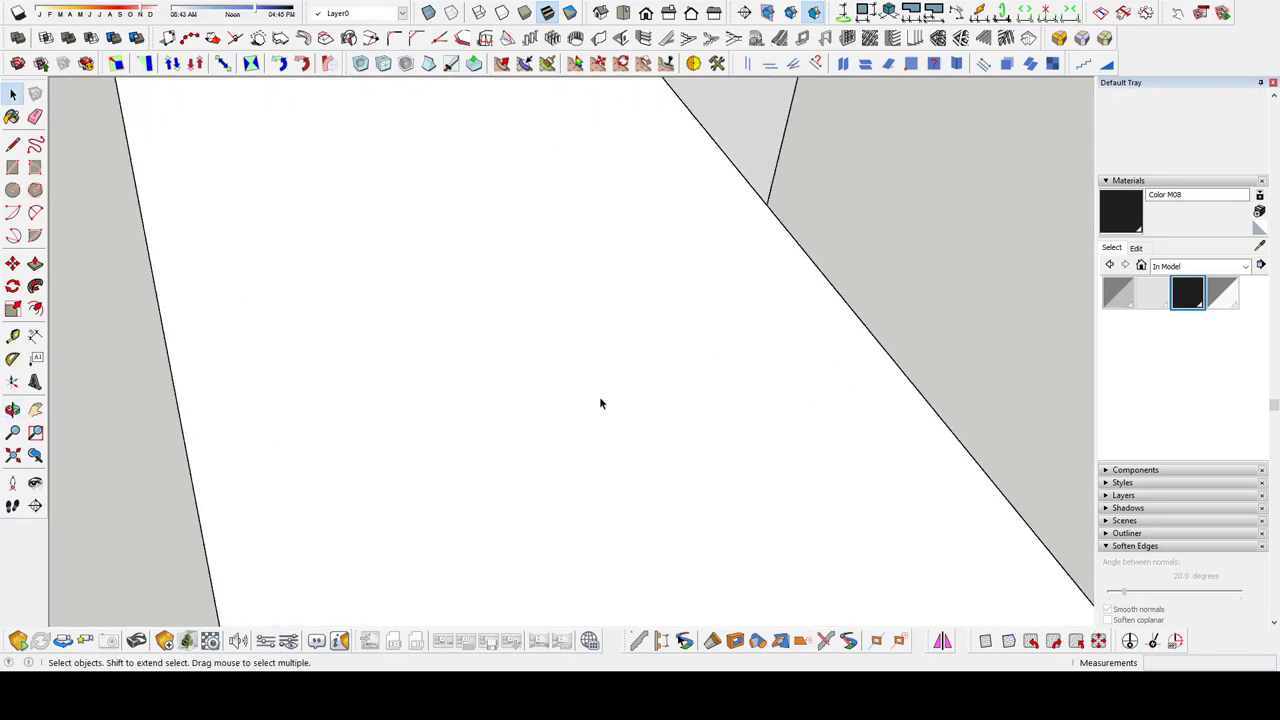
mouse_move(600, 400)
middle_mouse_down()
mouse_move(586, 157)
mouse_move(668, 598)
middle_mouse_up()
scroll(566, 323, "down", 3)
mouse_move(566, 323)
middle_mouse_down()
mouse_move(523, 383)
mouse_move(523, 371)
middle_mouse_up()
scroll(530, 382, "up", 1)
key("r")
mouse_move(366, 283)
middle_mouse_down()
mouse_move(406, 334)
mouse_move(889, 97)
middle_mouse_up()
Push/Pull the ceiling face out 12 cm, then extend it to 147.4 cm
key("p")
left_click_drag(788, 150, 863, 200)
mouse_move(863, 200)
middle_mouse_down()
mouse_move(589, 329)
mouse_move(593, 303)
middle_mouse_up()
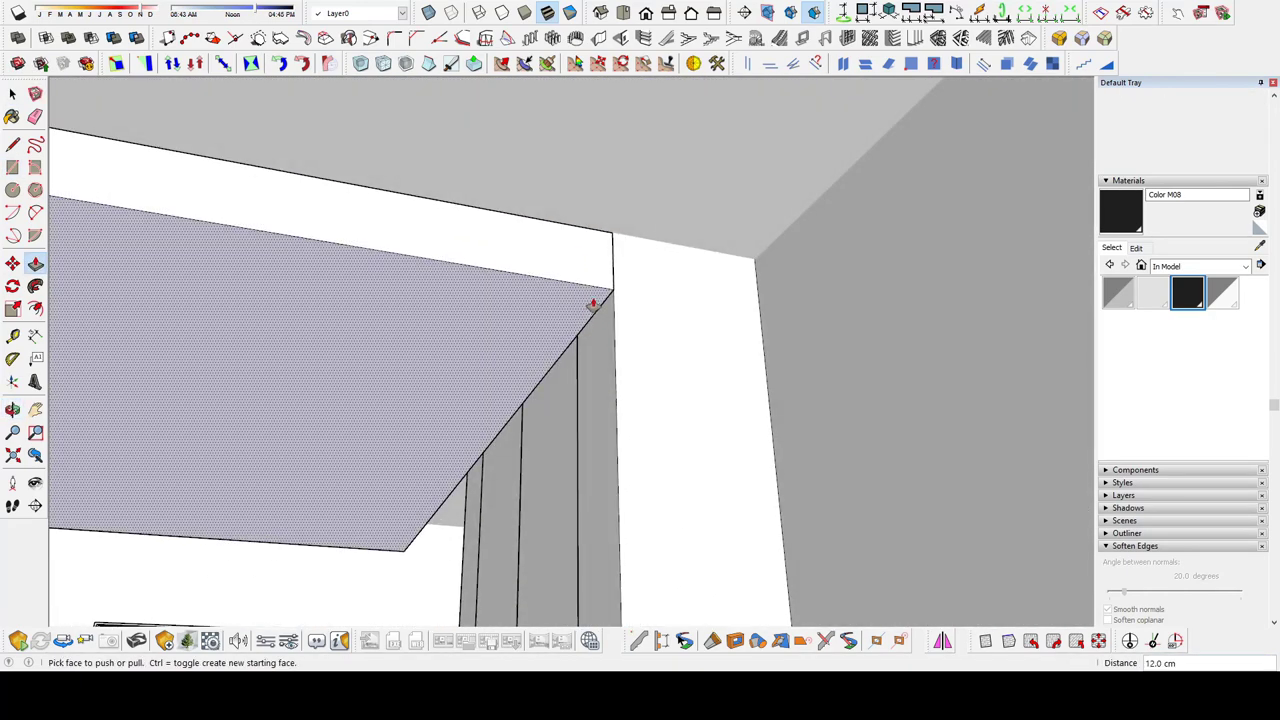
mouse_move(593, 303)
left_mouse_down()
mouse_move(829, 191)
mouse_move(846, 422)
left_mouse_up()
left_click(900, 537)
mouse_move(900, 537)
middle_mouse_down()
mouse_move(608, 364)
mouse_move(586, 437)
mouse_move(409, 220)
mouse_move(457, 186)
mouse_move(578, 295)
mouse_move(563, 386)
mouse_move(486, 306)
mouse_move(481, 349)
mouse_move(371, 257)
mouse_move(429, 291)
mouse_move(416, 314)
middle_mouse_up()
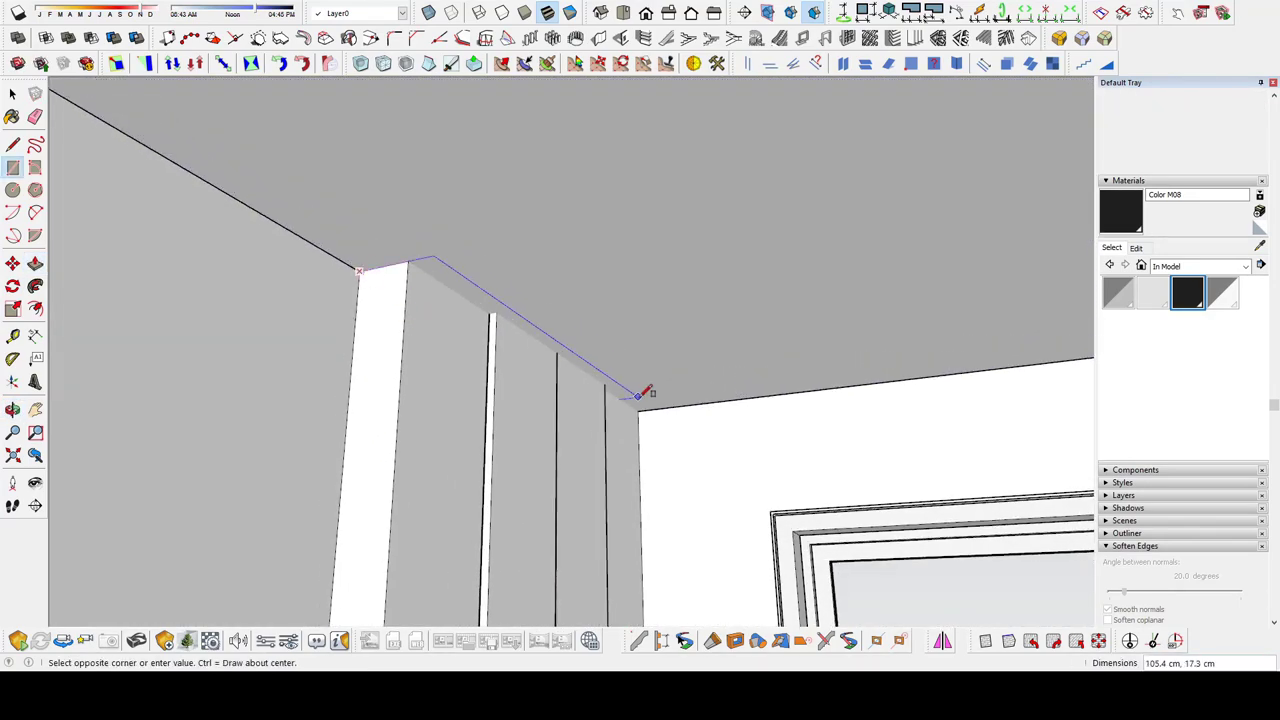
Close the rectangle above the cabinets and stretch the cabinet door up to the ceiling
left_click(631, 351)
mouse_move(631, 351)
middle_mouse_down()
mouse_move(617, 354)
mouse_move(537, 274)
mouse_move(697, 471)
mouse_move(557, 406)
middle_mouse_up()
left_click(530, 300)
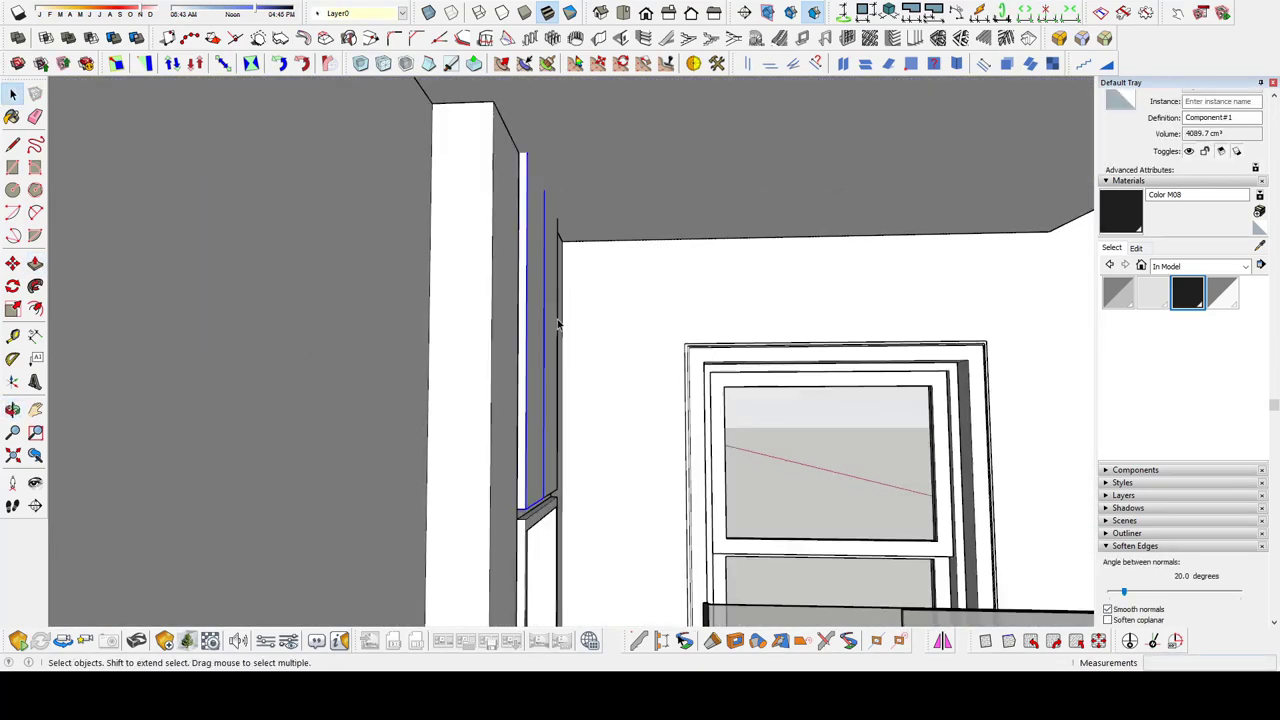
scroll(547, 265, "up", 2)
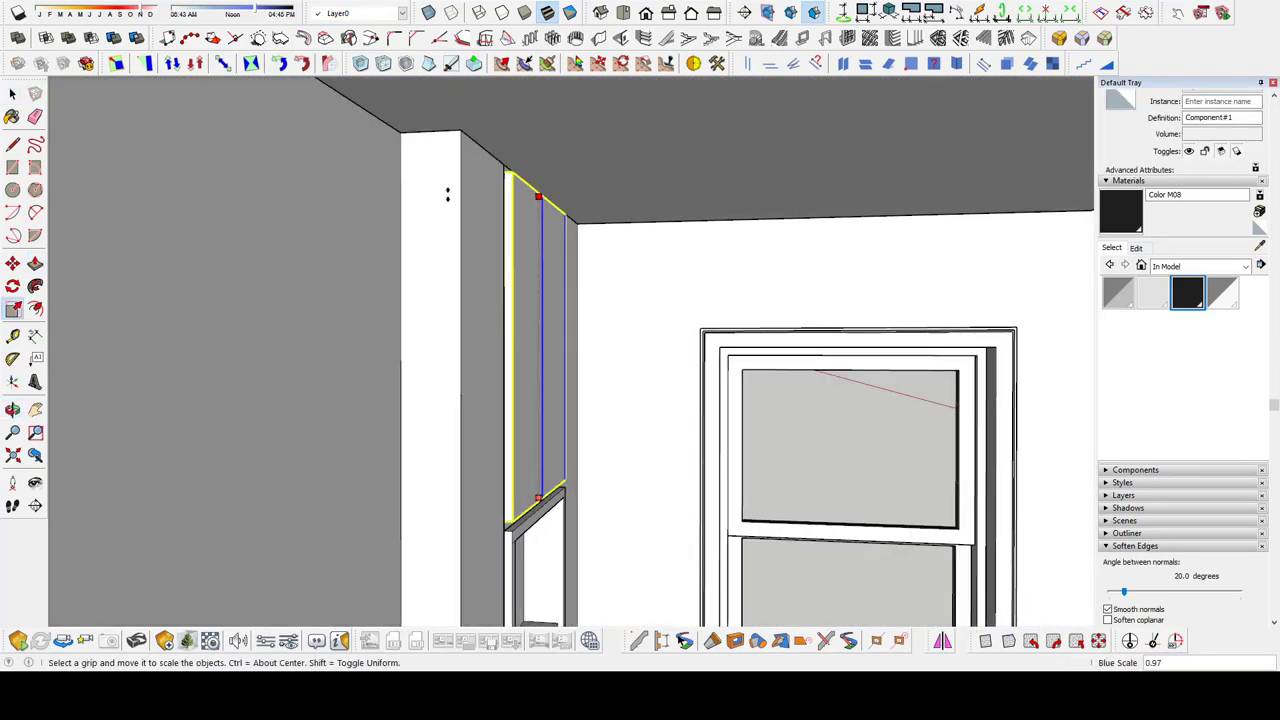
mouse_move(501, 229)
middle_mouse_down()
mouse_move(717, 266)
mouse_move(594, 257)
mouse_move(487, 222)
mouse_move(289, 254)
mouse_move(672, 237)
middle_mouse_up()
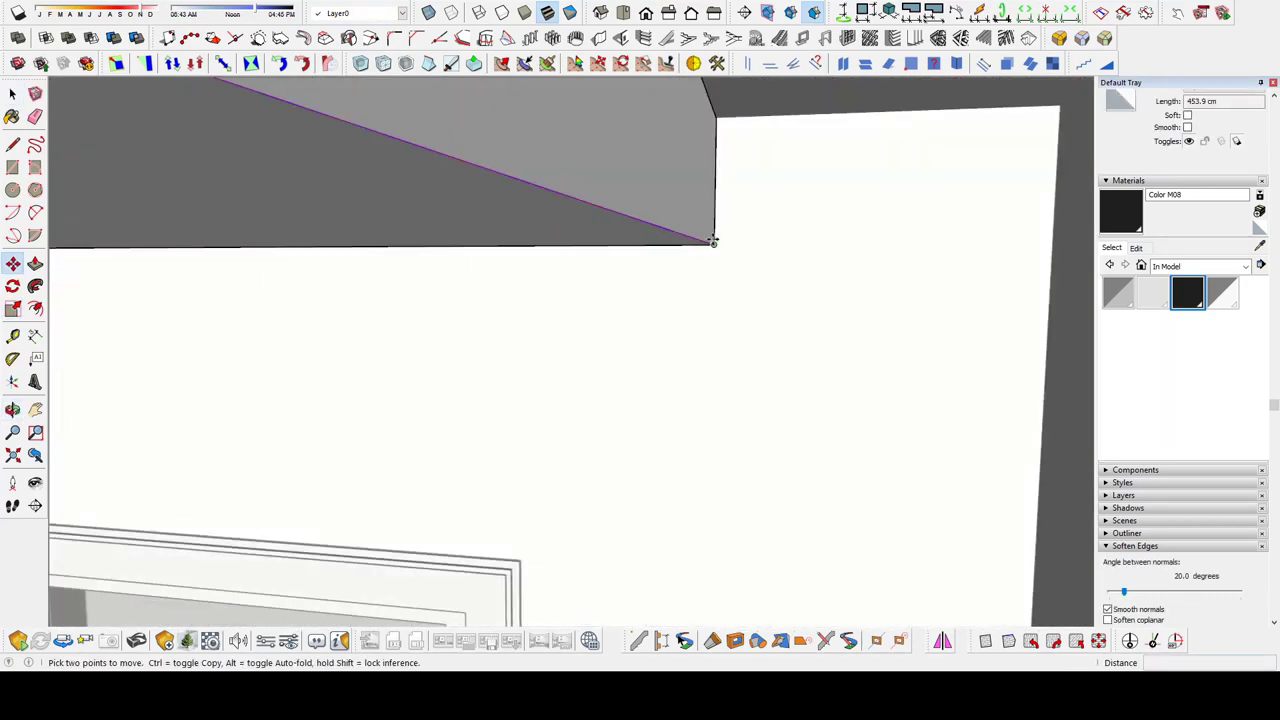
Copy the ceiling edge with Ctrl and pull the triangular gap face closed
key("ctrl")
left_click(713, 241)
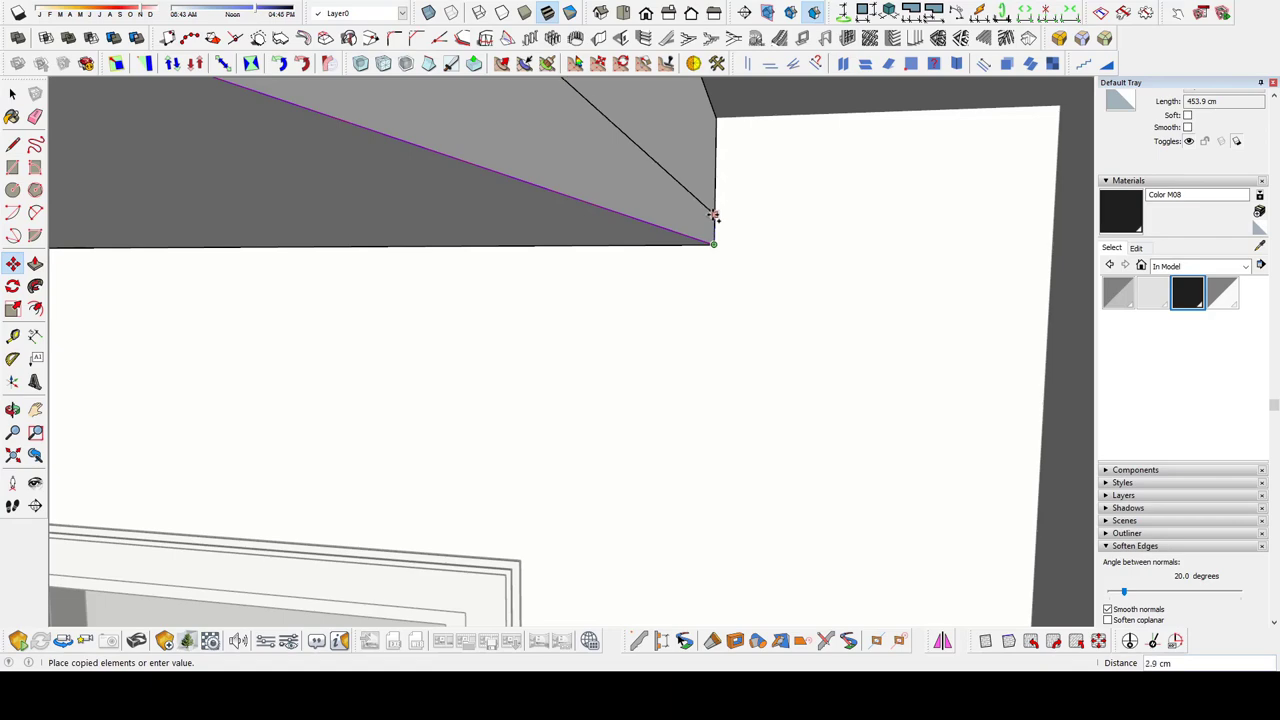
left_click(706, 220)
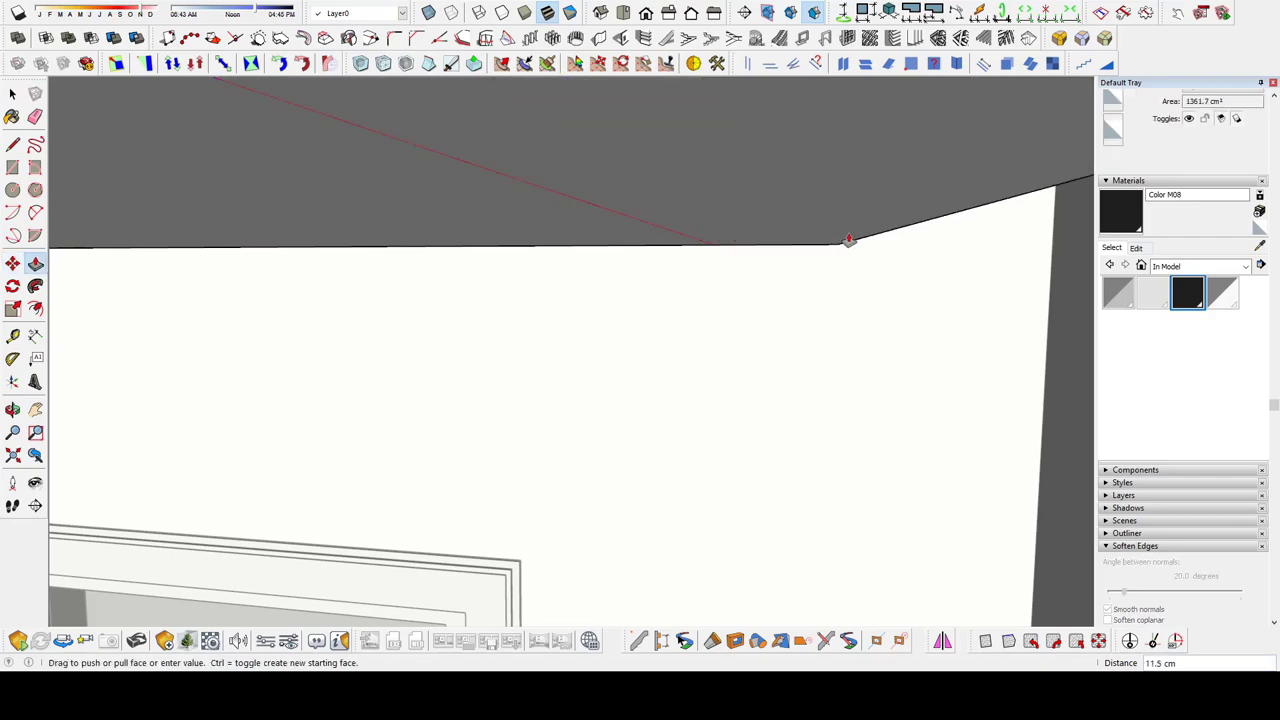
mouse_move(834, 207)
middle_mouse_down()
mouse_move(571, 457)
mouse_move(551, 289)
mouse_move(476, 261)
mouse_move(438, 226)
mouse_move(543, 177)
mouse_move(507, 270)
middle_mouse_up()
Select the cabinet door component and check the 3 cm strip along the cabinet tops
left_click(507, 270)
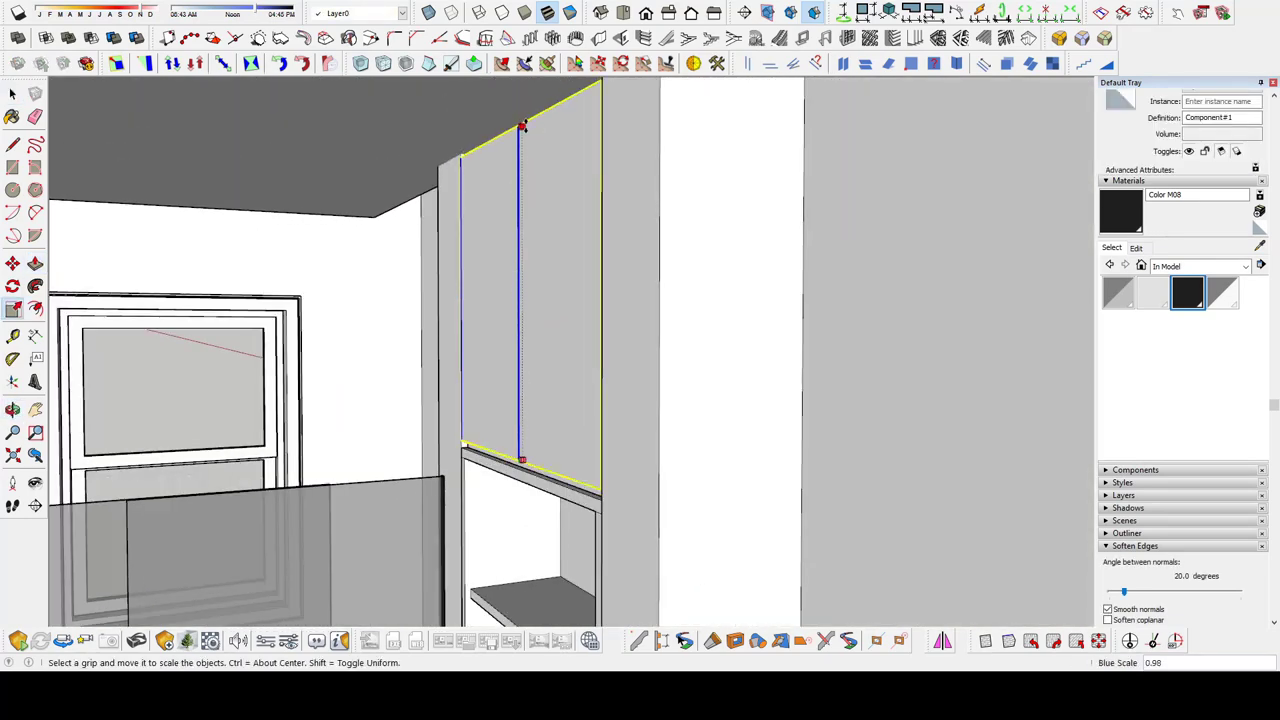
scroll(523, 354, "up", 3)
scroll(589, 257, "up", 3)
scroll(615, 337, "up", 3)
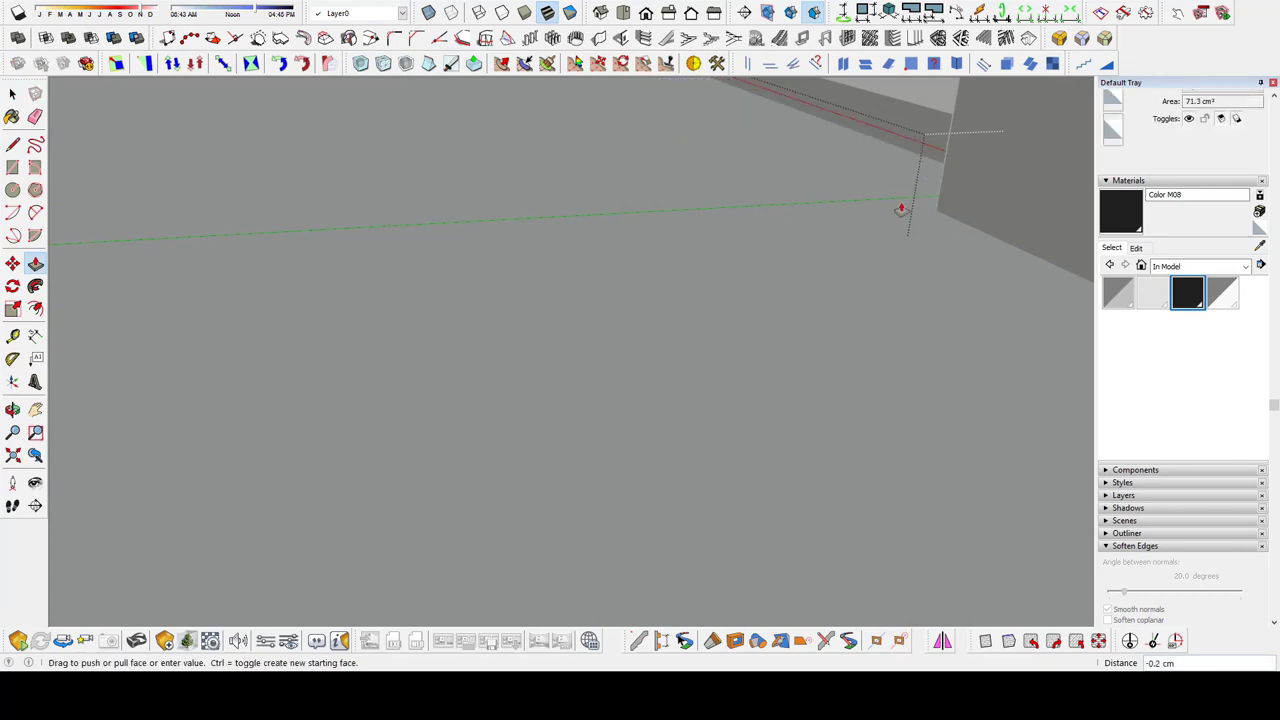
key("space")
scroll(757, 357, "down", 3)
scroll(700, 223, "down", 3)
scroll(726, 171, "down", 2)
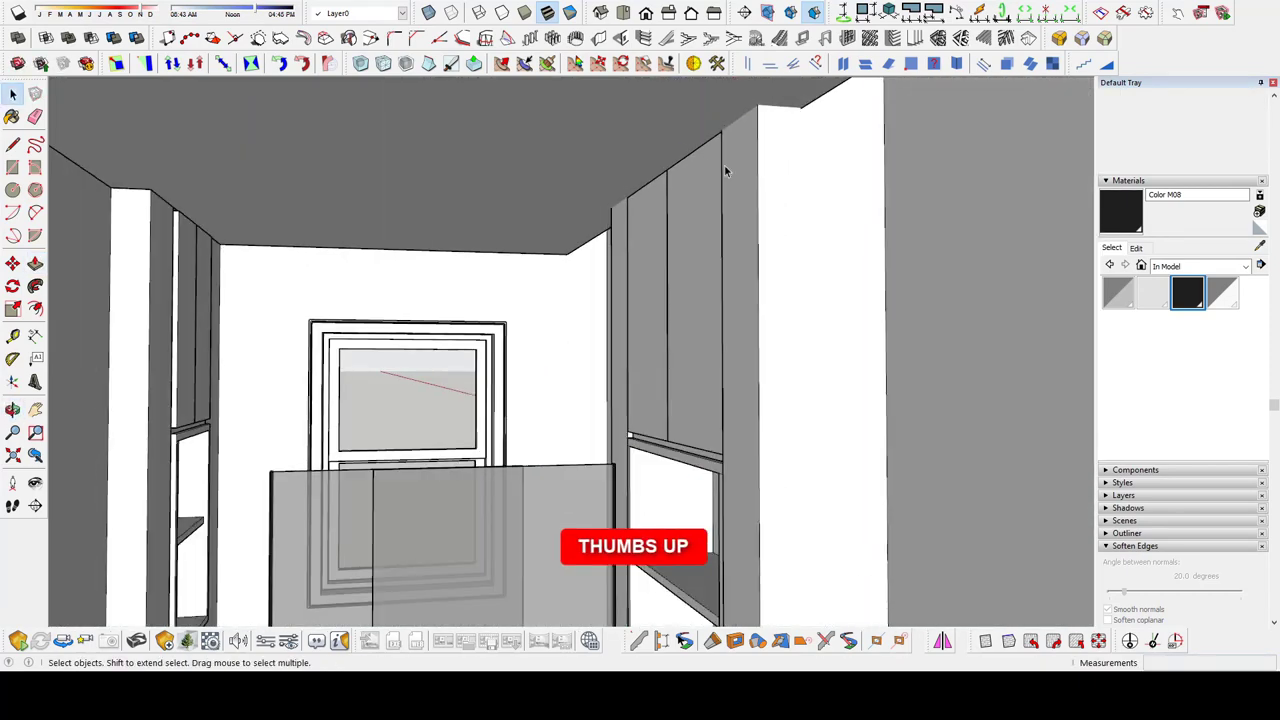
scroll(726, 171, "up", 3)
scroll(727, 225, "up", 2)
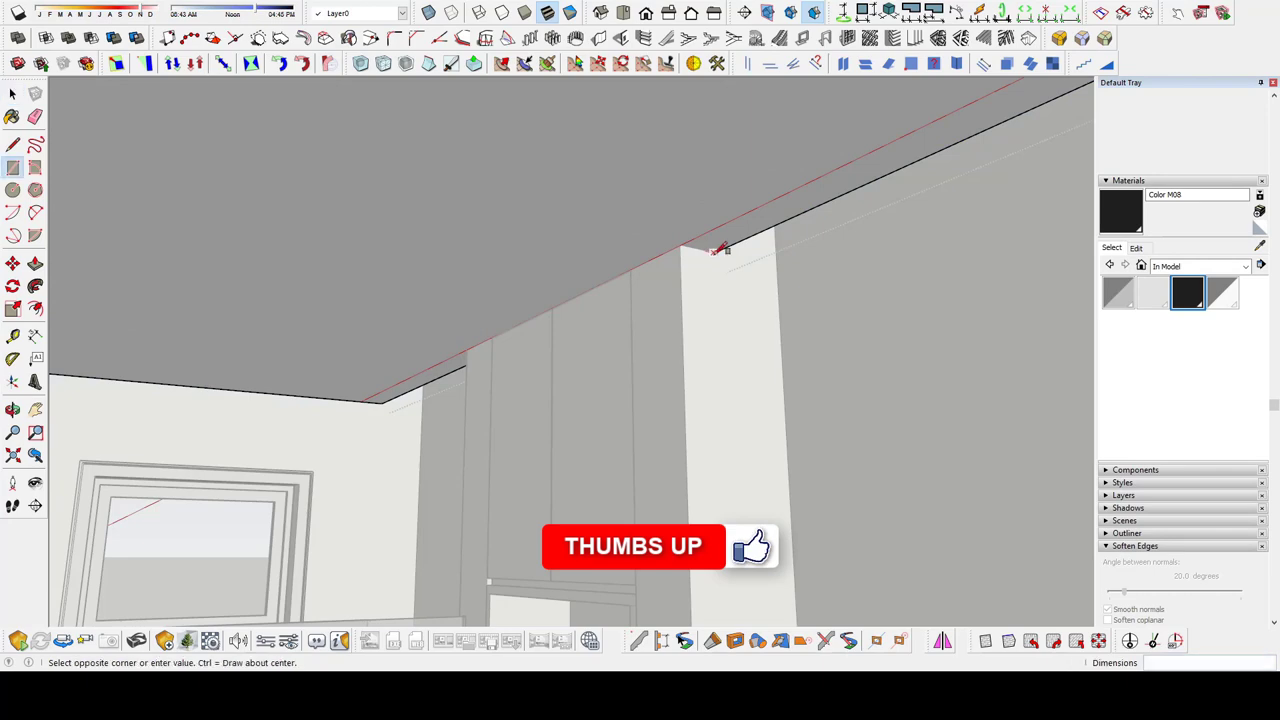
mouse_move(478, 343)
middle_mouse_down()
mouse_move(197, 340)
mouse_move(482, 266)
mouse_move(466, 379)
middle_mouse_up()
scroll(537, 391, "down", 2)
scroll(537, 391, "down", 5)
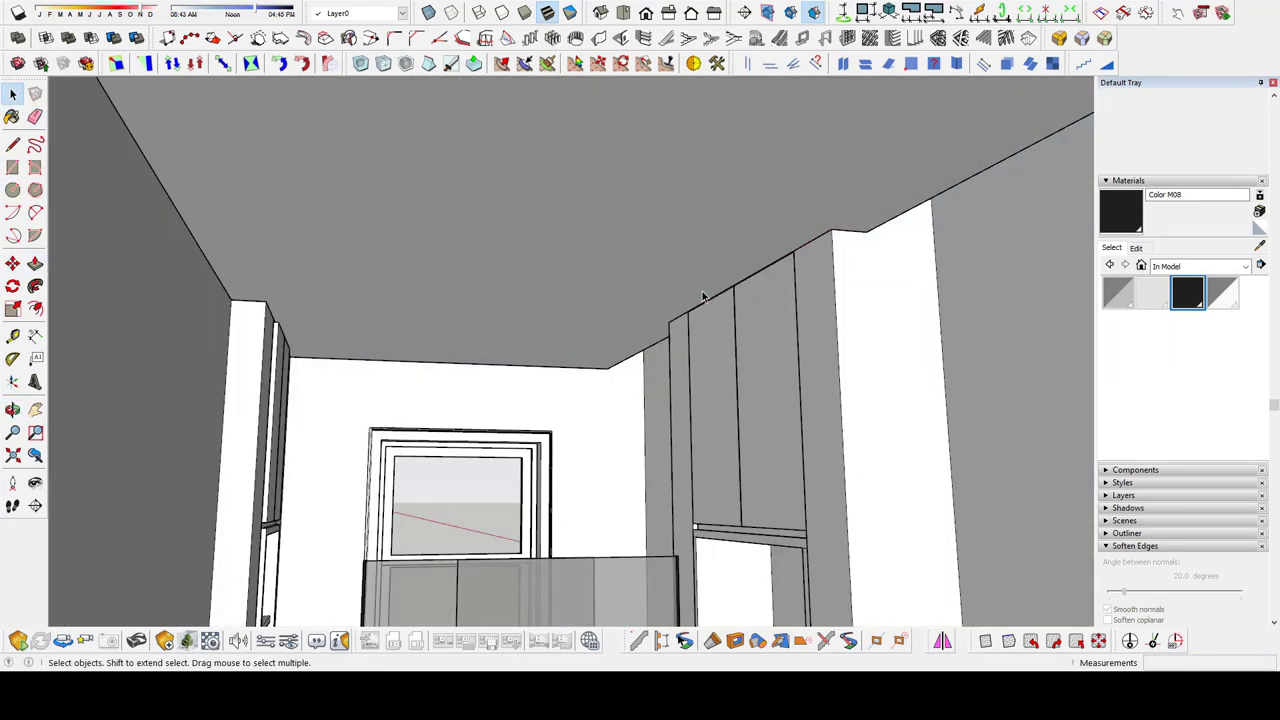
mouse_move(429, 334)
middle_mouse_down("shift")
mouse_move(584, 194)
mouse_move(568, 238)
middle_mouse_up("shift")
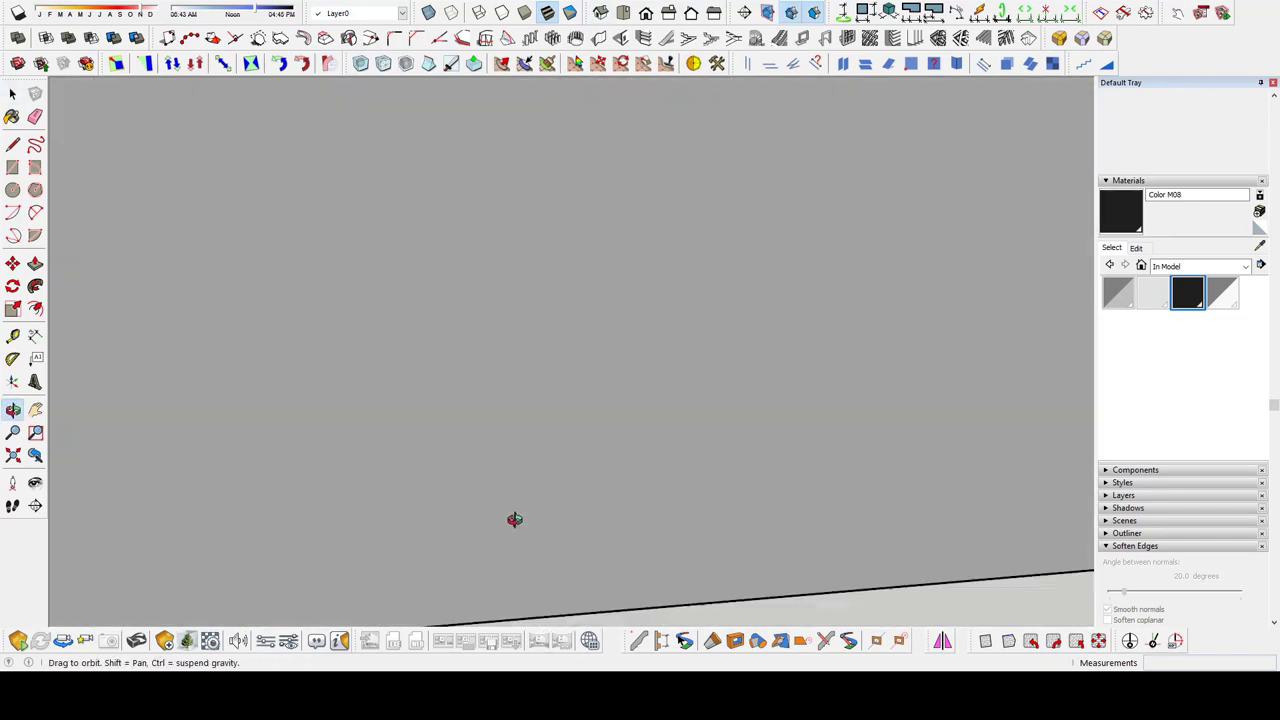
Draw a 184.1 × 30 cm rectangle on the floor from the back wall corner
mouse_move(514, 520)
middle_mouse_down()
mouse_move(526, 484)
mouse_move(633, 409)
middle_mouse_up()
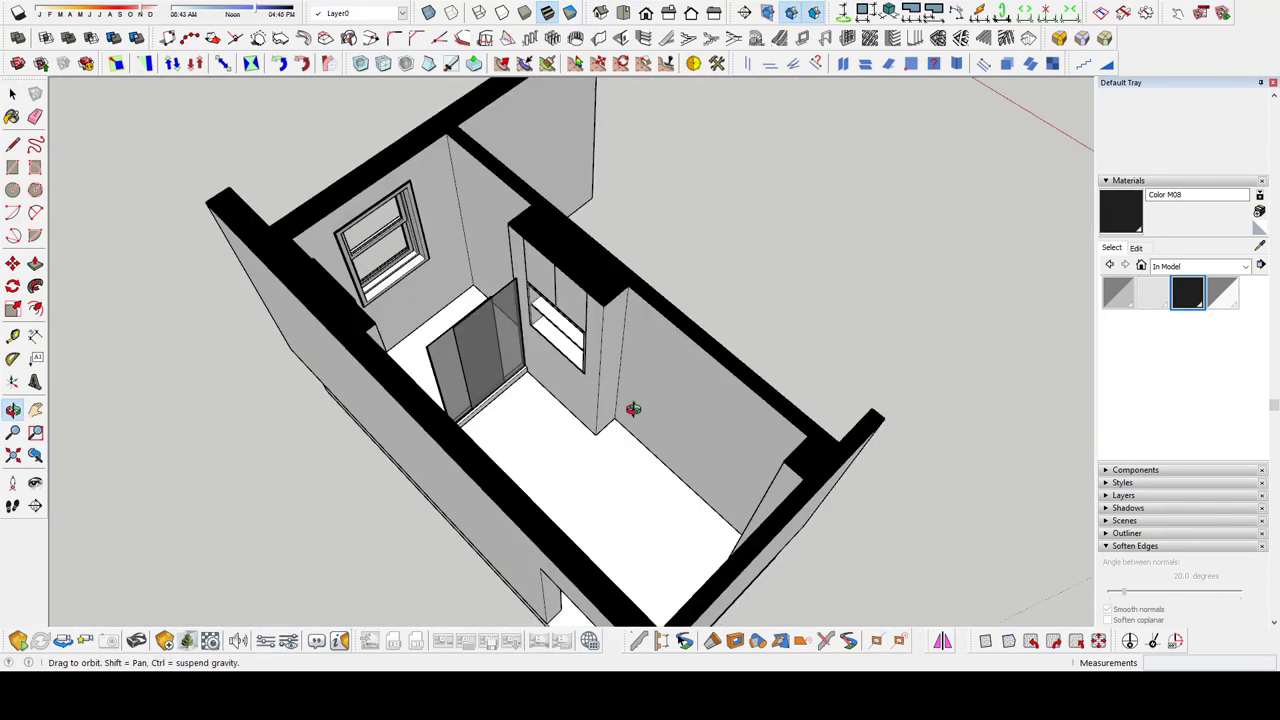
key("space")
scroll(633, 409, "up", 3)
scroll(767, 332, "up", 3)
scroll(767, 332, "up", 2)
key("r")
left_click(449, 345)
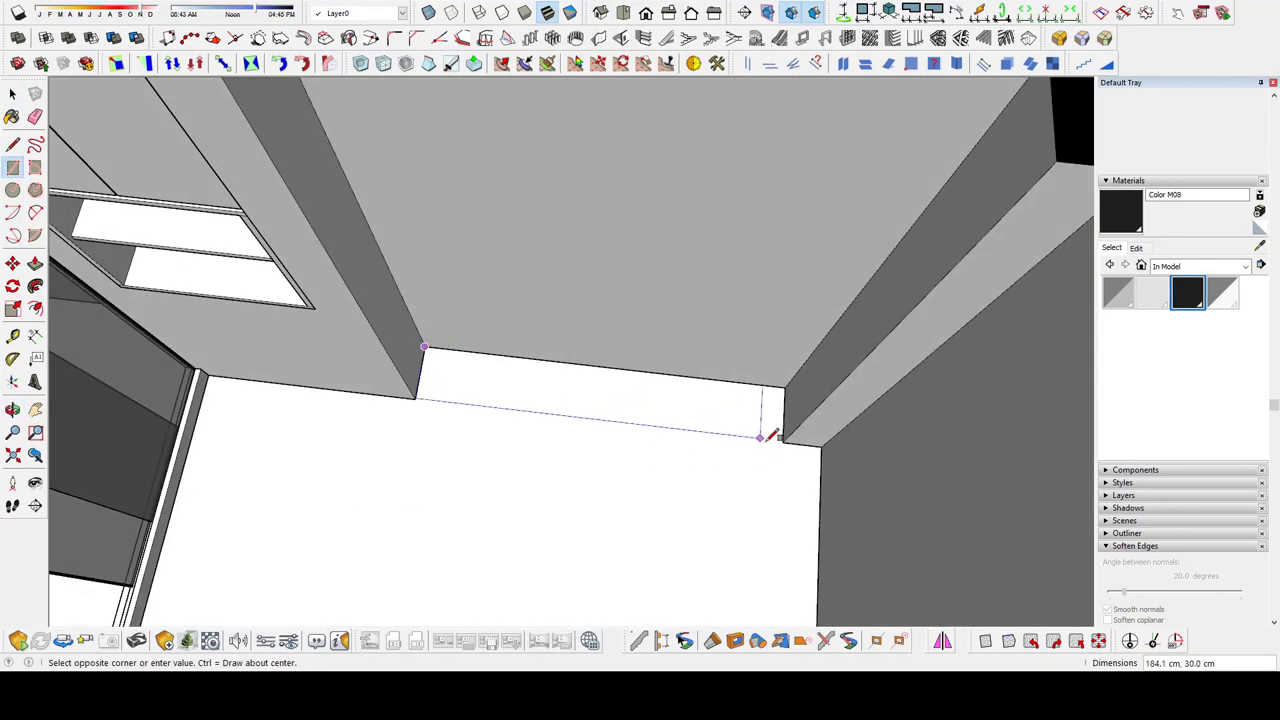
left_click(788, 480)
Push/Pull the rectangle up about 40 cm into a box
key("p")
middle_click_drag(788, 480, 729, 384)
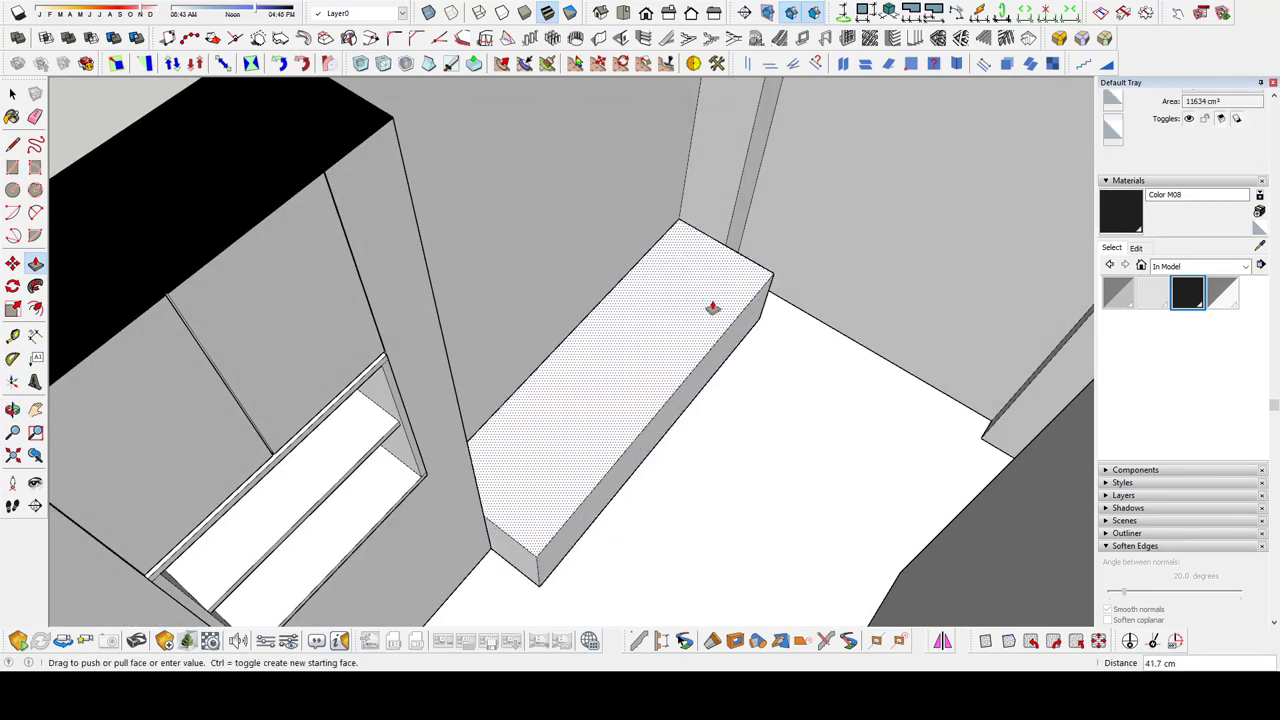
left_click(712, 308)
mouse_move(712, 308)
middle_mouse_down()
mouse_move(700, 420)
mouse_move(654, 251)
mouse_move(511, 223)
mouse_move(554, 224)
mouse_move(304, 655)
middle_mouse_up()
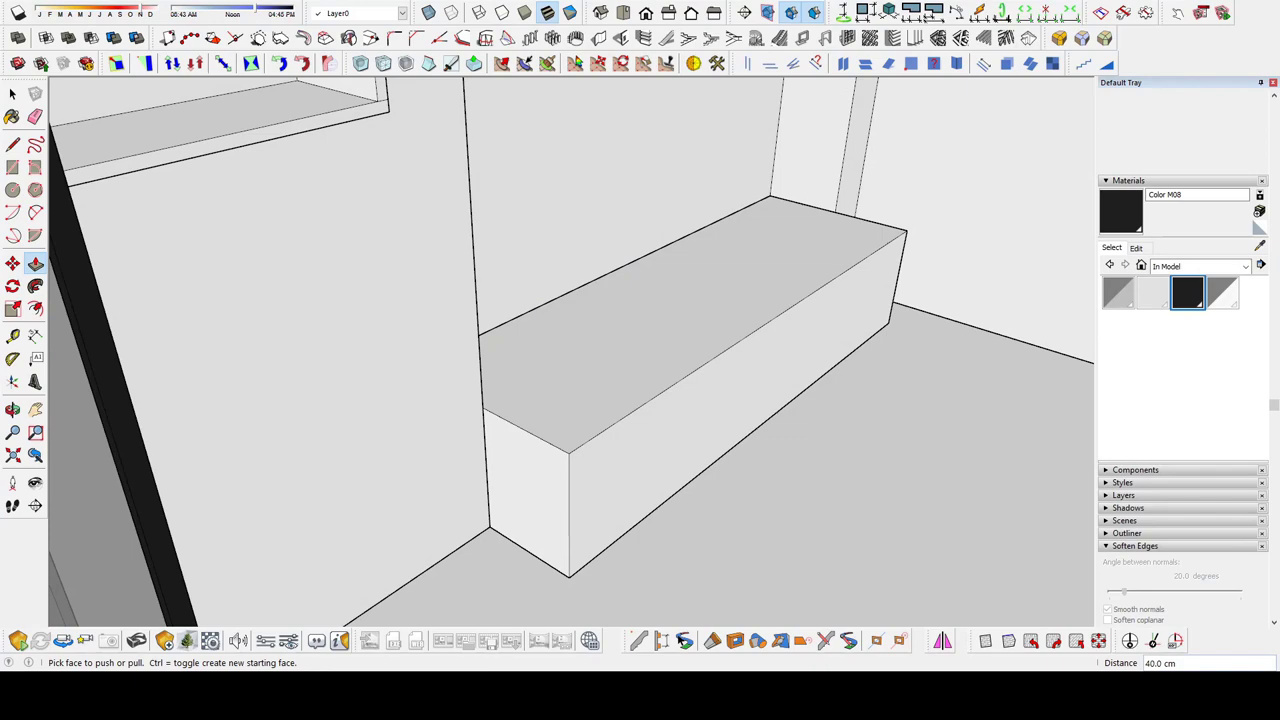
Group the whole box and lift it up off the floor
key("space")
triple_click(714, 328)
key("ctrl+g")
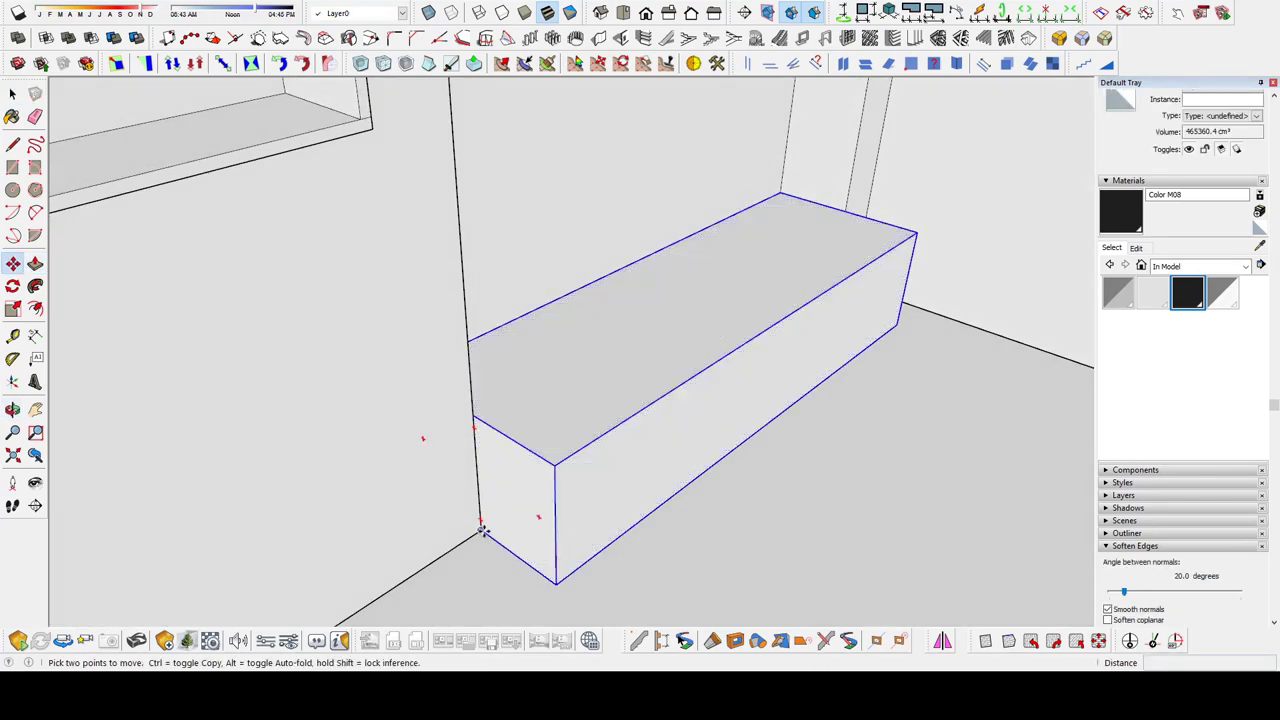
left_click(482, 530)
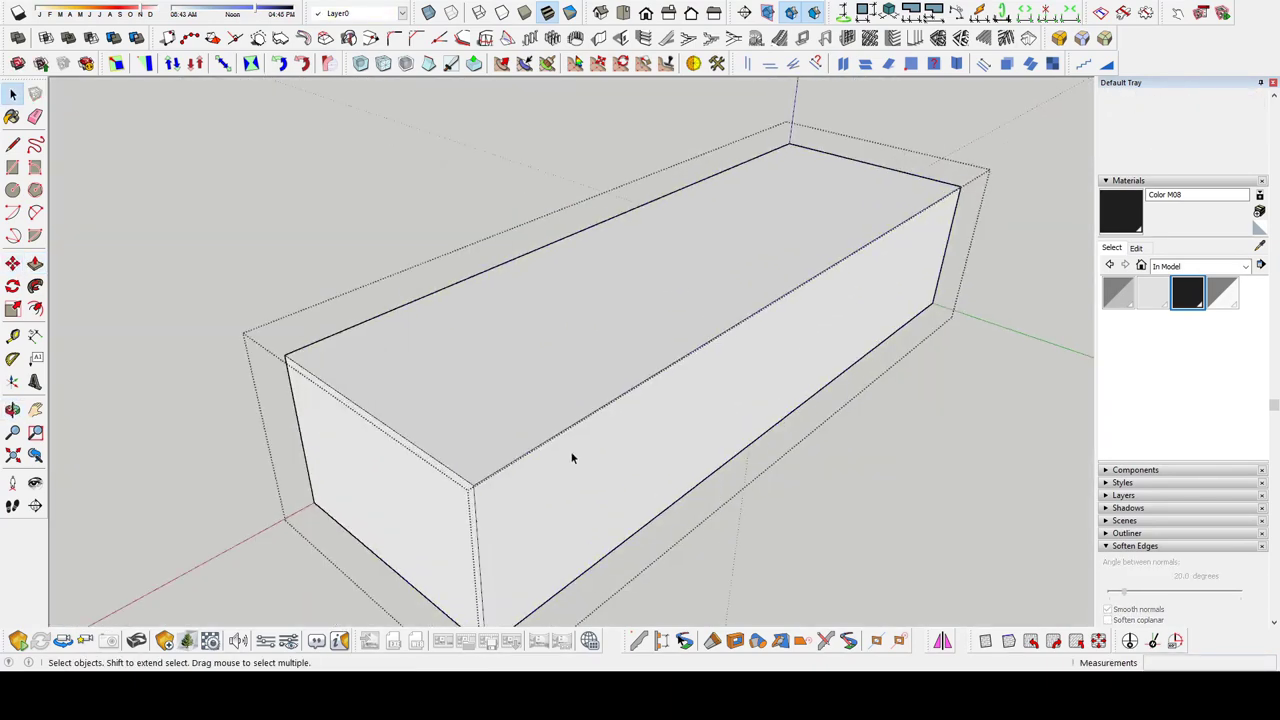
Open the vanity group for editing and adjust its faces with Push/Pull
left_click(530, 360)
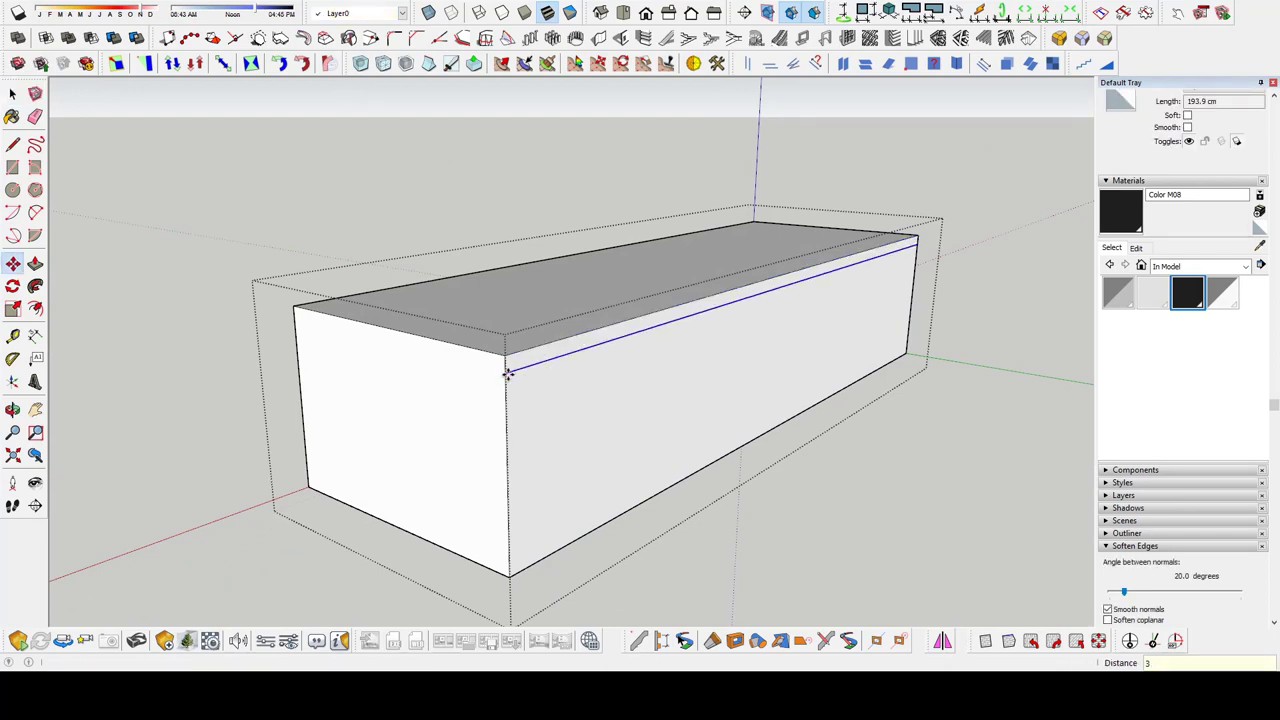
scroll(507, 373, "up", 1)
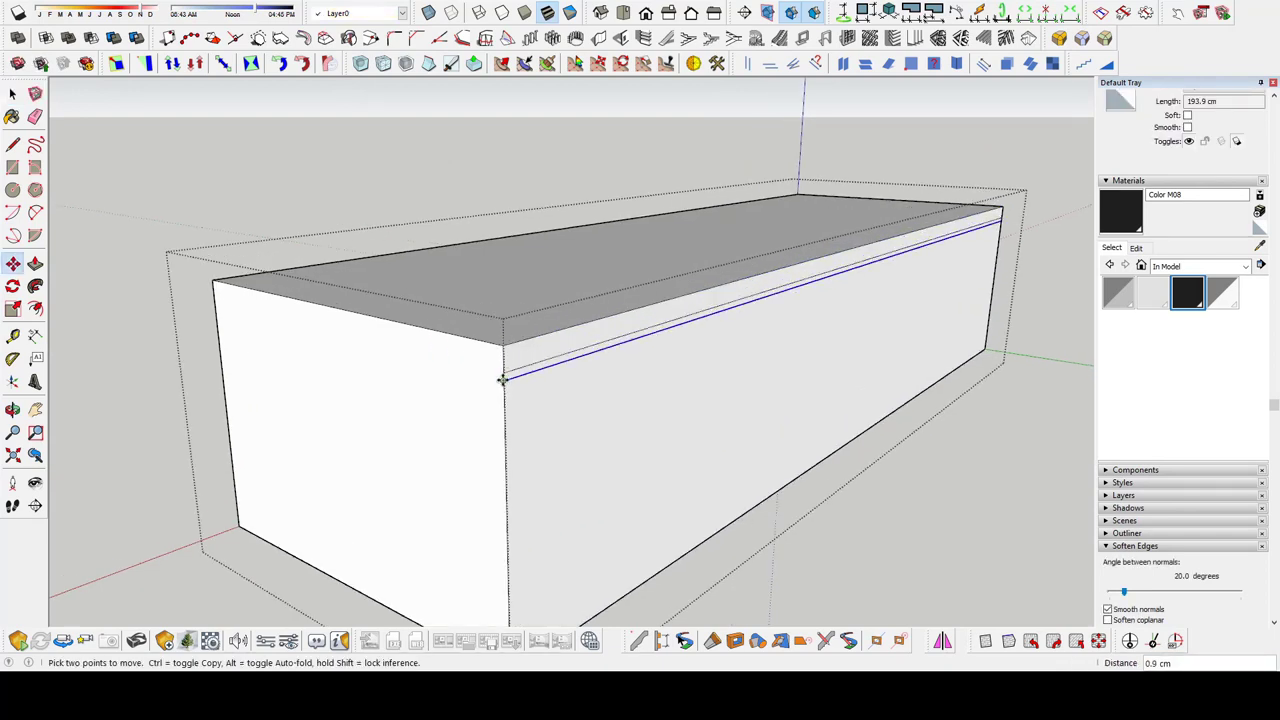
key("p")
scroll(575, 305, "up", 2)
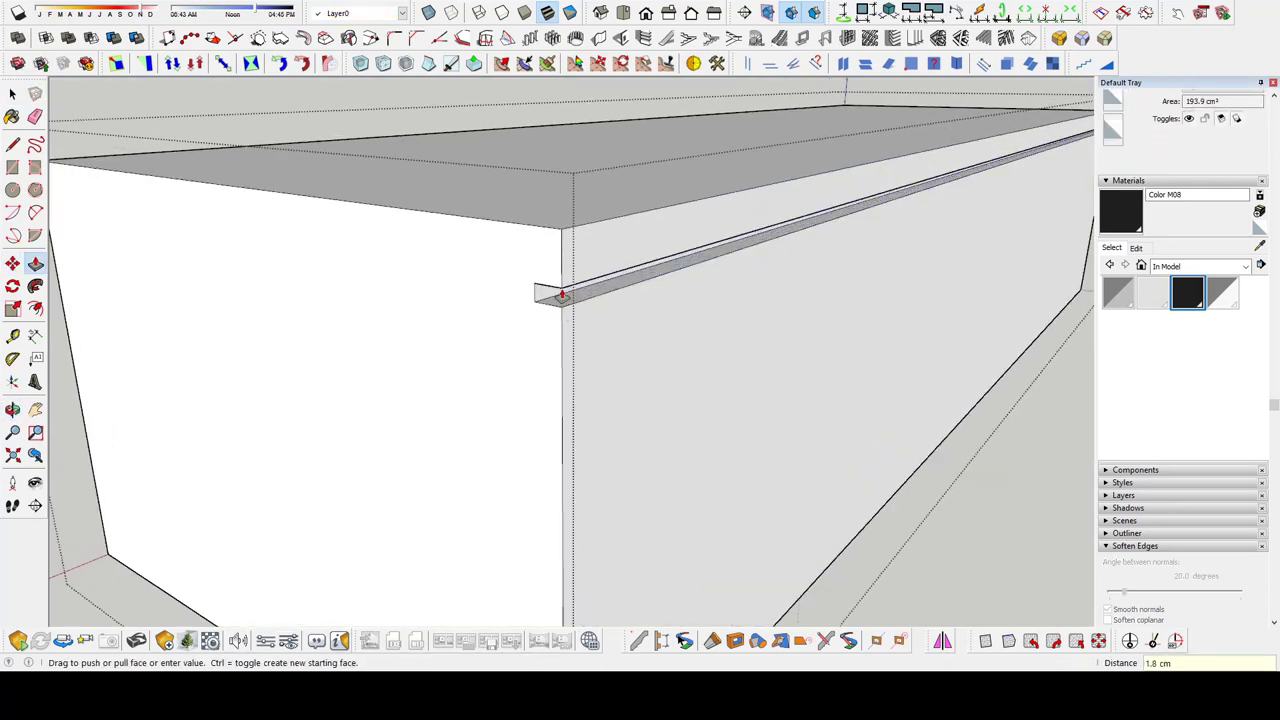
scroll(562, 295, "down", 3)
Draw a line down the cabinet front to split the drawer fronts, erasing stray edges
key("l")
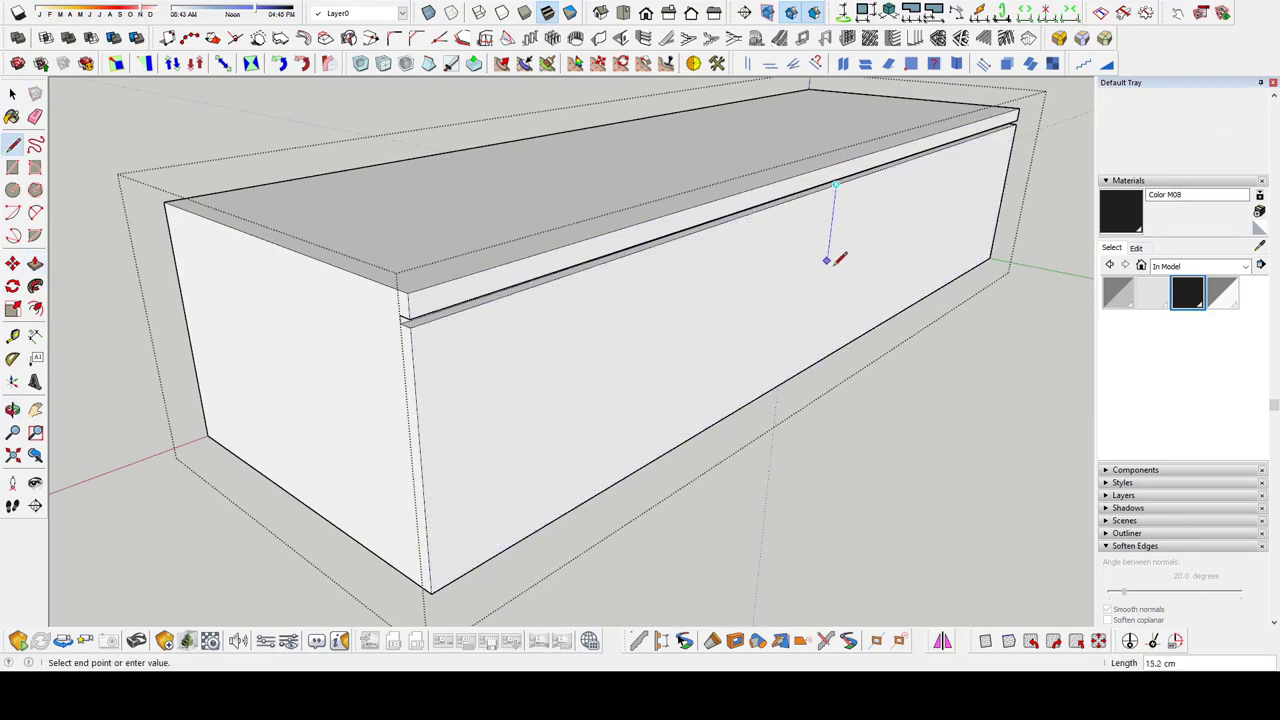
left_click(826, 366)
scroll(737, 329, "up", 2)
scroll(697, 349, "up", 2)
key("space")
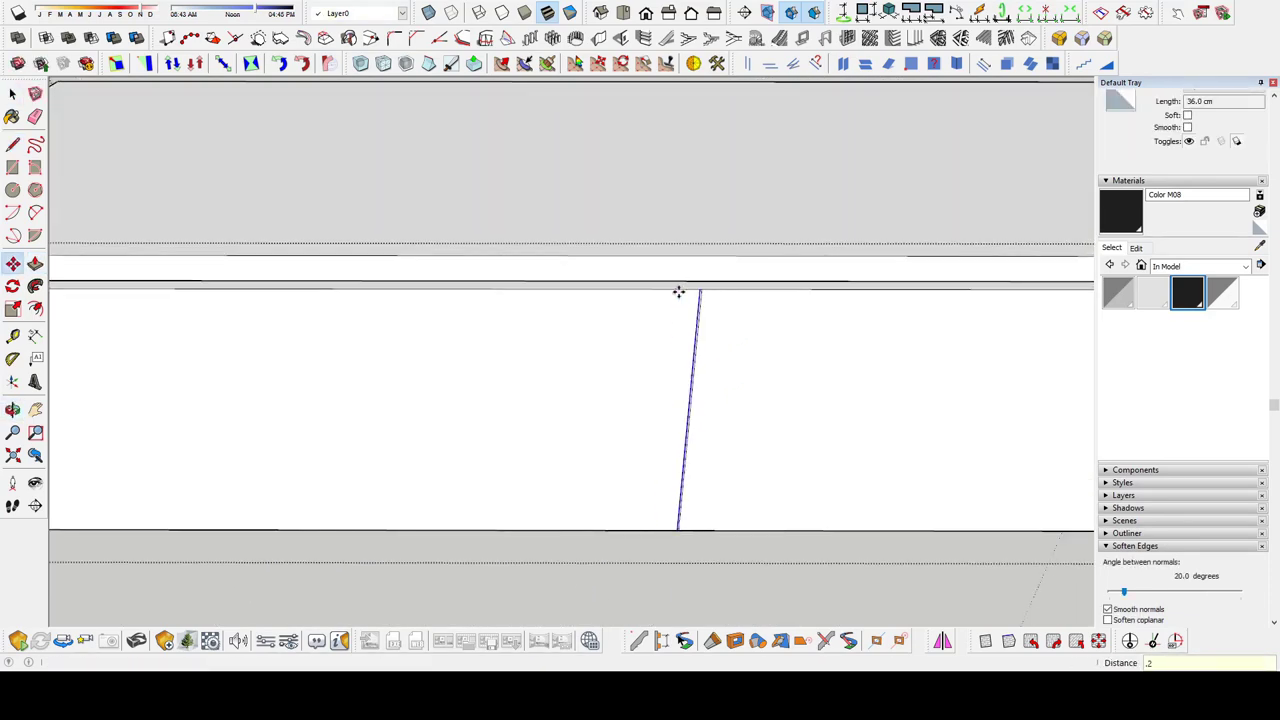
scroll(741, 305, "up", 2)
key("e")
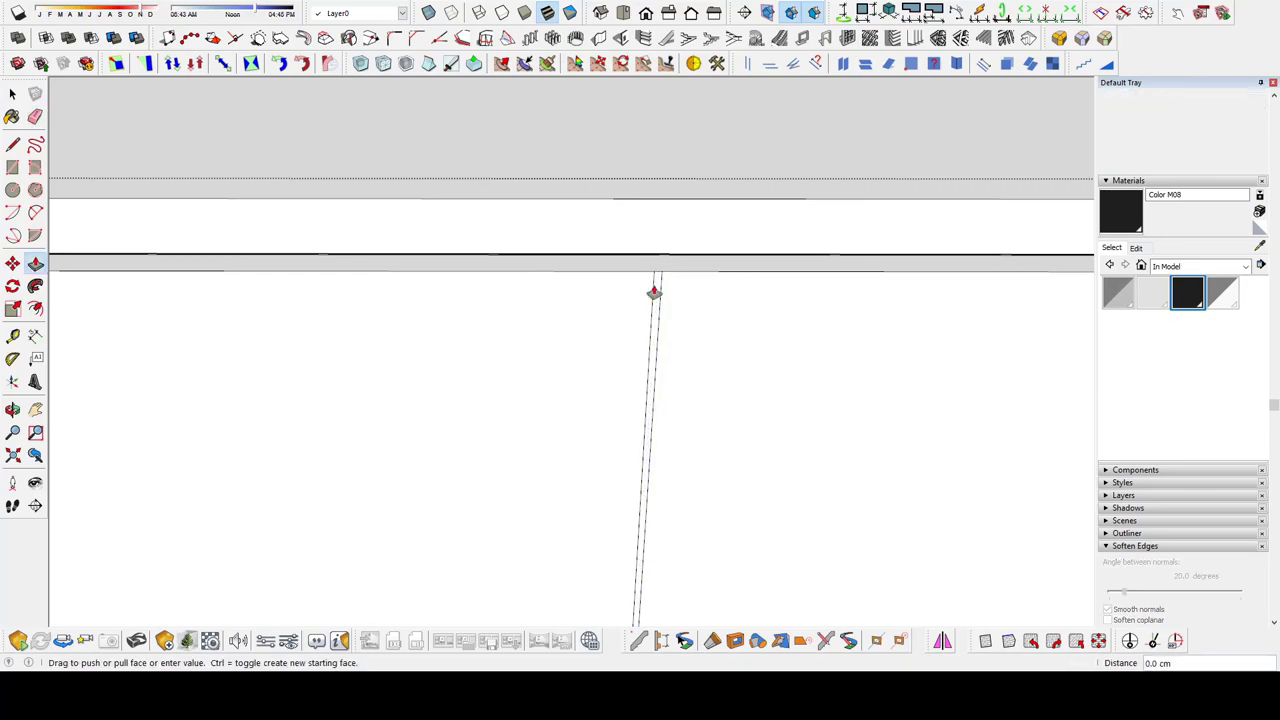
scroll(687, 250, "up", 1)
scroll(749, 371, "down", 5)
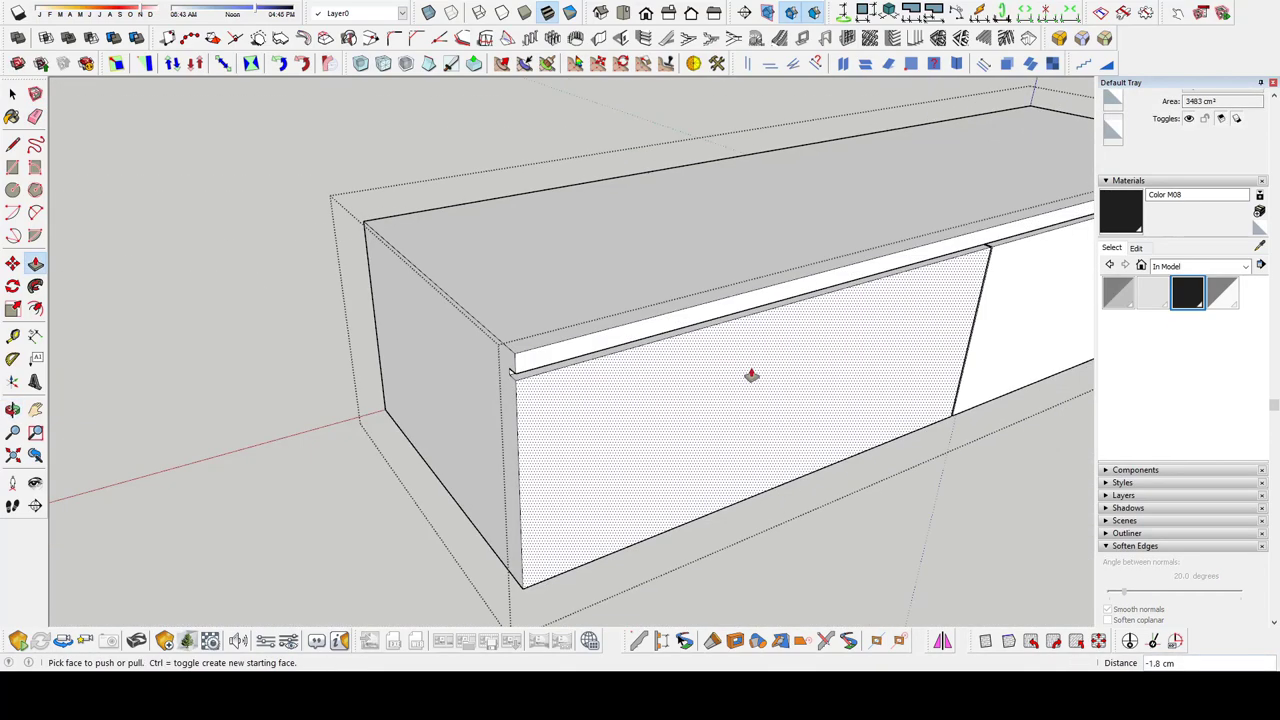
scroll(573, 290, "up", 3)
Draw a line at the cabinet front corner and push out a thin front strip
key("l")
left_click(589, 572)
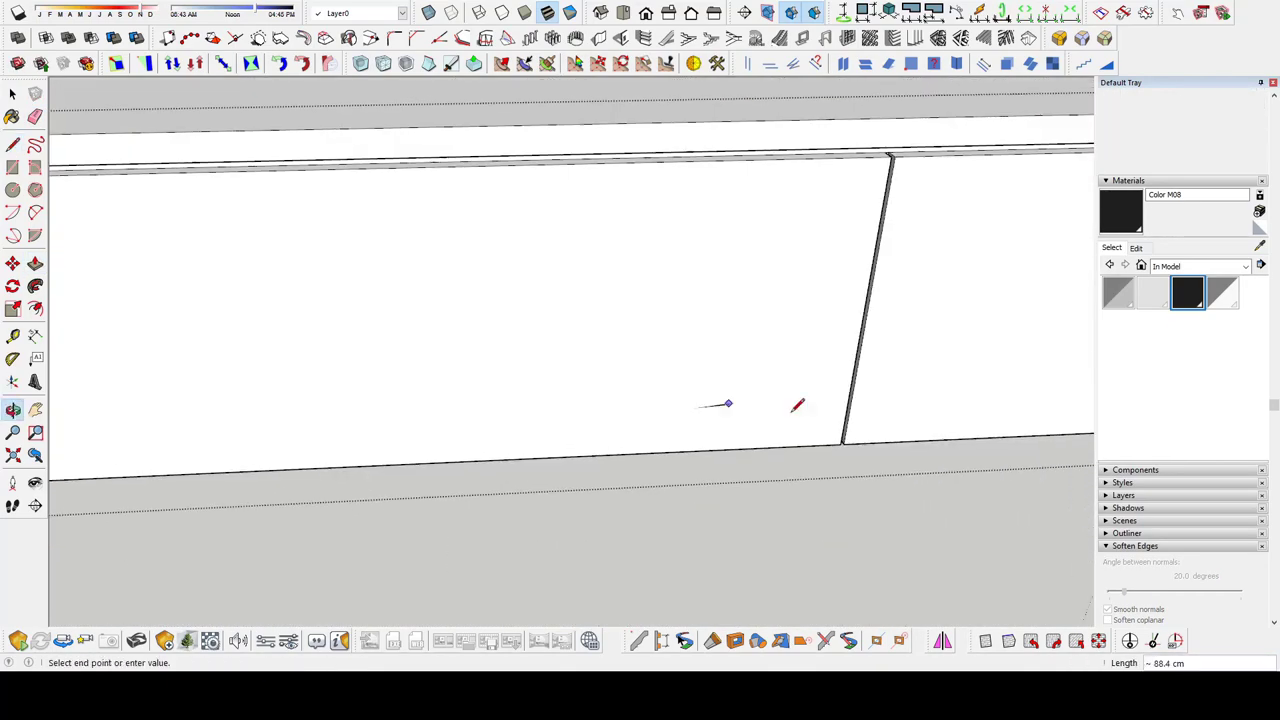
middle_click_drag(800, 400, 661, 423)
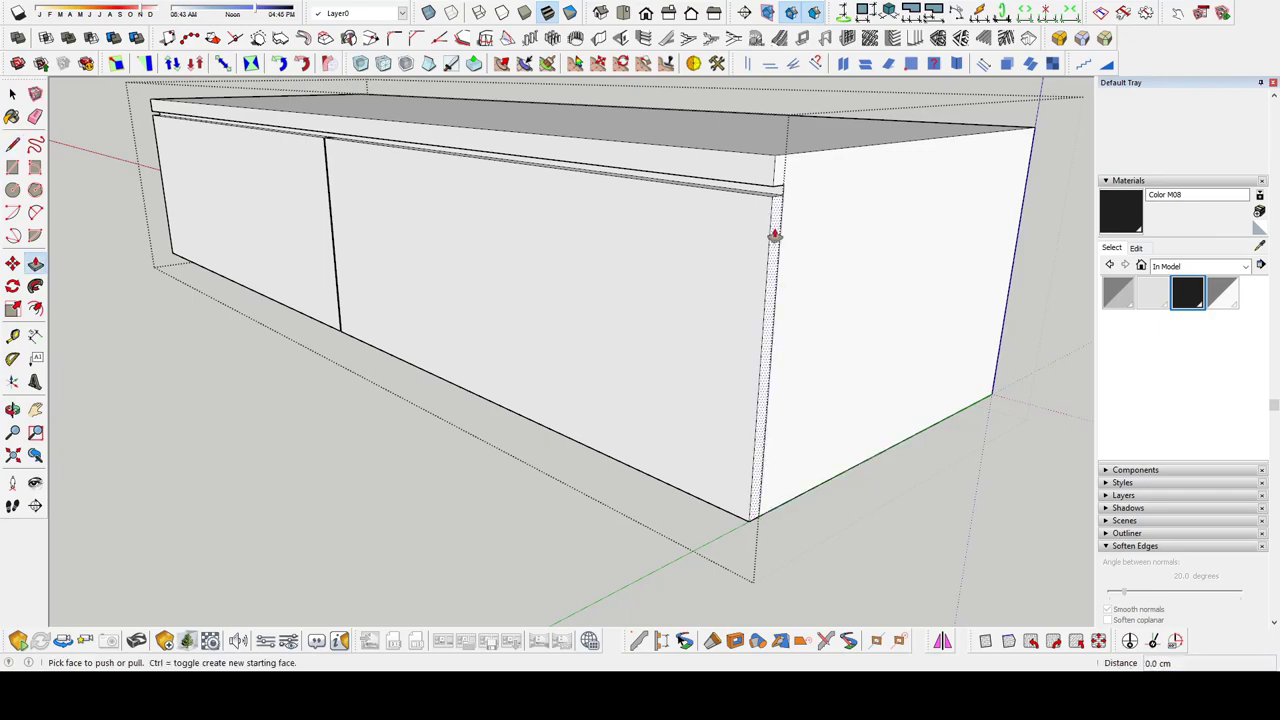
scroll(764, 238, "down", 3)
left_click(800, 243)
mouse_move(800, 243)
middle_mouse_down()
mouse_move(757, 423)
mouse_move(843, 400)
mouse_move(459, 470)
mouse_move(480, 437)
mouse_move(537, 500)
mouse_move(529, 434)
middle_mouse_up()
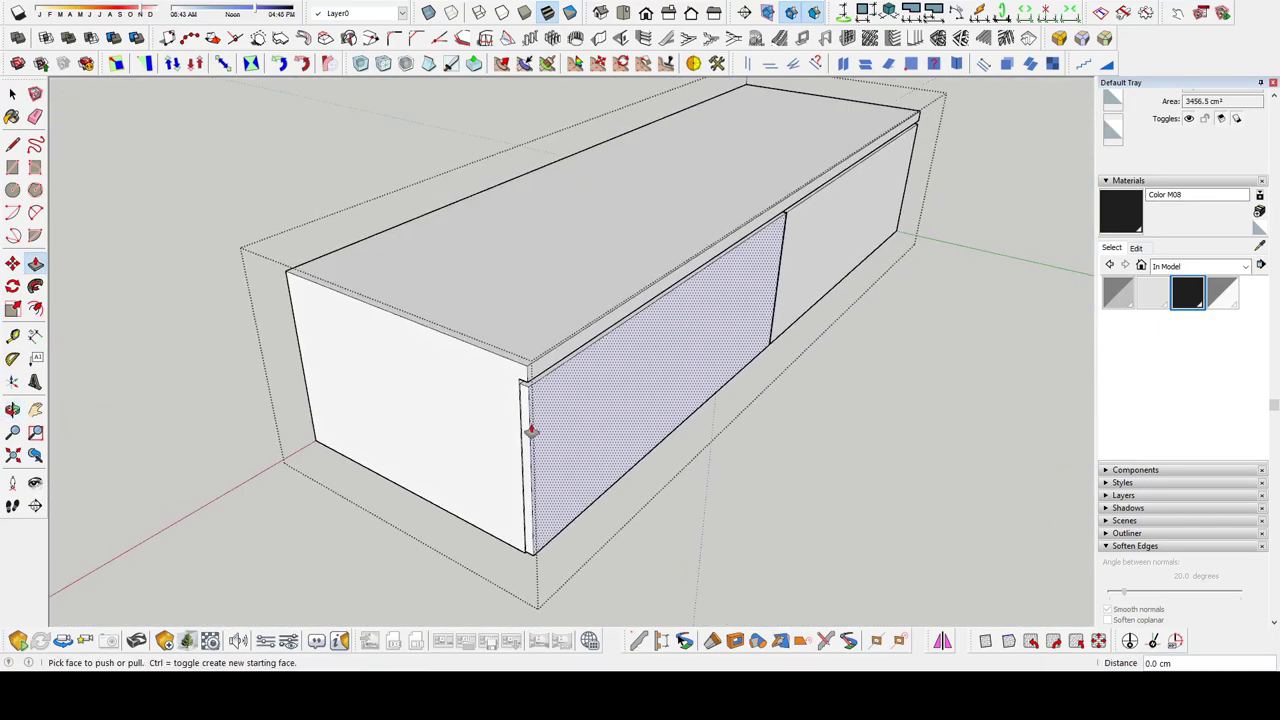
scroll(529, 434, "up", 3)
Draw a line along the countertop's top front edge
key("l")
left_click(522, 364)
left_click(171, 222)
scroll(171, 222, "down", 5)
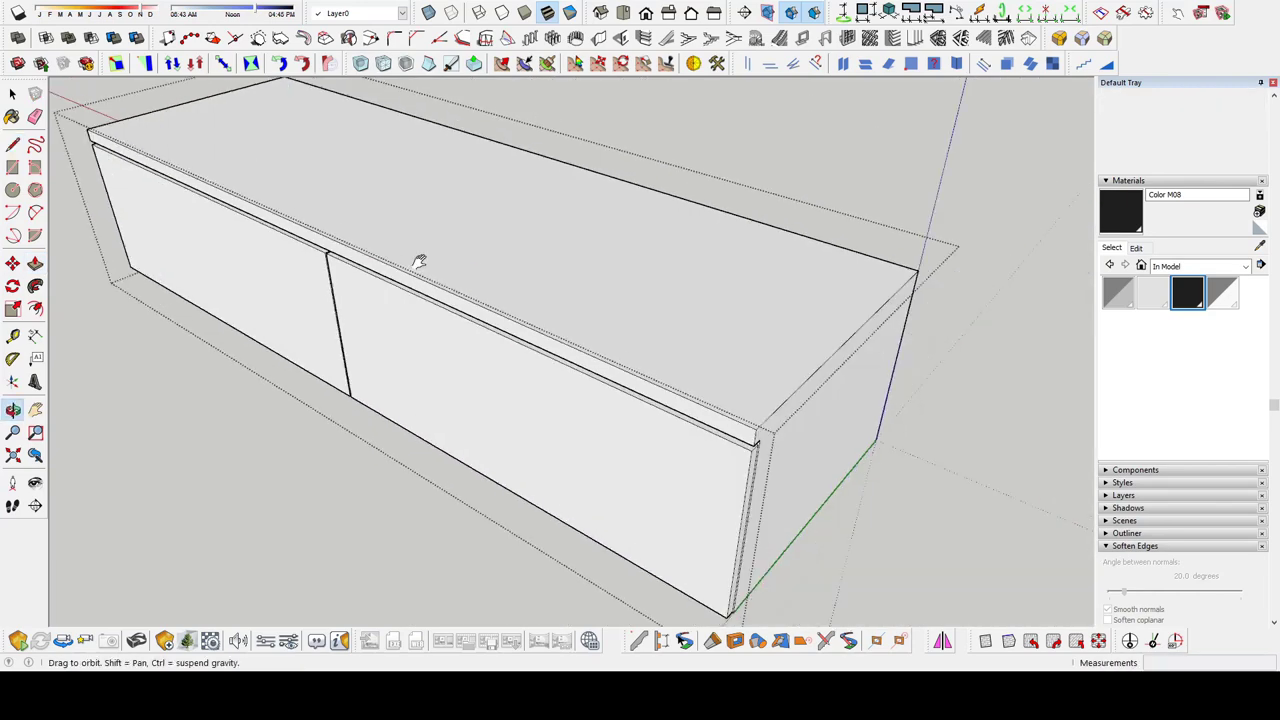
middle_click_drag(417, 260, 638, 208)
scroll(638, 208, "up", 5)
scroll(398, 362, "up", 3)
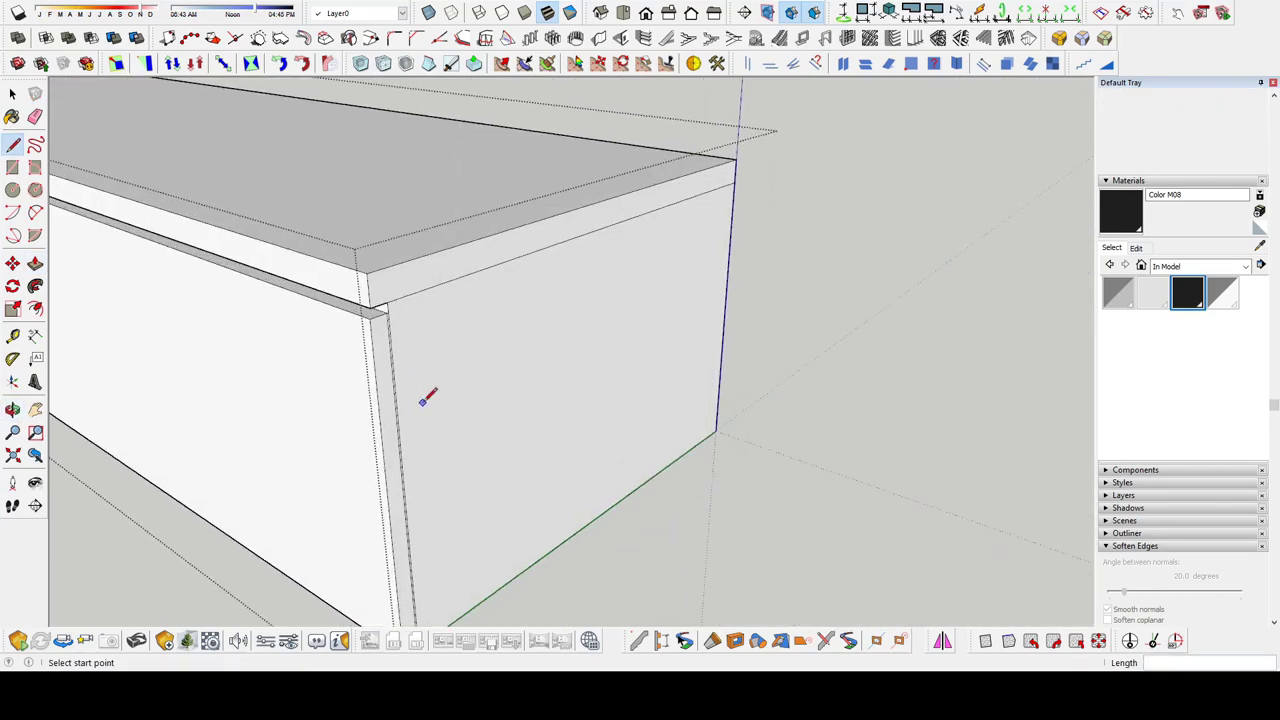
middle_click_drag(428, 394, 680, 374)
Draw a 2-point arc fillet on the counter corner and push it along the full length
key("space")
scroll(533, 328, "up", 3)
key("a")
scroll(531, 328, "up", 2)
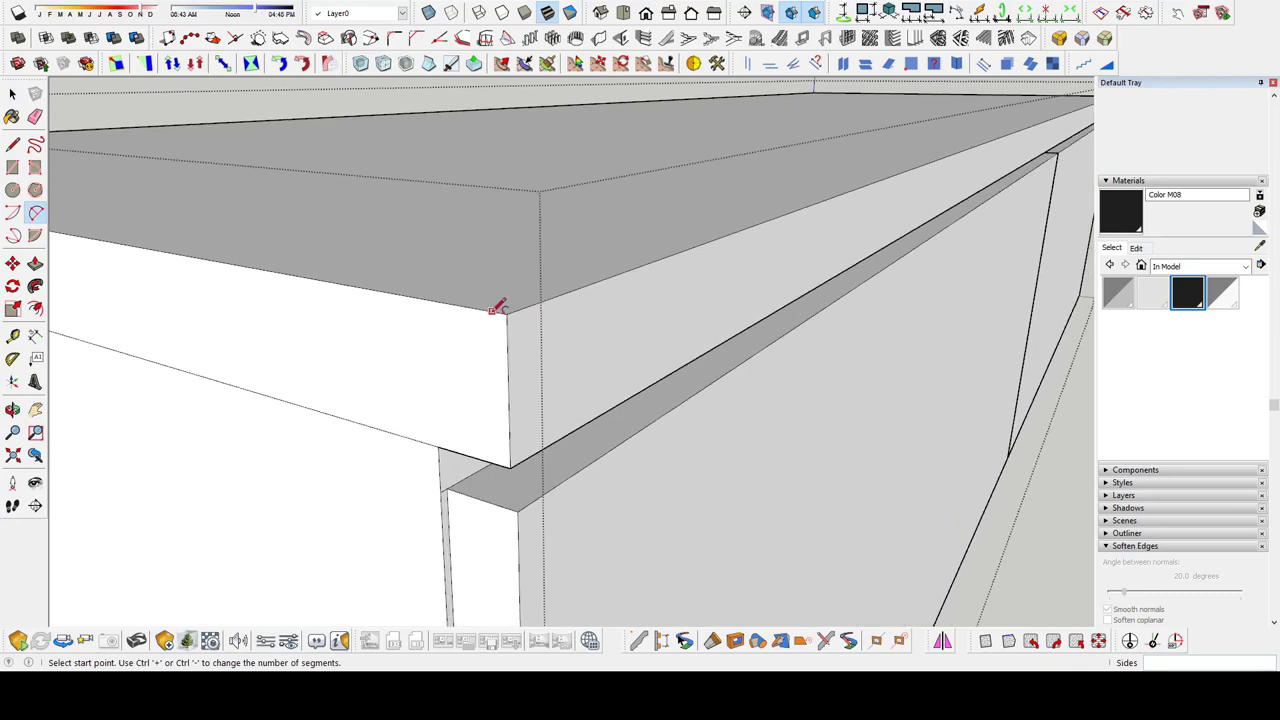
left_click(510, 457)
key("p")
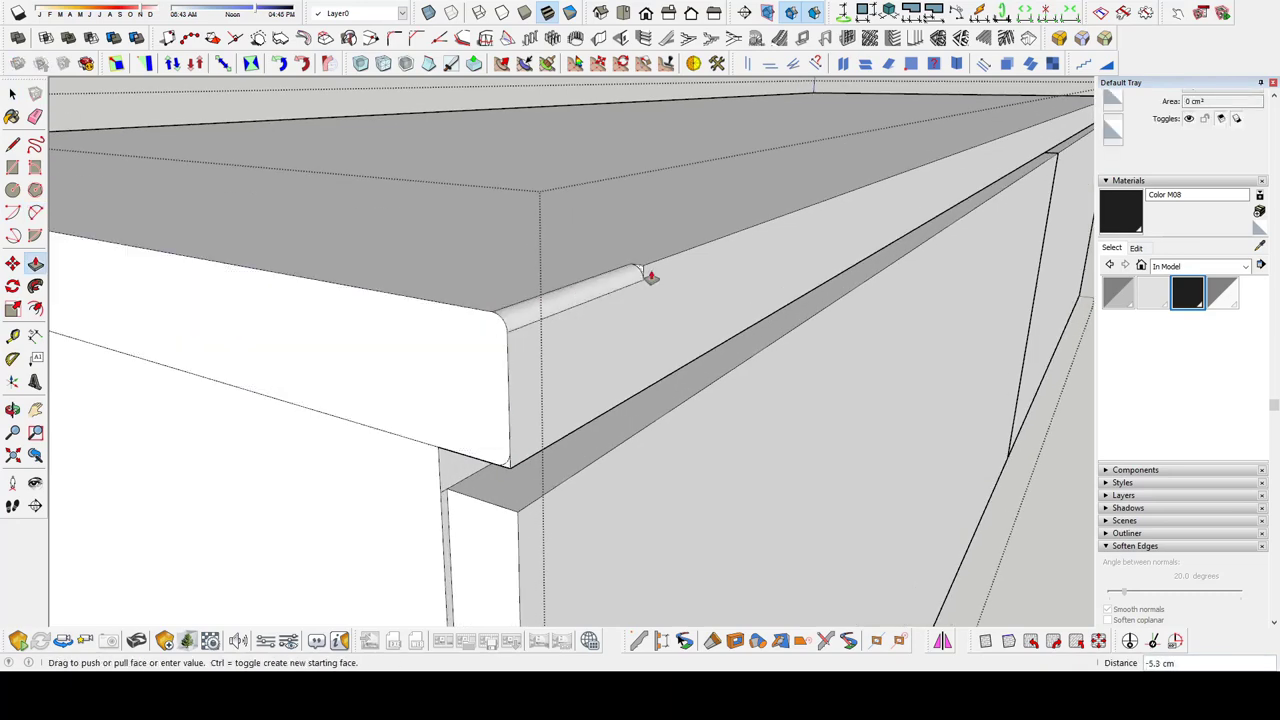
double_click(648, 277)
middle_click_drag(648, 277, 717, 134)
scroll(370, 575, "up", 2)
key("space")
scroll(587, 440, "down", 3)
Paste the copied sink and faucet and place it on the countertop
scroll(786, 408, "down", 3)
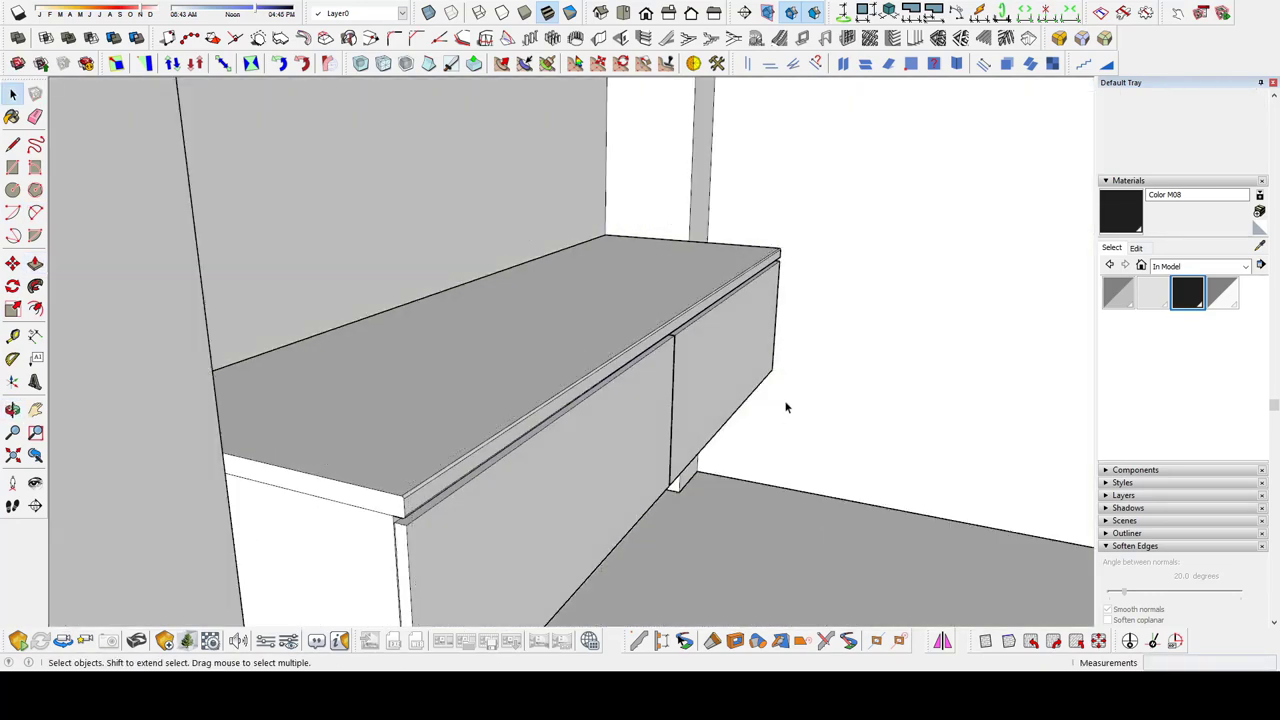
middle_click_drag(786, 408, 457, 534)
scroll(507, 305, "down", 3)
scroll(506, 305, "down", 3)
key("ctrl+v")
mouse_move(506, 305)
middle_mouse_down()
mouse_move(606, 416)
mouse_move(409, 274)
mouse_move(471, 340)
middle_mouse_up()
scroll(606, 416, "down", 2)
left_click(660, 418)
Mirror a sink copy onto the counter's other half and set a 20 cm Tape Measure guide
scroll(574, 400, "down", 3)
scroll(577, 330, "up", 5)
scroll(600, 486, "up", 5)
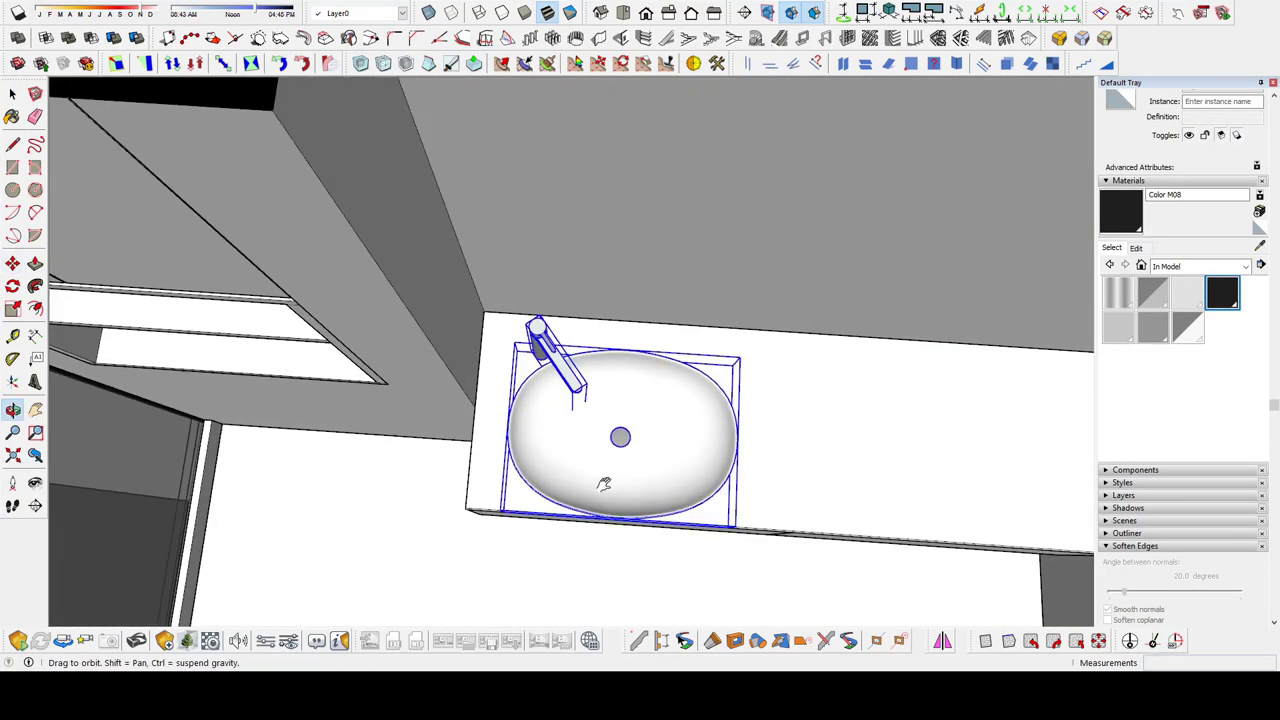
mouse_move(591, 480)
middle_mouse_down()
mouse_move(571, 357)
mouse_move(690, 624)
middle_mouse_up()
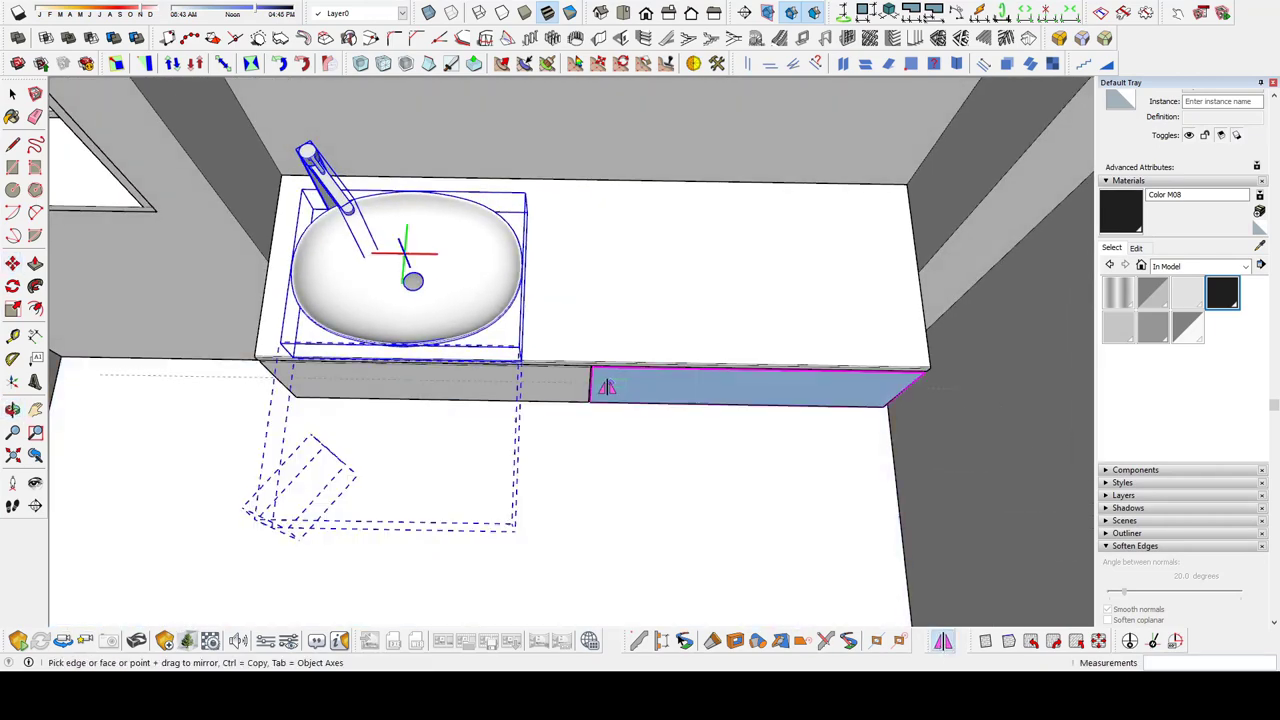
left_click(591, 368)
scroll(591, 368, "down", 3)
mouse_move(591, 368)
middle_mouse_down()
mouse_move(530, 340)
mouse_move(640, 330)
middle_mouse_up()
scroll(505, 336, "up", 4)
key("t")
left_click(828, 335)
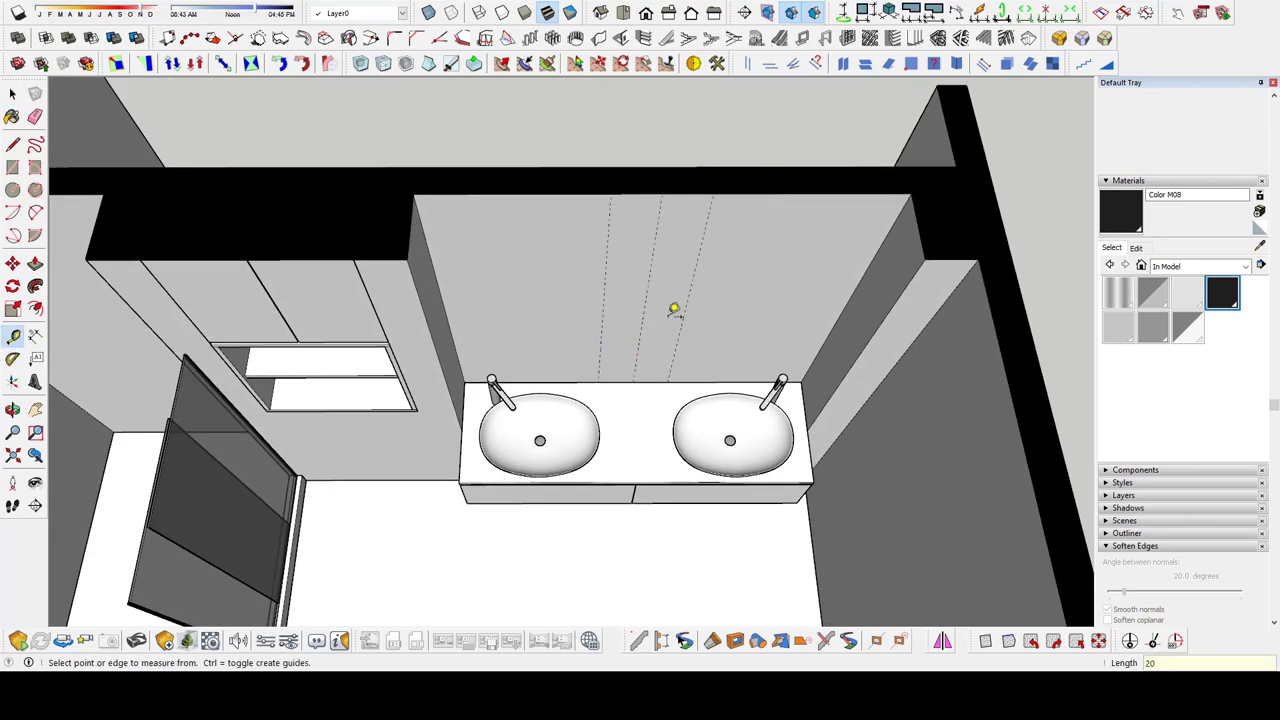
Draw rectangles on the back wall between the sinks for the slats
scroll(618, 340, "down", 3)
middle_click_drag(549, 377, 620, 300)
scroll(620, 300, "up", 4)
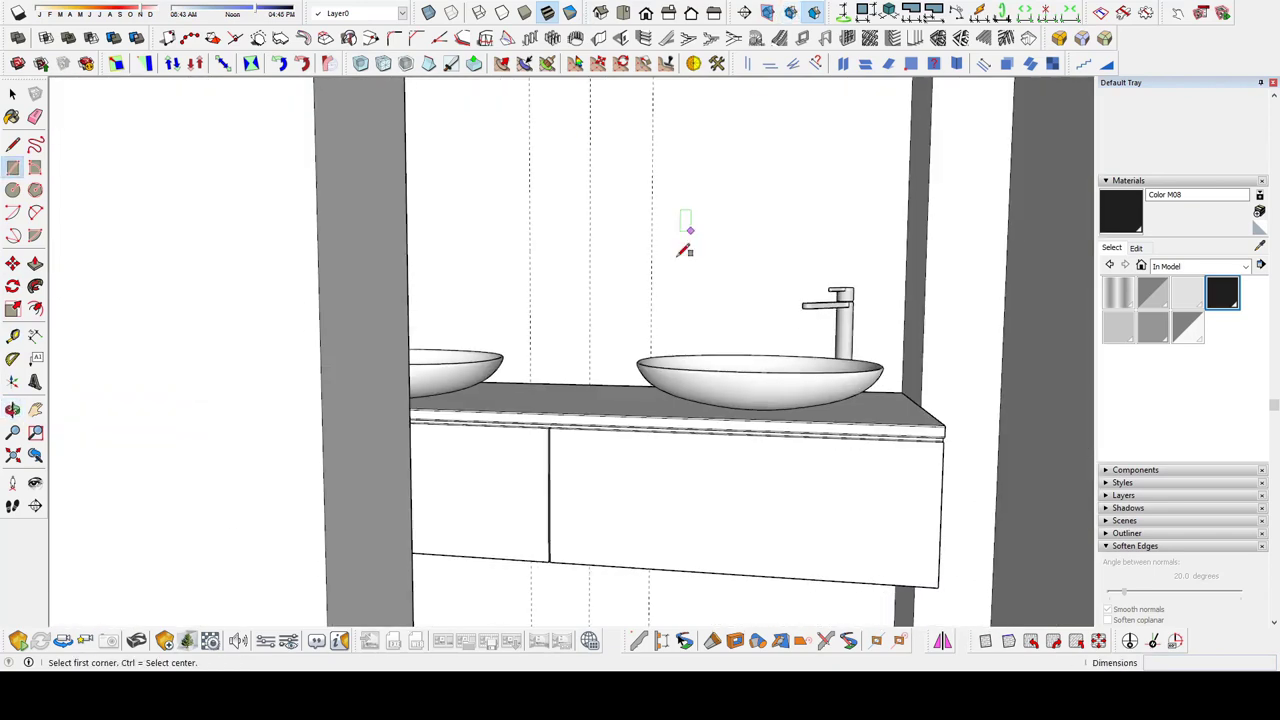
mouse_move(686, 243)
middle_mouse_down()
mouse_move(571, 450)
mouse_move(618, 328)
middle_mouse_up()
left_click(561, 452)
middle_click_drag(622, 277, 641, 124)
key("Page_Down")
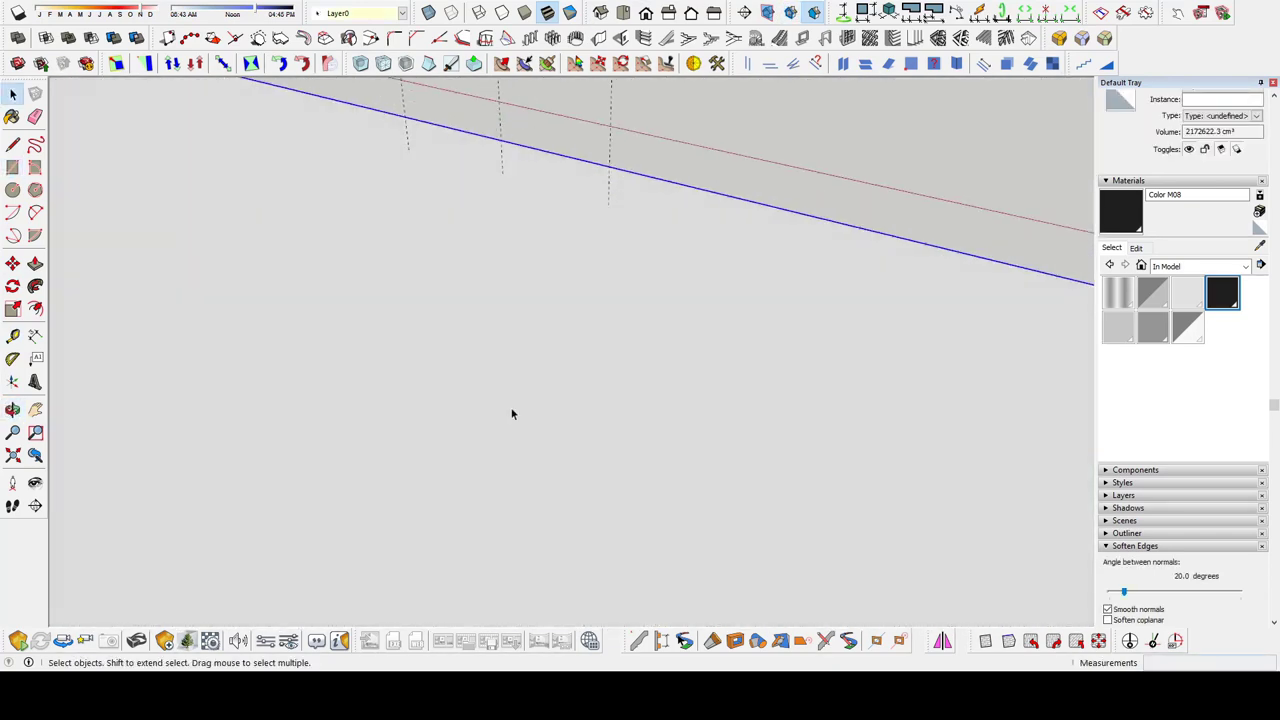
key("Page_Down")
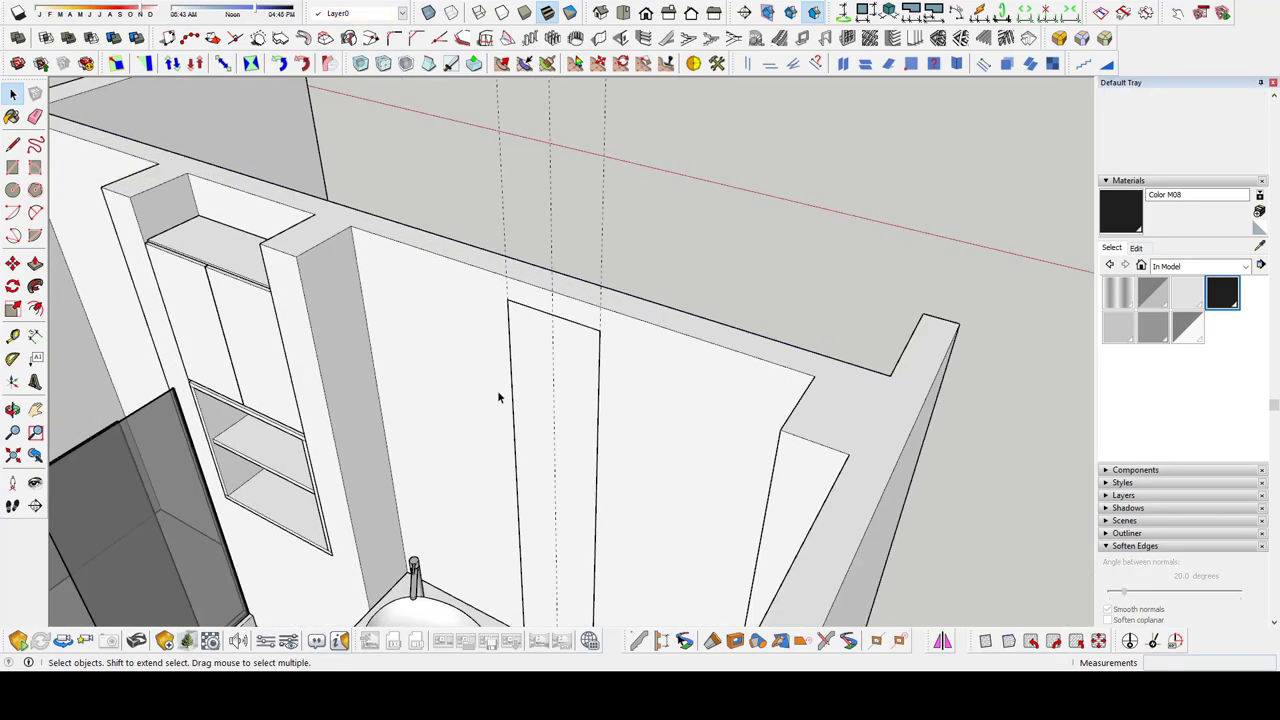
Push/Pull the slats out from the wall and cut a notch in the countertop's back edge
key("p")
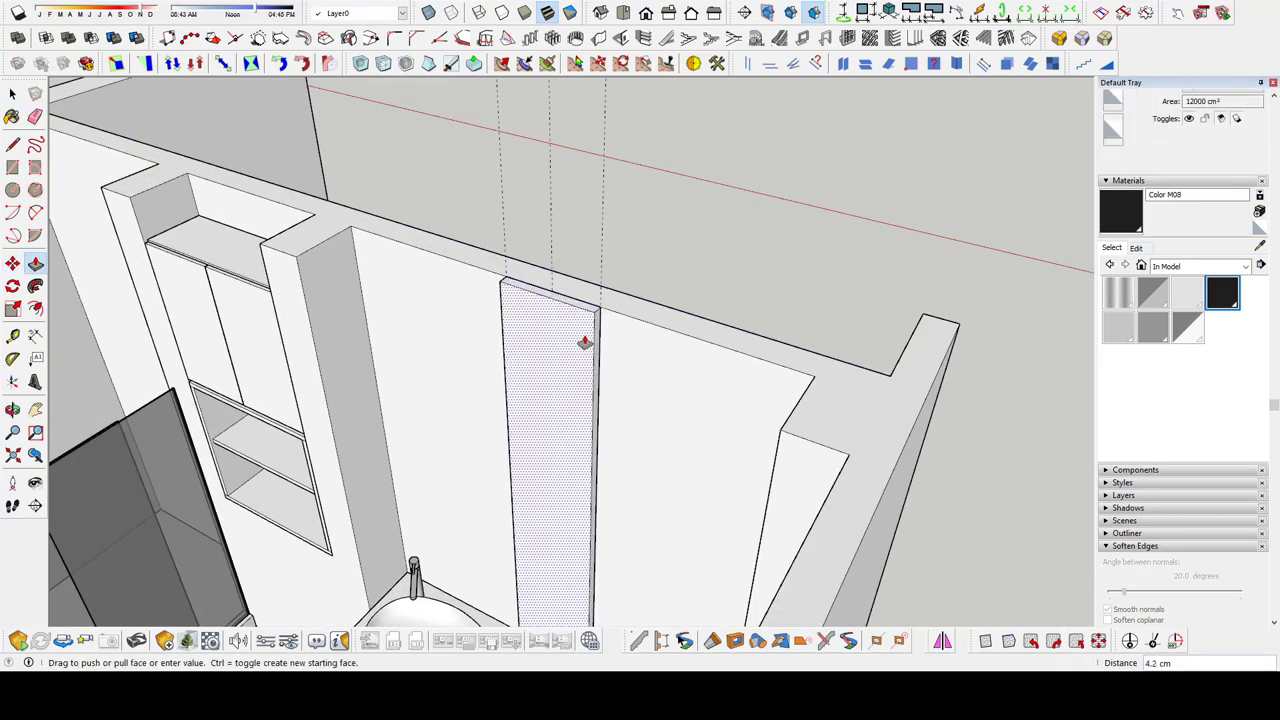
key("Page_Down")
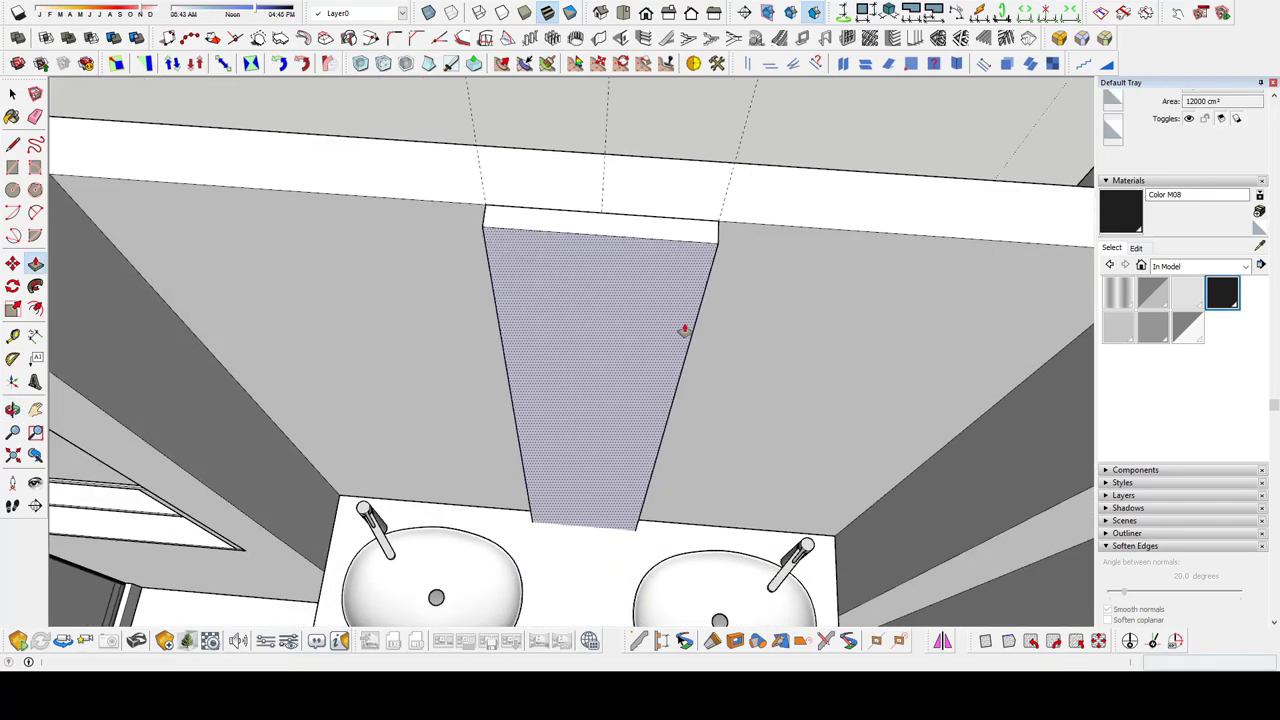
key("space")
left_click(698, 318)
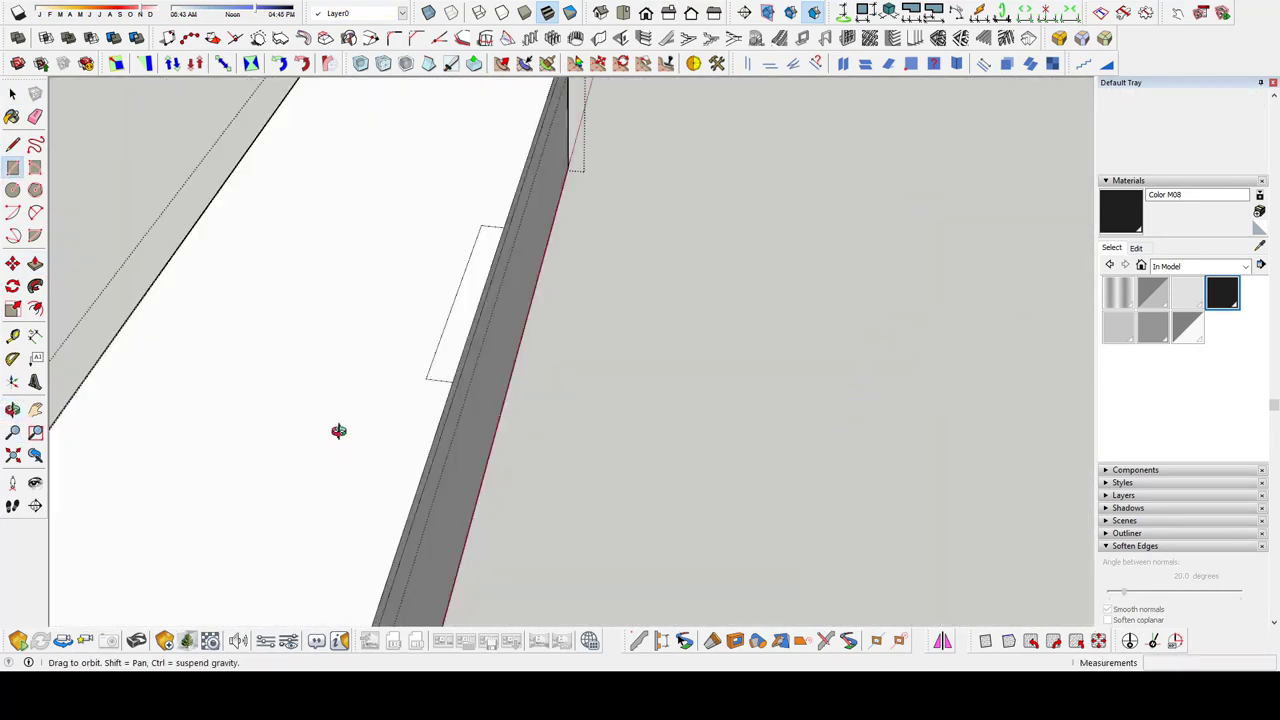
left_click(456, 318)
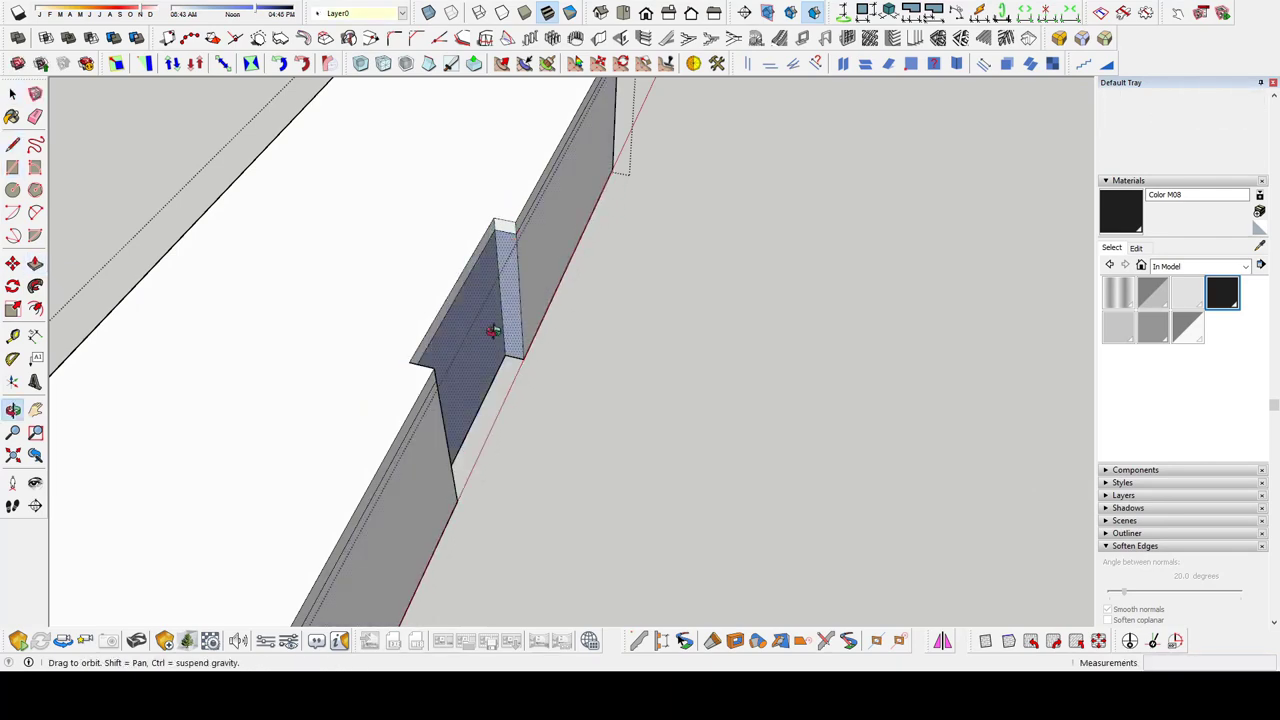
middle_click_drag(493, 331, 297, 196)
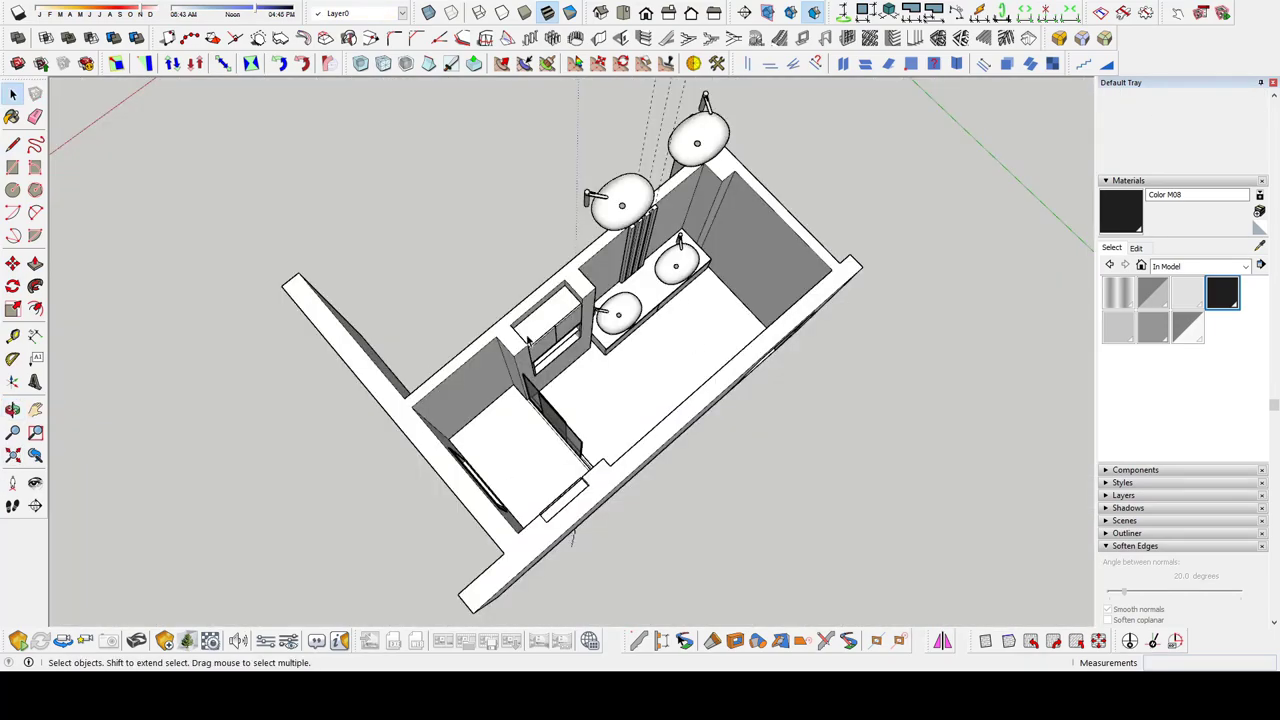
scroll(409, 249, "up", 10)
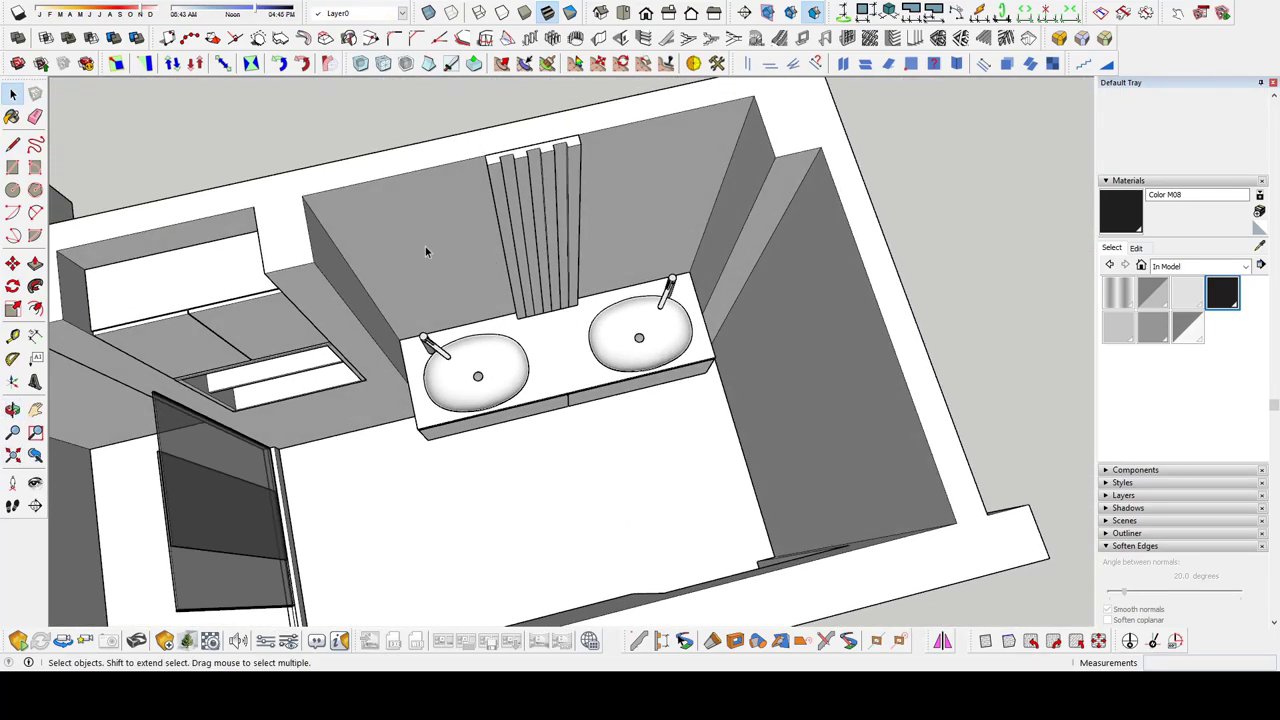
Push out the wall face beside the slats 0.6 cm as a thin panel
scroll(426, 280, "up", 3)
middle_click_drag(426, 306, 381, 305)
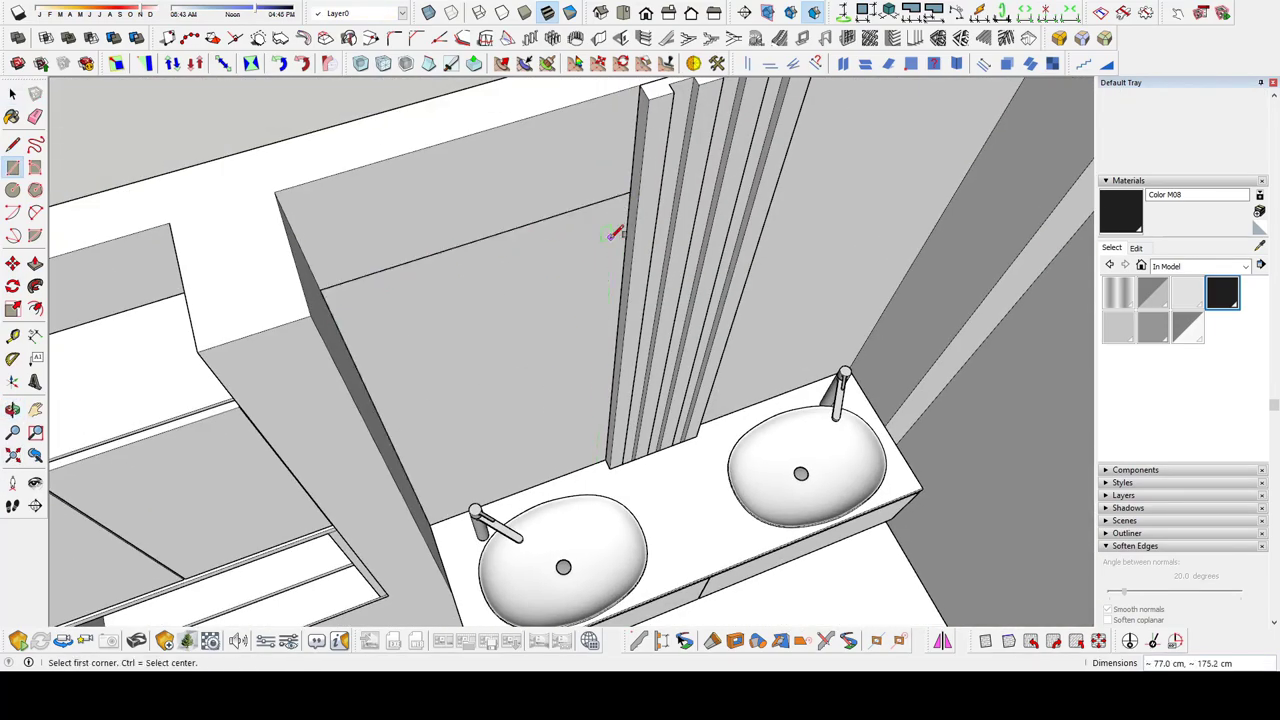
key("p")
left_click(610, 240)
left_click(610, 240)
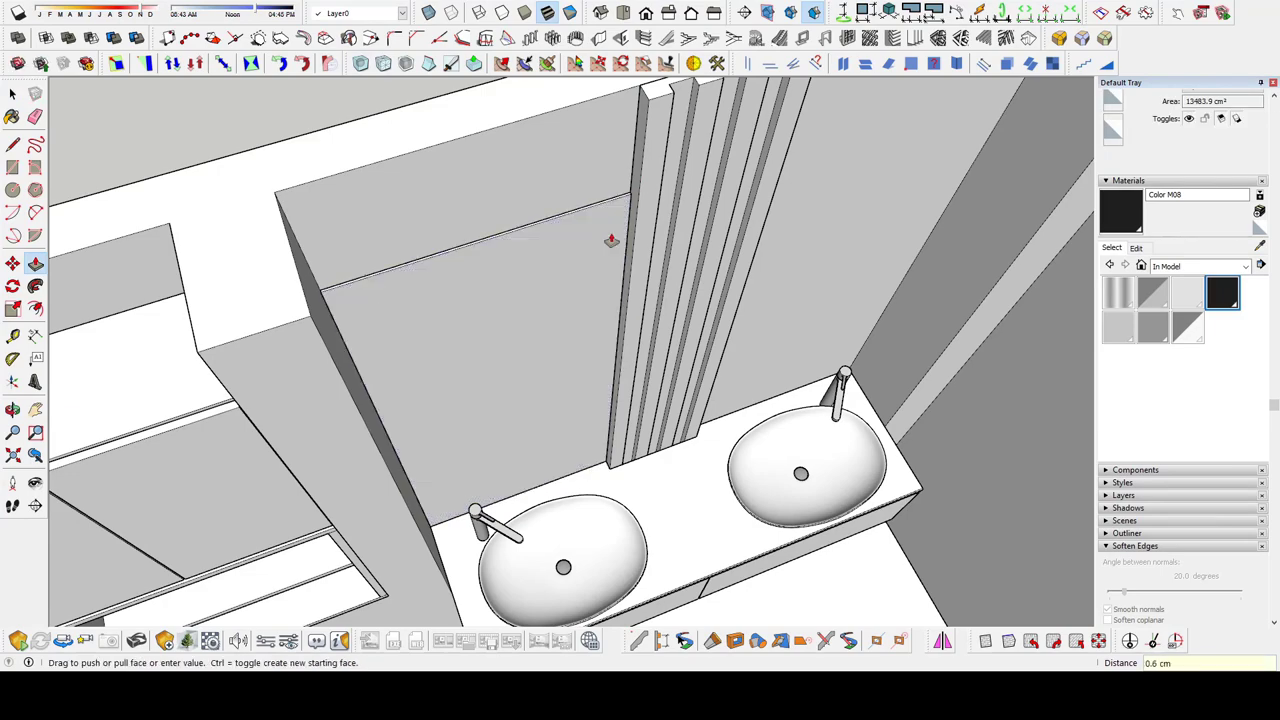
Copy the thin panel along the wall to the other side of the slat column
key("space")
left_click(606, 237)
middle_click_drag(606, 237, 374, 306)
key("m")
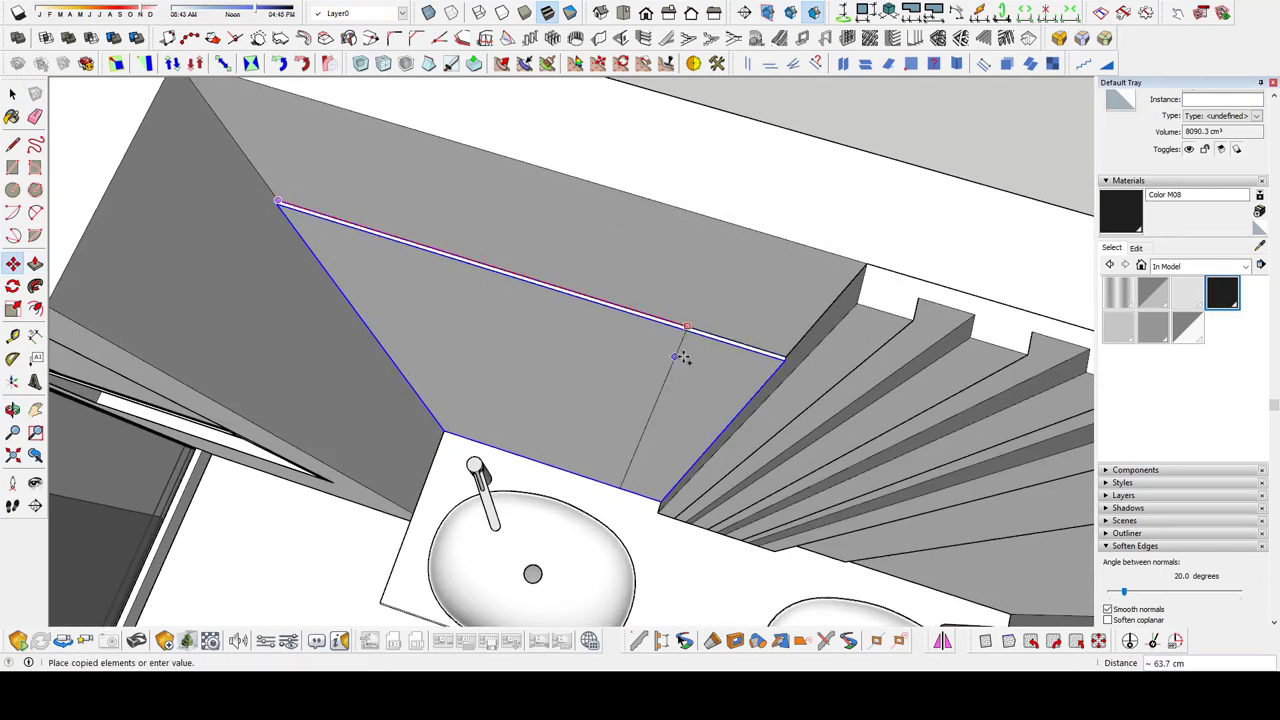
mouse_move(680, 358)
middle_mouse_down()
mouse_move(582, 335)
mouse_move(563, 251)
middle_mouse_up()
key("space")
Scale the panels vertically by about 1.09 up toward the ceiling
middle_click_drag(477, 266, 620, 263)
scroll(445, 209, "up", 3)
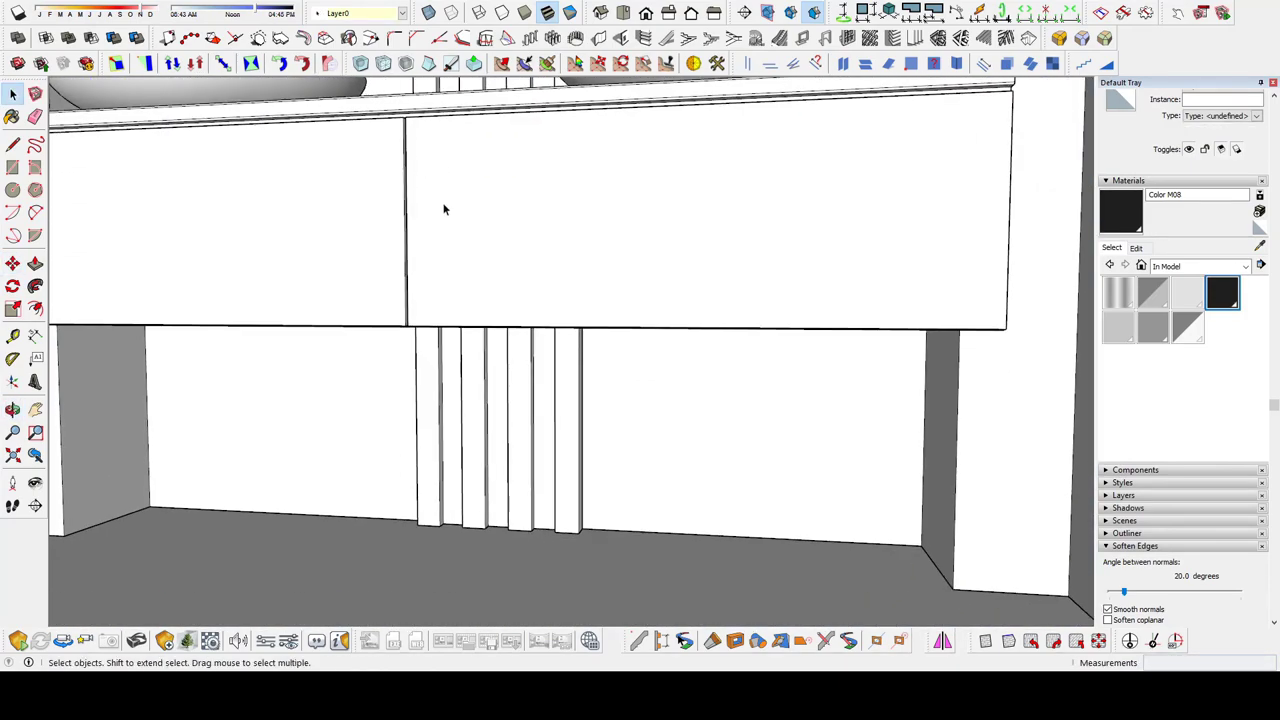
mouse_move(503, 160)
middle_mouse_down()
mouse_move(363, 160)
mouse_move(547, 152)
middle_mouse_up()
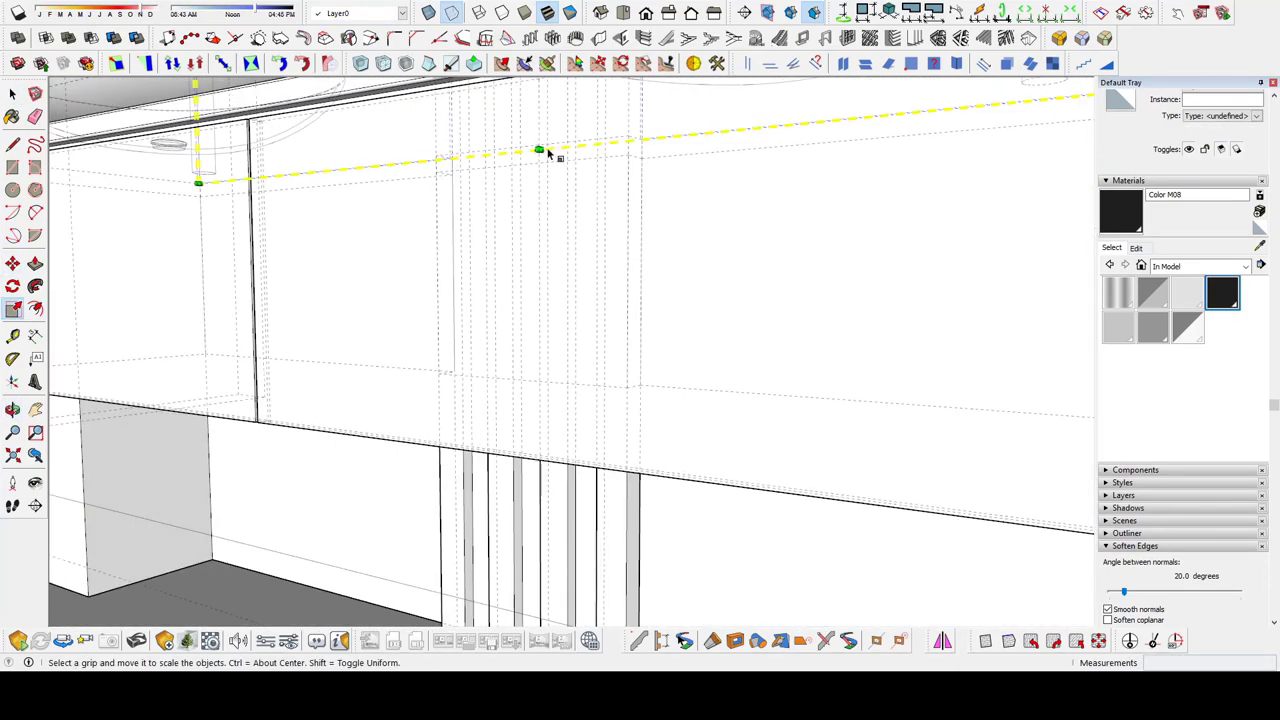
scroll(337, 378, "down", 5)
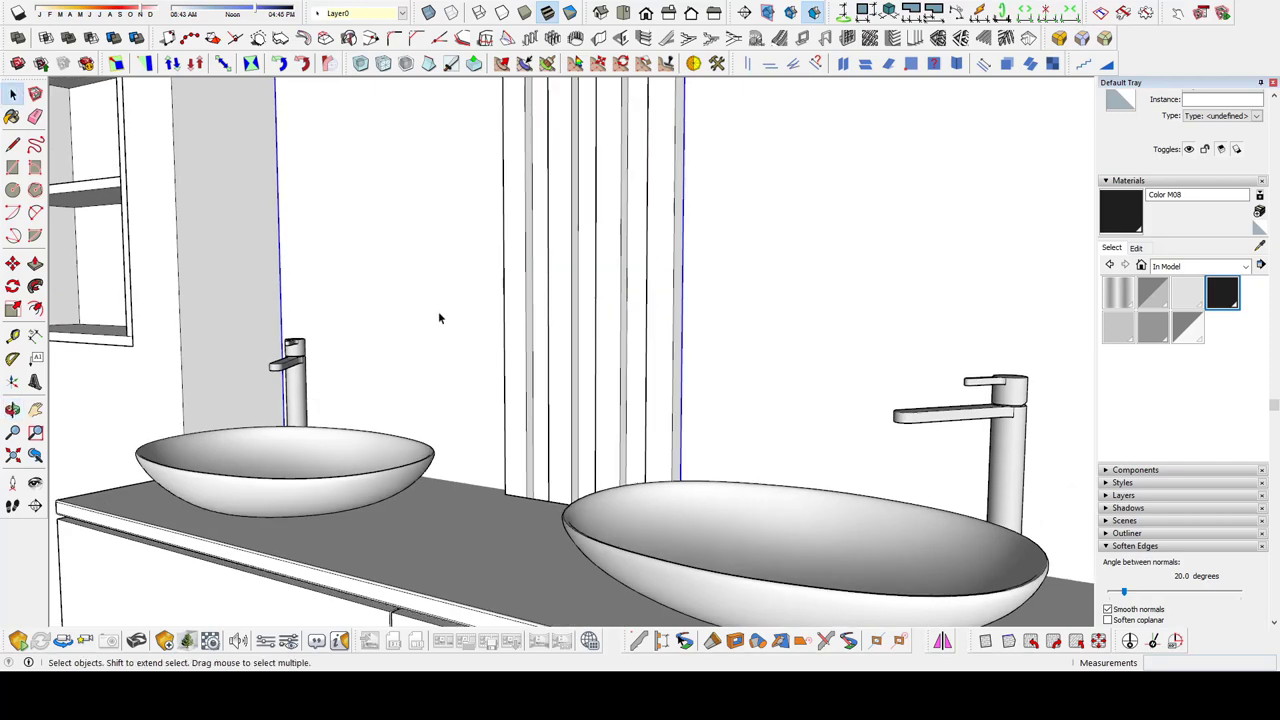
mouse_move(443, 314)
middle_mouse_down()
mouse_move(343, 214)
mouse_move(666, 243)
middle_mouse_up()
scroll(343, 214, "up", 5)
scroll(520, 360, "down", 3)
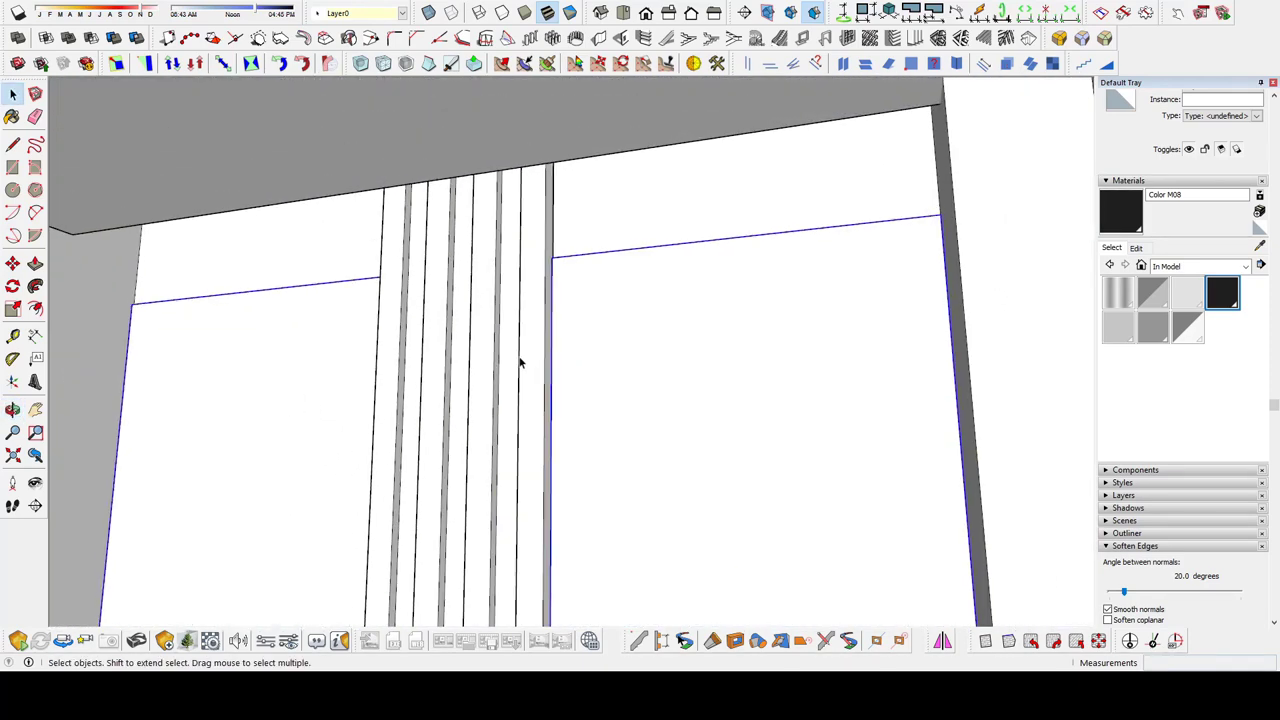
middle_click_drag(520, 360, 449, 283)
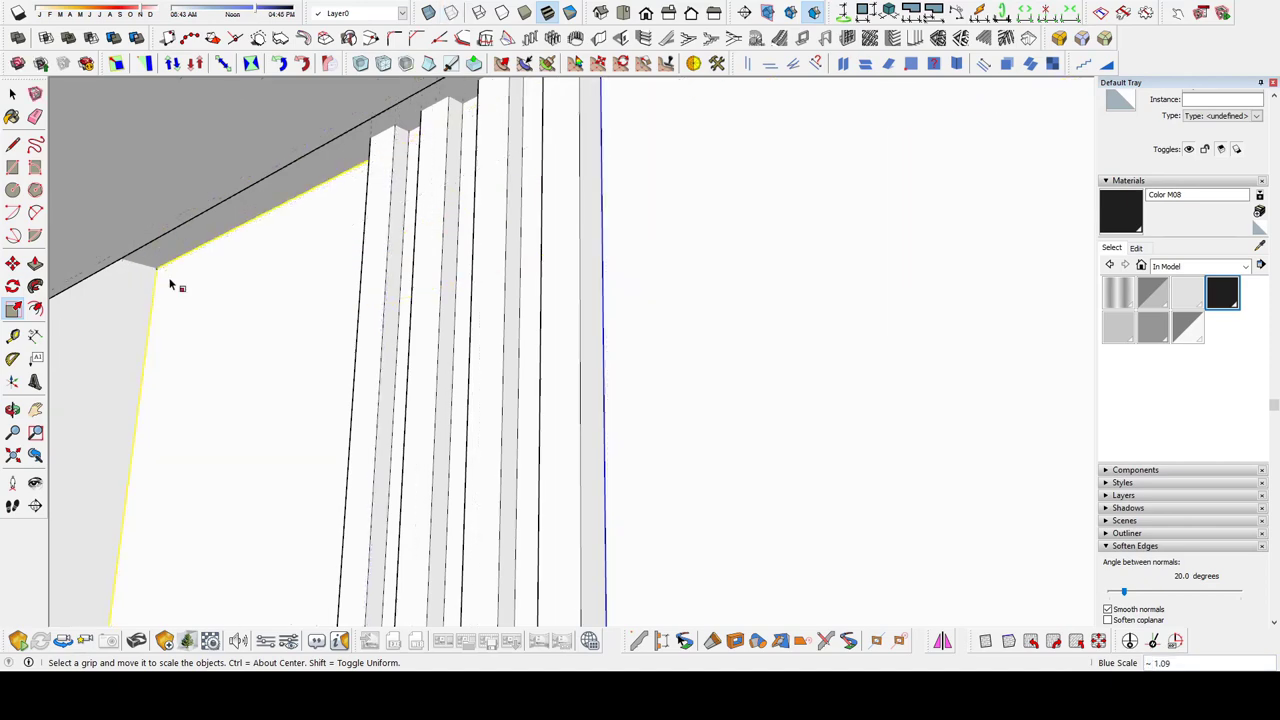
mouse_move(300, 185)
middle_mouse_down()
mouse_move(177, 400)
mouse_move(229, 303)
mouse_move(51, 277)
middle_mouse_up()
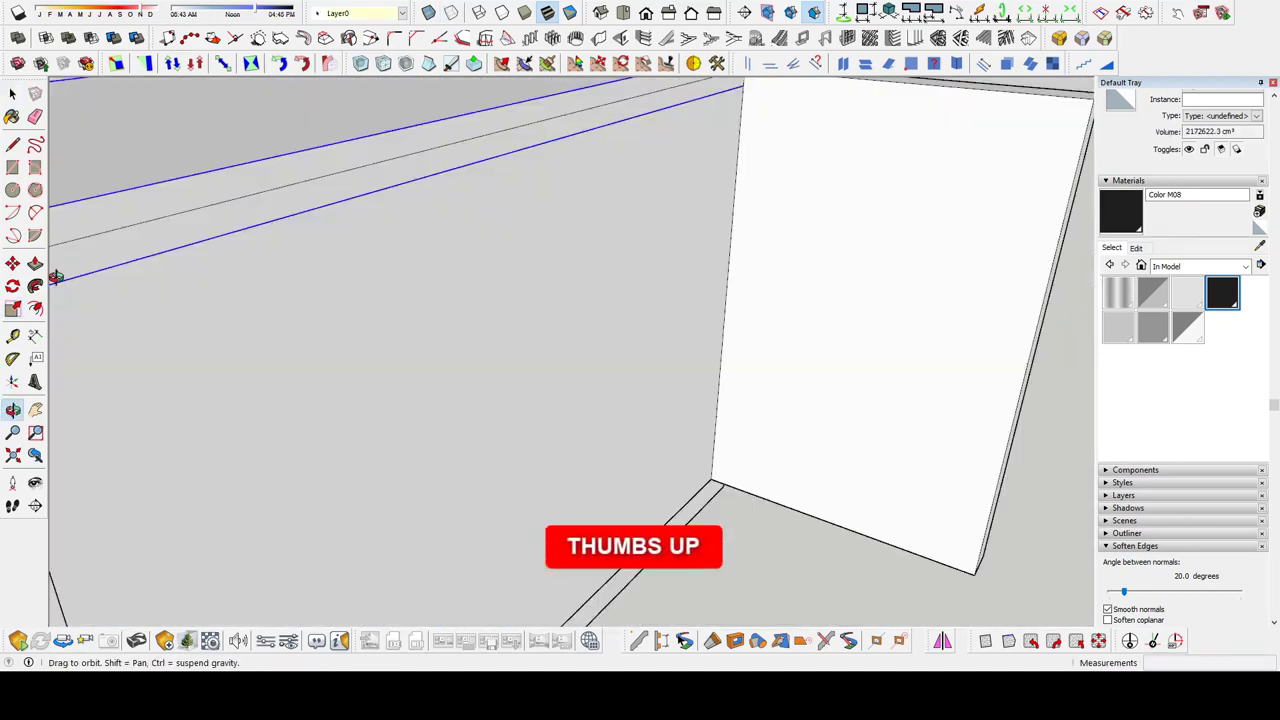
Orbit and zoom around the furnished bathroom to review the vanity, panels and room
scroll(480, 357, "up", 3)
key("m")
middle_click_drag(480, 357, 657, 289)
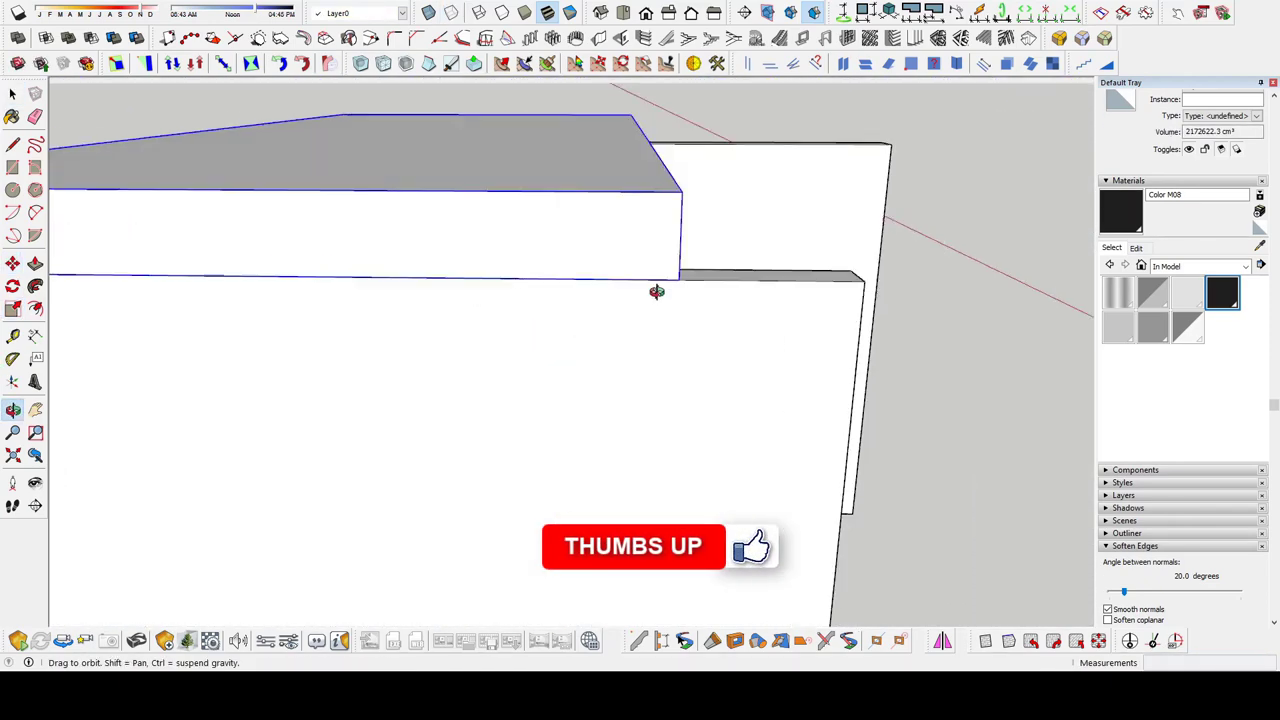
scroll(613, 432, "down", 3)
scroll(613, 432, "up", 3)
scroll(491, 368, "up", 3)
mouse_move(491, 368)
middle_mouse_down()
mouse_move(346, 371)
mouse_move(372, 413)
mouse_move(517, 211)
mouse_move(486, 151)
mouse_move(440, 245)
mouse_move(534, 283)
middle_mouse_up()
key("space")
scroll(370, 411, "down", 3)
scroll(449, 300, "down", 3)
scroll(473, 323, "up", 1)
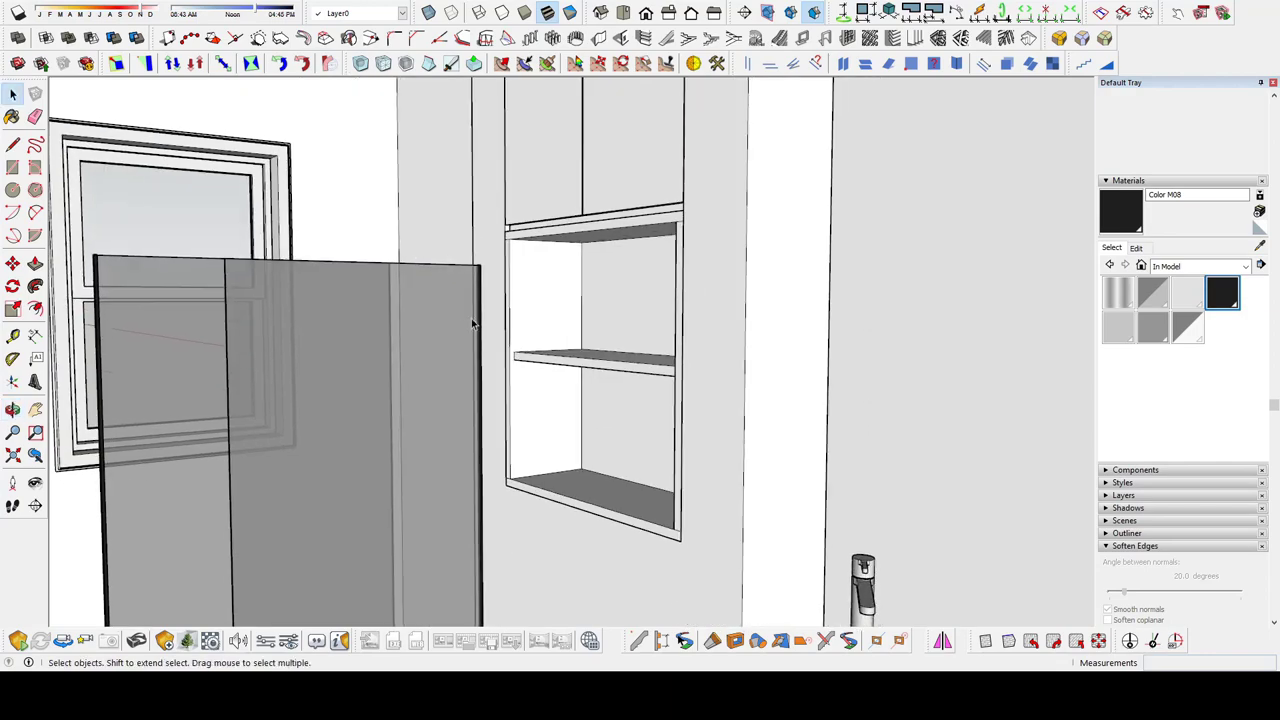
scroll(641, 188, "down", 5)
mouse_move(641, 188)
middle_mouse_down()
mouse_move(357, 314)
mouse_move(357, 263)
middle_mouse_up()
scroll(434, 345, "down", 5)
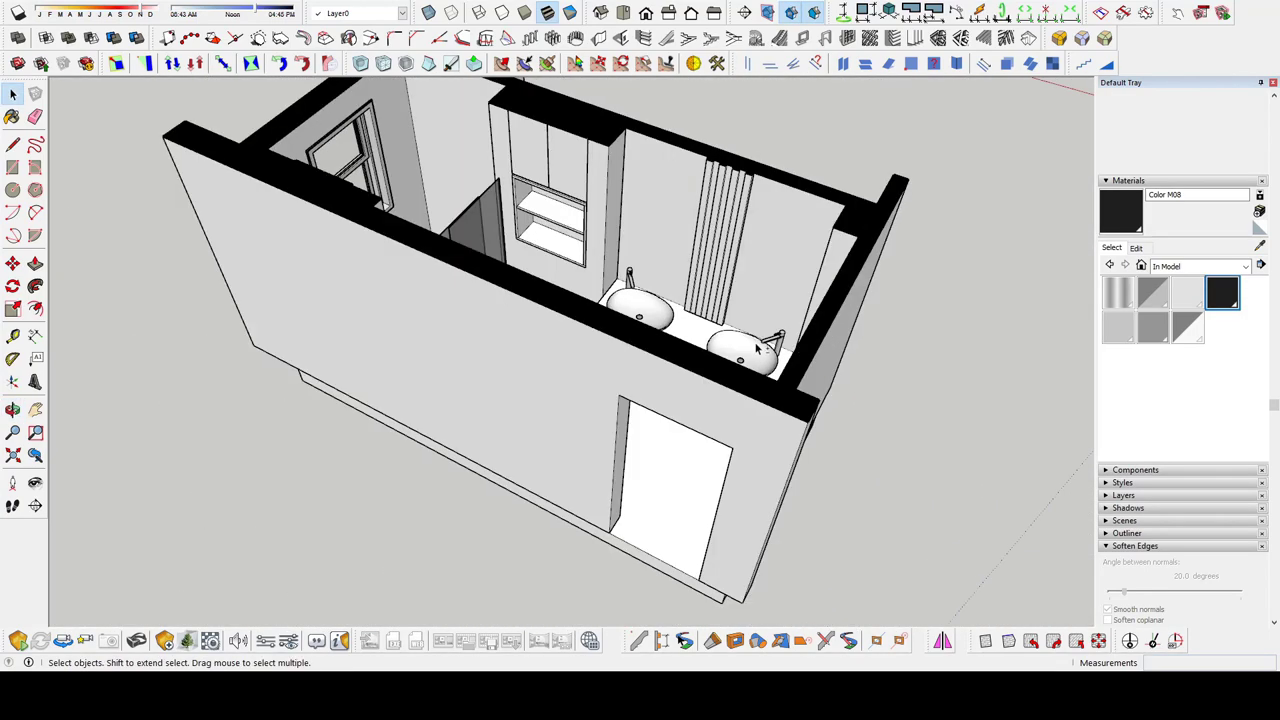
middle_click_drag(434, 345, 470, 330)
Undo the last change and start moving the door frame in the doorway
middle_click_drag(866, 200, 700, 240)
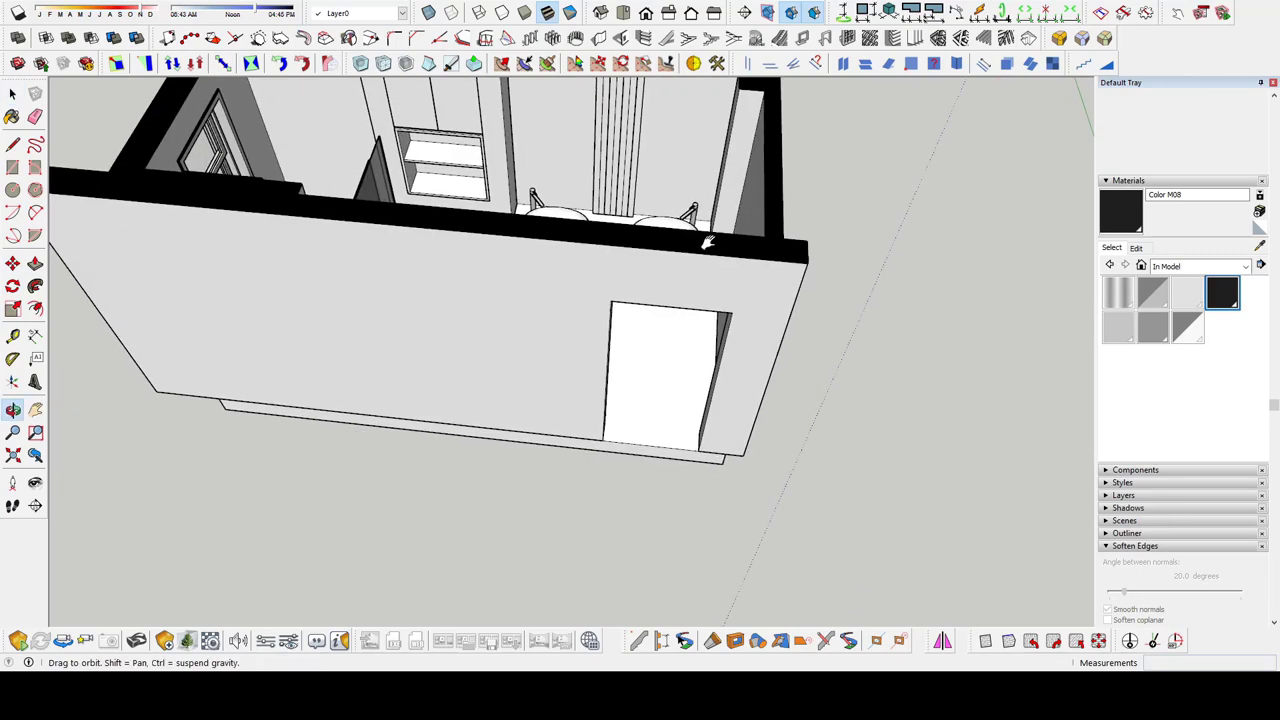
key("ctrl+z")
key("m")
scroll(600, 300, "up", 5)
scroll(571, 428, "down", 3)
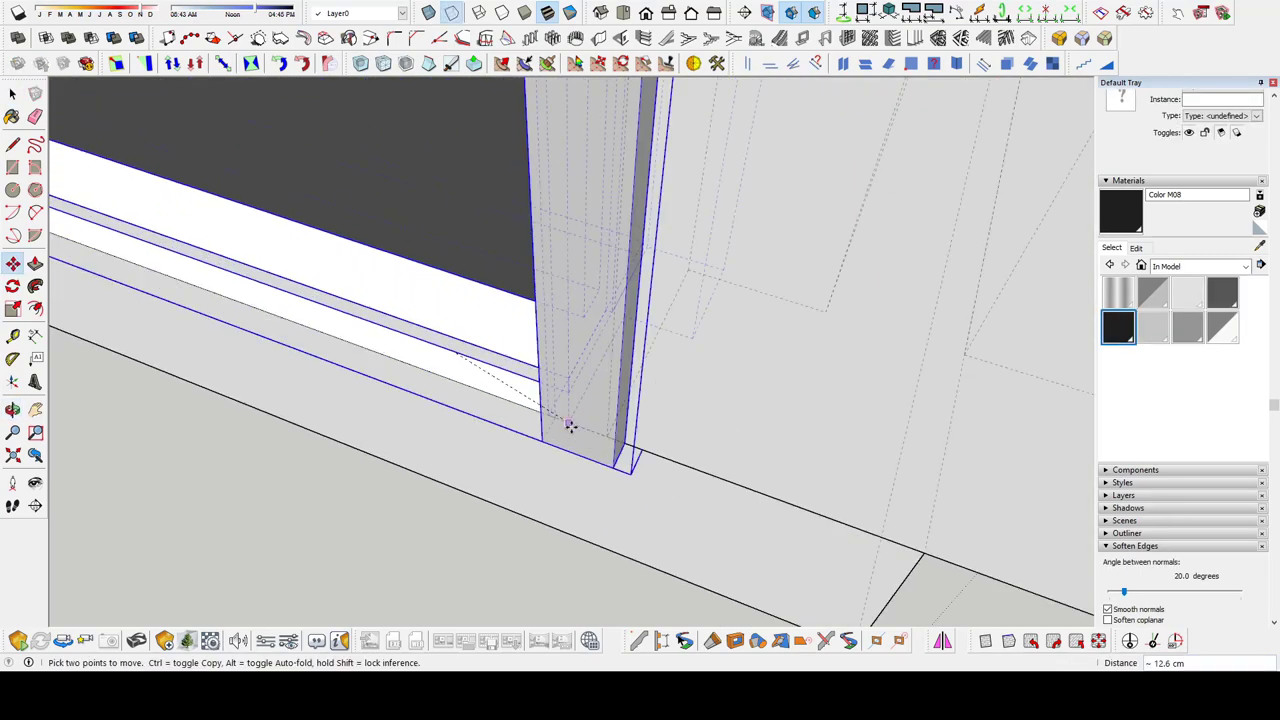
scroll(571, 428, "down", 3)
key("space")
scroll(571, 428, "down", 3)
mouse_move(571, 428)
middle_mouse_down()
mouse_move(822, 354)
mouse_move(563, 194)
mouse_move(185, 289)
mouse_move(453, 400)
middle_mouse_up()
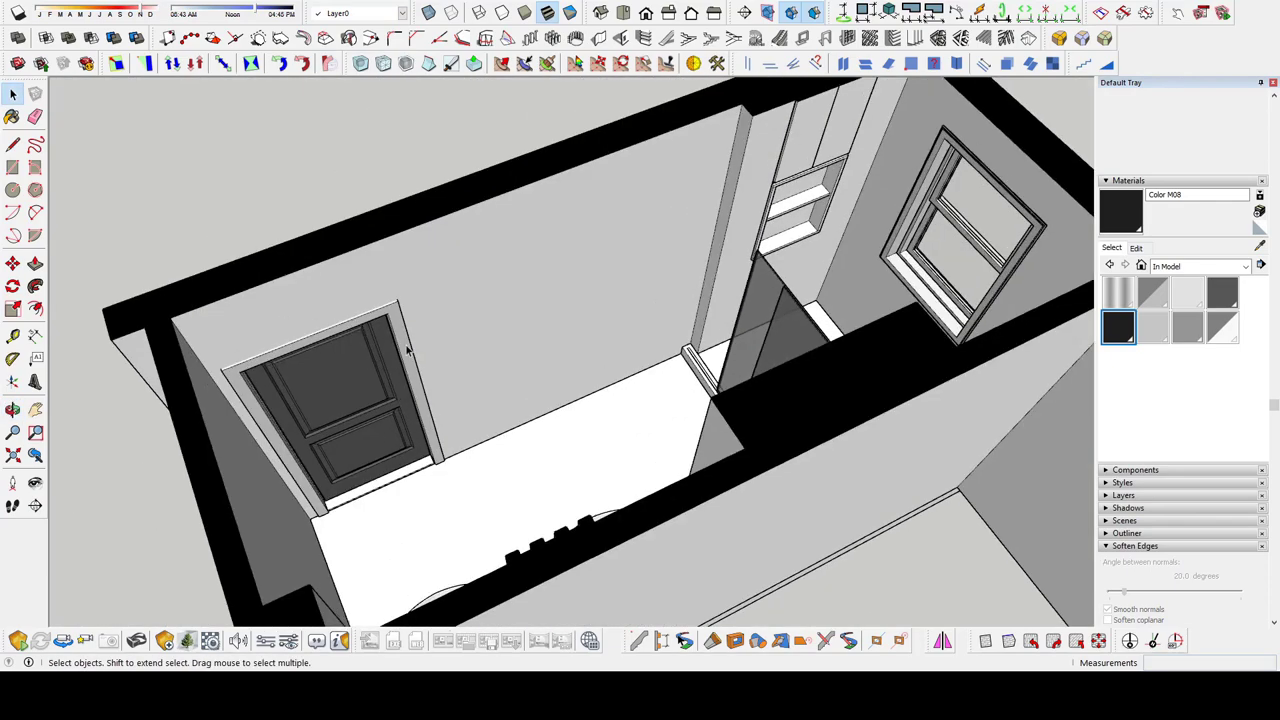
Delete the door and put an extruded, grouped rectangular tile panel in its place
scroll(453, 400, "up", 3)
key("Delete")
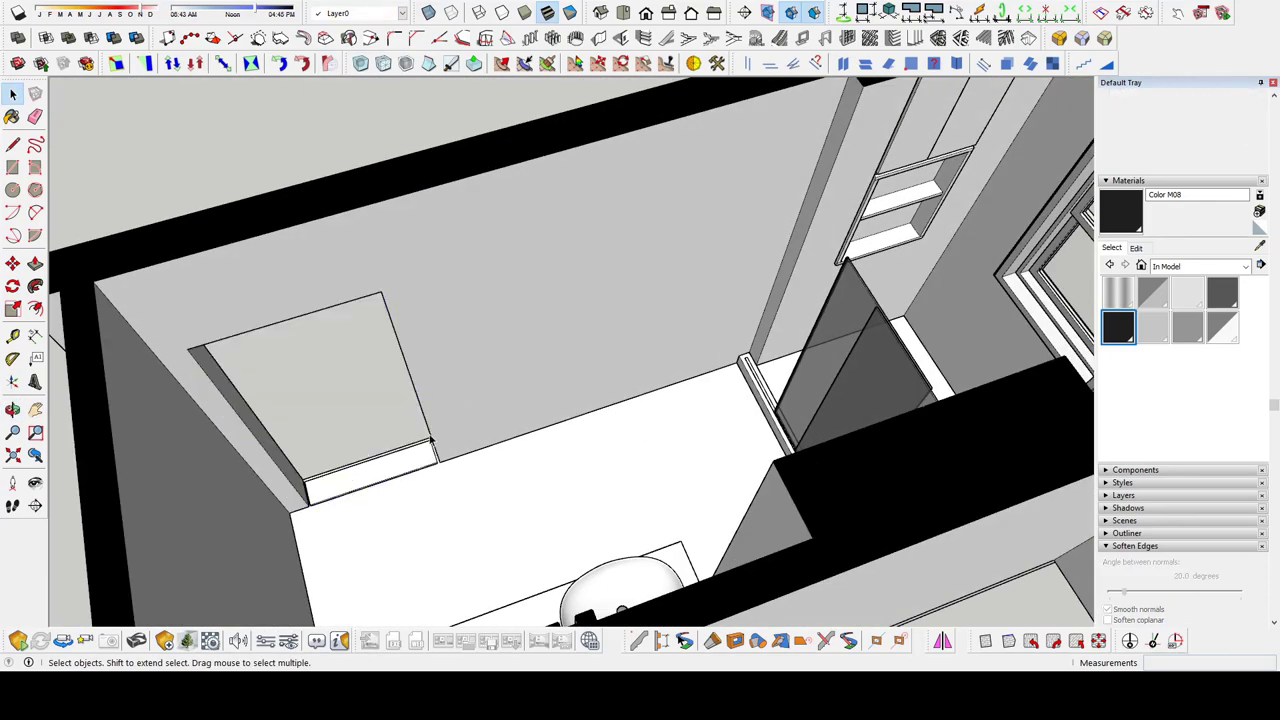
scroll(417, 446, "up", 5)
key("r")
middle_click_drag(417, 446, 497, 323)
scroll(503, 316, "up", 5)
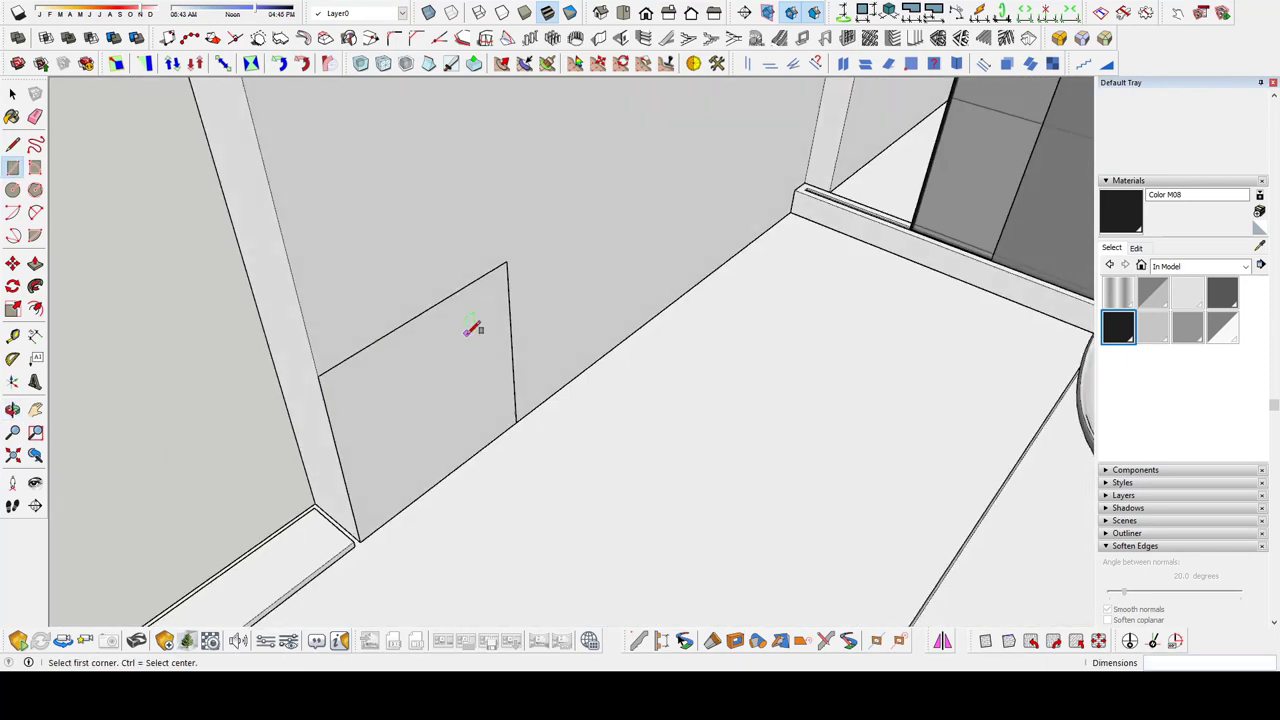
key("p")
key("g")
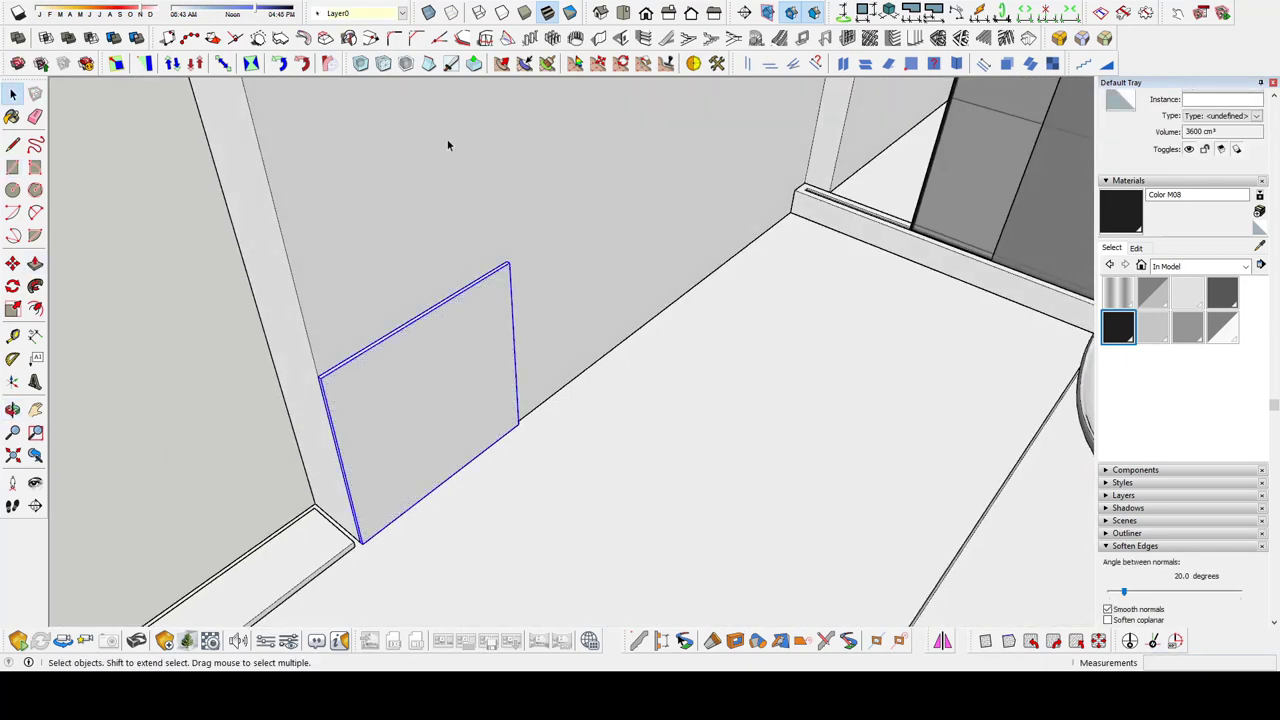
Copy the tile panel across the wall, then scale the top row to the wall height
middle_click_drag(448, 146, 400, 237)
scroll(380, 340, "up", 3)
middle_click_drag(520, 323, 659, 533)
key("m")
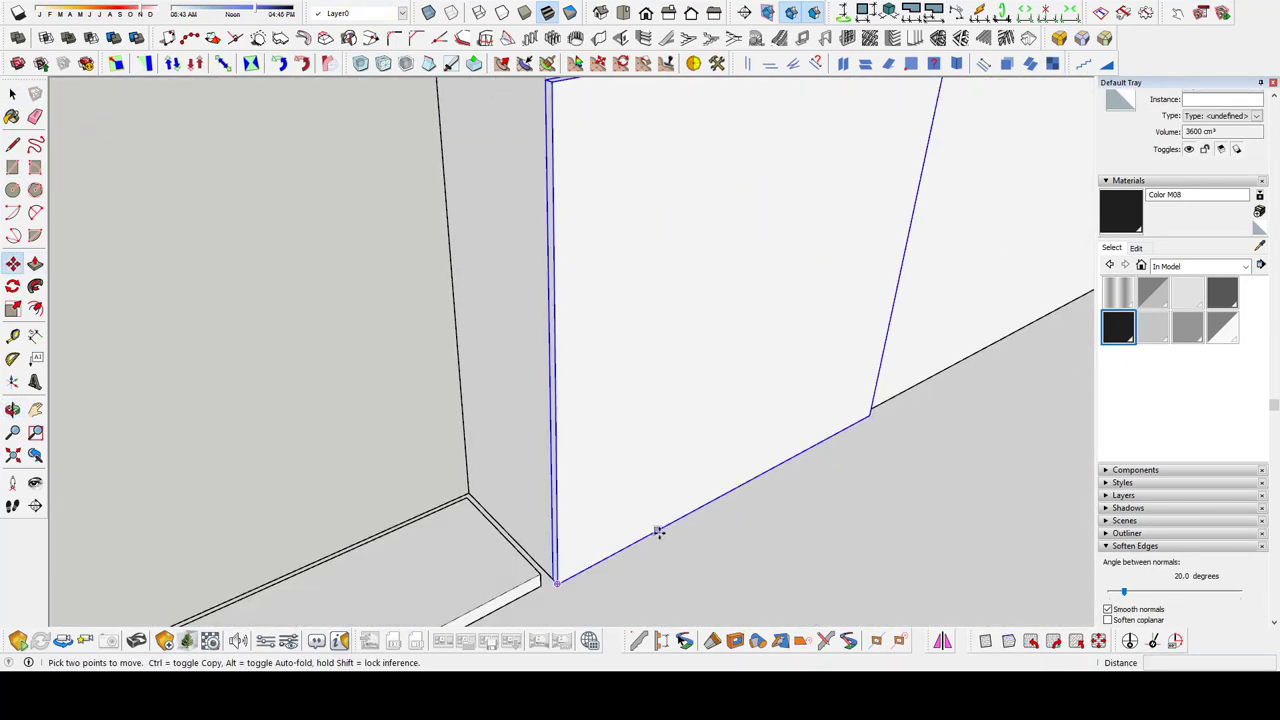
key("ctrl")
left_click(659, 533)
middle_click_drag(771, 247, 390, 181)
key("m")
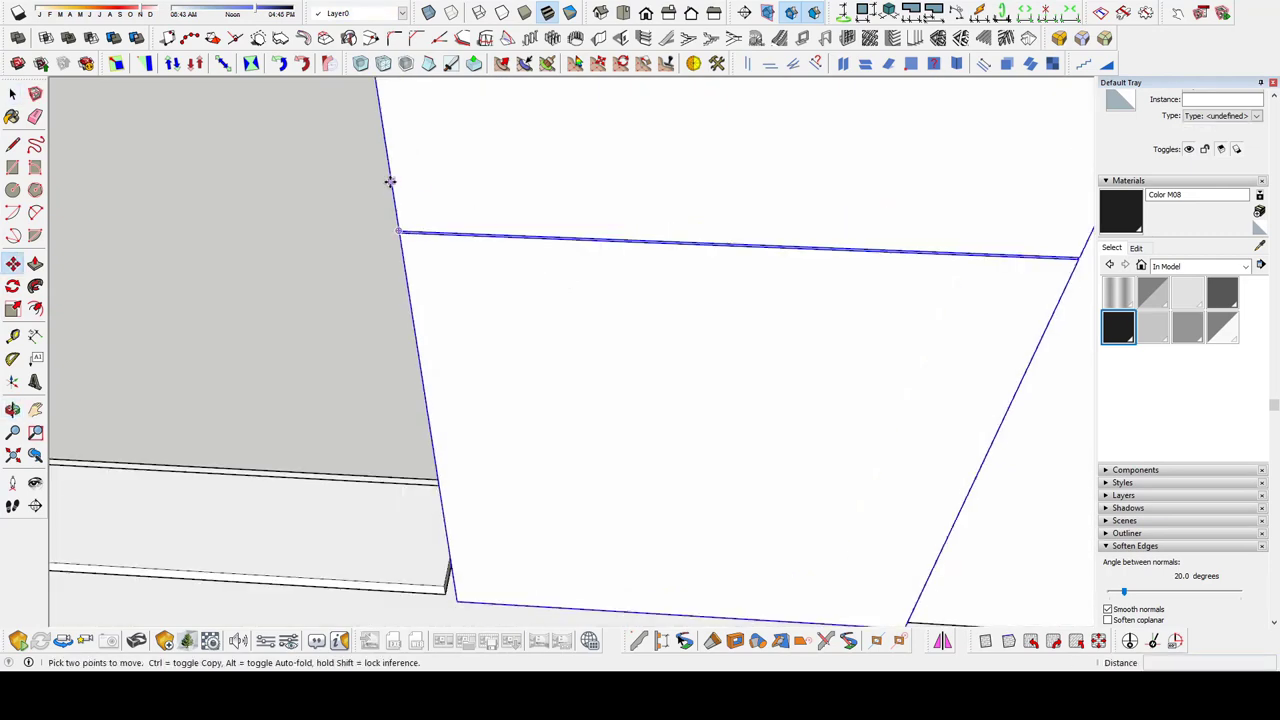
scroll(489, 177, "down", 3)
scroll(483, 186, "down", 5)
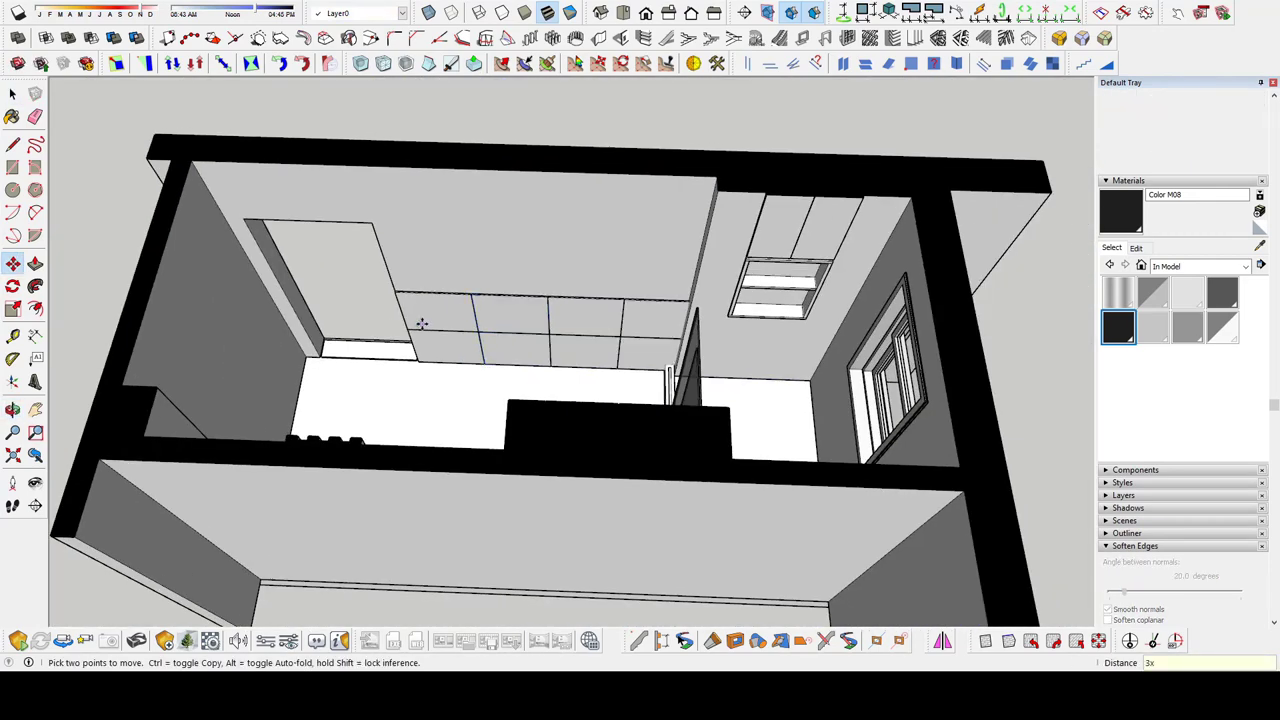
scroll(421, 323, "up", 4)
middle_click_drag(369, 303, 471, 410)
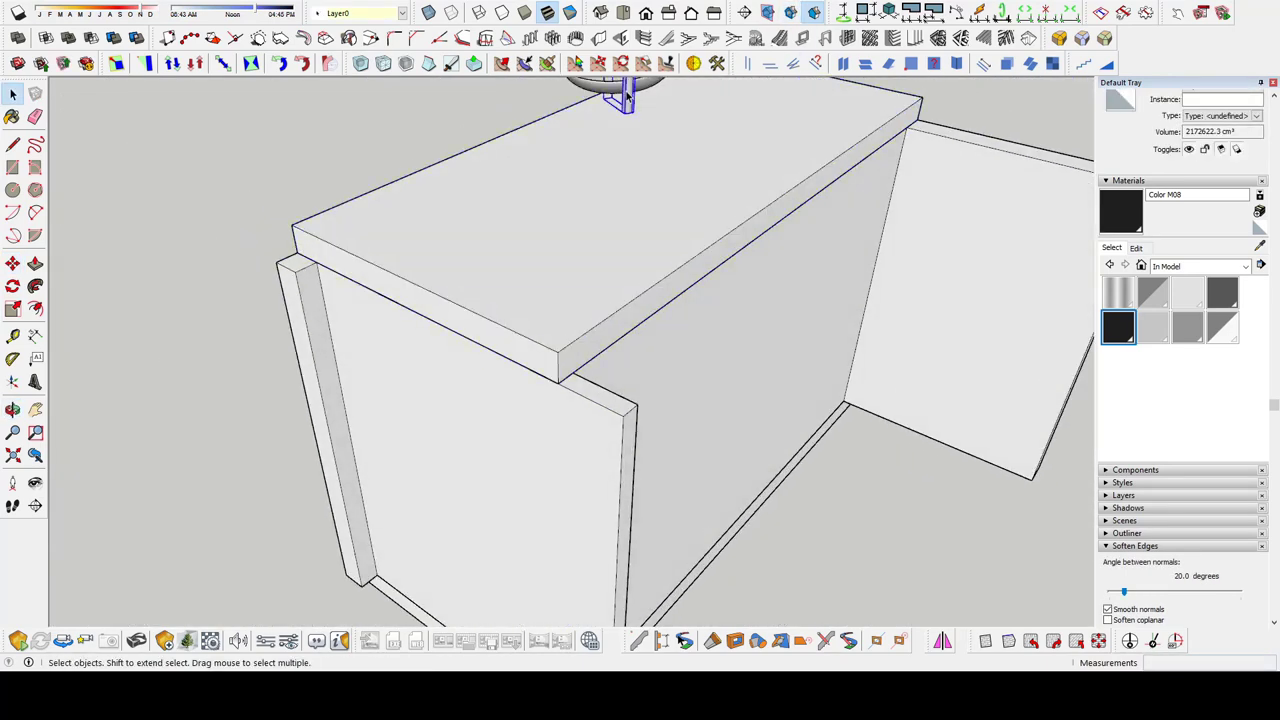
scroll(428, 297, "up", 5)
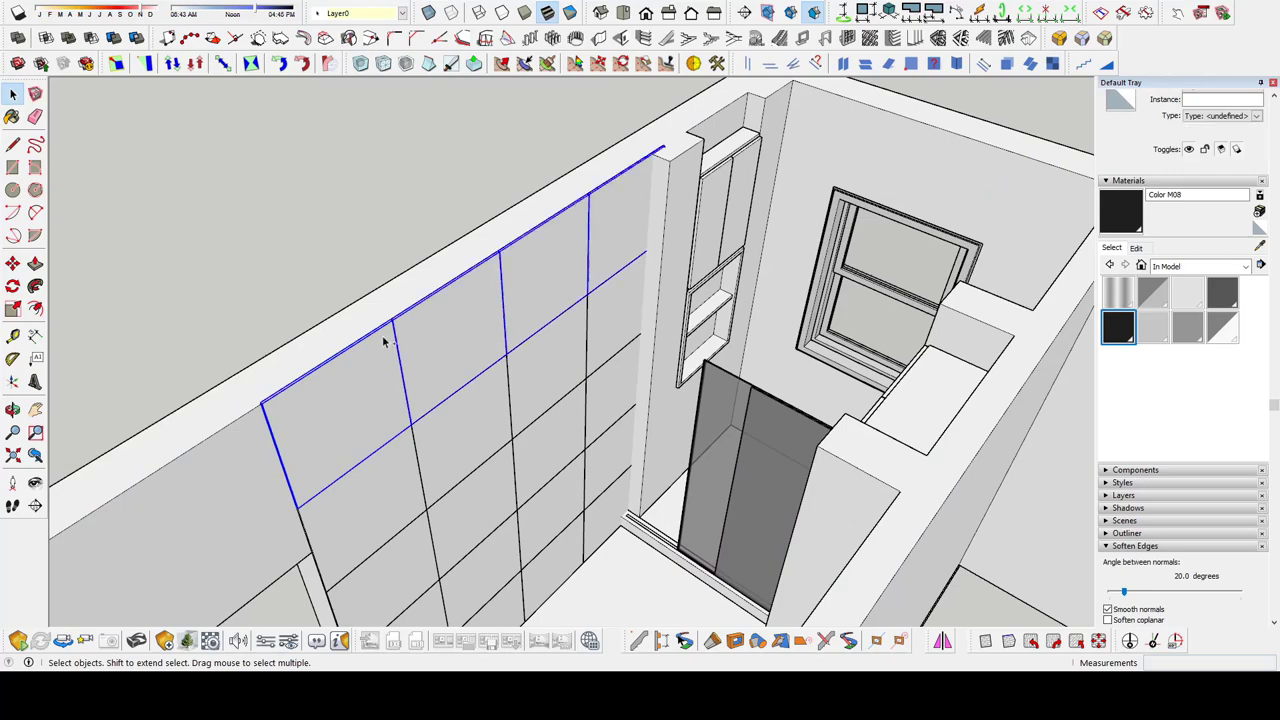
key("s")
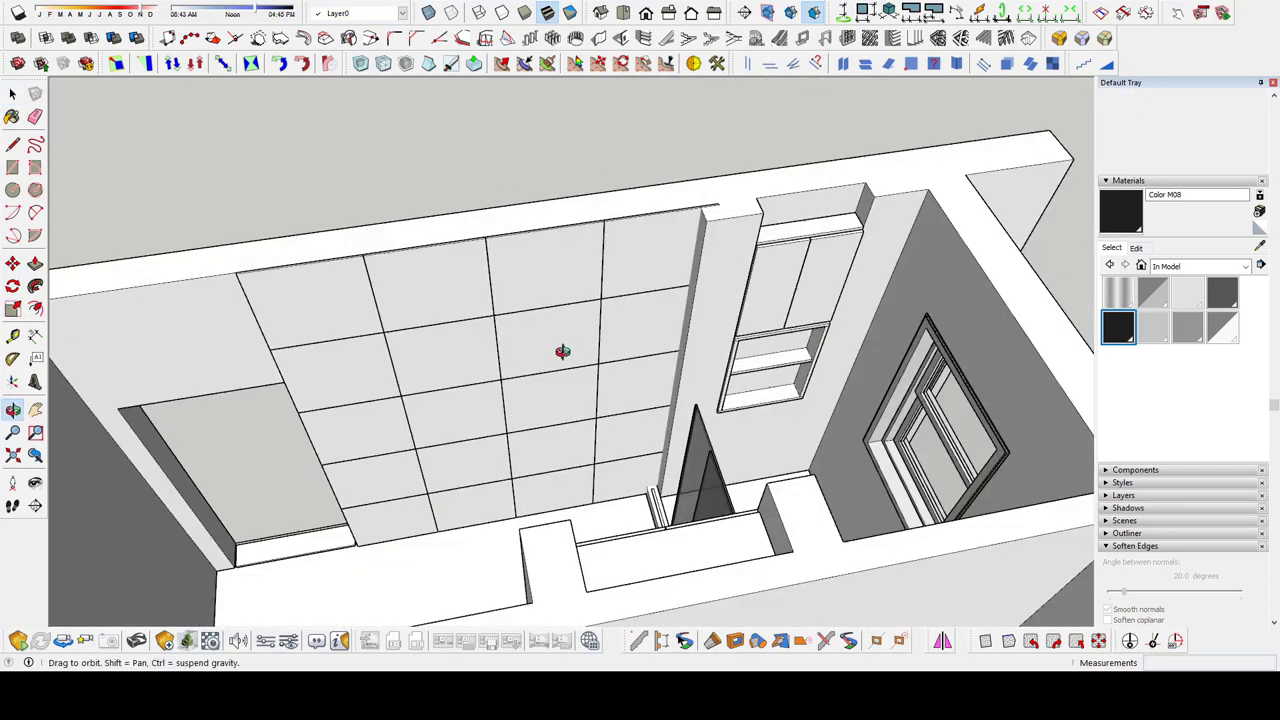
key("s")
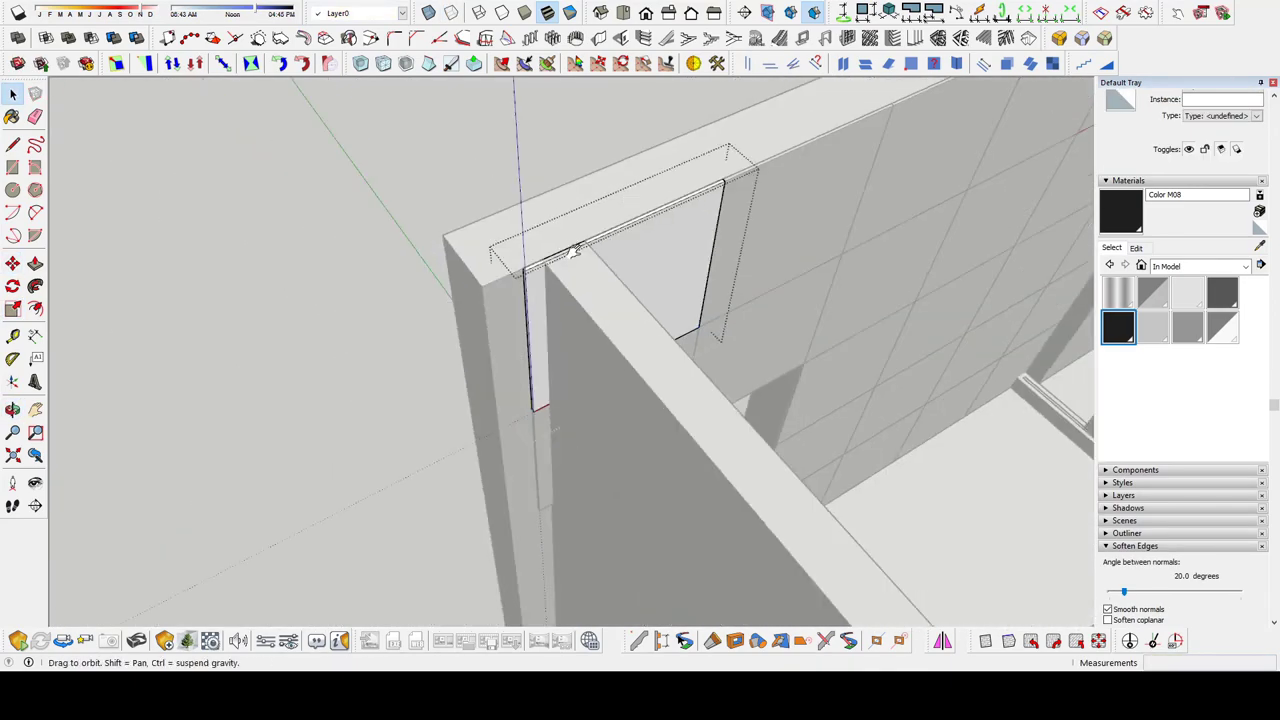
Push the thin leftover strip back into the wall
key("p")
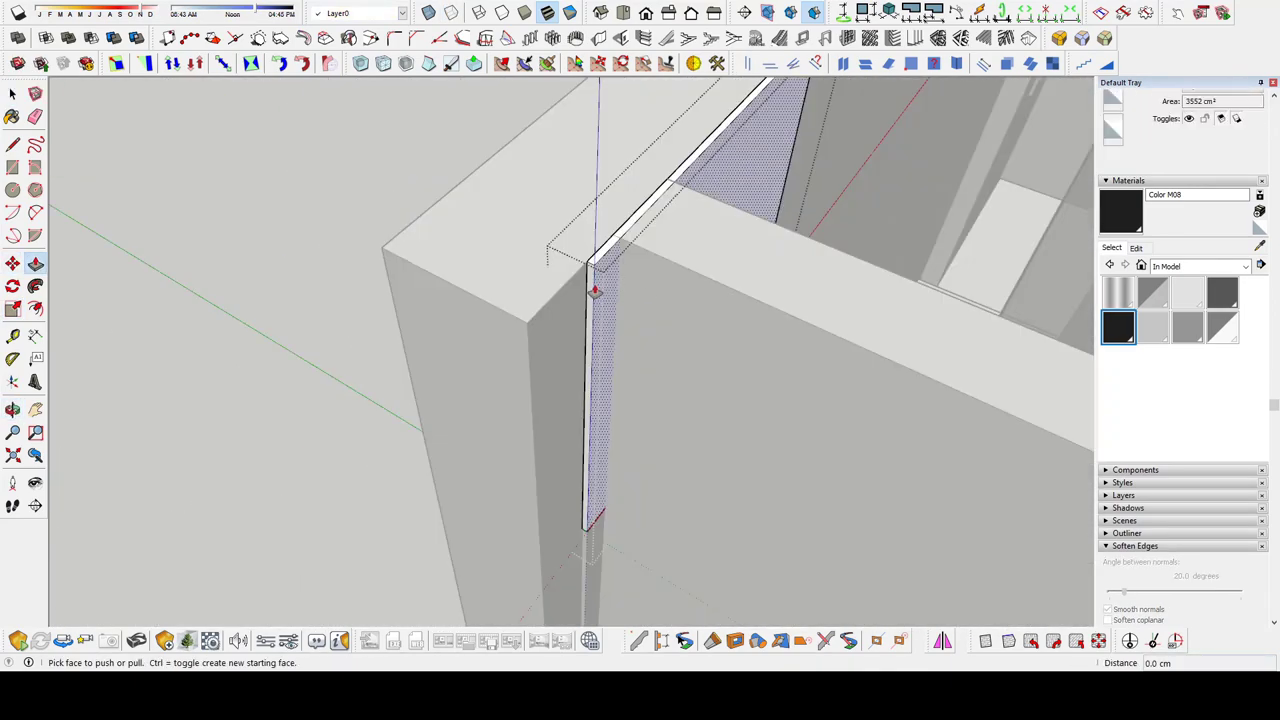
left_click_drag(595, 283, 699, 203)
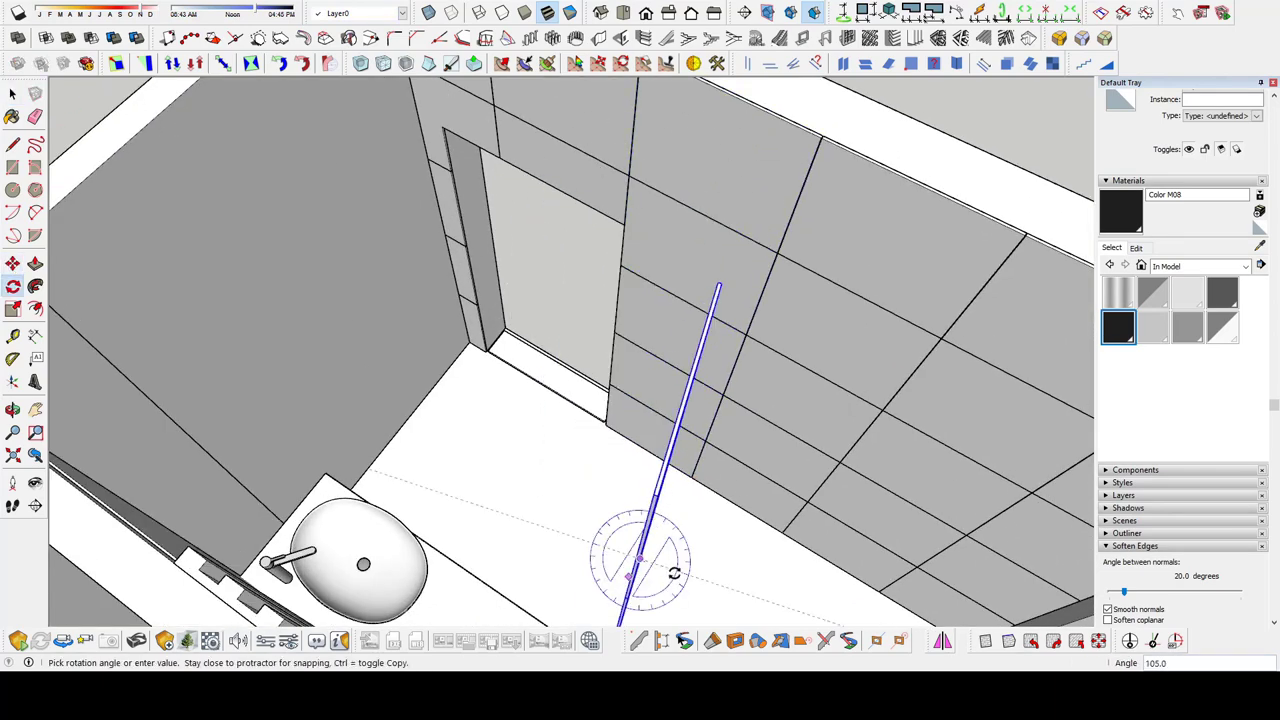
middle_click_drag(576, 463, 652, 245)
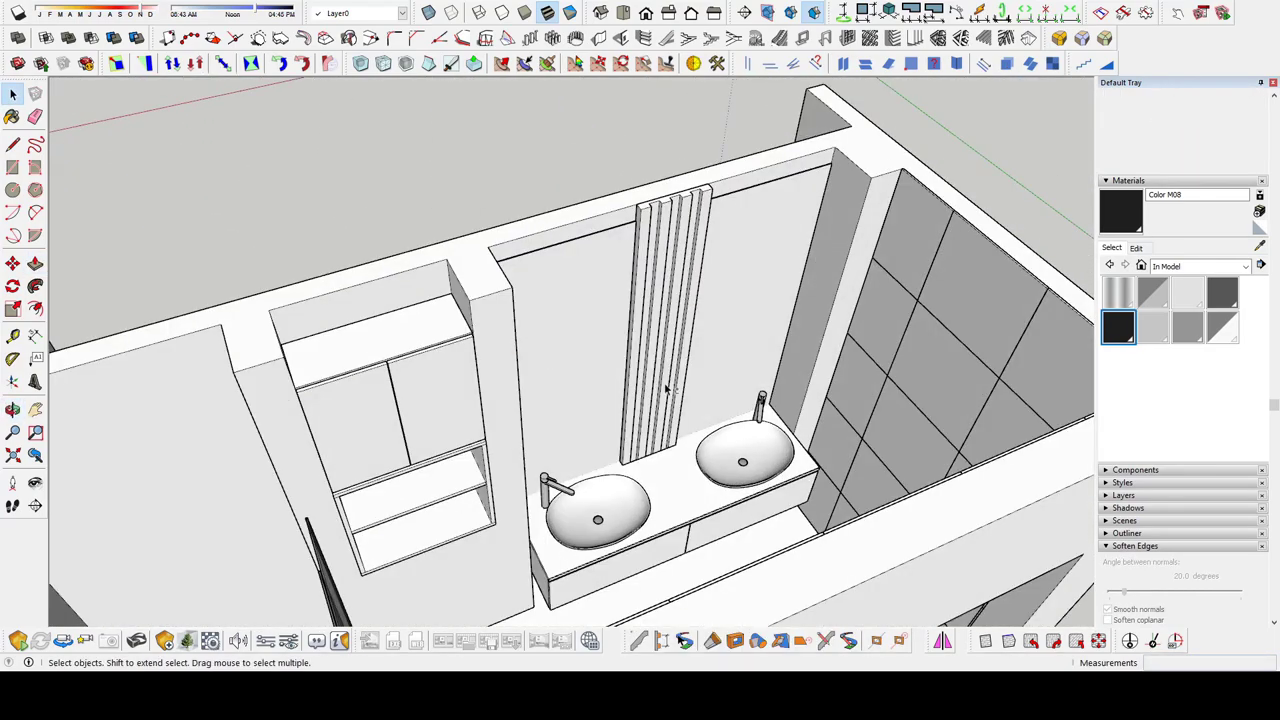
Copy the selected tile panels onto the corner pillar beside the vanity
left_click(788, 265)
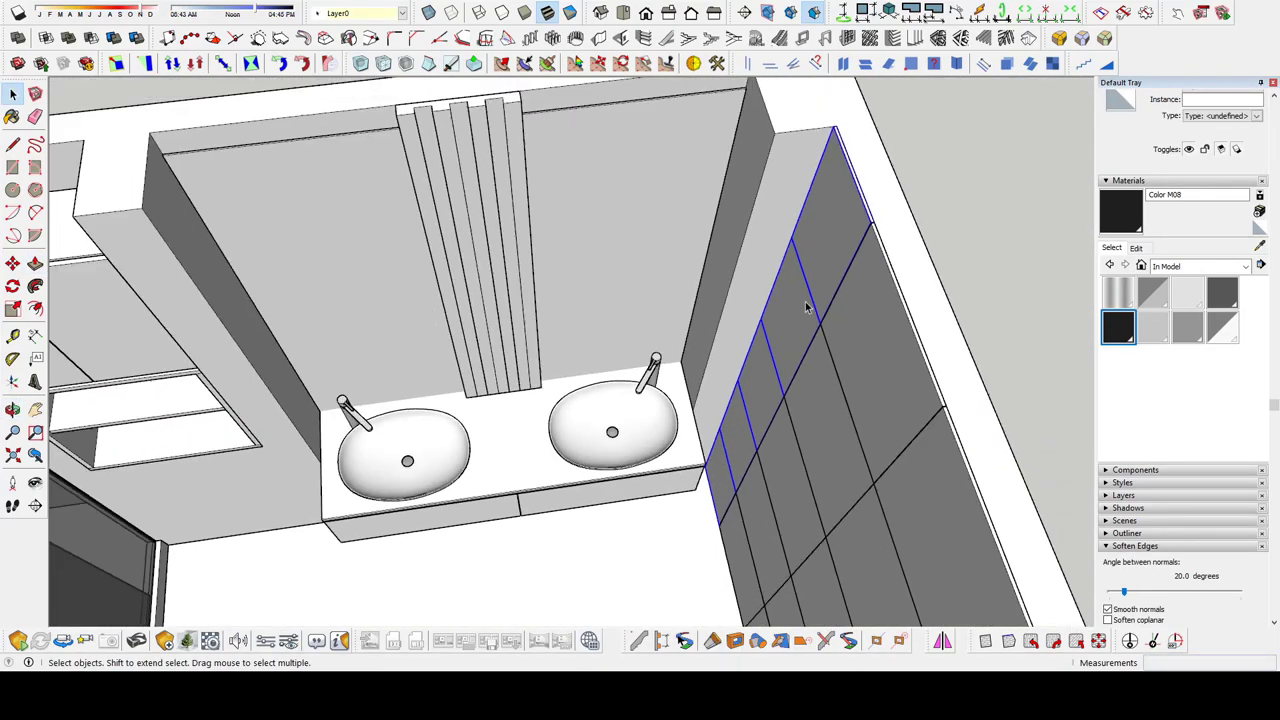
key("m")
scroll(760, 287, "up", 5)
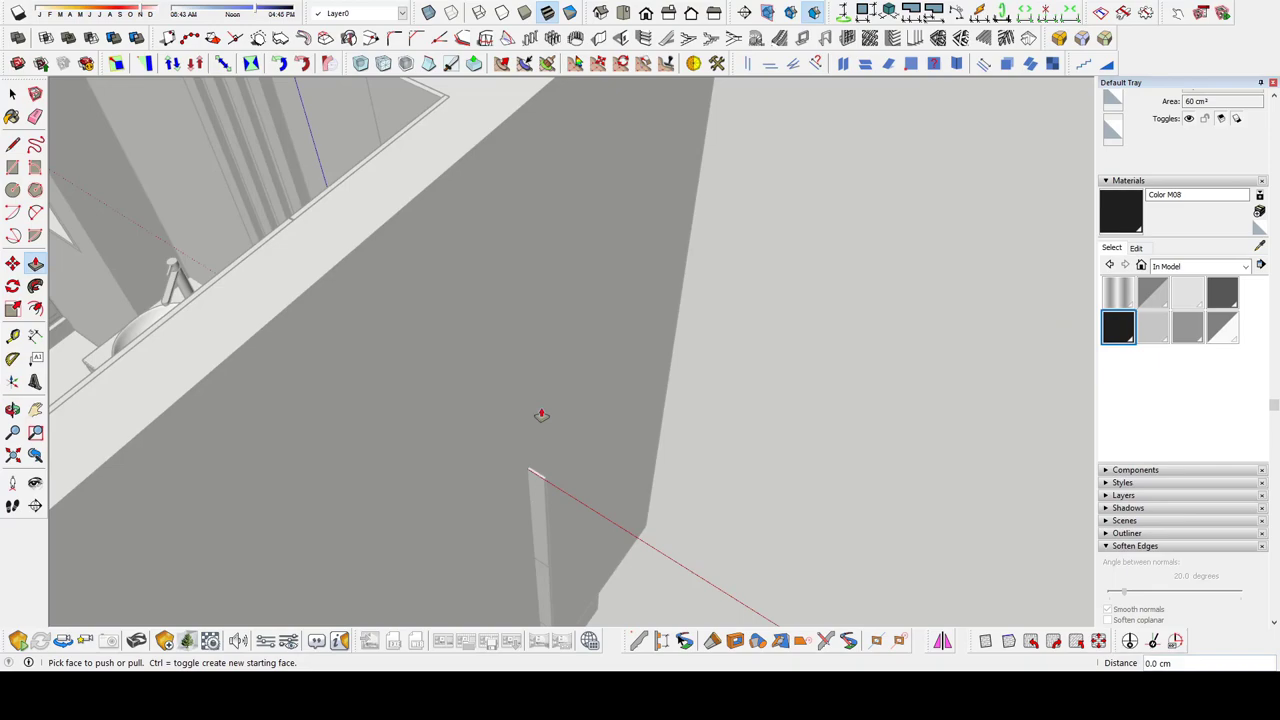
scroll(541, 415, "down", 3)
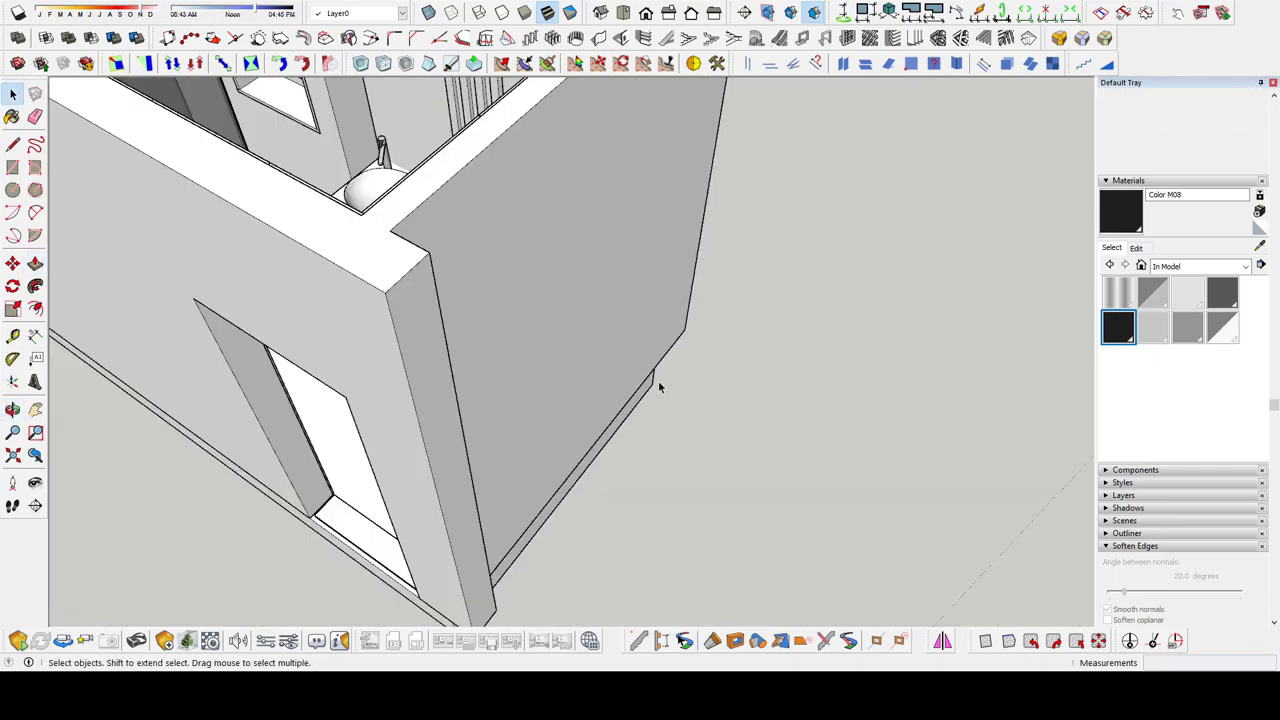
scroll(476, 181, "up", 5)
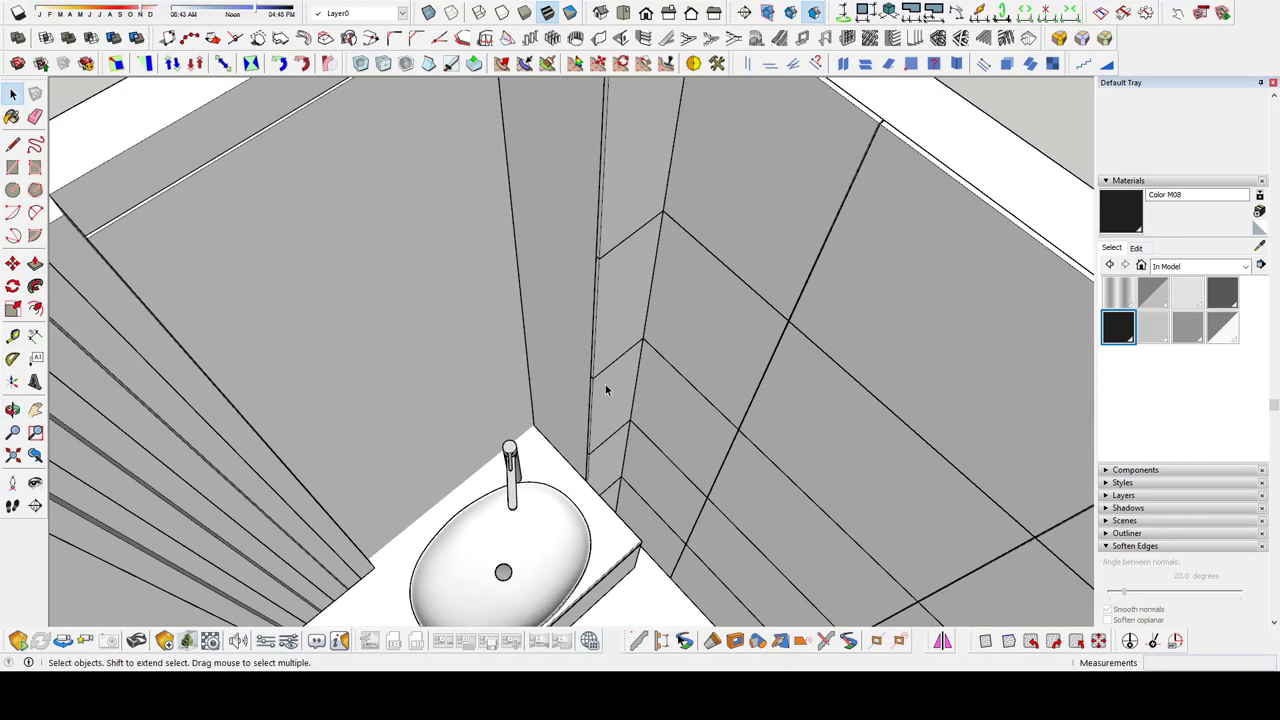
left_click(606, 386)
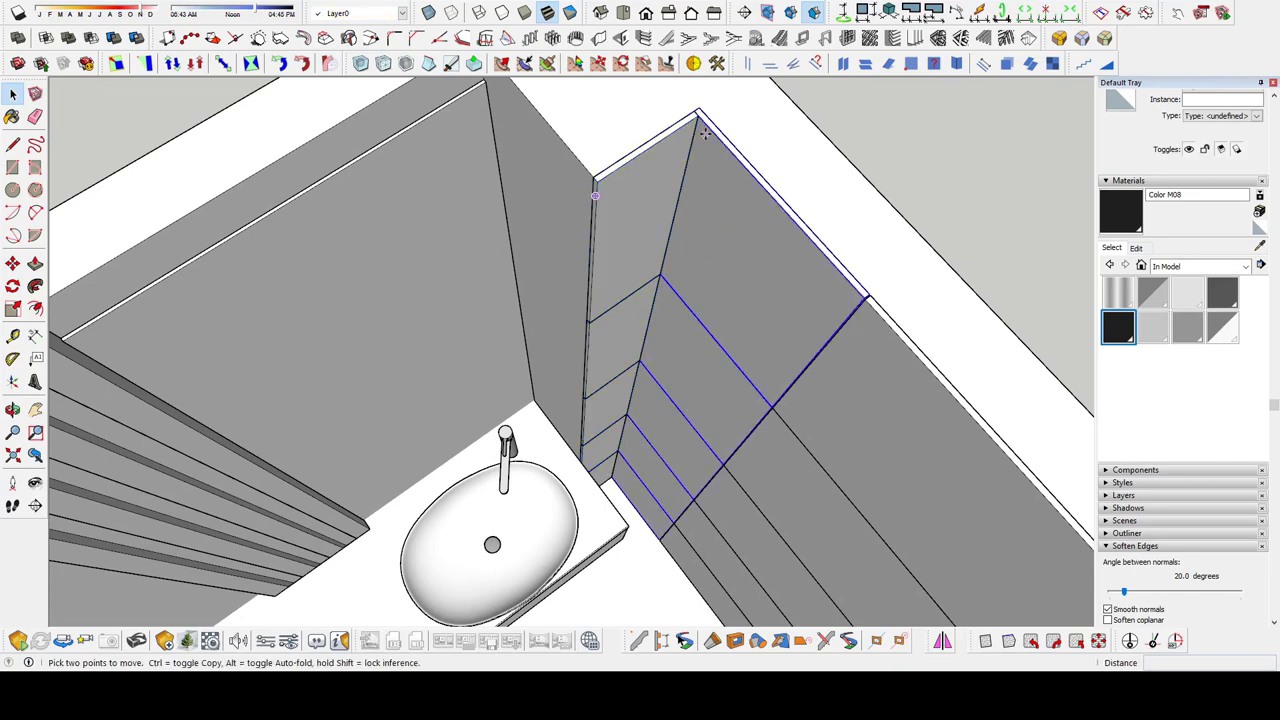
middle_click_drag(605, 118, 643, 290)
key("space")
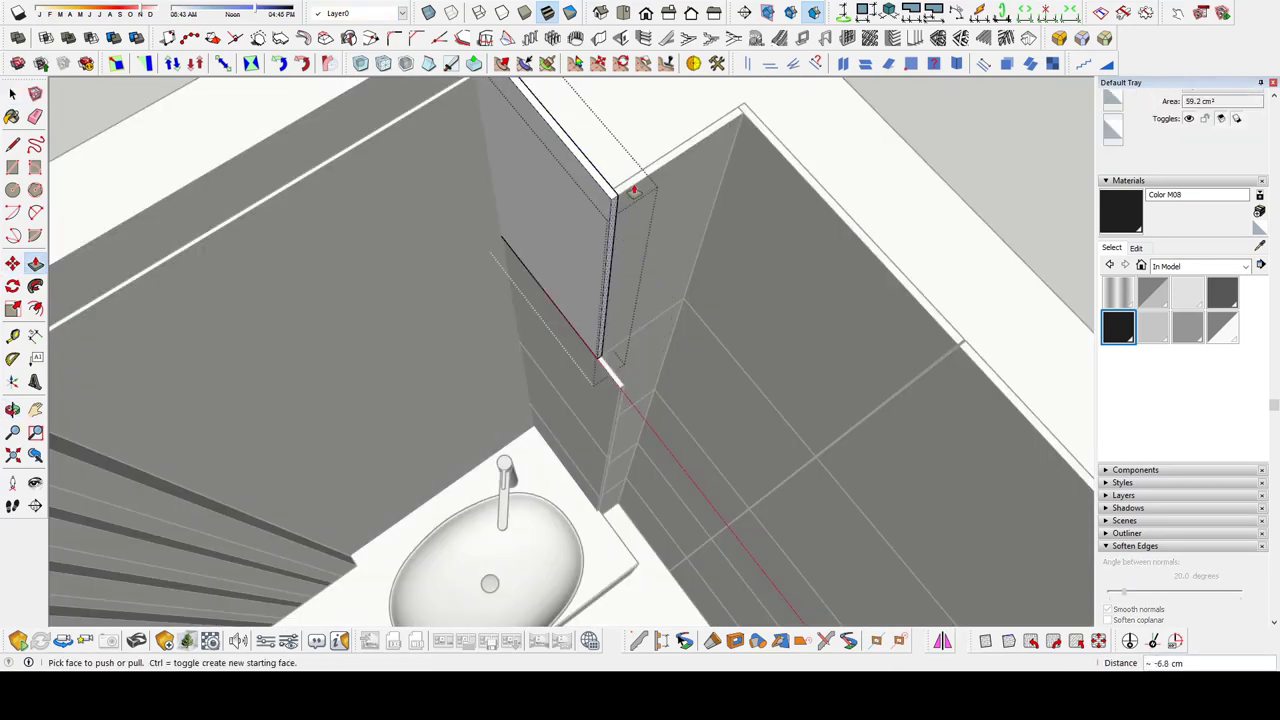
Trim the pillar tiles' thickness with Push/Pull and review the vanity from above
key("space")
scroll(620, 330, "up", 3)
scroll(600, 360, "up", 2)
key("p")
scroll(560, 402, "up", 3)
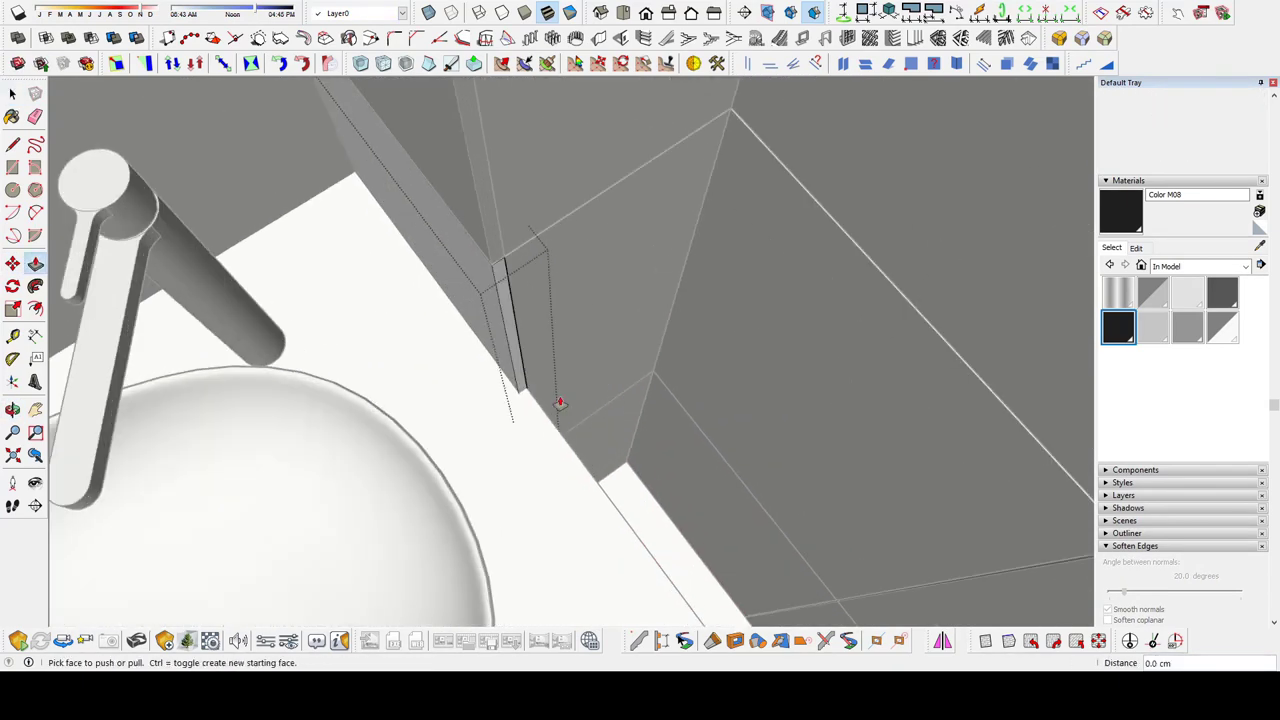
key("space")
scroll(554, 380, "down", 3)
scroll(517, 371, "down", 3)
scroll(630, 453, "down", 5)
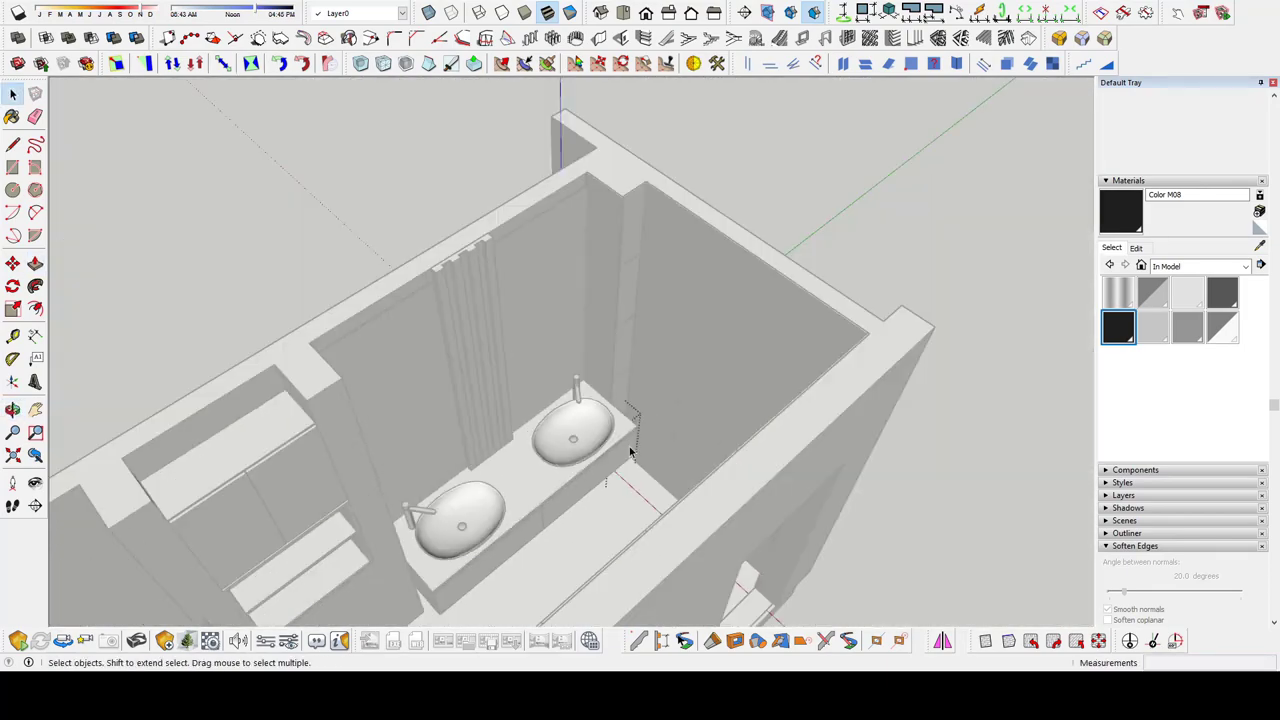
scroll(630, 453, "up", 5)
mouse_move(560, 390)
middle_mouse_down()
mouse_move(520, 400)
mouse_move(700, 470)
middle_mouse_up()
scroll(730, 485, "up", 3)
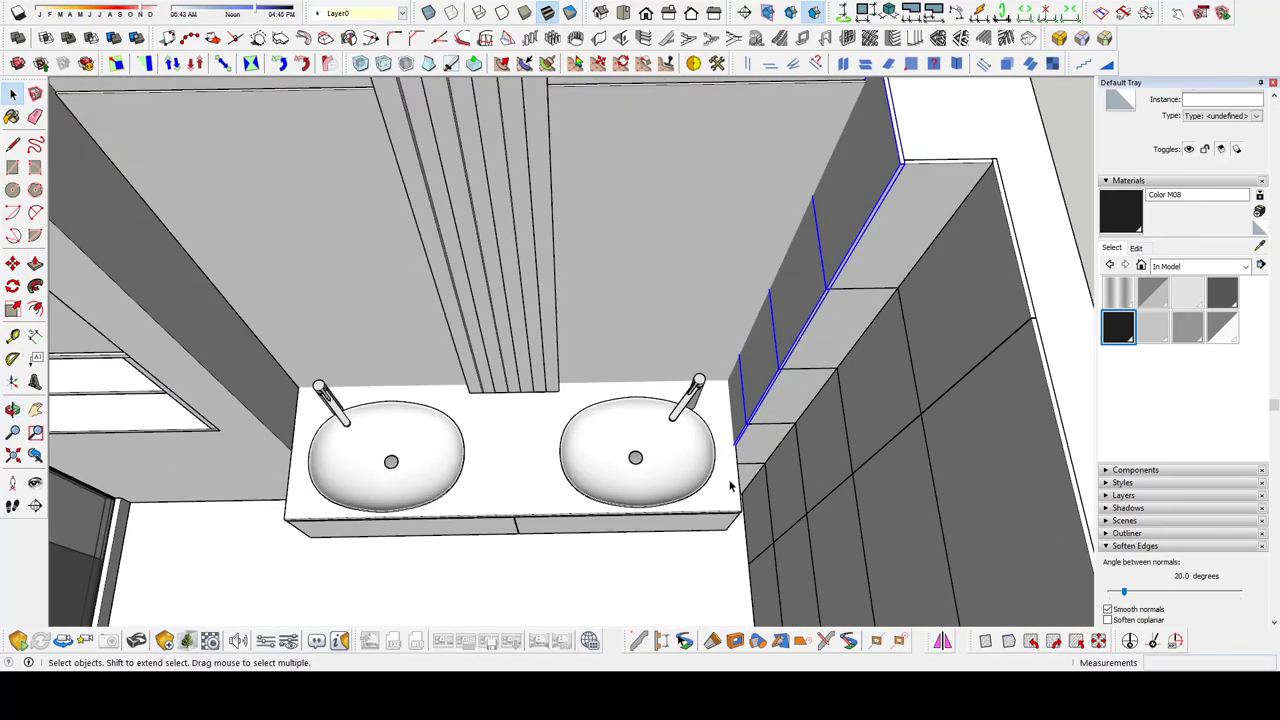
scroll(730, 485, "up", 3)
scroll(700, 270, "down", 1)
scroll(720, 265, "down", 4)
mouse_move(700, 300)
middle_mouse_down()
mouse_move(689, 340)
mouse_move(700, 360)
middle_mouse_up()
Focus on the narrow panel beside the sink, trying Move and Scale on it
key("space")
scroll(551, 229, "up", 3)
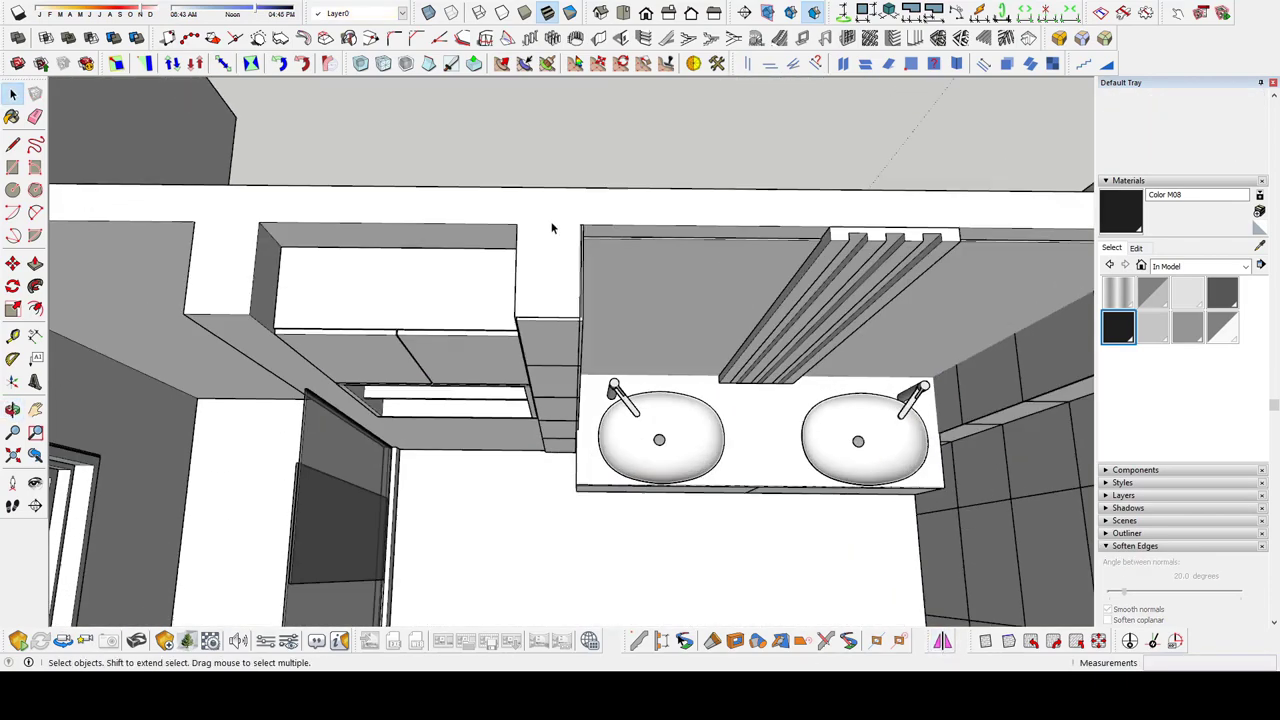
scroll(543, 391, "up", 3)
mouse_move(543, 391)
middle_mouse_down()
mouse_move(566, 420)
mouse_move(508, 533)
mouse_move(540, 523)
middle_mouse_up()
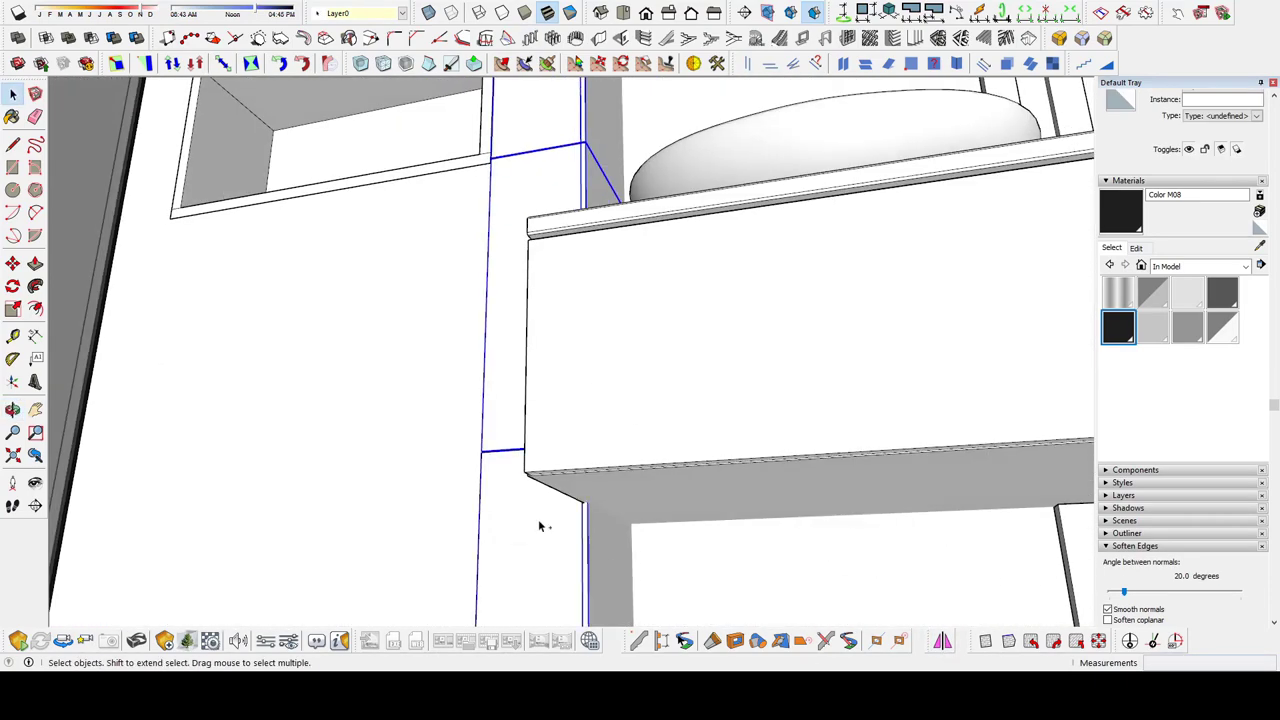
scroll(563, 257, "up", 3)
scroll(569, 317, "down", 3)
key("m")
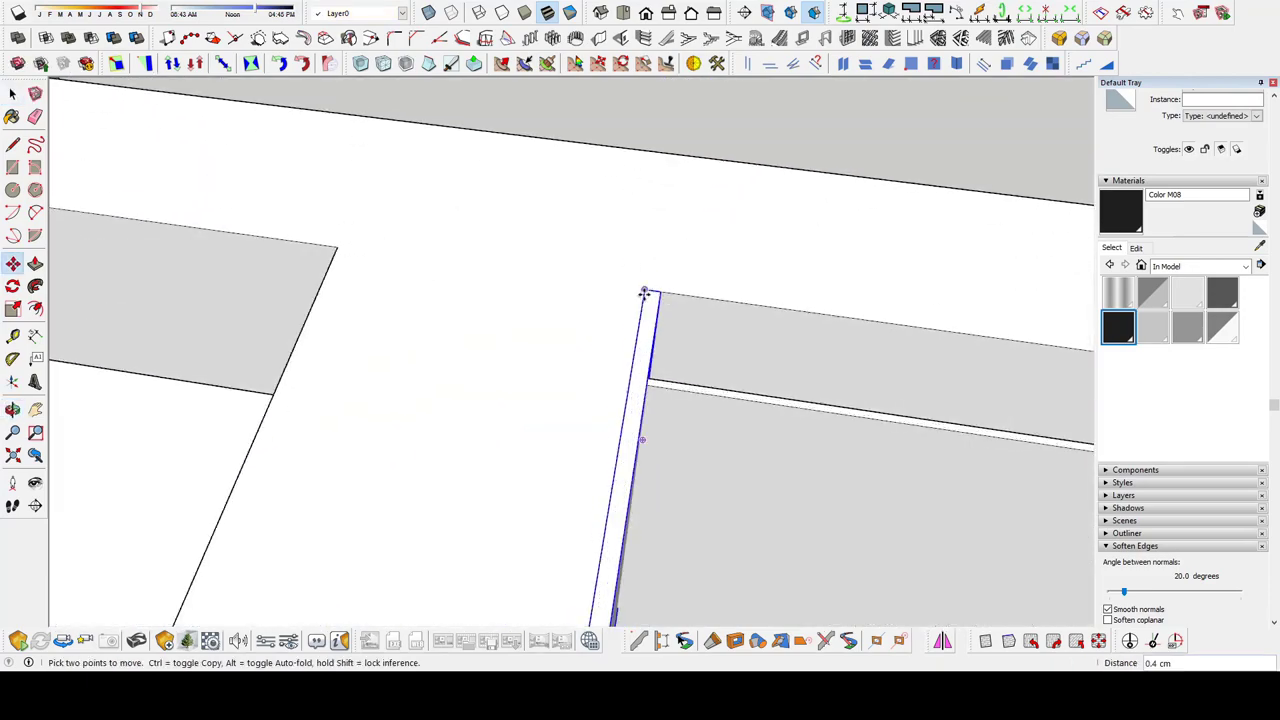
key("space")
scroll(644, 293, "down", 5)
middle_click_drag(666, 366, 626, 523)
scroll(608, 510, "up", 5)
key("s")
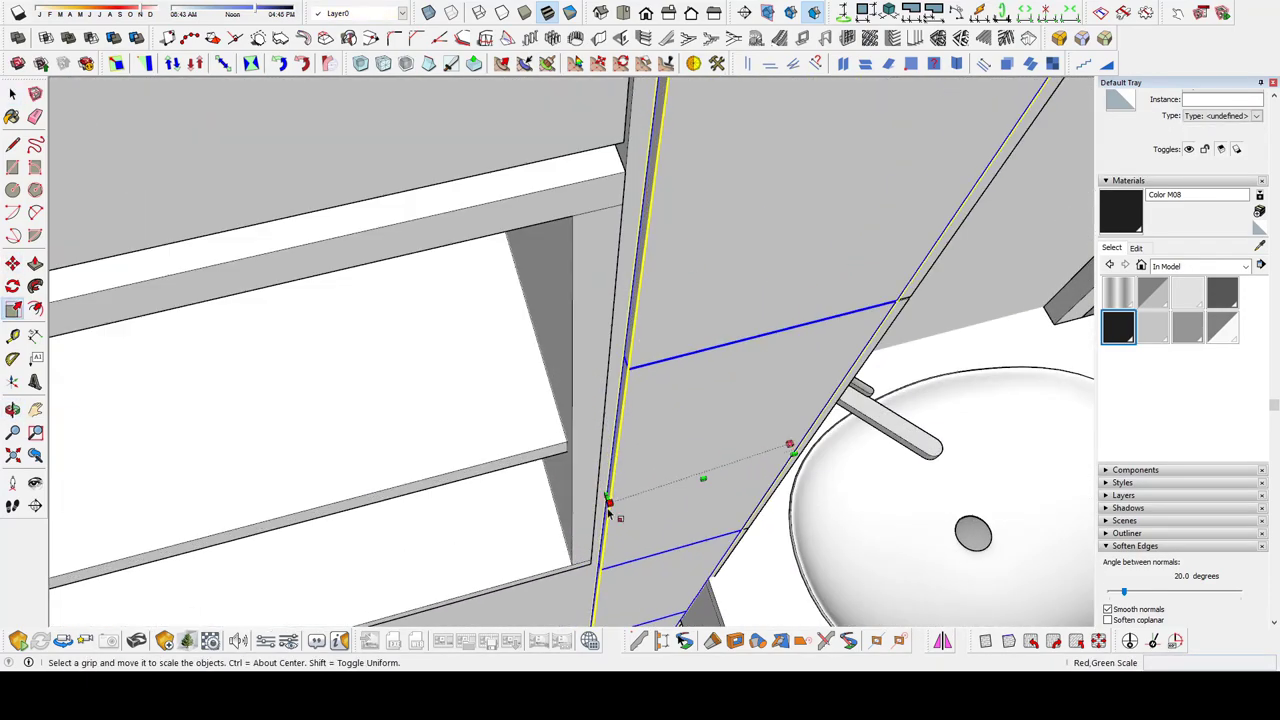
key("space")
scroll(603, 430, "down", 5)
scroll(560, 440, "up", 5)
scroll(631, 454, "up", 3)
mouse_move(560, 440)
middle_mouse_down()
mouse_move(631, 454)
mouse_move(503, 180)
mouse_move(560, 400)
mouse_move(631, 430)
middle_mouse_up()
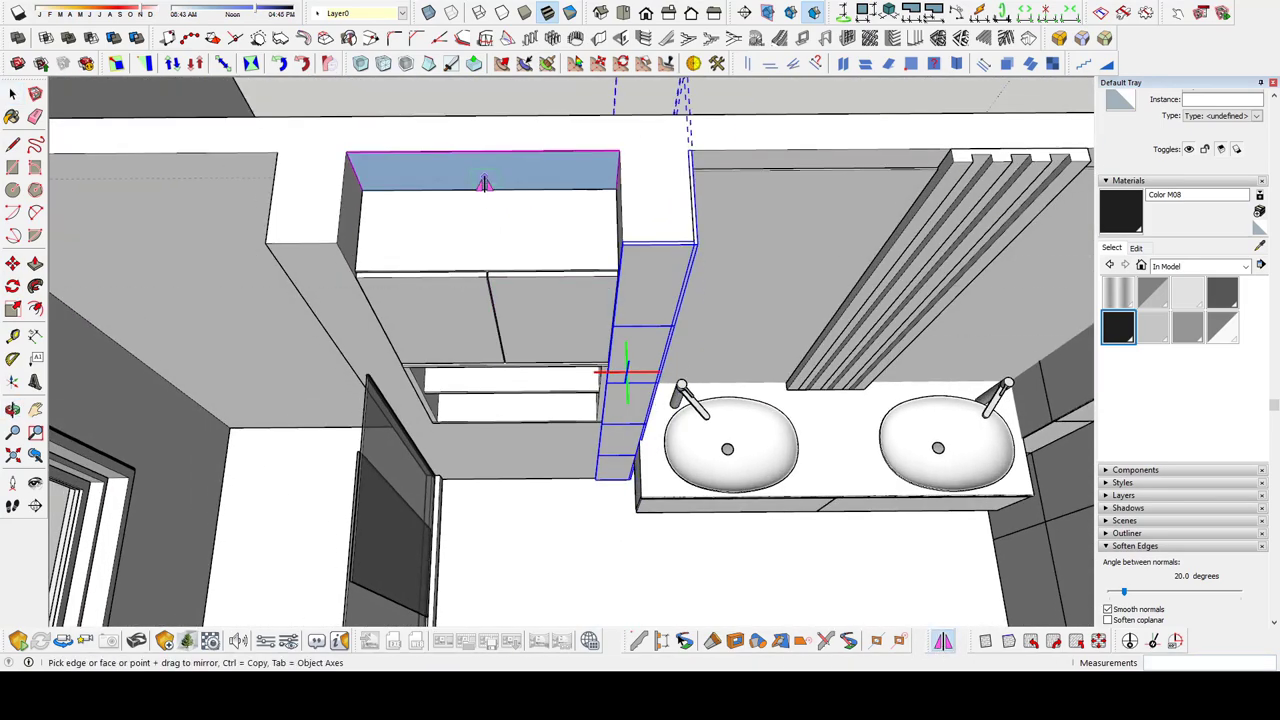
middle_click_drag(543, 312, 686, 414)
scroll(686, 414, "up", 5)
Copy the narrow panel with Move and measure distances around it beside the sink
key("m")
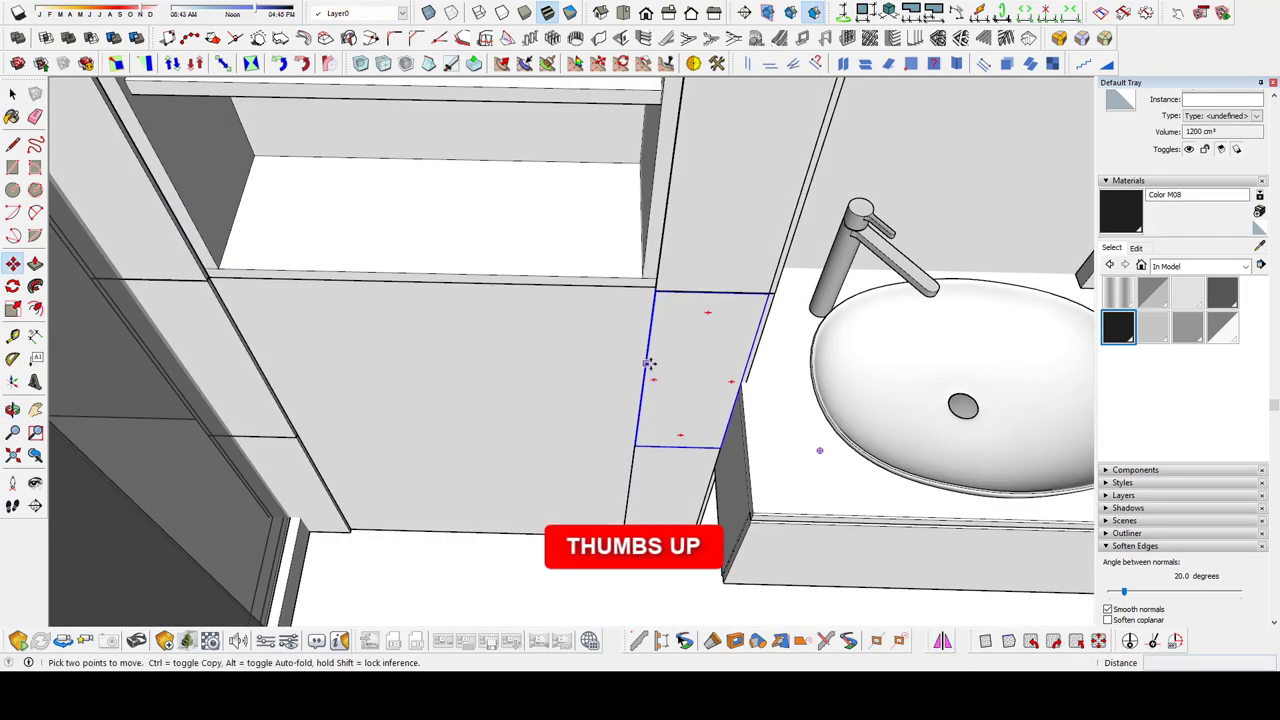
left_click(420, 362)
key("space")
mouse_move(420, 362)
middle_mouse_down()
mouse_move(563, 371)
mouse_move(504, 336)
mouse_move(405, 352)
middle_mouse_up()
key("t")
middle_click_drag(740, 360, 710, 373)
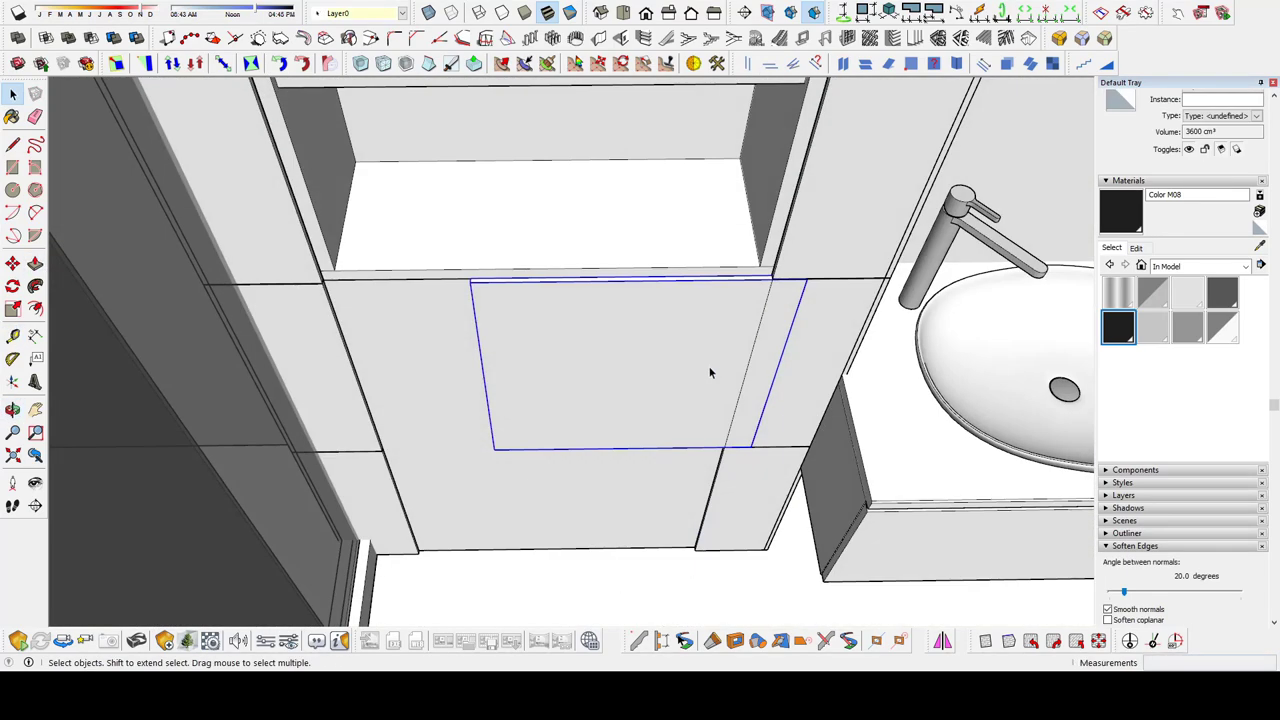
key("space")
mouse_move(545, 163)
middle_mouse_down()
mouse_move(431, 277)
mouse_move(606, 354)
middle_mouse_up()
key("m")
key("space")
middle_click_drag(662, 584, 714, 286)
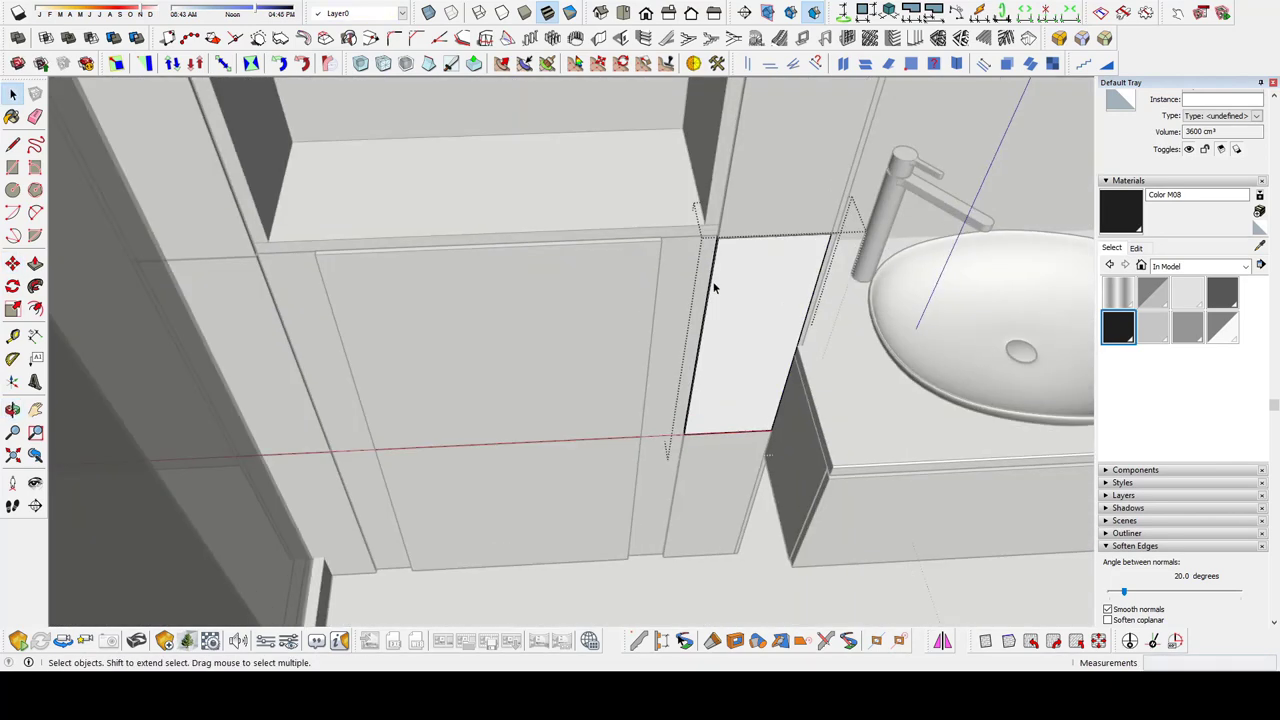
scroll(714, 286, "up", 5)
Try Push/Pull on the panel edge beside the vanity
key("p")
key("space")
scroll(720, 309, "down", 3)
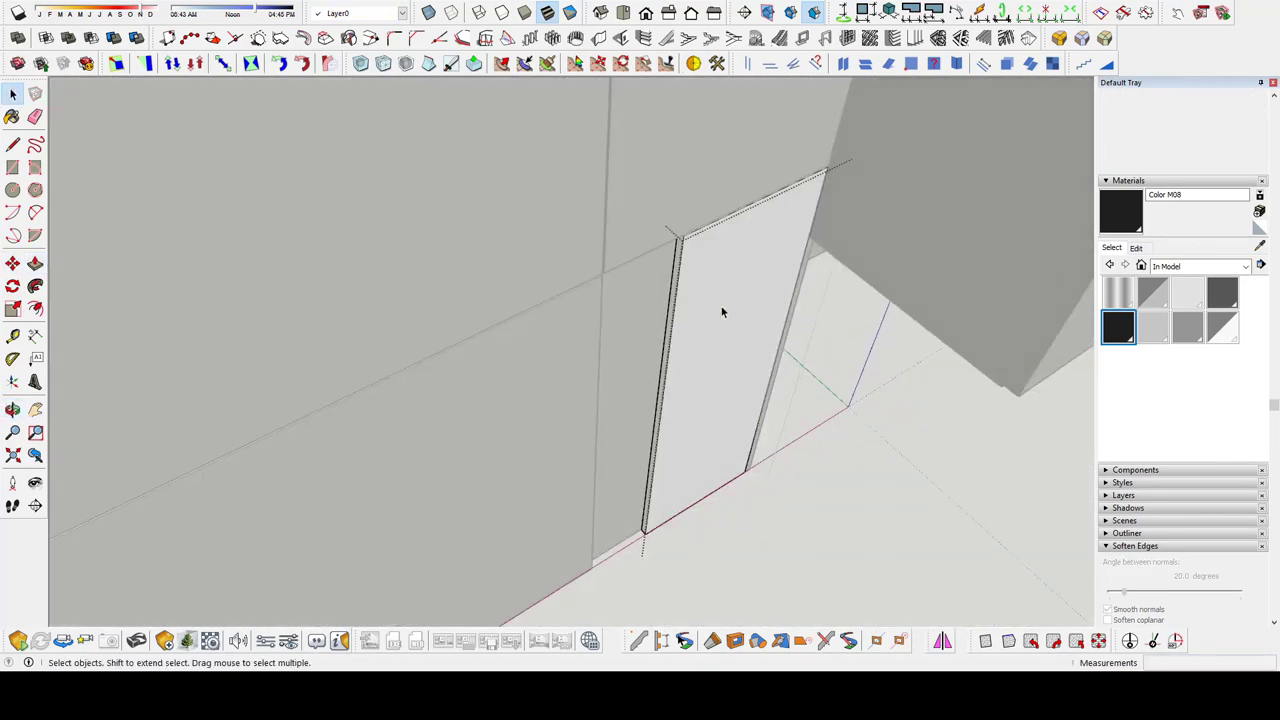
key("p")
mouse_move(543, 229)
middle_mouse_down()
mouse_move(314, 300)
mouse_move(410, 316)
mouse_move(741, 214)
mouse_move(445, 352)
middle_mouse_up()
key("space")
scroll(410, 316, "down", 3)
scroll(410, 316, "down", 5)
scroll(741, 214, "up", 5)
Scale the panel behind the left sink about 1.12 along the red axis
key("s")
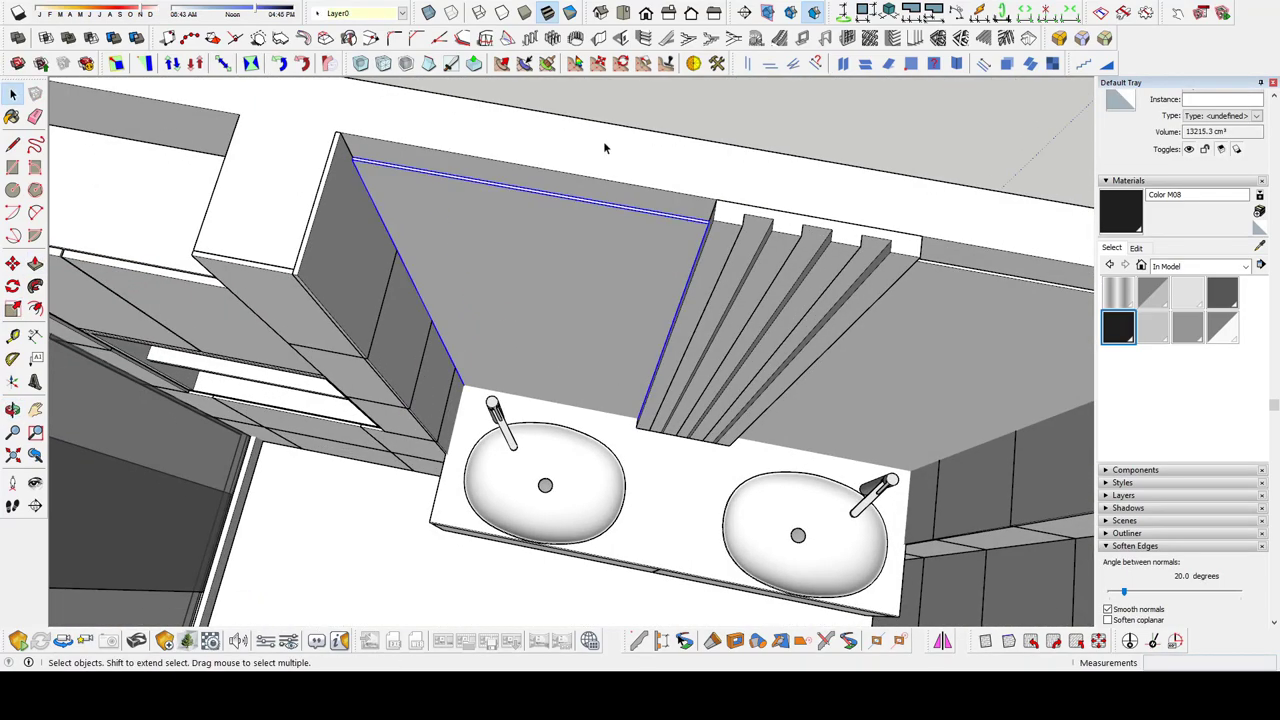
middle_click_drag(604, 148, 757, 257)
key("s")
scroll(786, 366, "up", 3)
scroll(712, 407, "up", 2)
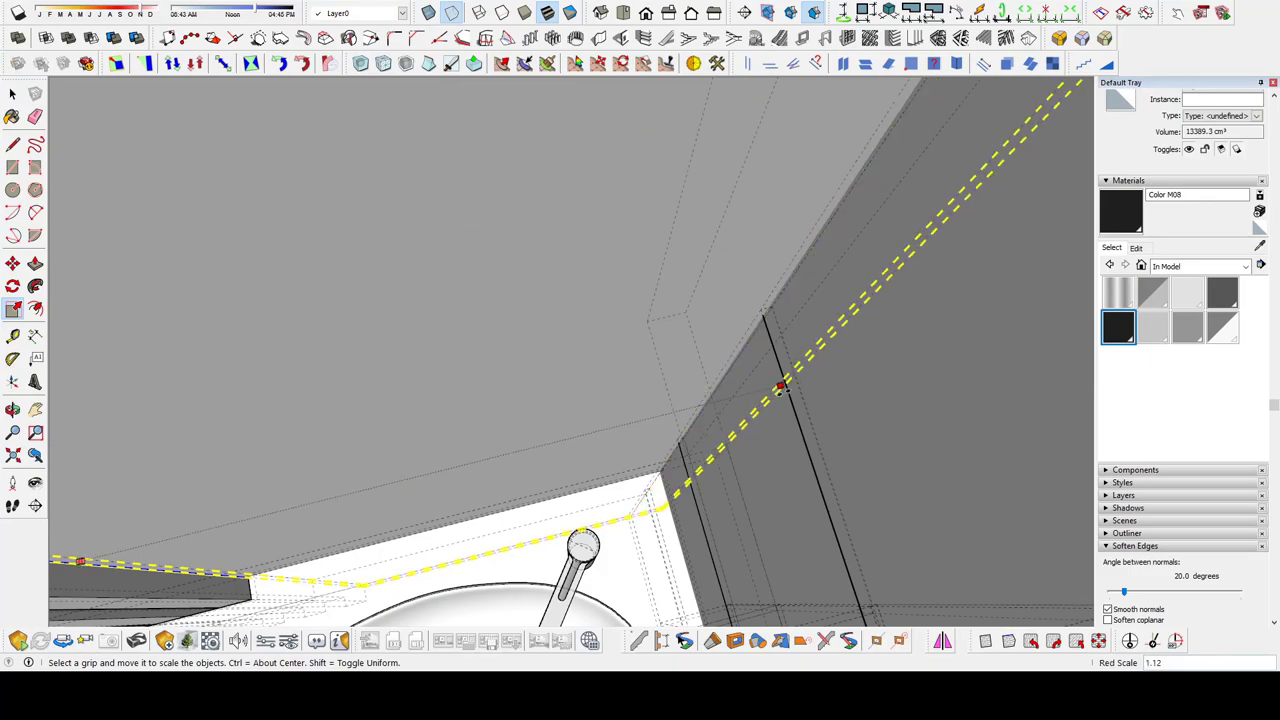
scroll(781, 388, "down", 3)
middle_click_drag(686, 471, 591, 214)
scroll(709, 451, "up", 3)
Select the glass panel and view it from another angle
scroll(653, 349, "up", 5)
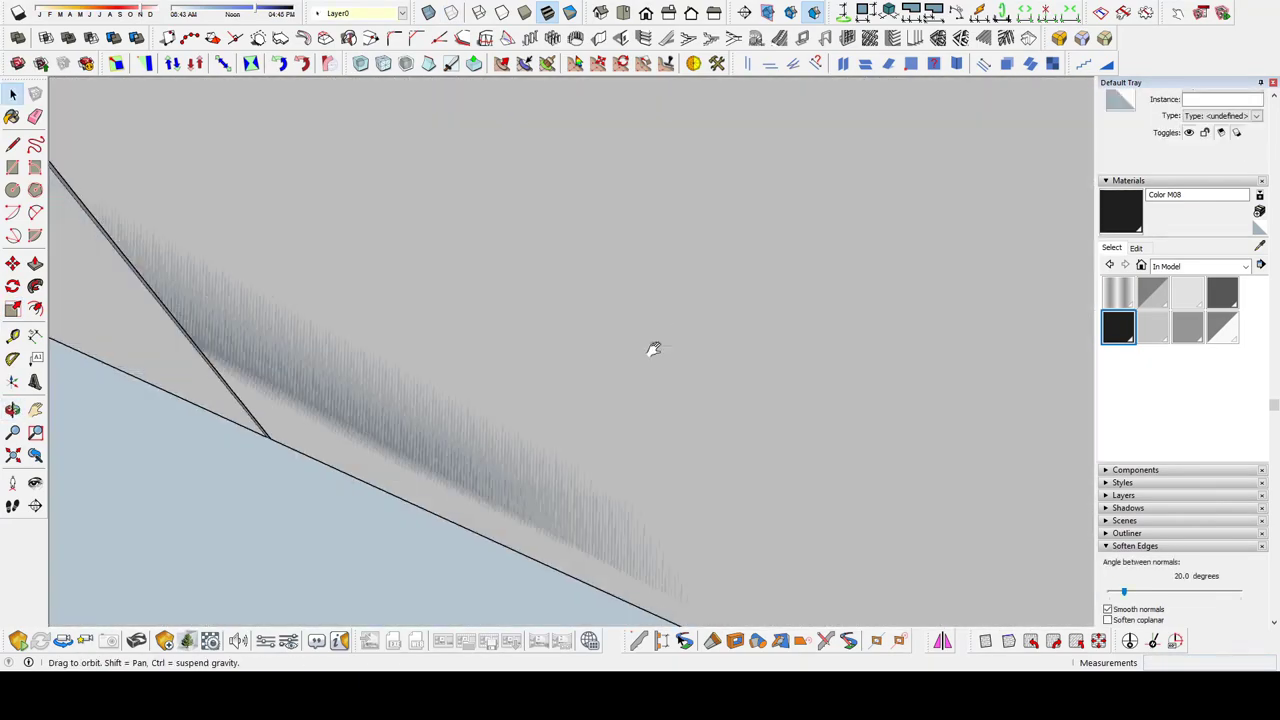
scroll(653, 349, "down", 5)
scroll(560, 263, "down", 3)
scroll(560, 263, "down", 5)
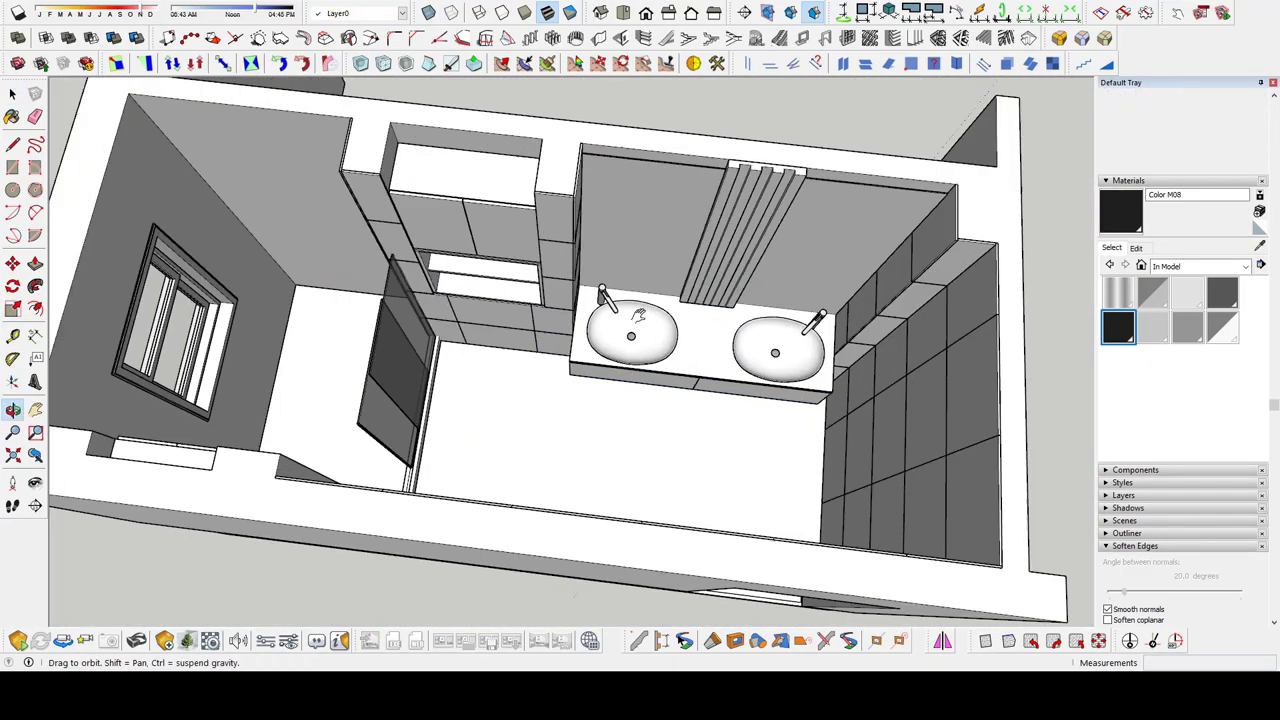
scroll(686, 397, "up", 5)
scroll(686, 397, "up", 2)
key("space")
left_click_drag(412, 343, 836, 458)
middle_click_drag(836, 458, 461, 440)
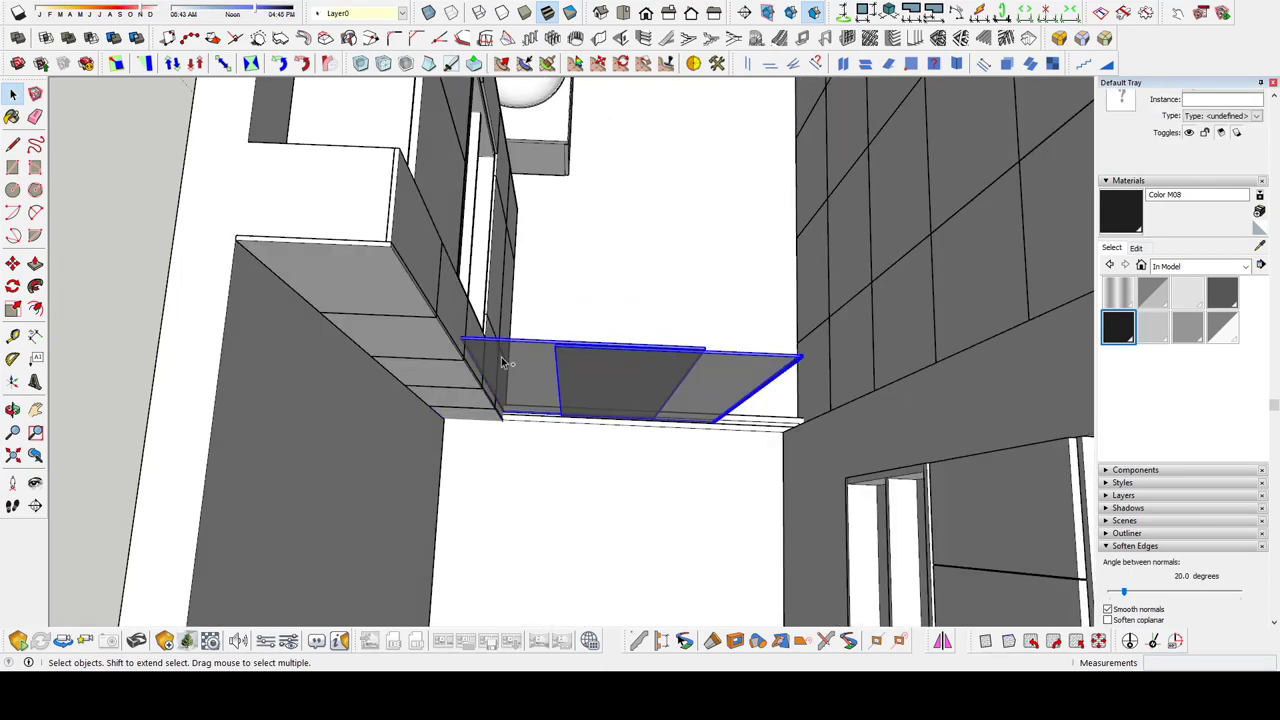
middle_click_drag(491, 400, 573, 498)
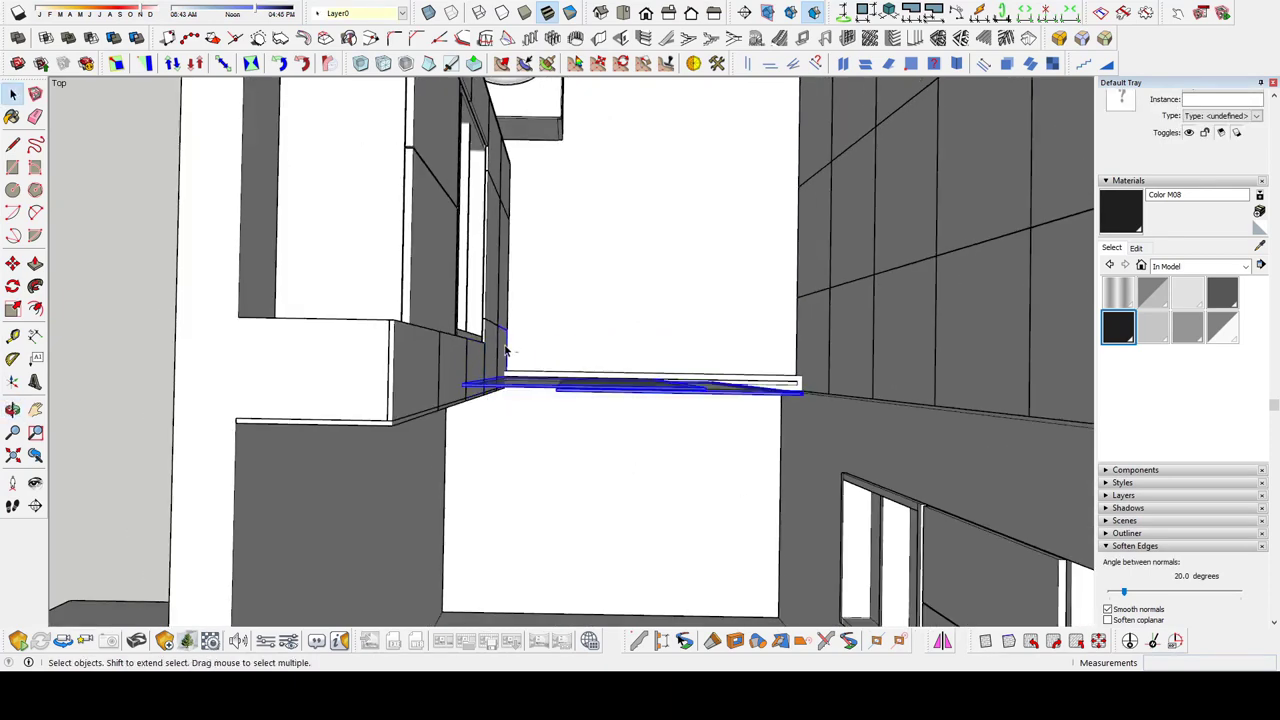
Move the tile column onto the window wall
key("m")
scroll(520, 437, "up", 3)
key("space")
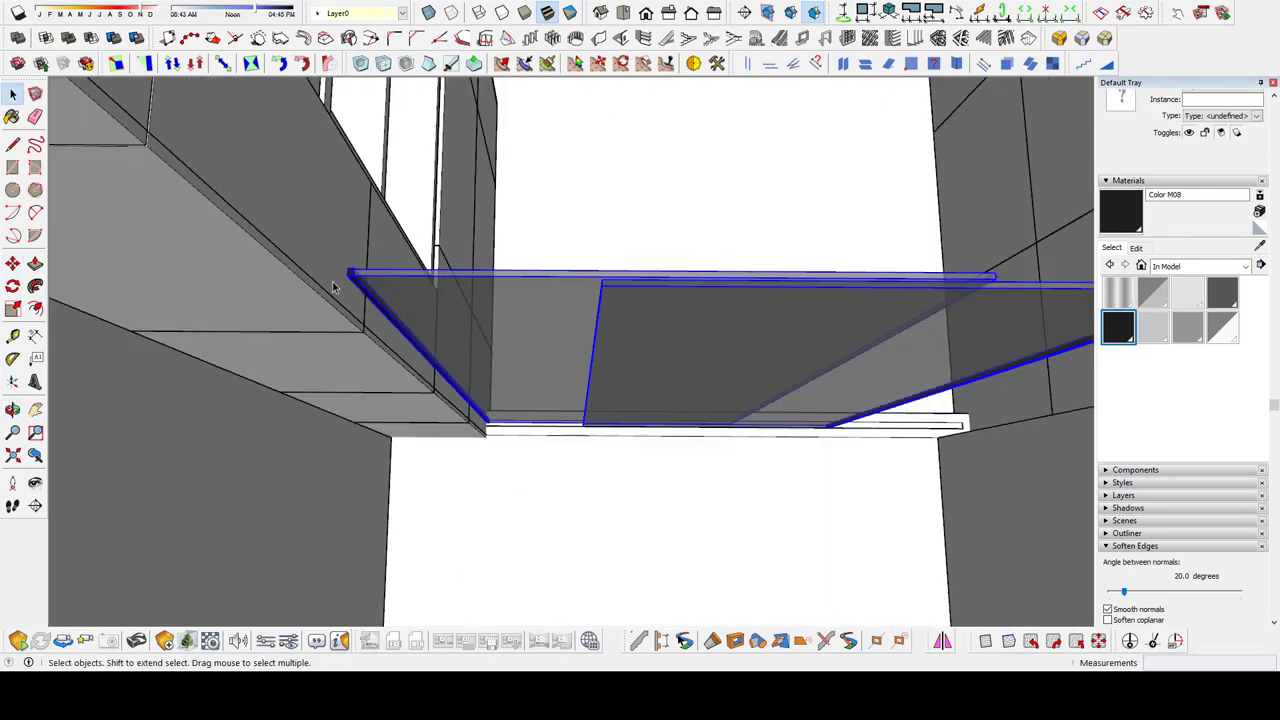
scroll(560, 400, "down", 6)
mouse_move(603, 348)
middle_mouse_down()
mouse_move(420, 360)
mouse_move(468, 443)
middle_mouse_up()
key("m")
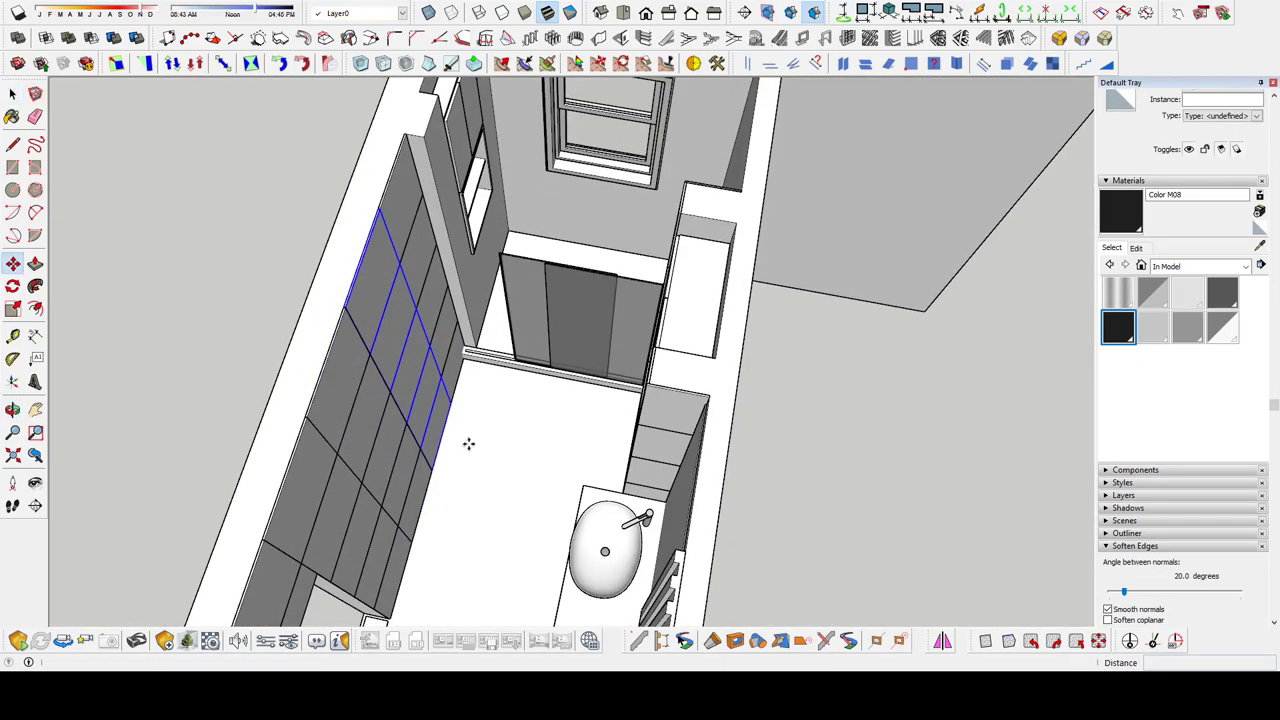
key("q")
scroll(507, 415, "up", 2)
key("m")
middle_click_drag(505, 537, 543, 431)
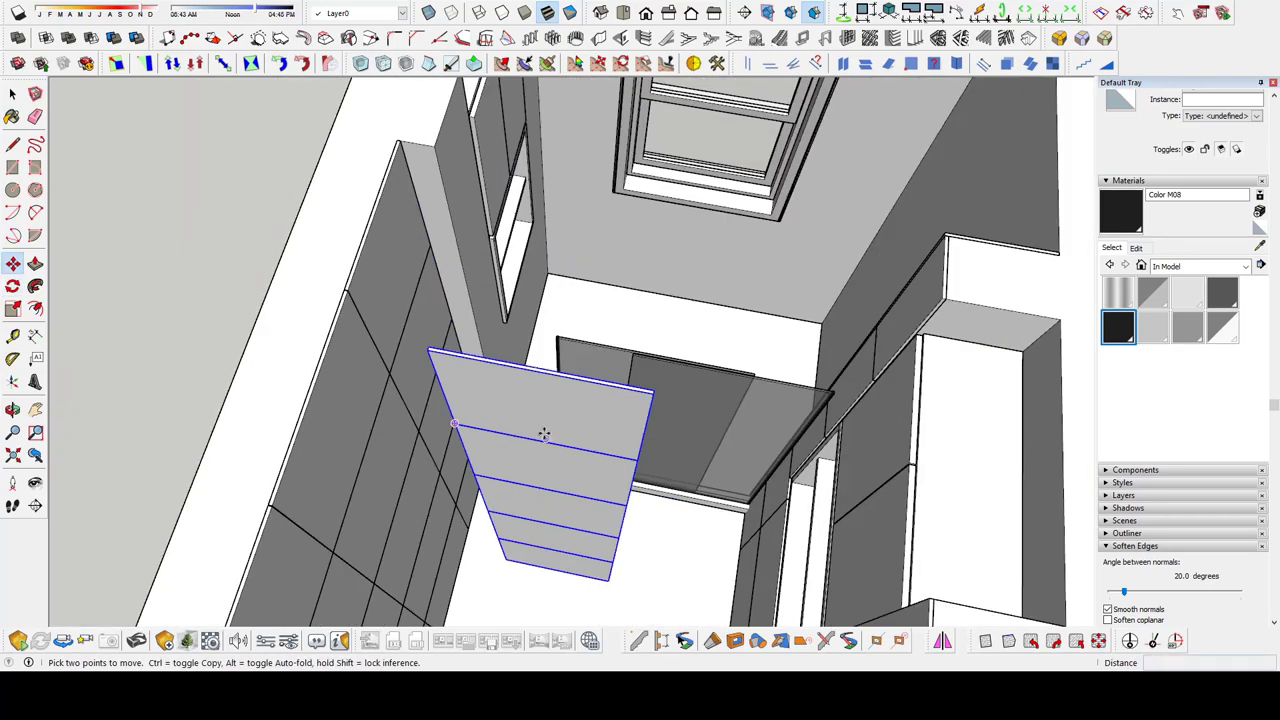
Edit the tile panel group and push its face back to the window frame
scroll(462, 224, "up", 5)
scroll(462, 224, "down", 5)
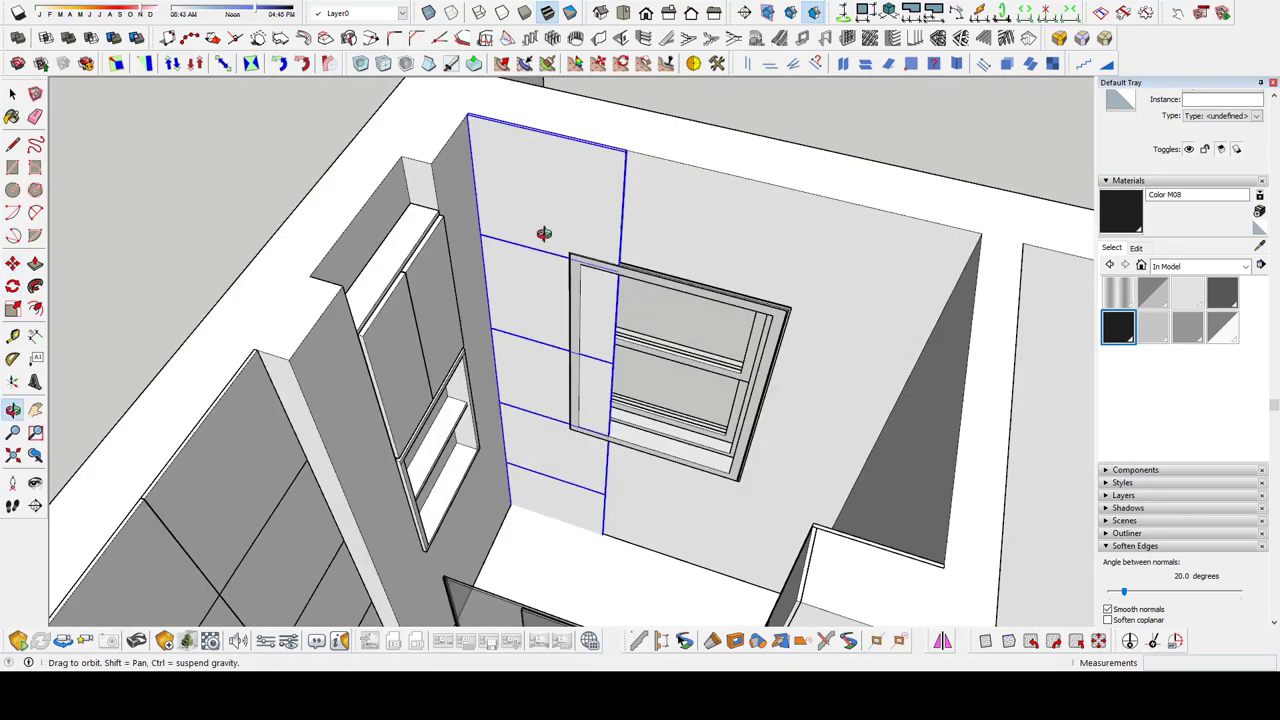
mouse_move(543, 229)
middle_mouse_down()
mouse_move(572, 295)
mouse_move(569, 517)
mouse_move(556, 413)
middle_mouse_up()
scroll(557, 500, "up", 3)
scroll(543, 491, "down", 3)
double_click(572, 502)
scroll(545, 470, "up", 5)
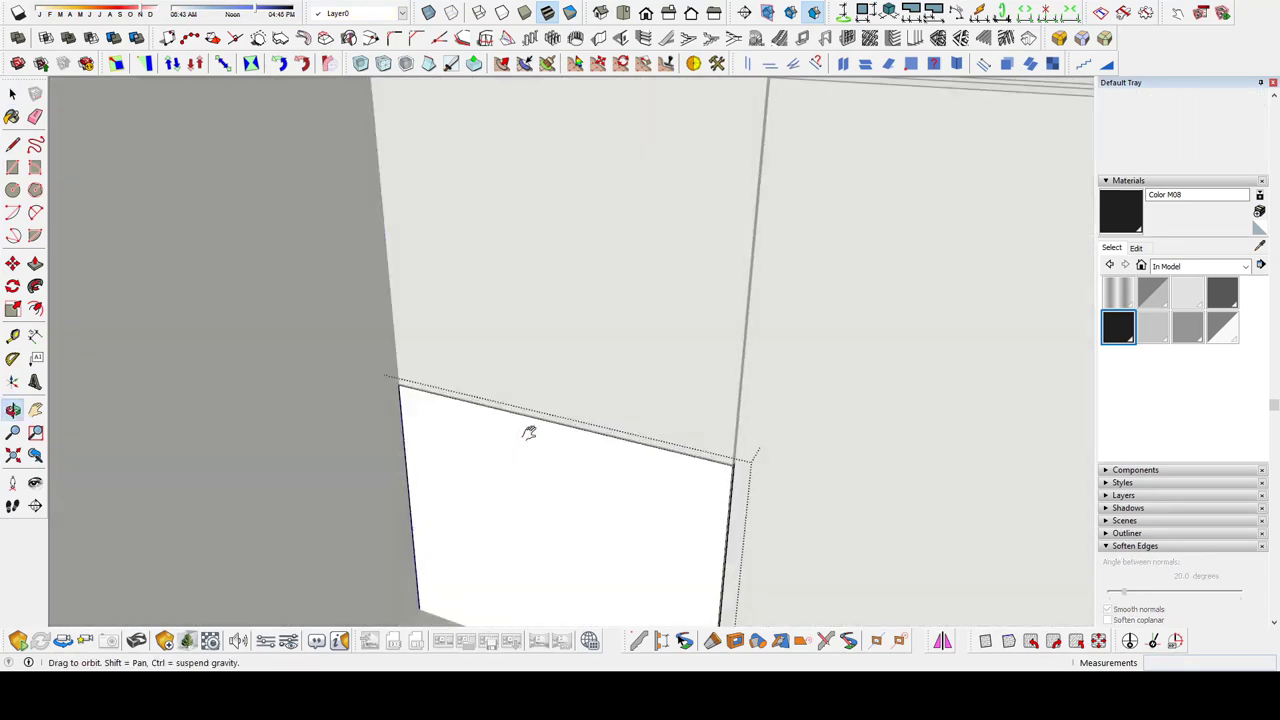
mouse_move(699, 472)
middle_mouse_down()
mouse_move(608, 349)
mouse_move(608, 457)
mouse_move(477, 409)
mouse_move(605, 372)
middle_mouse_up()
key("p")
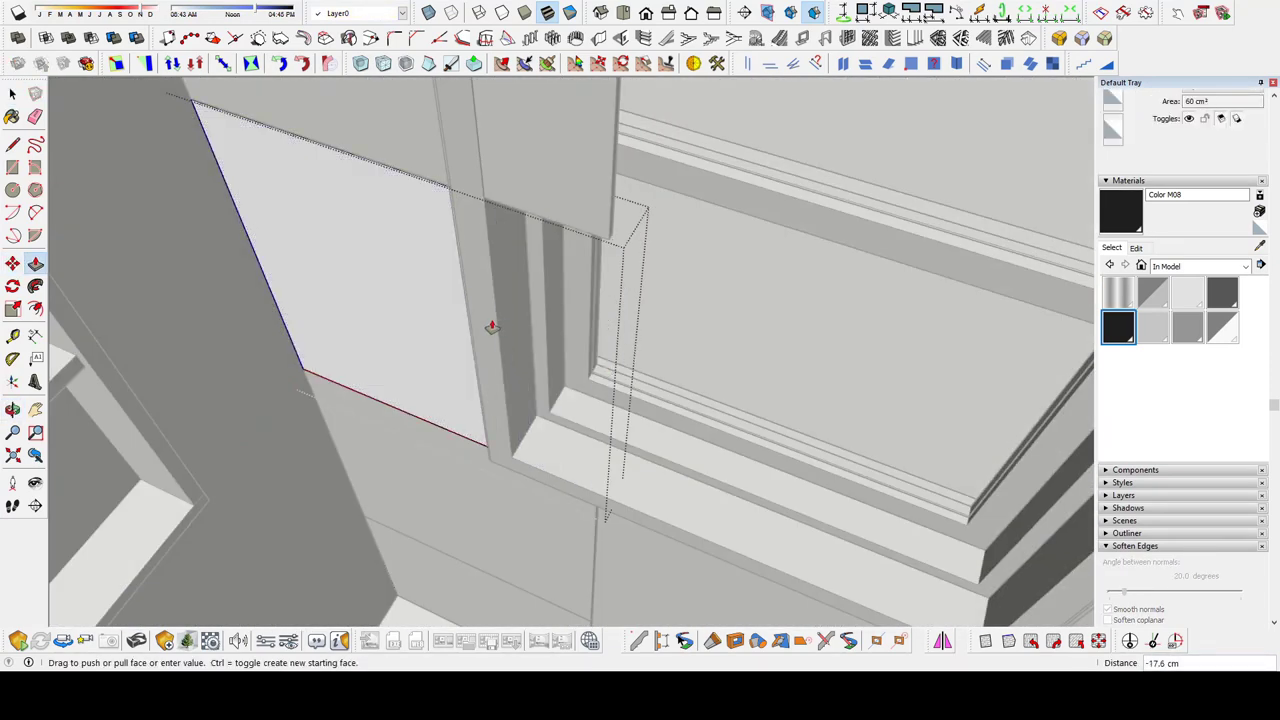
middle_click_drag(491, 326, 565, 433)
scroll(555, 450, "up", 2)
key("space")
scroll(391, 294, "down", 8)
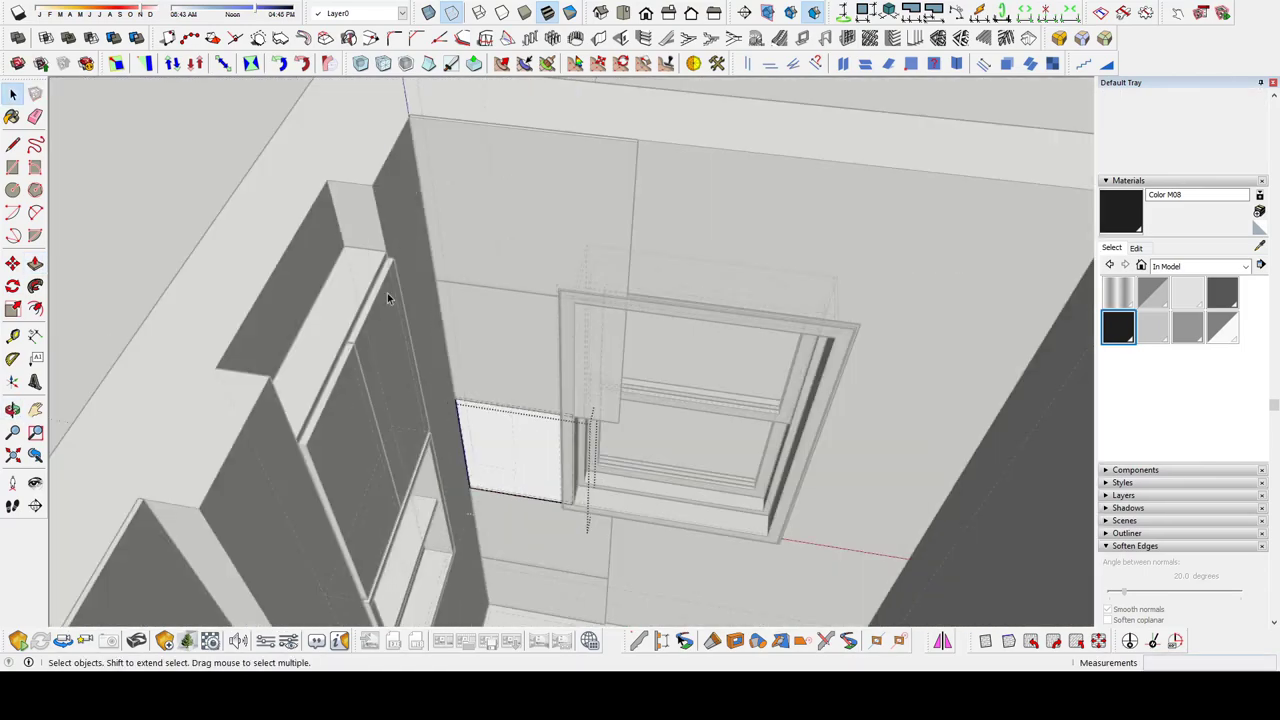
Orbit around the window wall to check the trimmed tile panels
scroll(612, 380, "up", 8)
scroll(608, 418, "down", 5)
middle_click_drag(614, 408, 523, 286)
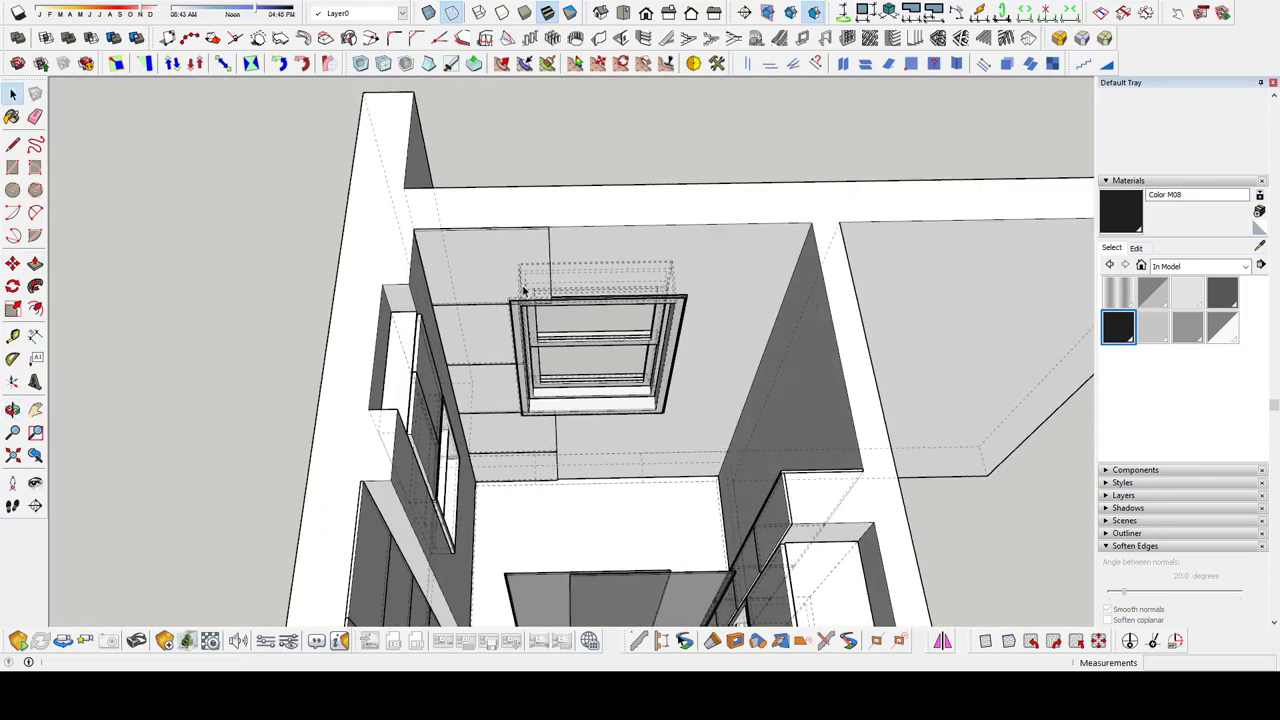
scroll(487, 397, "up", 2)
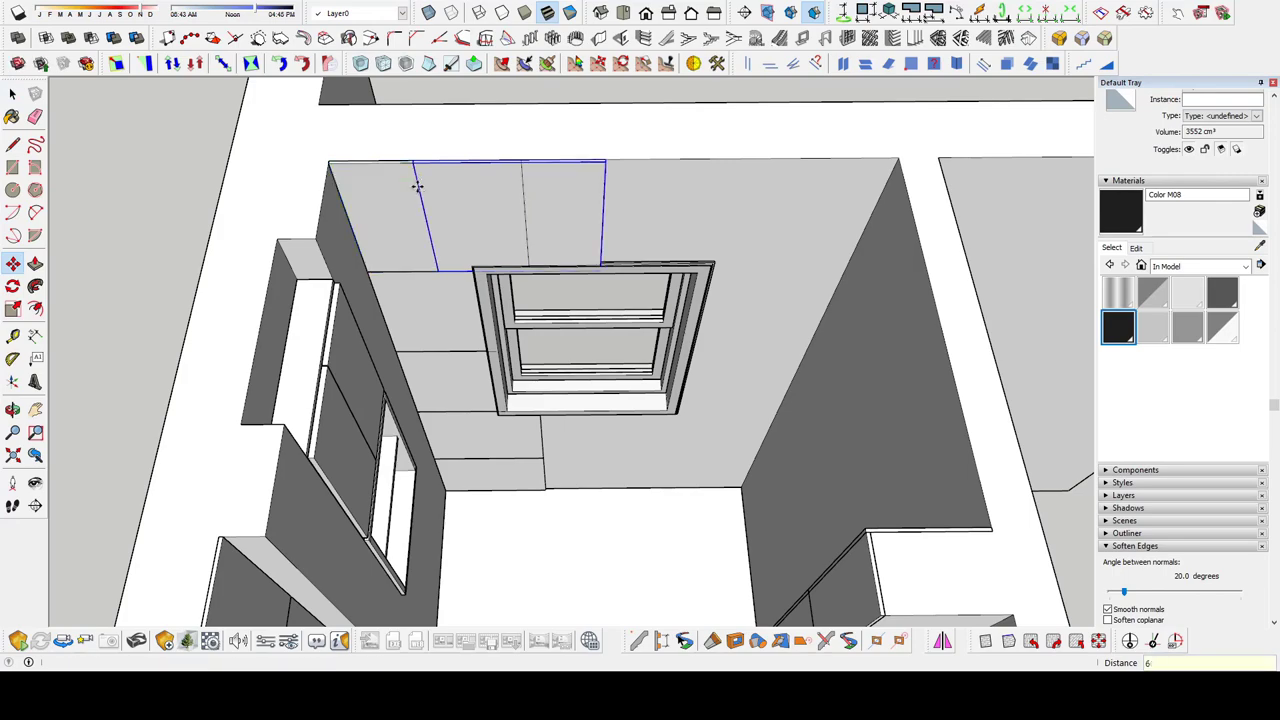
key("space")
scroll(658, 224, "up", 5)
middle_click_drag(526, 257, 353, 260)
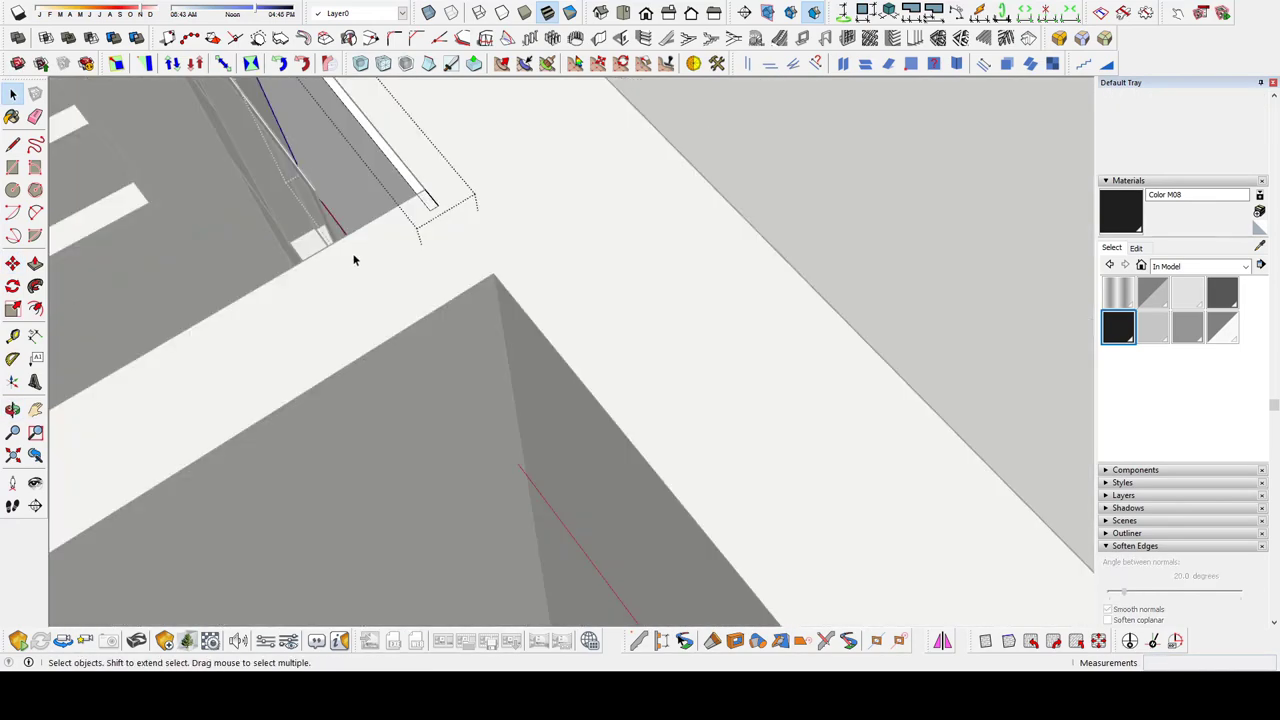
key("space")
scroll(480, 165, "down", 5)
mouse_move(563, 123)
middle_mouse_down()
mouse_move(586, 223)
mouse_move(513, 340)
middle_mouse_up()
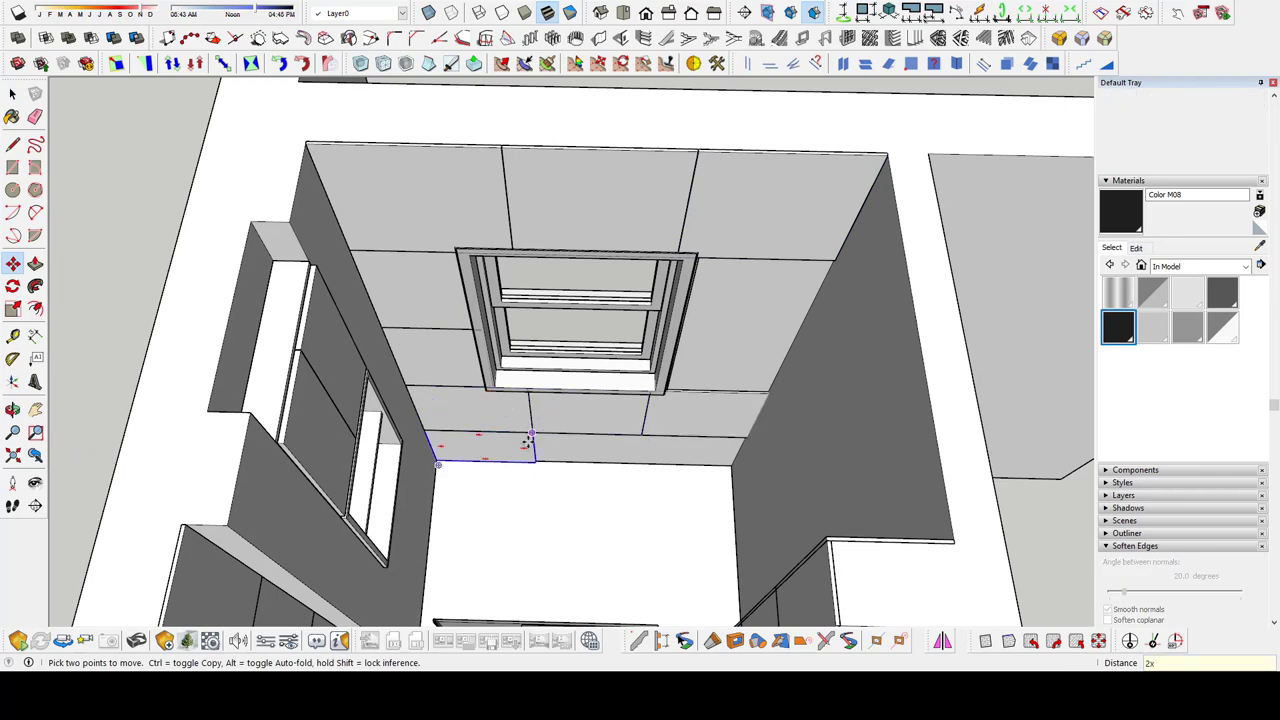
scroll(473, 420, "up", 5)
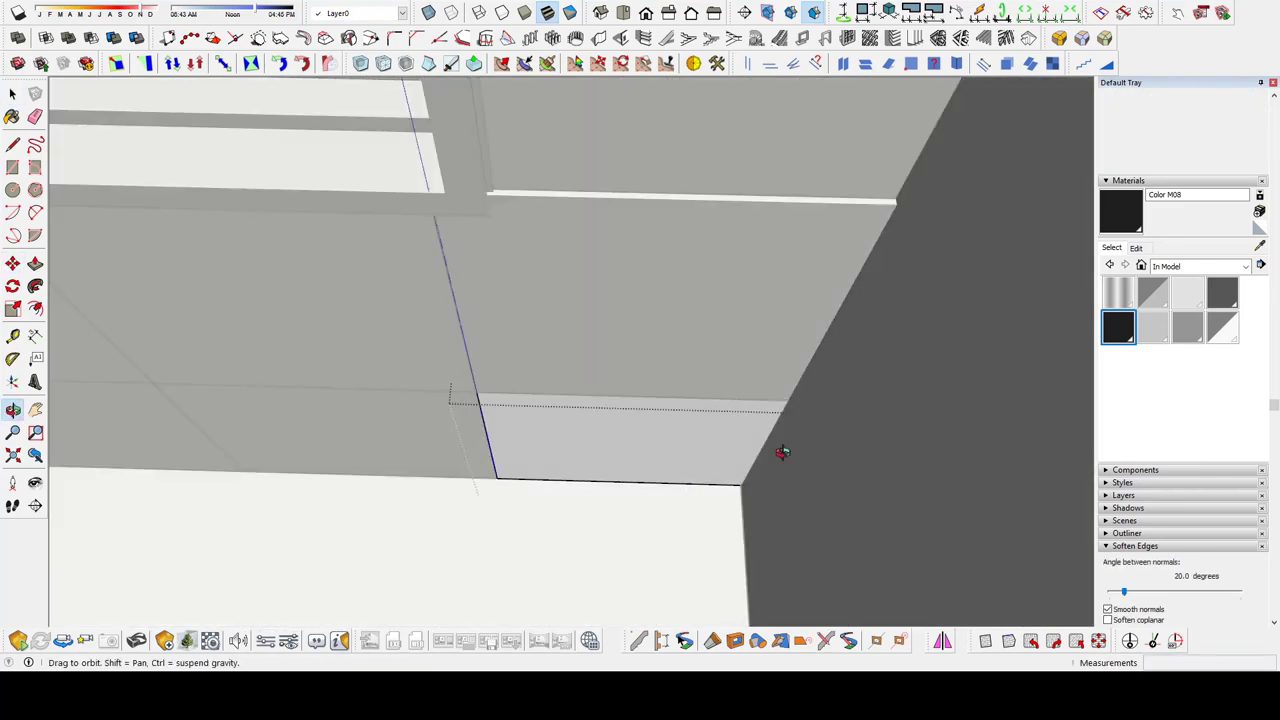
Trim the remaining tile panels around the window jamb with Push/Pull
key("p")
key("space")
scroll(517, 313, "down", 5)
key("p")
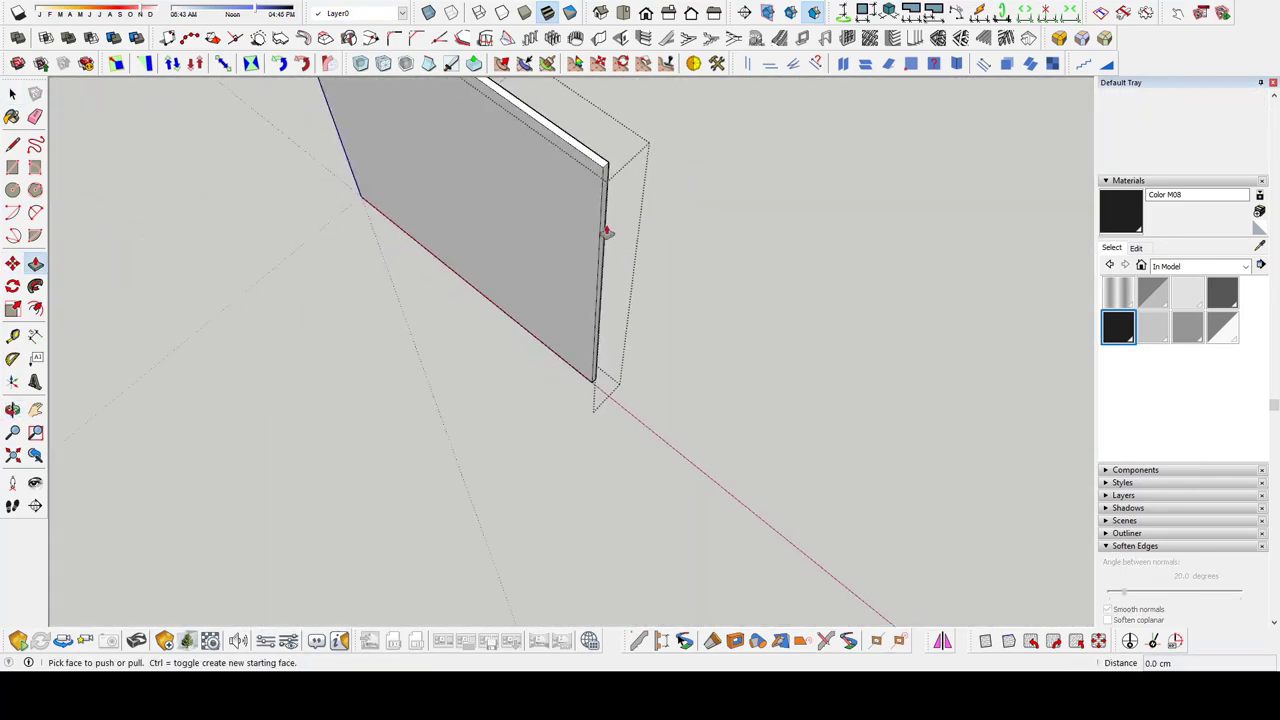
key("space")
scroll(608, 300, "up", 5)
middle_click_drag(608, 300, 644, 418)
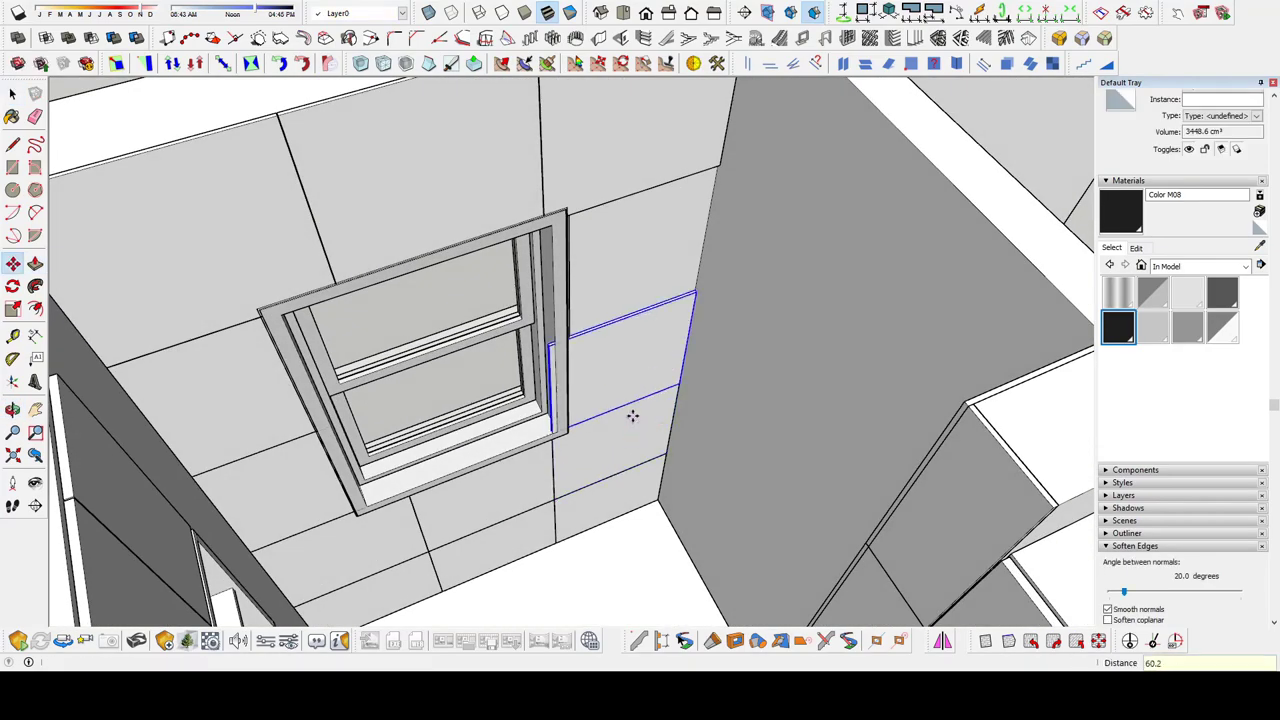
scroll(607, 386, "up", 5)
key("p")
mouse_move(477, 320)
middle_mouse_down()
mouse_move(666, 380)
mouse_move(663, 366)
mouse_move(656, 441)
middle_mouse_up()
scroll(603, 360, "up", 3)
key("space")
scroll(656, 441, "down", 5)
mouse_move(571, 251)
middle_mouse_down()
mouse_move(338, 328)
mouse_move(251, 386)
mouse_move(551, 523)
middle_mouse_up()
scroll(251, 386, "down", 4)
Select the floor tiles and copy them along the floor toward the wall beside the vanity
scroll(407, 397, "up", 6)
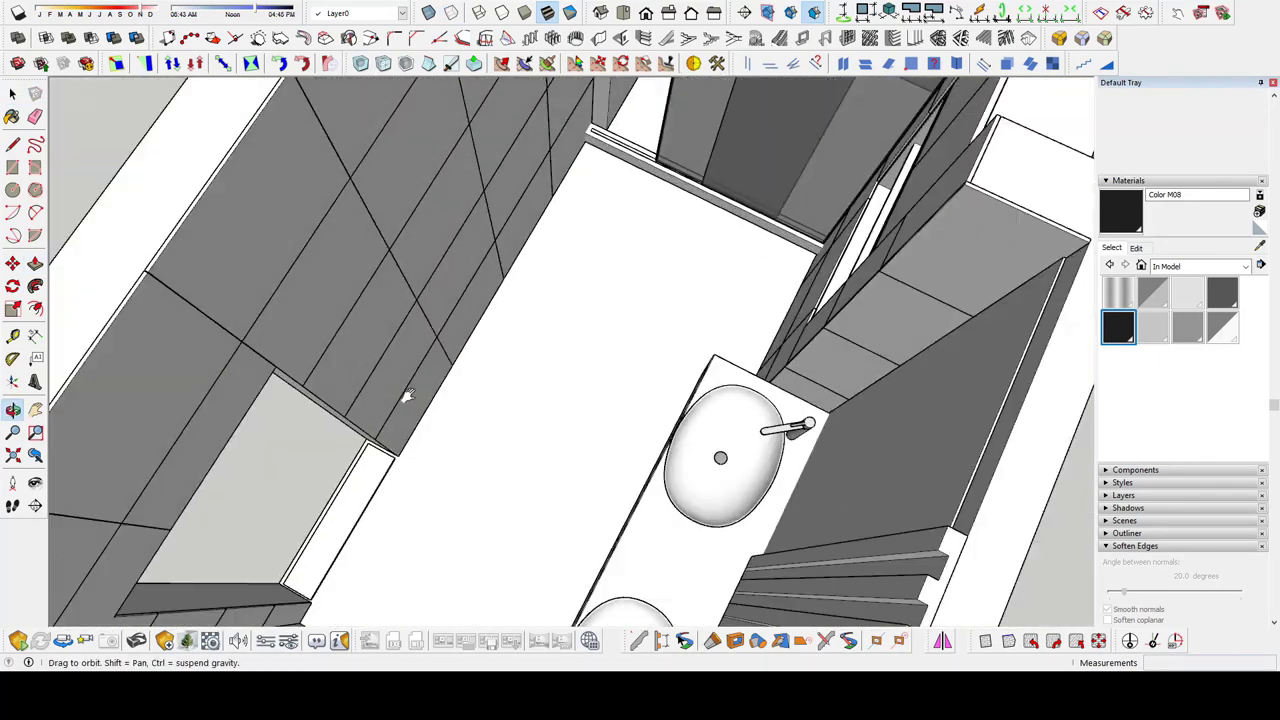
mouse_move(407, 397)
middle_mouse_down()
mouse_move(317, 354)
mouse_move(449, 280)
mouse_move(523, 260)
middle_mouse_up()
left_click(317, 354)
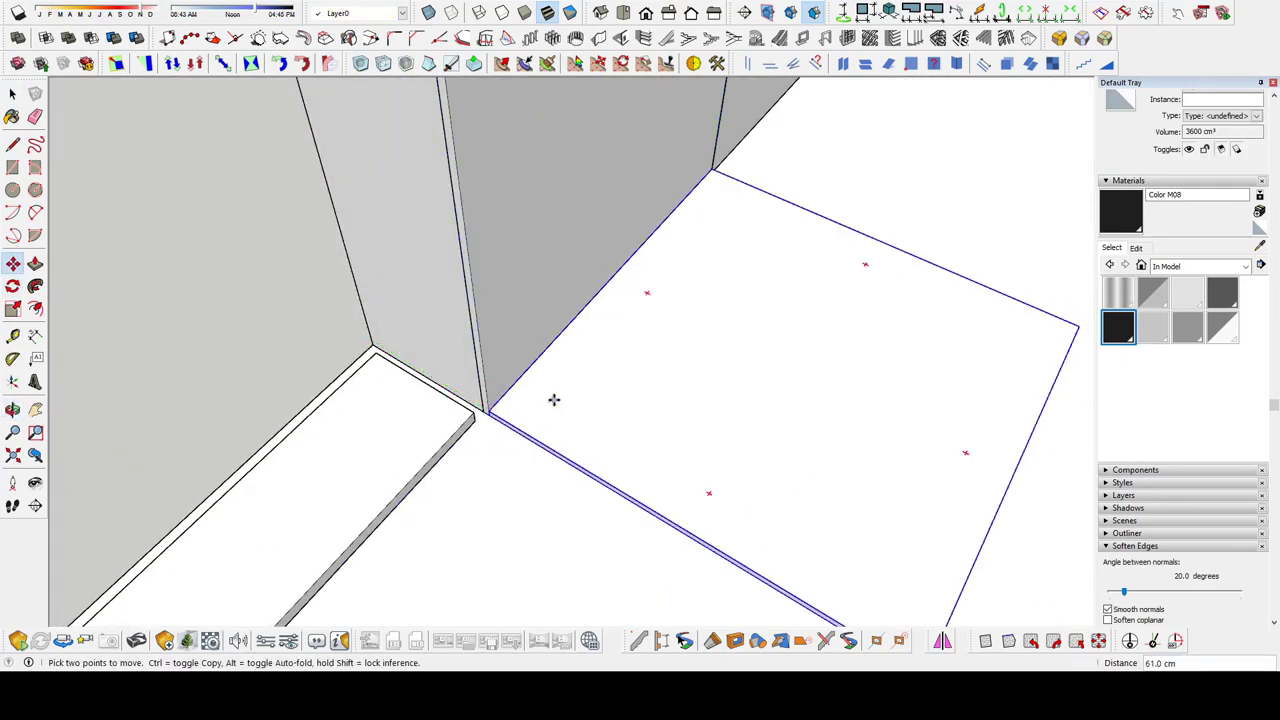
mouse_move(554, 400)
middle_mouse_down()
mouse_move(471, 480)
mouse_move(663, 460)
mouse_move(549, 260)
mouse_move(474, 312)
mouse_move(583, 457)
middle_mouse_up()
scroll(455, 441, "down", 3)
scroll(583, 457, "up", 3)
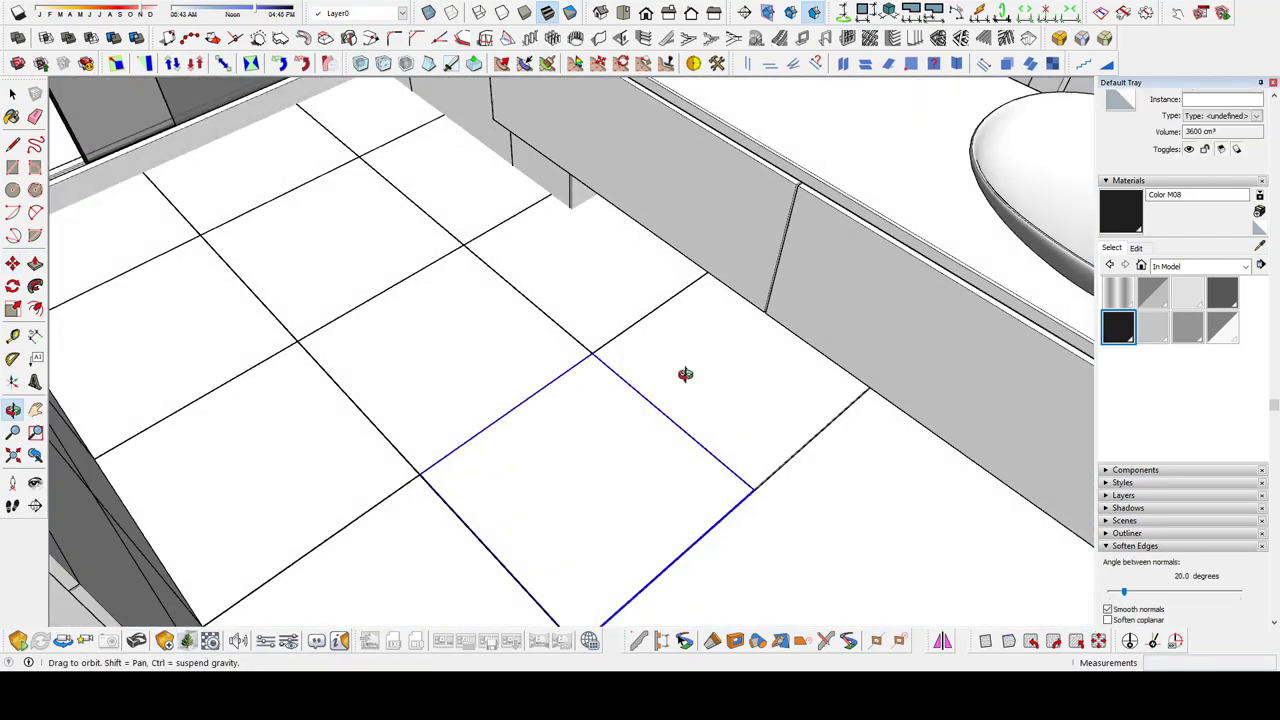
middle_click_drag(683, 374, 683, 308)
middle_click_drag(782, 328, 586, 292)
left_click(586, 292)
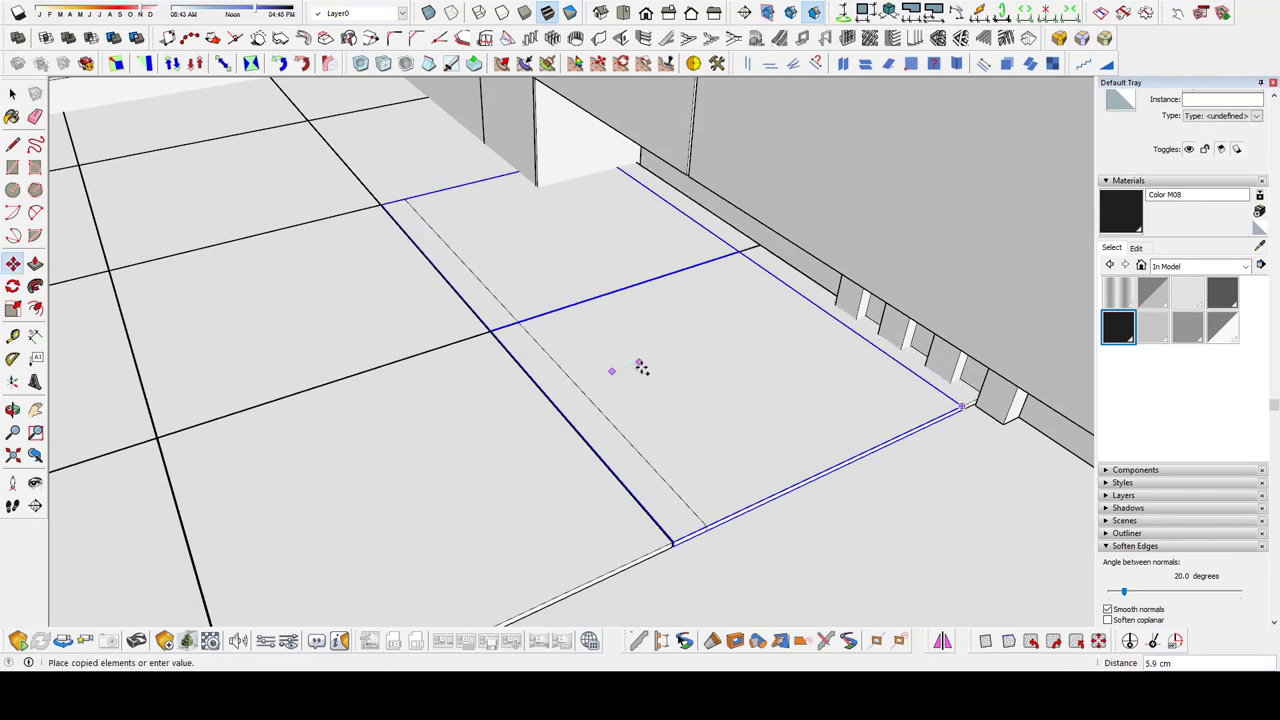
mouse_move(771, 274)
middle_mouse_down()
mouse_move(791, 251)
mouse_move(508, 280)
mouse_move(846, 457)
mouse_move(674, 425)
mouse_move(563, 371)
mouse_move(763, 271)
mouse_move(366, 183)
mouse_move(723, 235)
middle_mouse_up()
key("p")
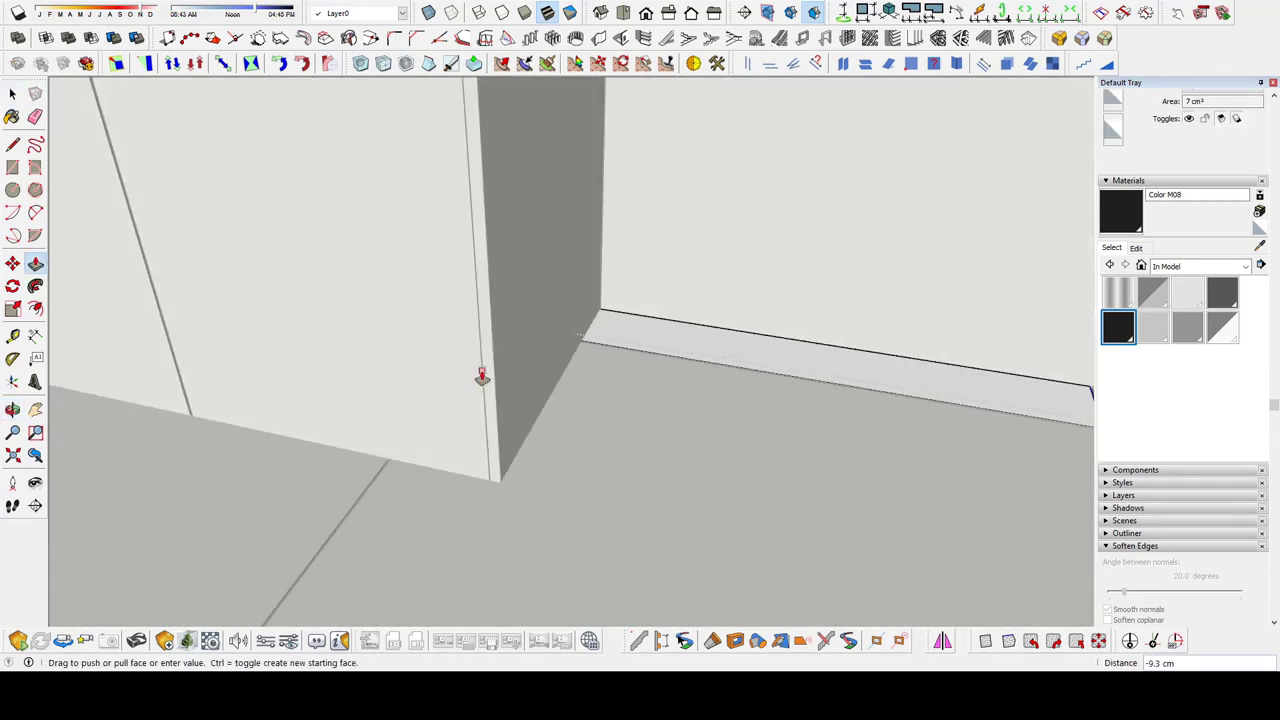
Push the ceiling panel face back into the ceiling
mouse_move(480, 371)
middle_mouse_down()
mouse_move(443, 363)
mouse_move(609, 343)
mouse_move(595, 435)
mouse_move(547, 459)
middle_mouse_up()
key("space")
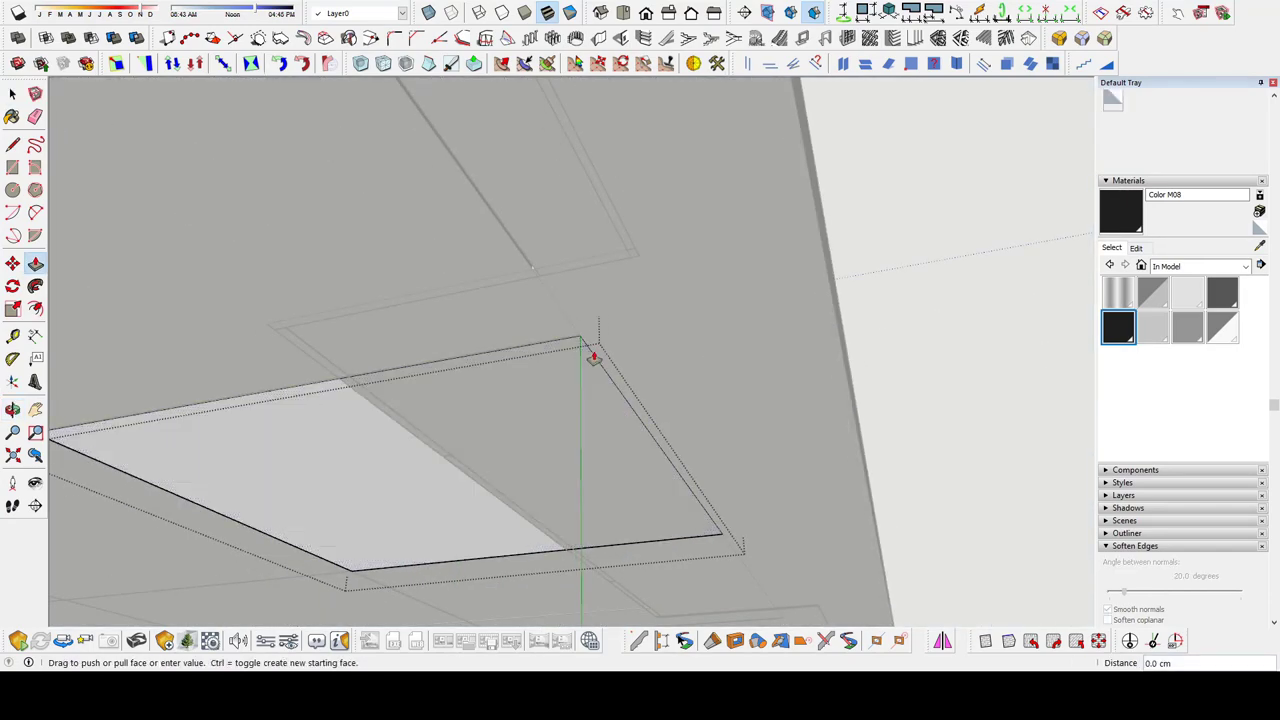
mouse_move(392, 323)
middle_mouse_down()
mouse_move(448, 357)
mouse_move(677, 337)
middle_mouse_up()
key("p")
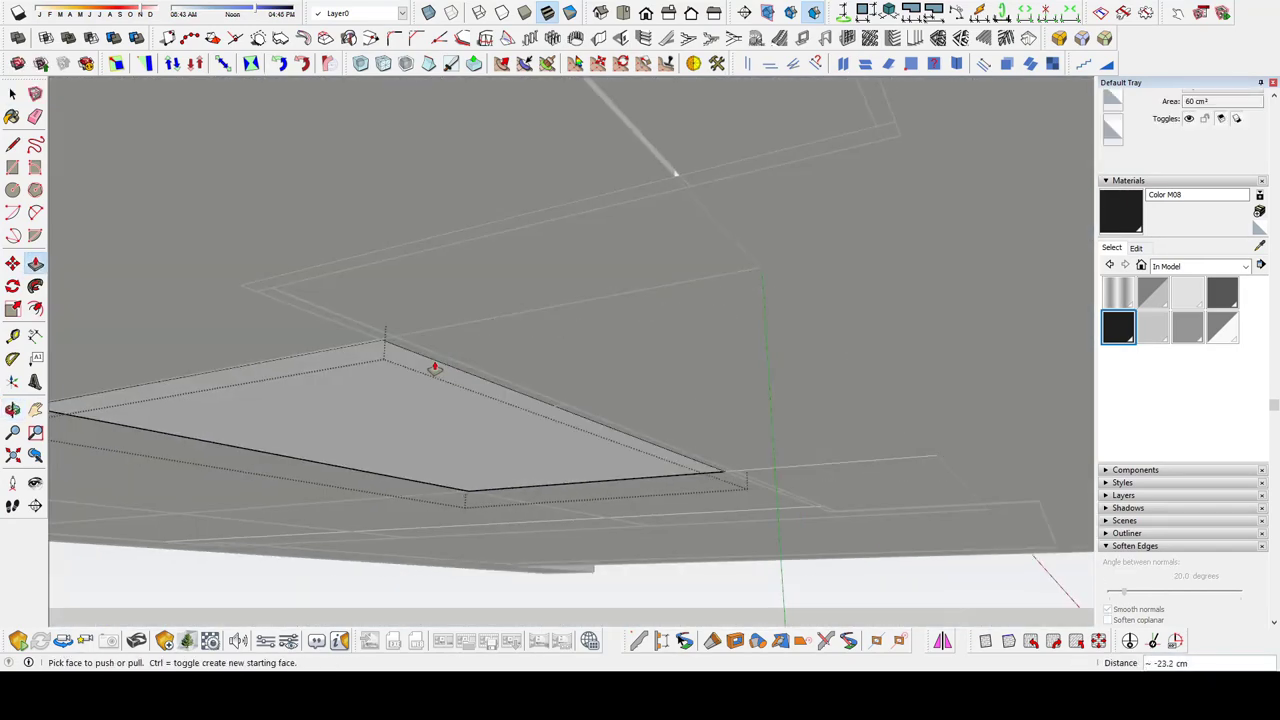
mouse_move(445, 386)
middle_mouse_down()
mouse_move(503, 106)
mouse_move(519, 328)
middle_mouse_up()
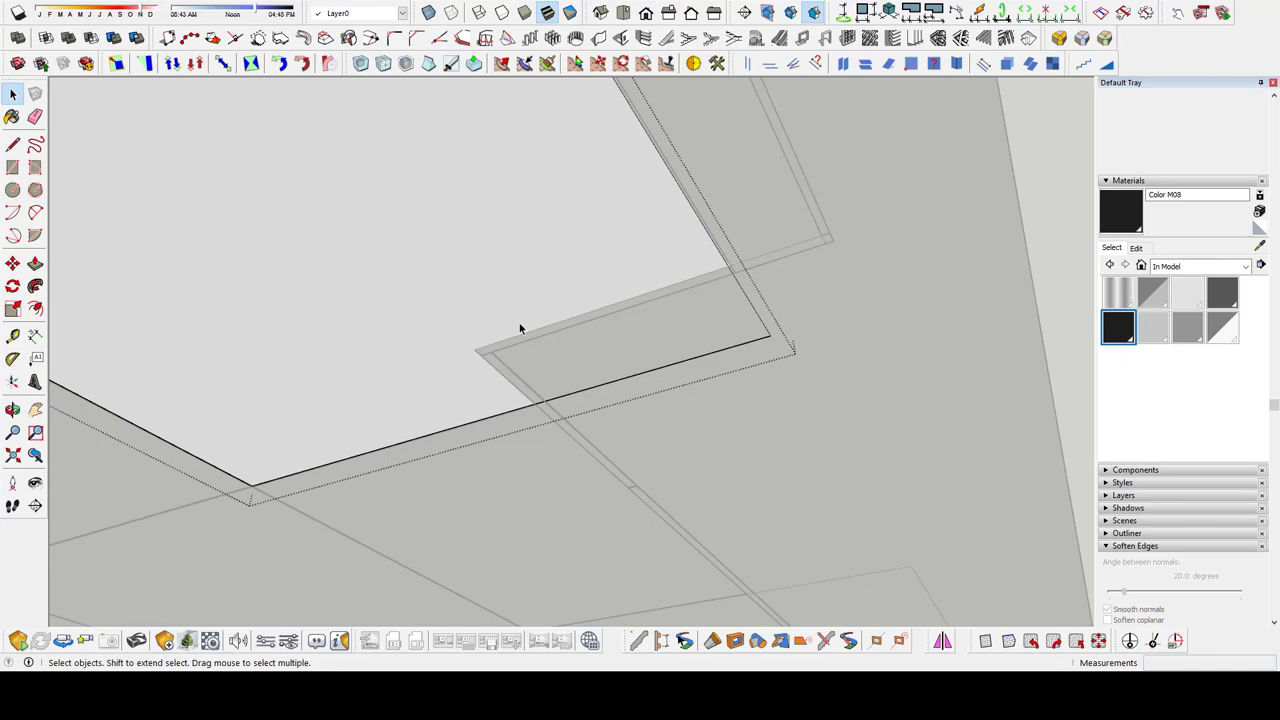
left_click(771, 333)
scroll(757, 329, "down", 2)
mouse_move(757, 329)
middle_mouse_down()
mouse_move(574, 349)
mouse_move(443, 243)
middle_mouse_up()
key("space")
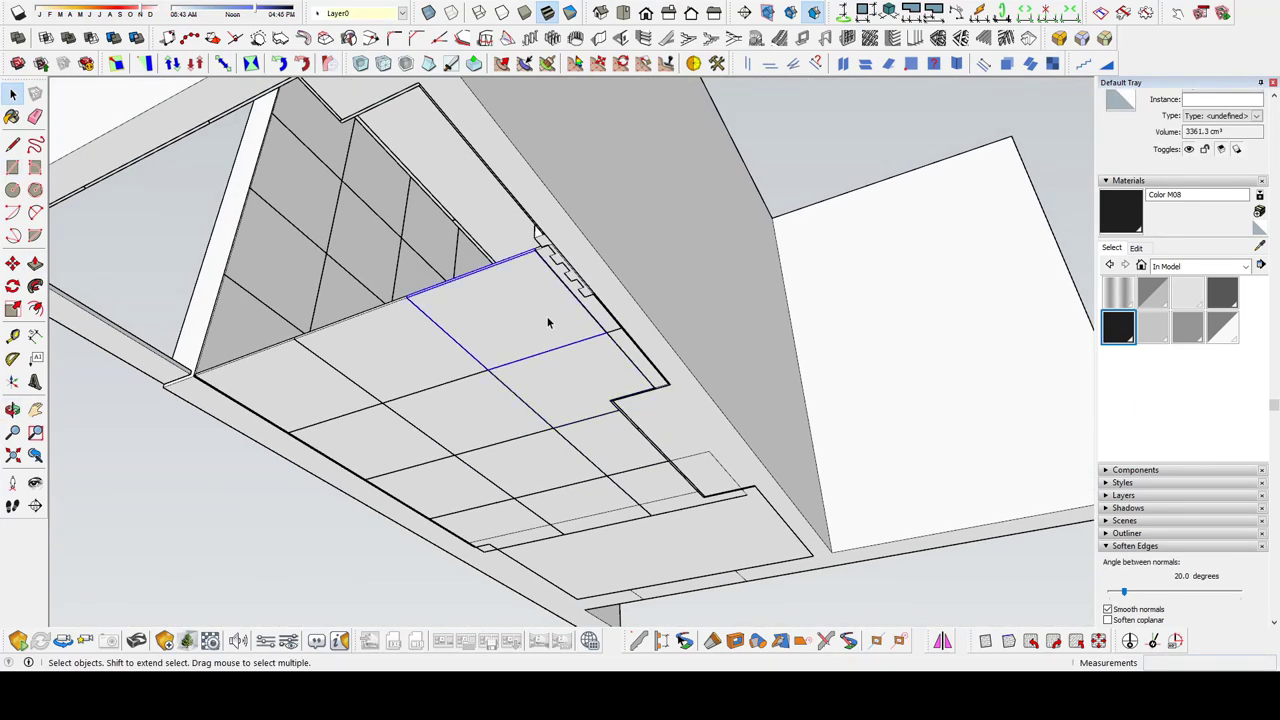
Edit the ceiling group and draw a rectangle at the panel corner
double_click(548, 322)
middle_click_drag(548, 322, 614, 351)
scroll(559, 286, "up", 4)
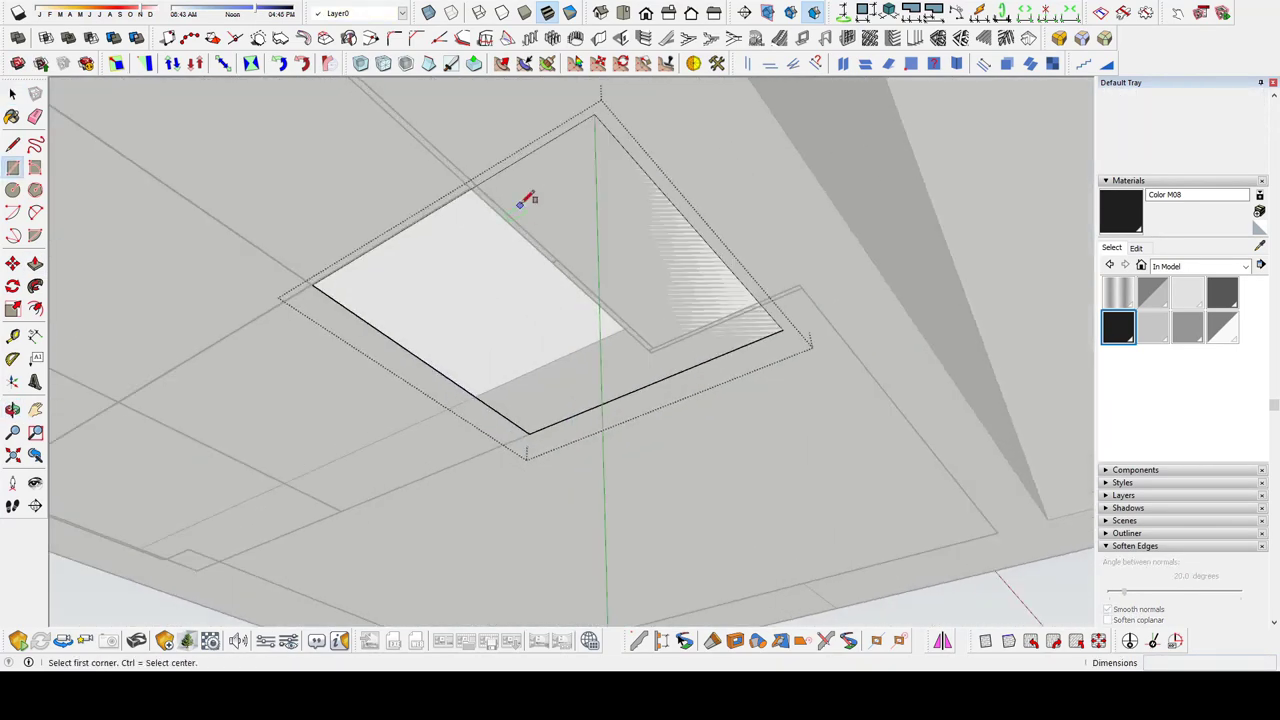
scroll(480, 191, "up", 2)
scroll(480, 206, "up", 2)
scroll(360, 200, "up", 3)
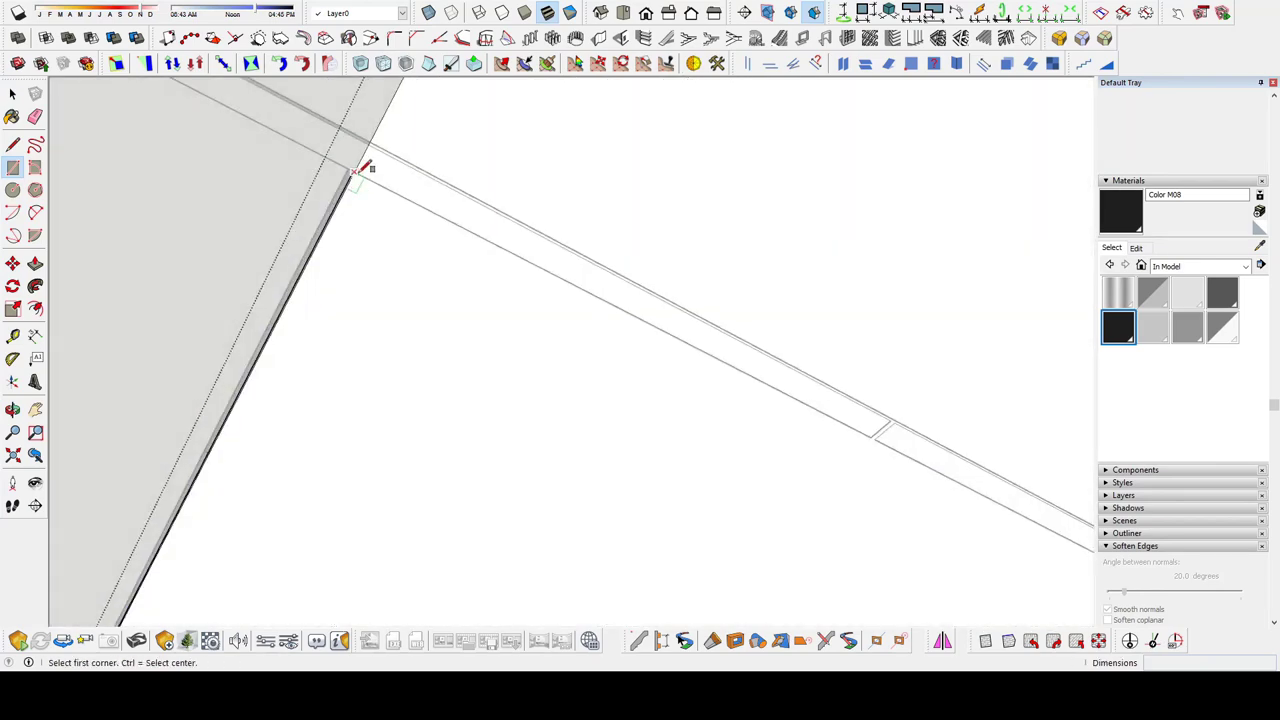
left_click(358, 172)
scroll(640, 300, "down", 3)
middle_click_drag(712, 246, 665, 348)
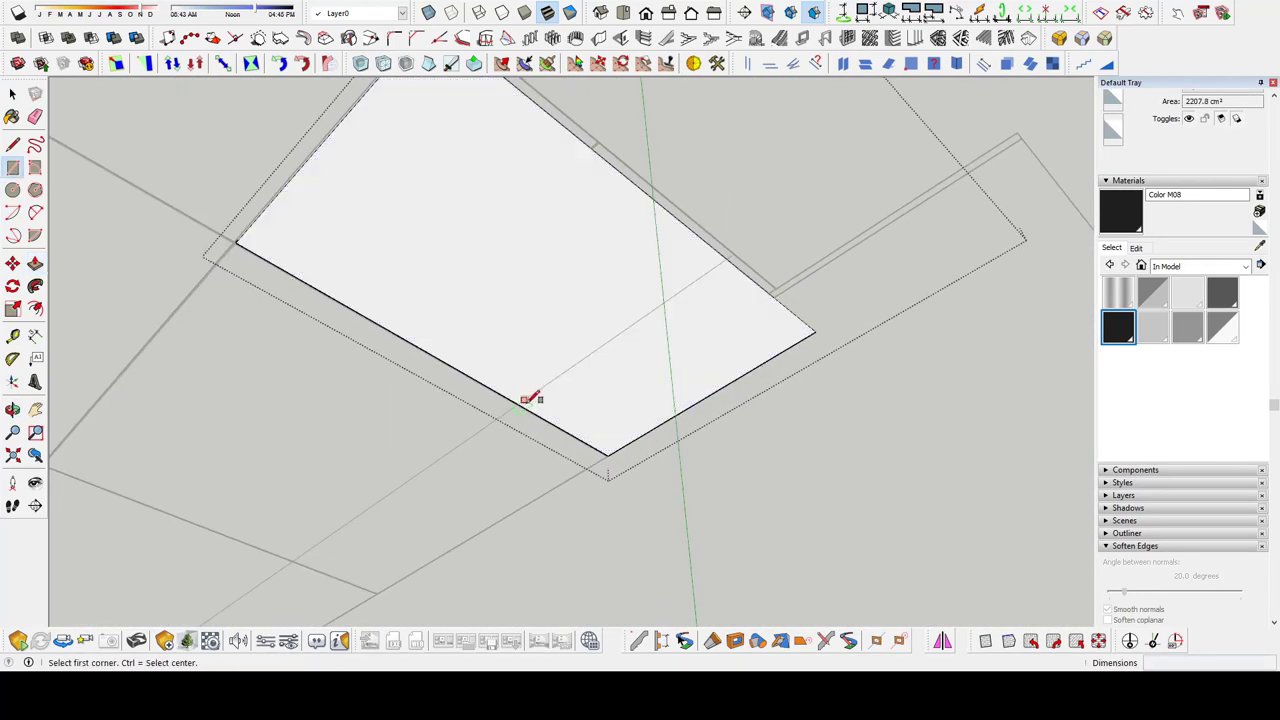
scroll(524, 399, "up", 3)
left_click(523, 395)
scroll(600, 390, "down", 1)
mouse_move(816, 316)
middle_mouse_down()
mouse_move(491, 351)
mouse_move(686, 406)
mouse_move(623, 363)
mouse_move(601, 250)
mouse_move(660, 294)
middle_mouse_up()
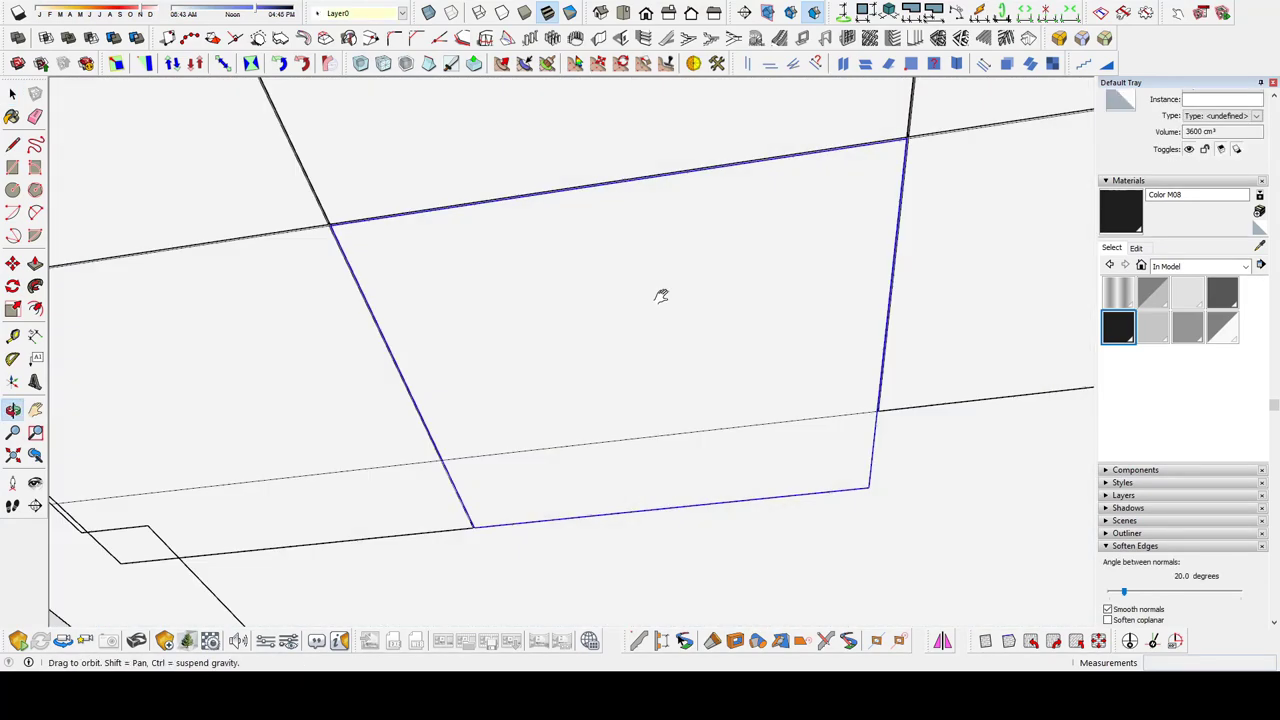
scroll(457, 400, "up", 3)
scroll(423, 366, "up", 2)
left_click(423, 366)
scroll(797, 380, "down", 2)
left_click(797, 380)
key("space")
Draw the 60 × 17.7 cm thin filler rectangle along the panel edge
mouse_move(797, 380)
middle_mouse_down()
mouse_move(477, 229)
mouse_move(458, 296)
middle_mouse_up()
left_click(297, 296)
middle_click_drag(297, 296, 808, 357)
left_click(800, 358)
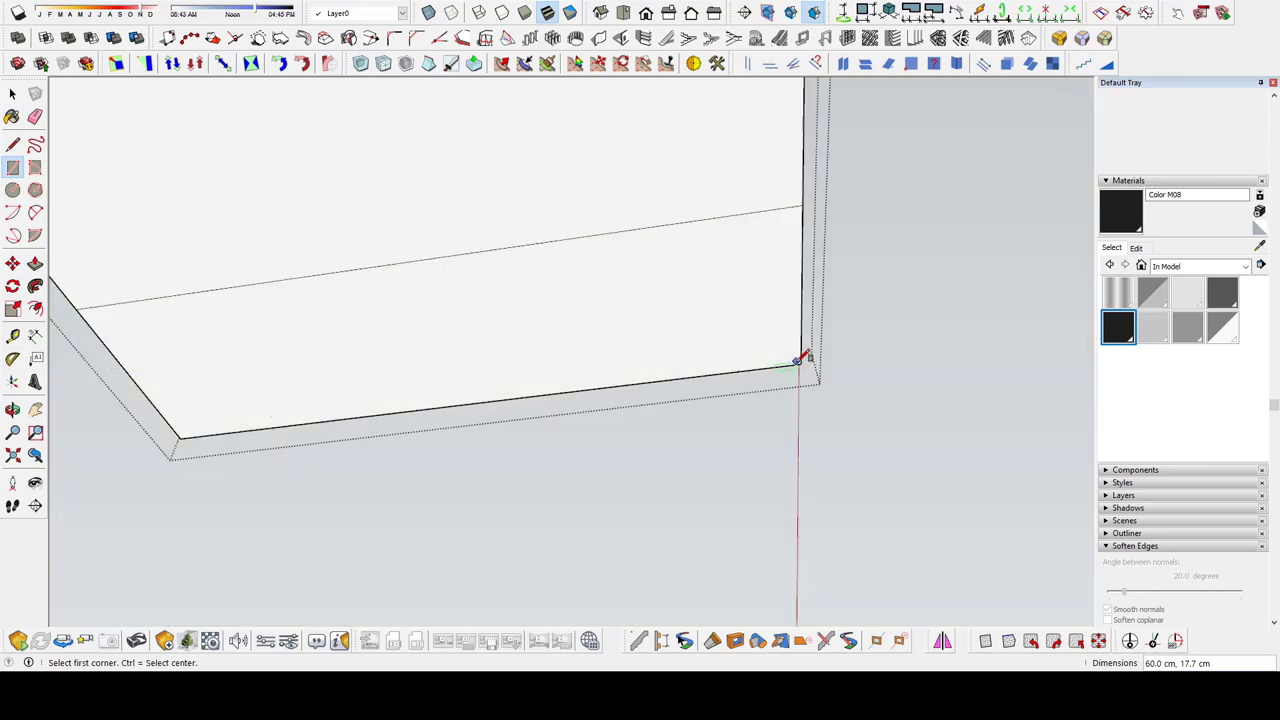
middle_click_drag(375, 364, 923, 537)
key("space")
scroll(537, 346, "down", 3)
middle_click_drag(537, 346, 551, 300)
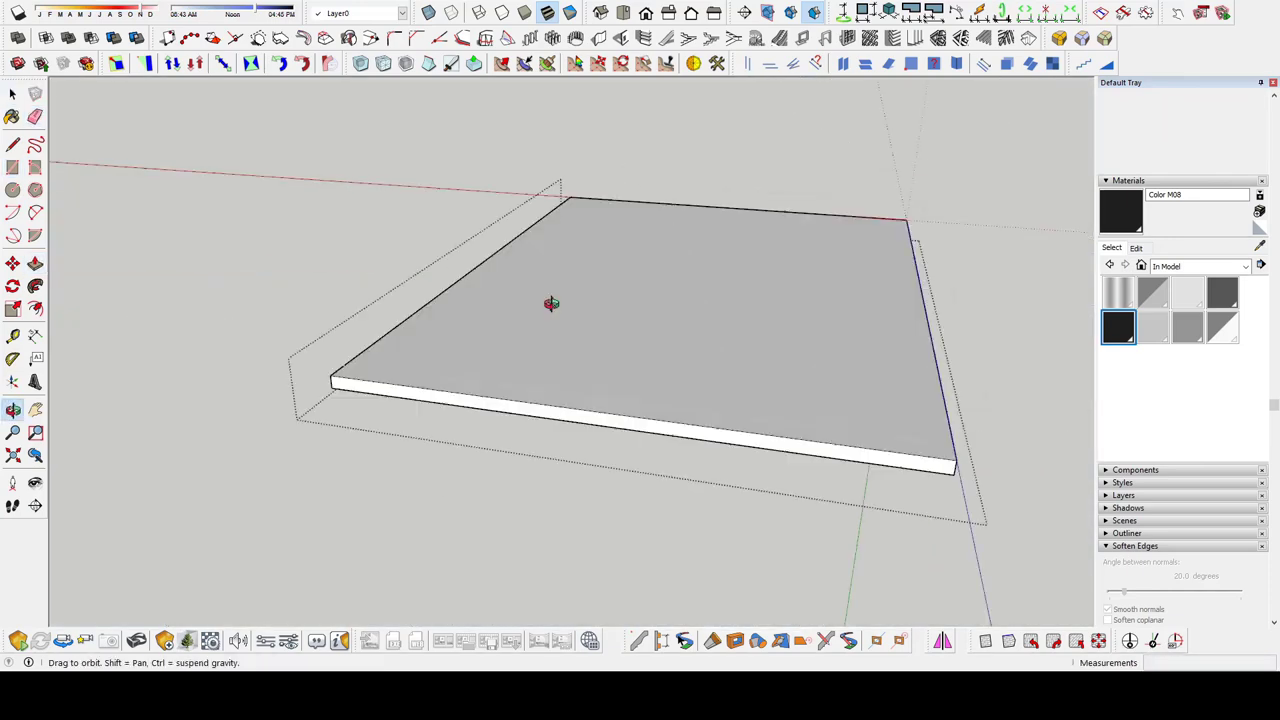
scroll(675, 418, "down", 2)
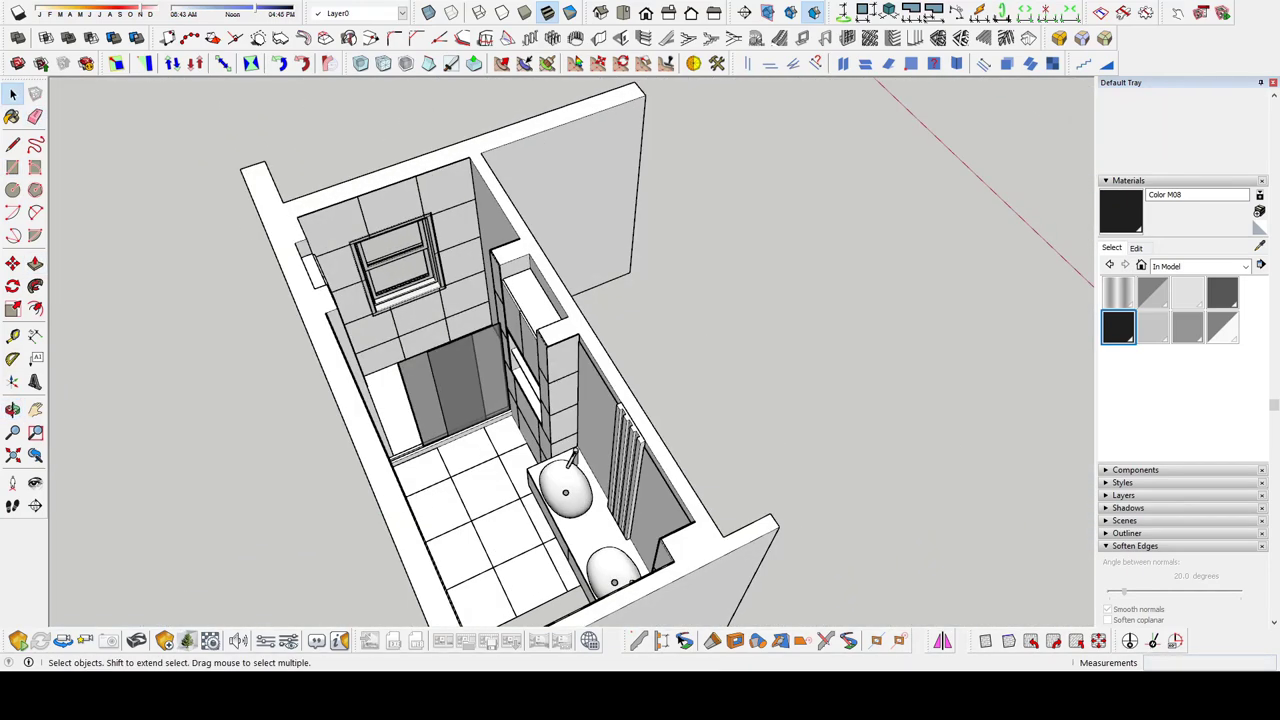
Select the radiator and look over the floor tiles from above
middle_click_drag(438, 428, 620, 535)
scroll(330, 437, "up", 3)
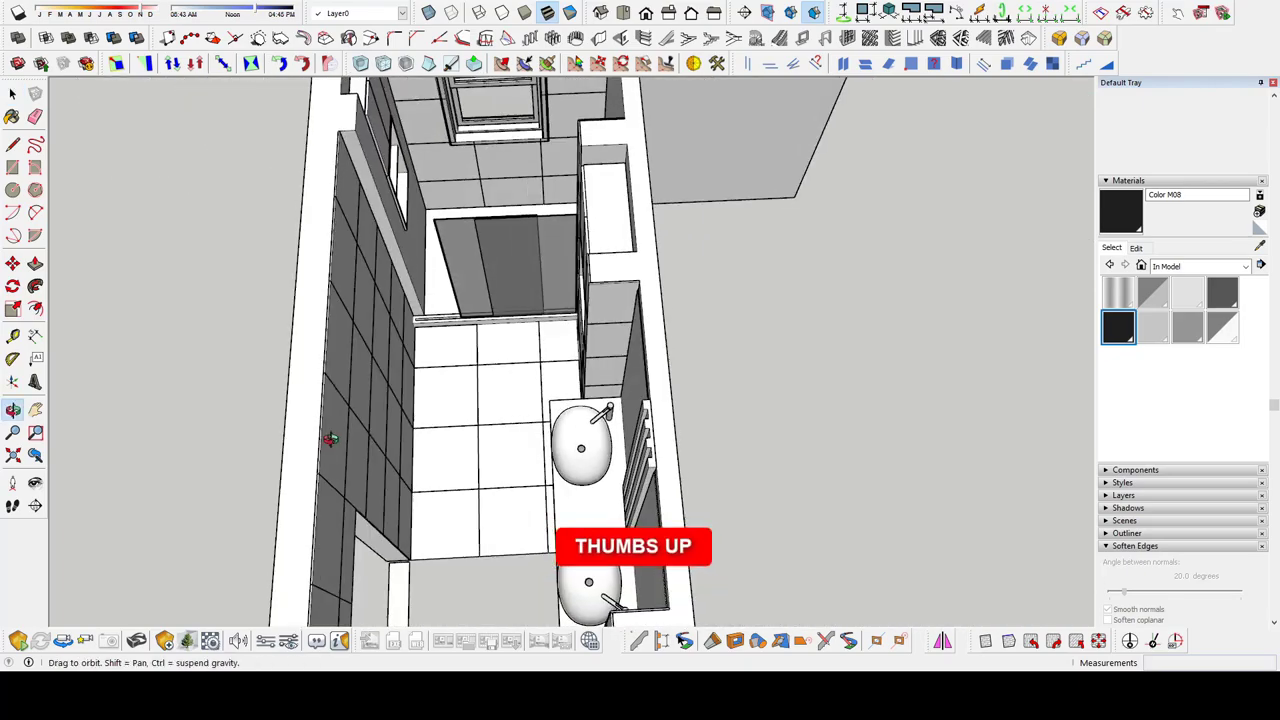
scroll(330, 437, "up", 3)
middle_click_drag(330, 437, 686, 343)
scroll(686, 343, "down", 3)
middle_click_drag(560, 330, 334, 320)
left_click(290, 290)
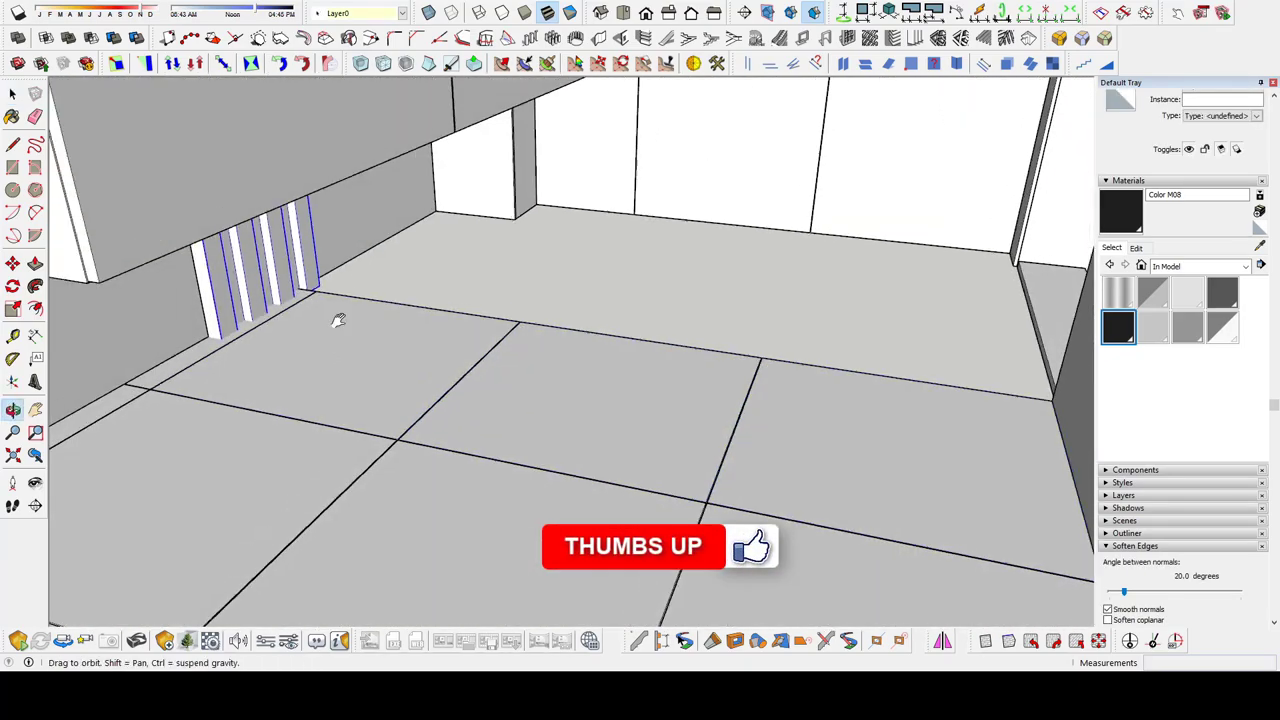
scroll(362, 338, "up", 3)
key("c")
mouse_move(474, 386)
middle_mouse_down()
mouse_move(849, 366)
mouse_move(605, 394)
mouse_move(777, 214)
mouse_move(481, 227)
mouse_move(525, 317)
middle_mouse_up()
key("space")
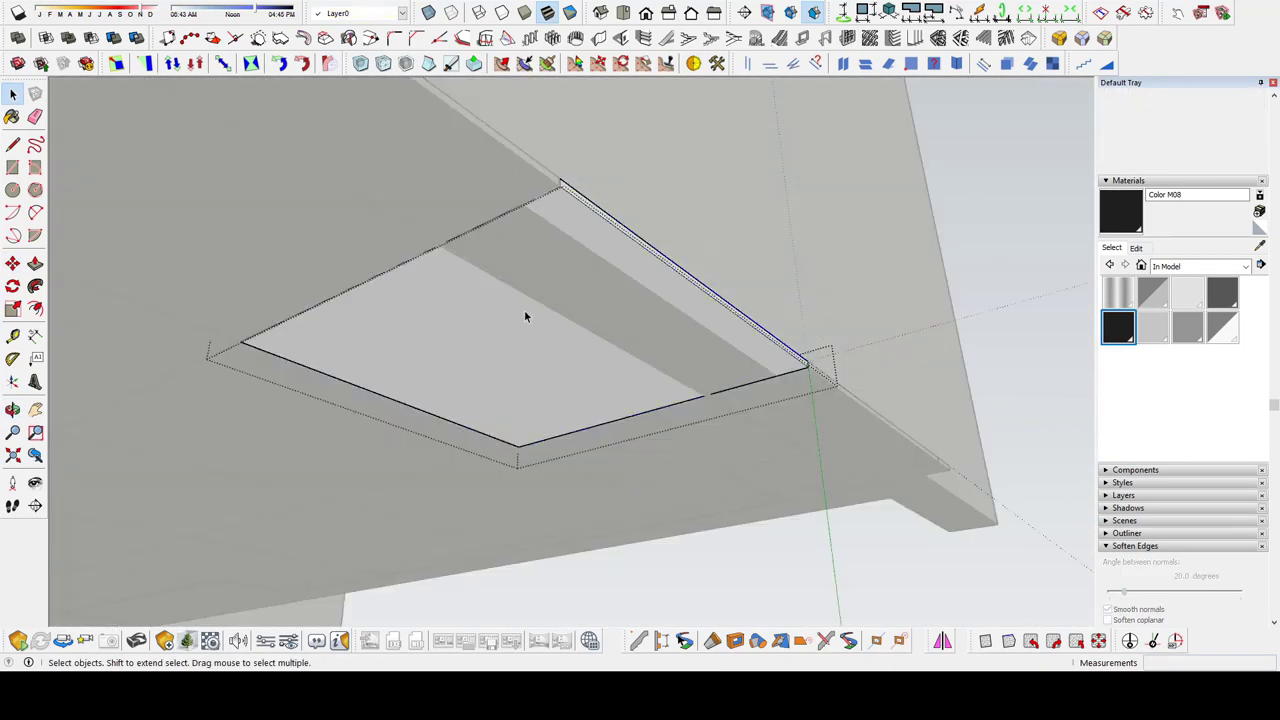
key("space")
Draw a rectangle on the slab underside and push it through to notch the corner
mouse_move(451, 257)
middle_mouse_down()
mouse_move(474, 154)
mouse_move(833, 386)
mouse_move(831, 371)
mouse_move(771, 380)
middle_mouse_up()
scroll(740, 366, "up", 3)
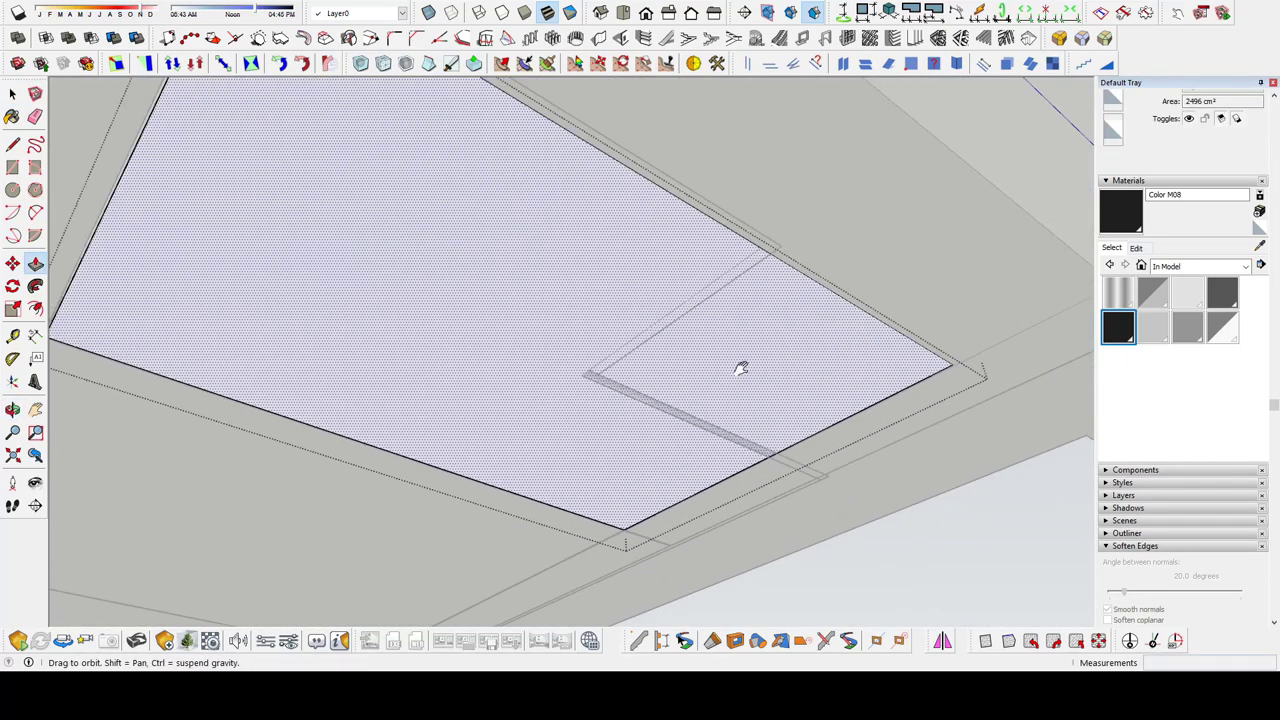
scroll(565, 376, "up", 2)
key("r")
left_click(565, 376)
double_click(763, 360)
key("space")
scroll(763, 360, "down", 5)
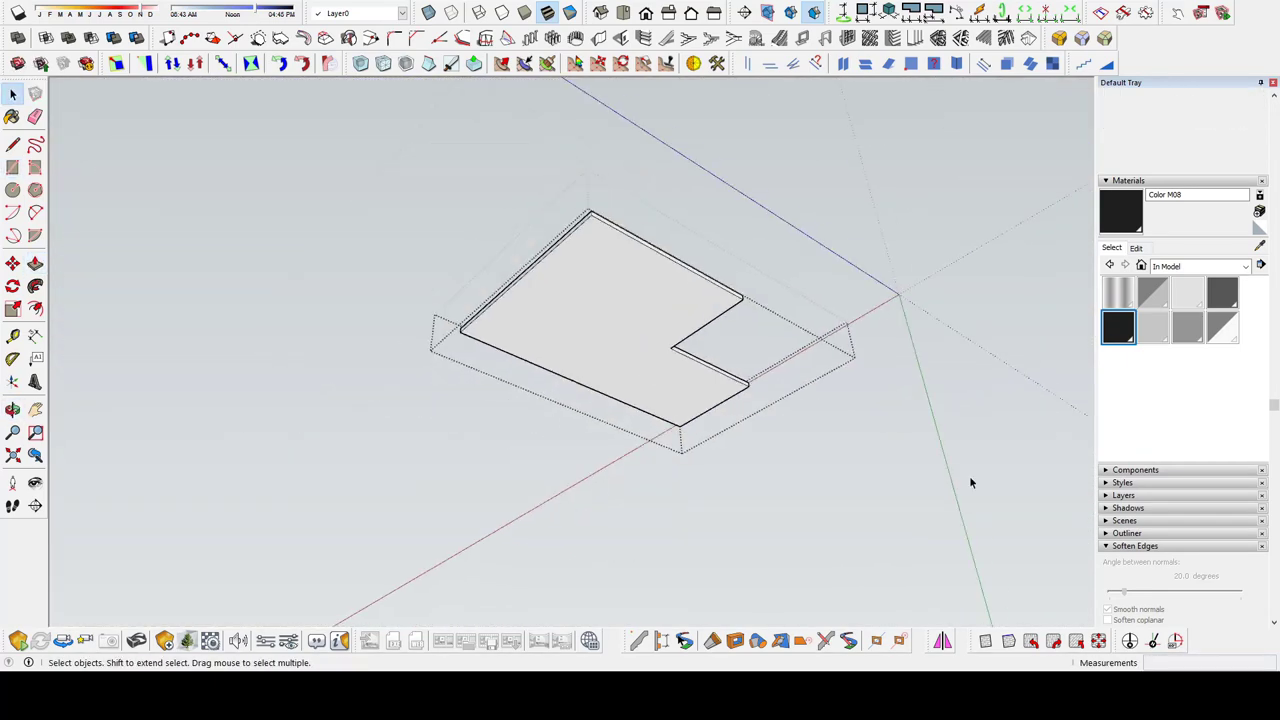
scroll(855, 330, "up", 5)
double_click(862, 322)
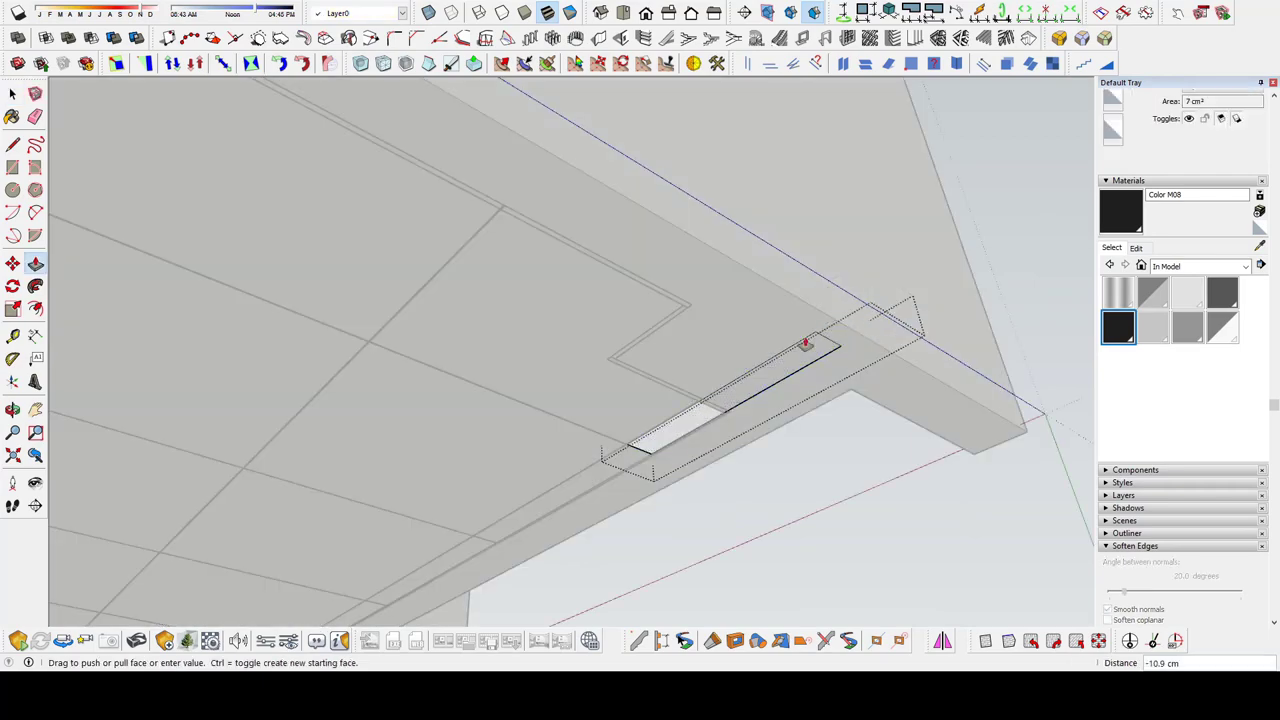
key("space")
scroll(707, 410, "down", 5)
mouse_move(803, 483)
middle_mouse_down()
mouse_move(523, 560)
mouse_move(487, 340)
middle_mouse_up()
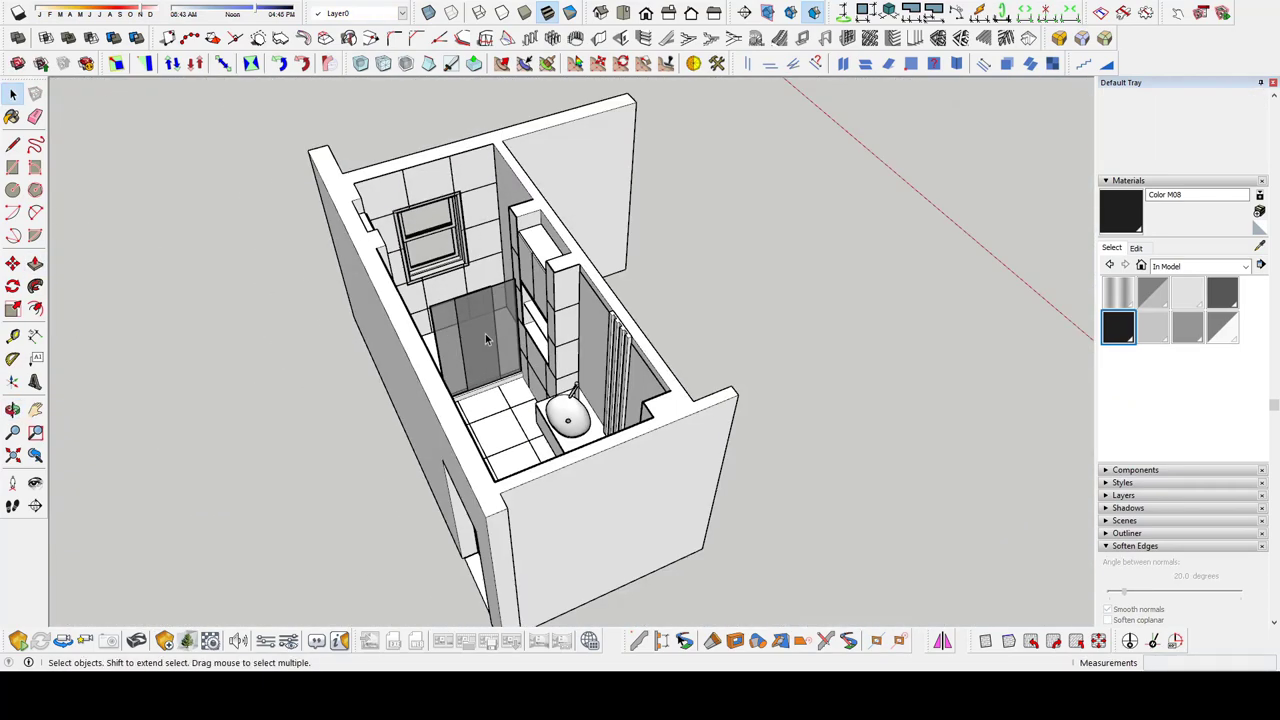
Paste the copied toilet and drop it against the vanity wall
mouse_move(598, 253)
middle_mouse_down()
mouse_move(598, 209)
mouse_move(801, 286)
middle_mouse_up()
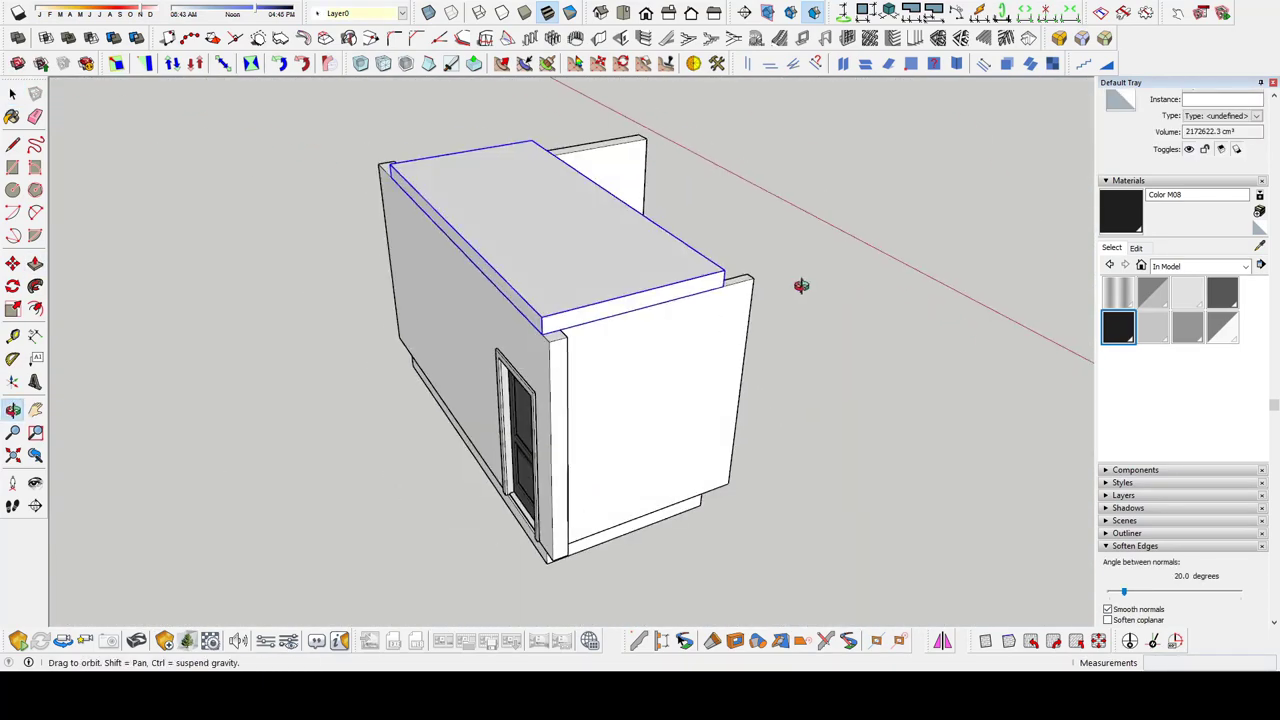
mouse_move(550, 314)
middle_mouse_down()
mouse_move(234, 249)
mouse_move(502, 340)
mouse_move(331, 260)
mouse_move(477, 143)
mouse_move(463, 323)
middle_mouse_up()
scroll(502, 340, "up", 3)
scroll(502, 340, "up", 3)
scroll(455, 412, "down", 5)
middle_click_drag(455, 412, 560, 330)
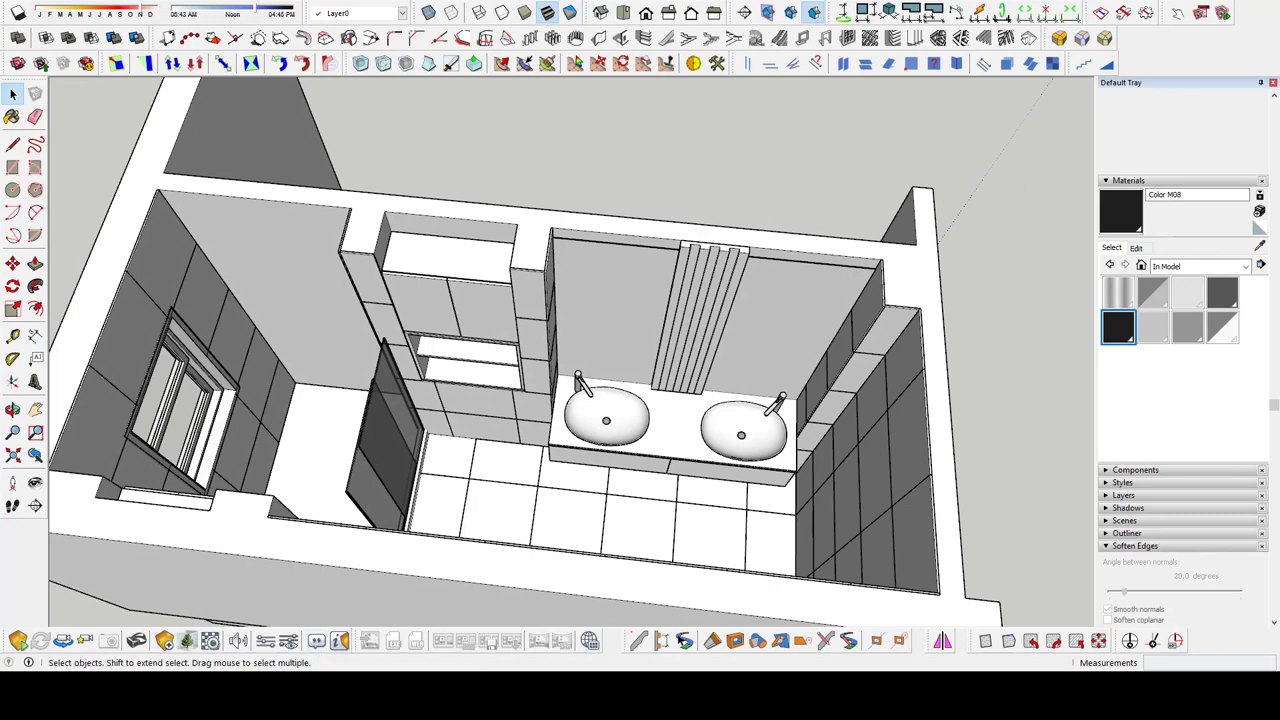
middle_click_drag(560, 330, 463, 500)
key("ctrl+v")
left_click(500, 491)
Move the toilet with its flush plate into position below the niche
scroll(500, 491, "up", 3)
key("m")
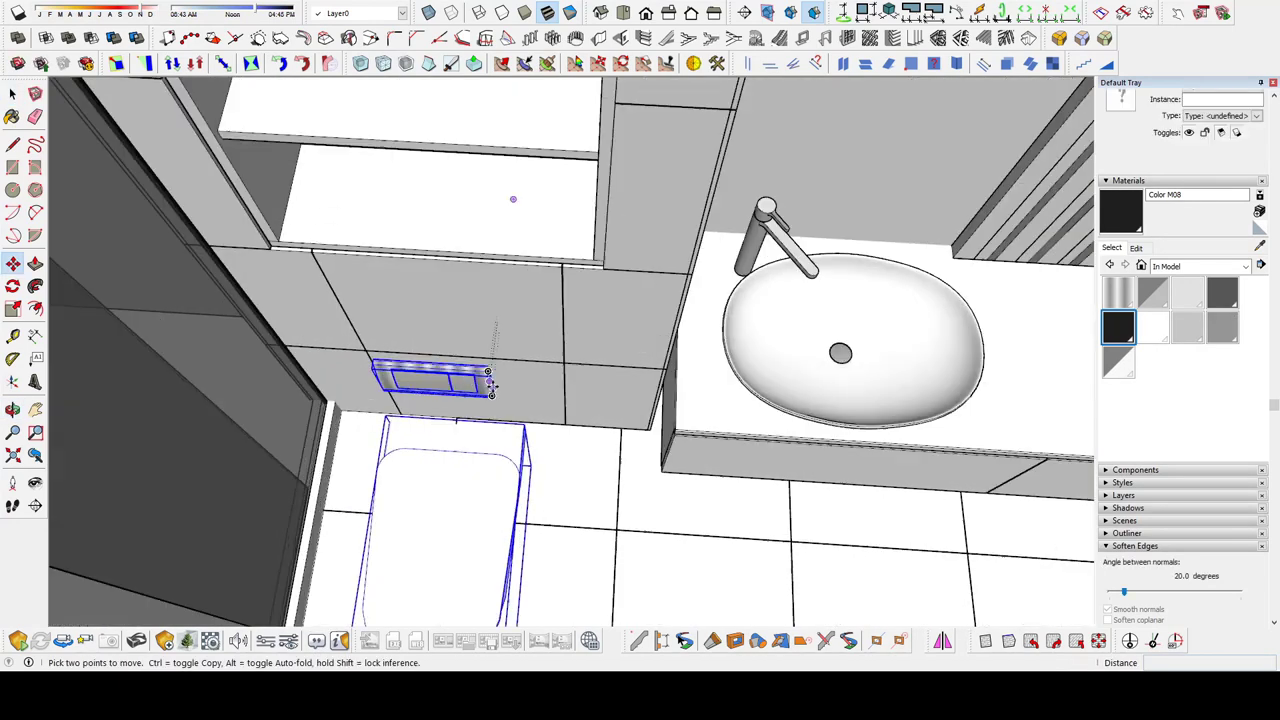
scroll(455, 400, "up", 1)
scroll(455, 400, "down", 3)
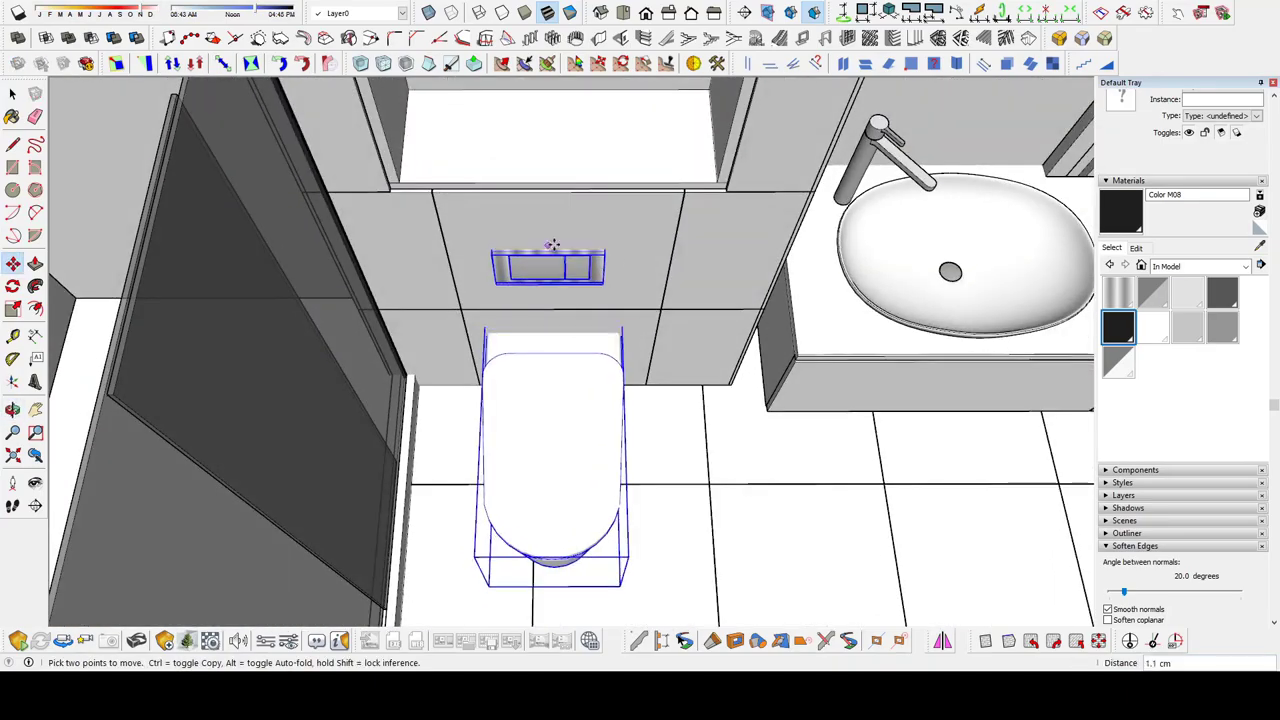
mouse_move(562, 192)
middle_mouse_down()
mouse_move(526, 426)
mouse_move(548, 503)
mouse_move(386, 400)
mouse_move(600, 432)
mouse_move(793, 398)
middle_mouse_up()
scroll(526, 426, "down", 5)
key("space")
scroll(548, 503, "up", 3)
scroll(386, 400, "down", 4)
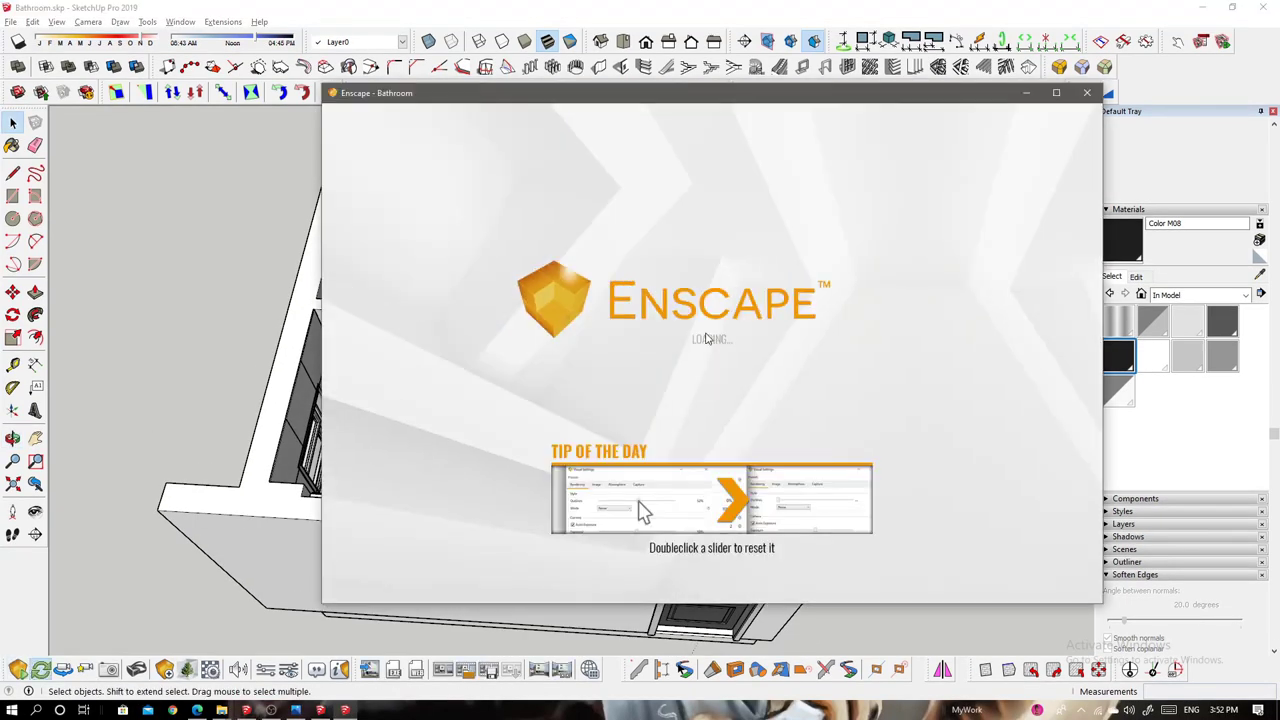
Tile Enscape right and SketchUp left, then paint the sink mirrors with a Glass and Mirrors material
key("super+Right")
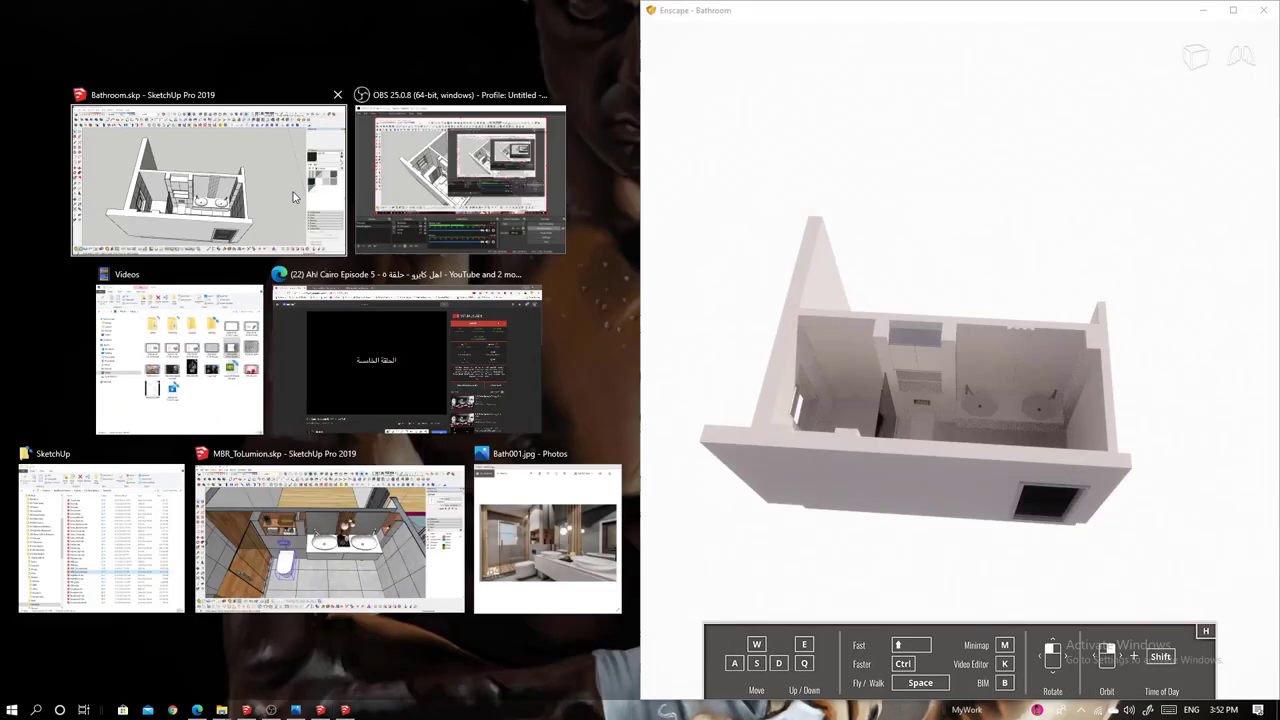
key("Return")
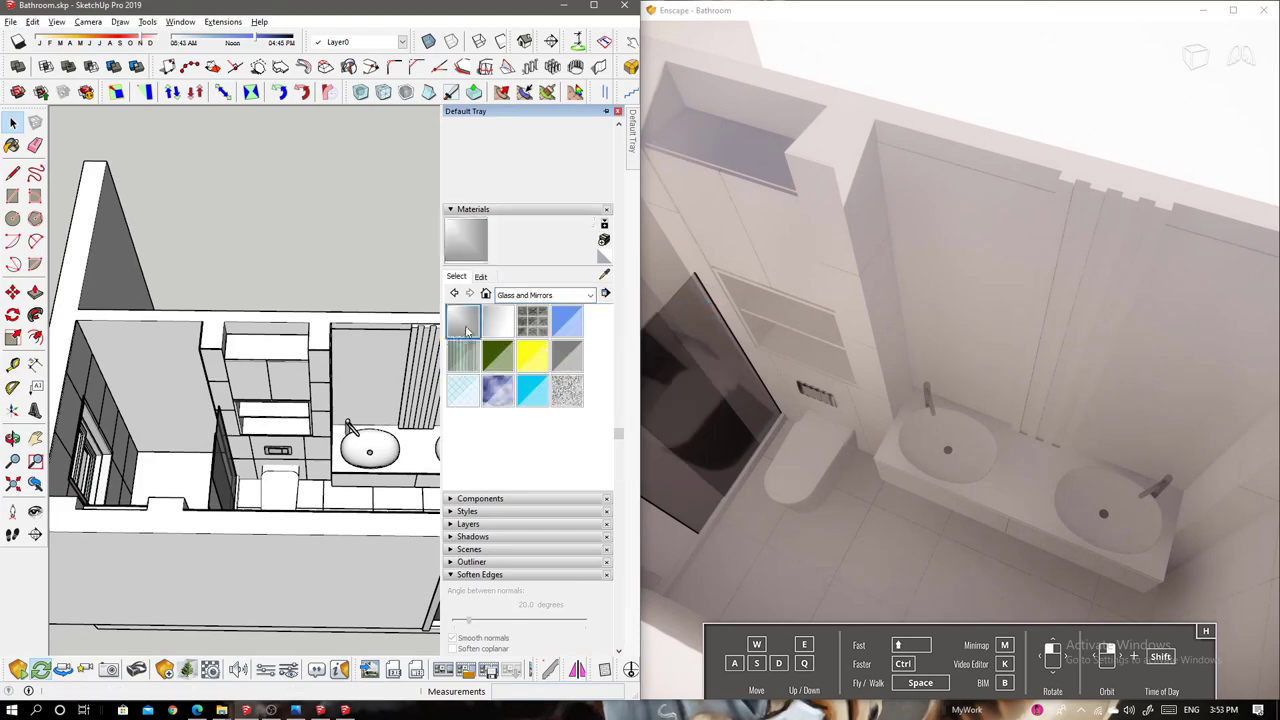
left_click(465, 330)
mouse_move(380, 400)
middle_mouse_down()
mouse_move(425, 472)
mouse_move(571, 486)
middle_mouse_up()
scroll(571, 486, "up", 5)
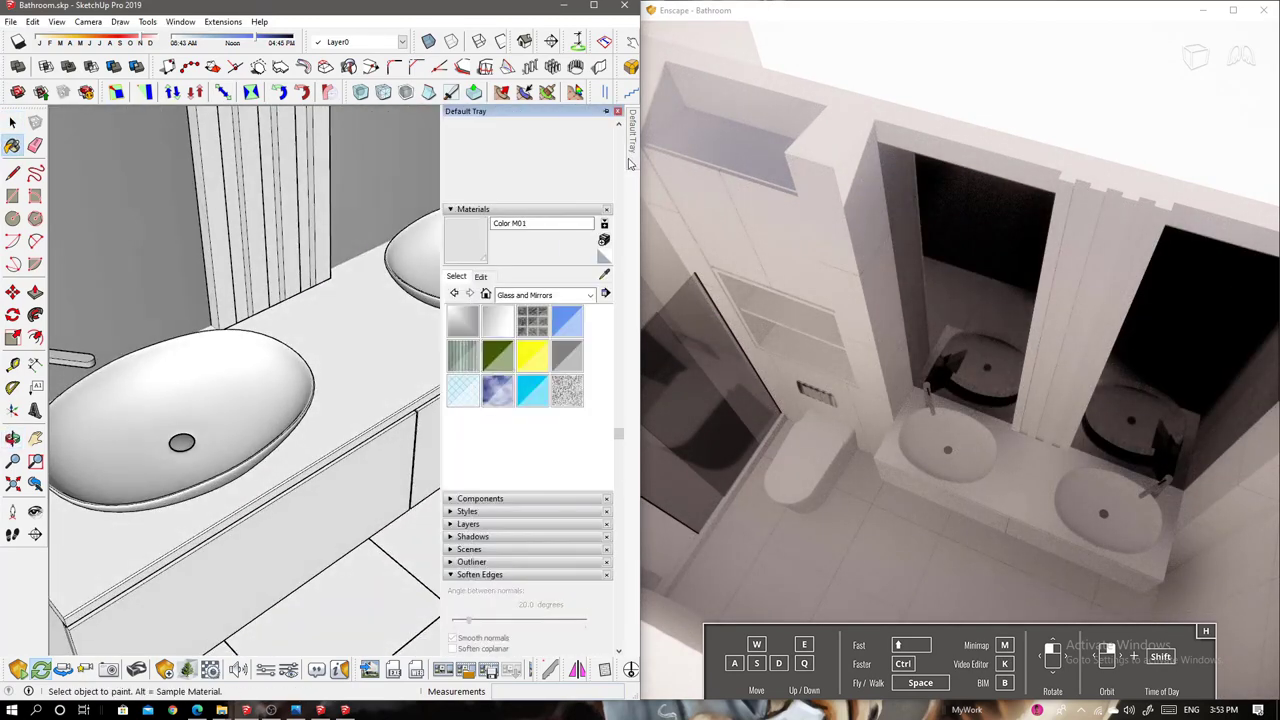
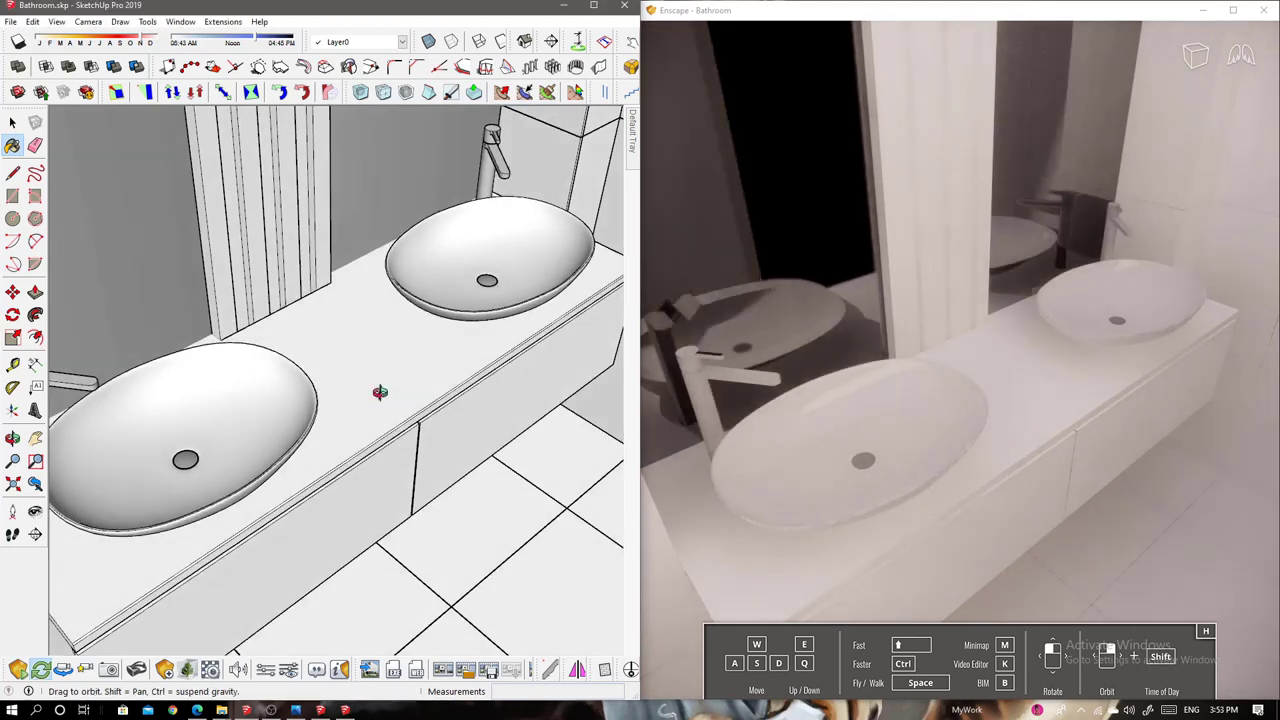
Create a WhiteHPL material, paint the vanity cabinet with it, and raise its lightness to 94
scroll(388, 380, "up", 5)
middle_click_drag(388, 380, 465, 285)
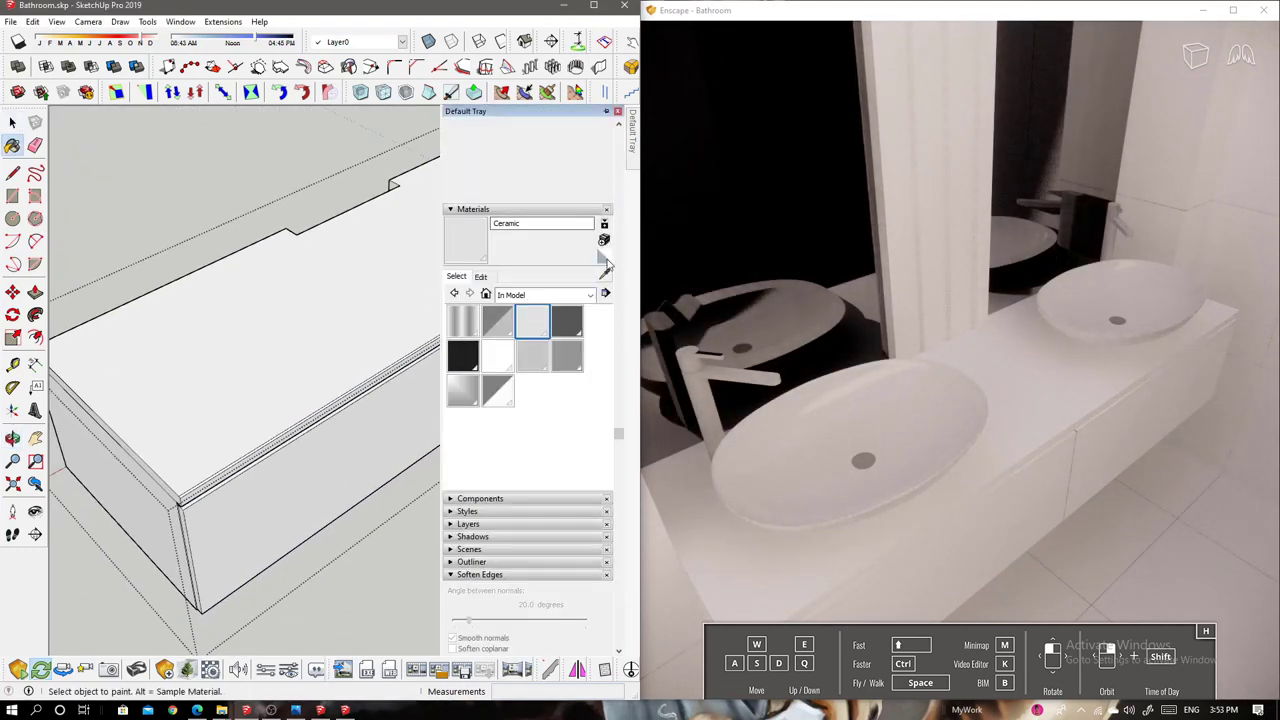
left_click(604, 240)
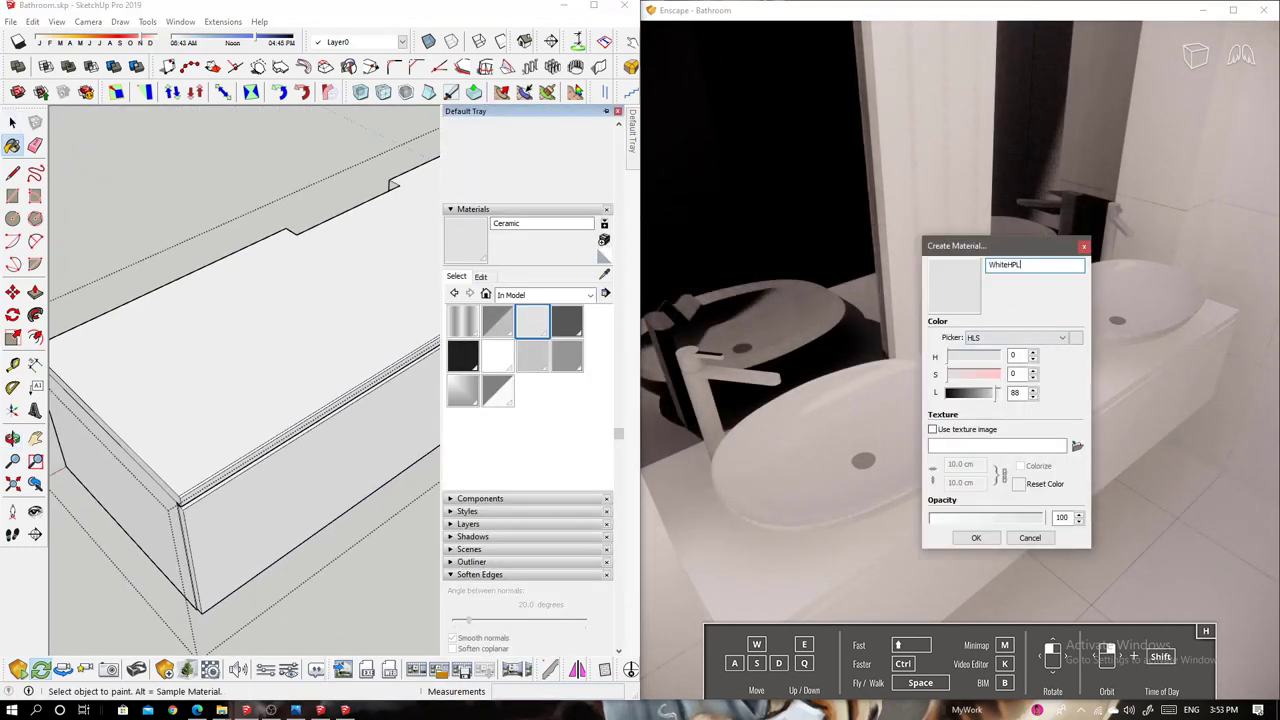
left_click(988, 542)
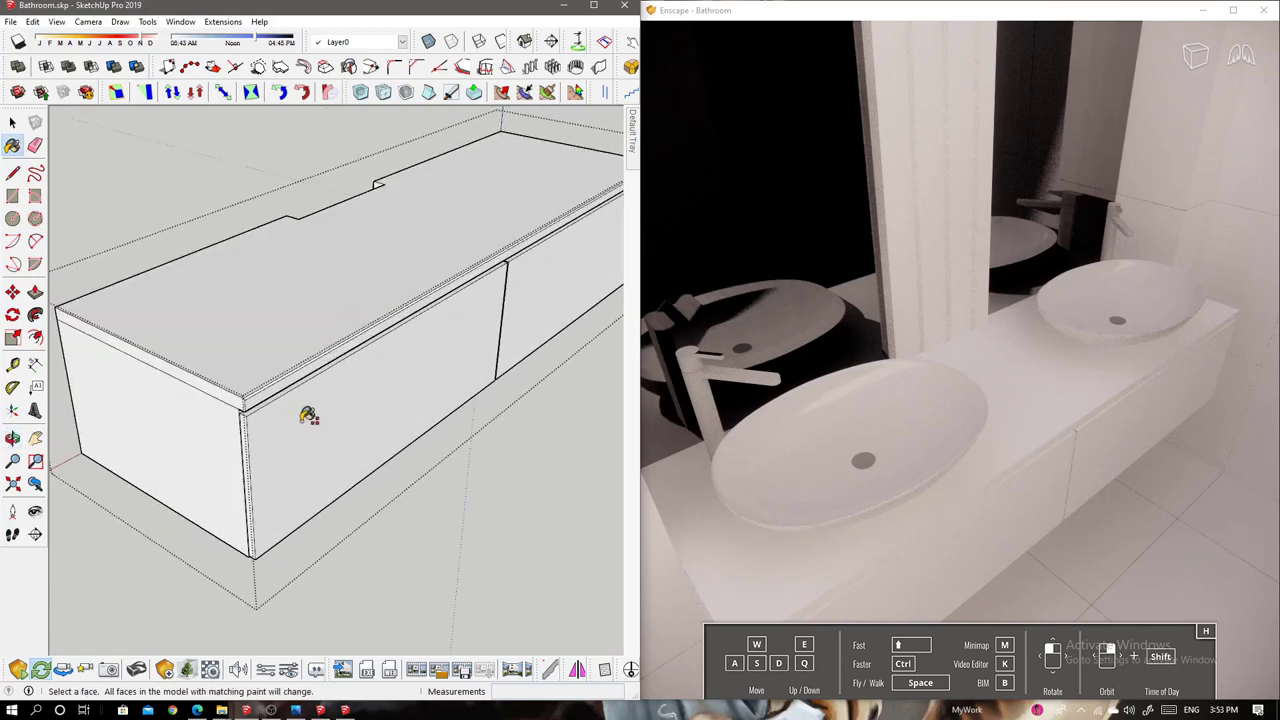
left_click(306, 419, "shift")
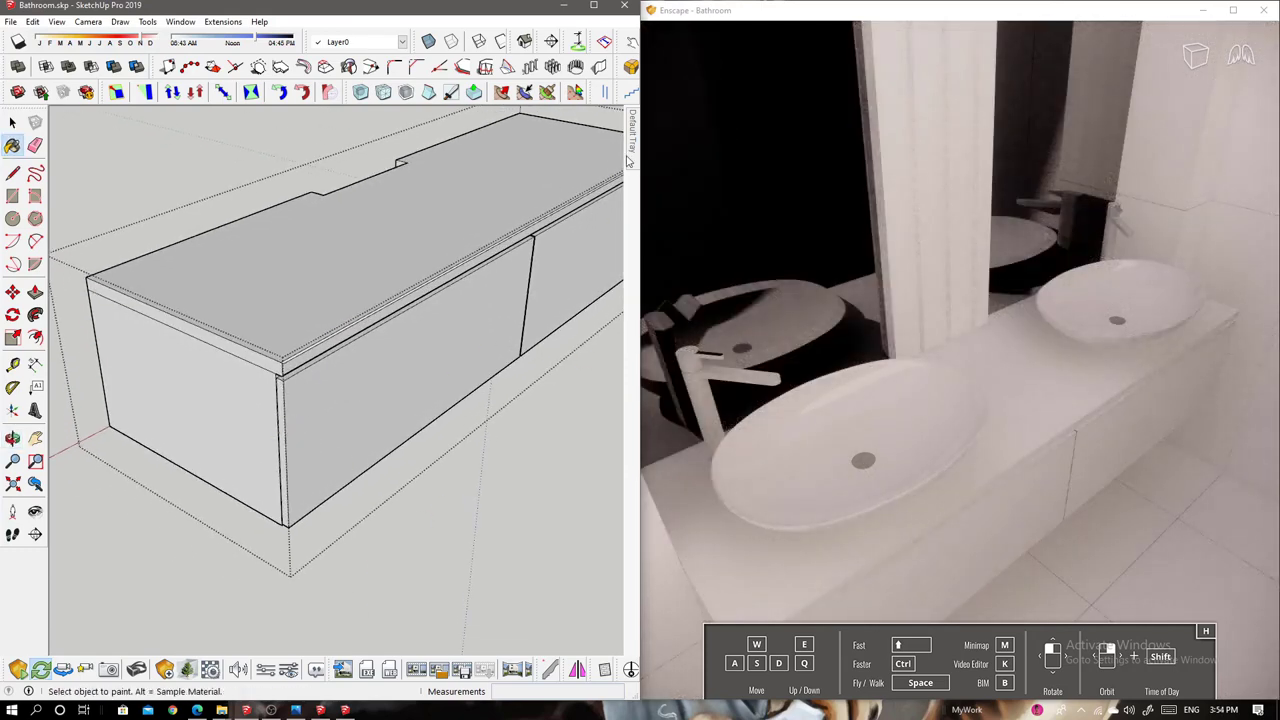
left_click_drag(539, 367, 545, 367)
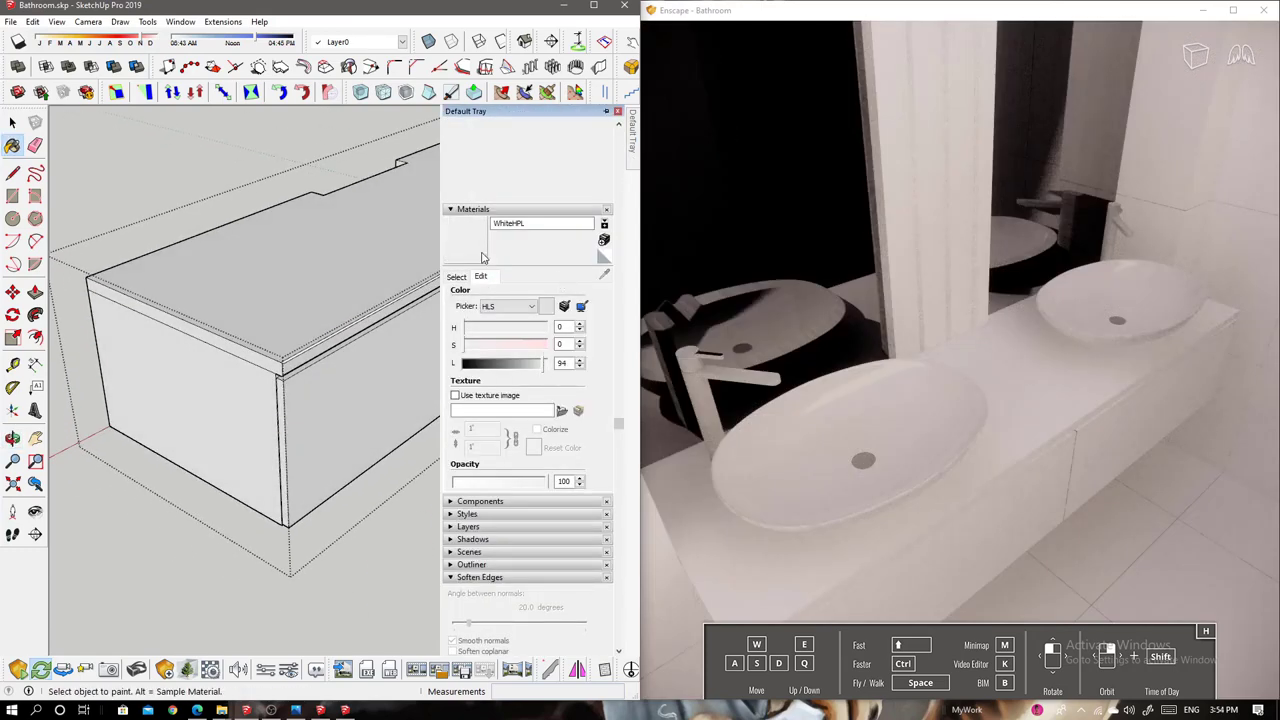
Create a new Corian Marble material for the countertop
left_click(604, 241)
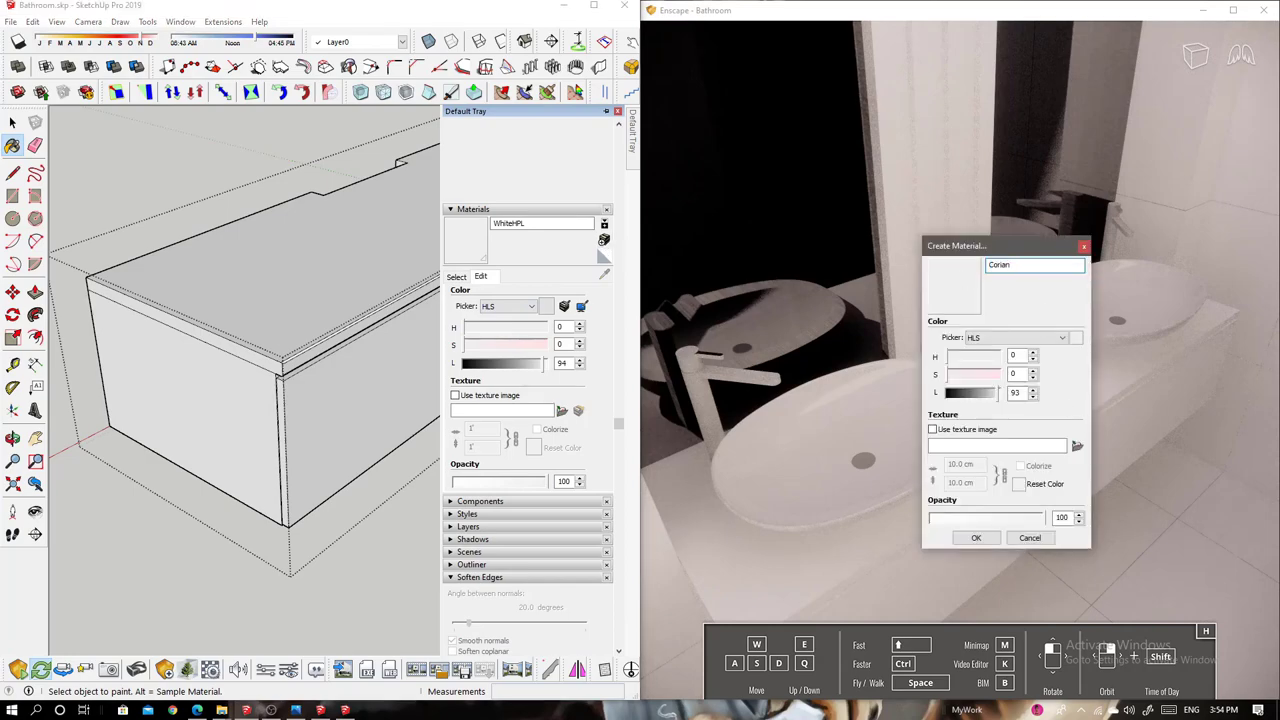
left_click(993, 543)
scroll(314, 309, "up", 3)
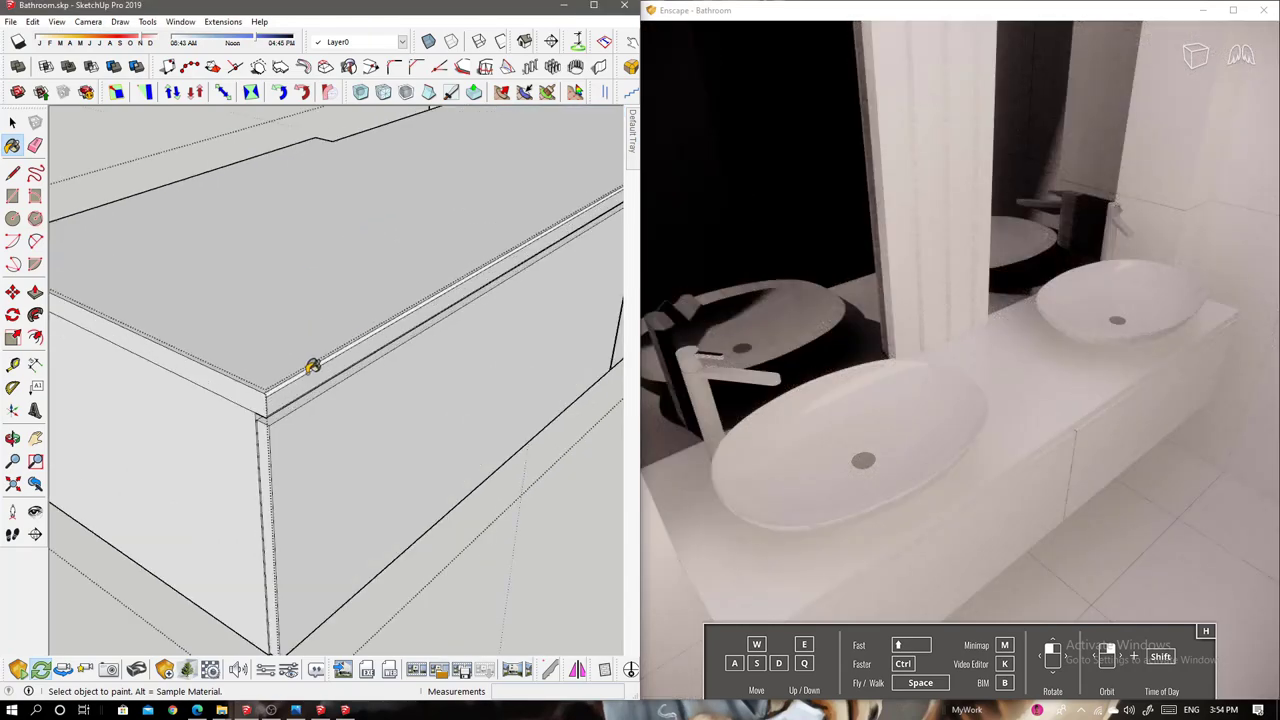
scroll(314, 366, "up", 3)
scroll(270, 423, "down", 3)
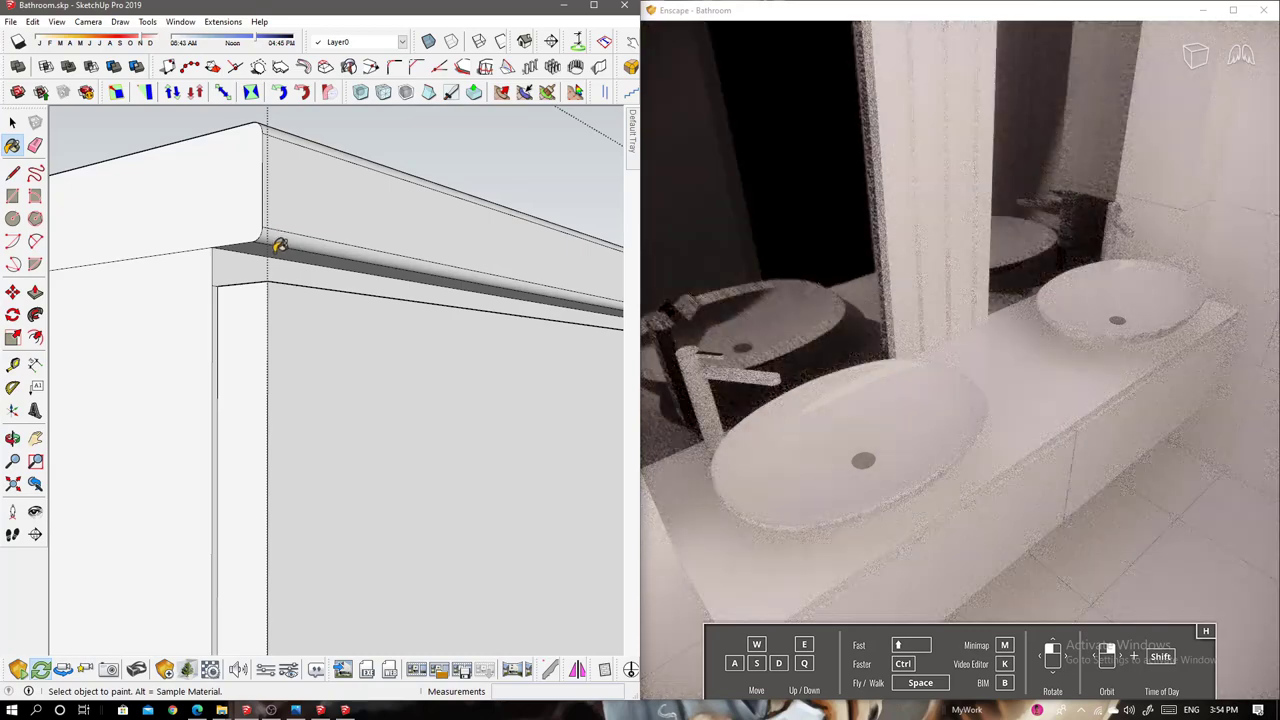
scroll(280, 246, "up", 3)
scroll(262, 351, "down", 2)
middle_click_drag(280, 358, 266, 366)
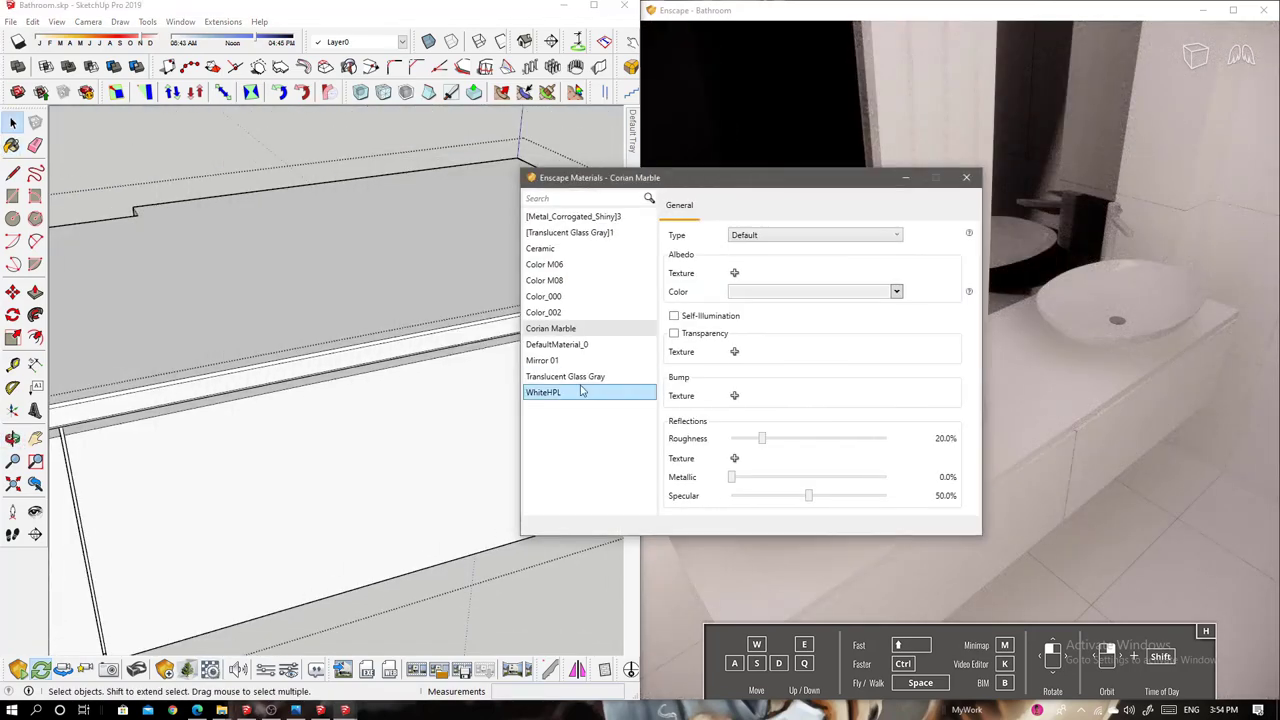
Lower Corian Marble's Enscape roughness to about 7.5% and switch to the Paint Bucket near the basin
left_click_drag(761, 442, 749, 445)
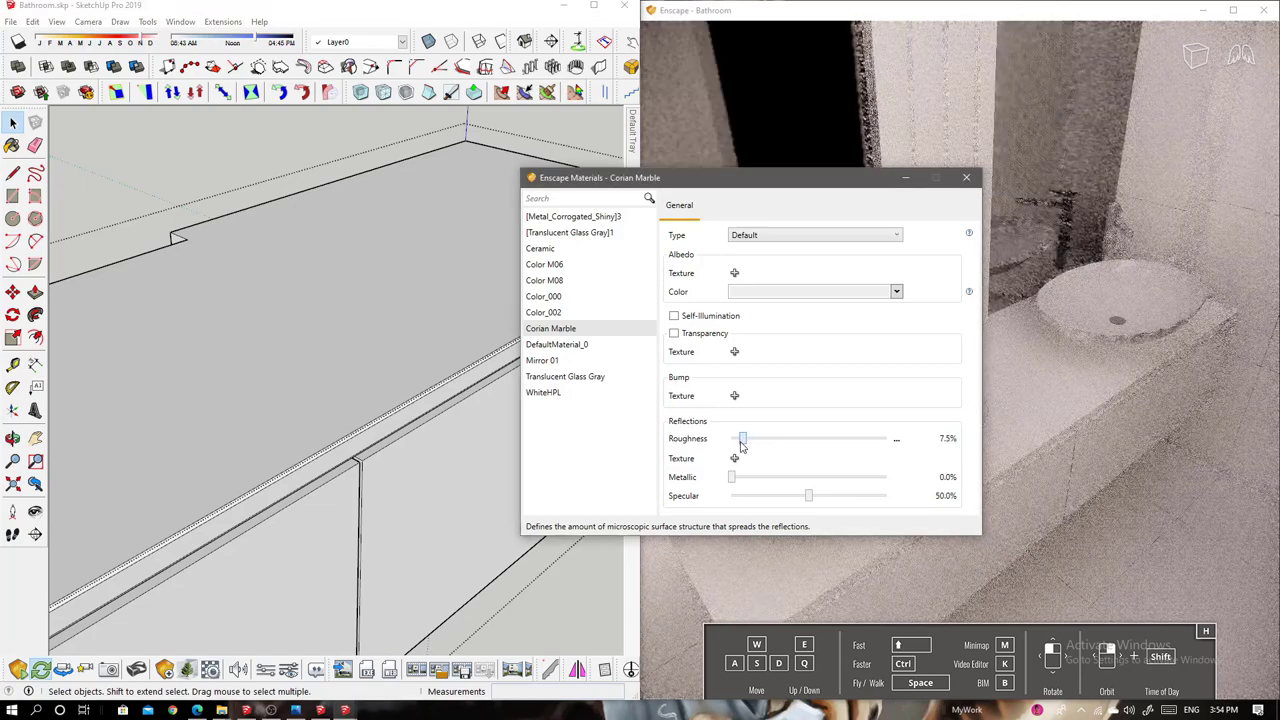
left_click(966, 179)
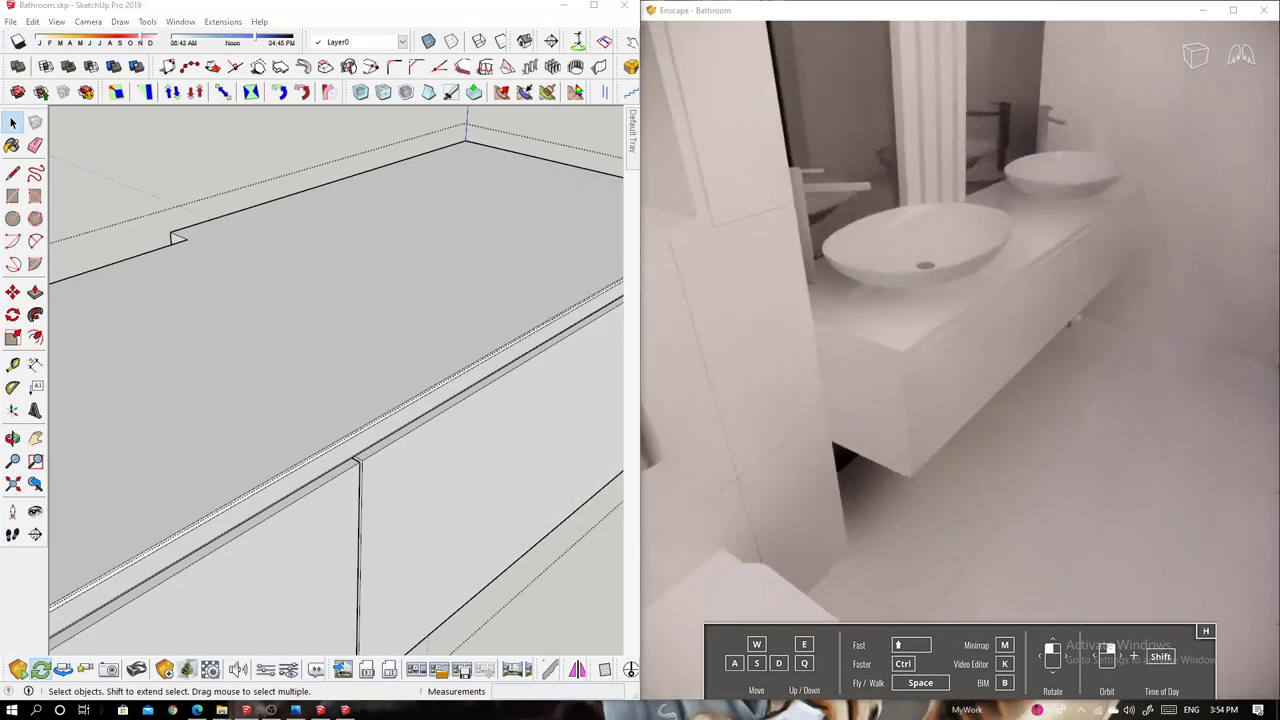
key("b")
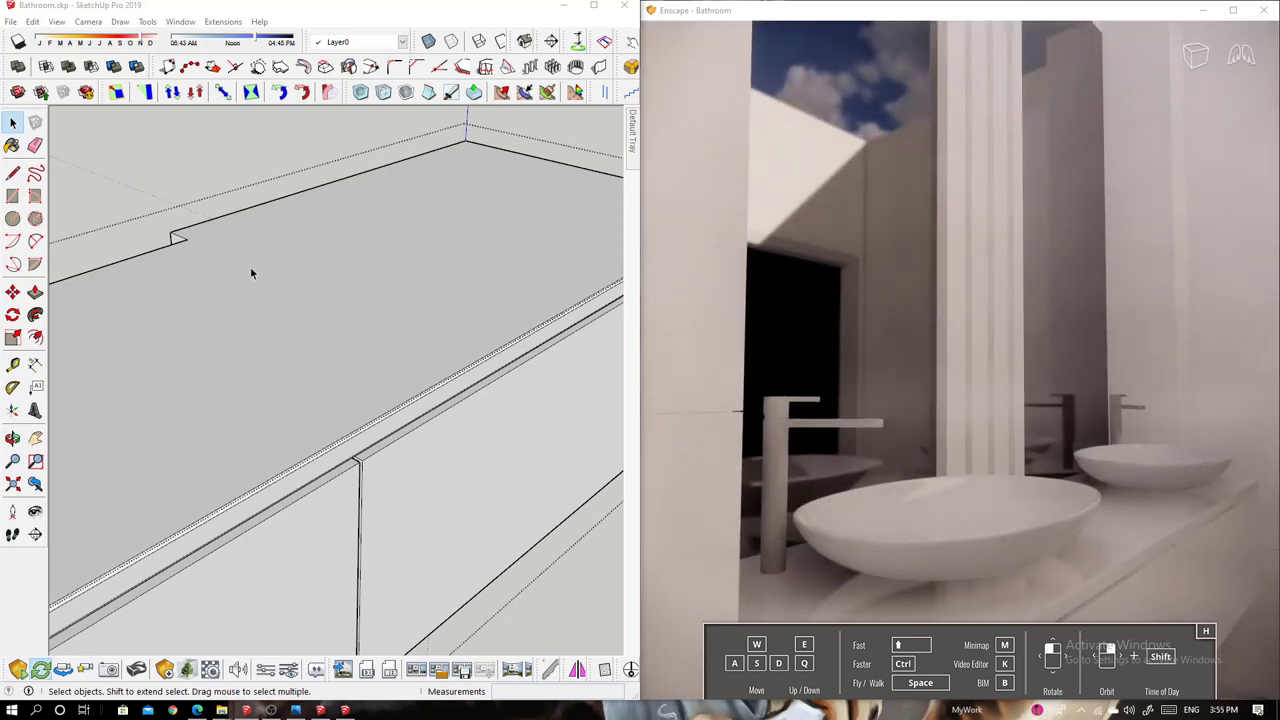
middle_click_drag(251, 271, 232, 279)
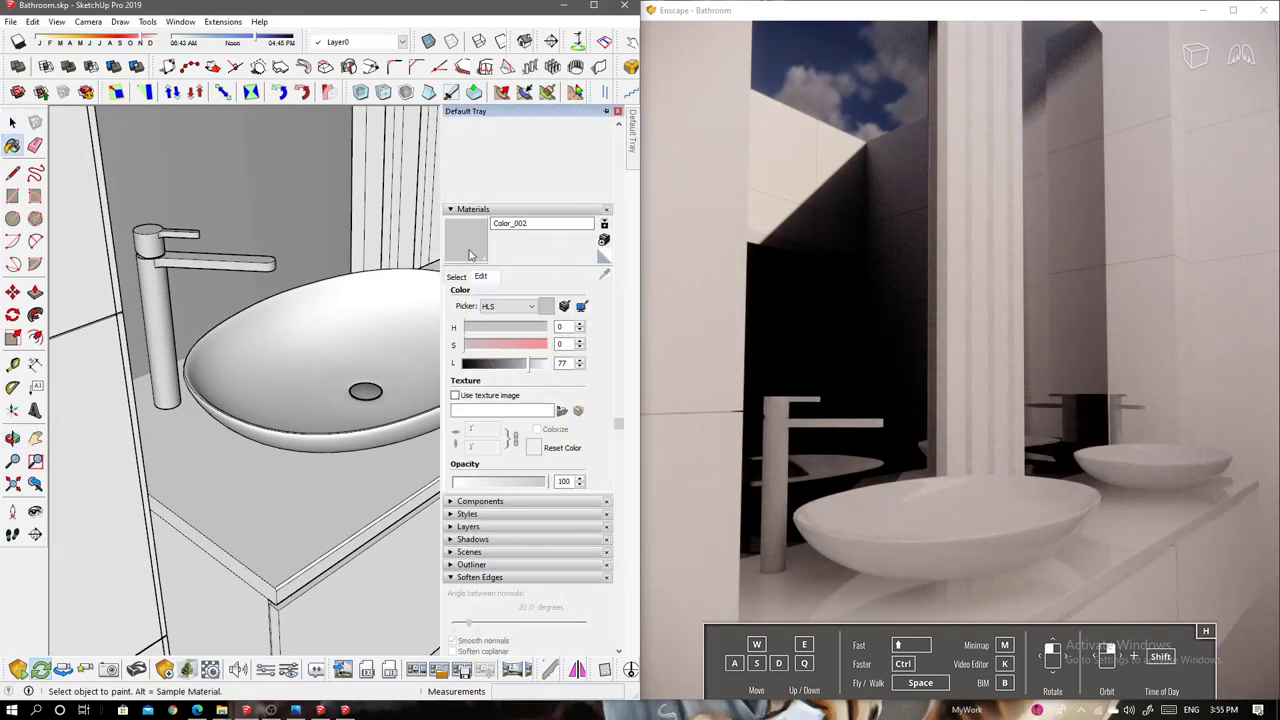
Create a Chrome material and apply it to the faucet component
left_click(604, 240)
type("Chrome")
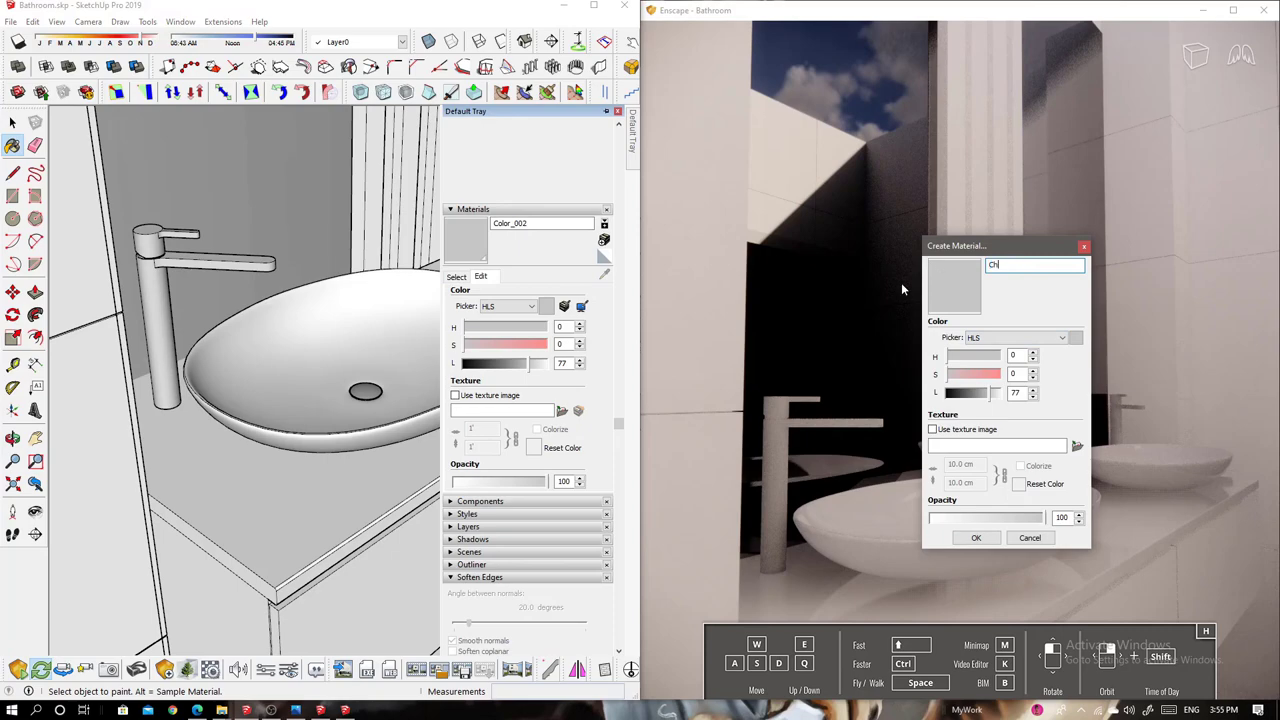
left_click(972, 531)
key("space")
double_click(157, 330)
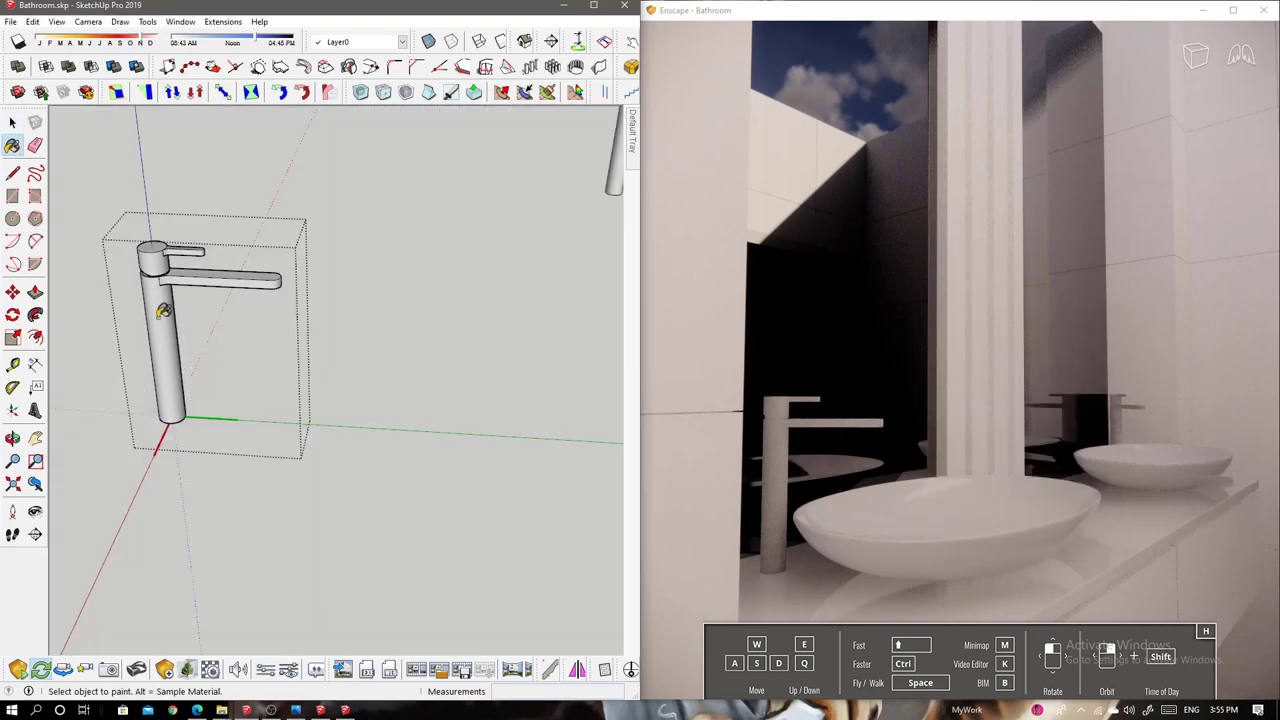
key("space")
left_click(157, 323)
left_click(437, 366)
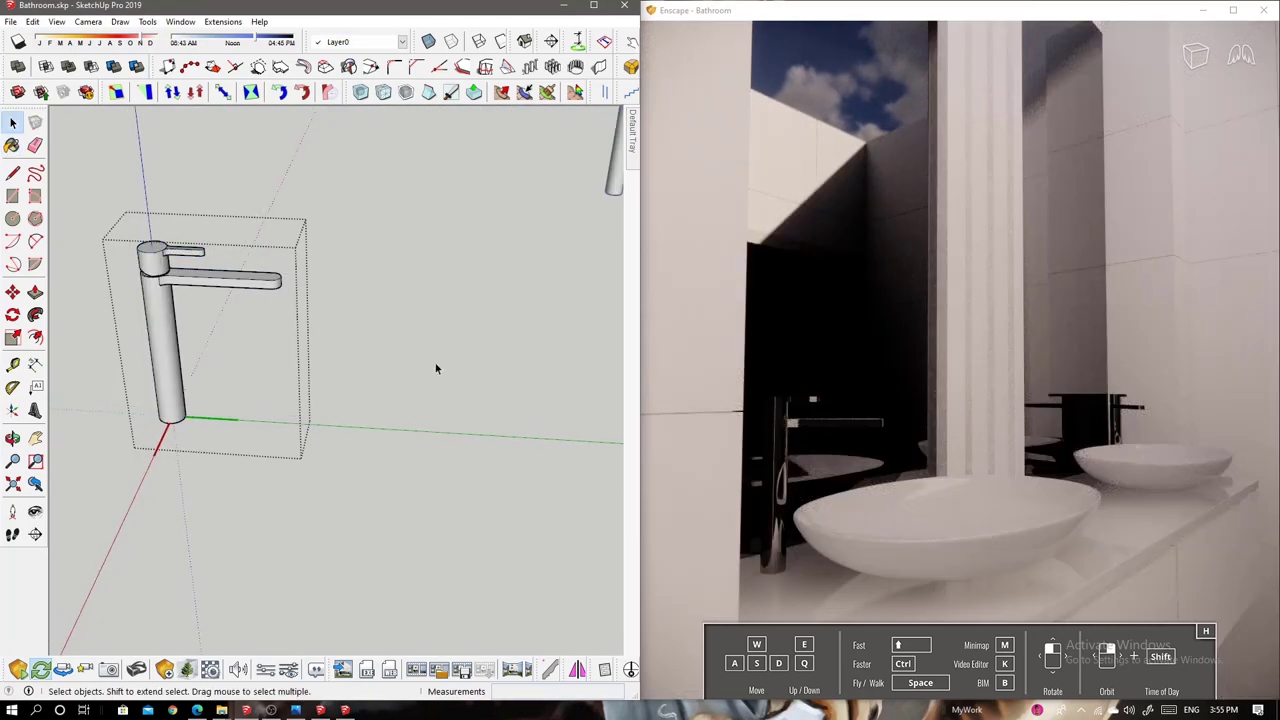
Create a wood-image texture material and paint the fluted column with it
mouse_move(416, 423)
middle_mouse_down()
mouse_move(290, 415)
mouse_move(342, 457)
mouse_move(340, 347)
middle_mouse_up()
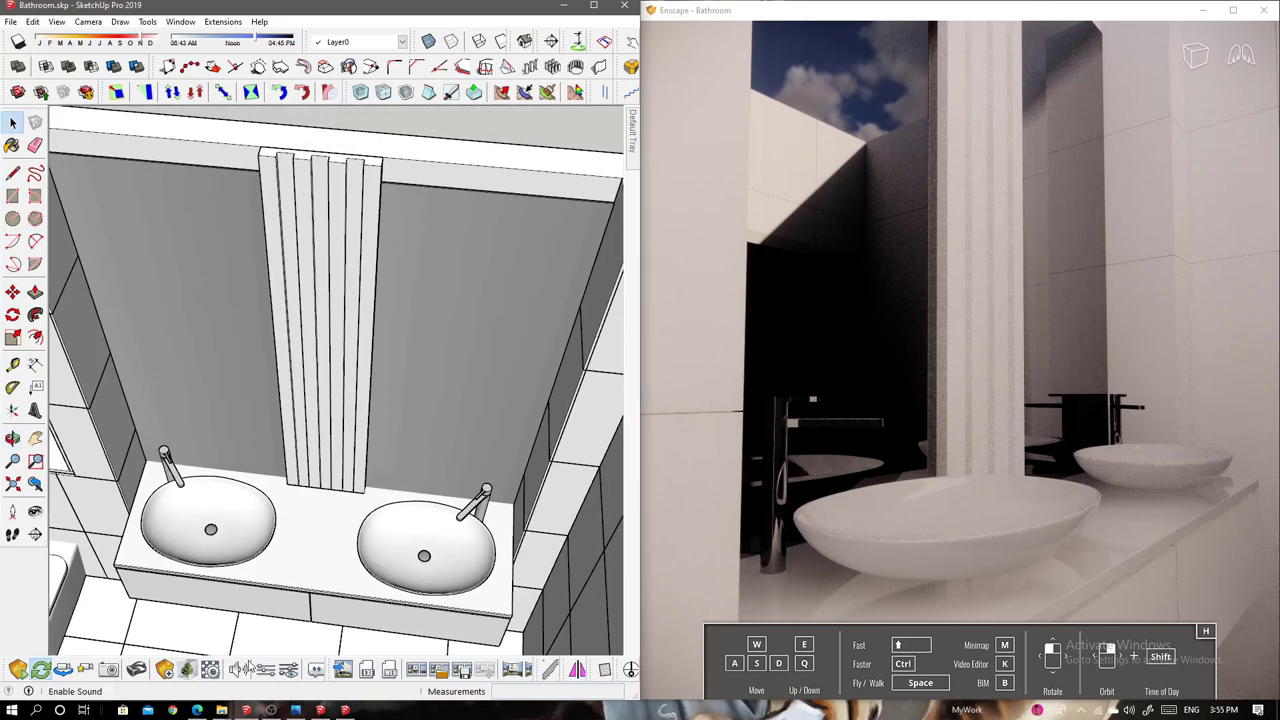
double_click(340, 347)
left_click(632, 135)
left_click(604, 224)
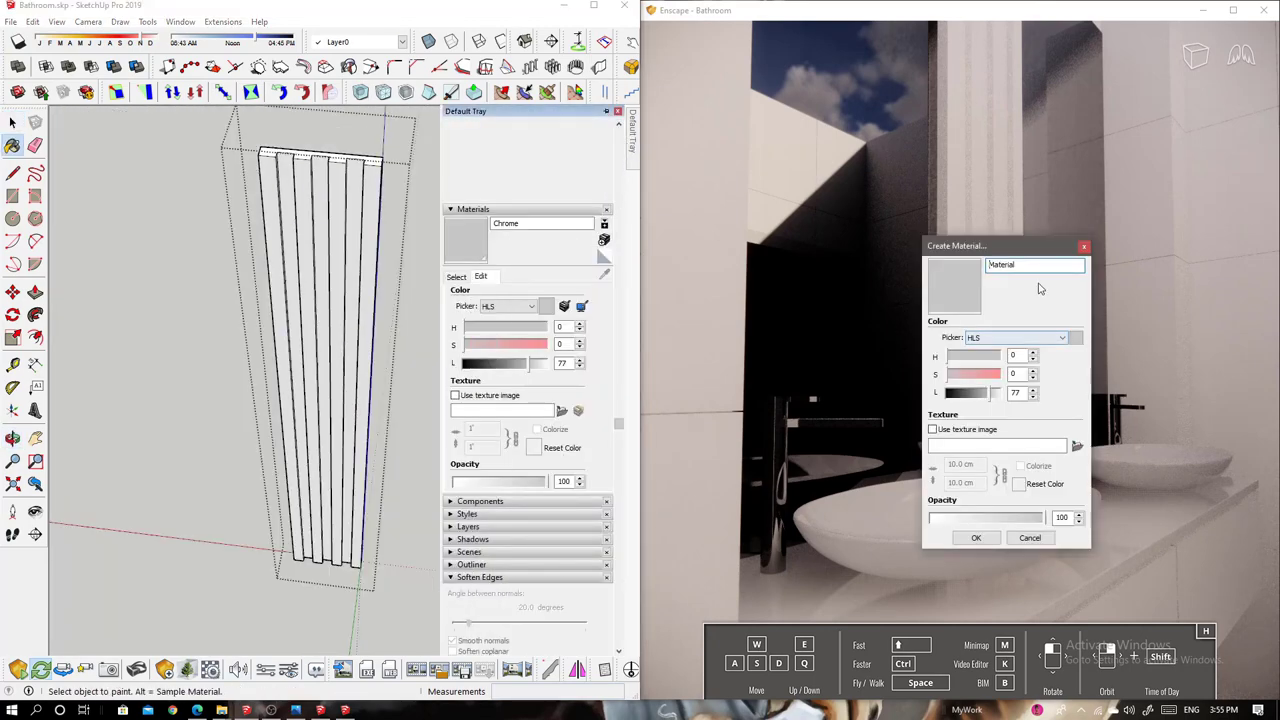
left_click(934, 446)
double_click(1157, 512)
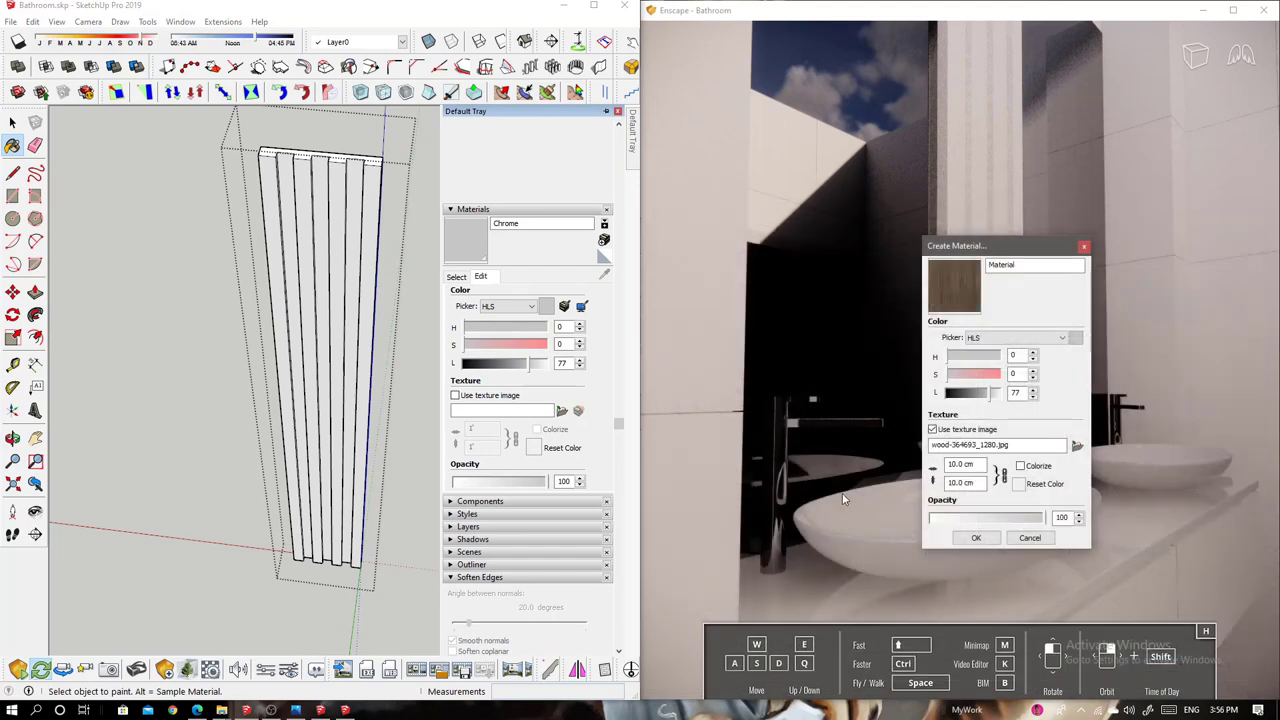
left_click(966, 482)
type("50")
left_click(976, 538)
left_click(314, 357)
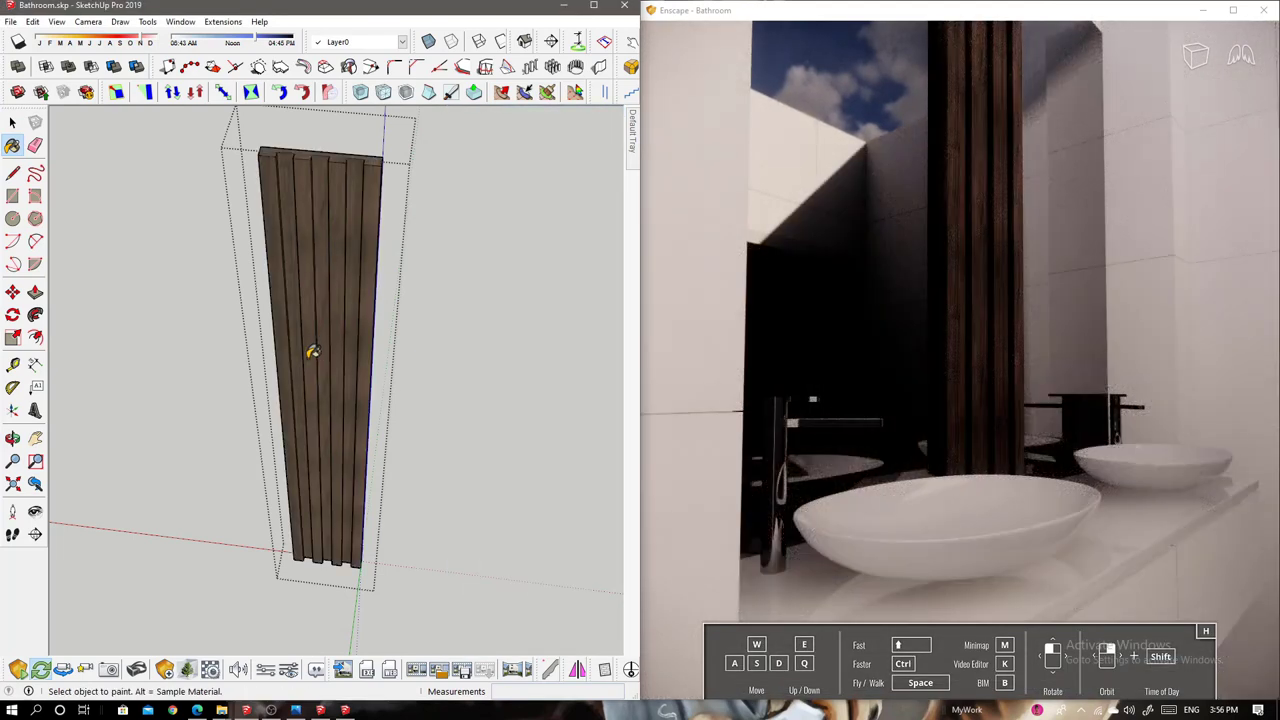
Paint the wall-niche shelf unit in the same dark wood material
scroll(331, 386, "up", 5)
middle_click_drag(331, 386, 331, 430)
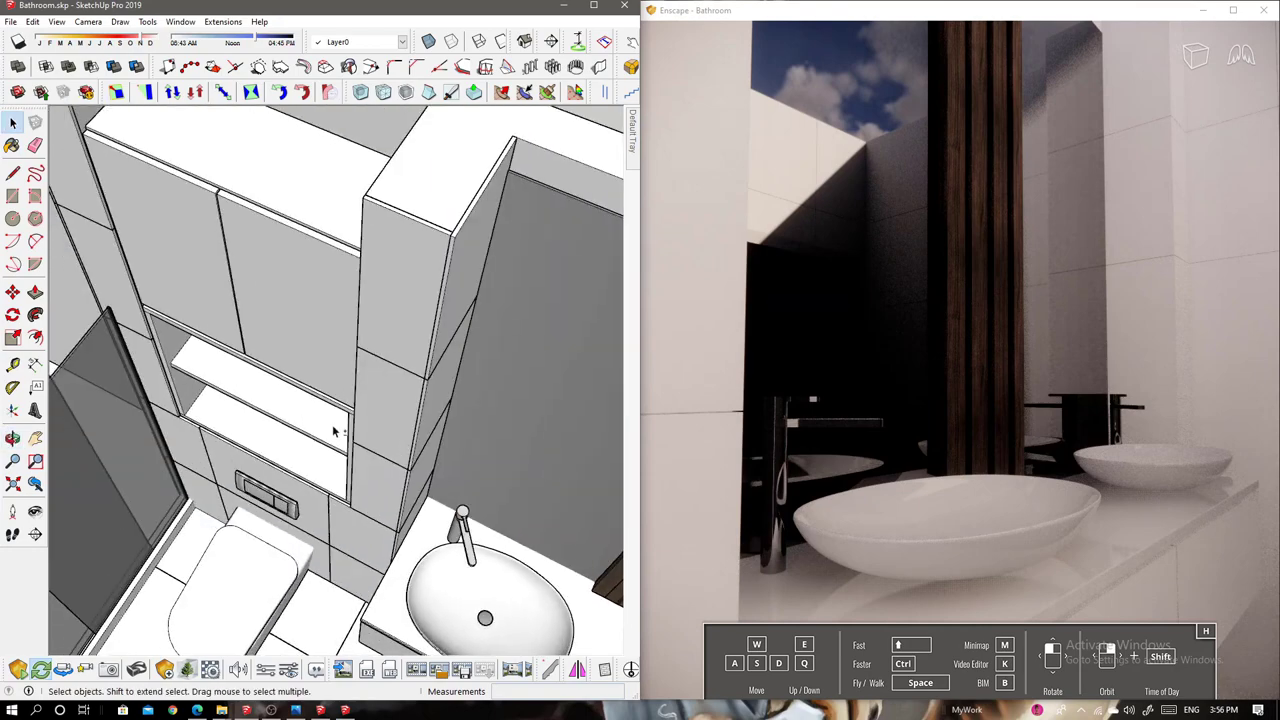
scroll(350, 400, "up", 2)
key("e")
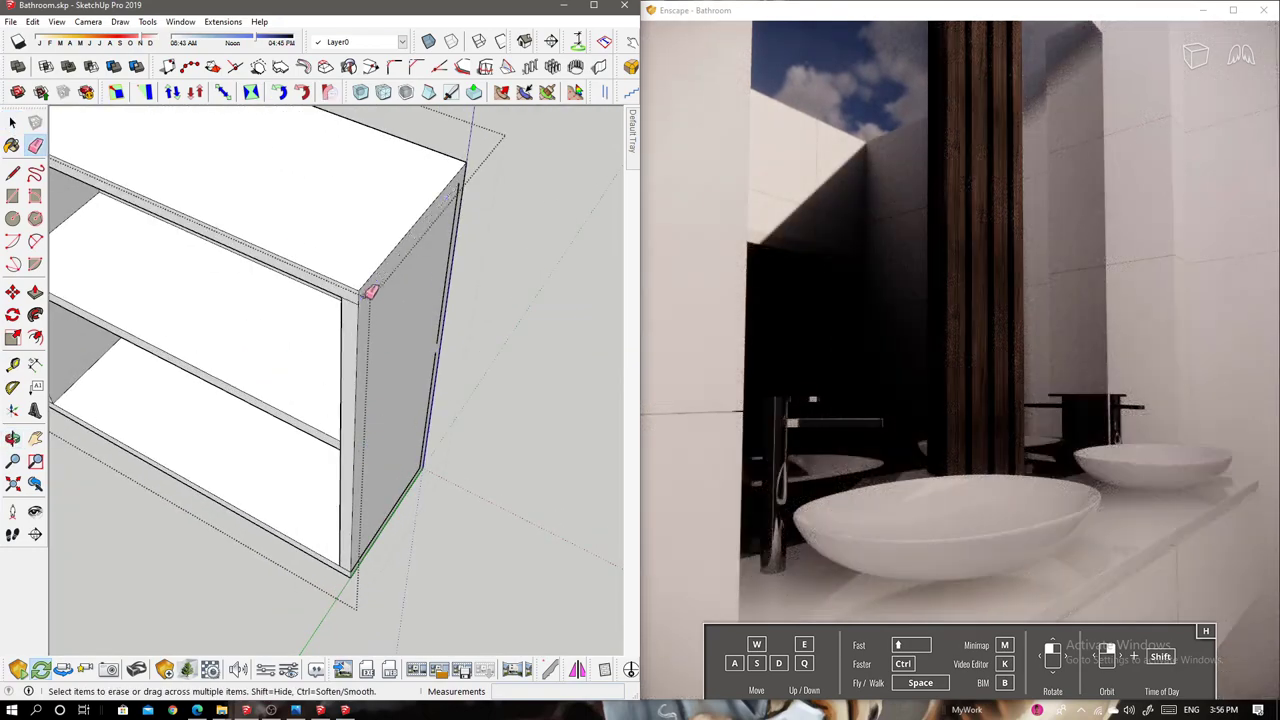
scroll(375, 488, "up", 3)
scroll(375, 488, "down", 5)
middle_click_drag(420, 428, 471, 363)
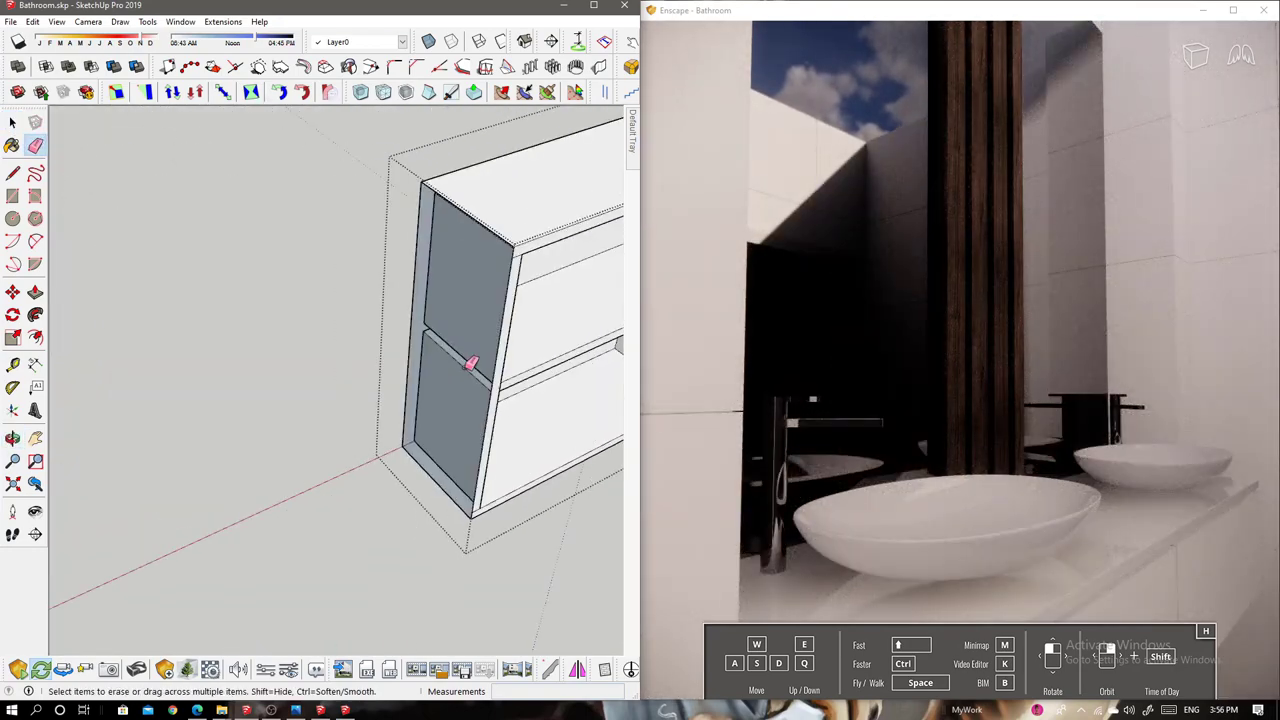
middle_click_drag(506, 448, 474, 517)
key("b")
scroll(446, 380, "up", 2)
left_click(290, 483)
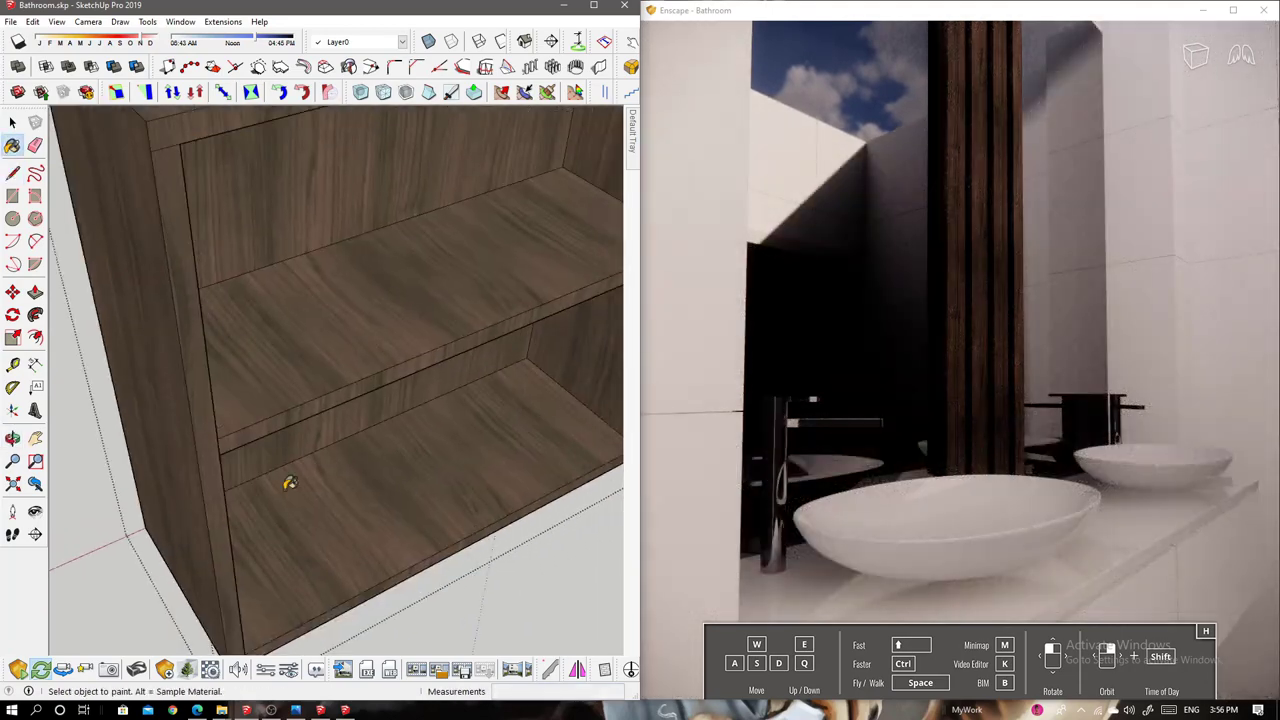
scroll(571, 349, "down", 3)
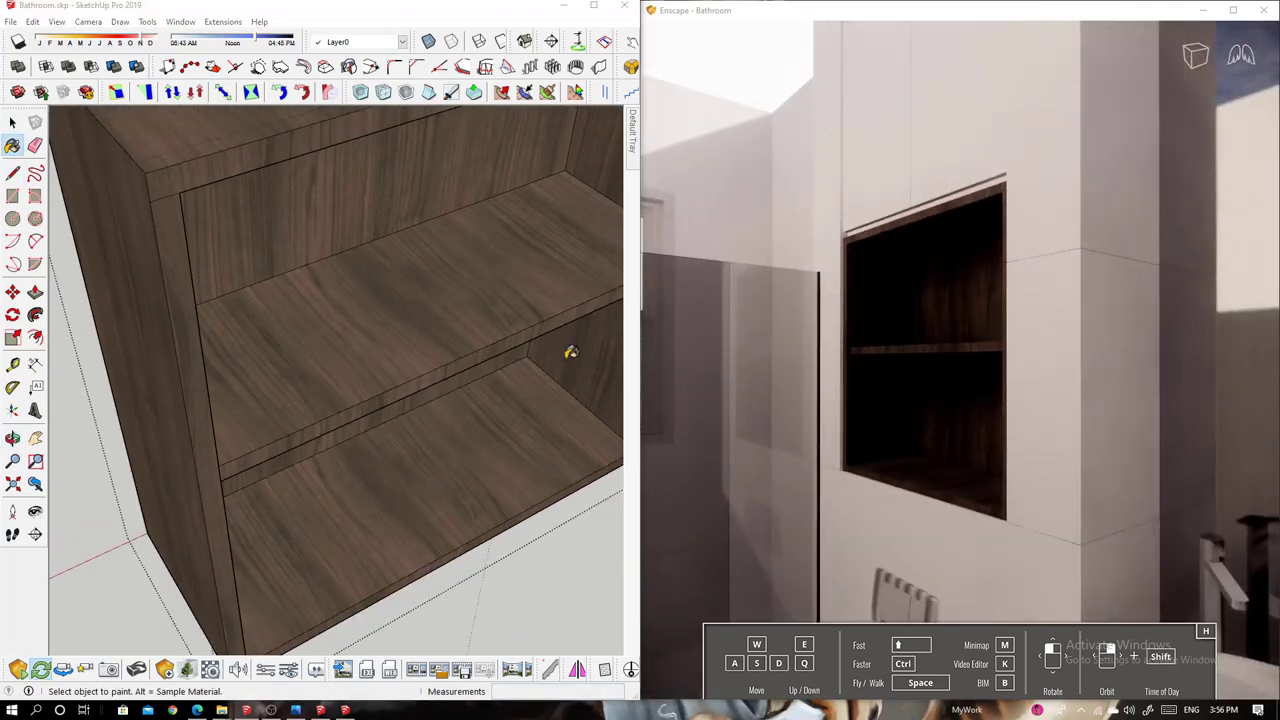
scroll(429, 389, "down", 3)
key("space")
scroll(220, 240, "down", 3)
scroll(215, 250, "up", 3)
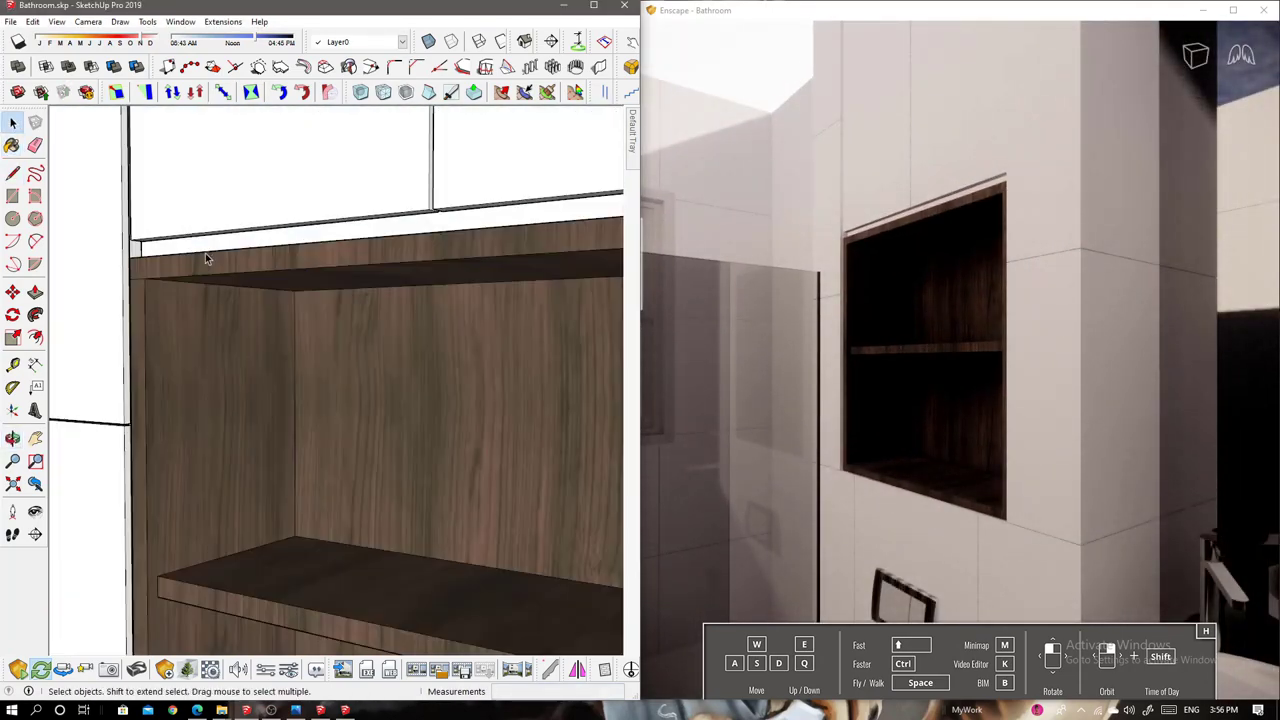
scroll(209, 252, "down", 3)
scroll(250, 320, "up", 3)
mouse_move(284, 378)
middle_mouse_down()
mouse_move(385, 477)
mouse_move(394, 460)
middle_mouse_up()
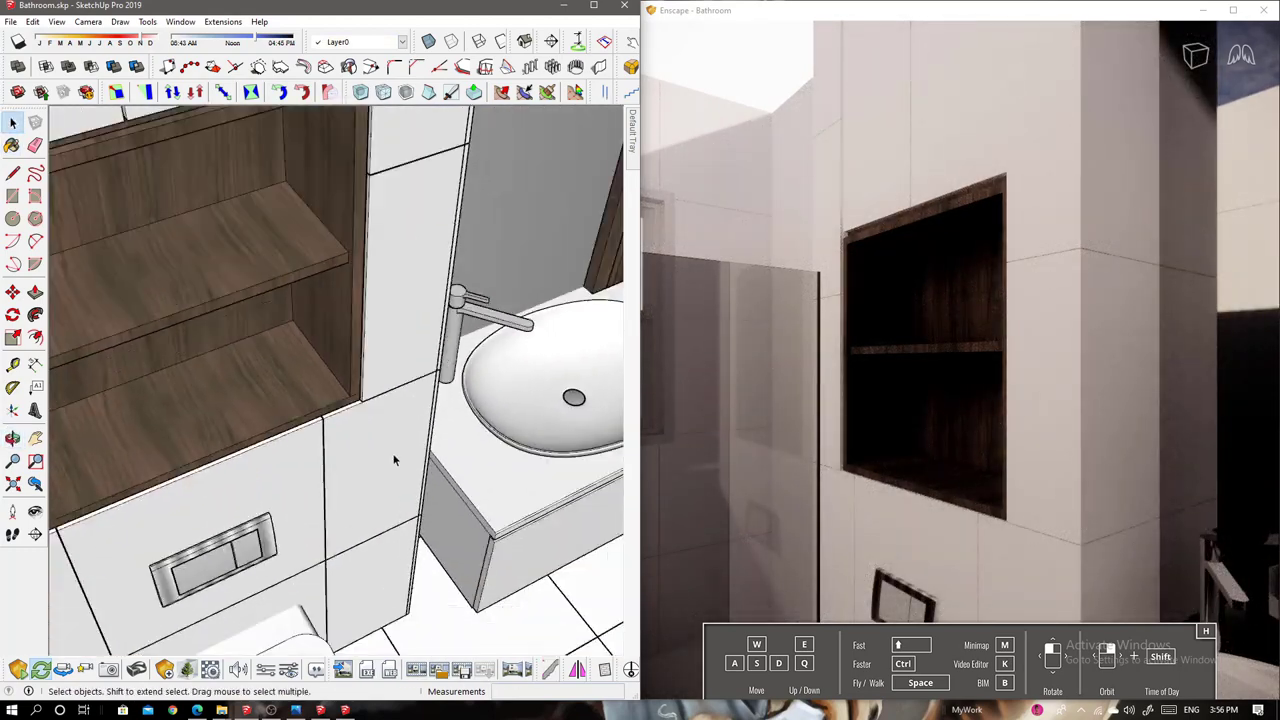
scroll(368, 367, "up", 5)
scroll(408, 366, "down", 5)
key("space")
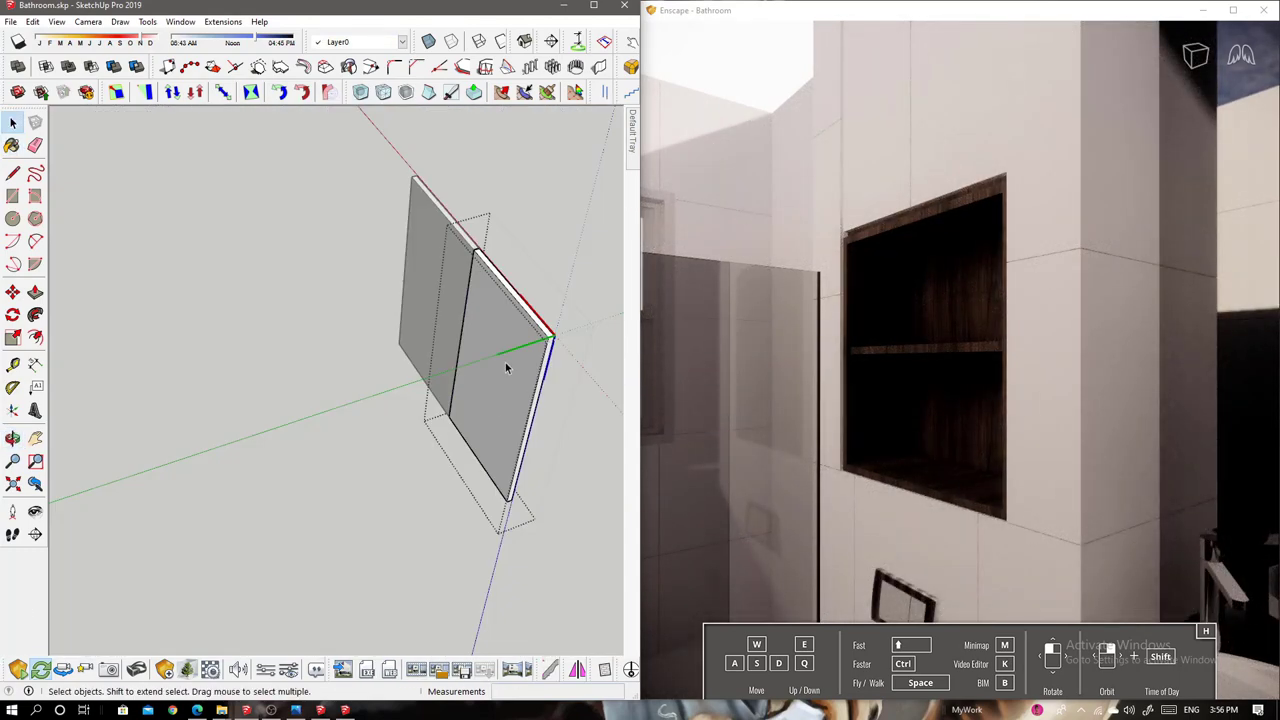
mouse_move(505, 362)
middle_mouse_down()
mouse_move(325, 452)
mouse_move(346, 294)
mouse_move(360, 406)
middle_mouse_up()
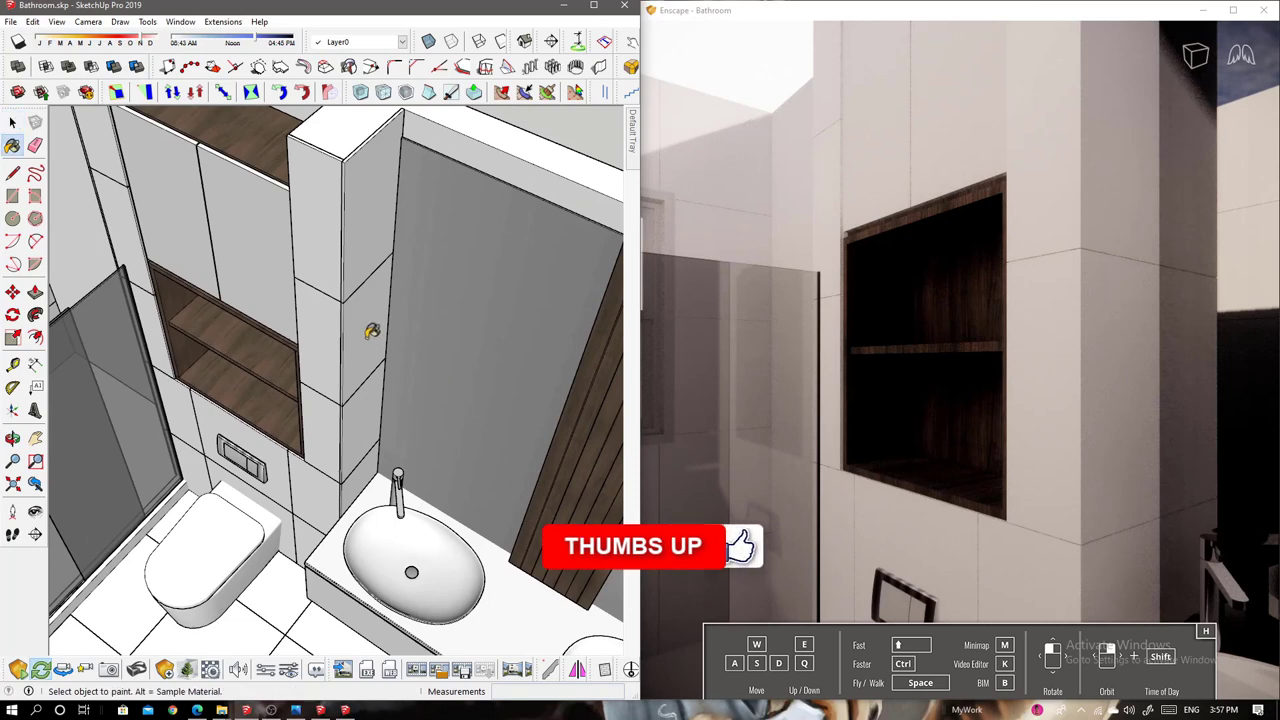
Create a Concrete Ceramic material from CONCRE~1.JPG at 10 cm texture size
left_click(604, 241)
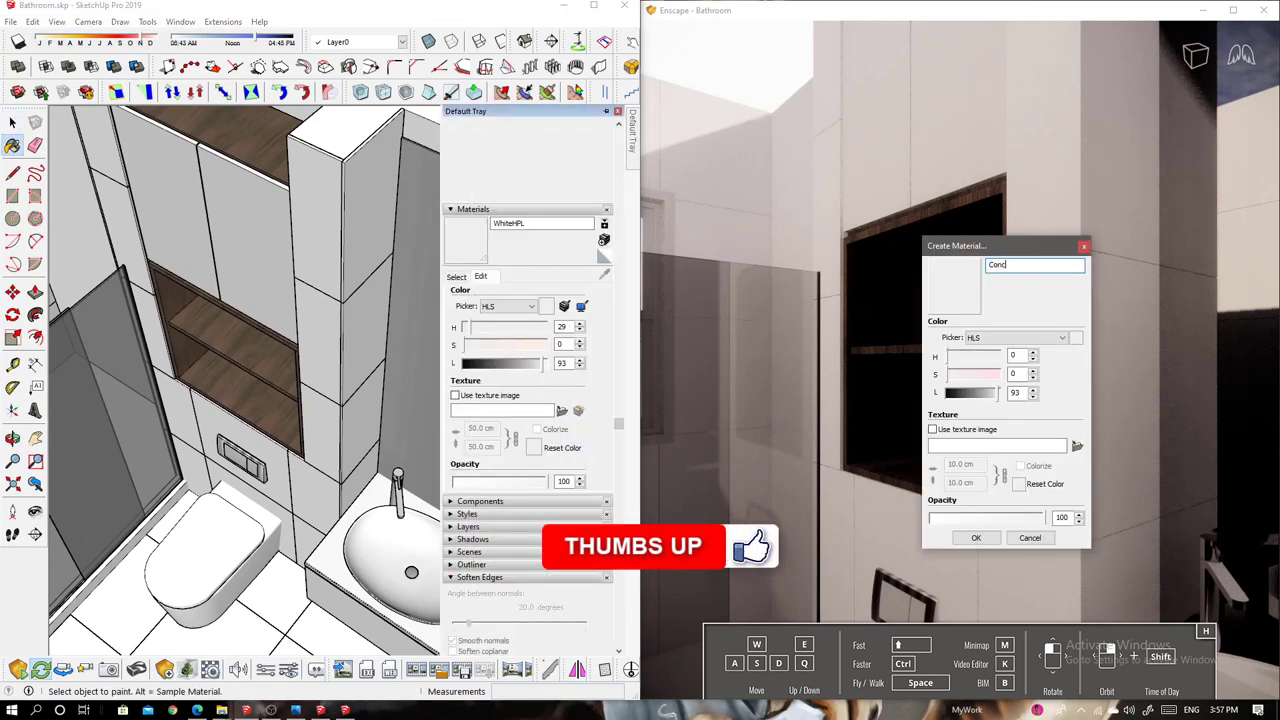
left_click(1077, 446)
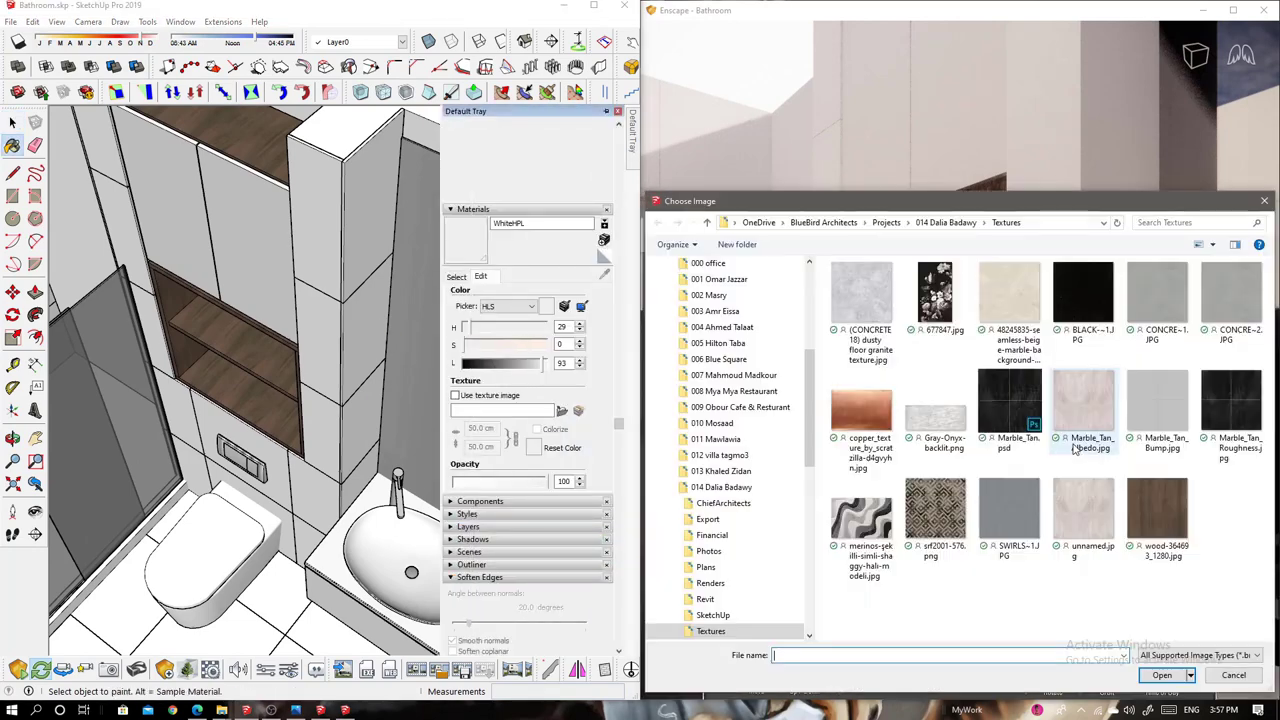
double_click(1162, 300)
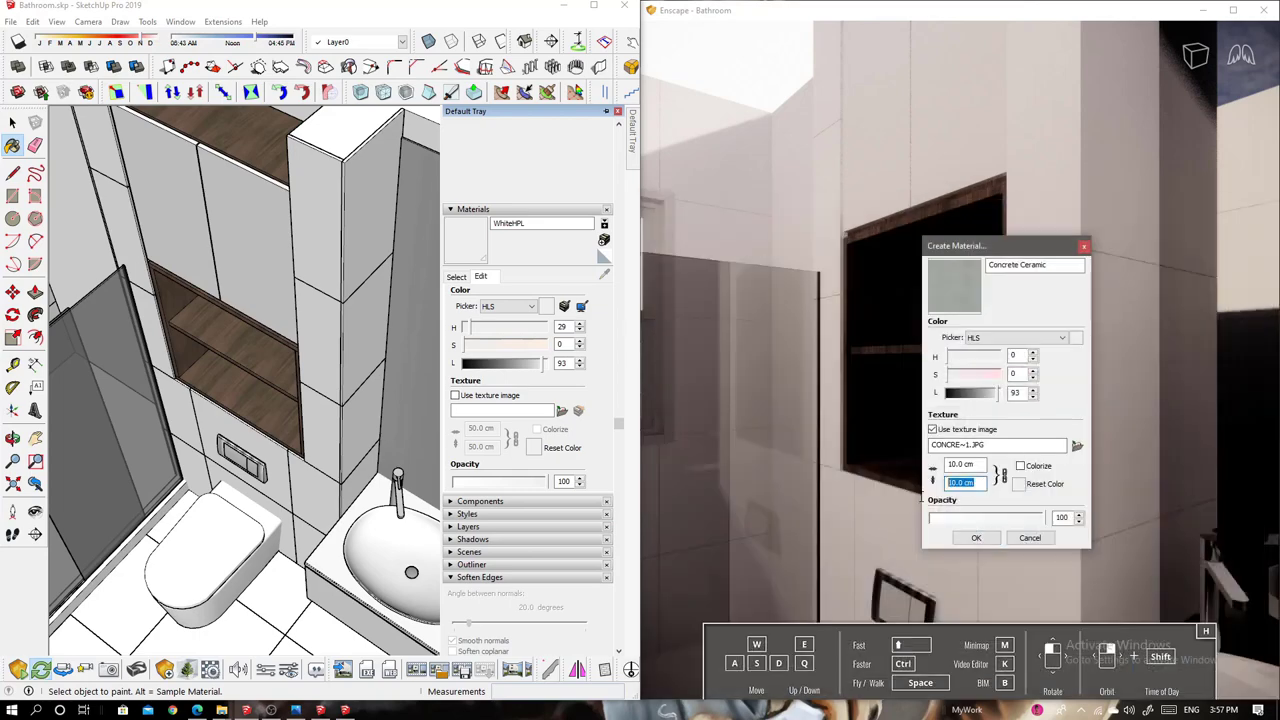
left_click(976, 537)
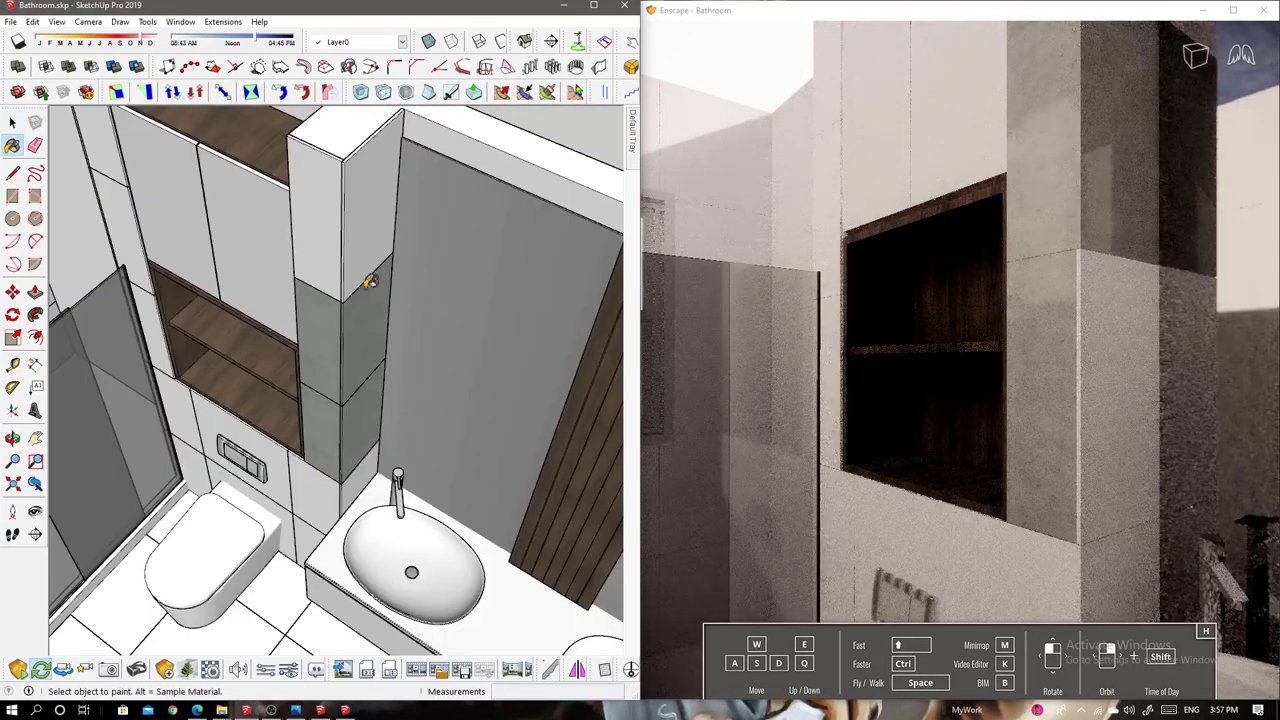
Paint the wall panel beside the cabinet with Concrete Ceramic
middle_click_drag(371, 277, 264, 241)
left_click(264, 241)
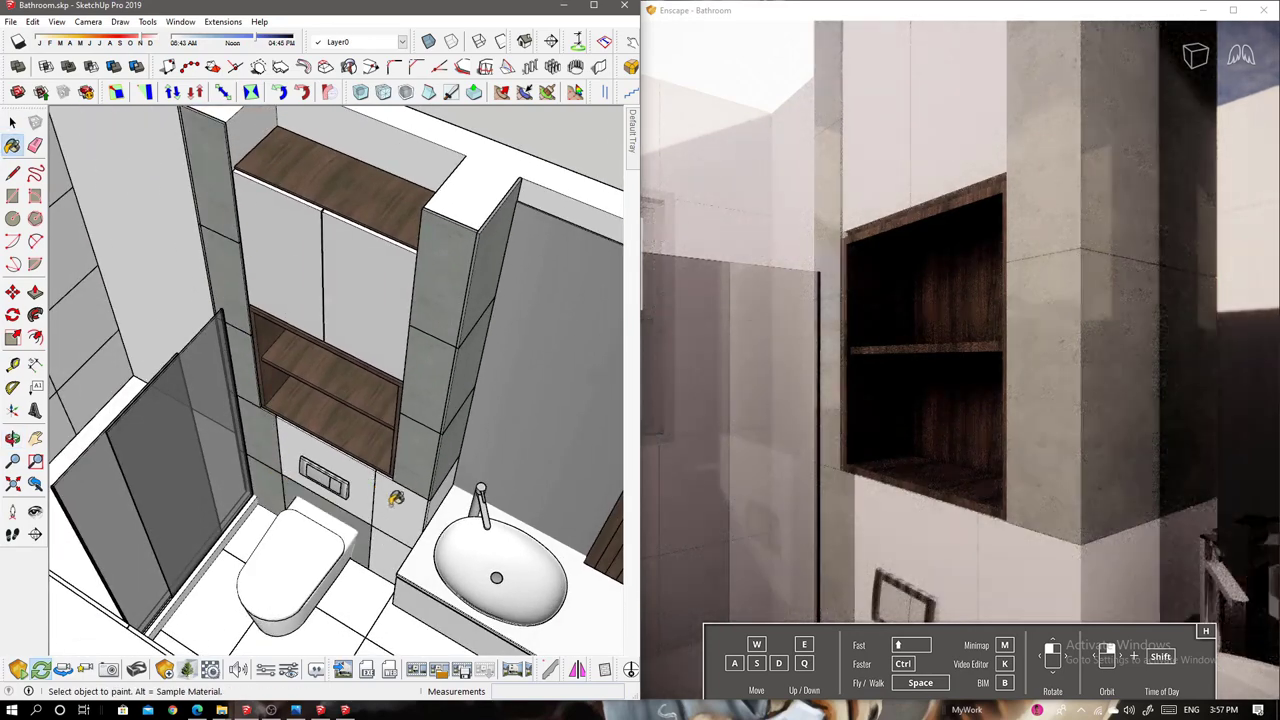
middle_click_drag(289, 478, 345, 337)
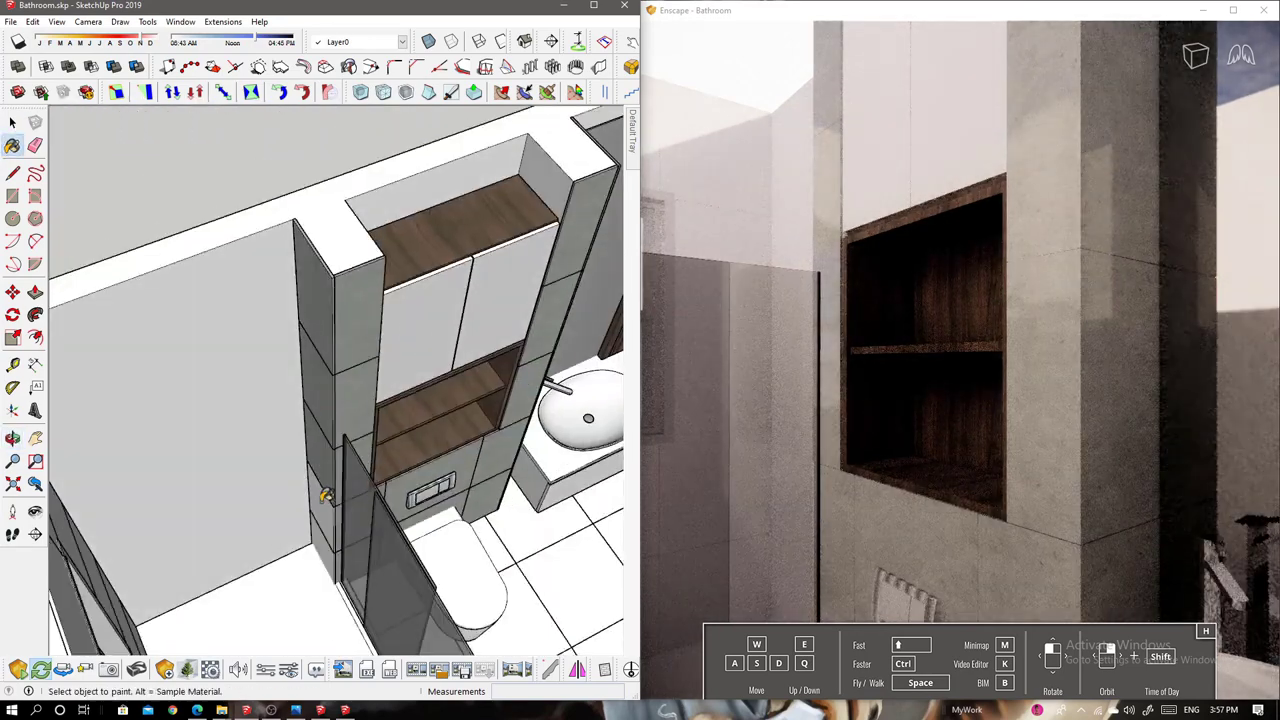
mouse_move(517, 331)
middle_mouse_down()
mouse_move(443, 343)
mouse_move(473, 391)
mouse_move(413, 360)
mouse_move(480, 374)
mouse_move(343, 329)
mouse_move(270, 383)
mouse_move(180, 371)
mouse_move(346, 437)
mouse_move(383, 522)
mouse_move(357, 251)
middle_mouse_up()
scroll(420, 383, "up", 5)
scroll(185, 368, "up", 3)
key("b")
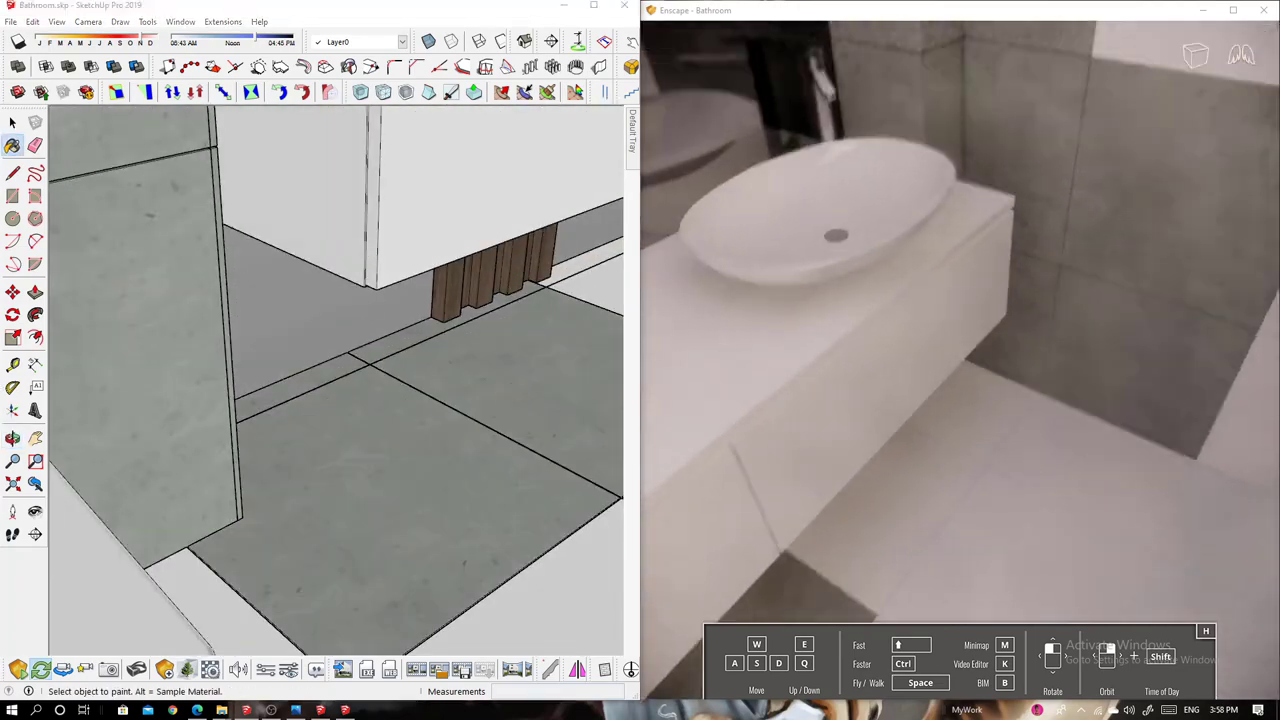
Paint the ceiling tiles and the wall below the window with Concrete Ceramic
middle_click_drag(280, 477, 264, 419)
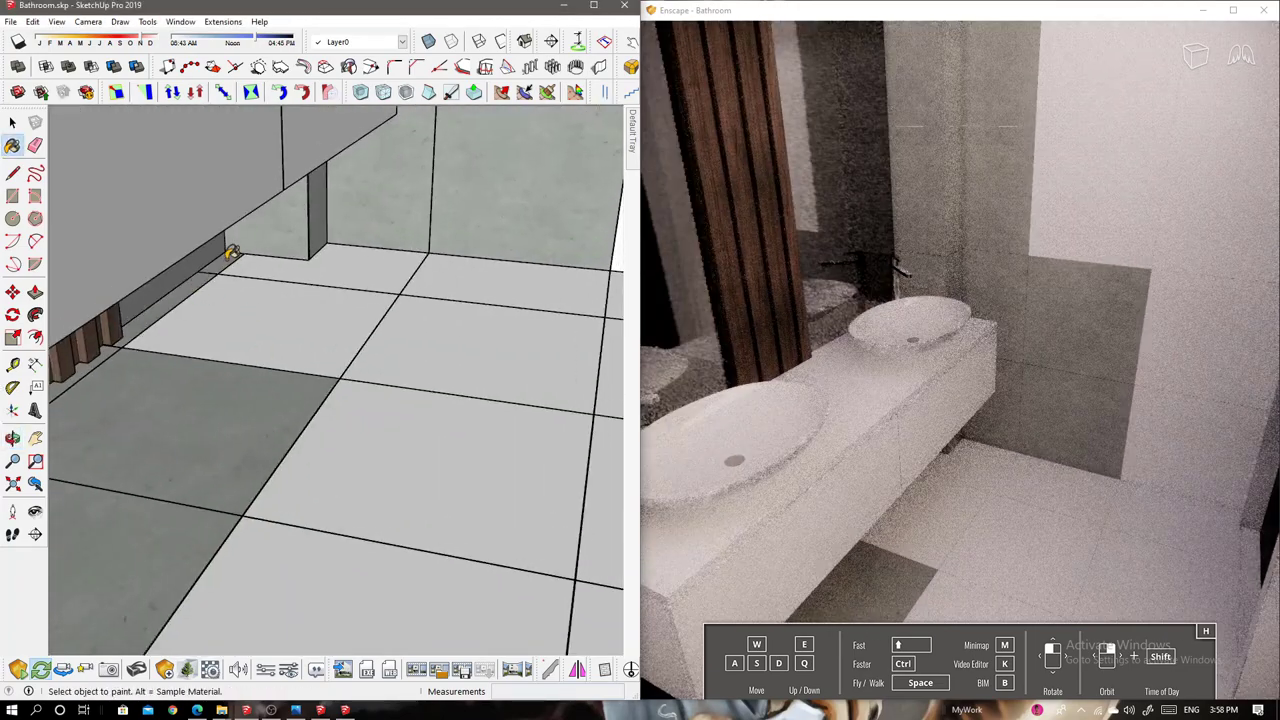
mouse_move(432, 427)
middle_mouse_down()
mouse_move(183, 371)
mouse_move(500, 420)
mouse_move(514, 386)
mouse_move(474, 348)
mouse_move(434, 523)
middle_mouse_up()
scroll(434, 523, "down", 3)
mouse_move(380, 443)
middle_mouse_down()
mouse_move(446, 294)
mouse_move(685, 422)
mouse_move(245, 352)
middle_mouse_up()
scroll(245, 352, "up", 5)
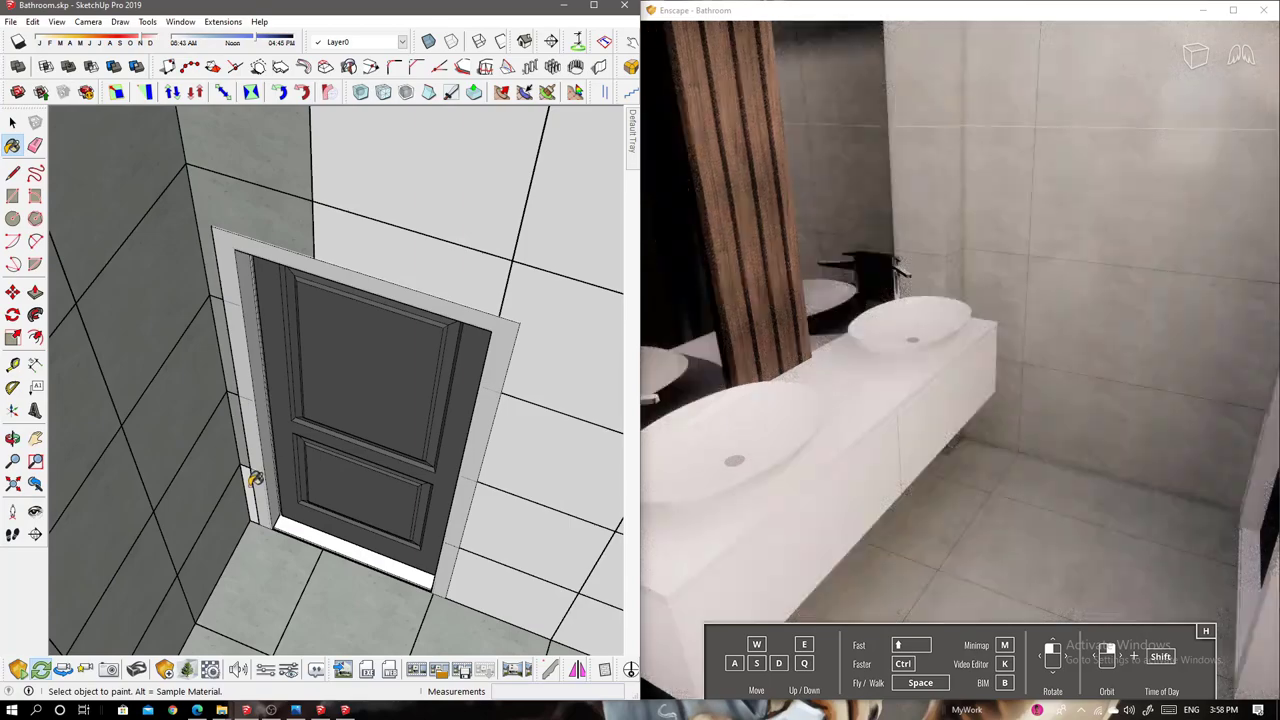
mouse_move(579, 393)
middle_mouse_down()
mouse_move(429, 263)
mouse_move(430, 180)
middle_mouse_up()
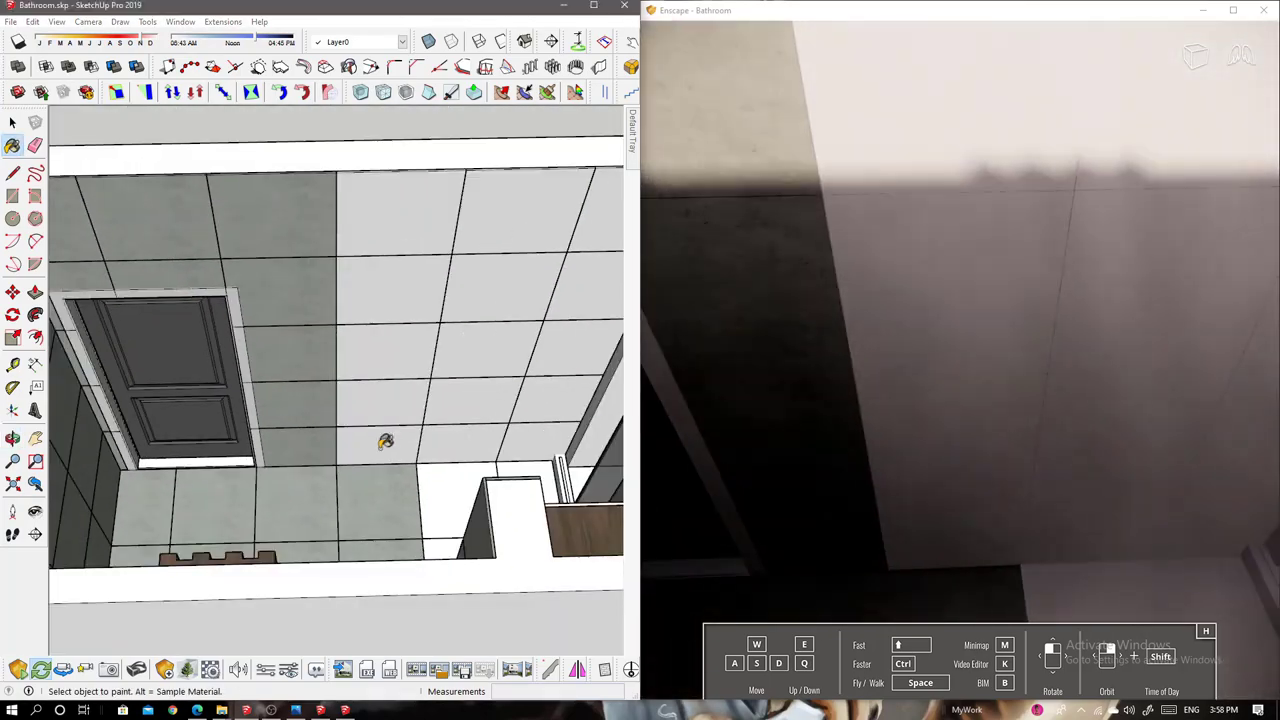
left_click(385, 420)
left_click(425, 277)
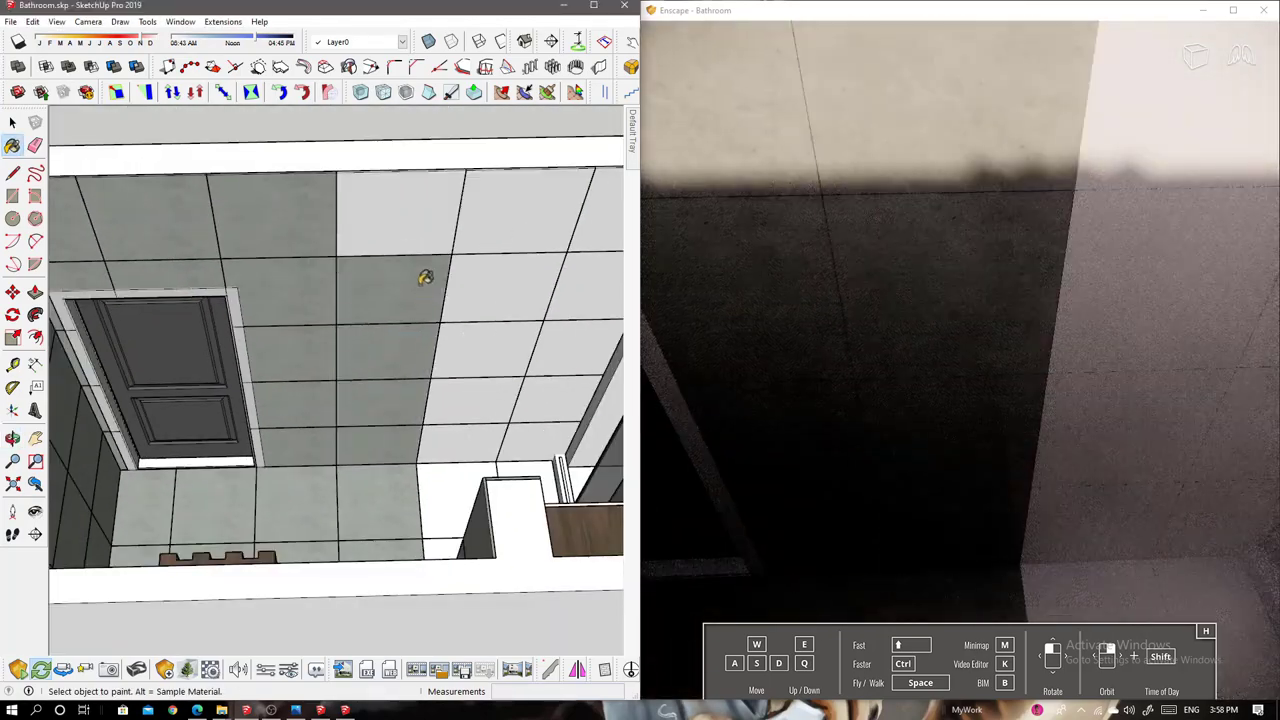
left_click(478, 398)
mouse_move(478, 398)
middle_mouse_down()
mouse_move(534, 289)
mouse_move(397, 356)
middle_mouse_up()
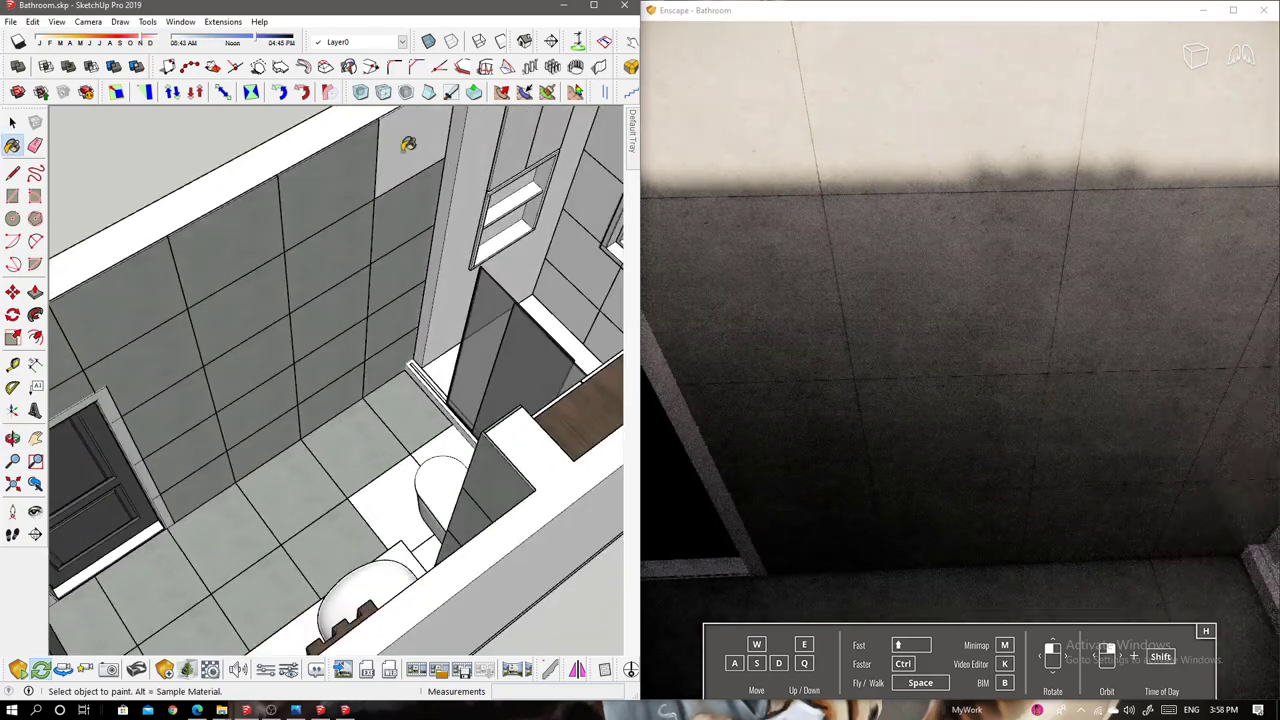
middle_click_drag(408, 144, 403, 456)
middle_click_drag(478, 502, 460, 380)
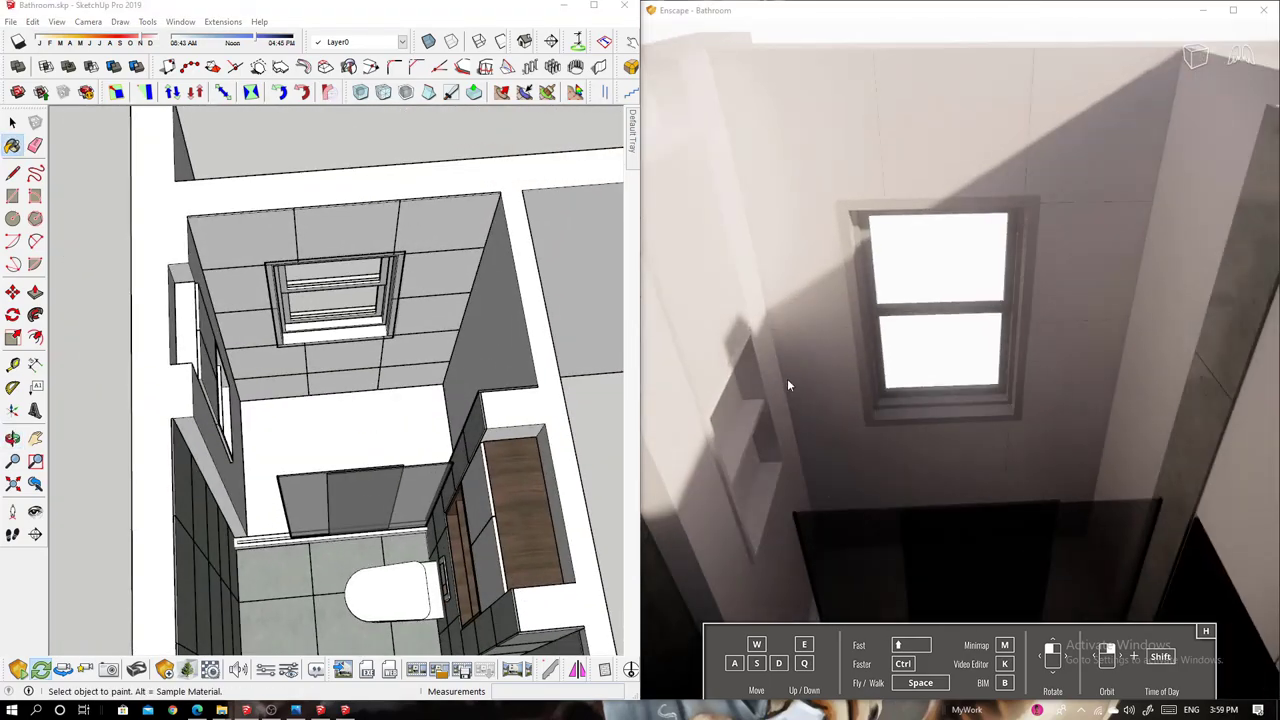
left_click(300, 374)
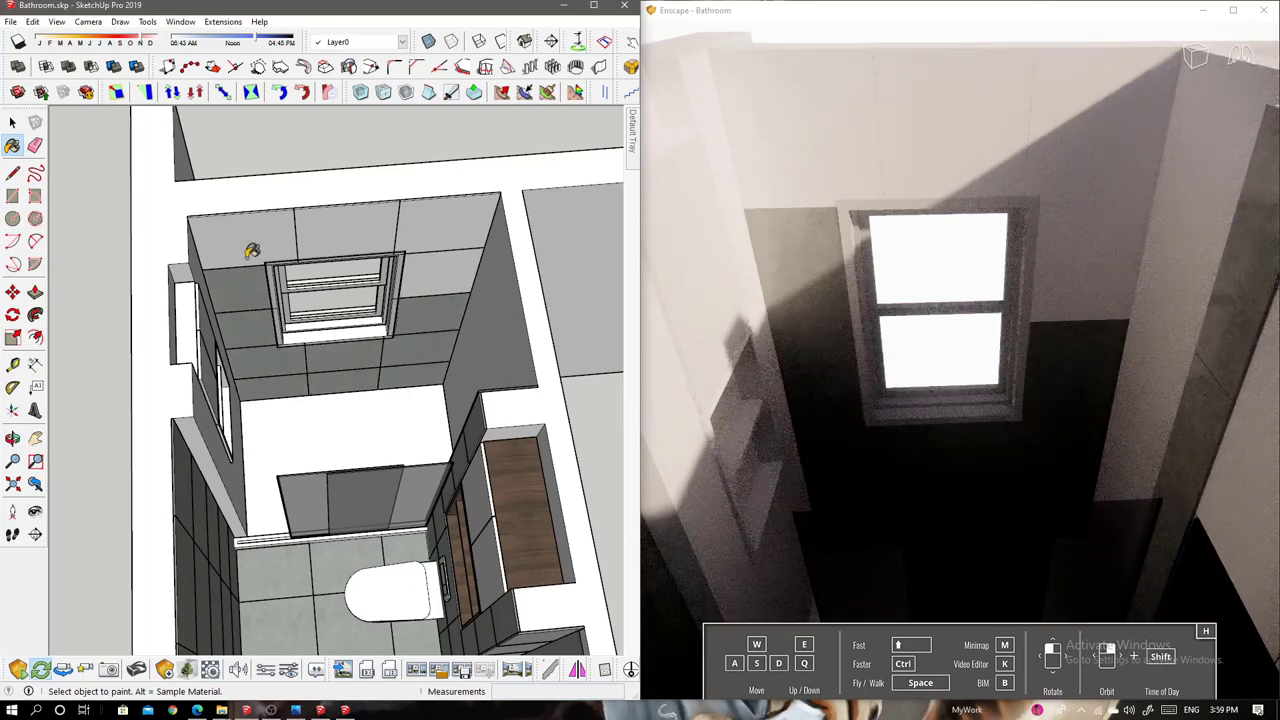
Select the toilet's flush plate and open it for editing
middle_click_drag(252, 250, 414, 306)
scroll(529, 363, "up", 5)
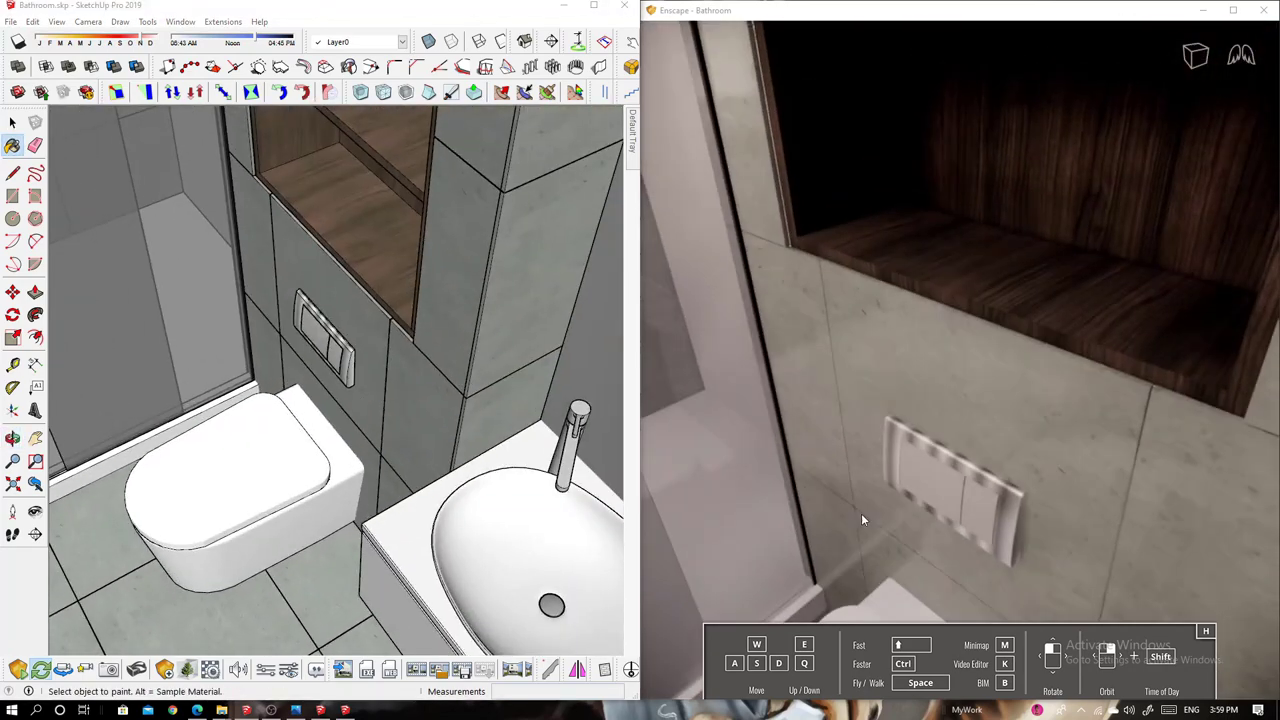
scroll(330, 340, "up", 3)
scroll(335, 340, "up", 4)
key("space")
left_click(339, 341)
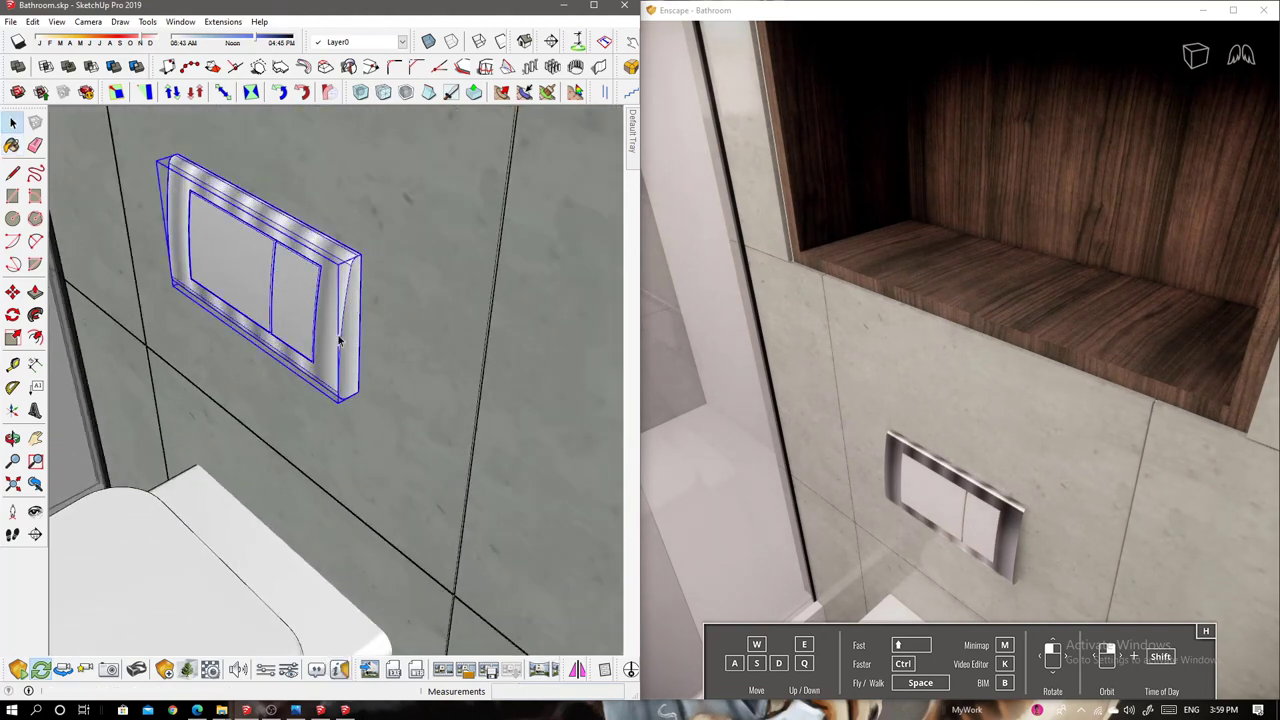
double_click(339, 341)
middle_click_drag(339, 341, 370, 338)
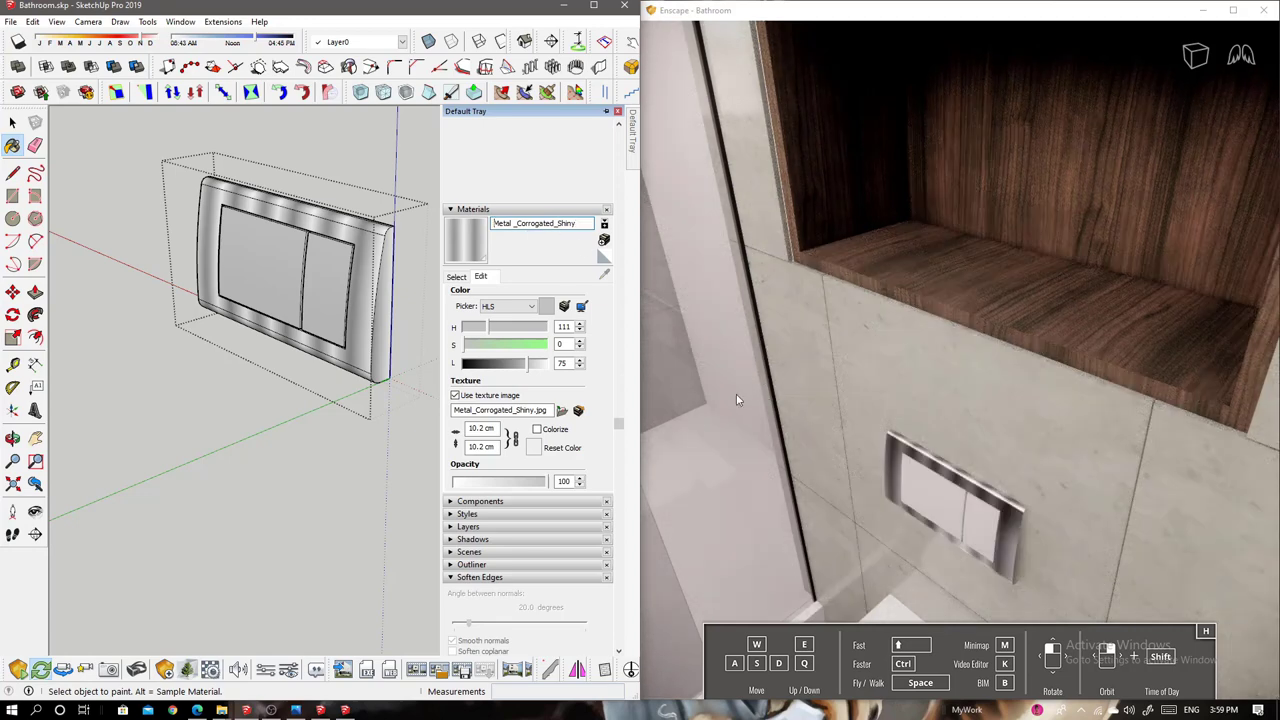
middle_click_drag(298, 380, 314, 300)
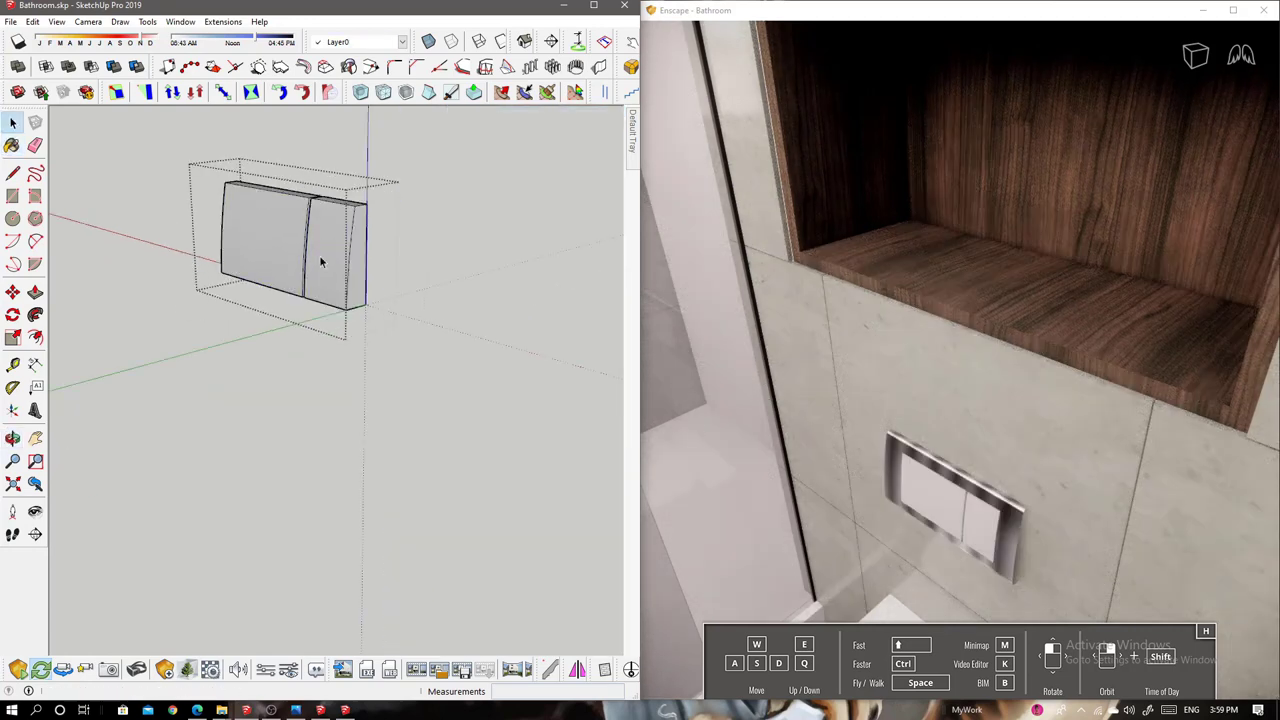
Paint the flush plate with a new shiny metal material
key("Escape")
middle_click_drag(320, 256, 346, 286)
middle_click_drag(420, 234, 278, 300, "shift")
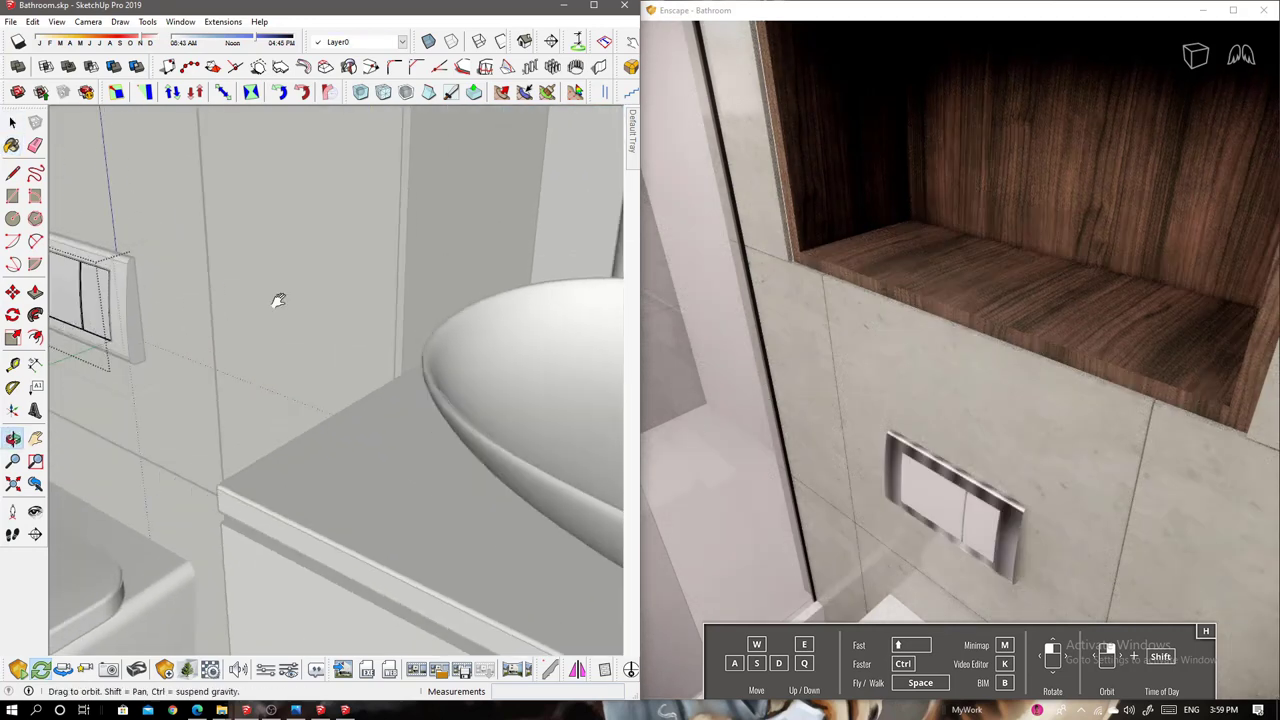
left_click(233, 279)
key("Escape")
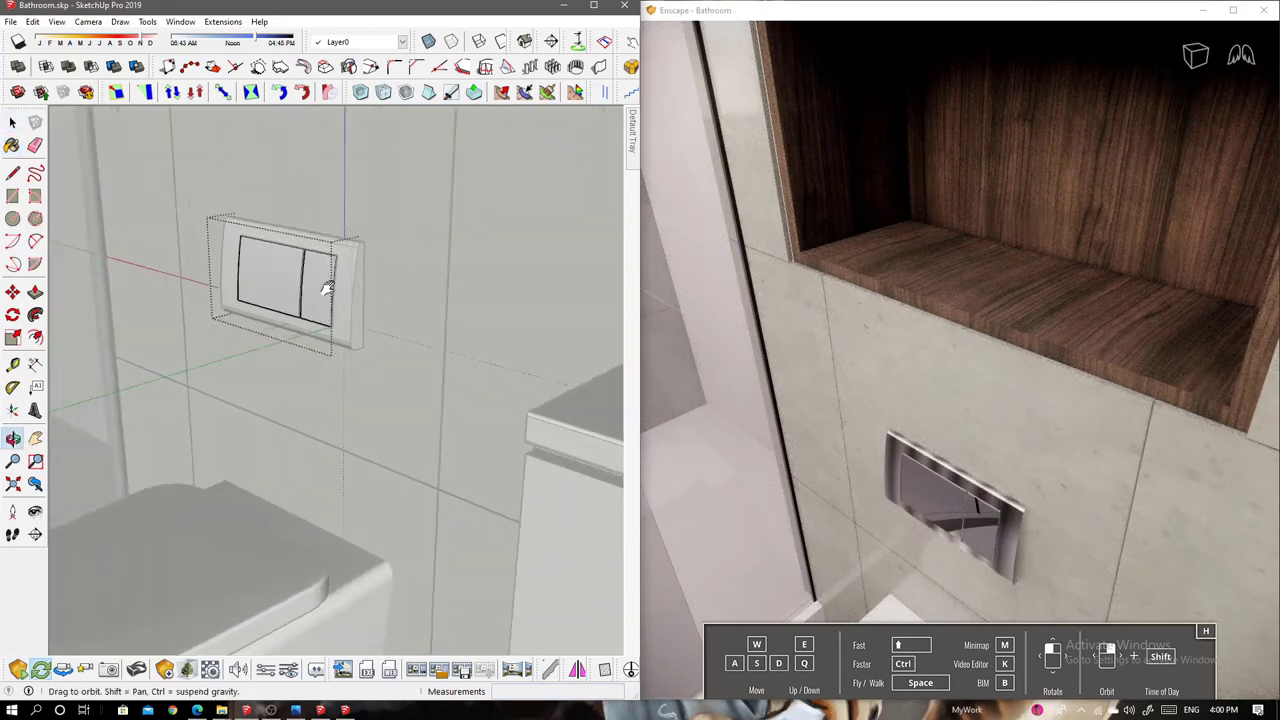
mouse_move(364, 341)
middle_mouse_down()
mouse_move(481, 501)
mouse_move(380, 334)
mouse_move(227, 432)
middle_mouse_up()
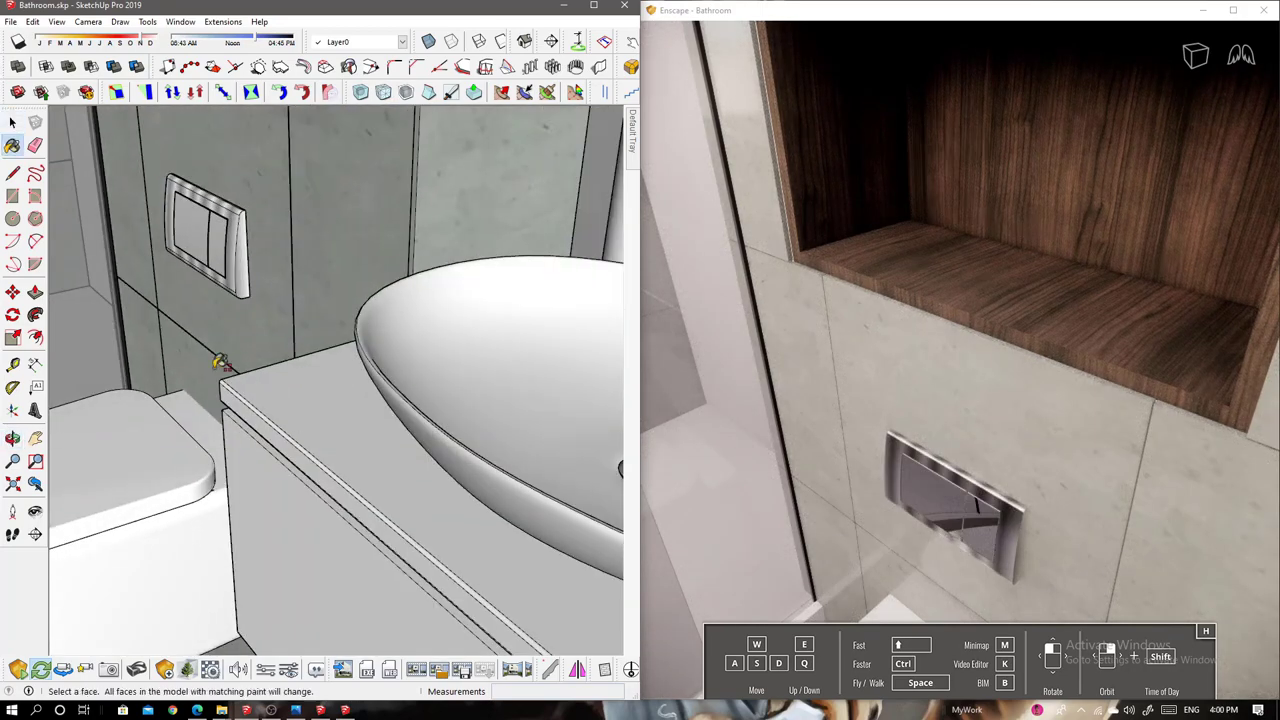
middle_click_drag(220, 362, 314, 483)
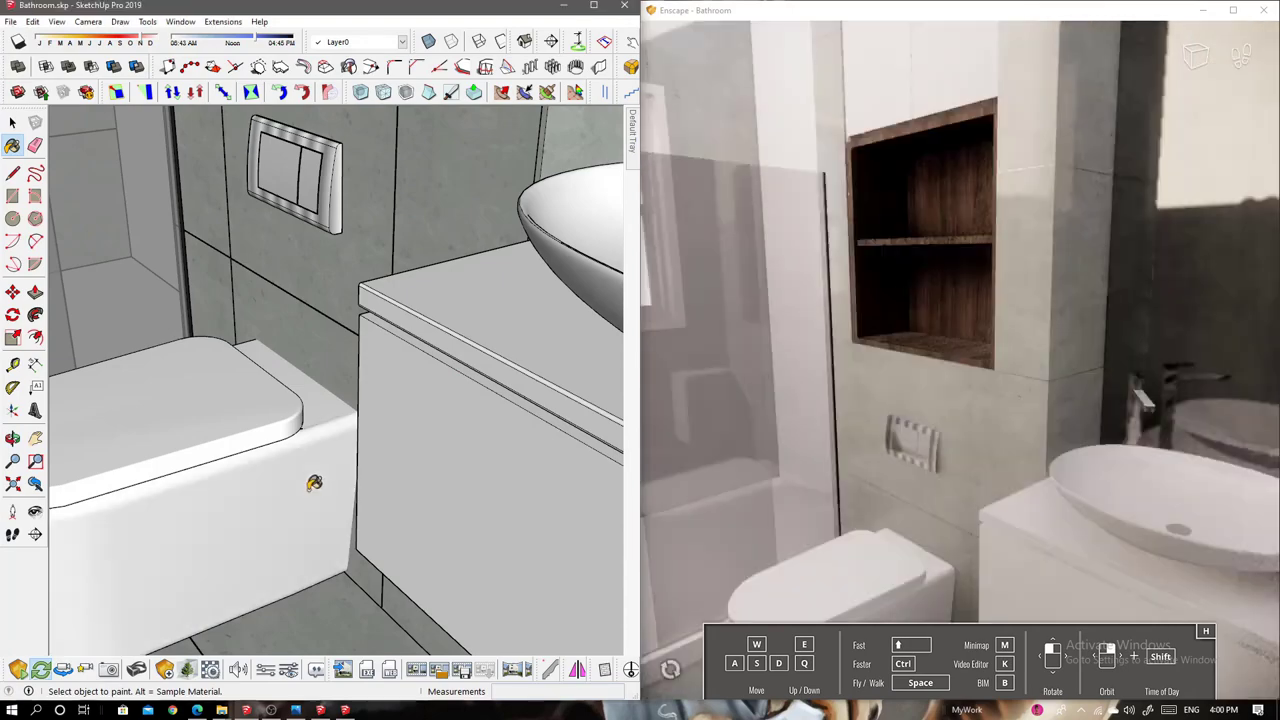
Open and close the toilet component, then turn toward the shower corner
key("space")
left_click(301, 486)
double_click(301, 487)
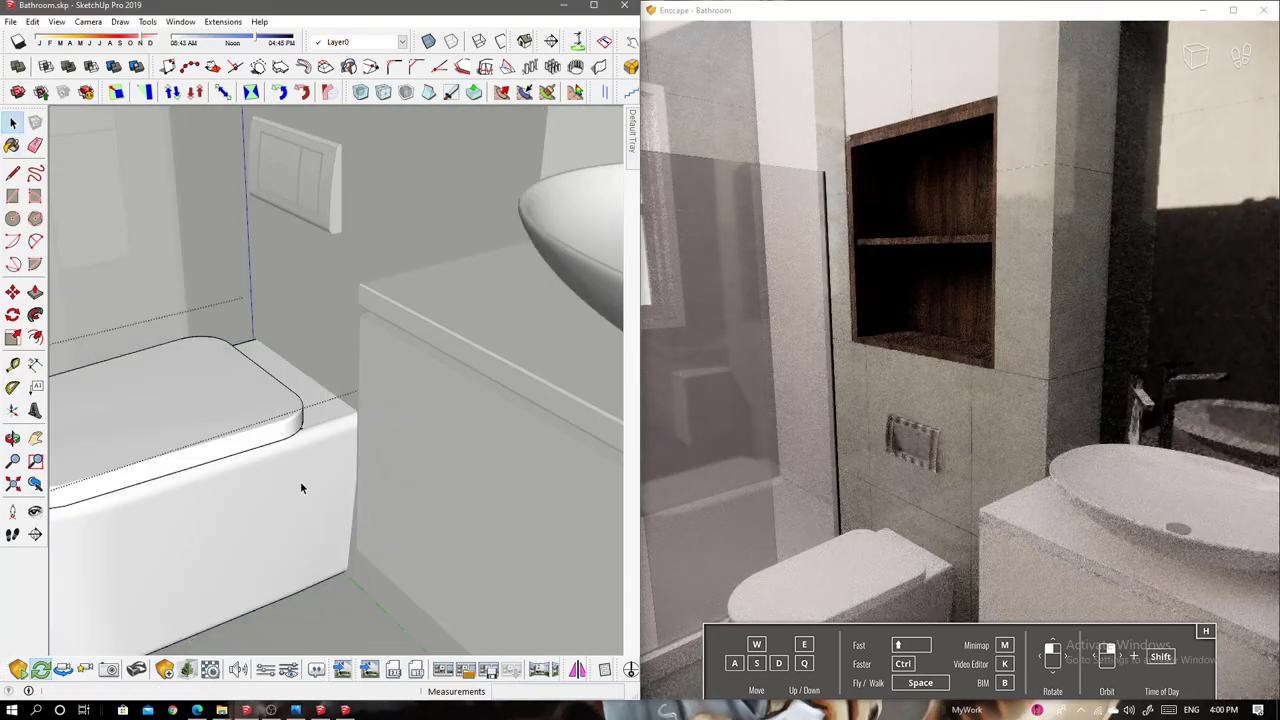
key("Escape")
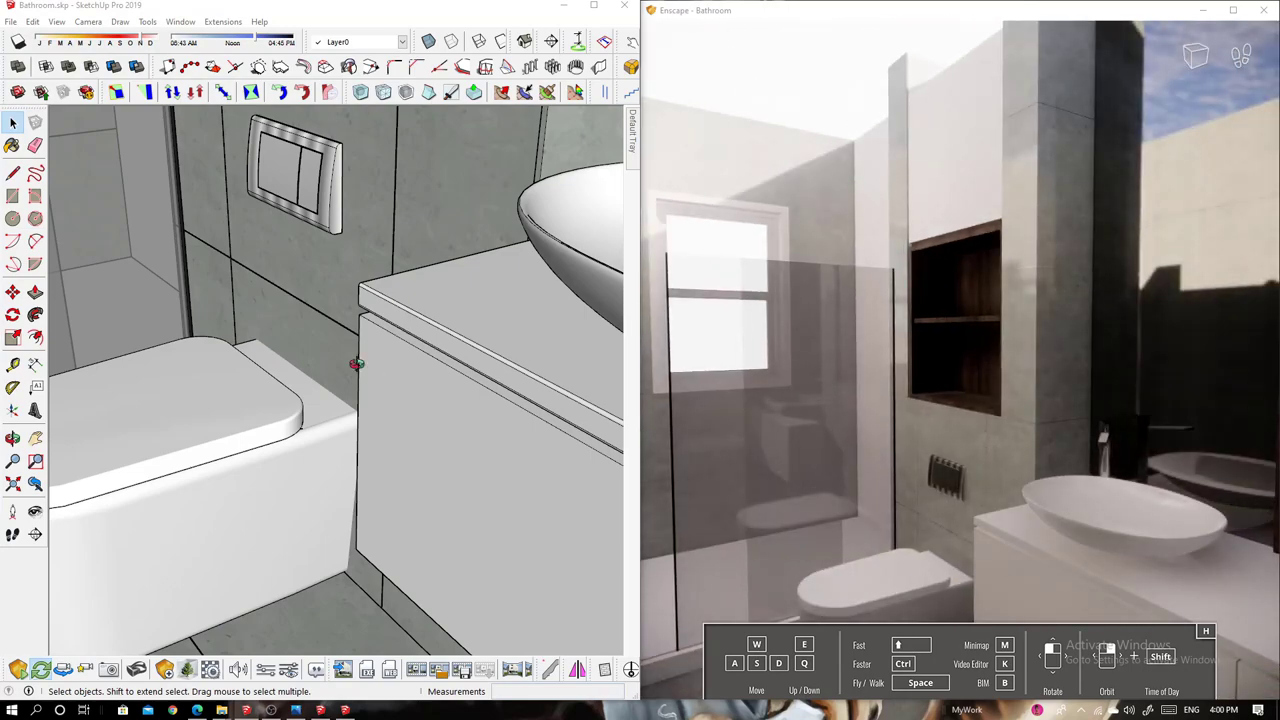
mouse_move(330, 420)
middle_mouse_down()
mouse_move(371, 398)
mouse_move(289, 437)
middle_mouse_up()
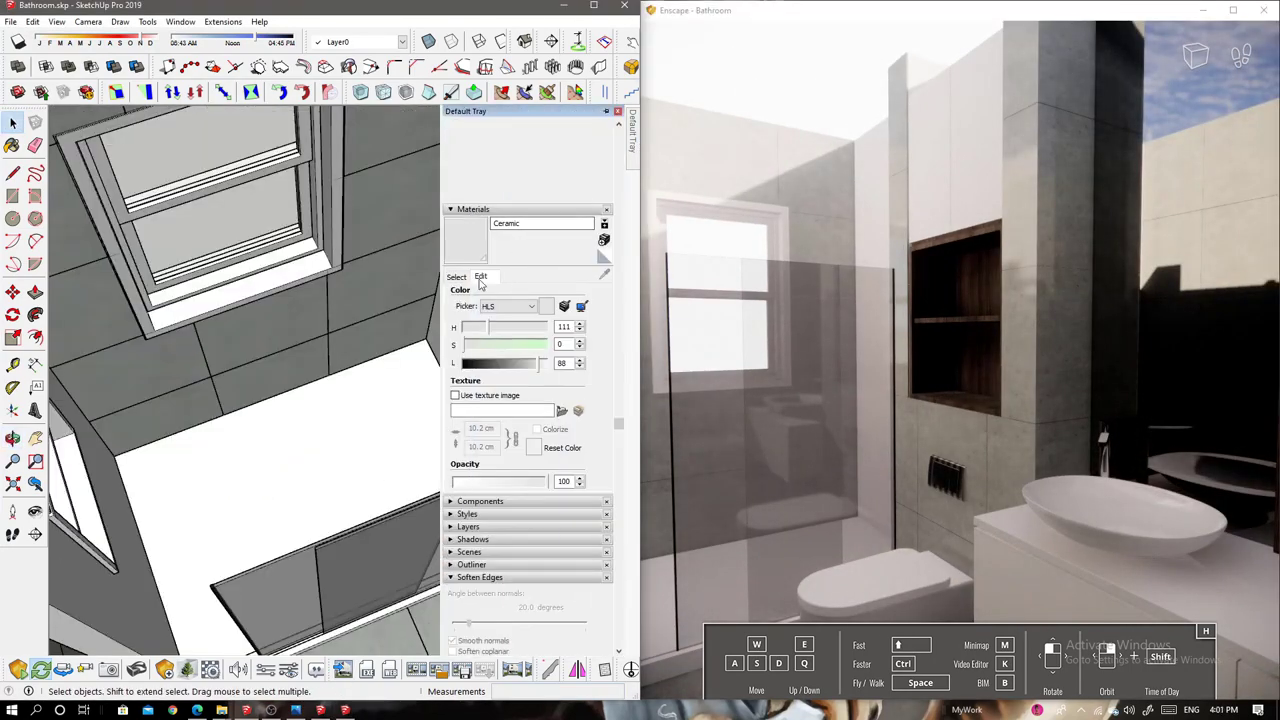
Create a Zebra Wood material from the seamless natural wood texture at size 60
left_click(603, 241)
type("Zebra Wood")
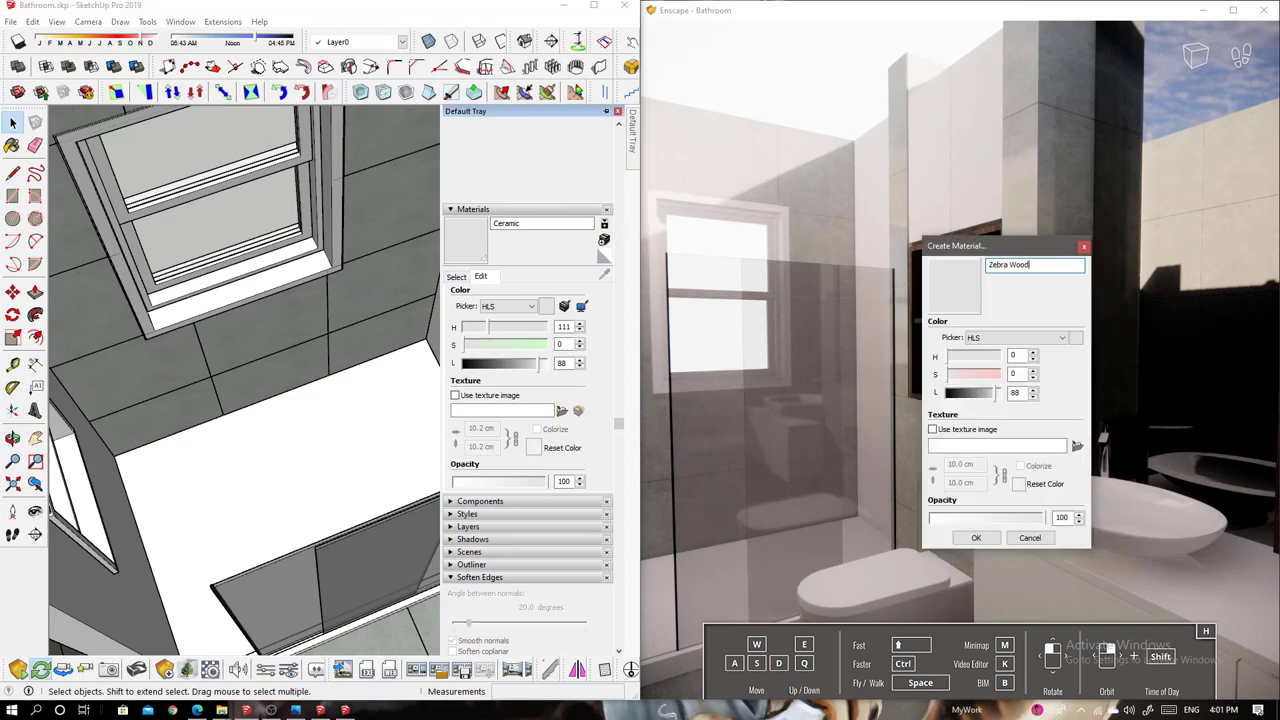
left_click(1077, 445)
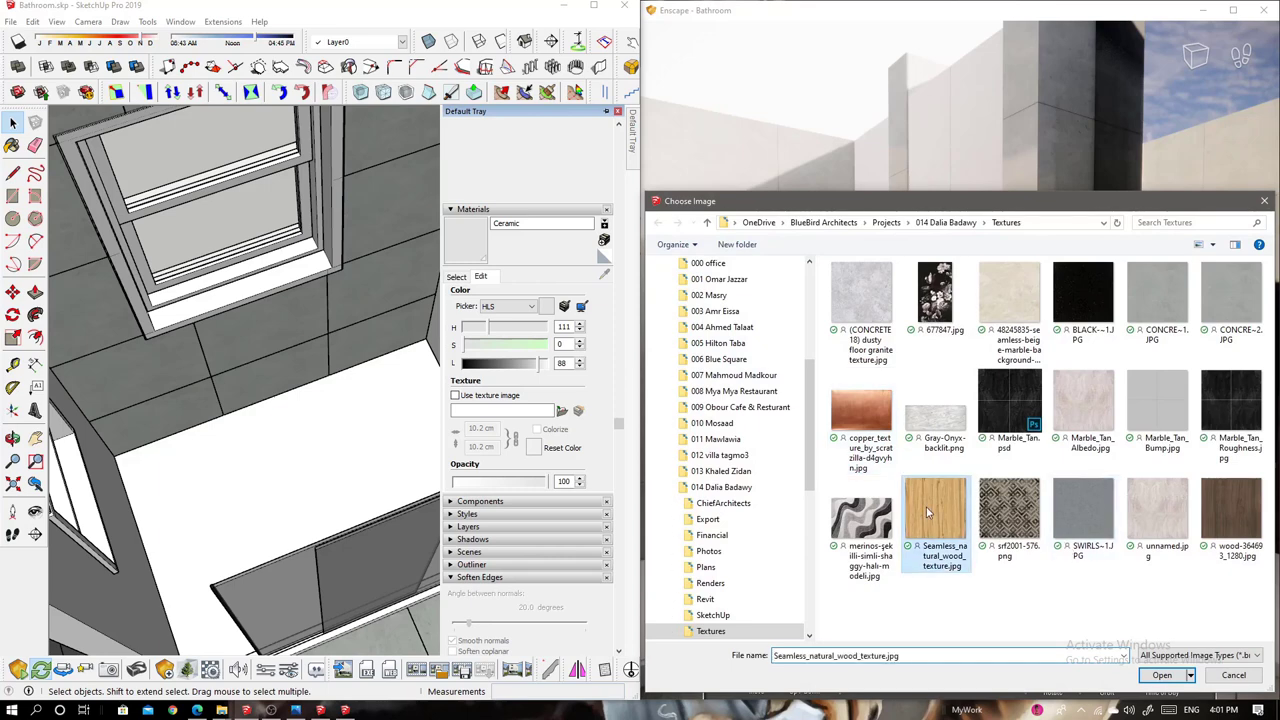
double_click(927, 512)
type("60")
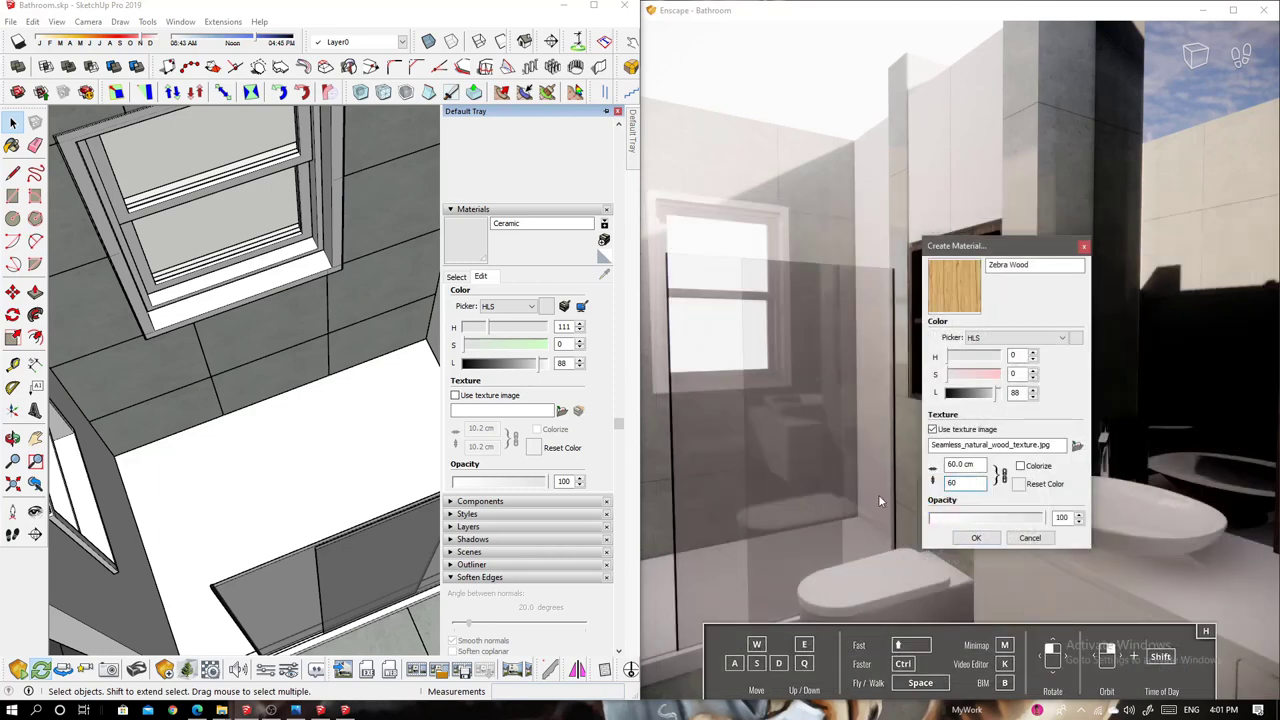
left_click(976, 537)
Paint a shower wall and the shower floor with Zebra Wood
middle_click_drag(380, 300, 523, 296)
key("space")
scroll(339, 301, "down", 3)
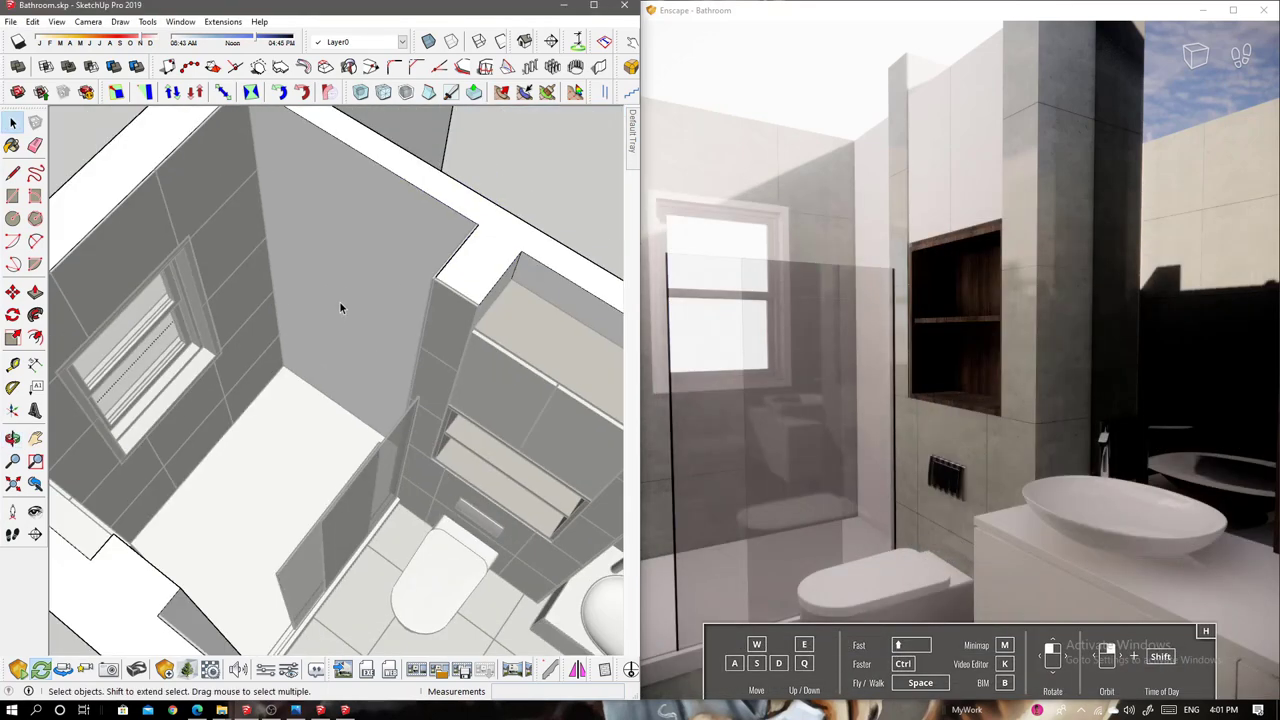
key("b")
left_click(343, 343)
key("space")
mouse_move(343, 343)
middle_mouse_down()
mouse_move(278, 461)
mouse_move(214, 486)
mouse_move(190, 425)
middle_mouse_up()
key("b")
left_click(278, 455)
key("space")
Paint the niche's wall face and interior with Zebra Wood
scroll(214, 486, "up", 2)
key("b")
left_click(200, 450)
scroll(197, 432, "down", 3)
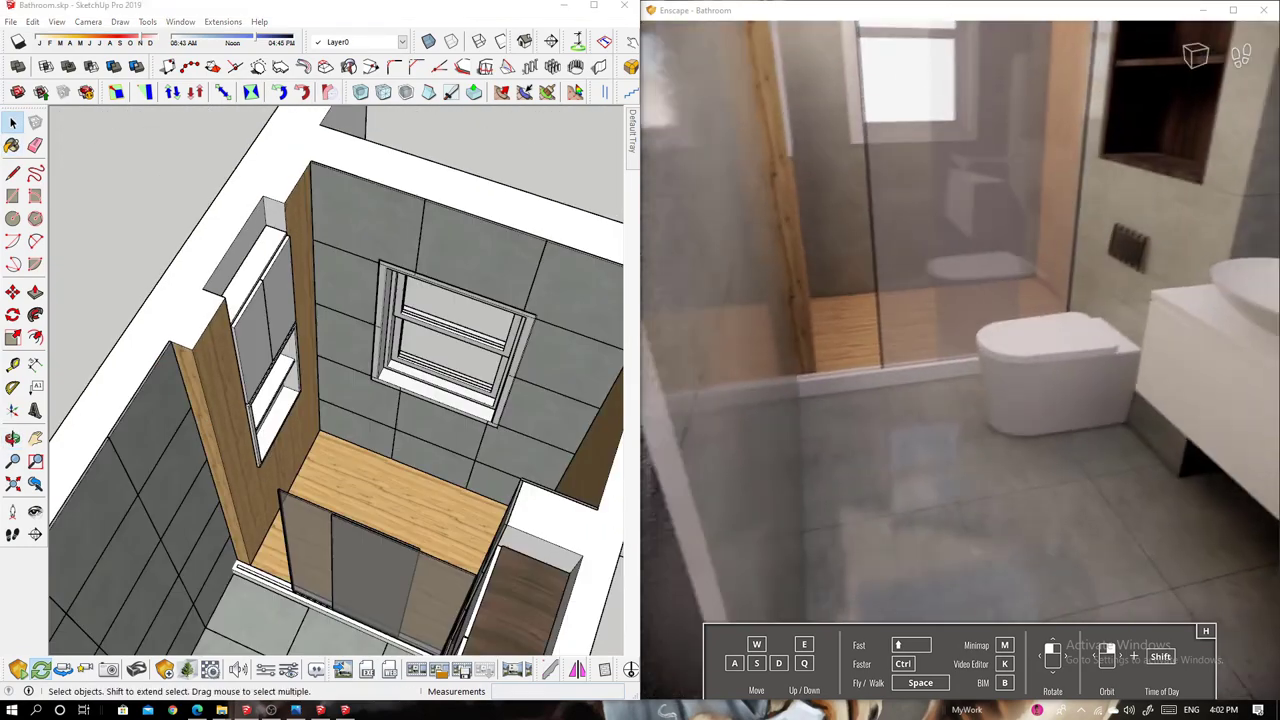
left_click_drag(807, 411, 807, 411)
key("b")
middle_click_drag(600, 488, 110, 492)
scroll(110, 492, "up", 5)
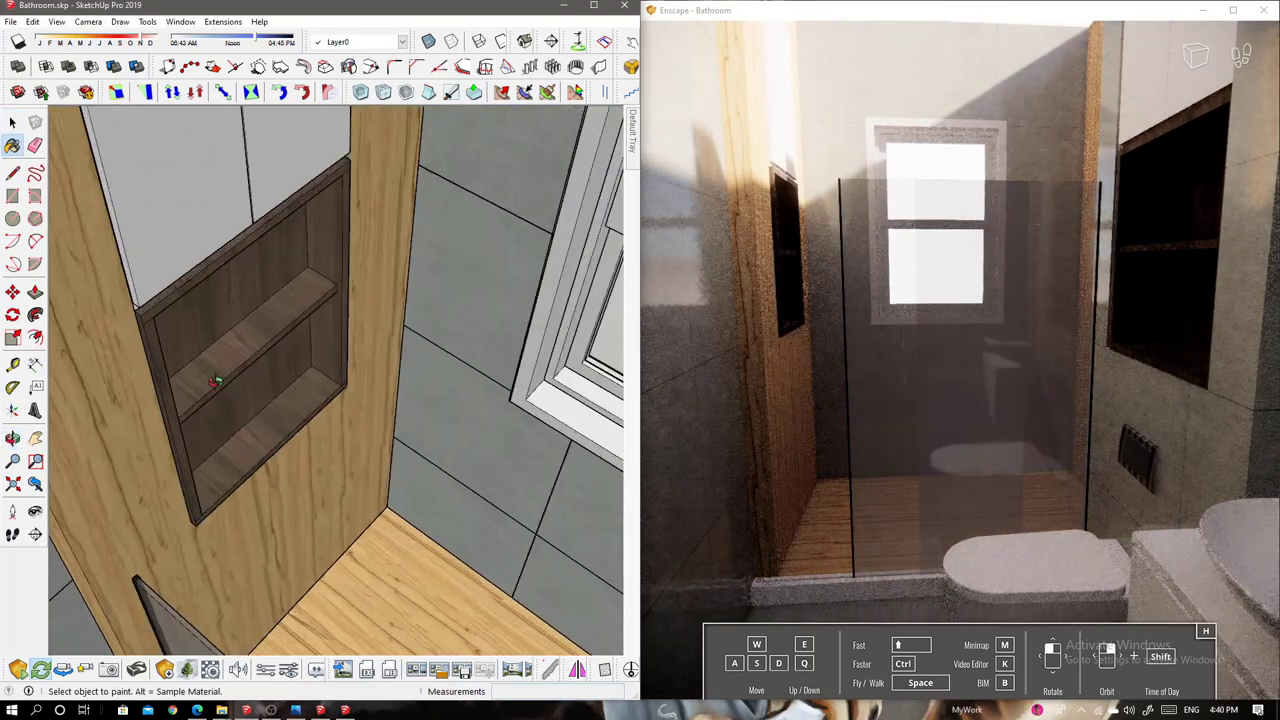
middle_click_drag(214, 380, 286, 300)
left_click(309, 371)
scroll(288, 445, "down", 4)
mouse_move(288, 445)
middle_mouse_down()
mouse_move(180, 445)
mouse_move(240, 412)
mouse_move(366, 392)
mouse_move(293, 352)
middle_mouse_up()
scroll(180, 445, "up", 3)
scroll(180, 422, "down", 5)
key("space")
scroll(293, 352, "up", 3)
scroll(293, 352, "up", 3)
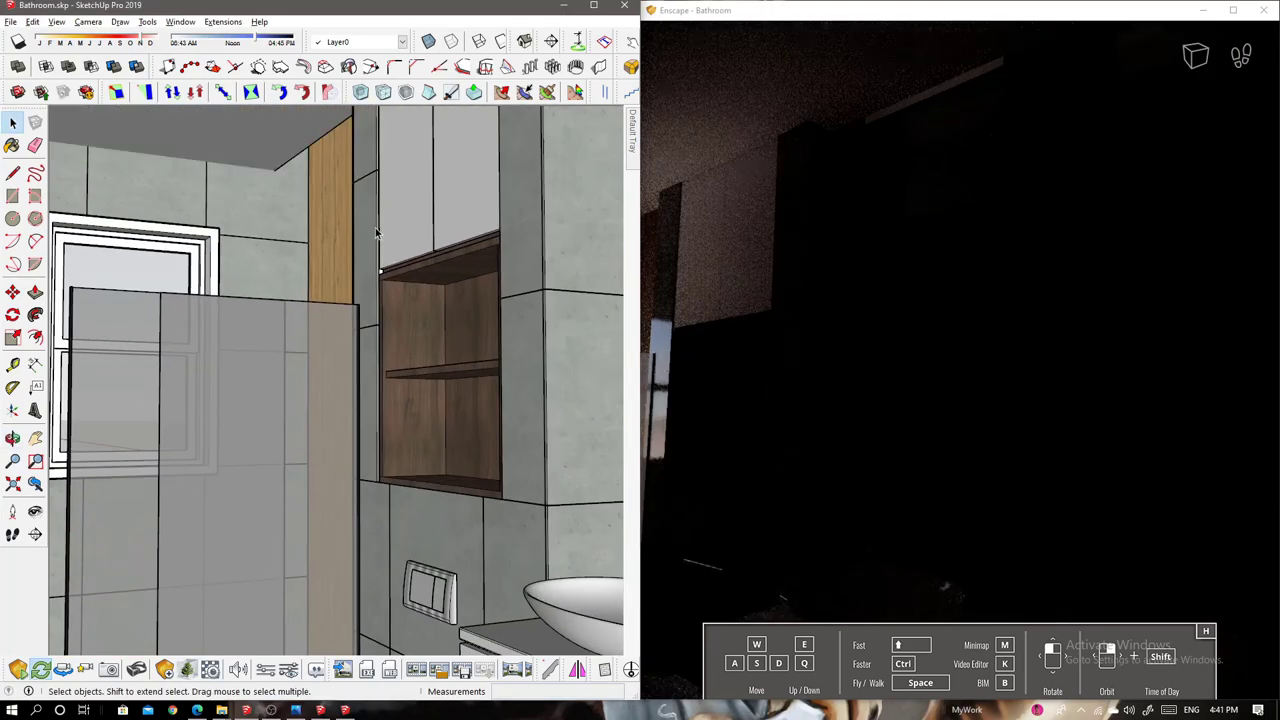
mouse_move(375, 227)
middle_mouse_down()
mouse_move(190, 190)
mouse_move(286, 251)
mouse_move(366, 240)
mouse_move(266, 203)
mouse_move(349, 164)
middle_mouse_up()
Select the ceiling ledge and open its group for editing
left_click(303, 300)
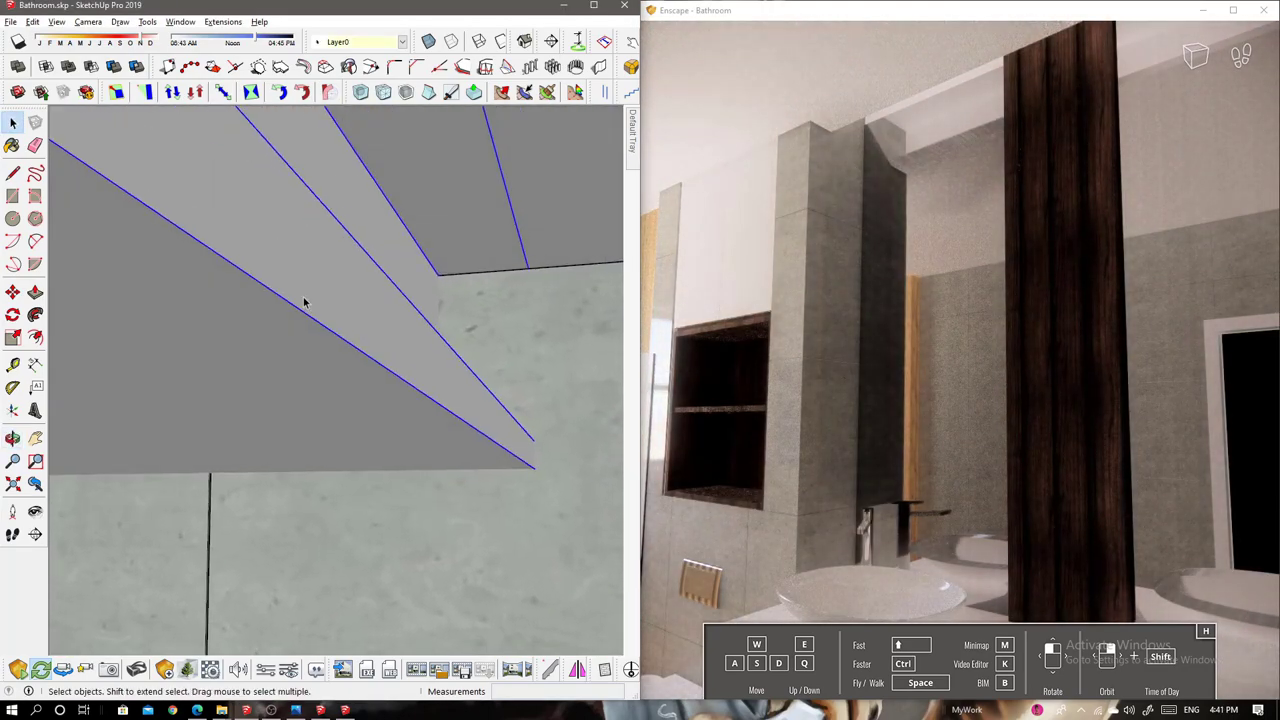
middle_click_drag(303, 300, 366, 323)
key("s")
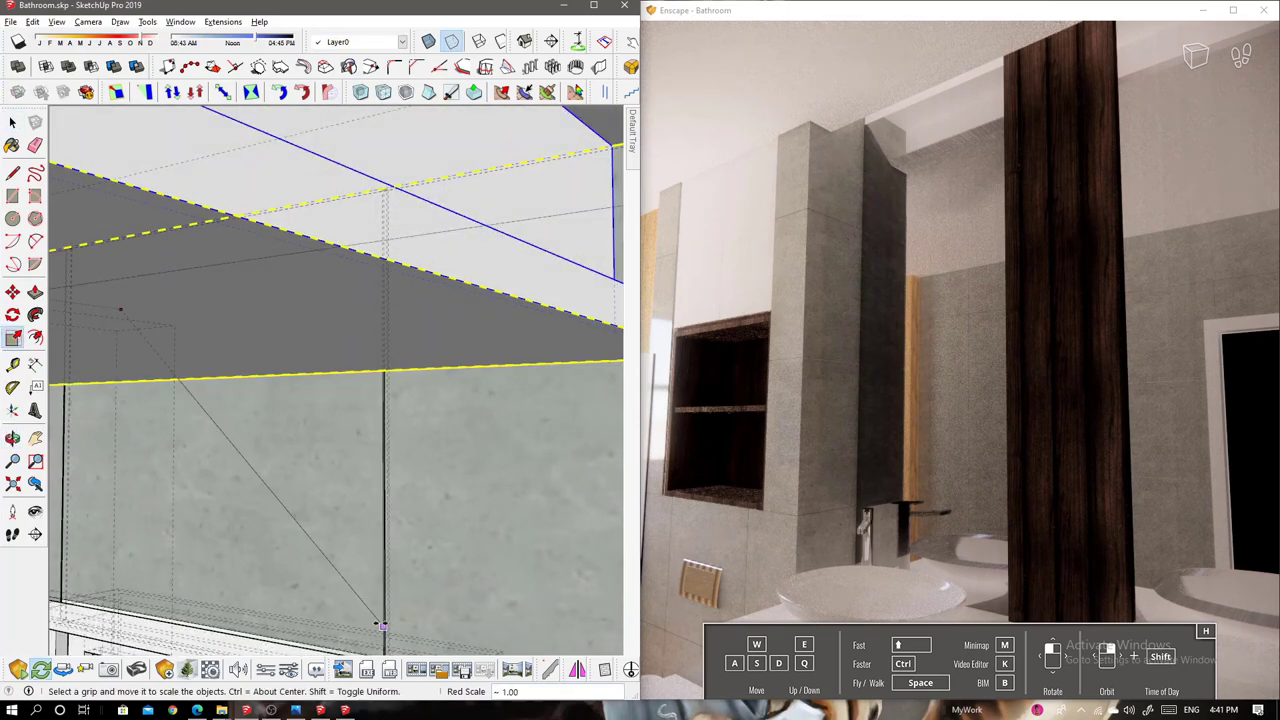
mouse_move(383, 626)
middle_mouse_down()
mouse_move(306, 374)
mouse_move(345, 345)
middle_mouse_up()
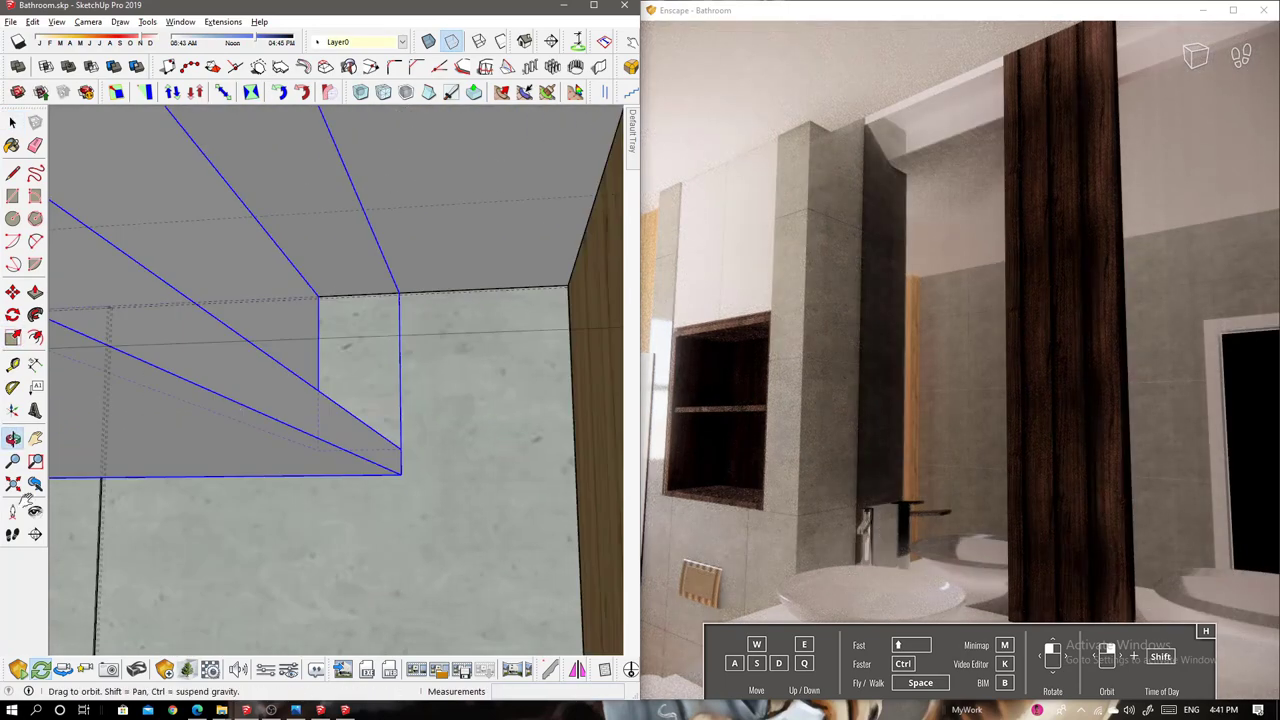
double_click(259, 307)
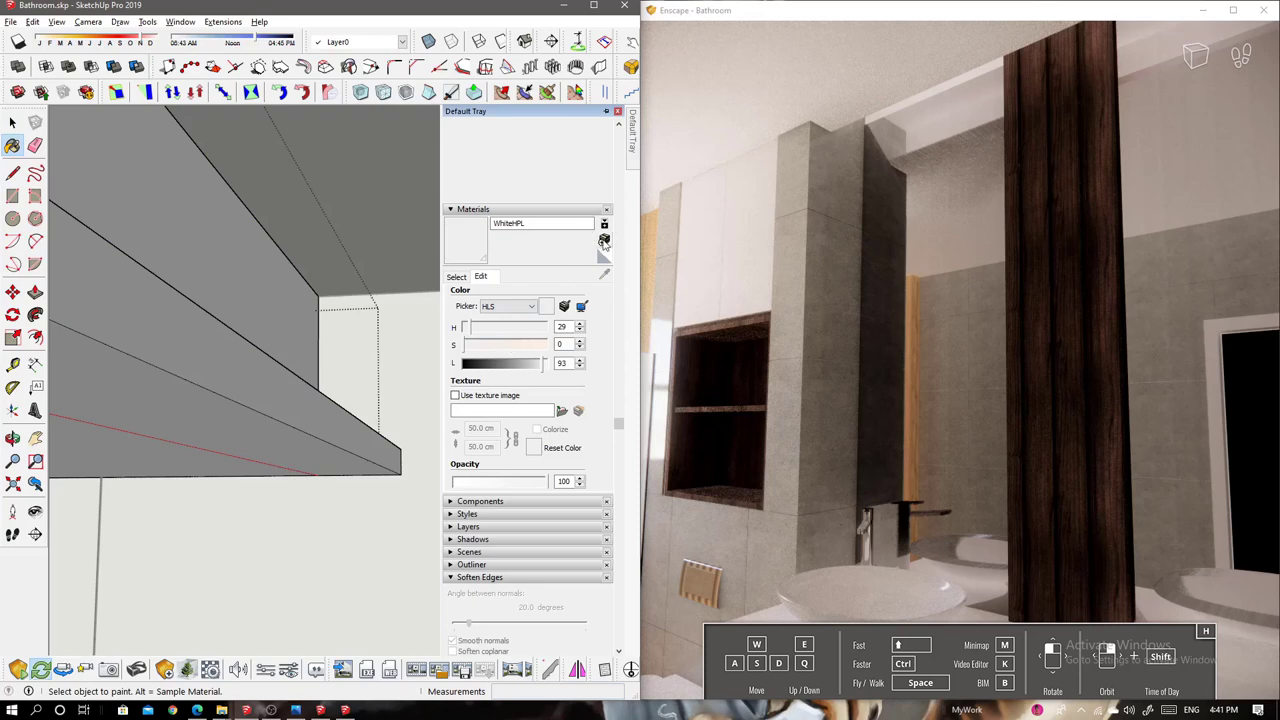
Create a warm beige material named 'Light Warm' and paint the ledge's upright face with it
left_click(604, 241)
type("Light Warm")
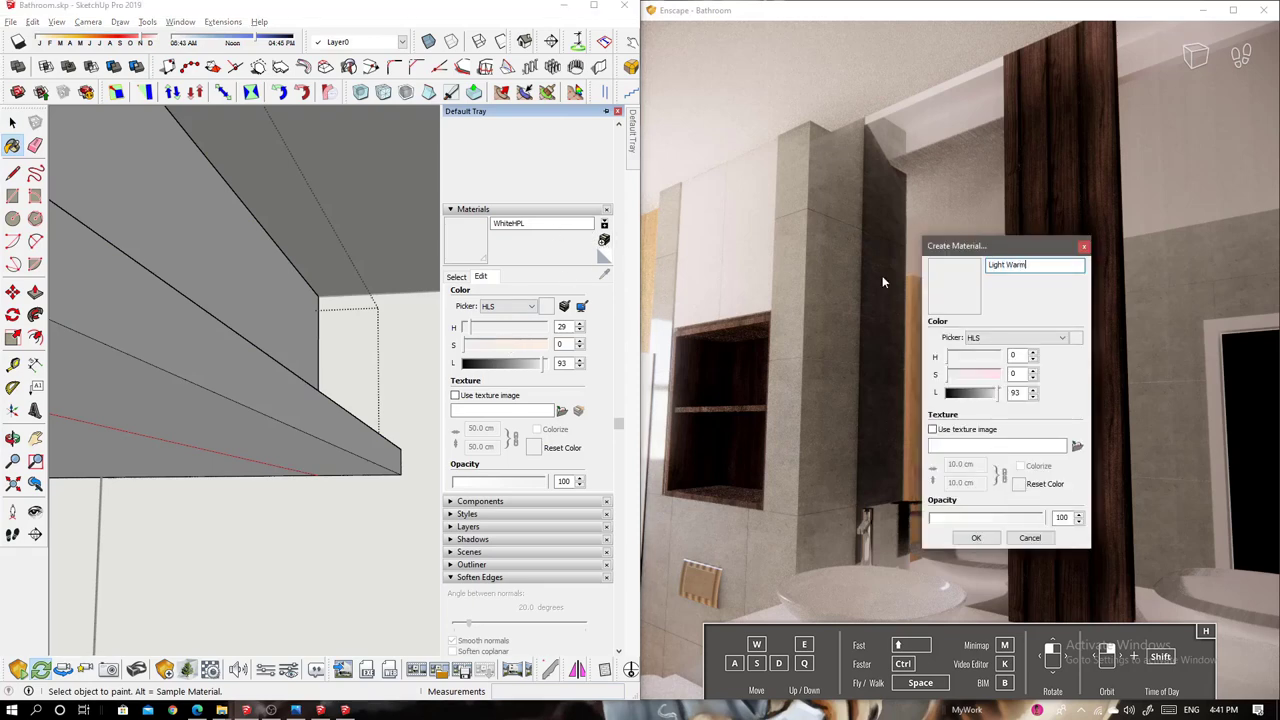
left_click_drag(955, 376, 989, 385)
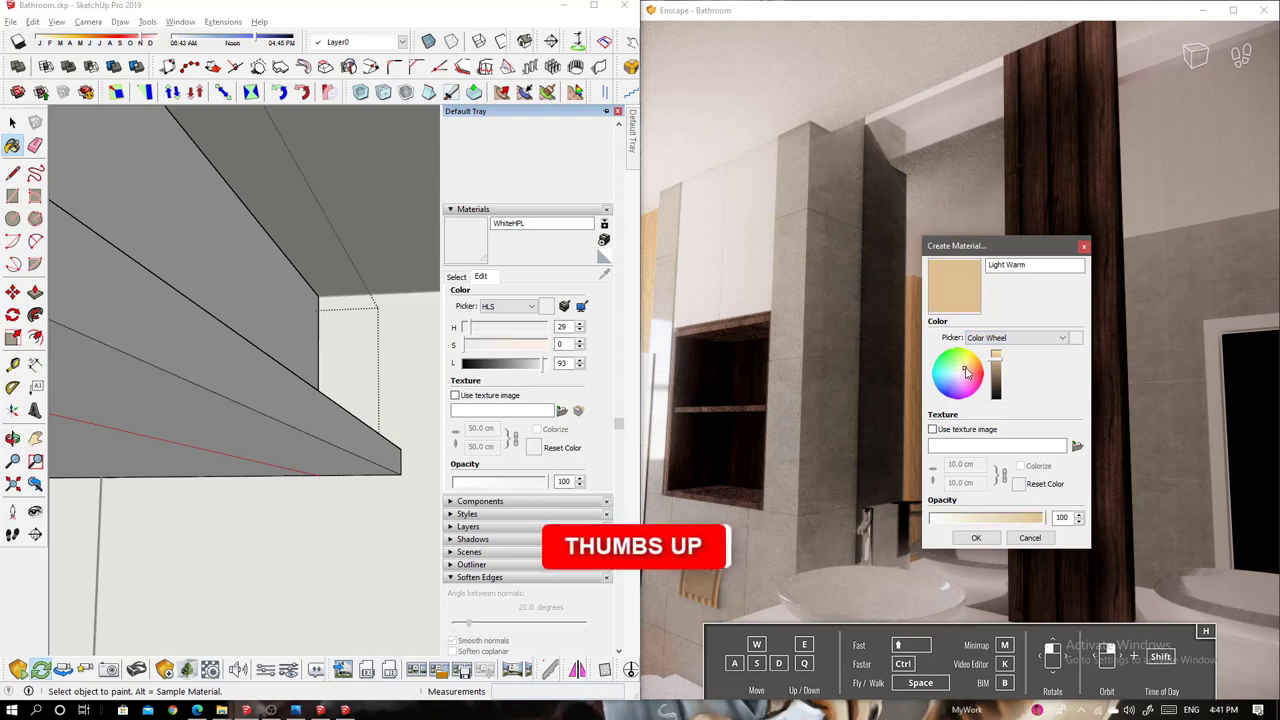
left_click(976, 537)
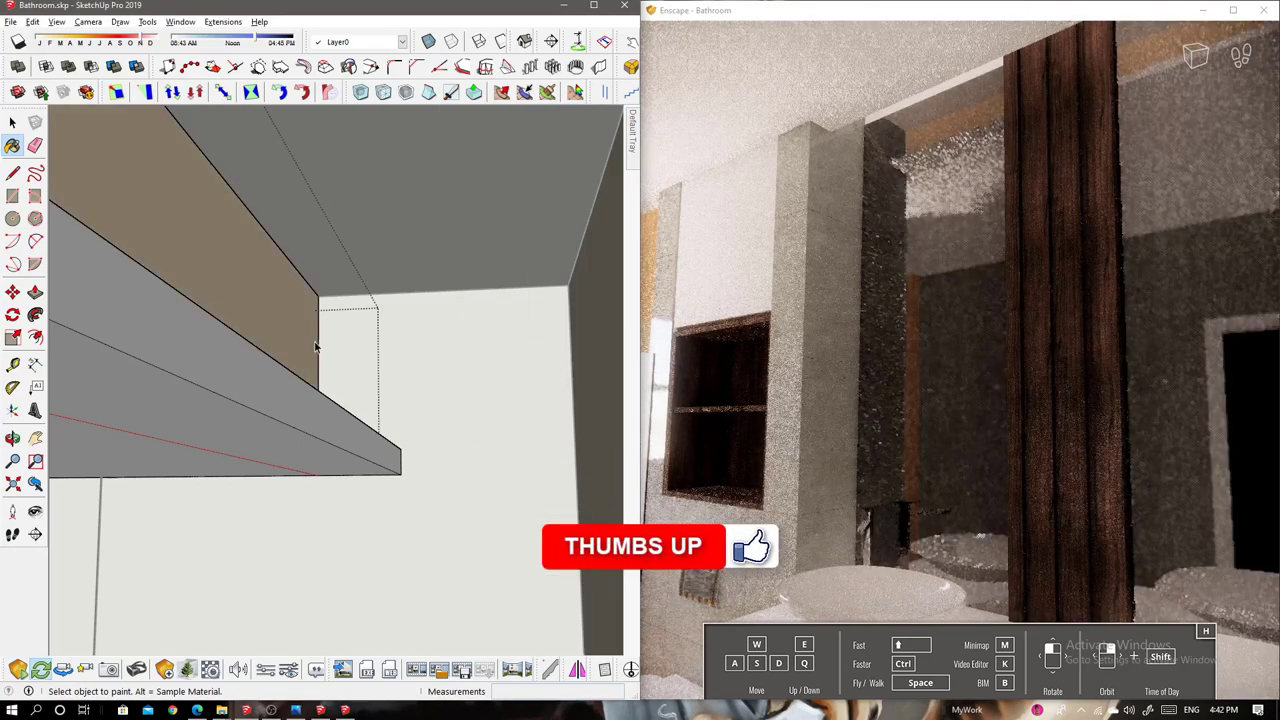
middle_click_drag(263, 475, 425, 362)
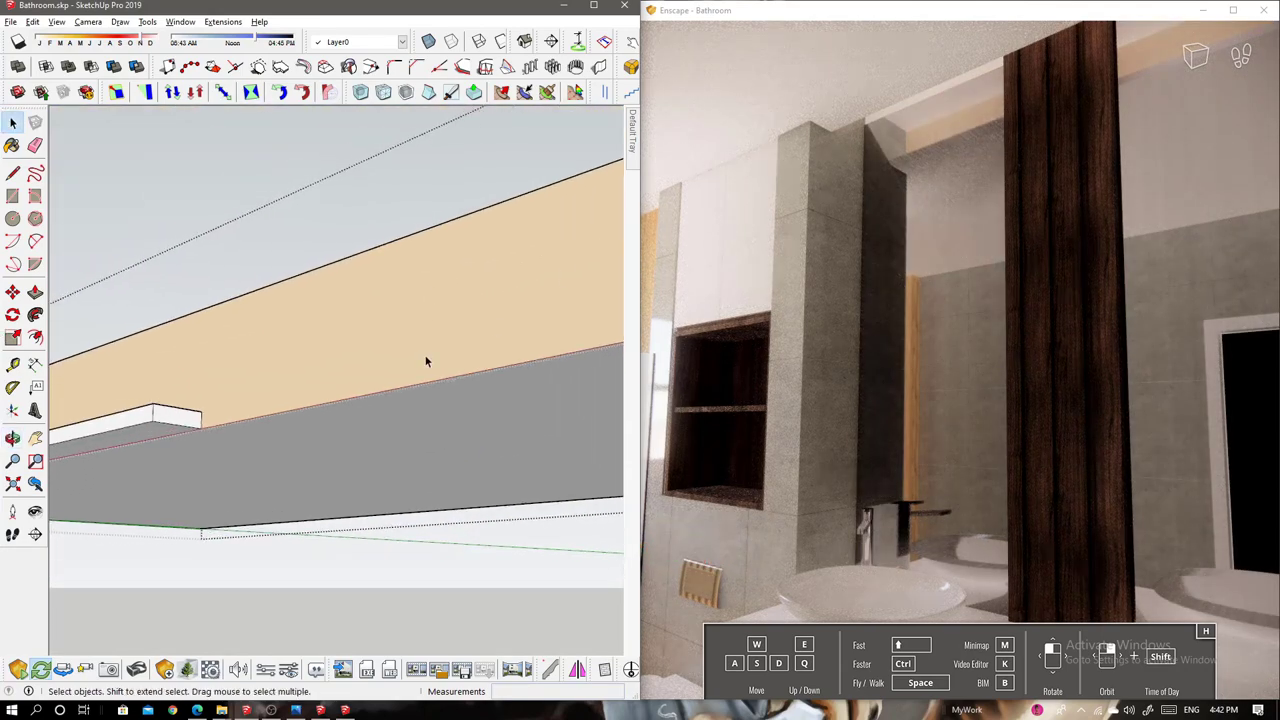
mouse_move(201, 410)
middle_mouse_down()
mouse_move(417, 437)
mouse_move(528, 408)
mouse_move(401, 333)
middle_mouse_up()
key("space")
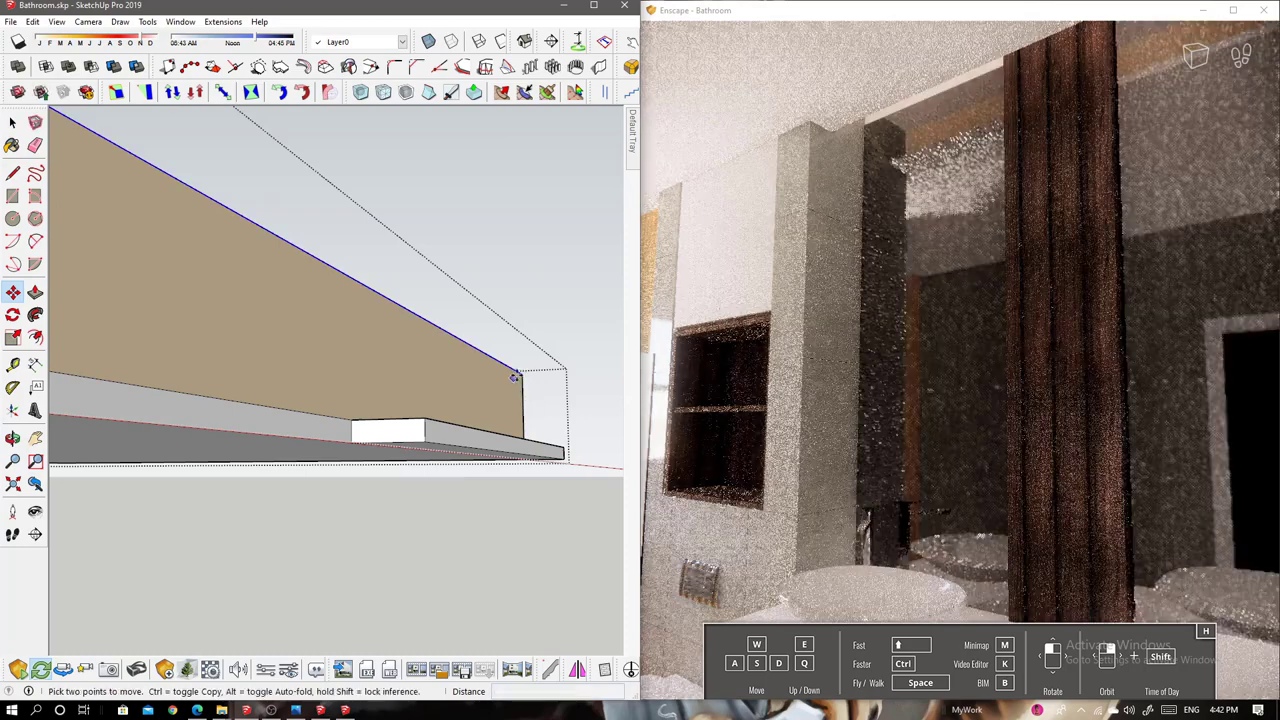
mouse_move(509, 366)
middle_mouse_down()
mouse_move(523, 400)
mouse_move(429, 363)
mouse_move(519, 362)
mouse_move(480, 523)
mouse_move(460, 291)
middle_mouse_up()
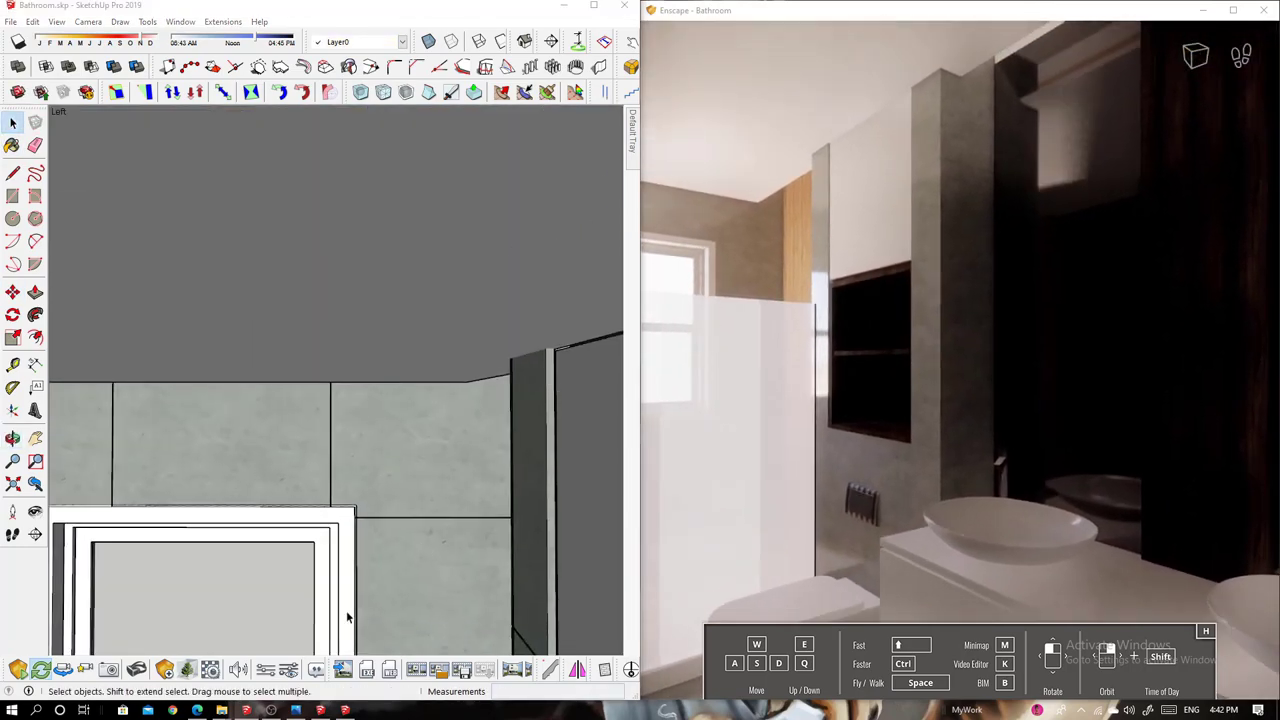
middle_click_drag(420, 430, 276, 446)
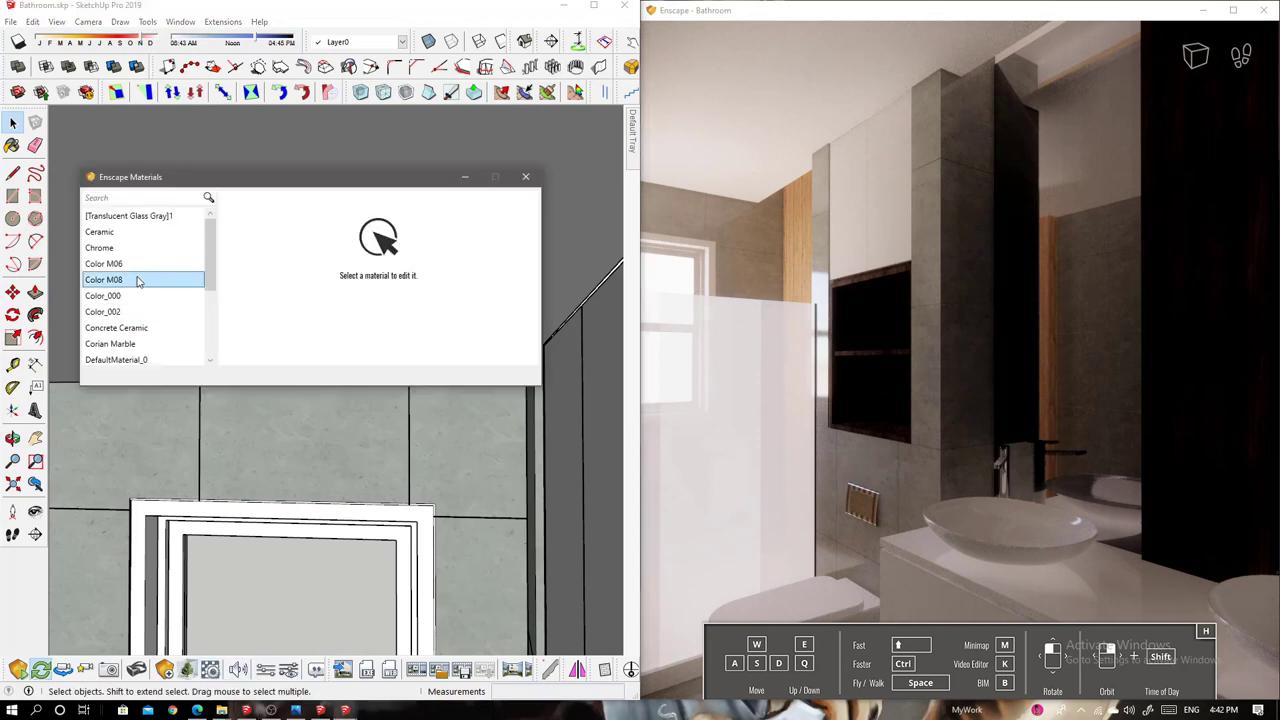
Make Light Warm self-illuminate with wheat base and glow colours at 18124 cd/m²
left_click(110, 296)
left_click(233, 315)
left_click(455, 290)
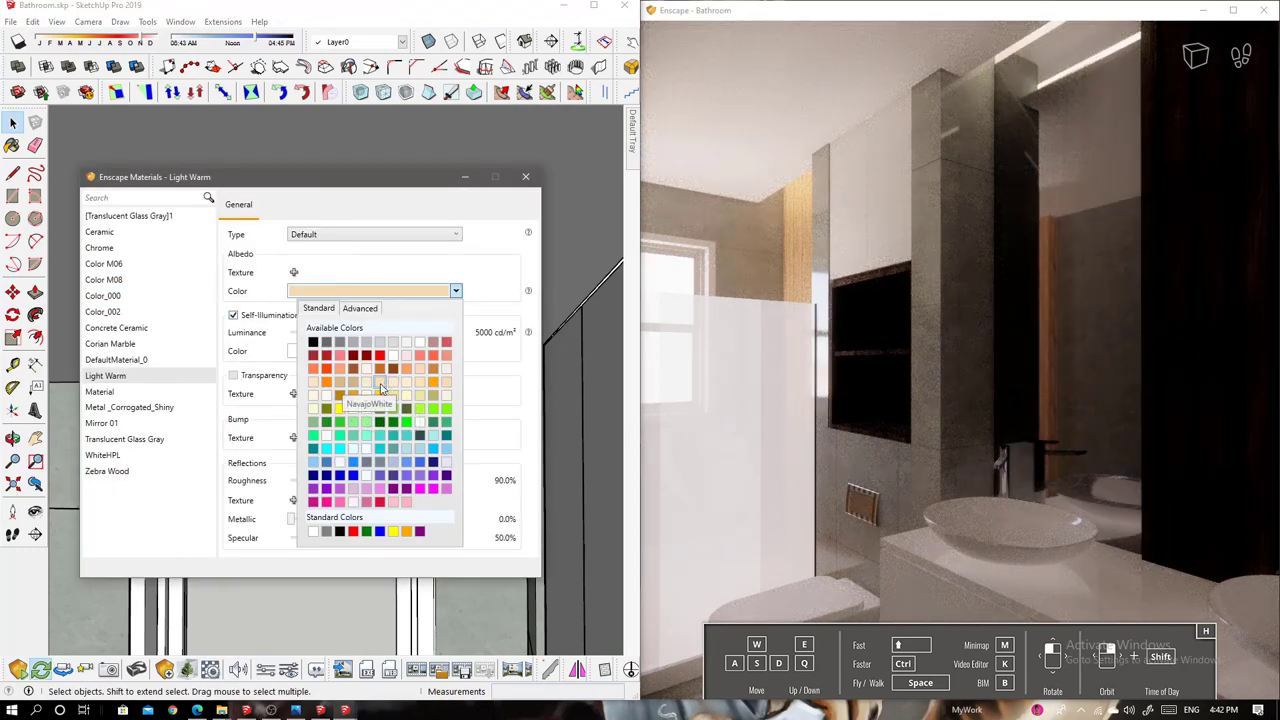
left_click(445, 385)
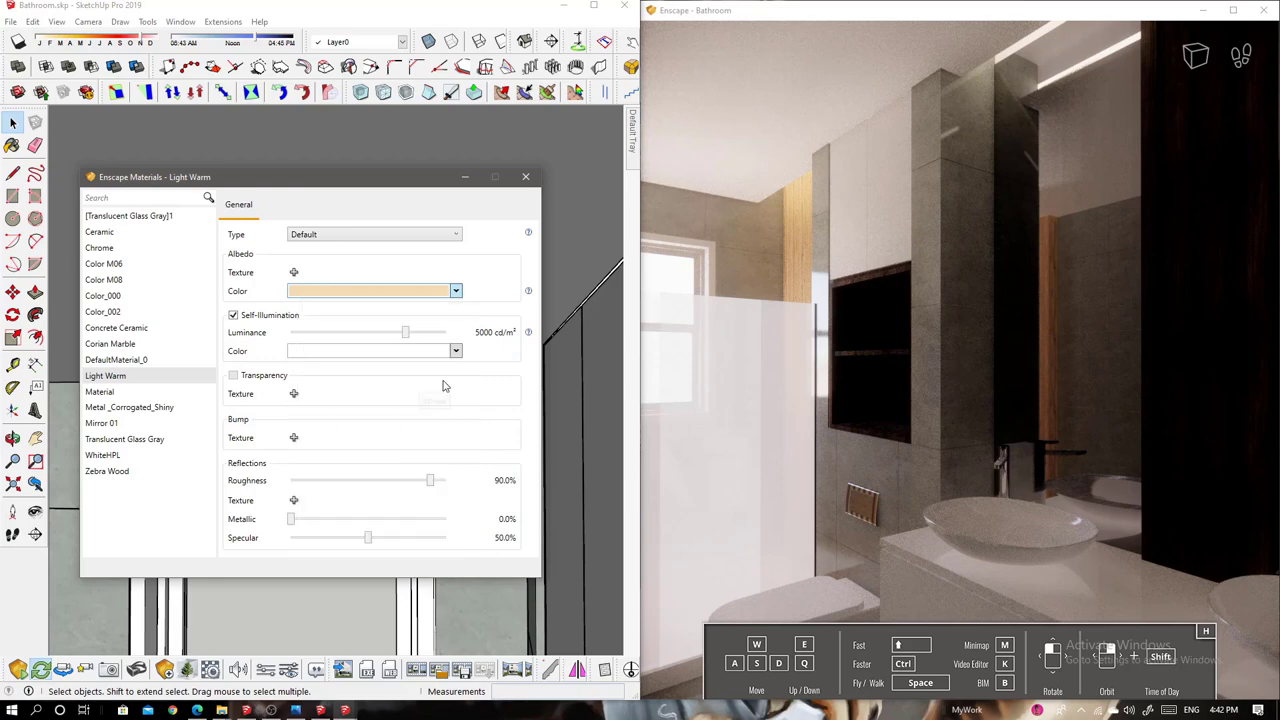
left_click_drag(405, 333, 422, 333)
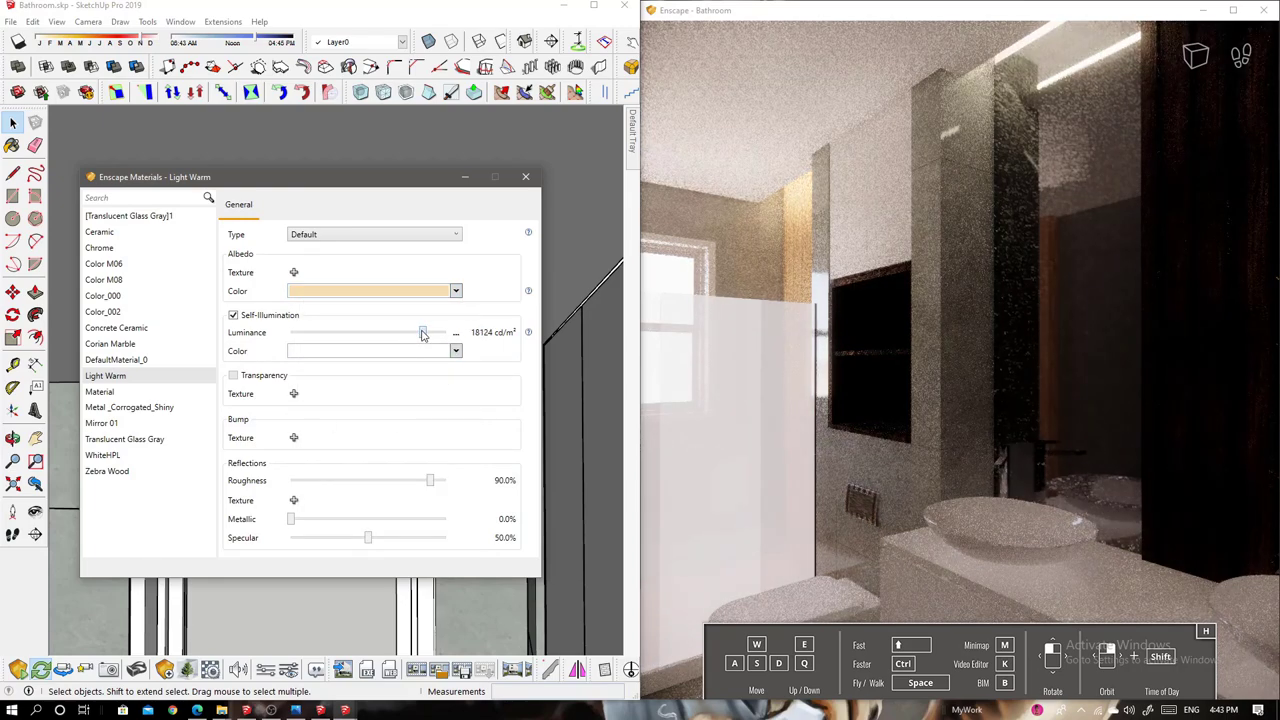
left_click(455, 352)
left_click(445, 443)
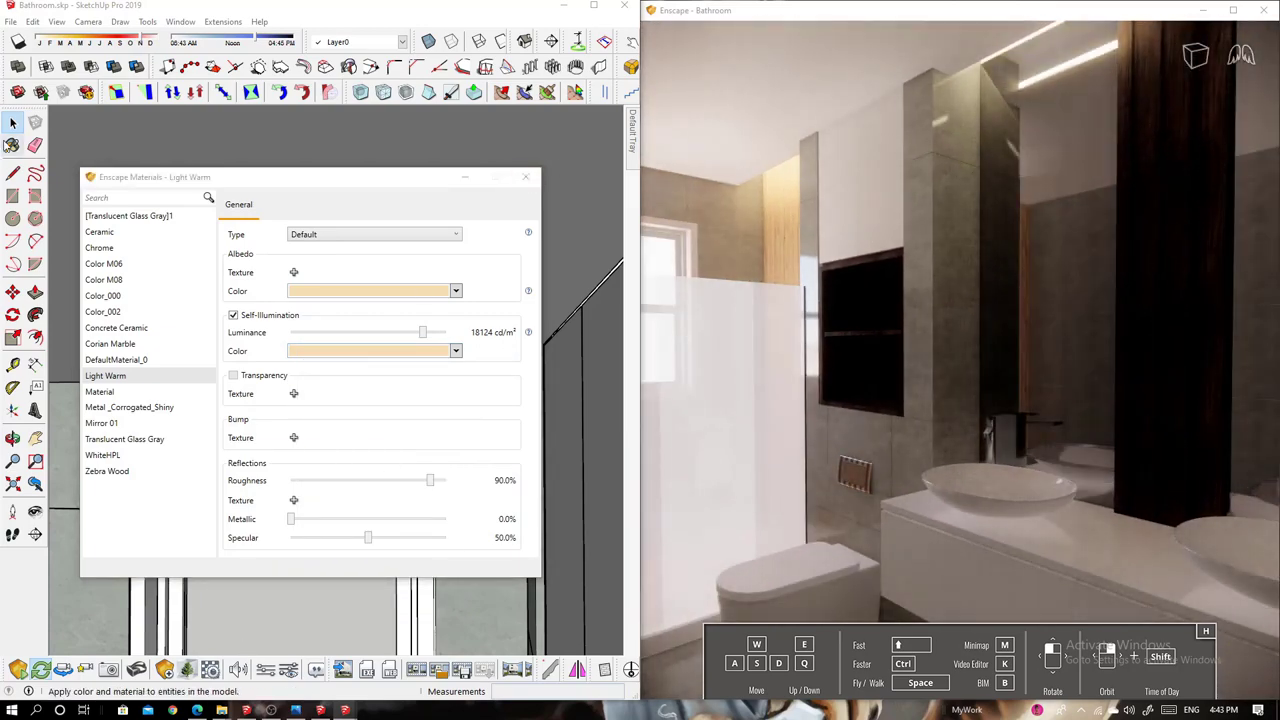
Set Translucent Glass Gray to 8.3% opacity with a black colour
left_click(12, 145)
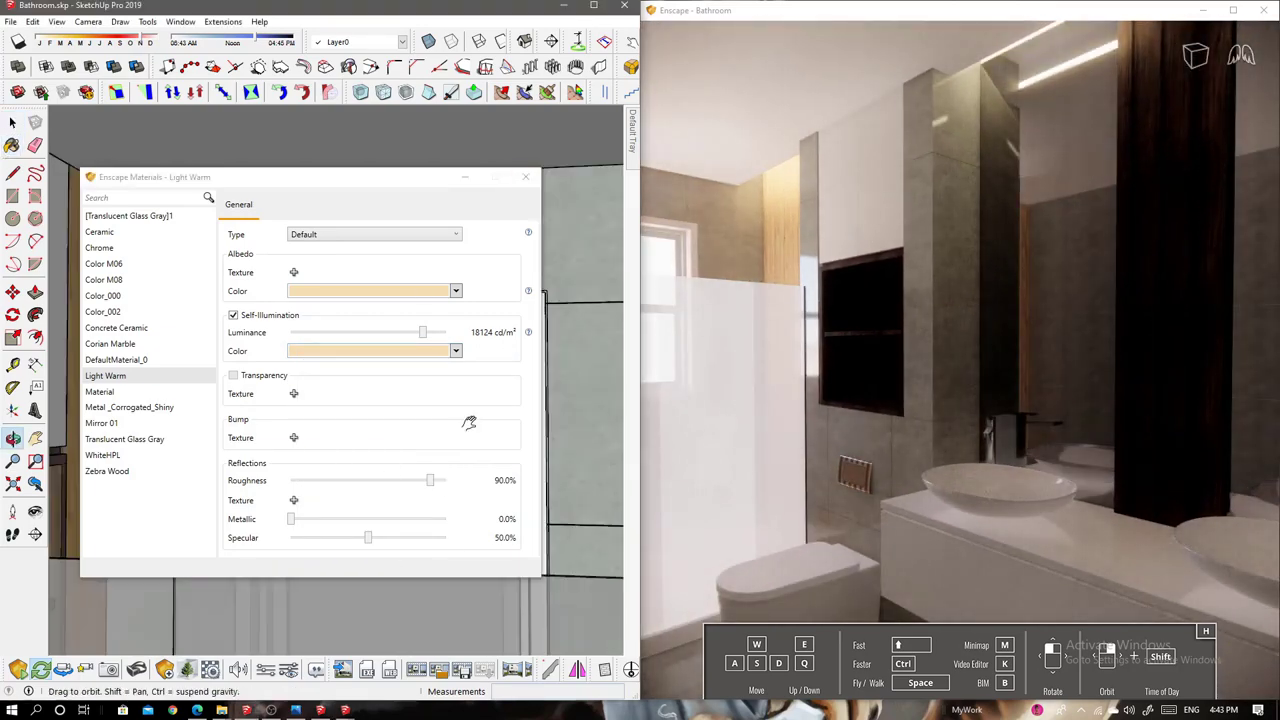
left_click(570, 400, "alt")
left_click_drag(371, 369, 304, 370)
left_click(455, 290)
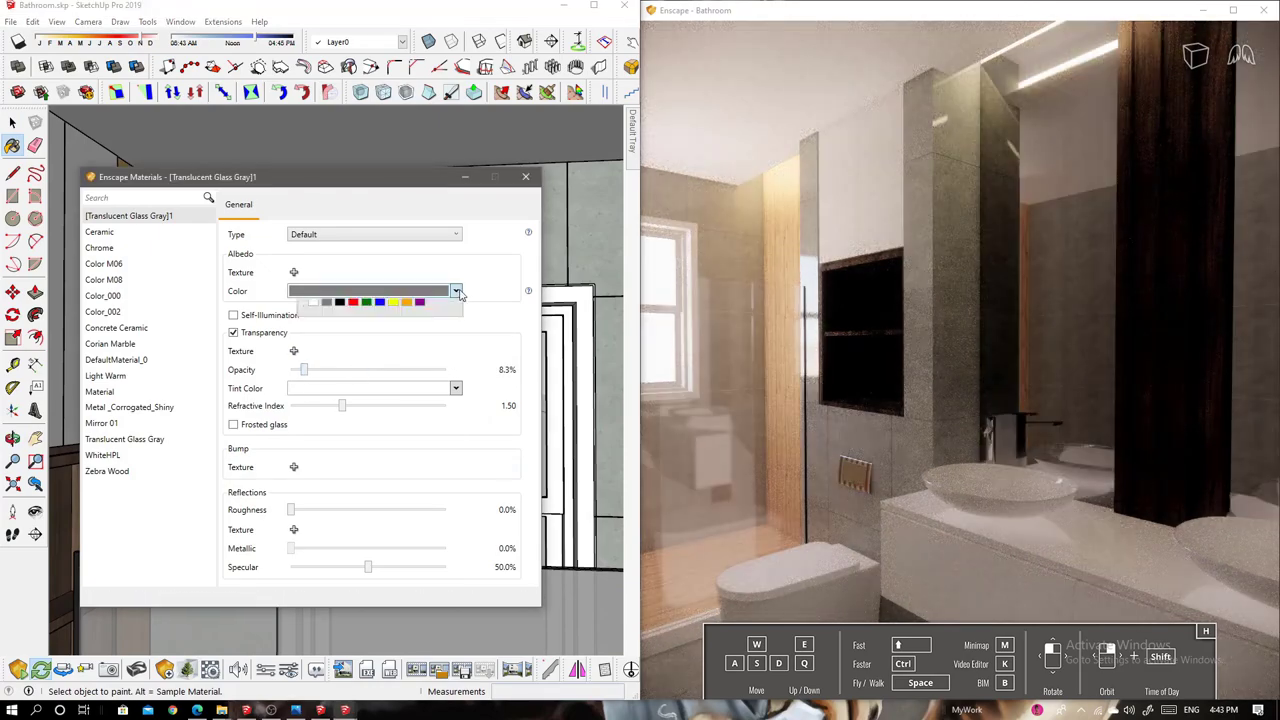
left_click(455, 290)
left_click(455, 290)
left_click(313, 344)
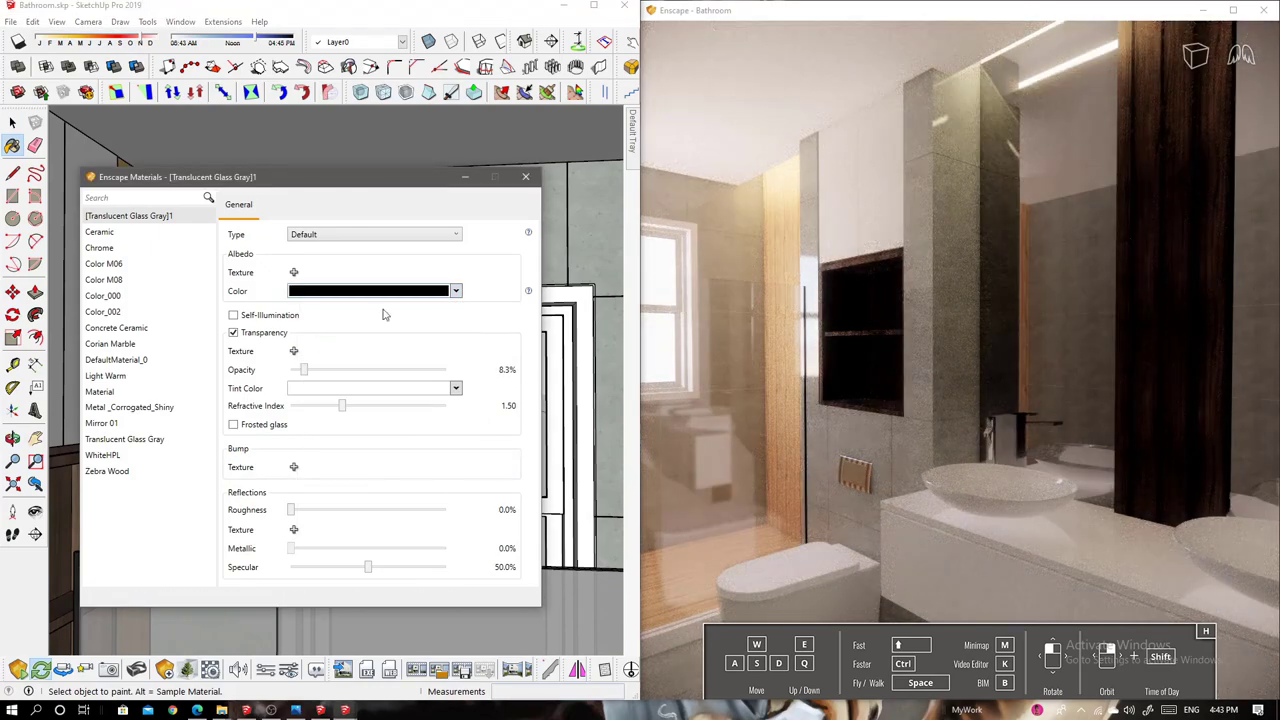
left_click_drag(802, 368, 841, 452)
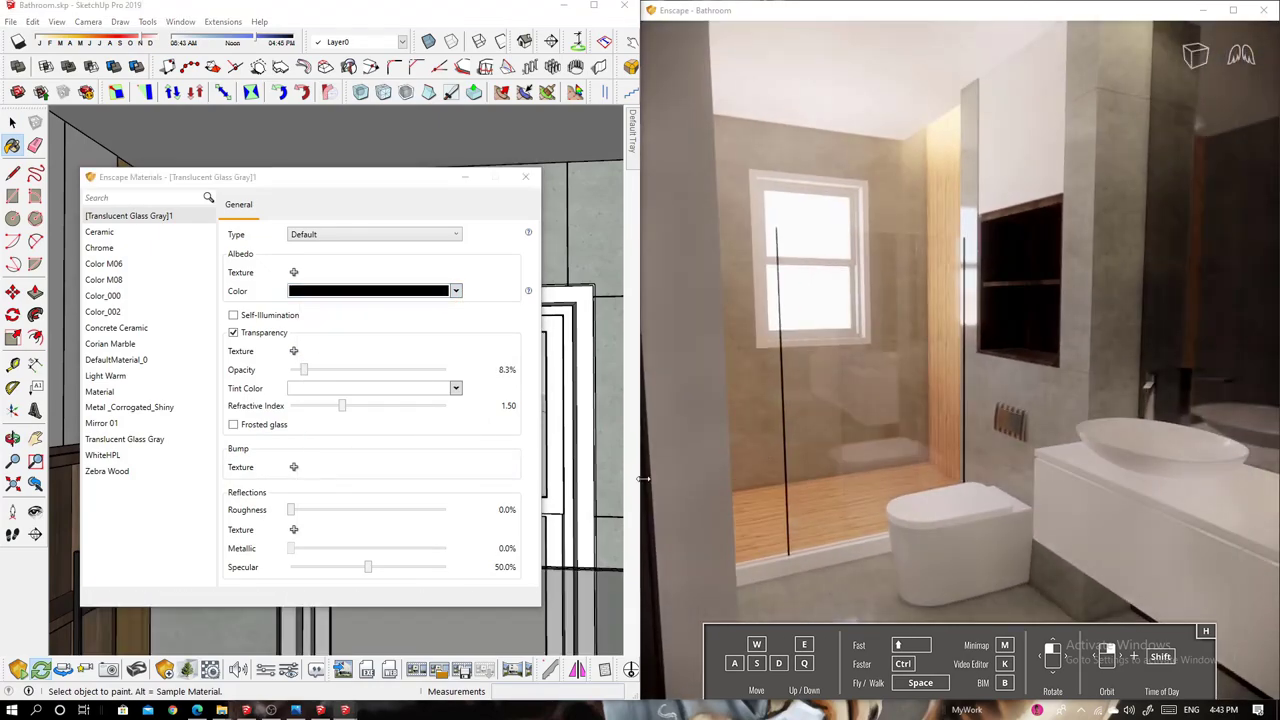
key("d")
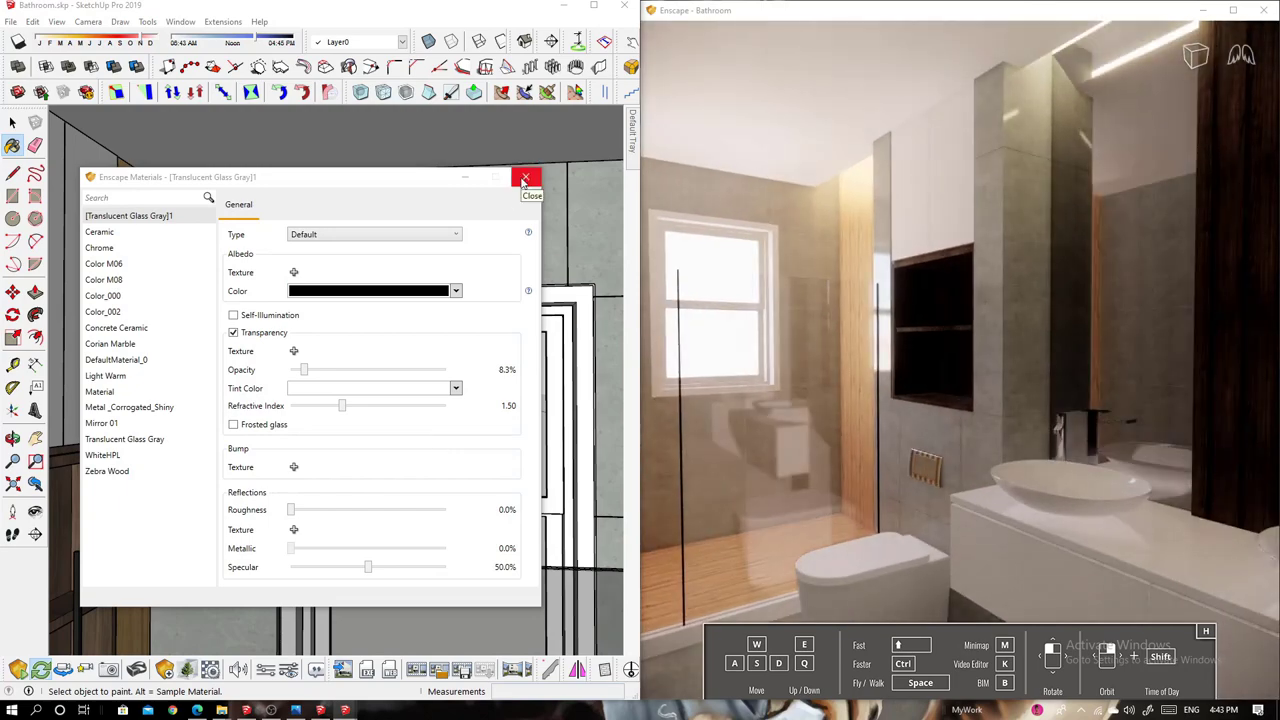
left_click(523, 181)
middle_click_drag(437, 371, 460, 410)
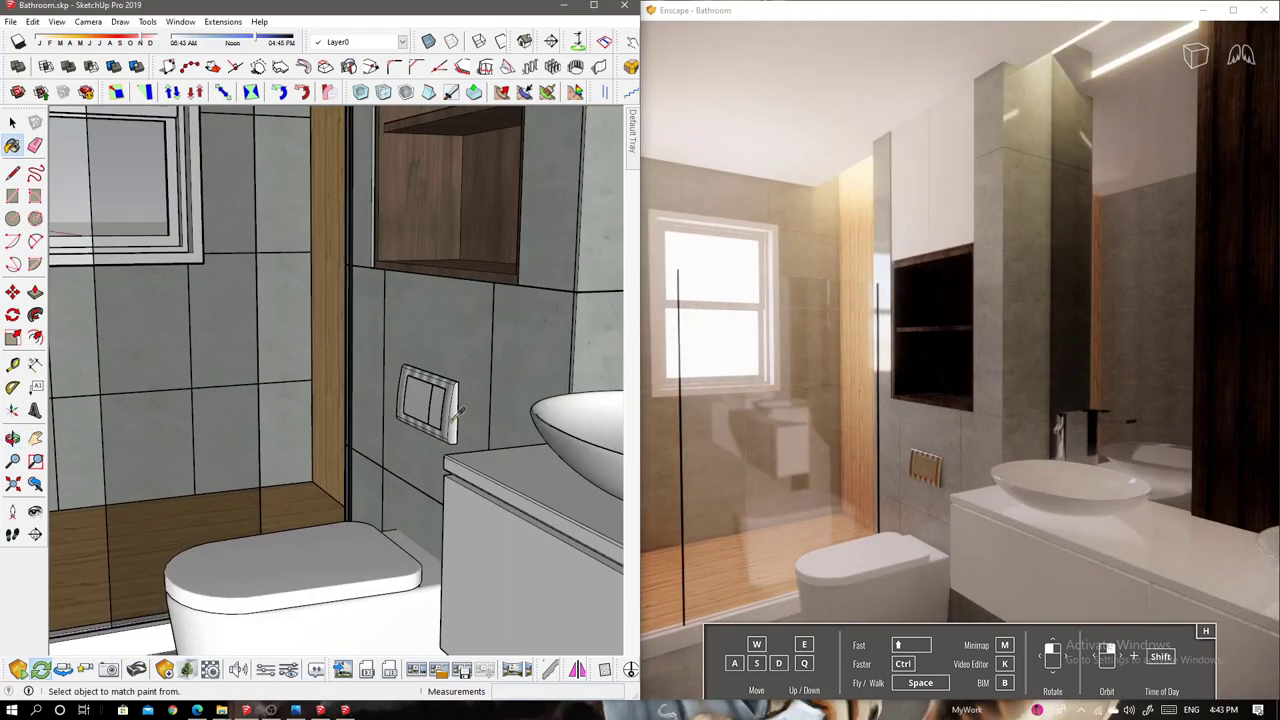
Reduce the image fade on the flush plate's Enscape material
left_click(210, 669)
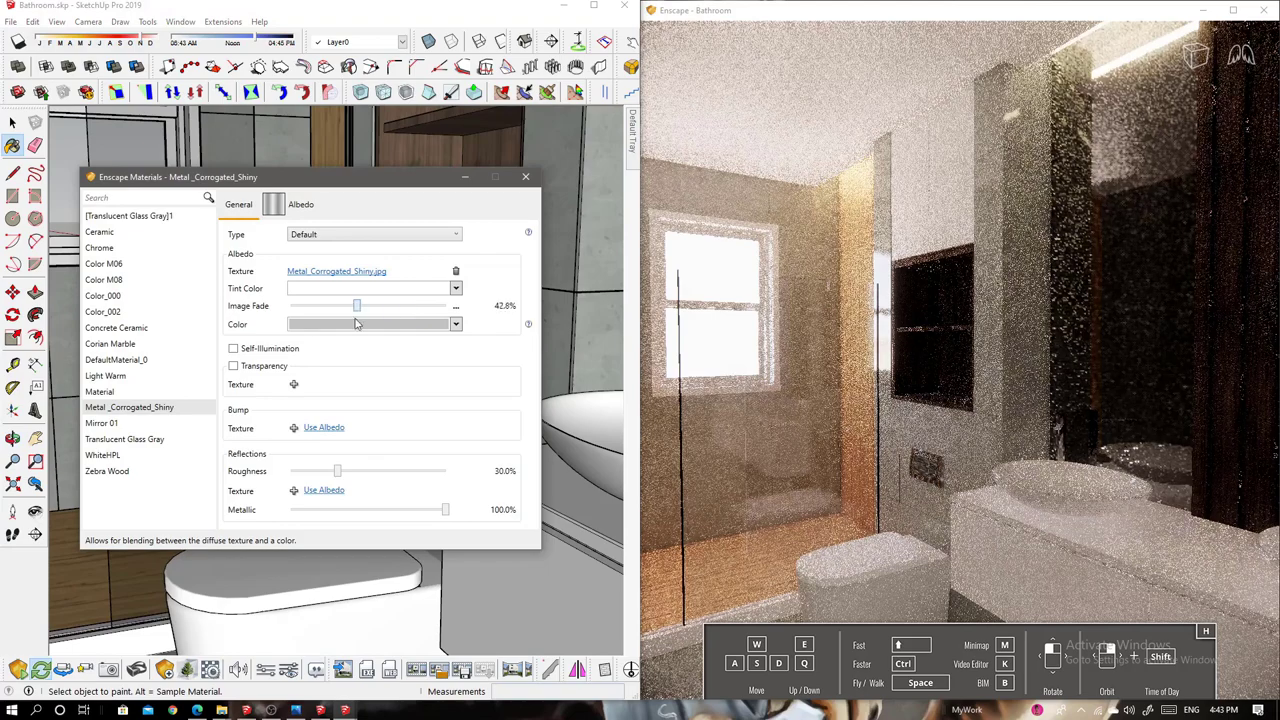
left_click_drag(356, 323, 309, 310)
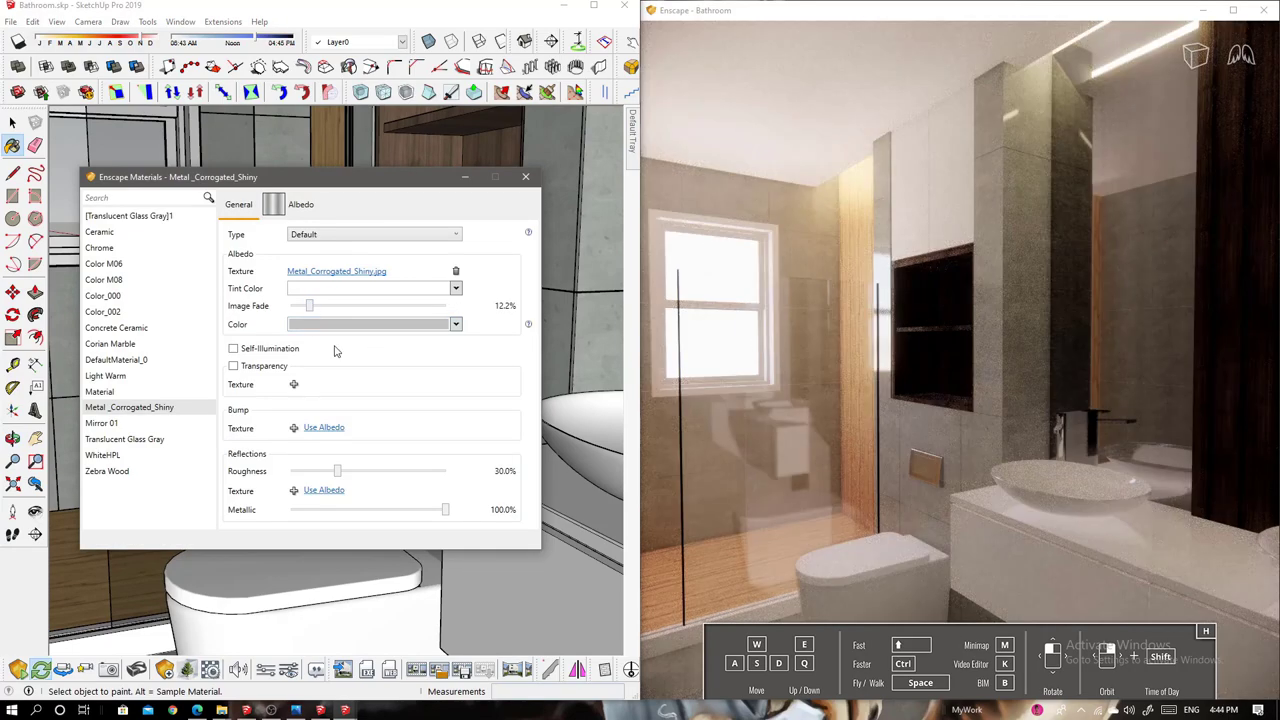
scroll(866, 455, "up", 5)
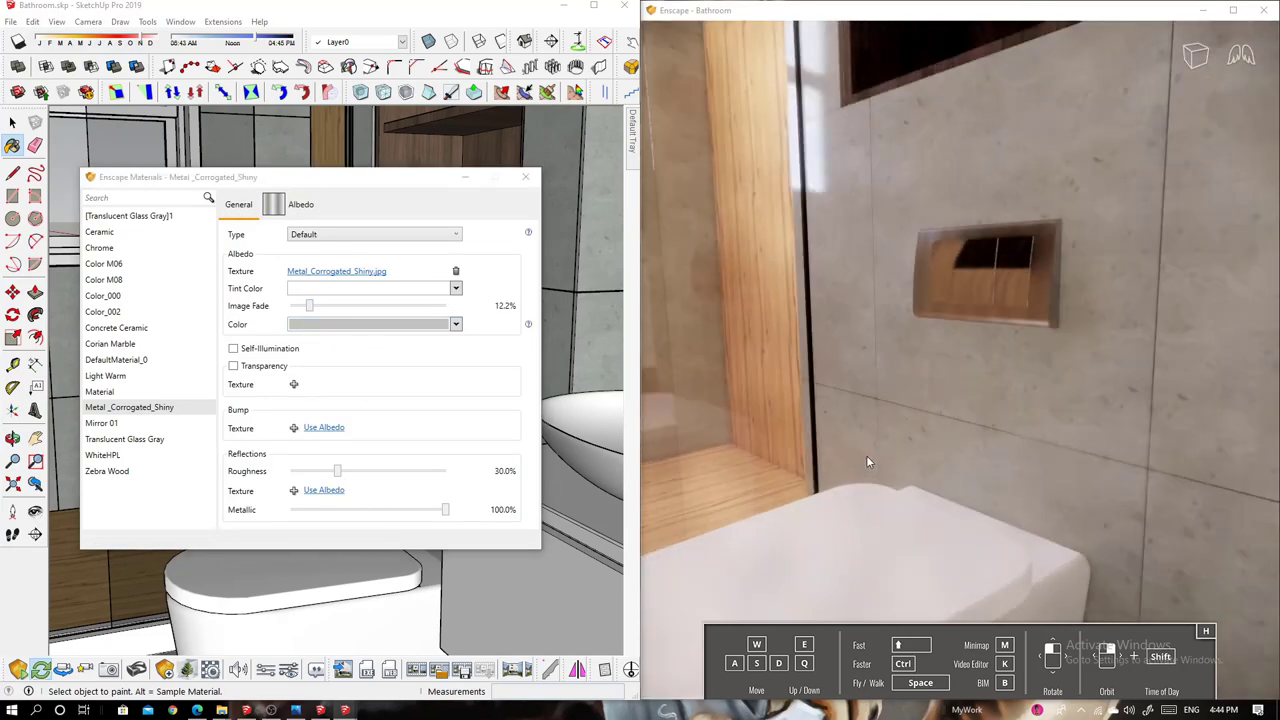
left_click(527, 181)
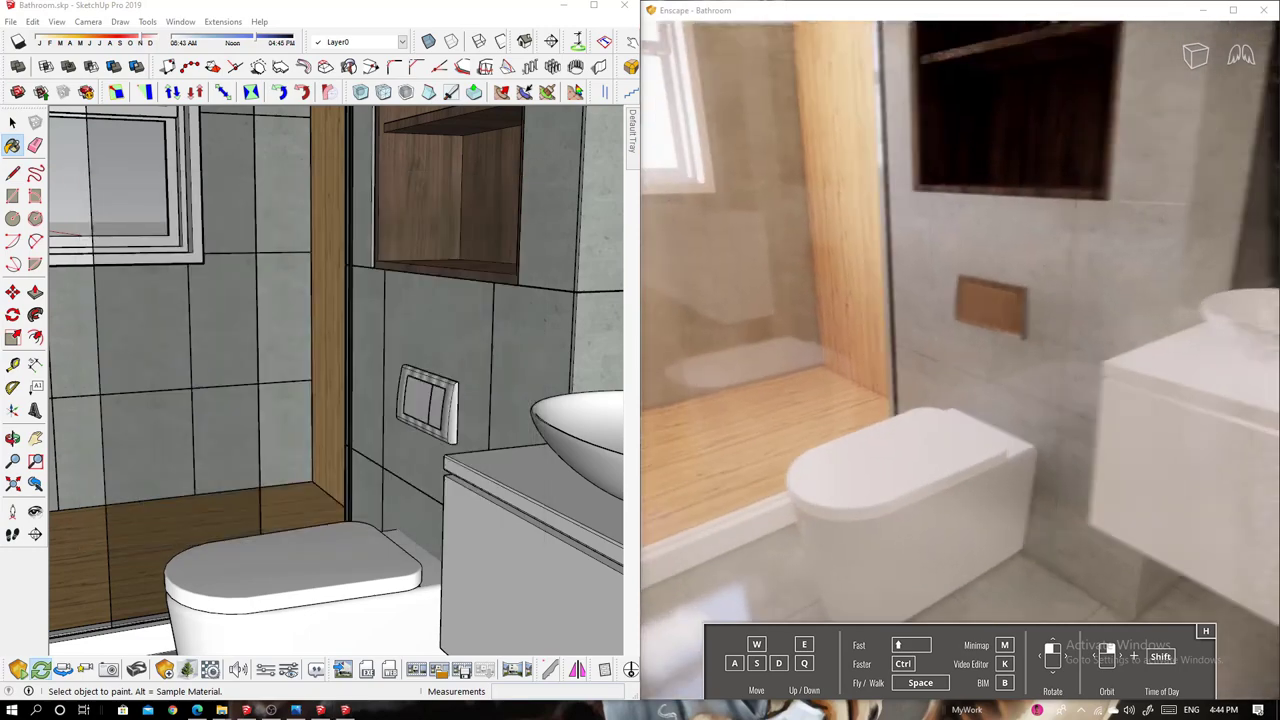
Raise Concrete Ceramic's roughness to 16% and enter a value of 80
left_click(211, 672)
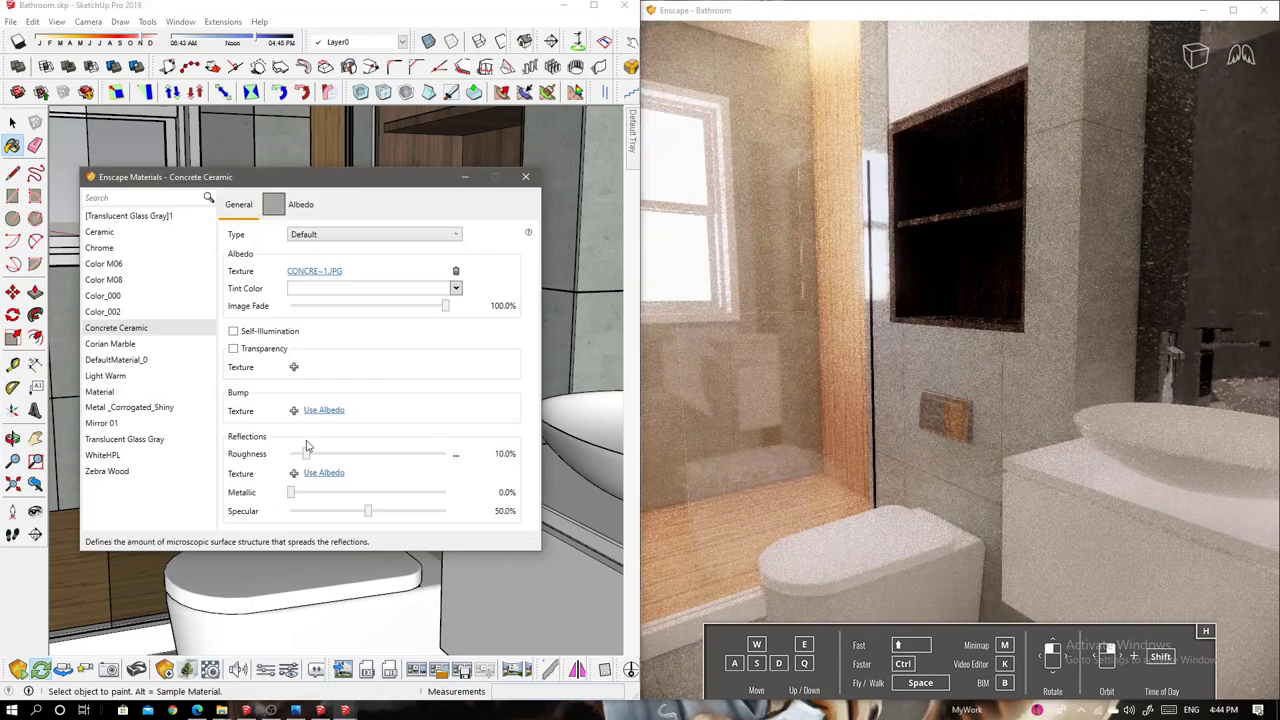
left_click_drag(306, 491, 314, 492)
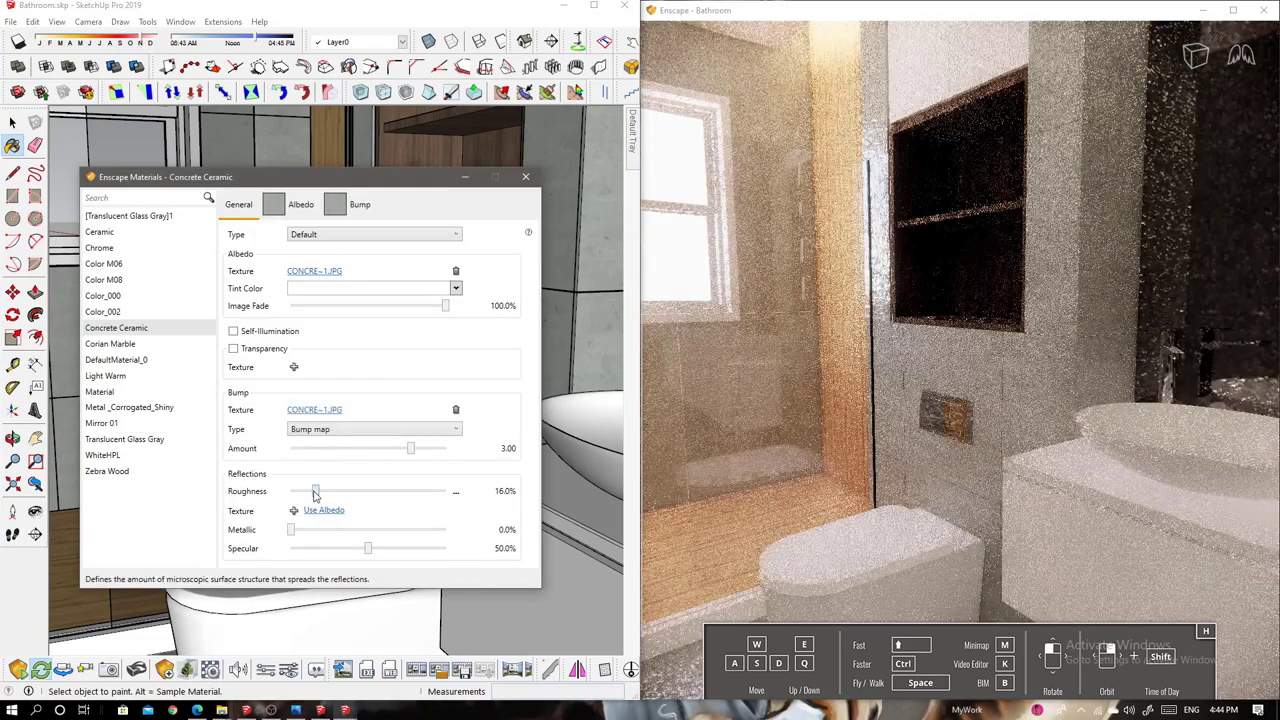
left_click(916, 472)
scroll(840, 480, "up", 5)
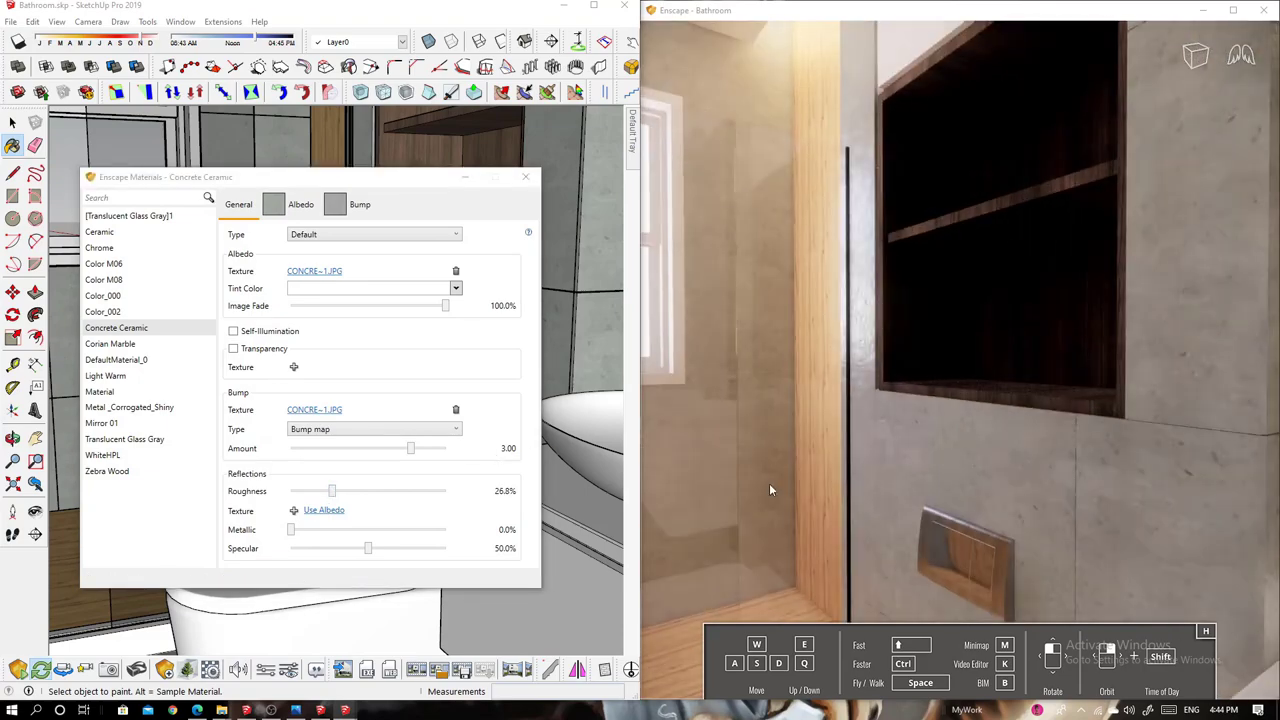
left_click_drag(769, 490, 900, 480)
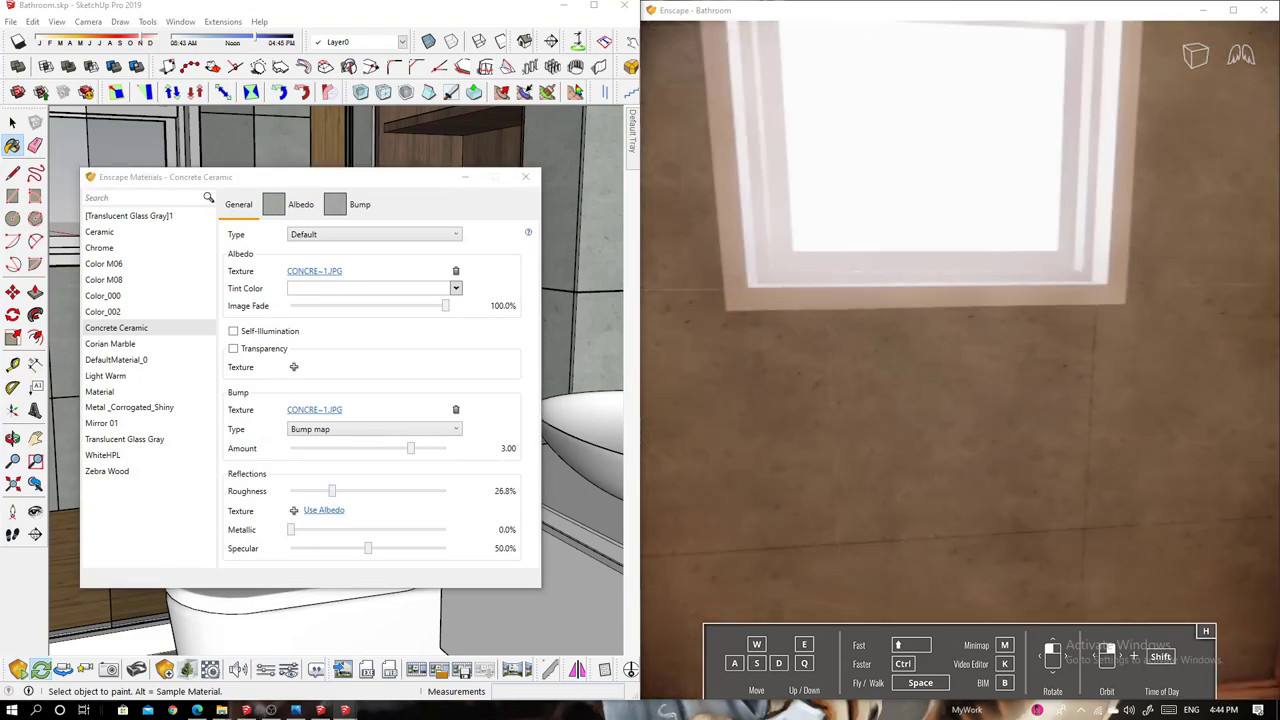
scroll(277, 463, "up", 3)
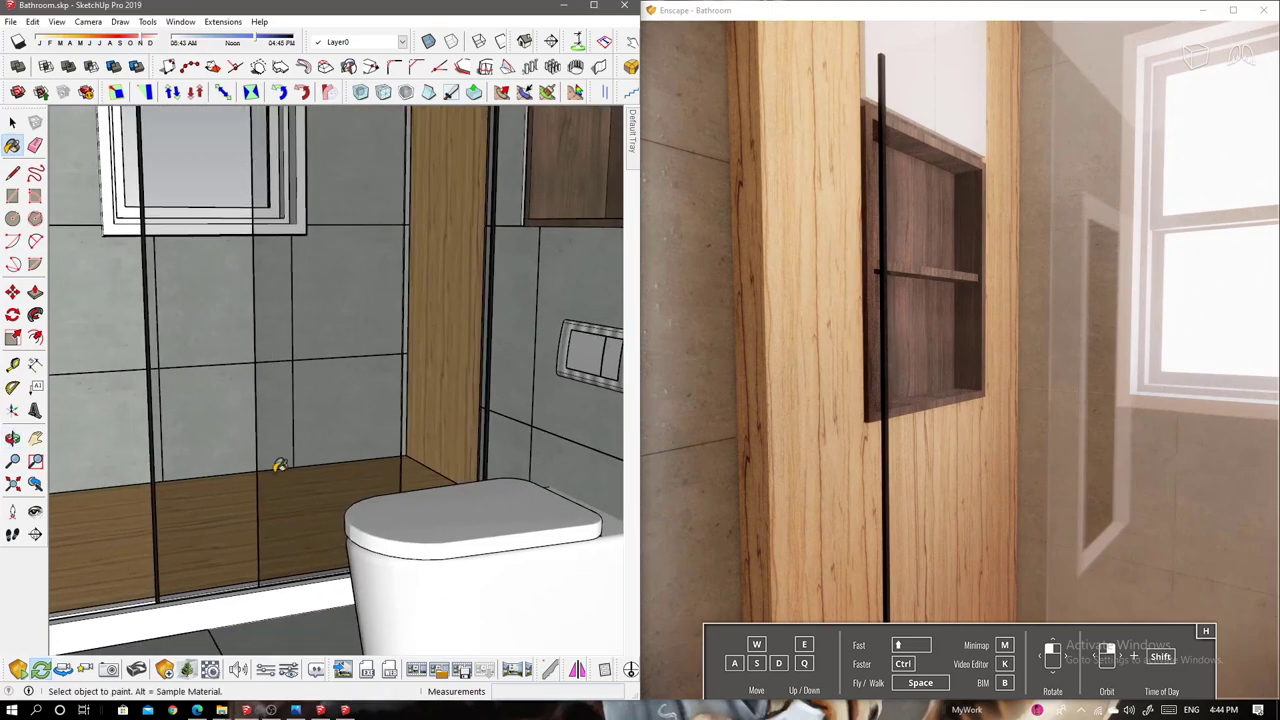
type("80")
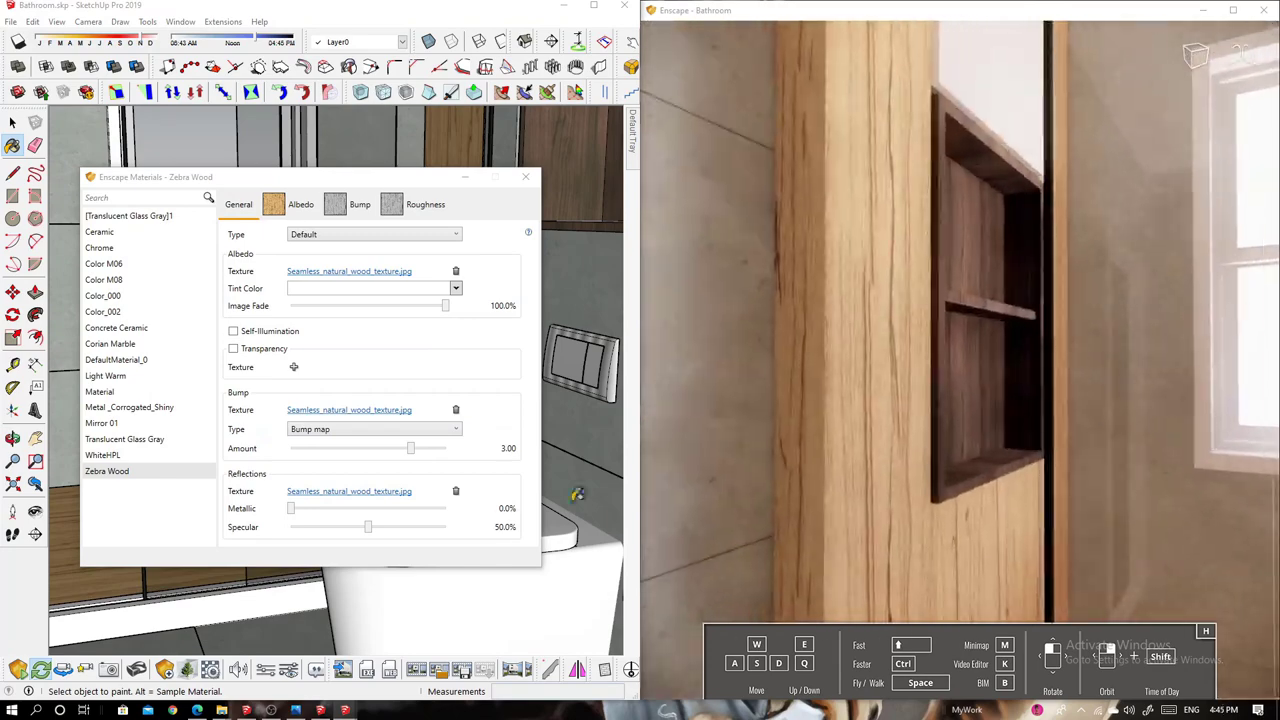
Show the Zebra Wood roughness map and lower Concrete Ceramic's roughness map brightness
left_click(415, 205)
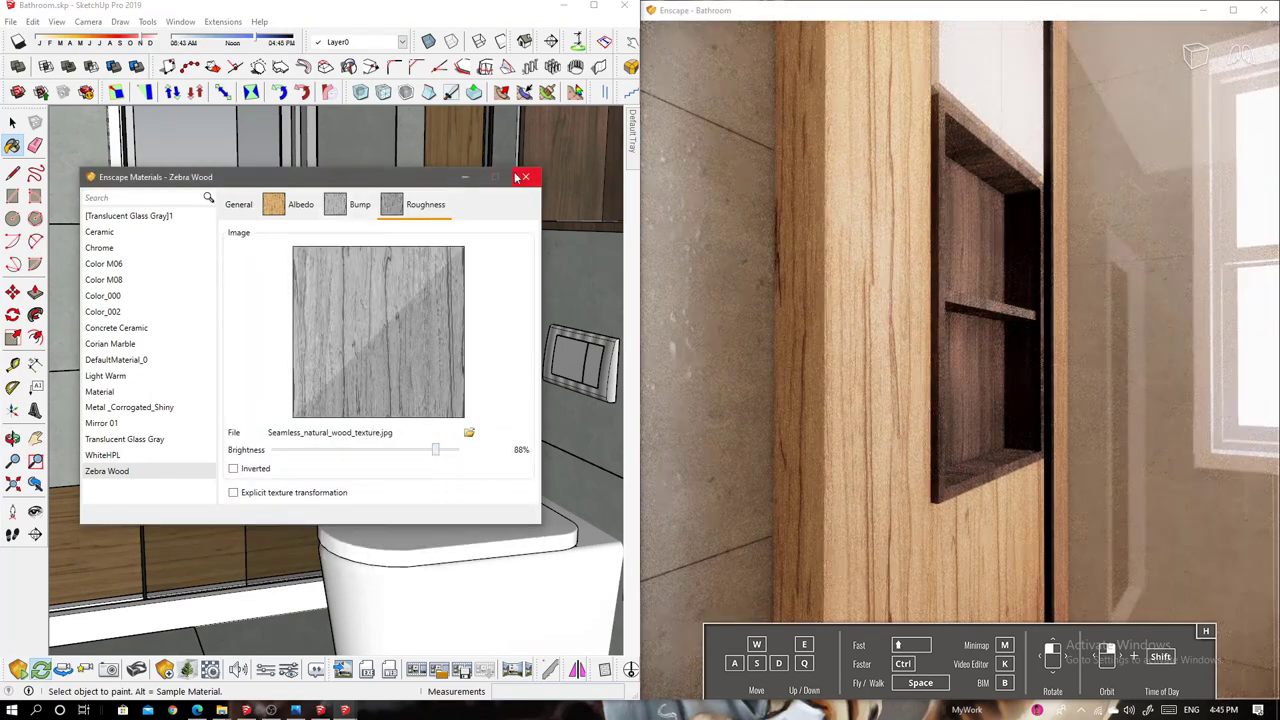
left_click(116, 327)
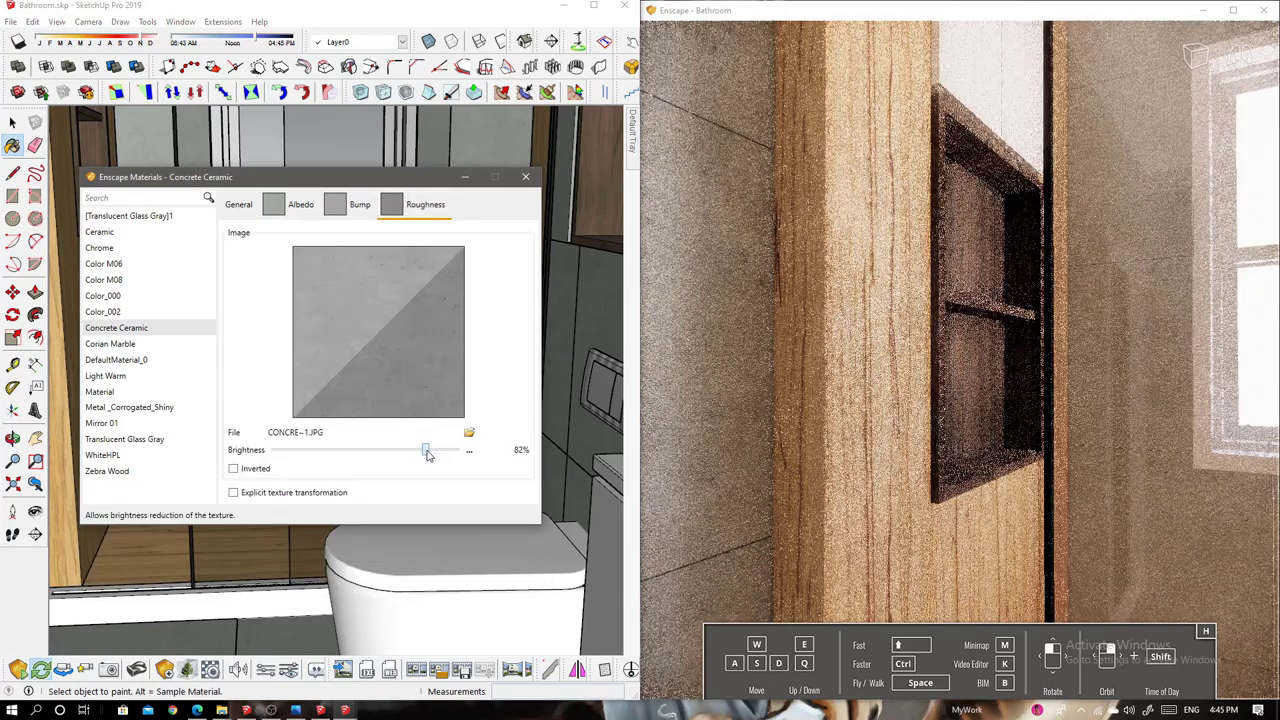
left_click_drag(775, 365, 774, 364)
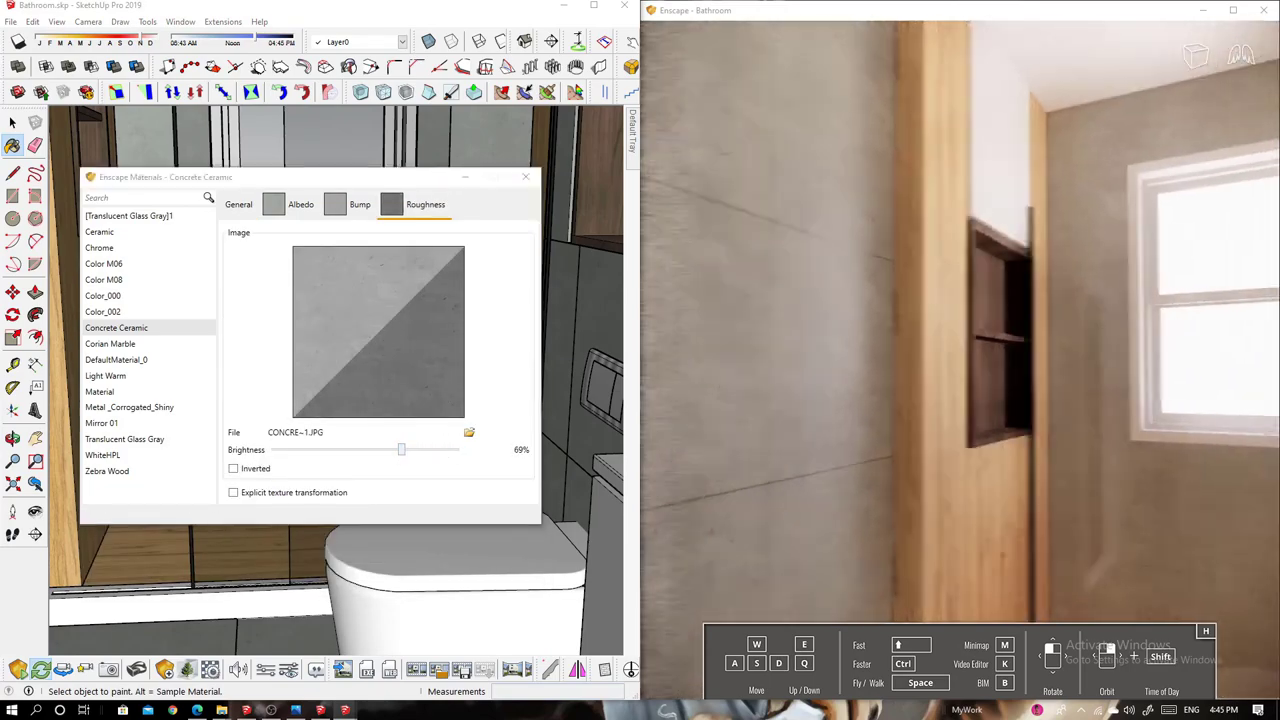
left_click_drag(399, 453, 381, 453)
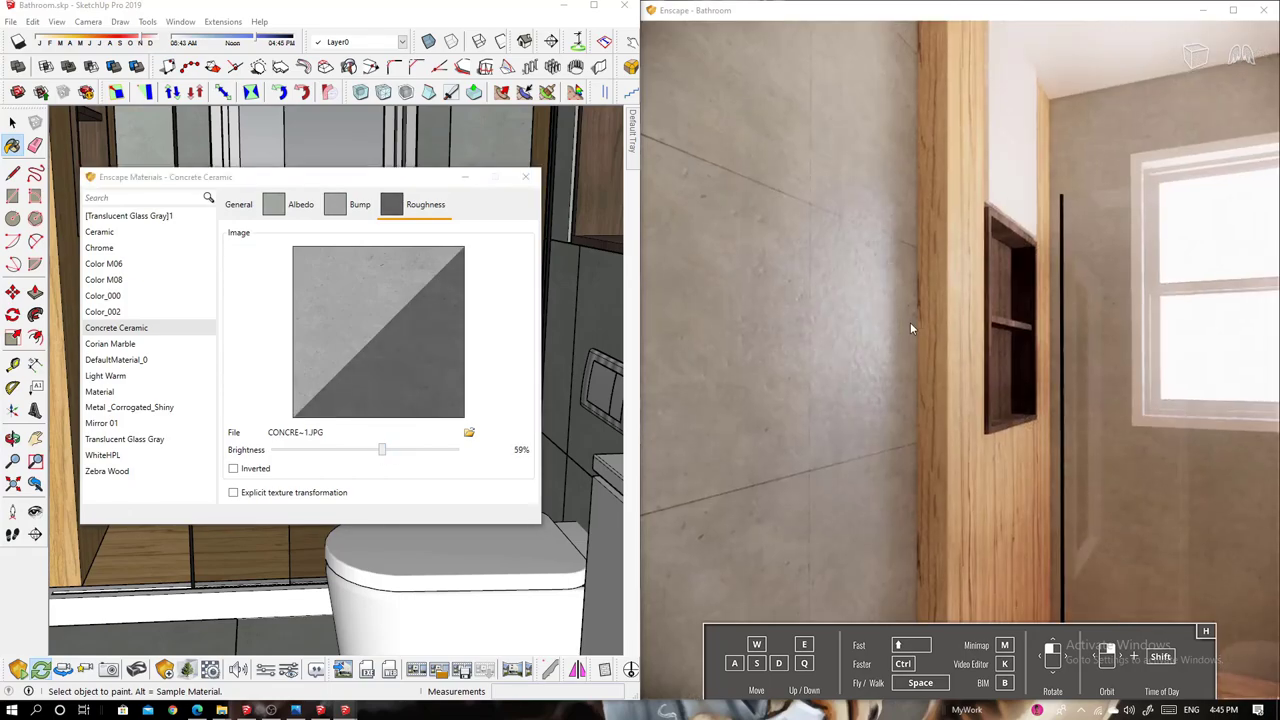
left_click_drag(910, 322, 909, 323)
scroll(909, 323, "down", 3)
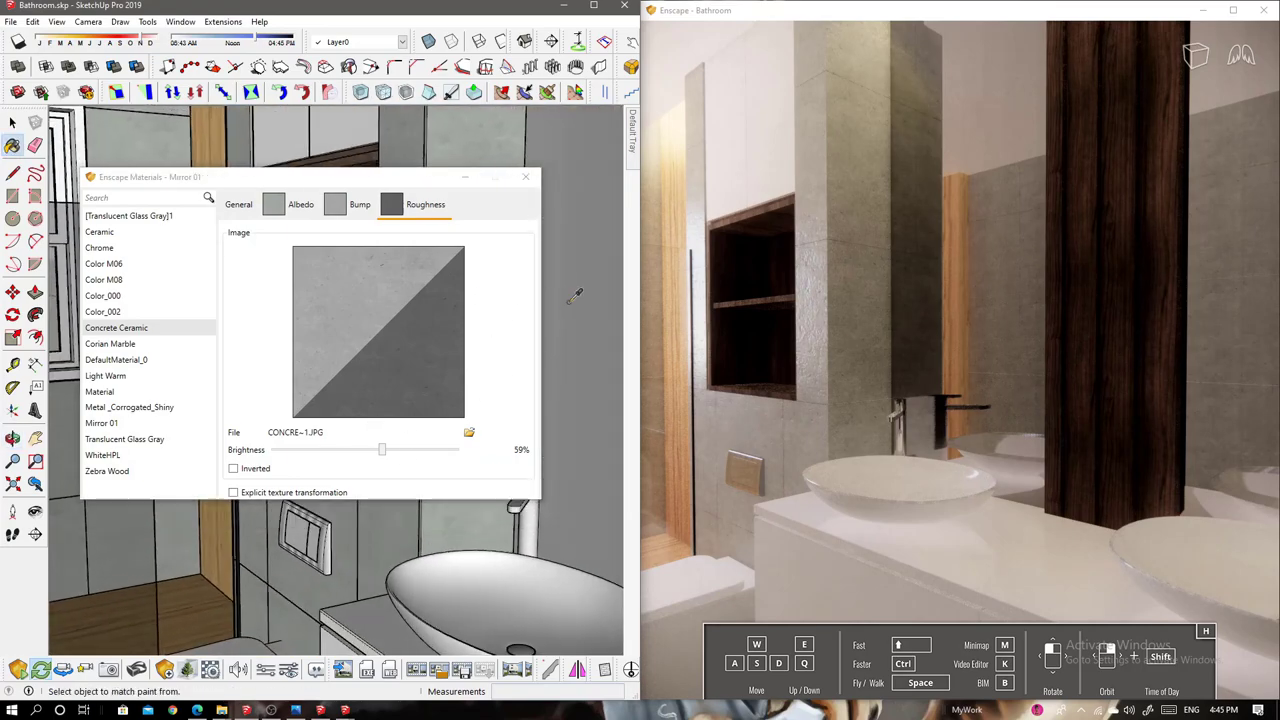
Tint Mirror 01 light pink, then browse for a new texture image
left_click(101, 423)
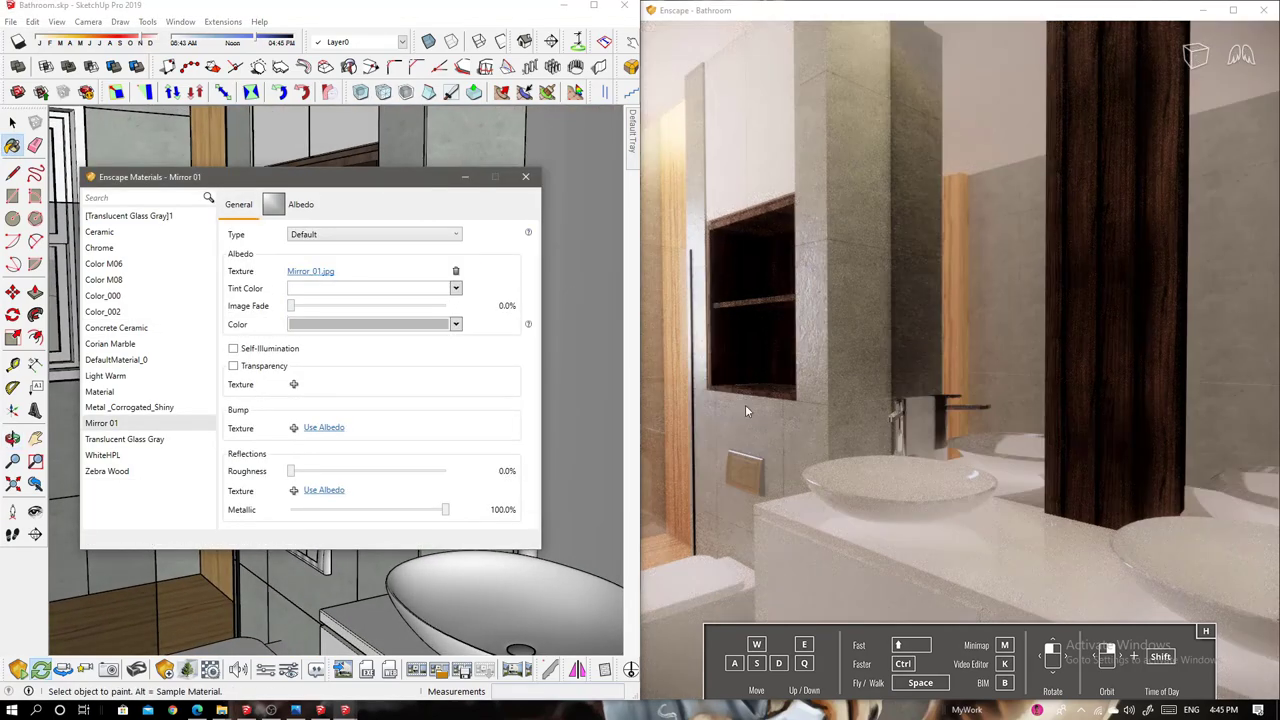
left_click(355, 536)
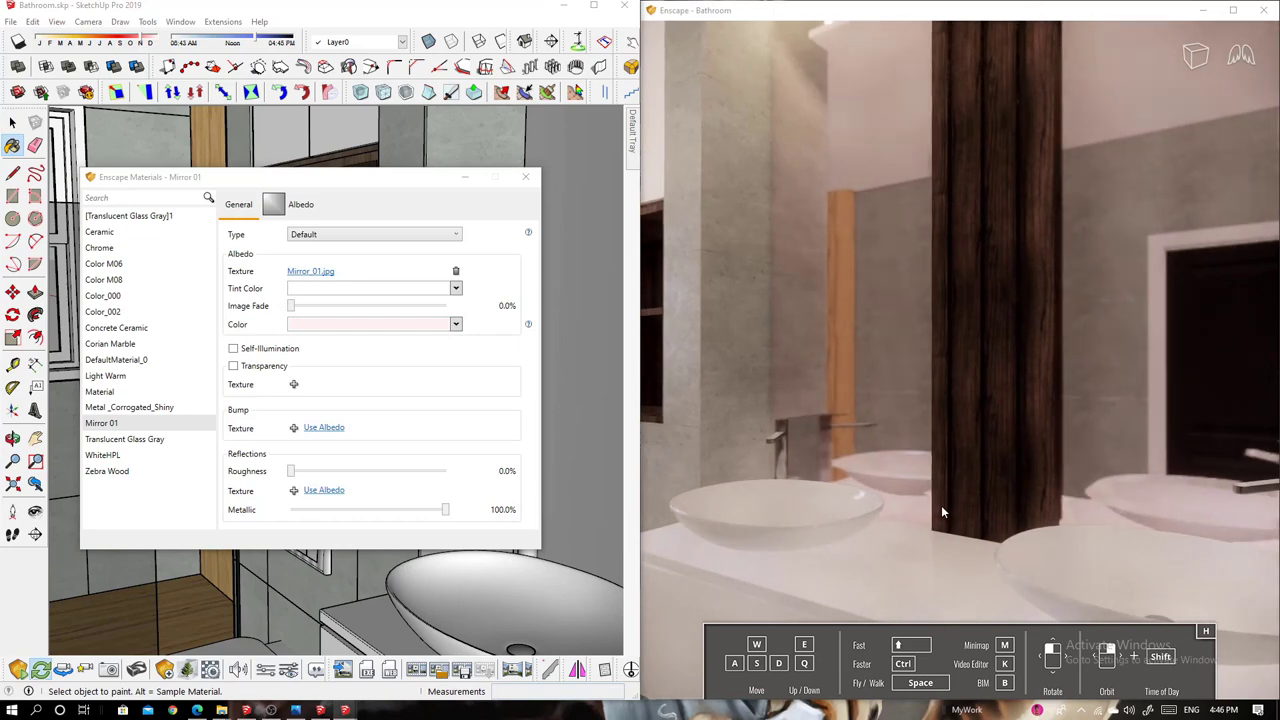
left_click_drag(941, 505, 924, 507)
left_click(556, 190)
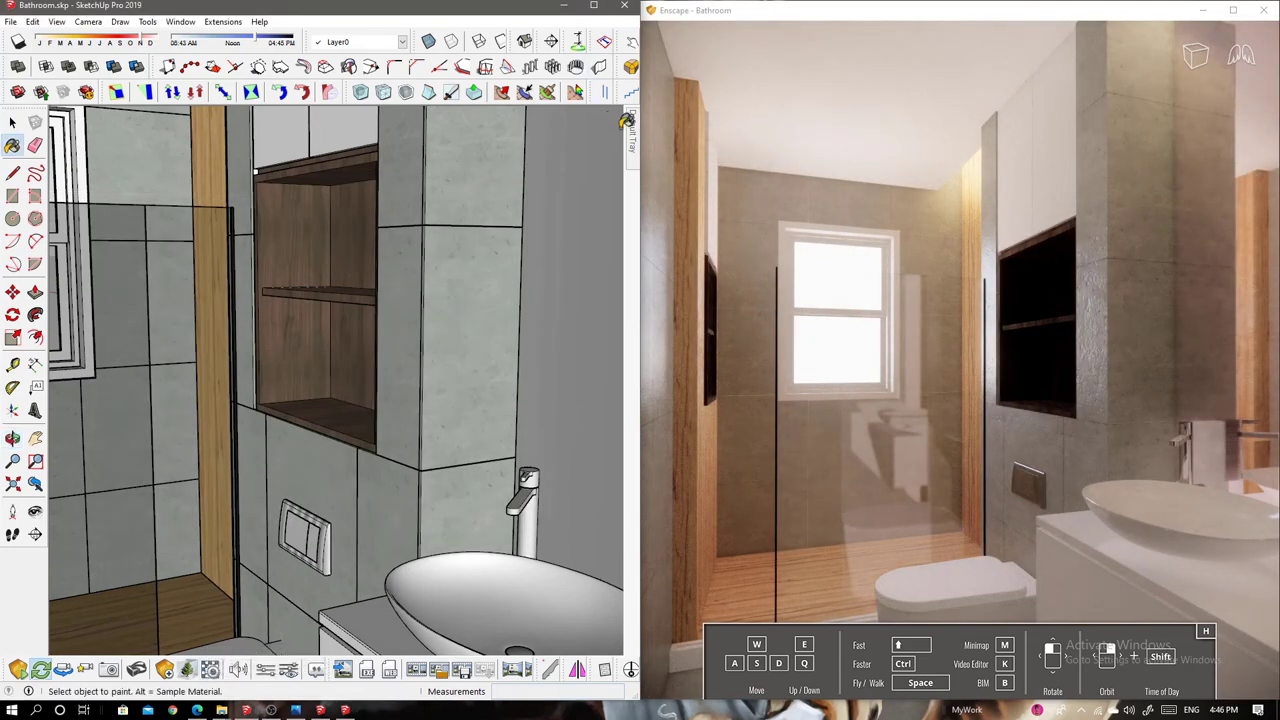
left_click(562, 412)
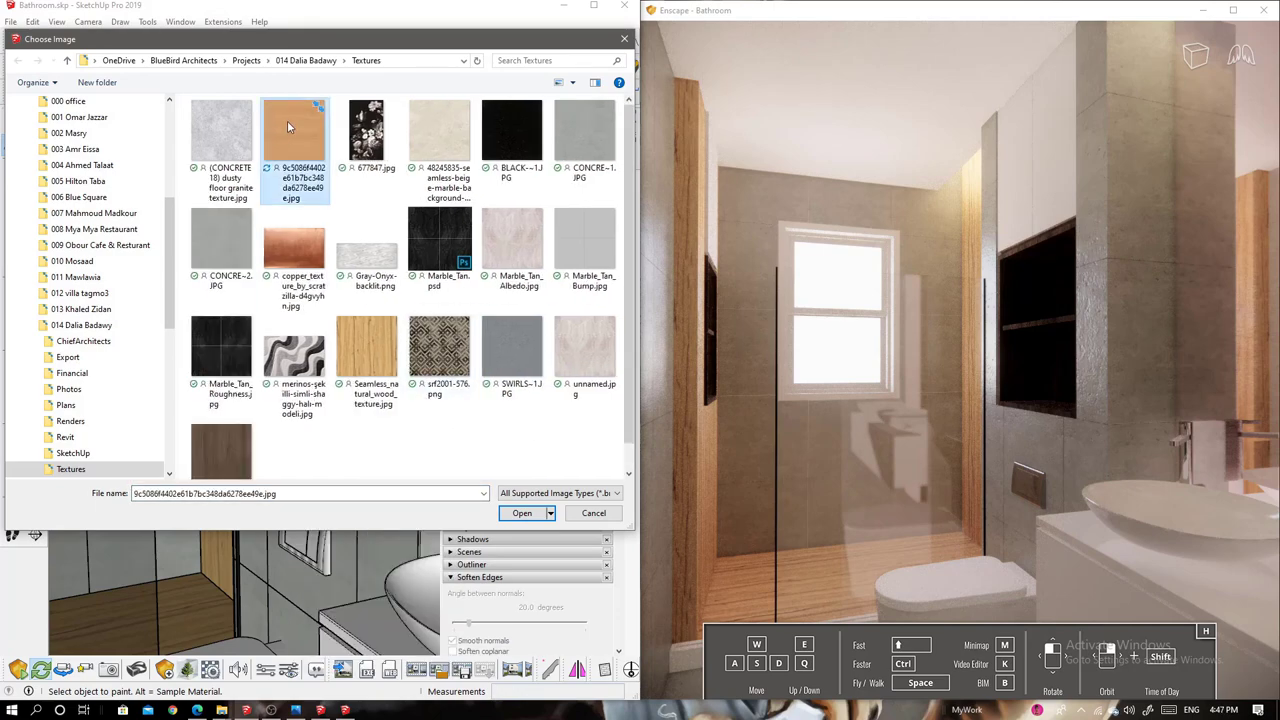
Apply the light wood texture image to the shelf niche material
double_click(296, 140)
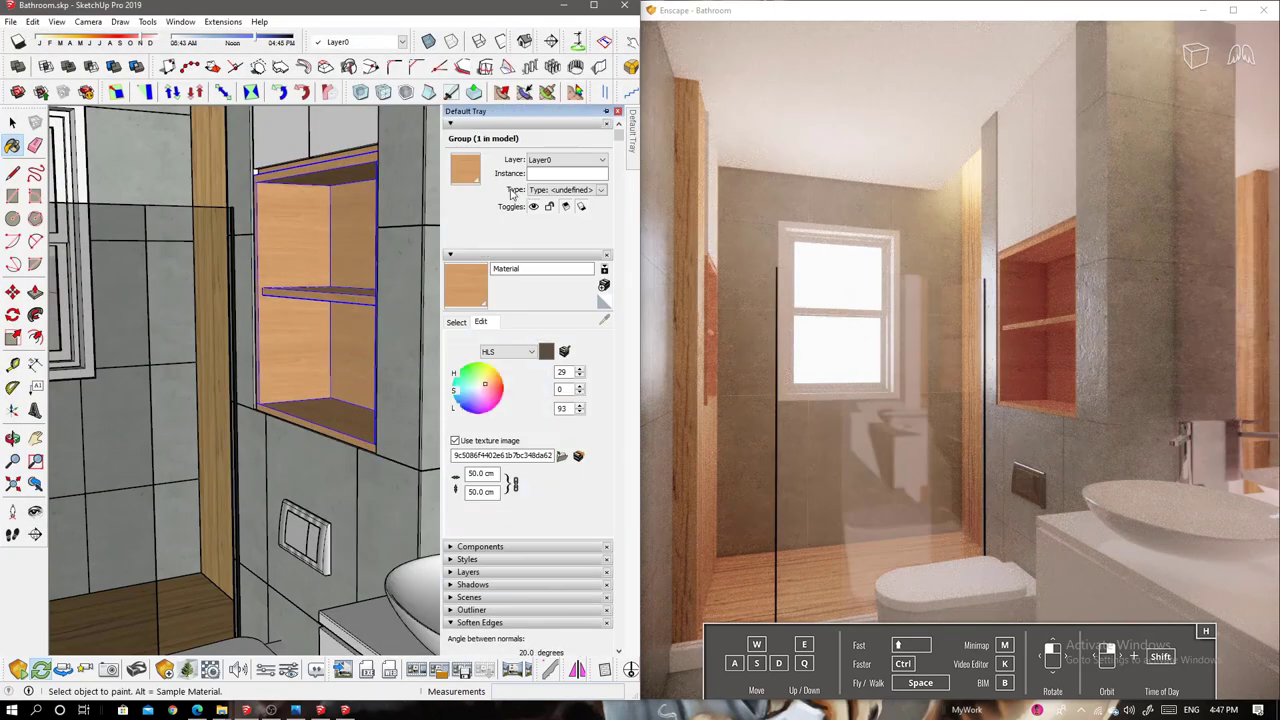
mouse_move(350, 280)
middle_mouse_down()
mouse_move(270, 224)
mouse_move(426, 351)
middle_mouse_up()
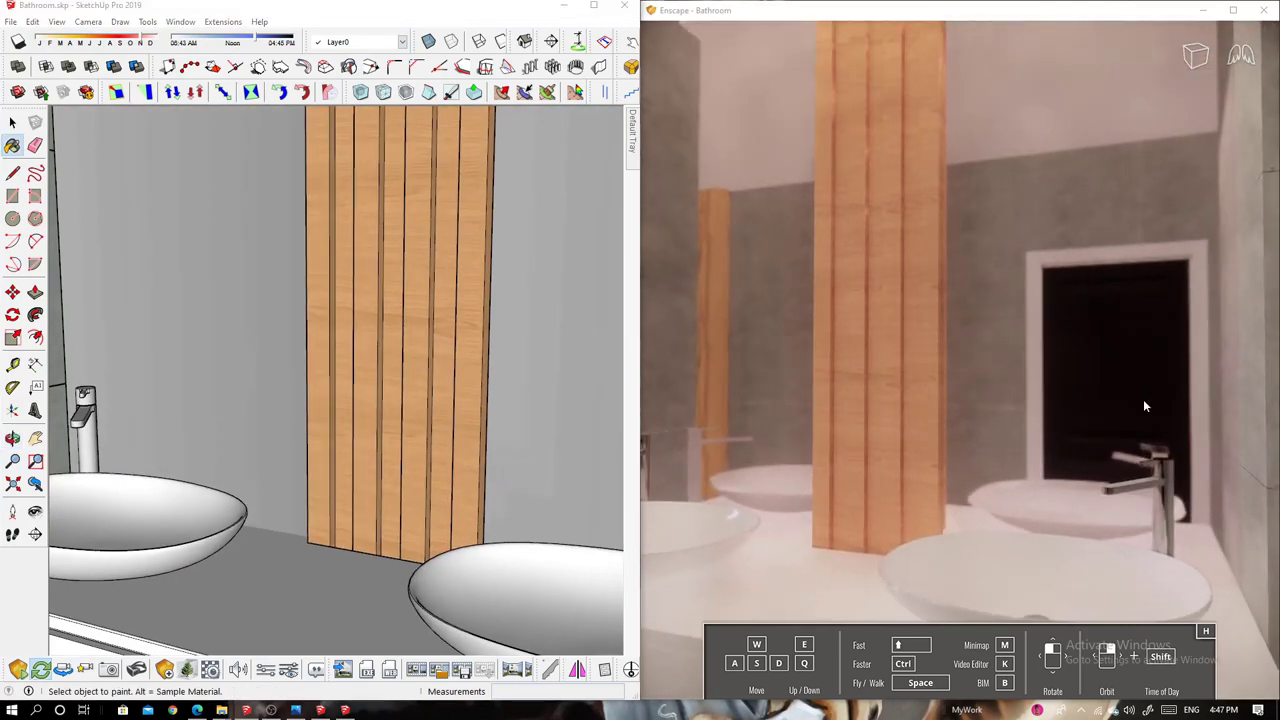
key("space")
scroll(424, 345, "up", 3)
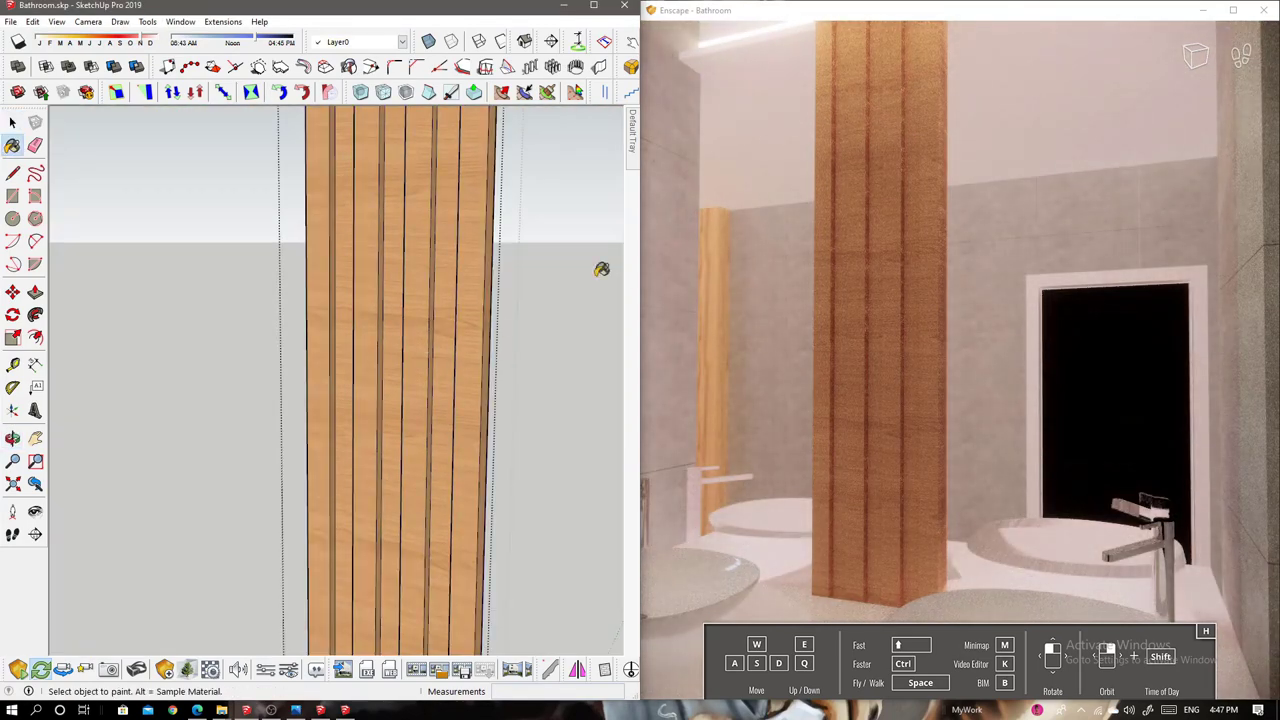
Create a new material from the dark wood image wood-364693_1280.jpg for the slatted panel
left_click(604, 286)
type("Wood Dark")
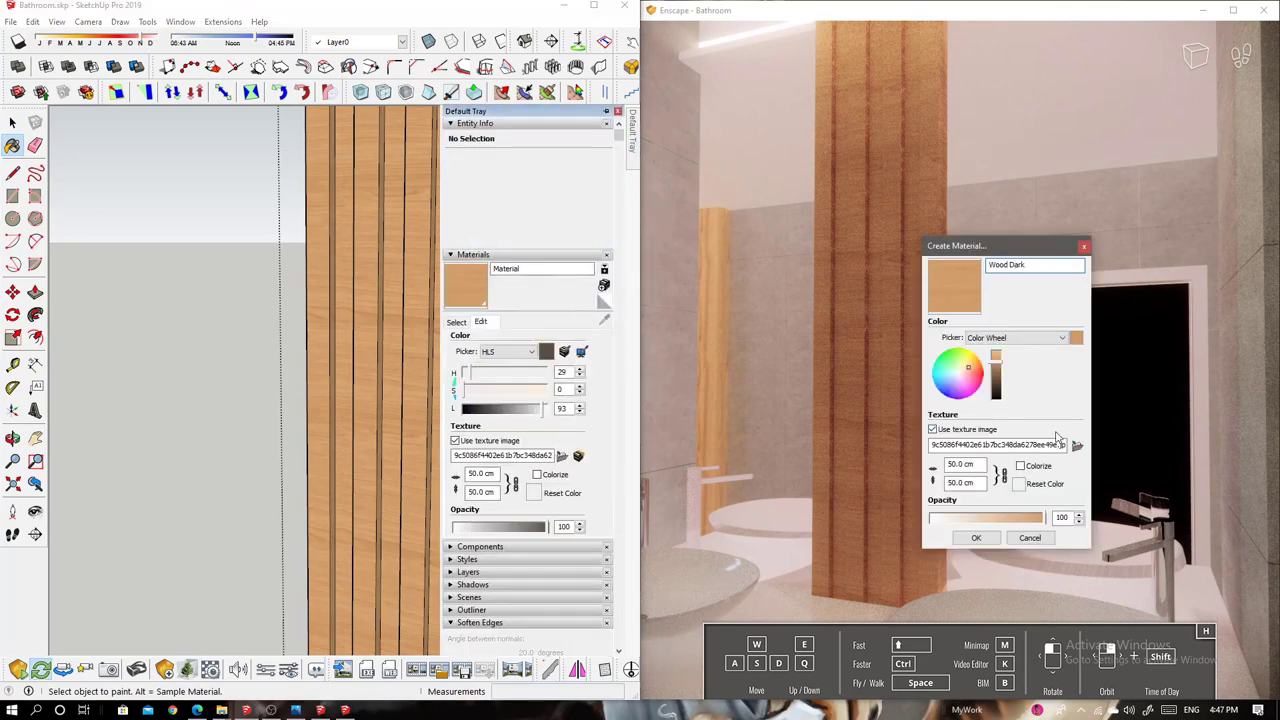
left_click(1077, 445)
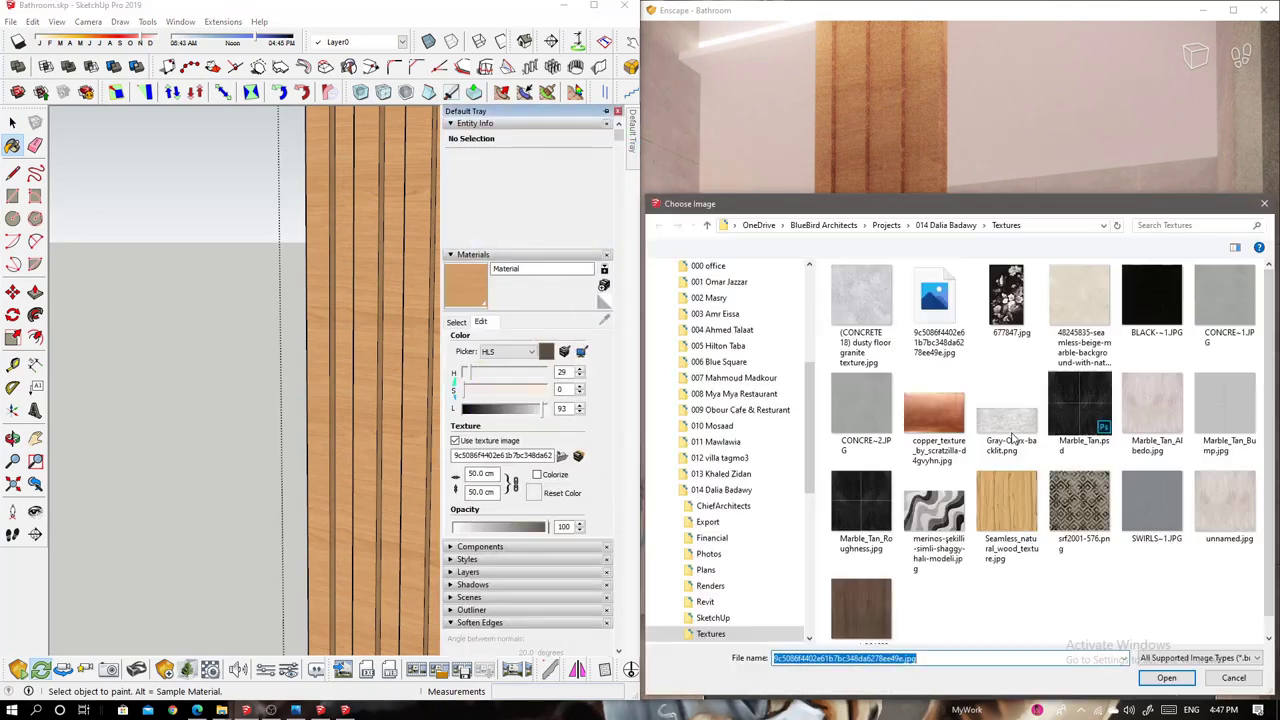
double_click(862, 613)
key("space")
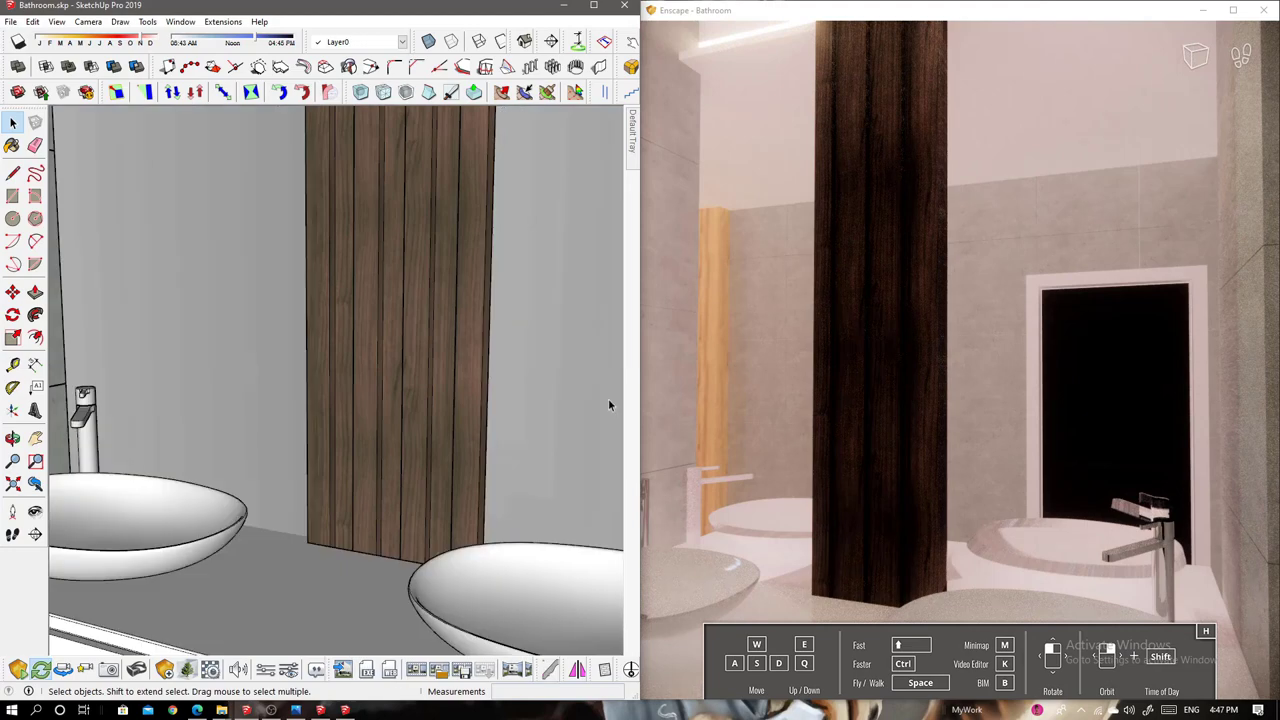
mouse_move(392, 338)
middle_mouse_down()
mouse_move(349, 371)
mouse_move(184, 364)
mouse_move(239, 341)
middle_mouse_up()
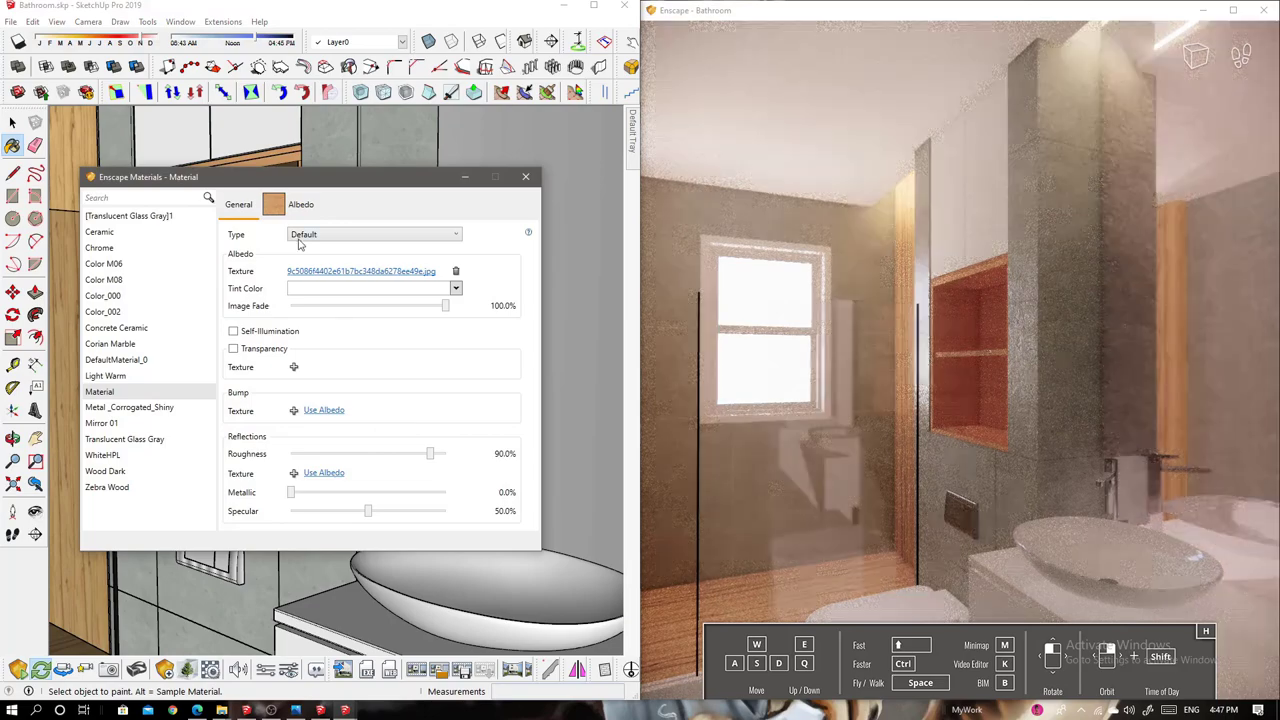
Lower the shelf wood brightness to 94% and use its image for reflection roughness
left_click(301, 204)
left_click_drag(459, 450, 448, 452)
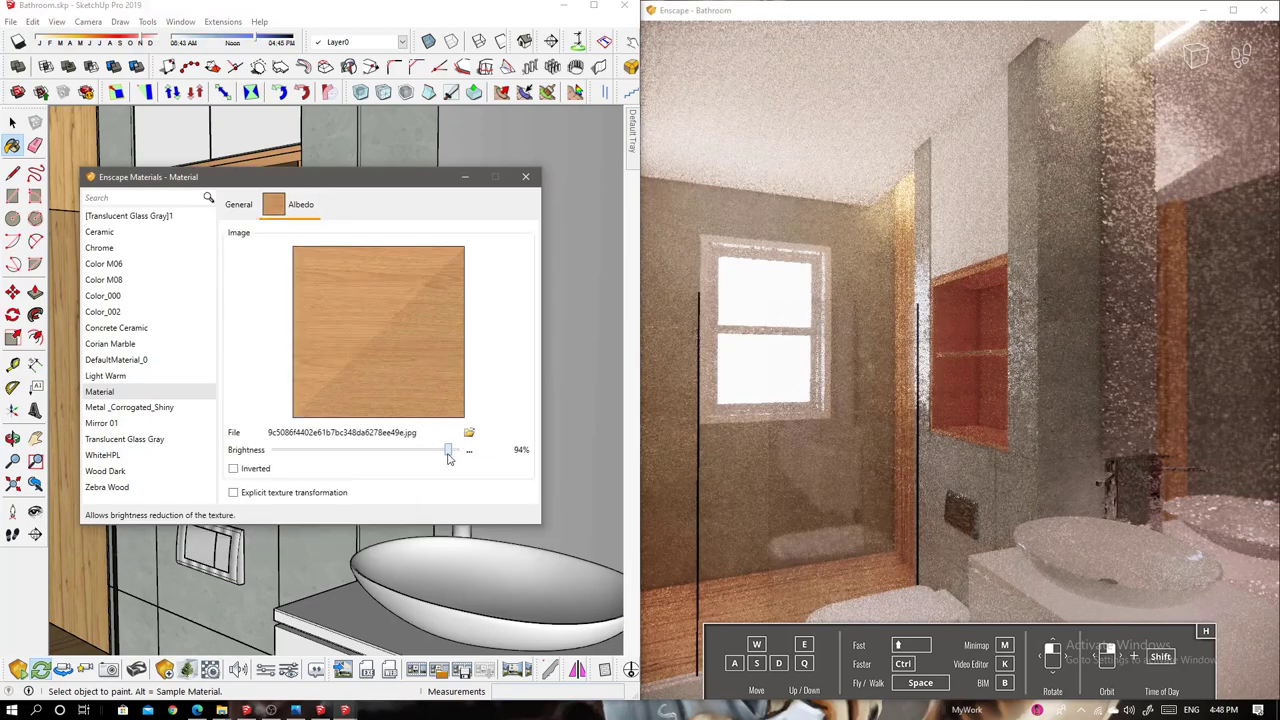
left_click(232, 207)
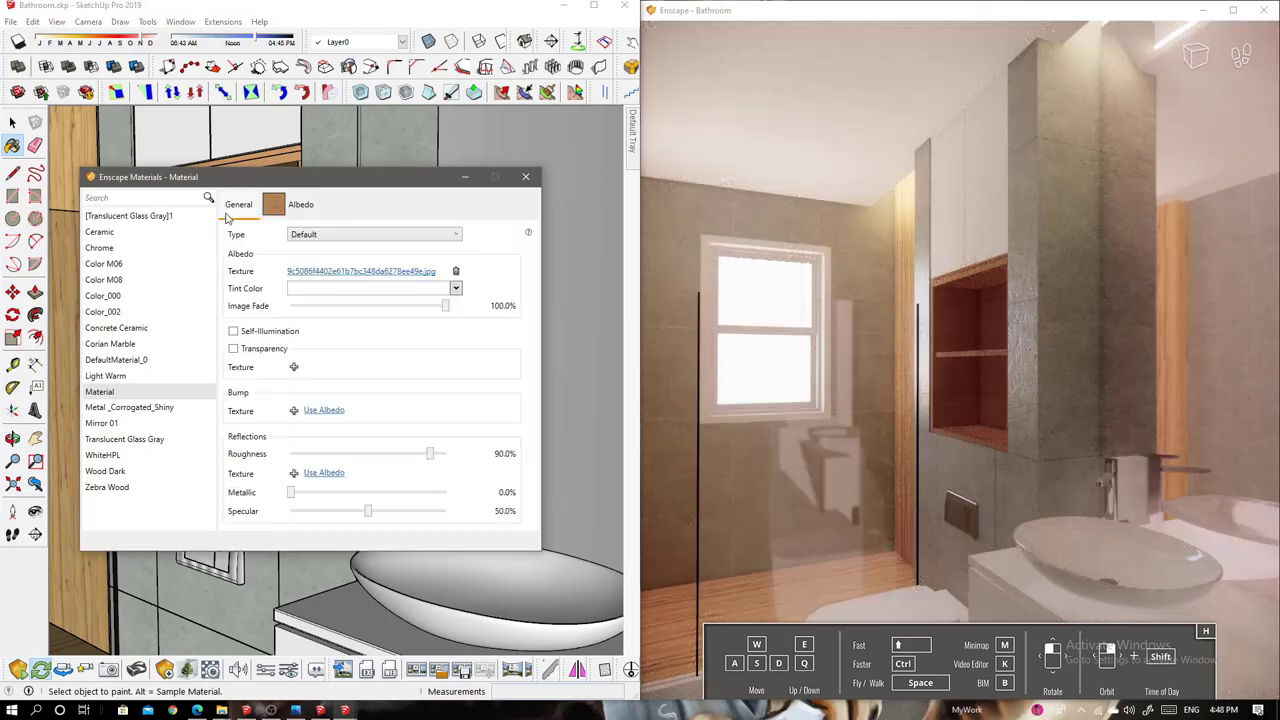
left_click(329, 476)
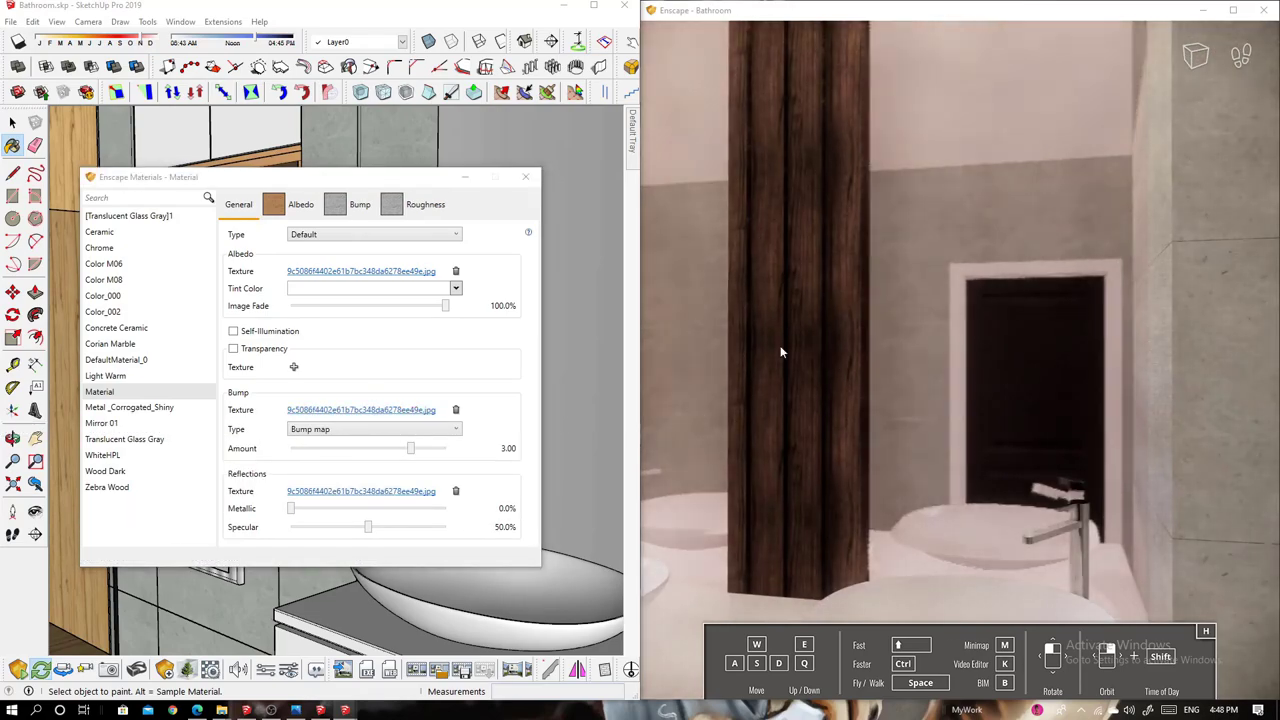
mouse_move(365, 181)
left_mouse_down()
mouse_move(366, 224)
mouse_move(289, 180)
left_mouse_up()
scroll(550, 400, "up", 3)
Use Wood Dark's own image as its bump map at amount 0.68 and roughness texture
left_click(550, 350, "alt")
left_click(302, 408)
left_click(302, 514)
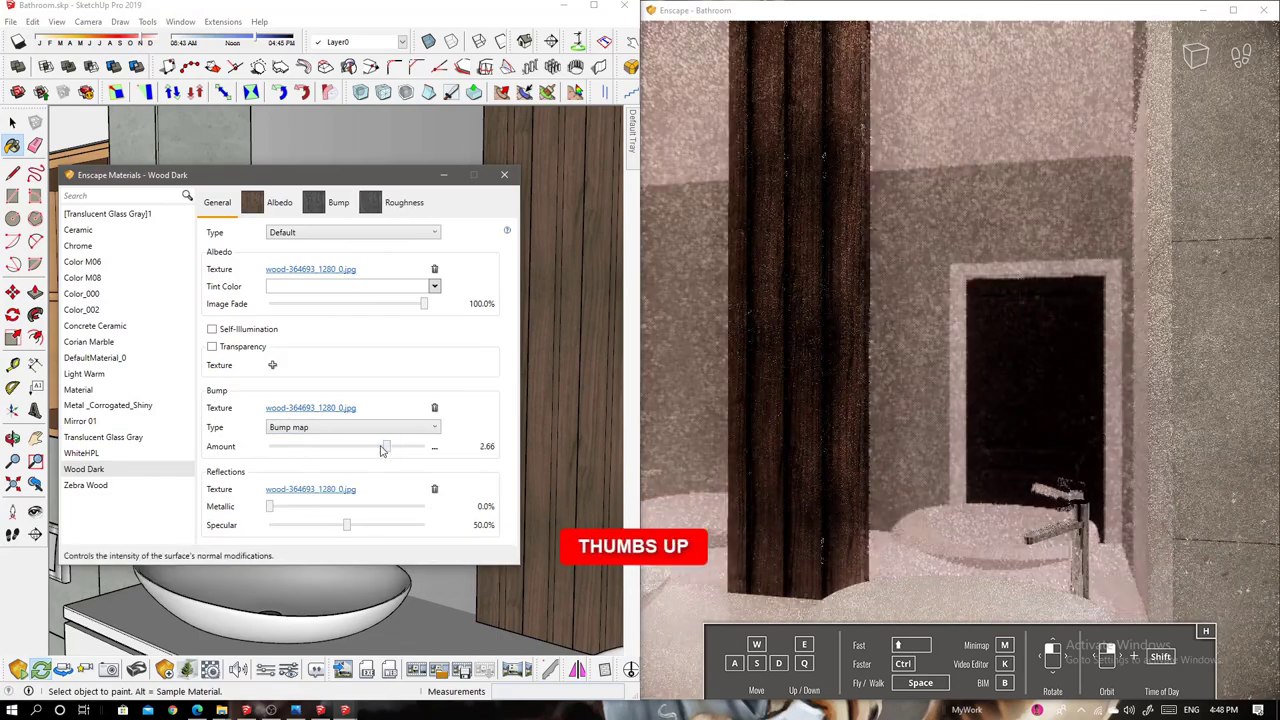
left_click_drag(361, 450, 366, 449)
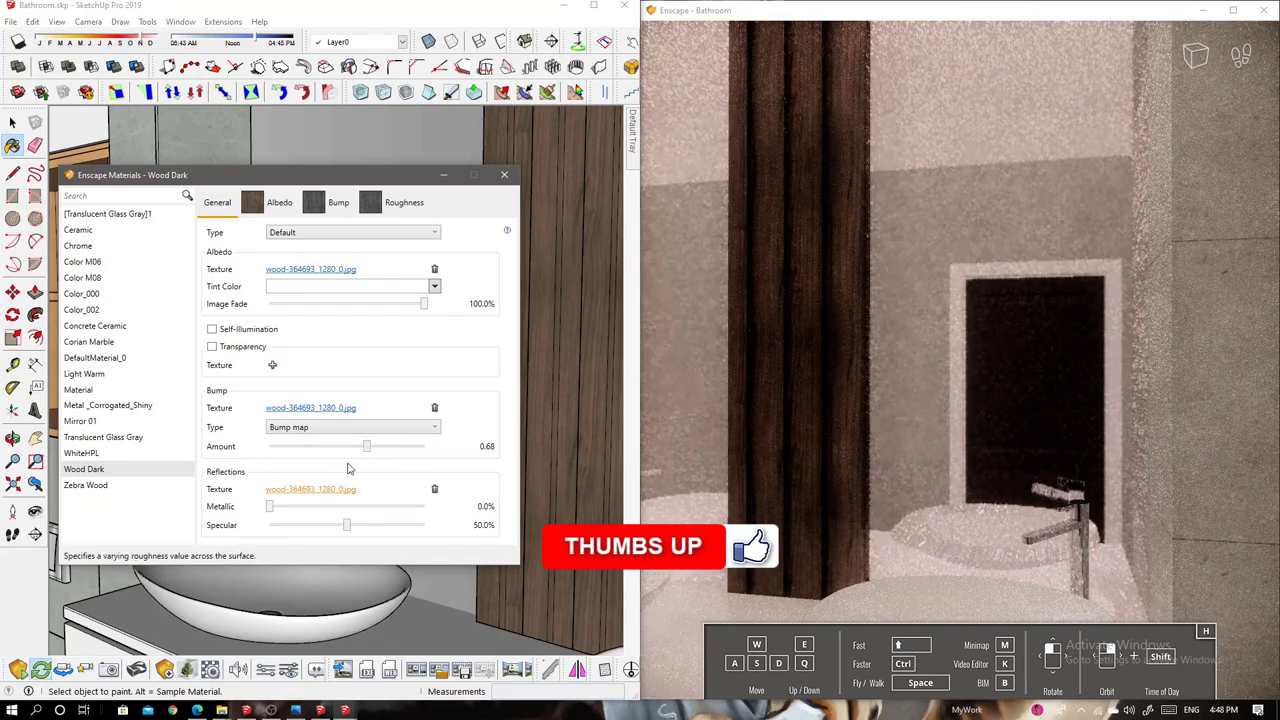
left_click(836, 318)
key("Left")
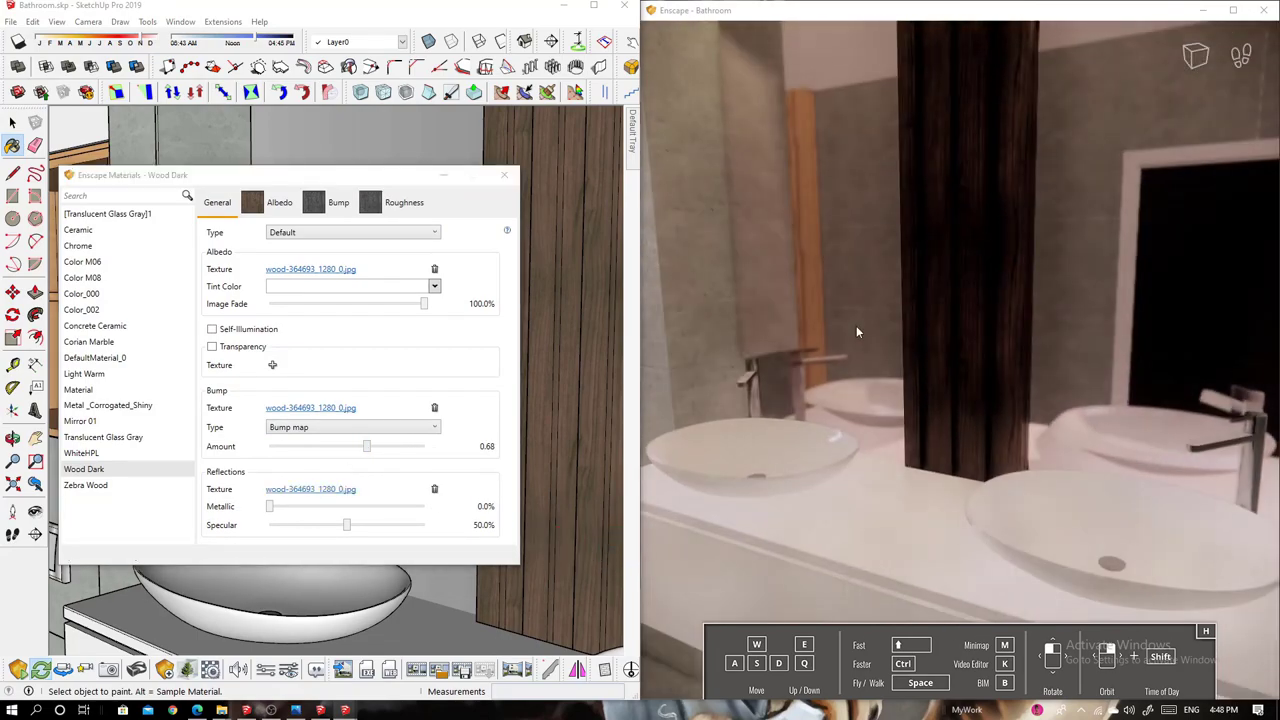
key("Left")
left_click(505, 176)
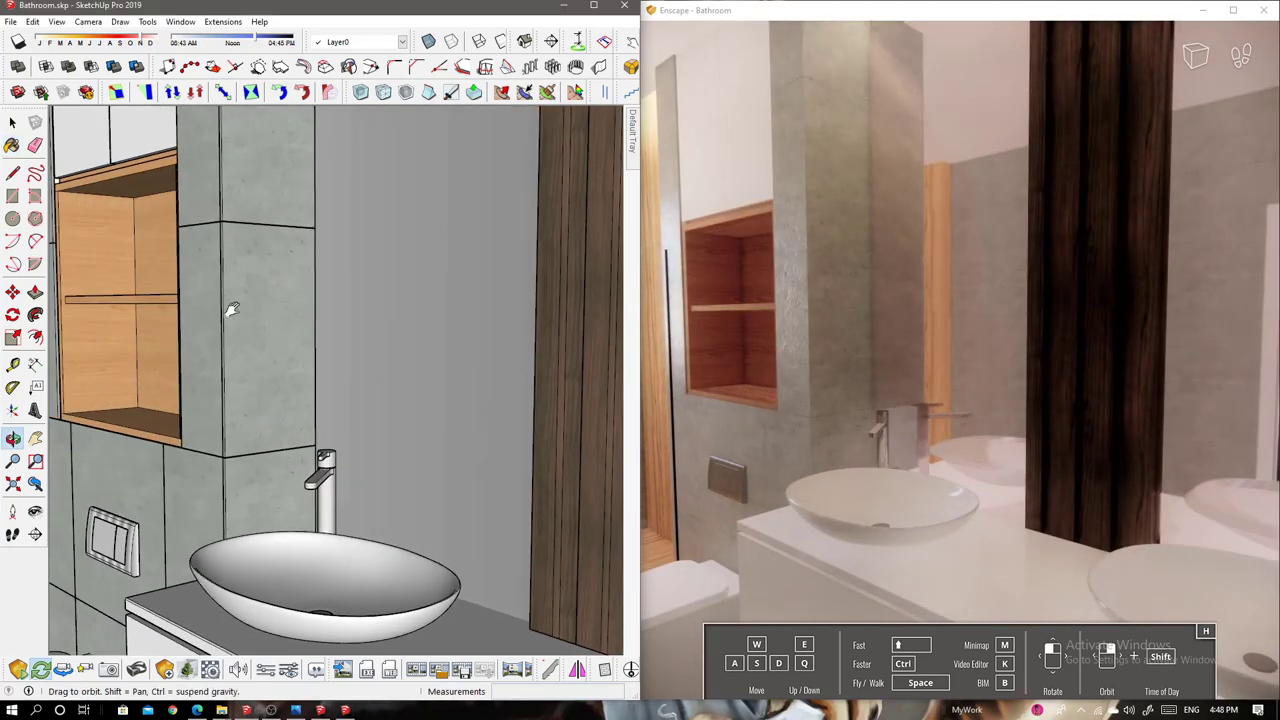
Paint the strip below the shower with corrugated metal
left_click_drag(465, 330, 465, 276)
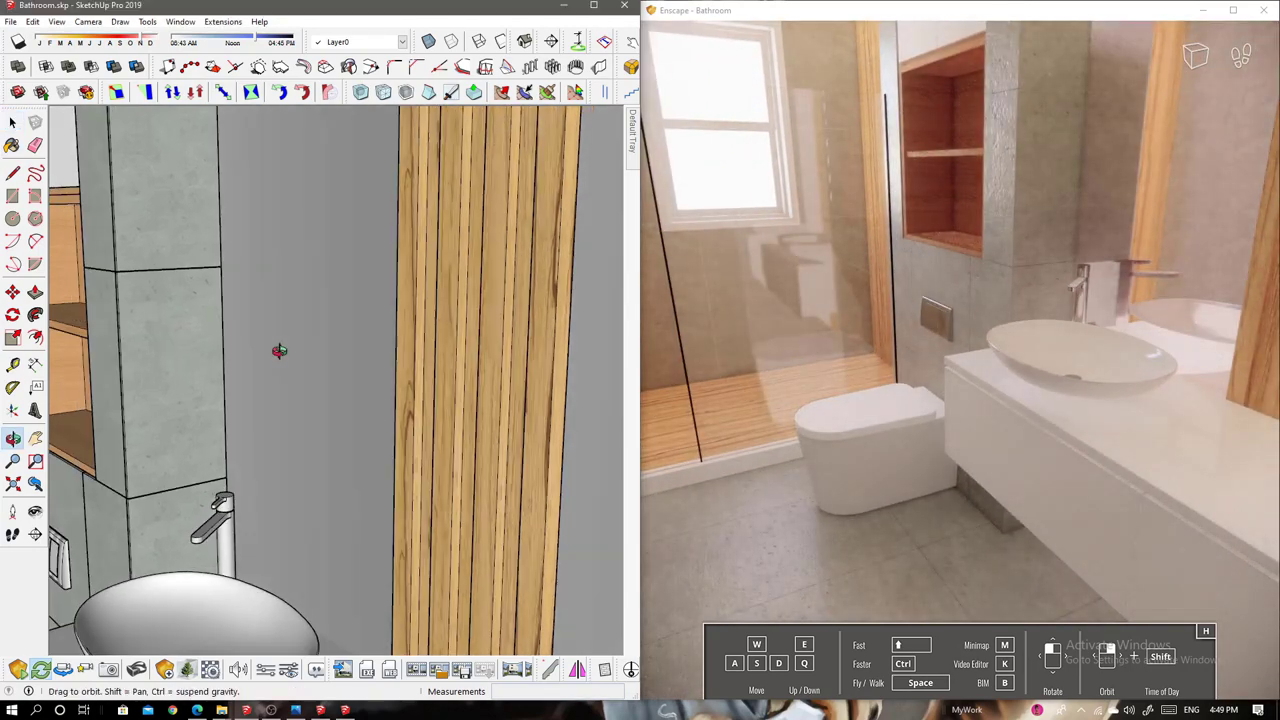
middle_click_drag(271, 343, 422, 368)
key("b")
mouse_move(389, 290)
middle_mouse_down()
mouse_move(214, 457)
mouse_move(266, 471)
middle_mouse_up()
left_click(290, 497)
scroll(338, 519, "down", 3)
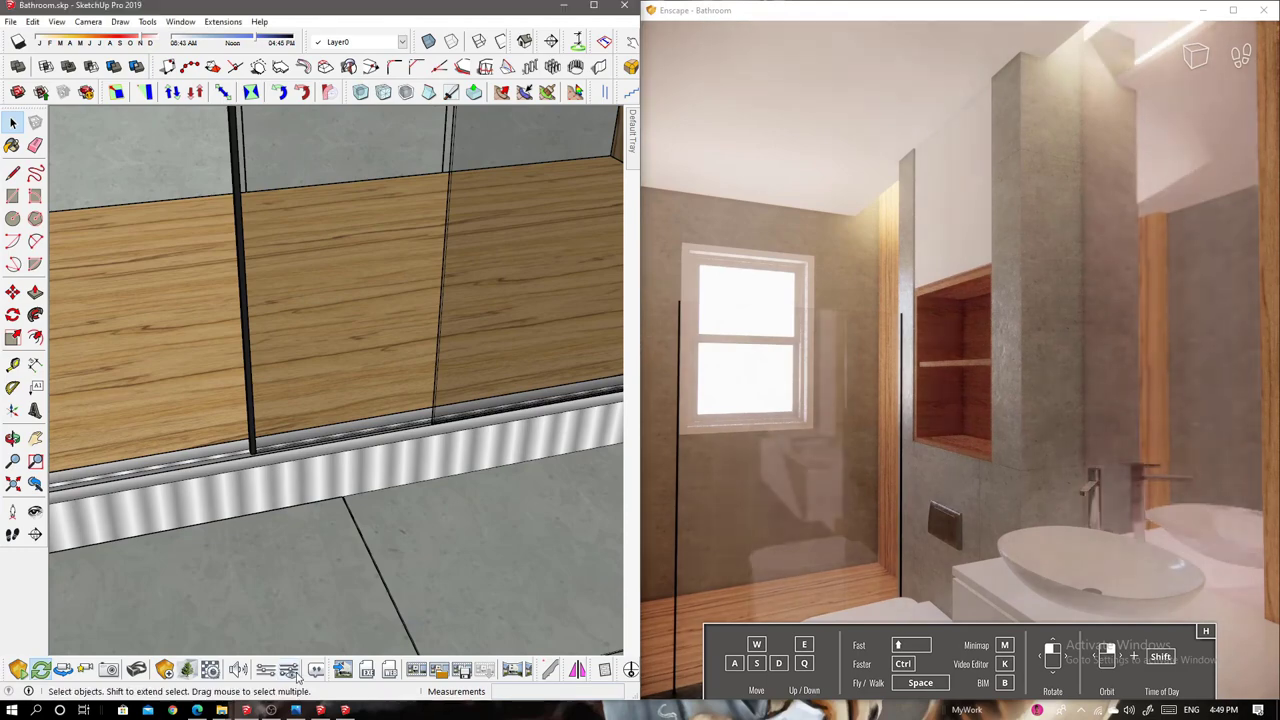
Turn off Enscape Auto Exposure and set exposure to 58%
left_click(292, 672)
left_click(142, 270)
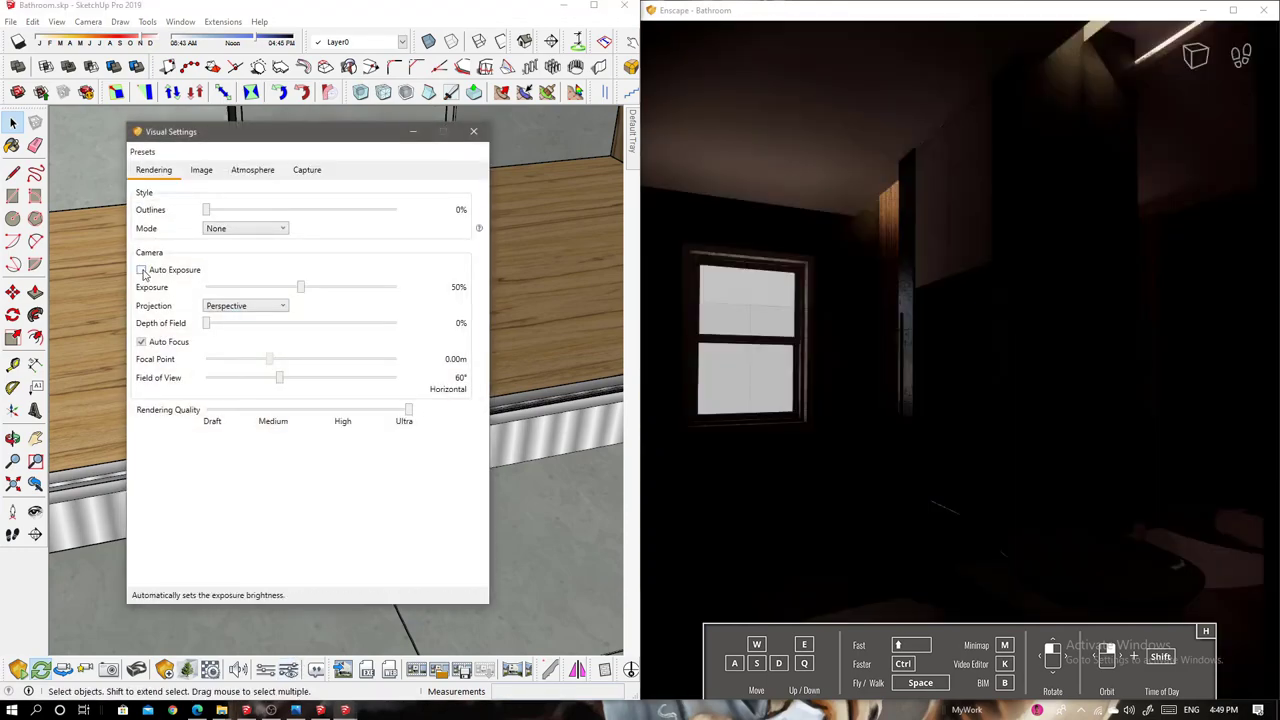
left_click_drag(303, 290, 321, 287)
left_click(474, 132)
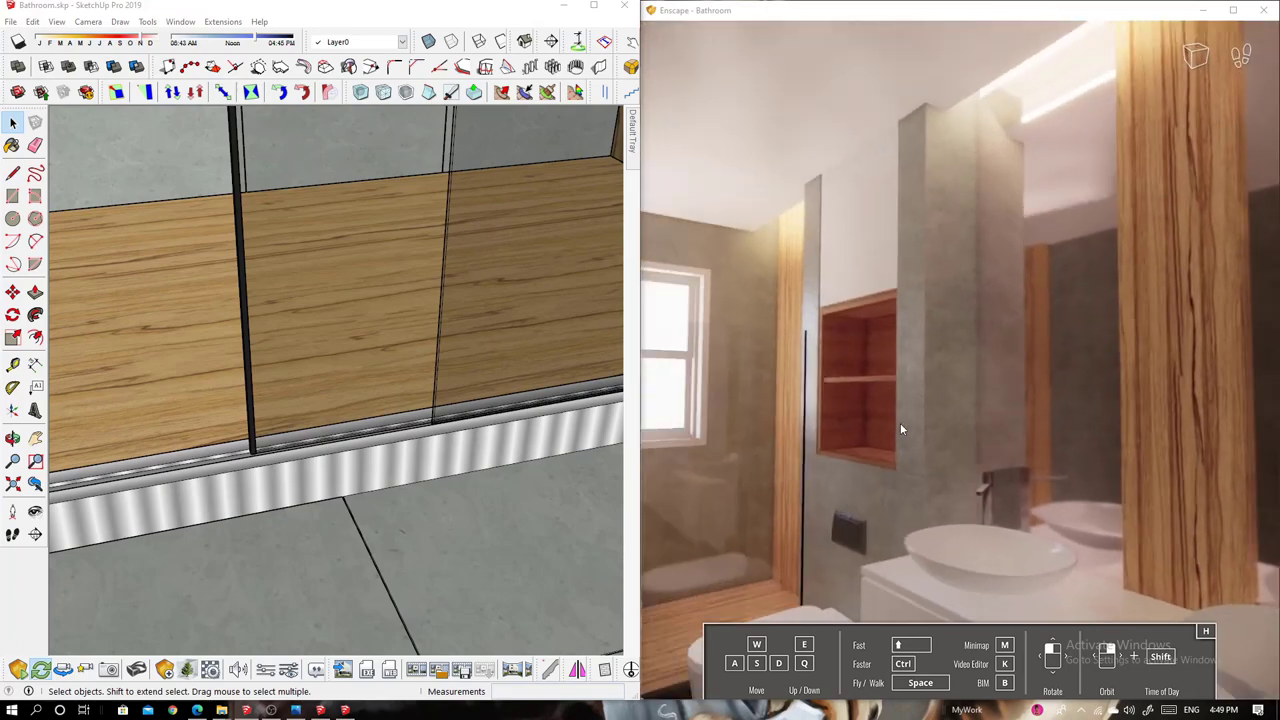
Lower Light Warm's luminance to 3047 cd/m² to dim the cove glow
mouse_move(330, 360)
middle_mouse_down()
mouse_move(354, 343)
mouse_move(524, 322)
mouse_move(457, 600)
mouse_move(456, 110)
mouse_move(291, 371)
mouse_move(328, 432)
middle_mouse_up()
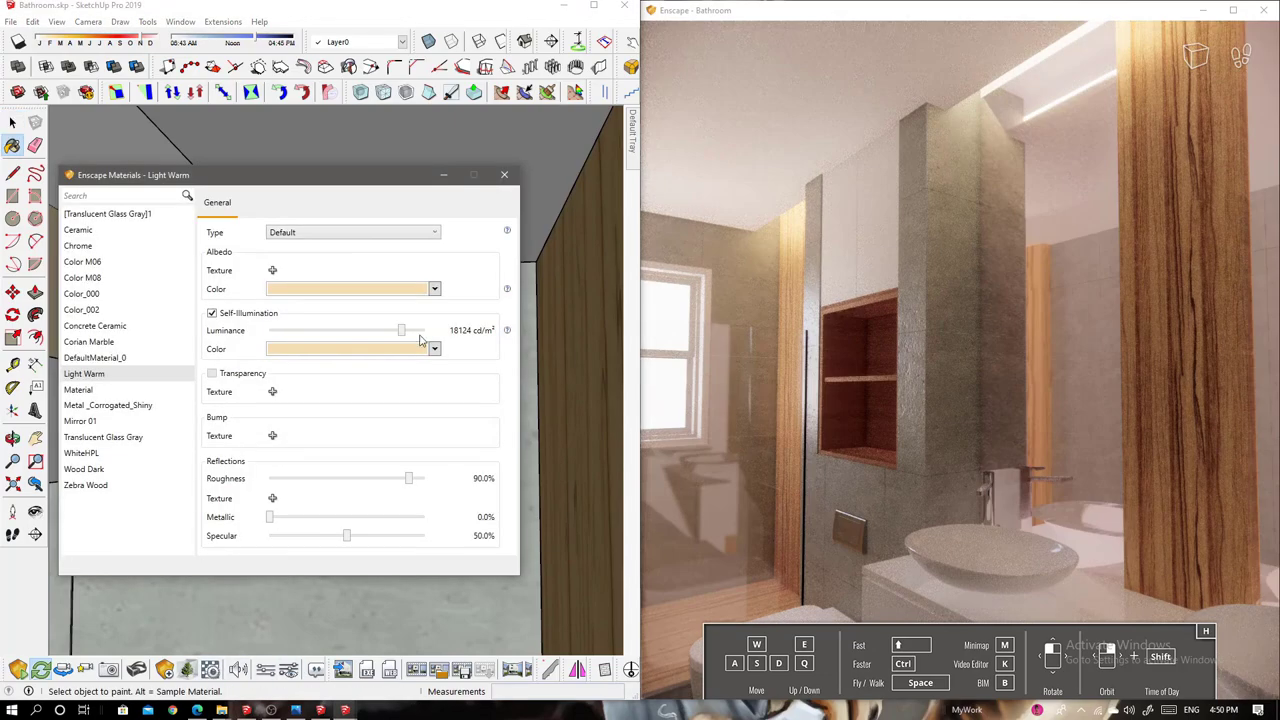
left_click_drag(423, 334, 397, 335)
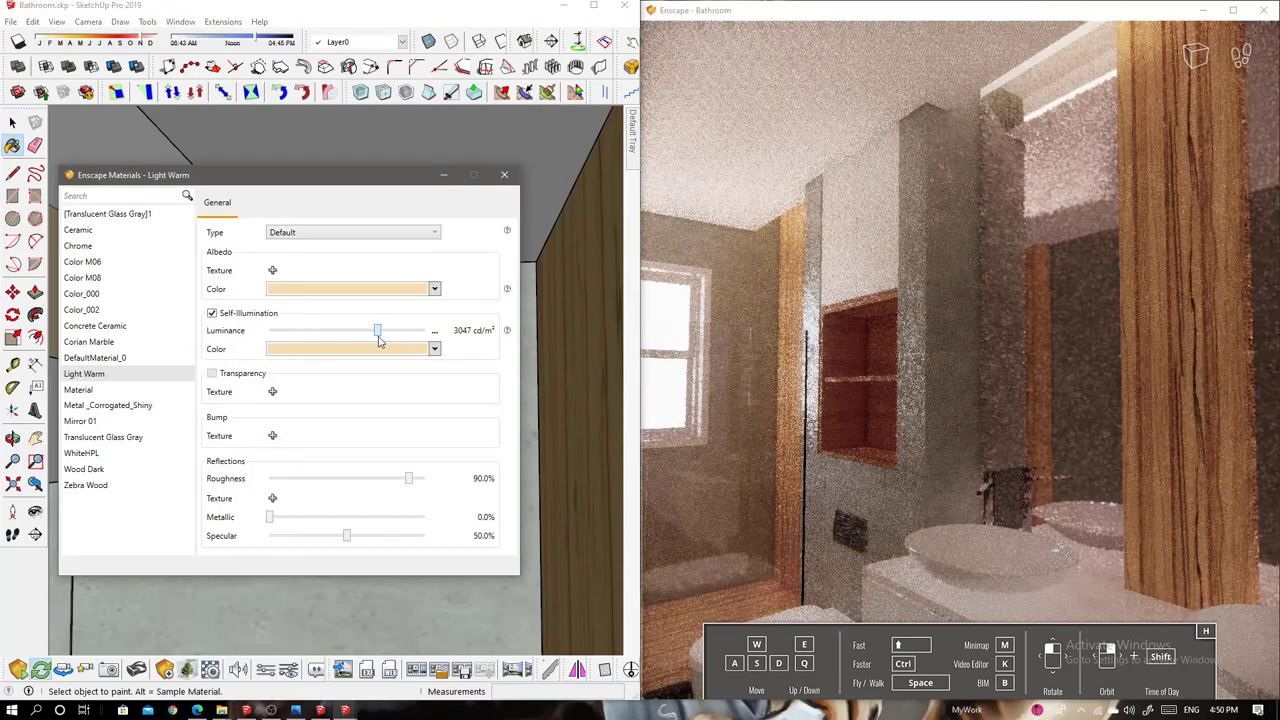
left_click(721, 350)
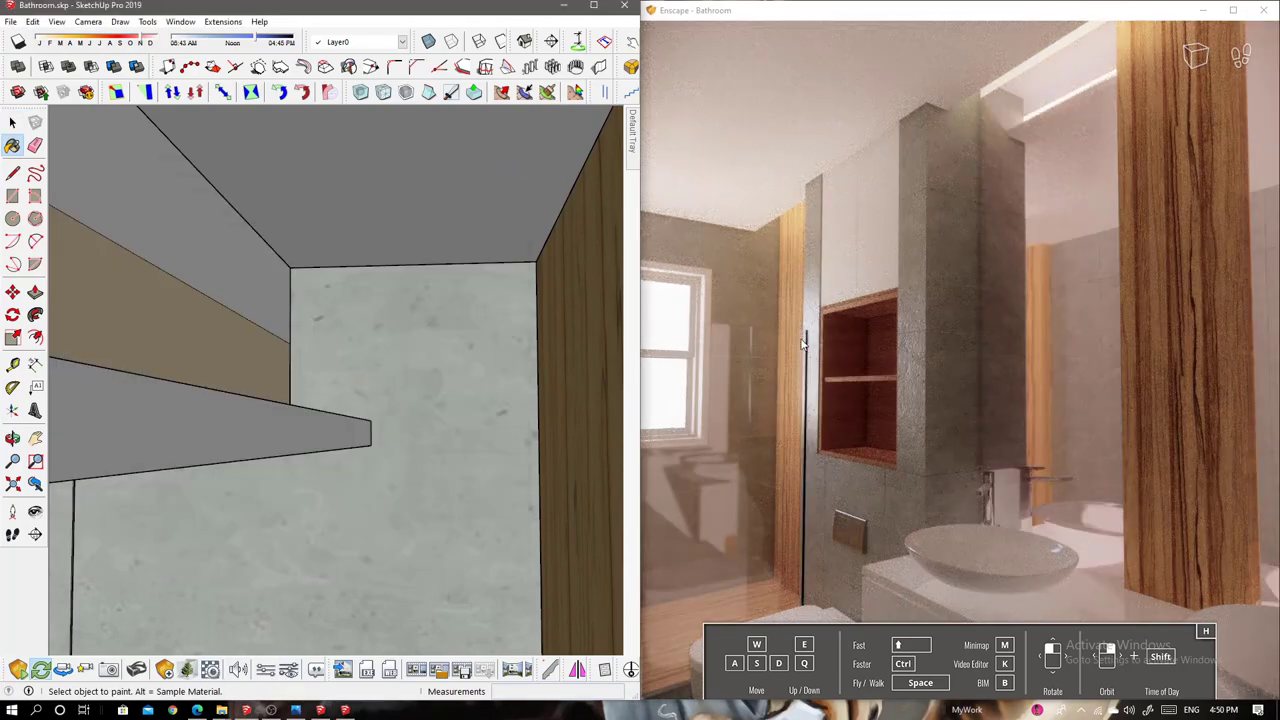
left_click_drag(805, 345, 760, 345)
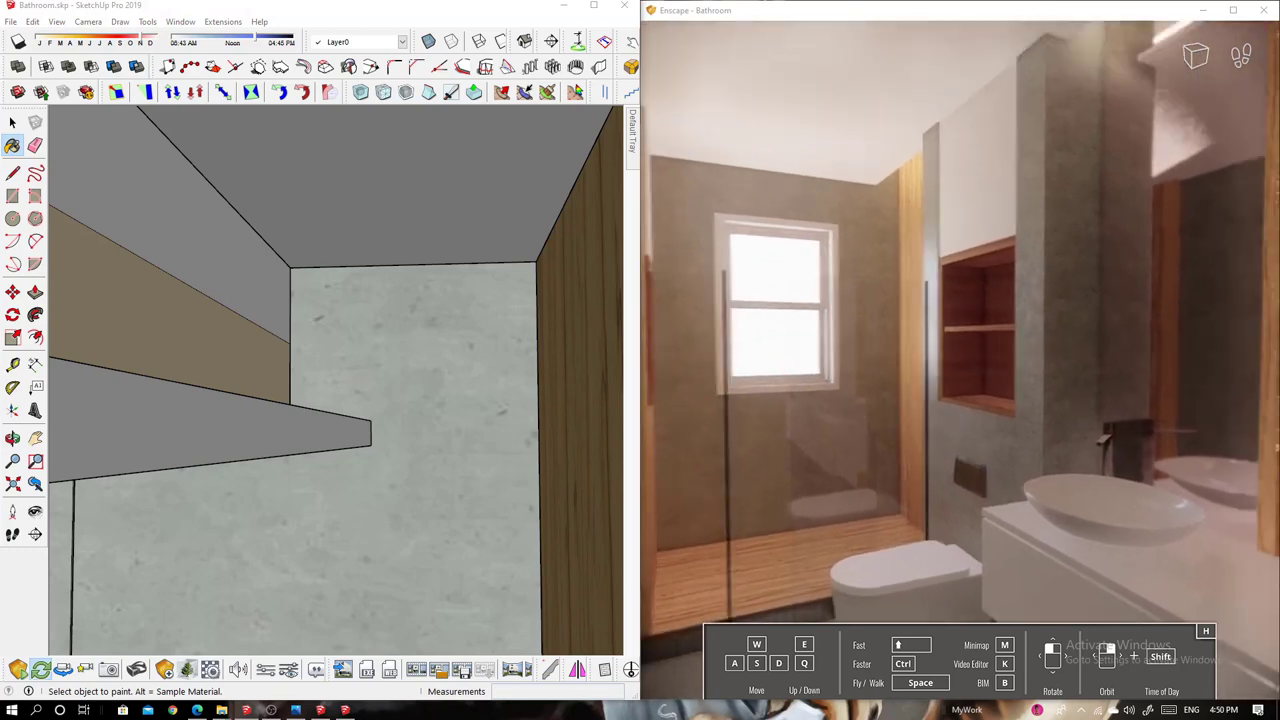
key("s")
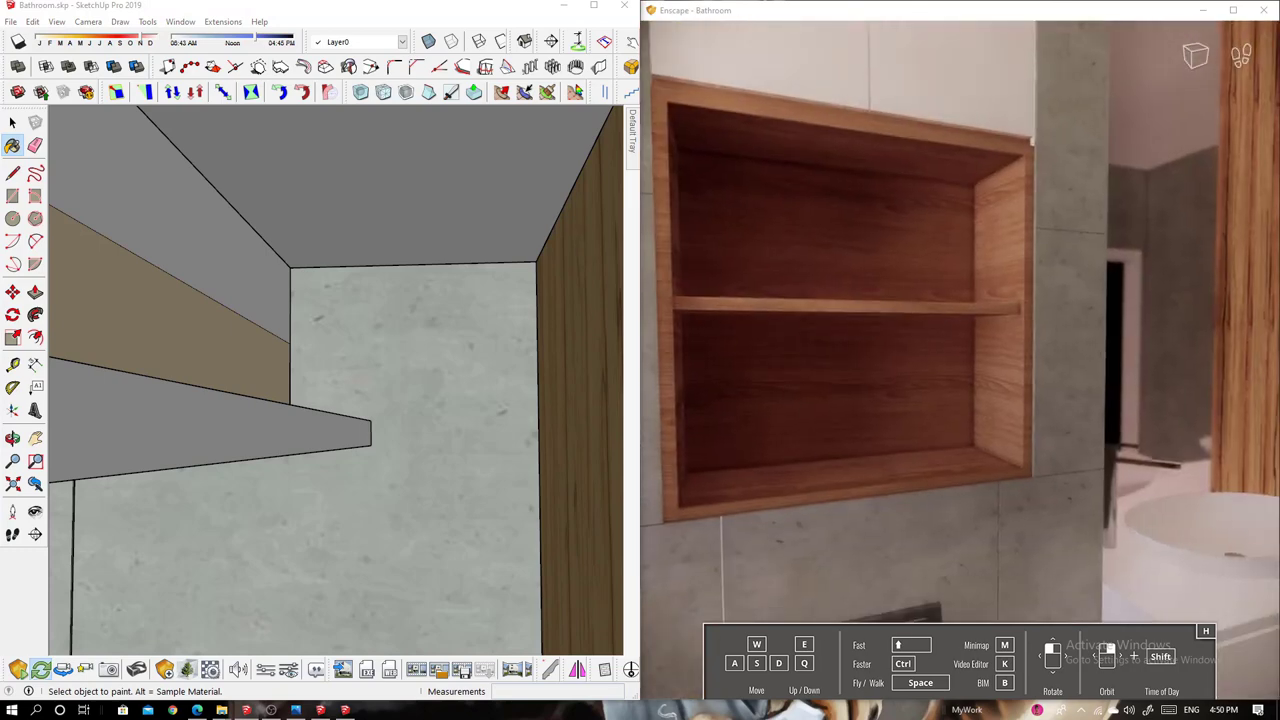
middle_click_drag(367, 404, 560, 340)
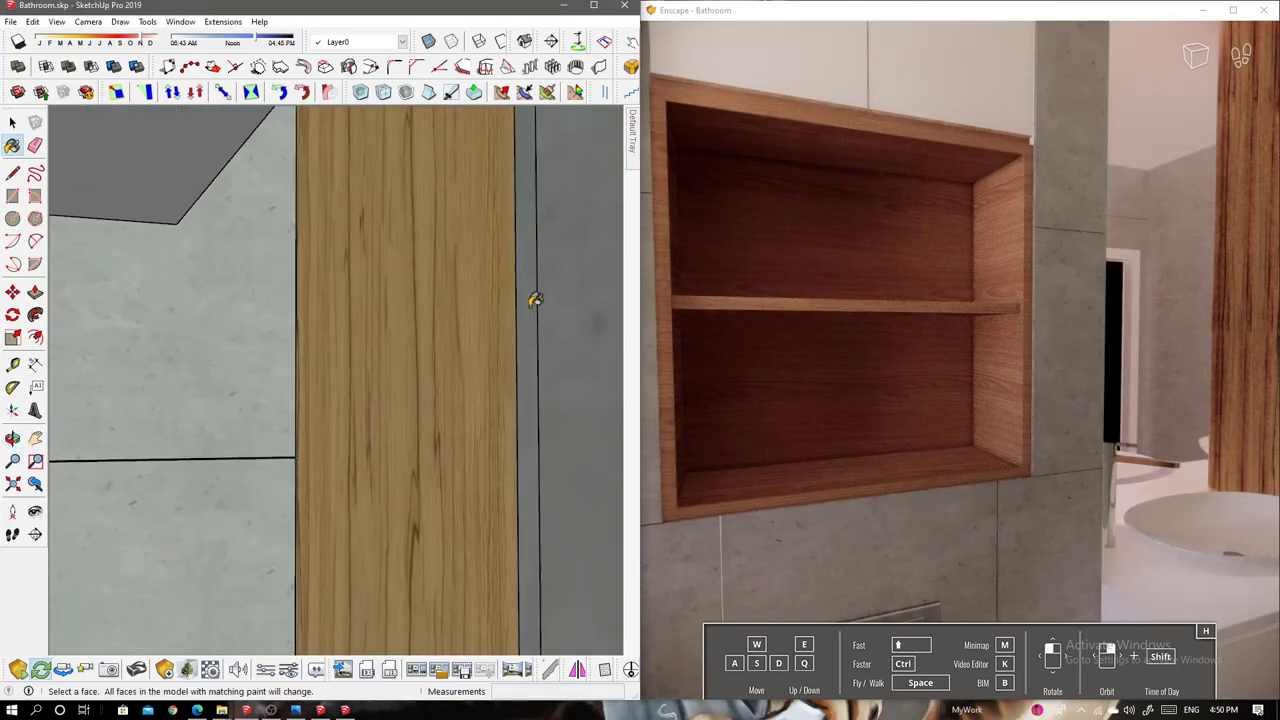
Reposition the wood texture on the cabinet's left inner face via Texture > Position
middle_click_drag(298, 533, 406, 358)
key("space")
left_click(406, 358)
right_click(406, 358)
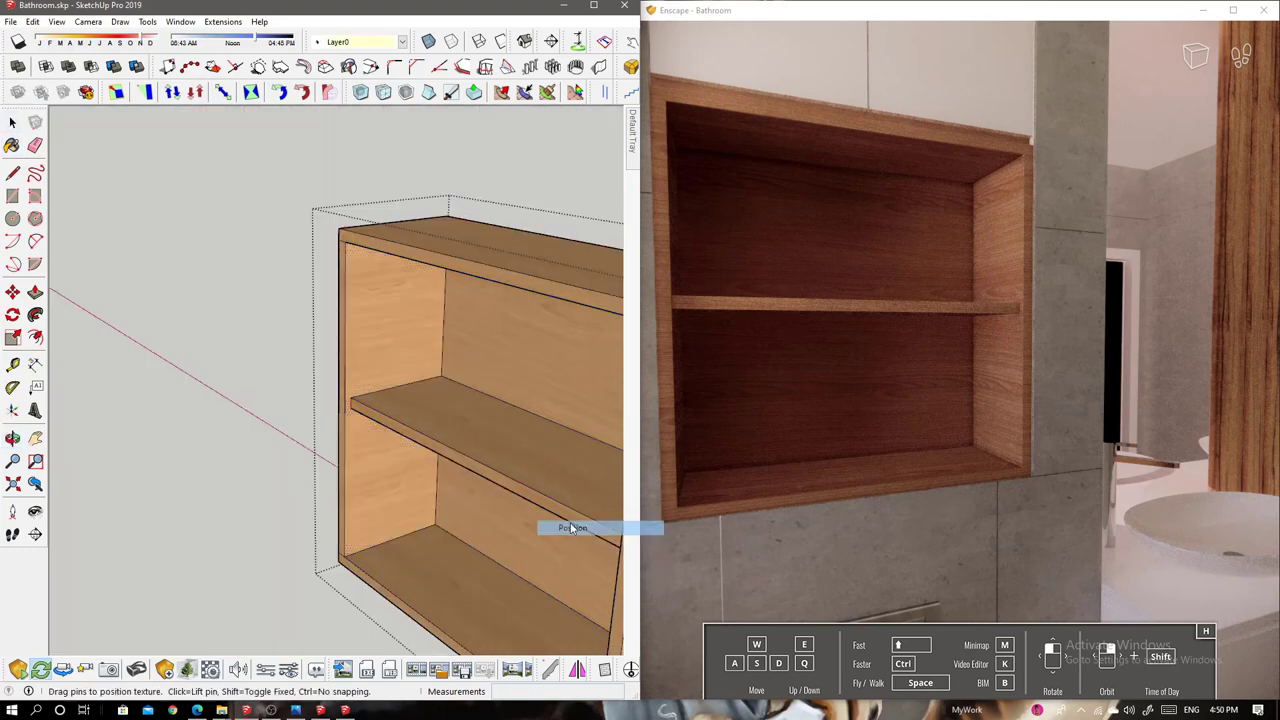
left_click(575, 526)
left_click_drag(282, 146, 251, 126)
left_click(266, 123)
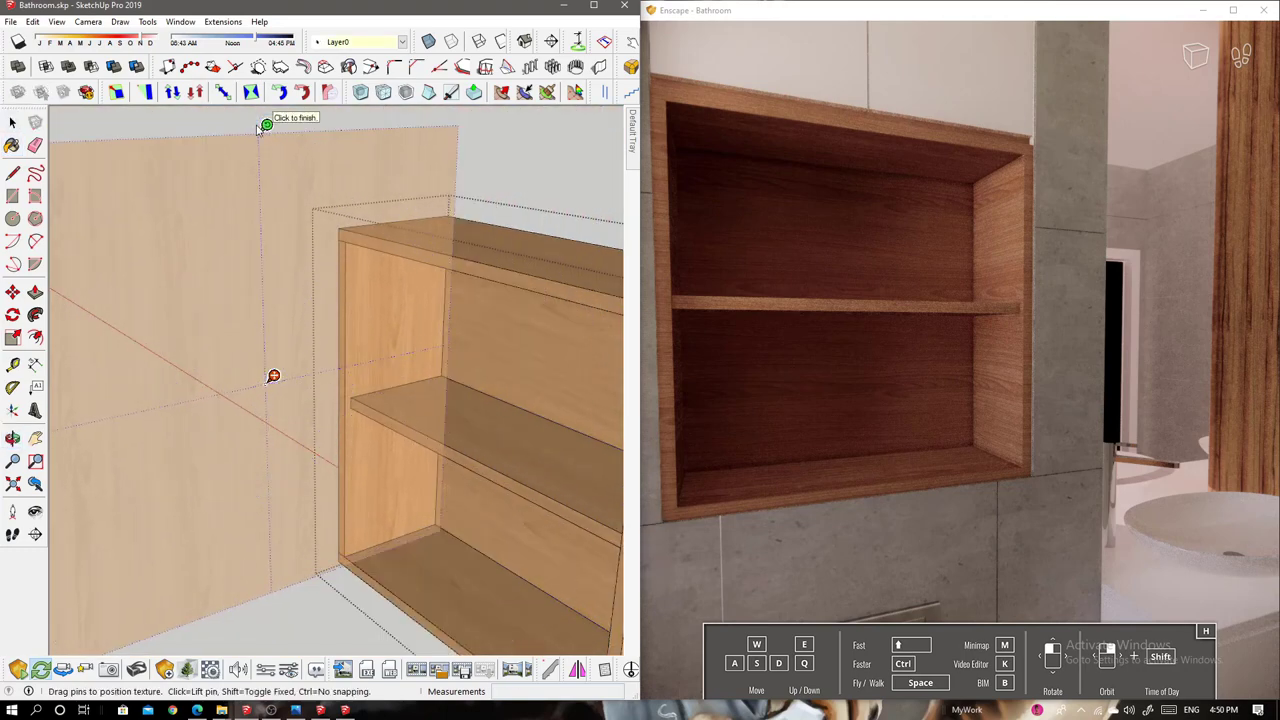
scroll(341, 272, "up", 3)
Repaint the wood material onto the cabinet from inside its group
key("b")
scroll(329, 350, "down", 3)
scroll(363, 354, "down", 3)
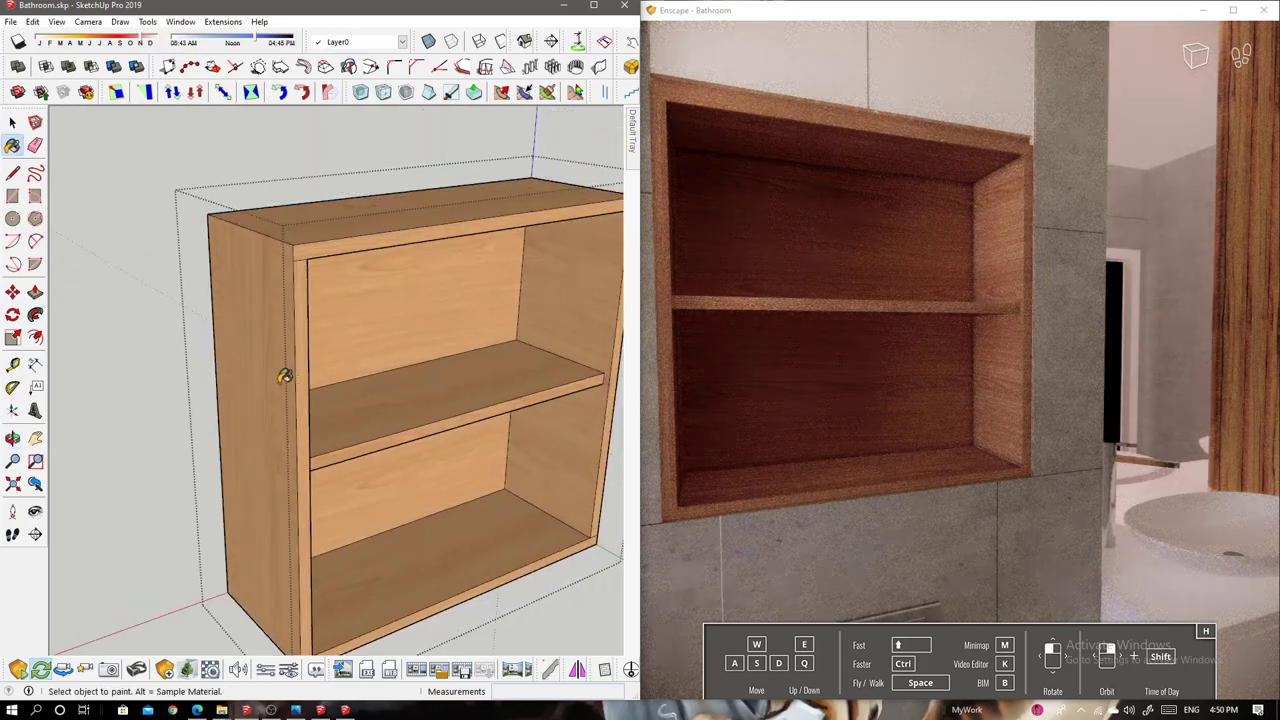
mouse_move(280, 374)
middle_mouse_down()
mouse_move(477, 354)
mouse_move(270, 363)
mouse_move(423, 349)
middle_mouse_up()
scroll(423, 349, "up", 3)
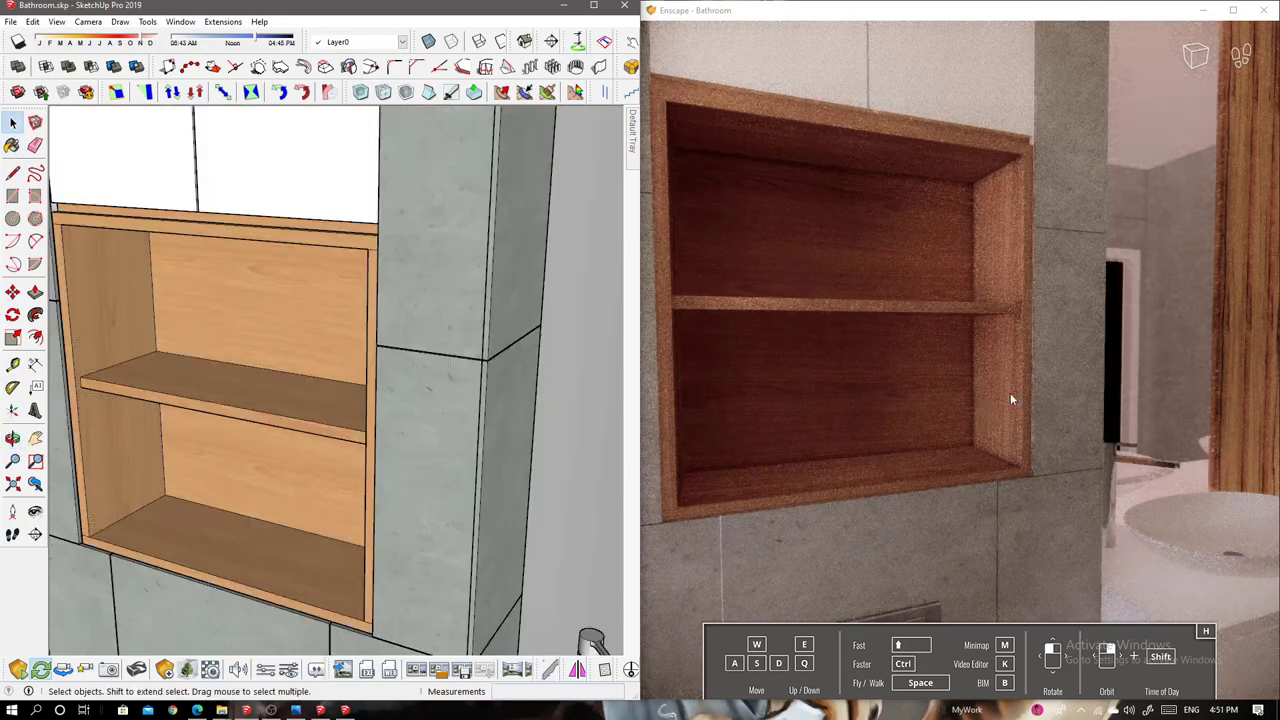
scroll(229, 429, "up", 3)
scroll(67, 390, "up", 3)
scroll(67, 390, "down", 5)
double_click(325, 312)
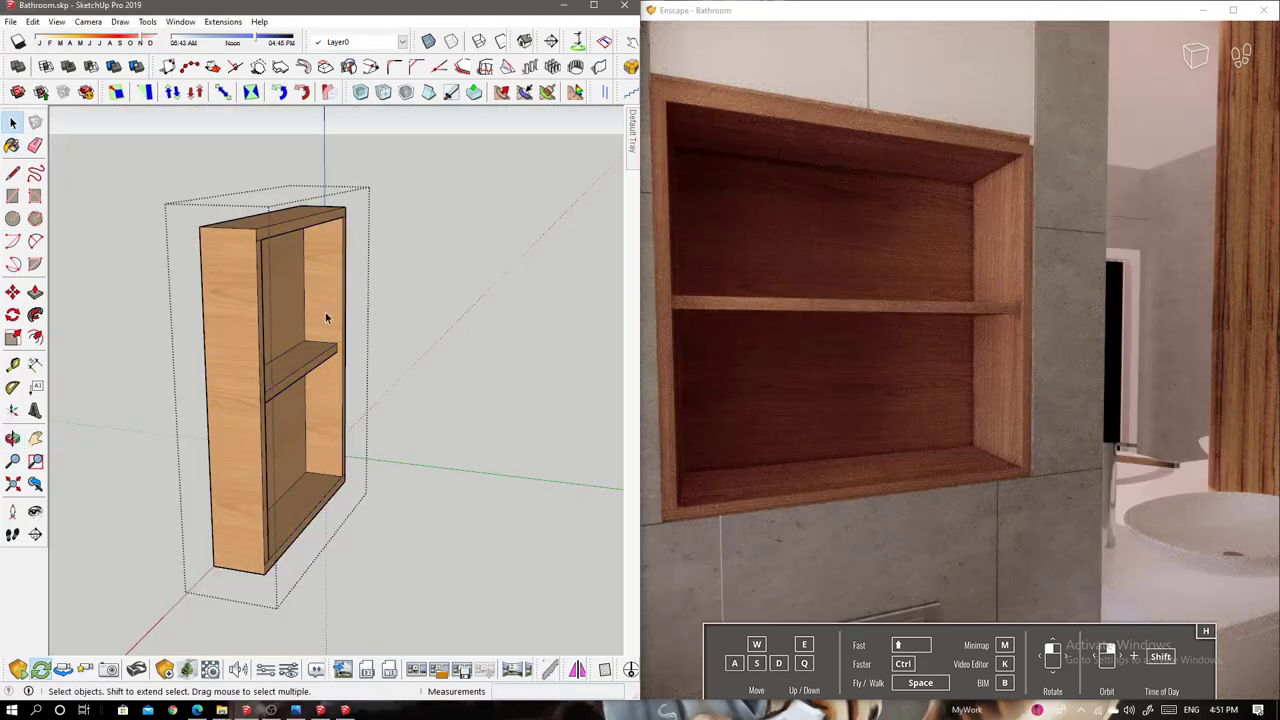
key("b")
left_click(234, 375)
scroll(116, 515, "up", 4)
Erase the stray edges along the cabinet's right side with the Eraser
mouse_move(116, 515)
middle_mouse_down()
mouse_move(206, 471)
mouse_move(220, 449)
middle_mouse_up()
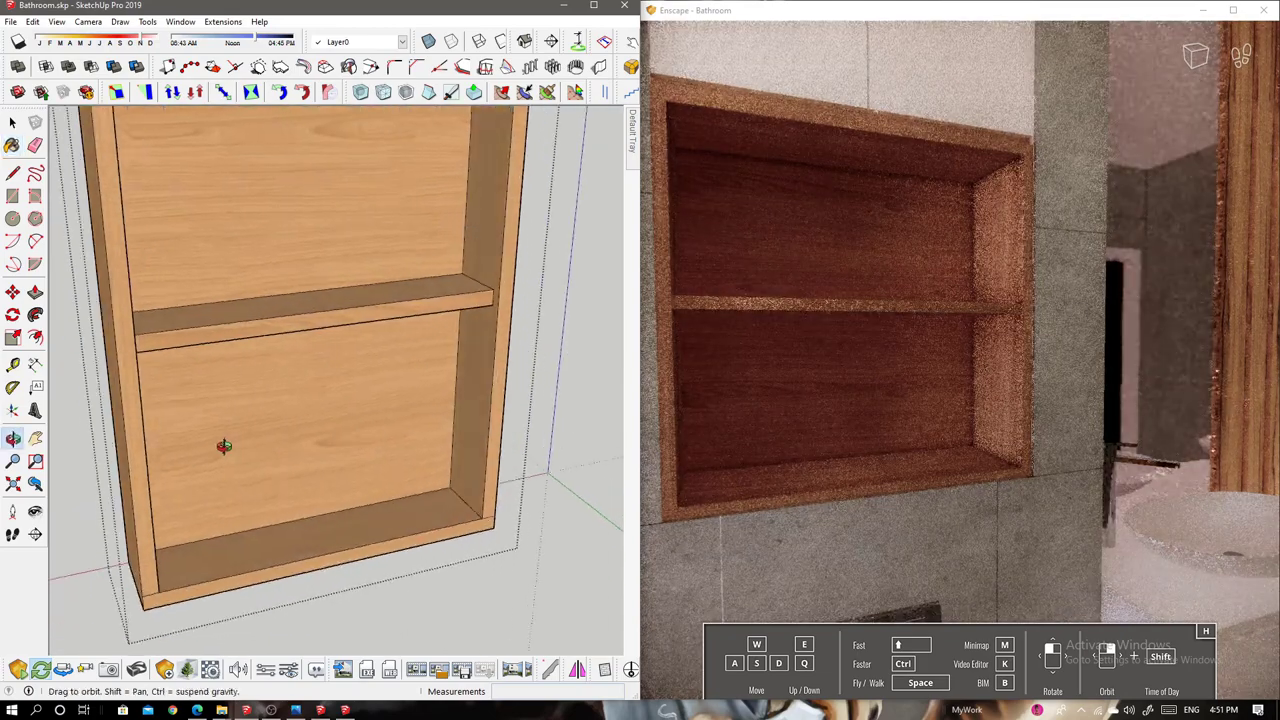
scroll(163, 386, "down", 2)
mouse_move(163, 386)
middle_mouse_down()
mouse_move(543, 361)
mouse_move(600, 446)
middle_mouse_up()
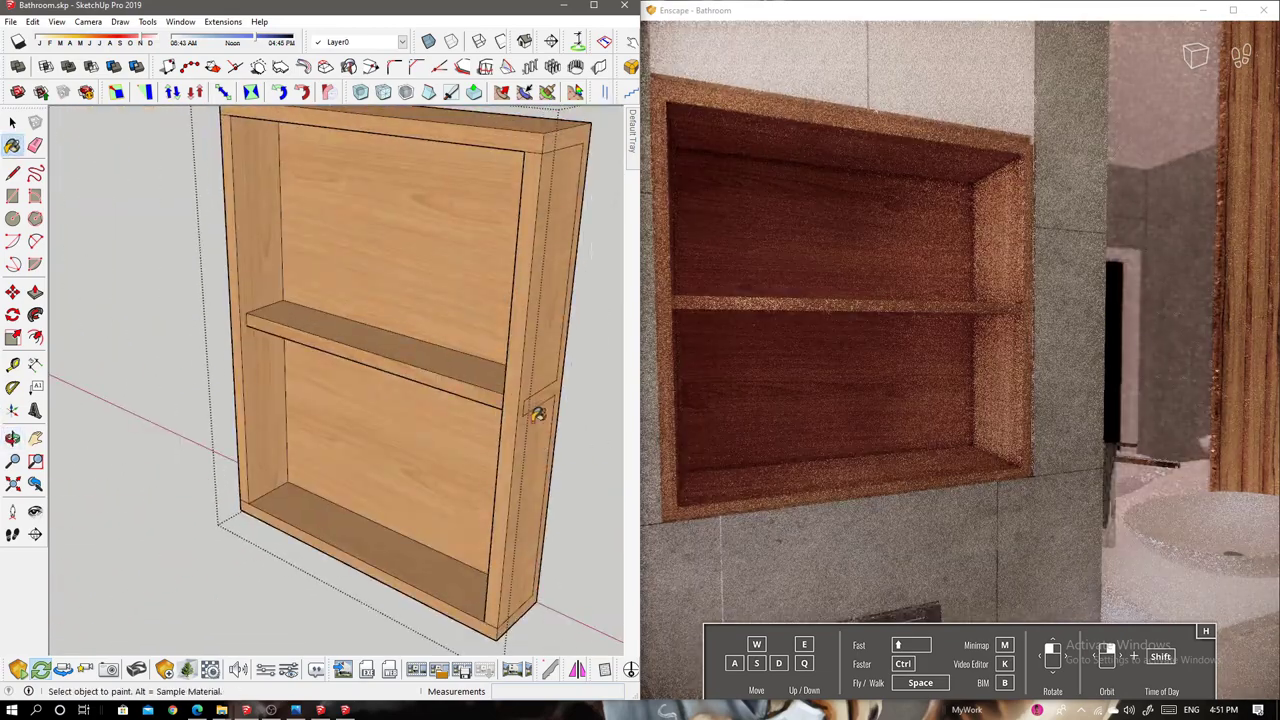
key("e")
left_click_drag(563, 390, 595, 138)
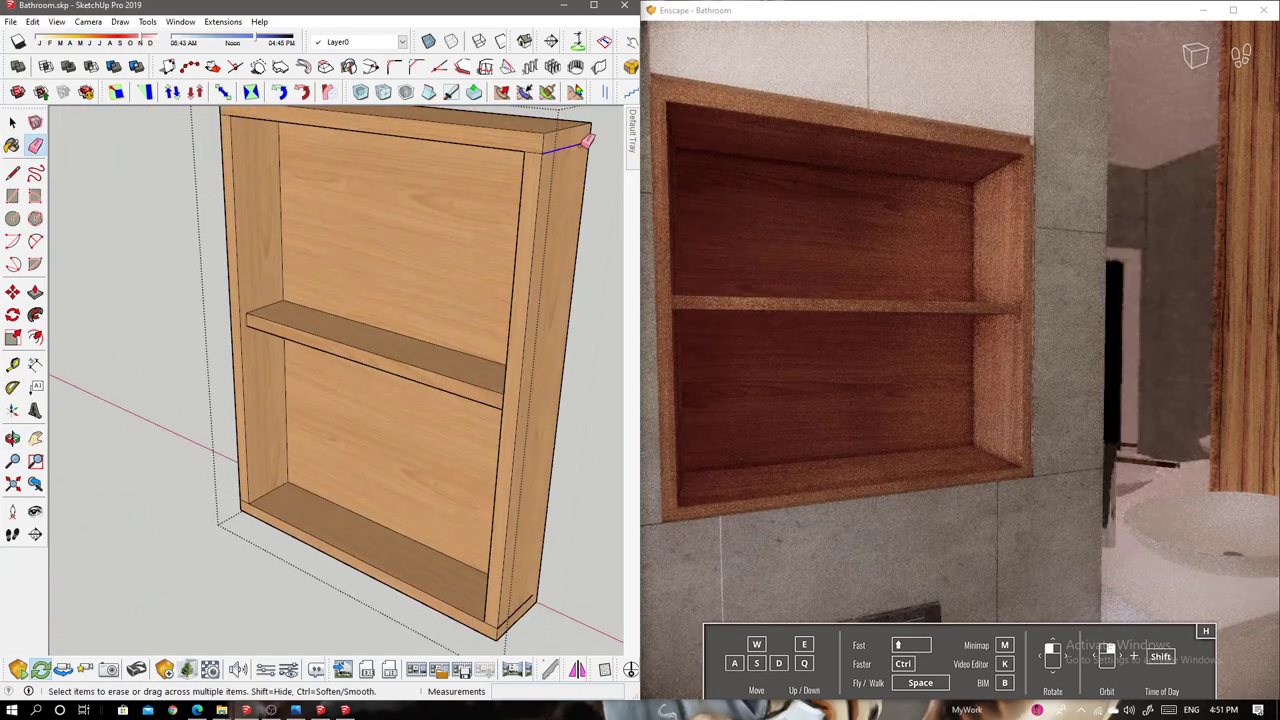
mouse_move(536, 611)
middle_mouse_down()
mouse_move(400, 523)
mouse_move(463, 463)
middle_mouse_up()
key("space")
scroll(400, 523, "up", 3)
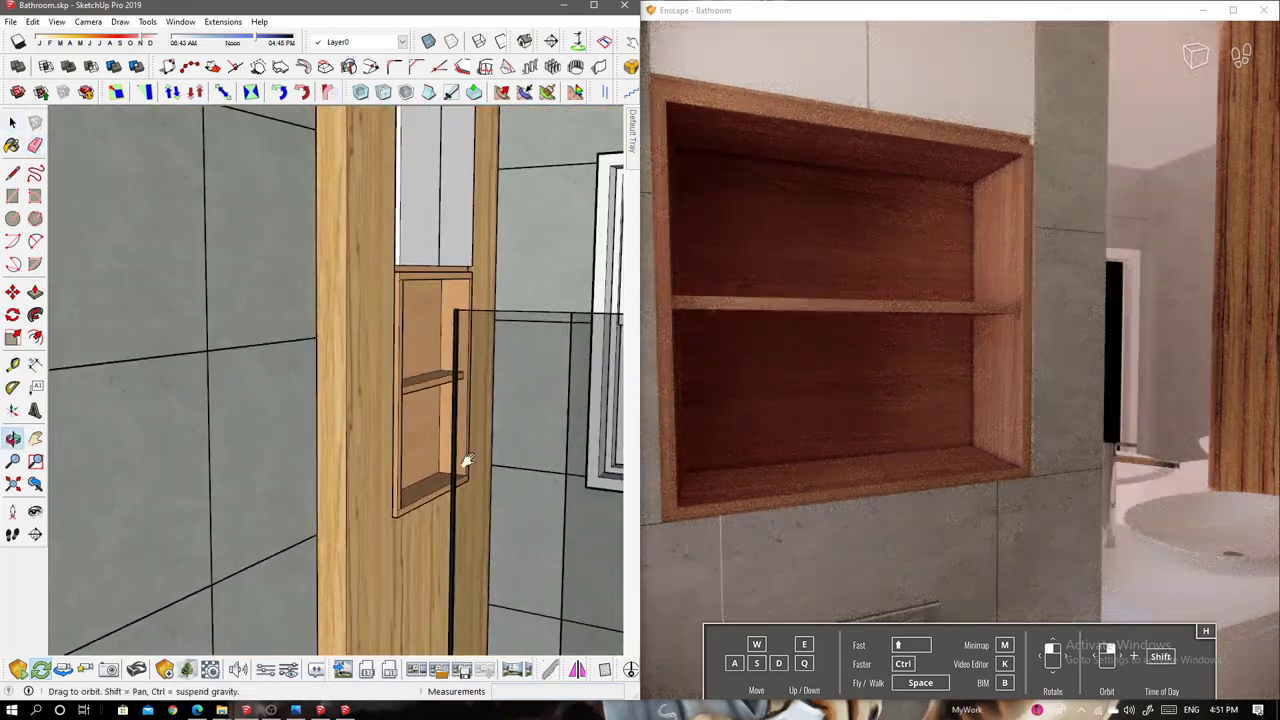
scroll(463, 463, "down", 2)
key("w")
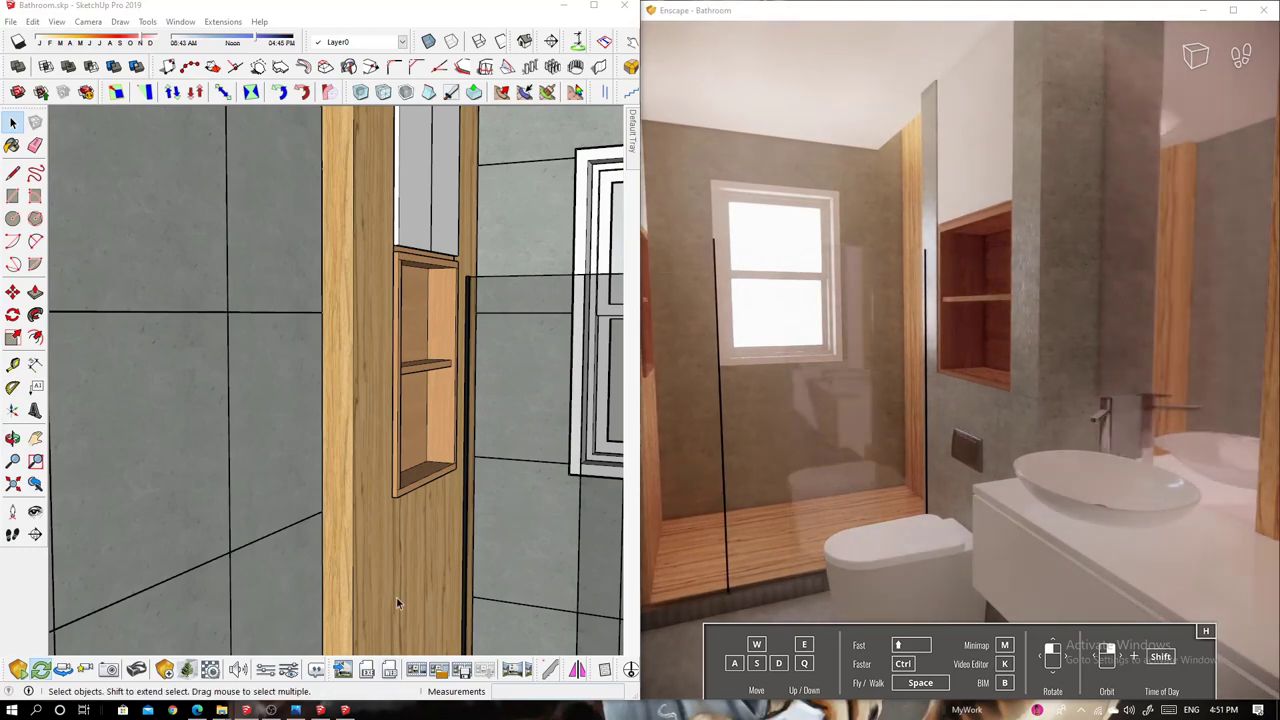
Paste the copied globe pendants and tray with soap dispenser and reed diffuser onto the vanity
mouse_move(360, 500)
middle_mouse_down()
mouse_move(383, 497)
mouse_move(337, 417)
middle_mouse_up()
scroll(337, 417, "down", 3)
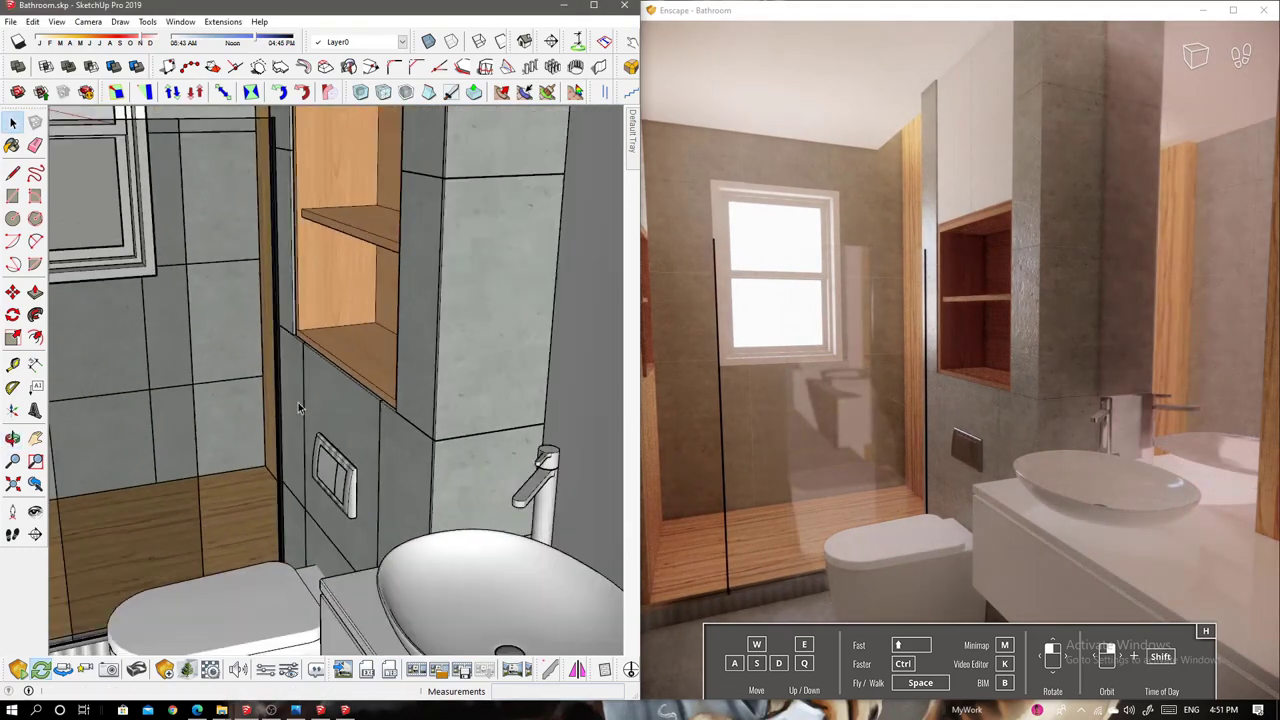
scroll(307, 323, "up", 3)
scroll(273, 480, "down", 4)
middle_click_drag(256, 489, 360, 457)
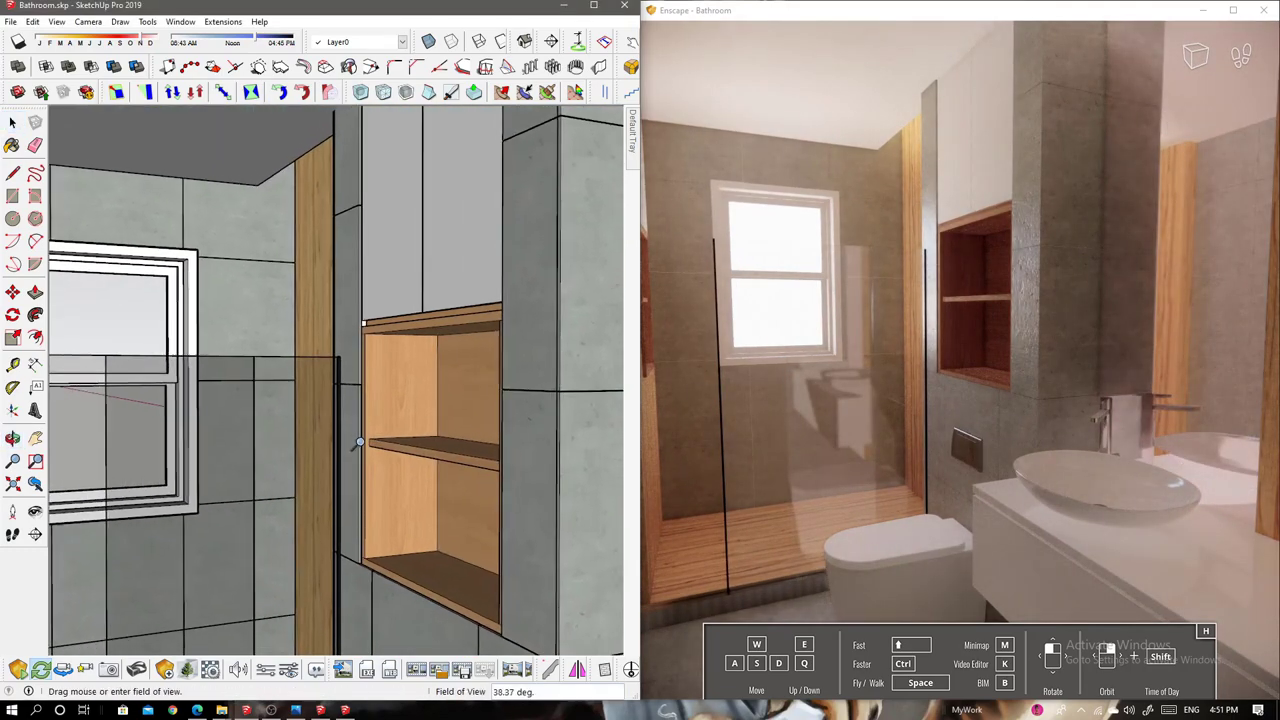
scroll(226, 461, "down", 3)
mouse_move(280, 460)
middle_mouse_down()
mouse_move(365, 418)
mouse_move(462, 484)
middle_mouse_up()
key("space")
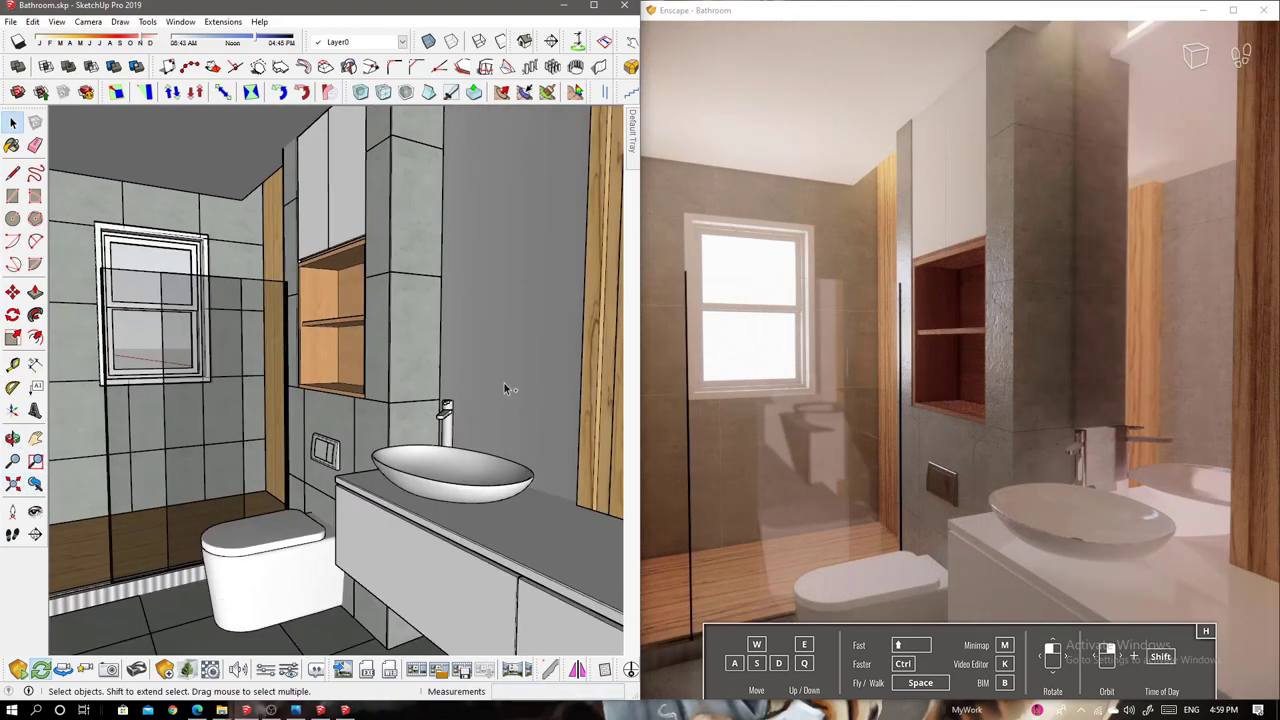
middle_click_drag(531, 543, 243, 487)
key("ctrl+v")
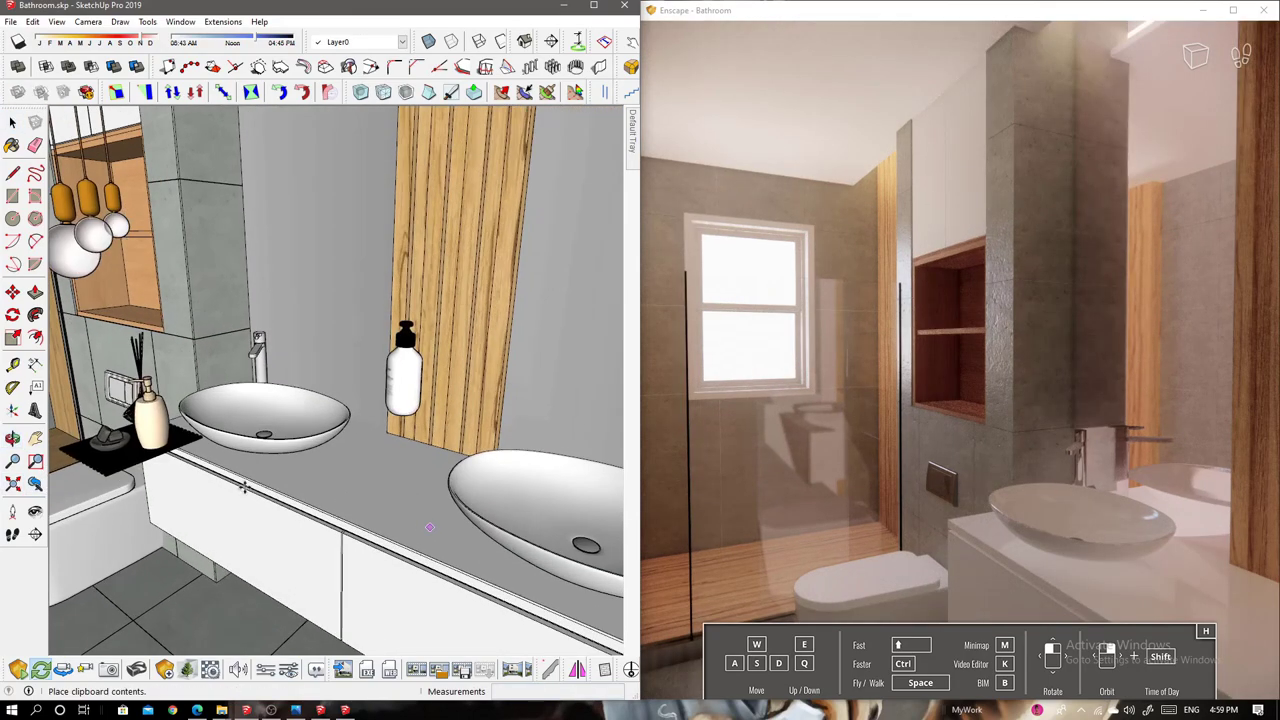
left_click(410, 518)
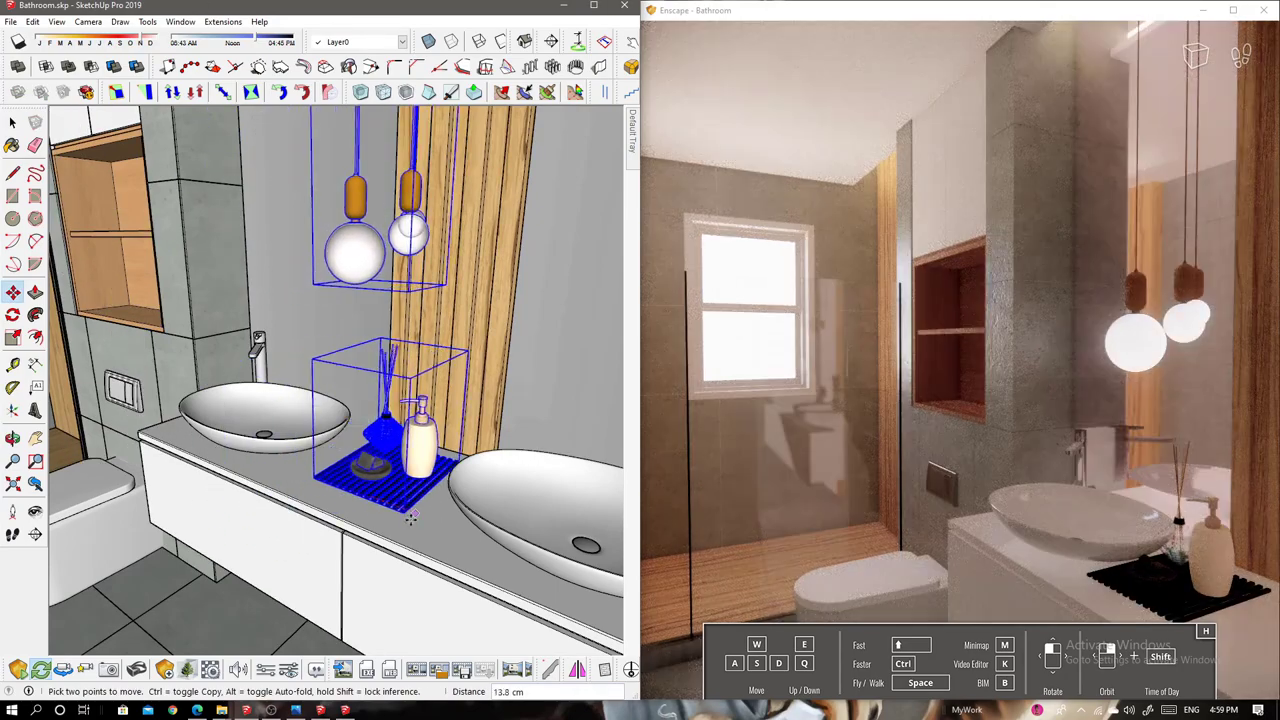
Move the second pump bottle beside the sink, next to the soap dispenser
mouse_move(410, 518)
middle_mouse_down()
mouse_move(350, 530)
mouse_move(478, 500)
mouse_move(479, 378)
middle_mouse_up()
key("m")
scroll(470, 405, "up", 2)
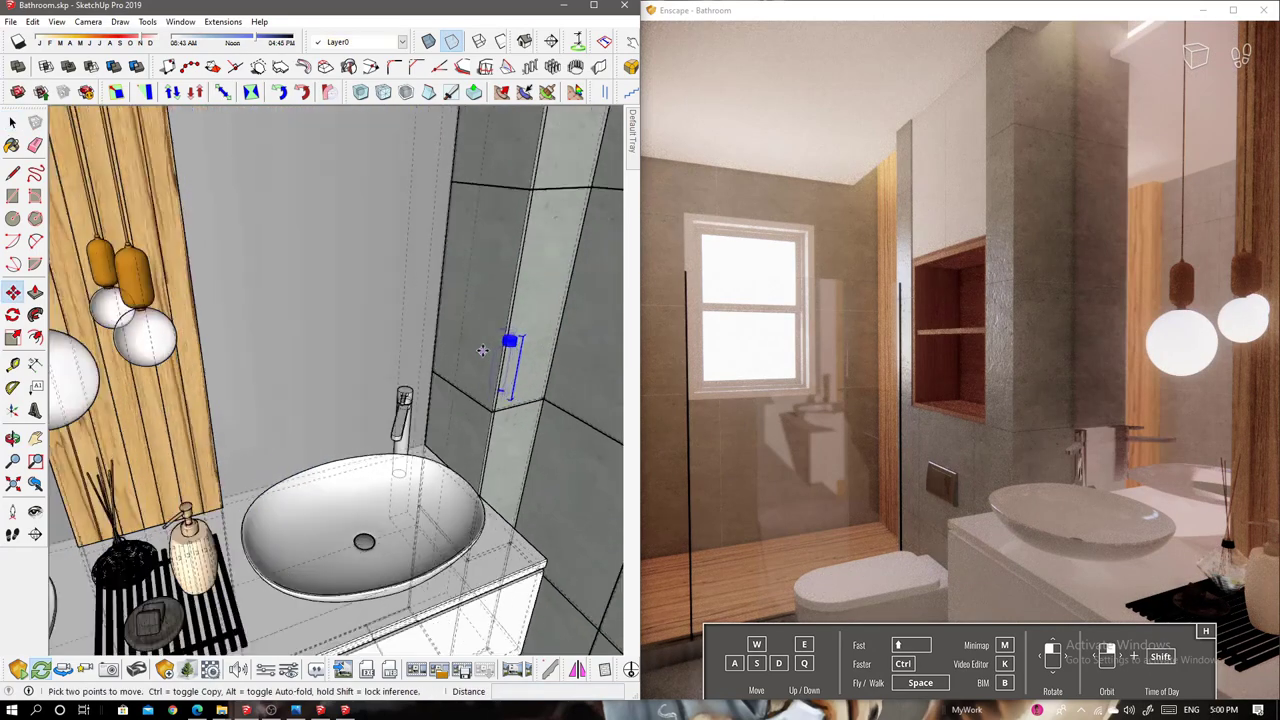
scroll(470, 405, "up", 4)
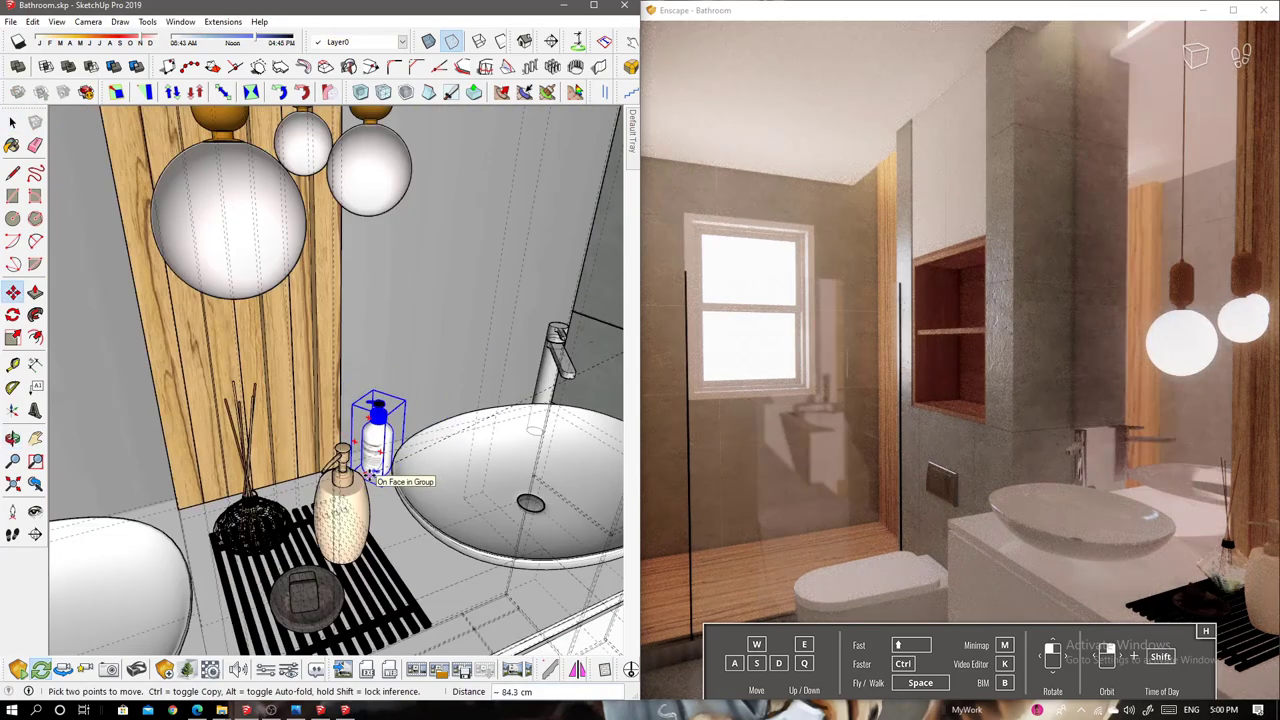
middle_click_drag(375, 478, 372, 480)
left_click(372, 470)
left_click(374, 466)
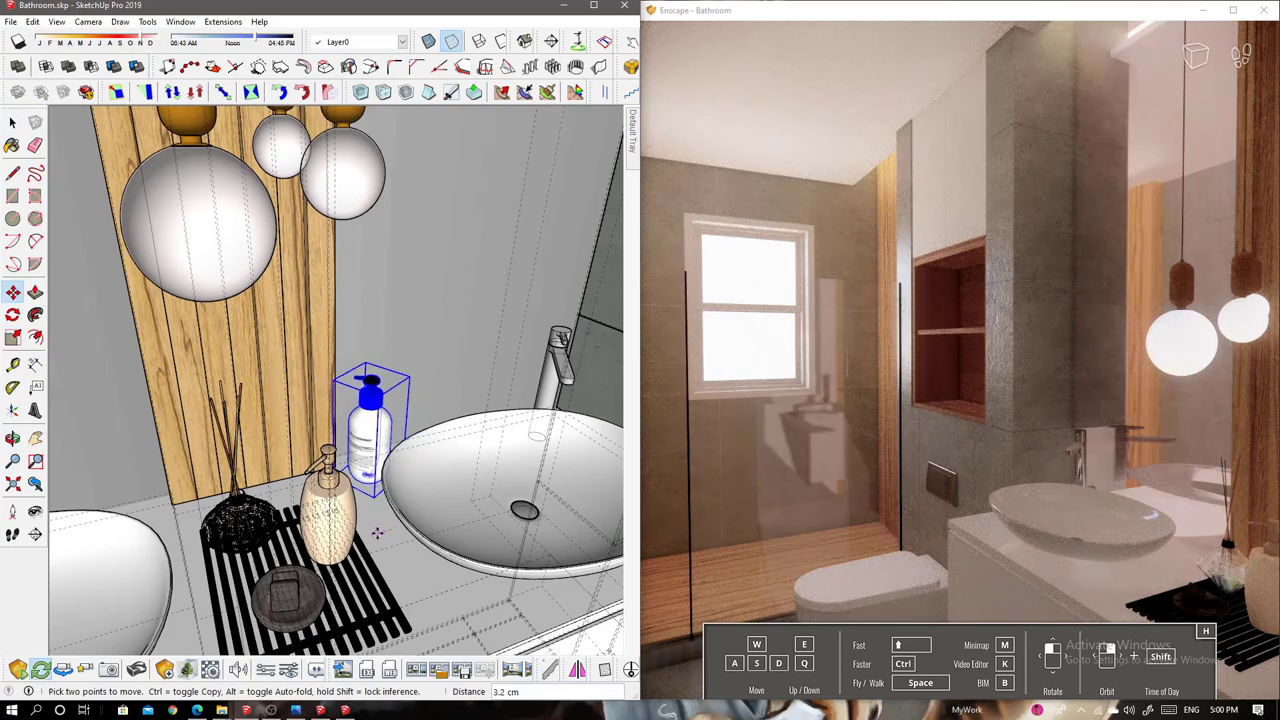
key("space")
middle_click_drag(418, 402, 307, 355)
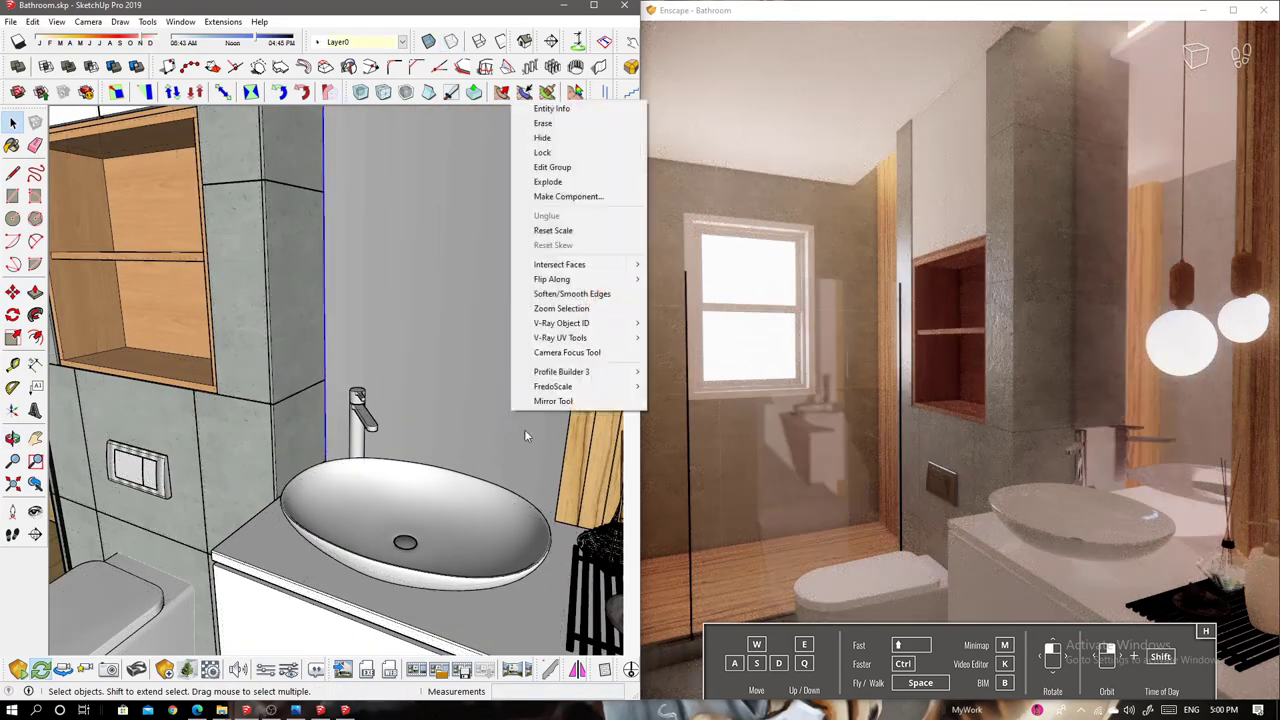
middle_click_drag(524, 435, 435, 320)
Turn off transparency on Material~8 and enable Self-Illumination so the globes glow
left_click(187, 669)
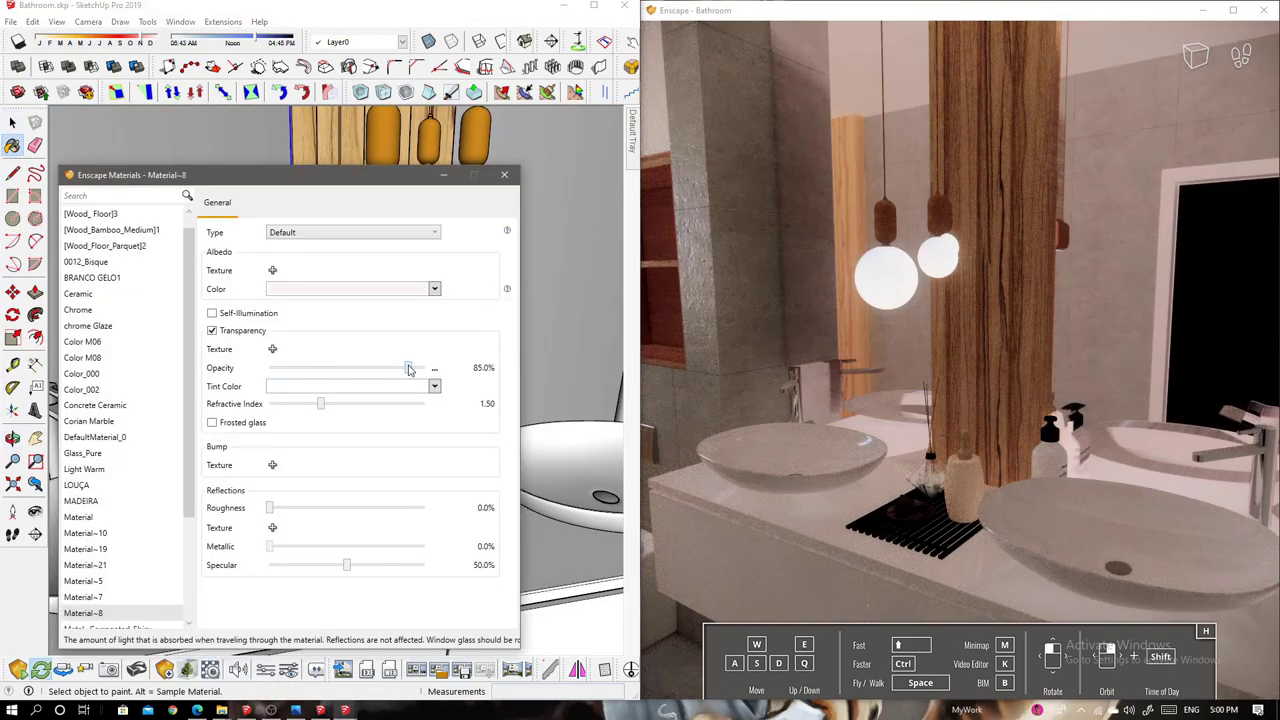
left_click(212, 330)
left_click(212, 313)
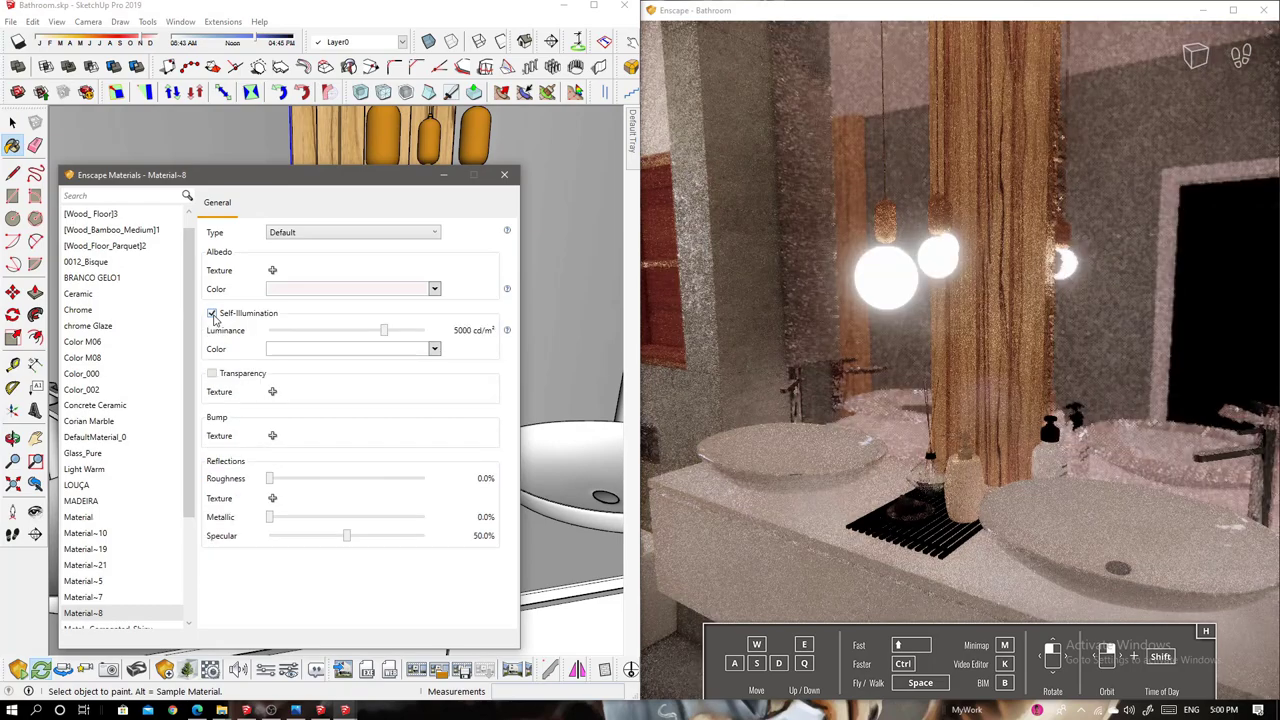
Make the Material~5 copper caps metallic with lower Roughness
left_click_drag(269, 474, 361, 475)
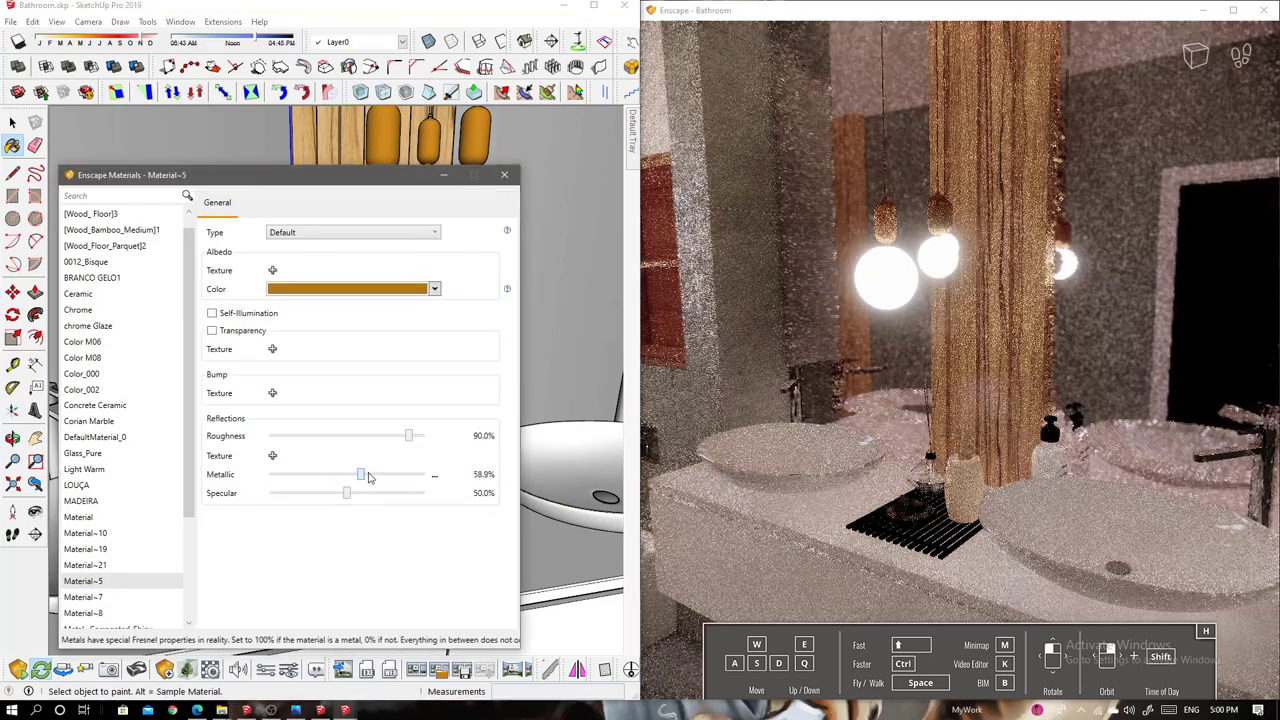
left_click_drag(406, 438, 402, 441)
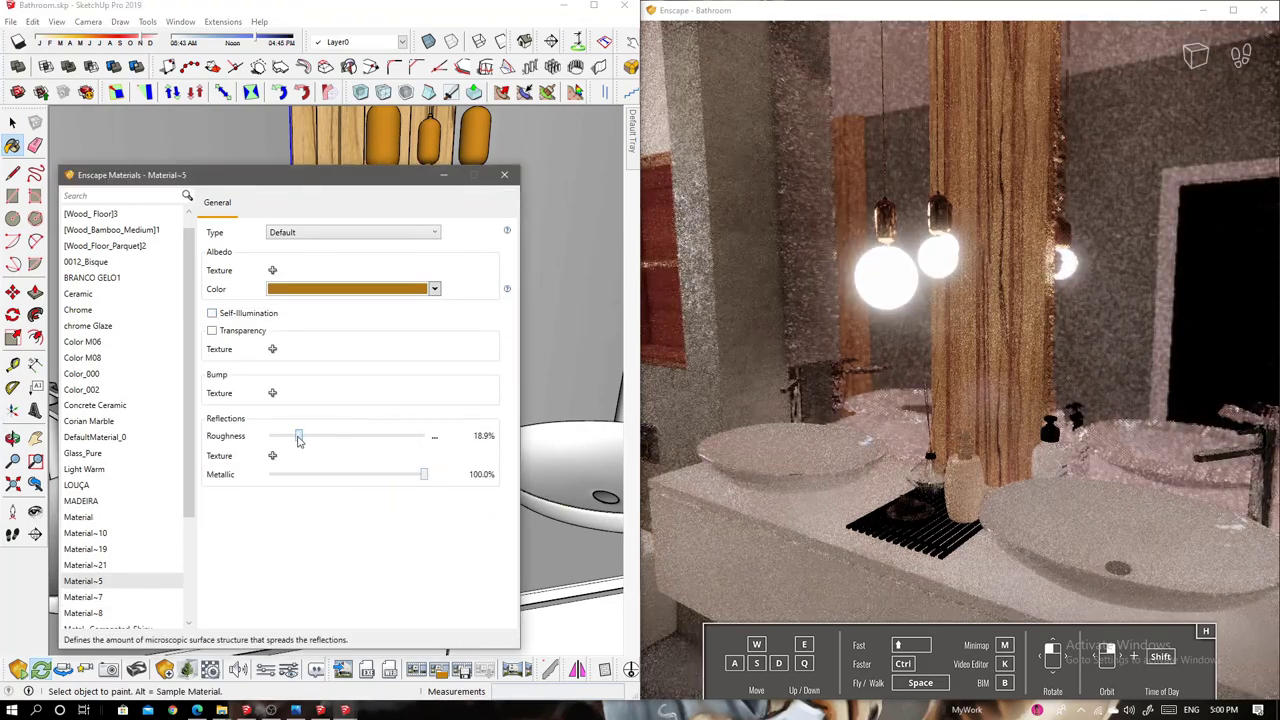
left_click_drag(782, 425, 760, 430)
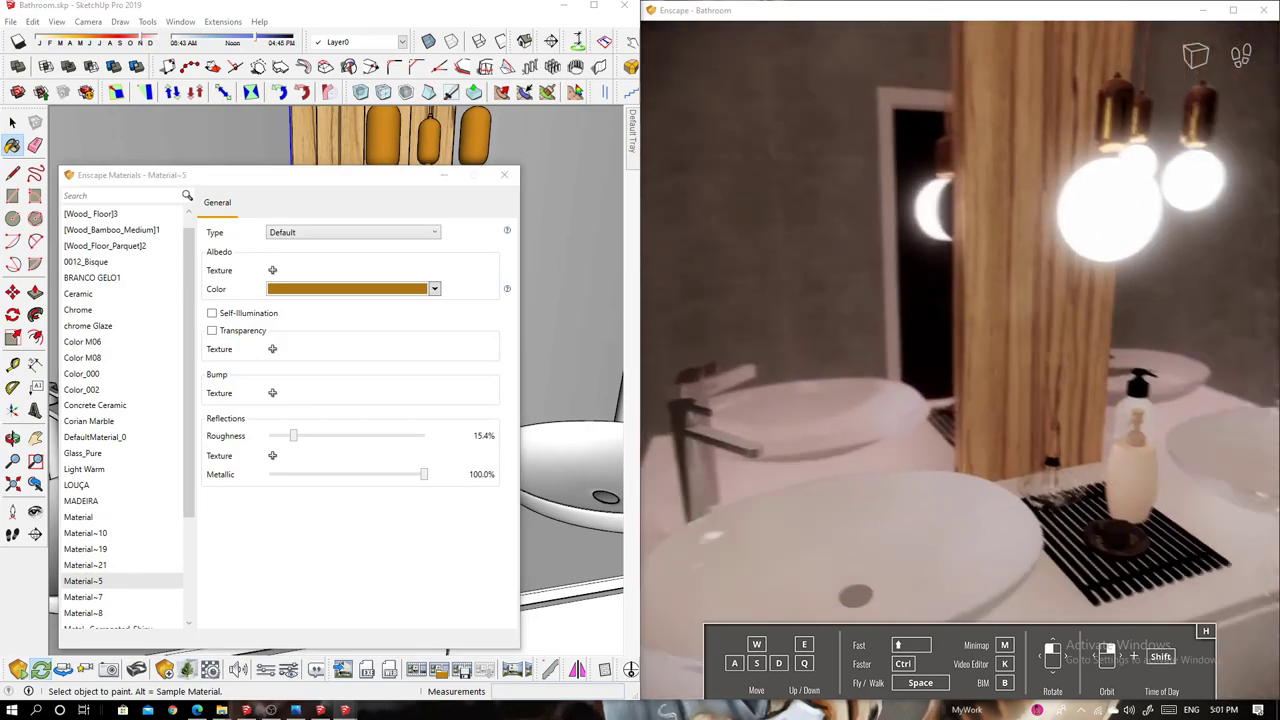
left_click_drag(760, 430, 700, 420)
left_click_drag(374, 177, 315, 196)
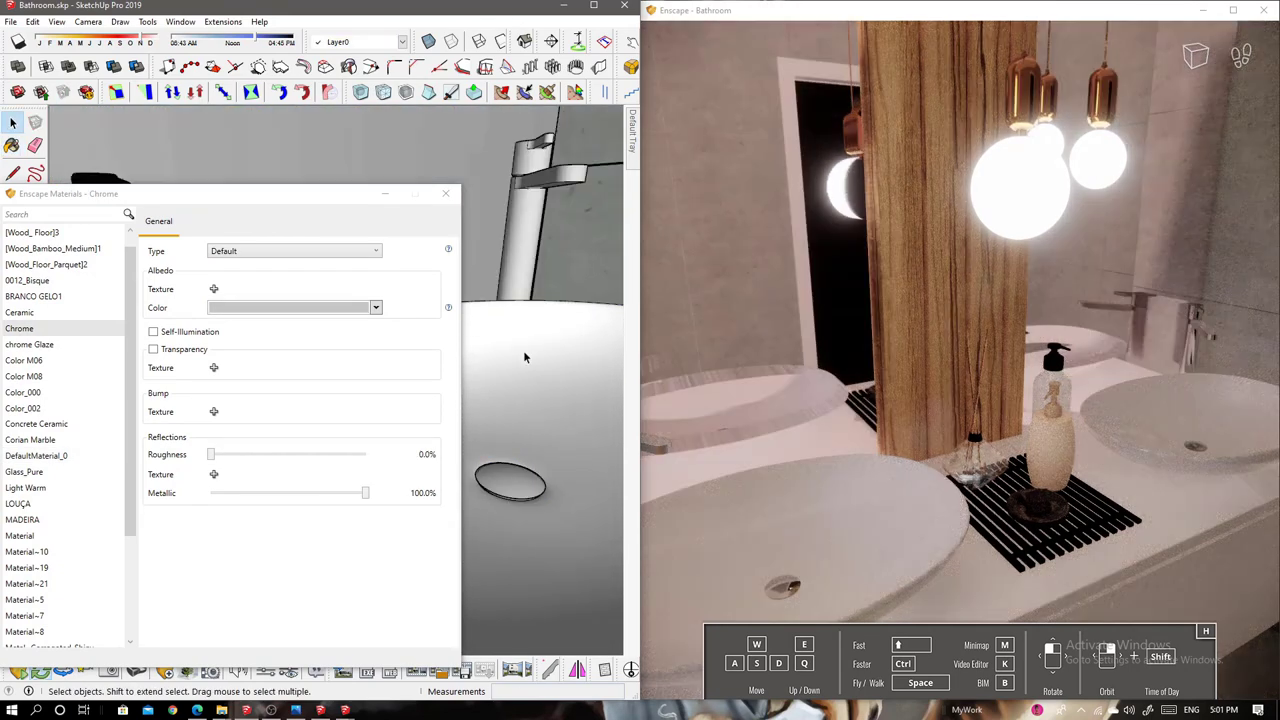
middle_click_drag(524, 357, 605, 385)
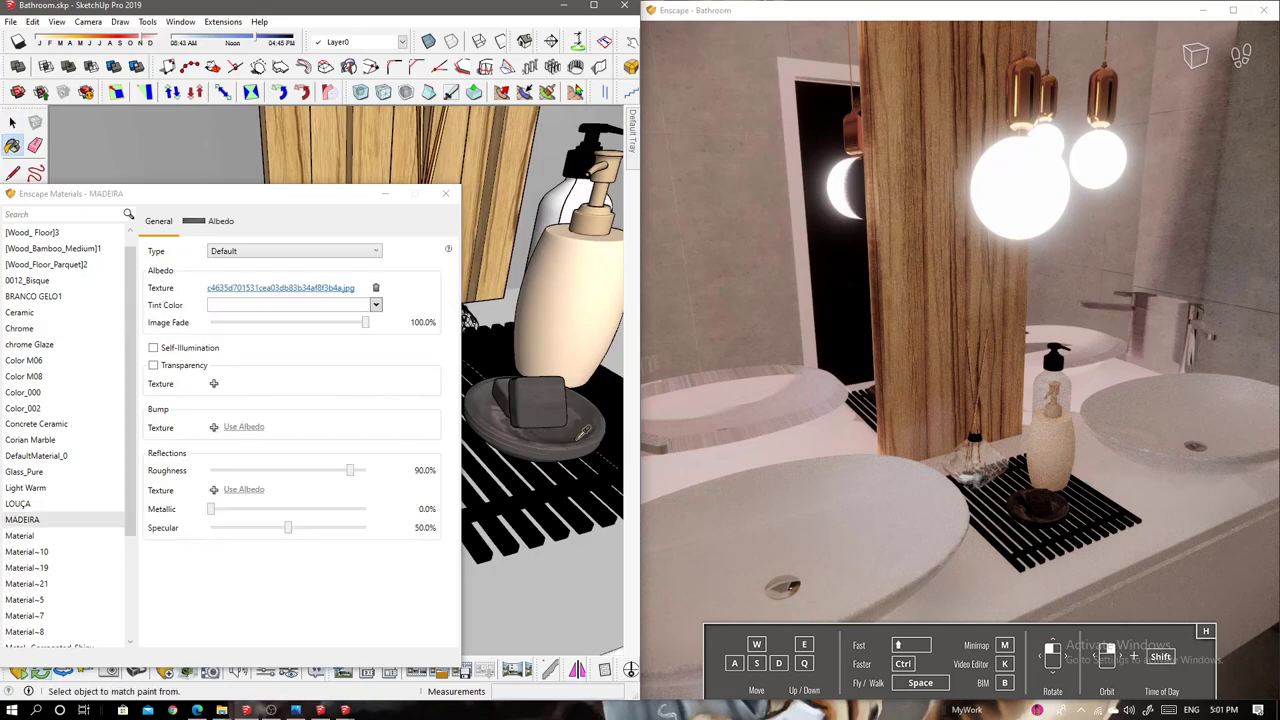
Lower MADEIRA's roughness and fade its wood texture to 63.4% toward a light tint
left_click_drag(350, 470, 257, 472)
left_click(546, 330, "alt")
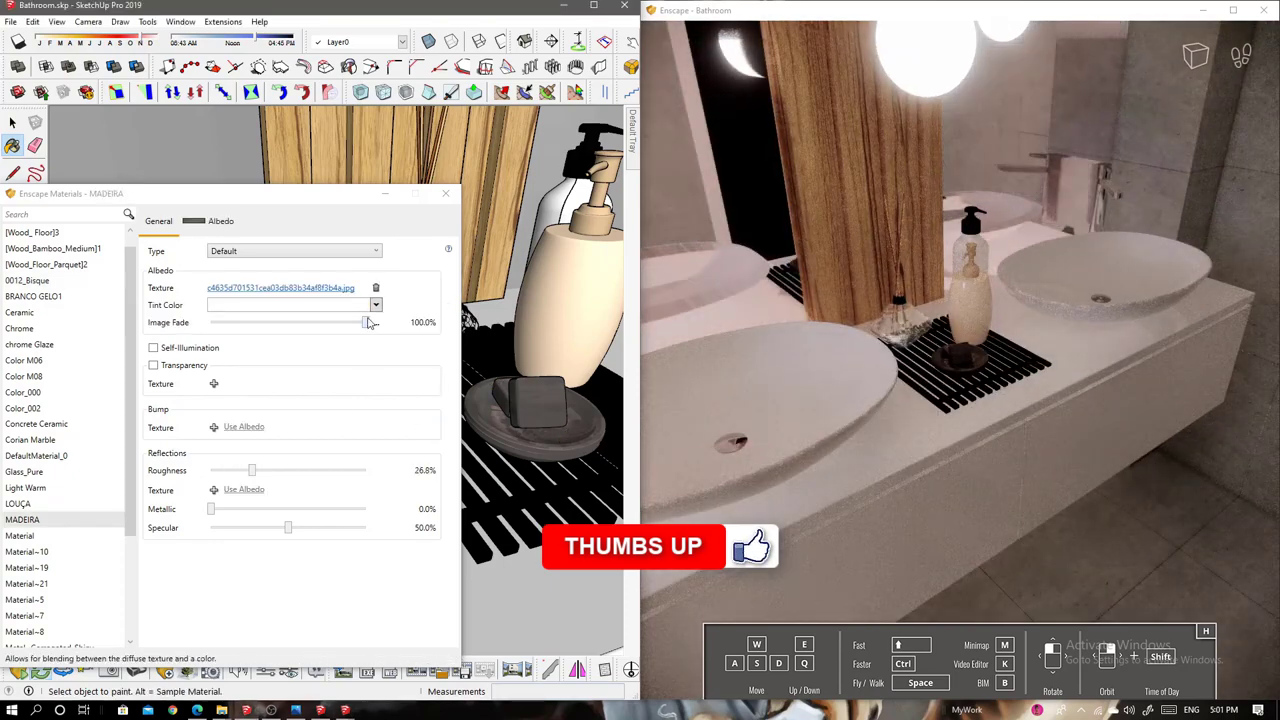
left_click_drag(366, 322, 302, 323)
left_click(375, 341)
left_click(220, 392)
Set BRANCO GELO1's Enscape colour to dark red for the sink rack
left_click(563, 516, "alt")
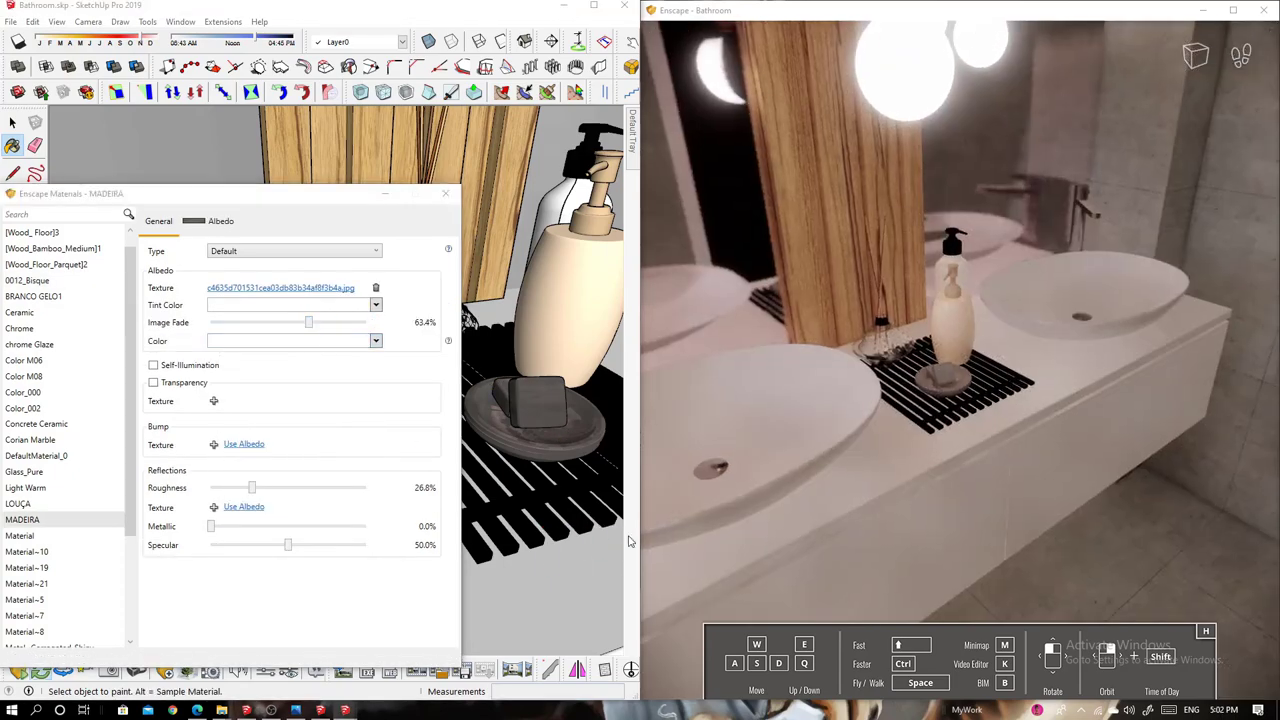
left_click(375, 308)
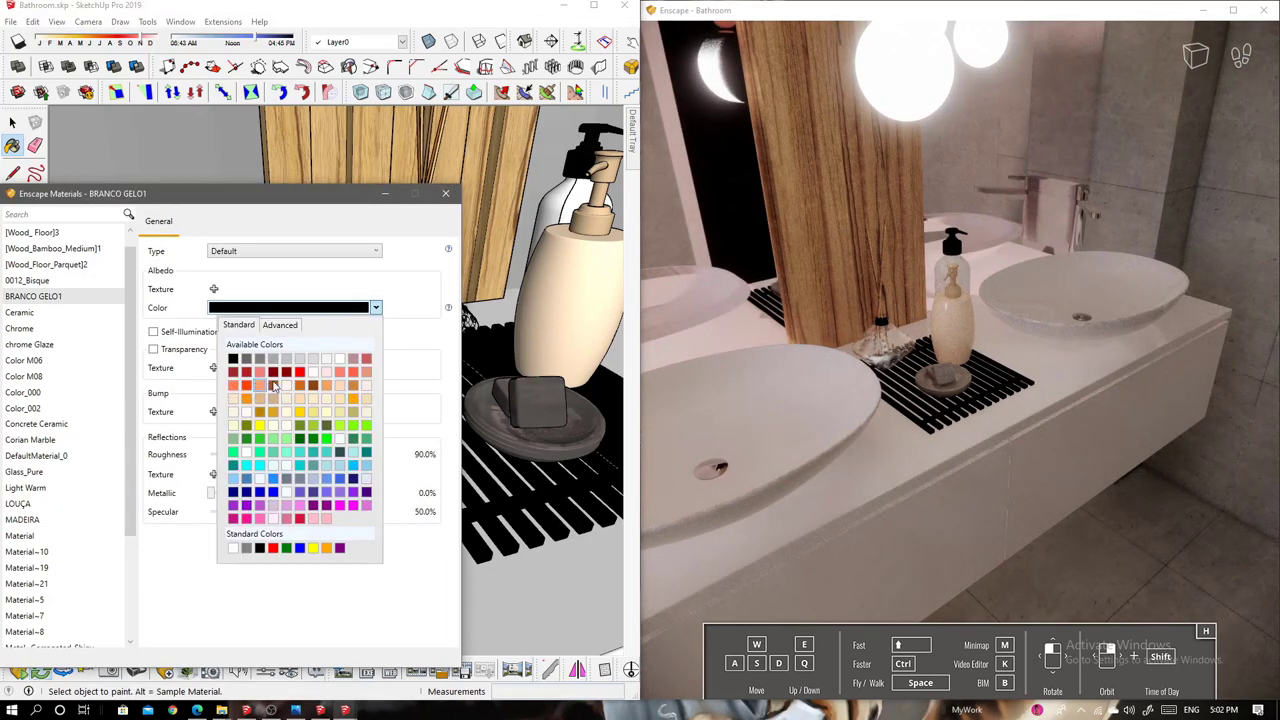
left_click(286, 372)
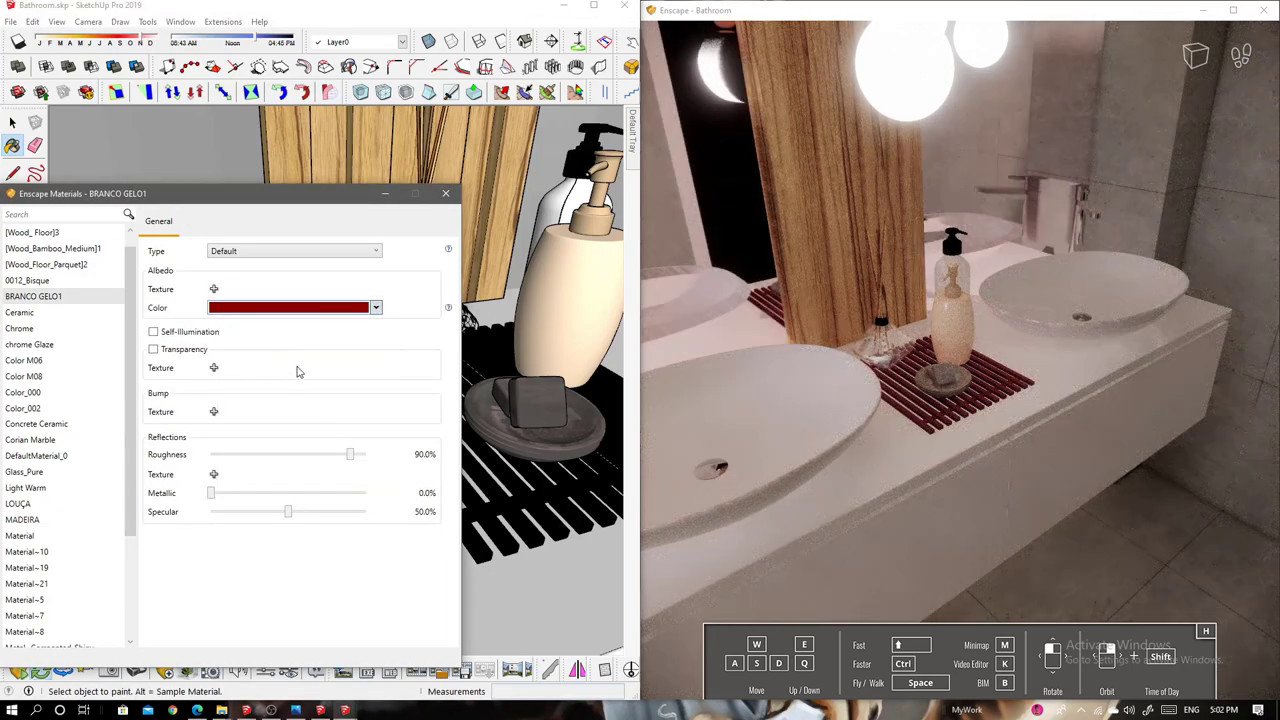
left_click_drag(999, 448, 999, 448)
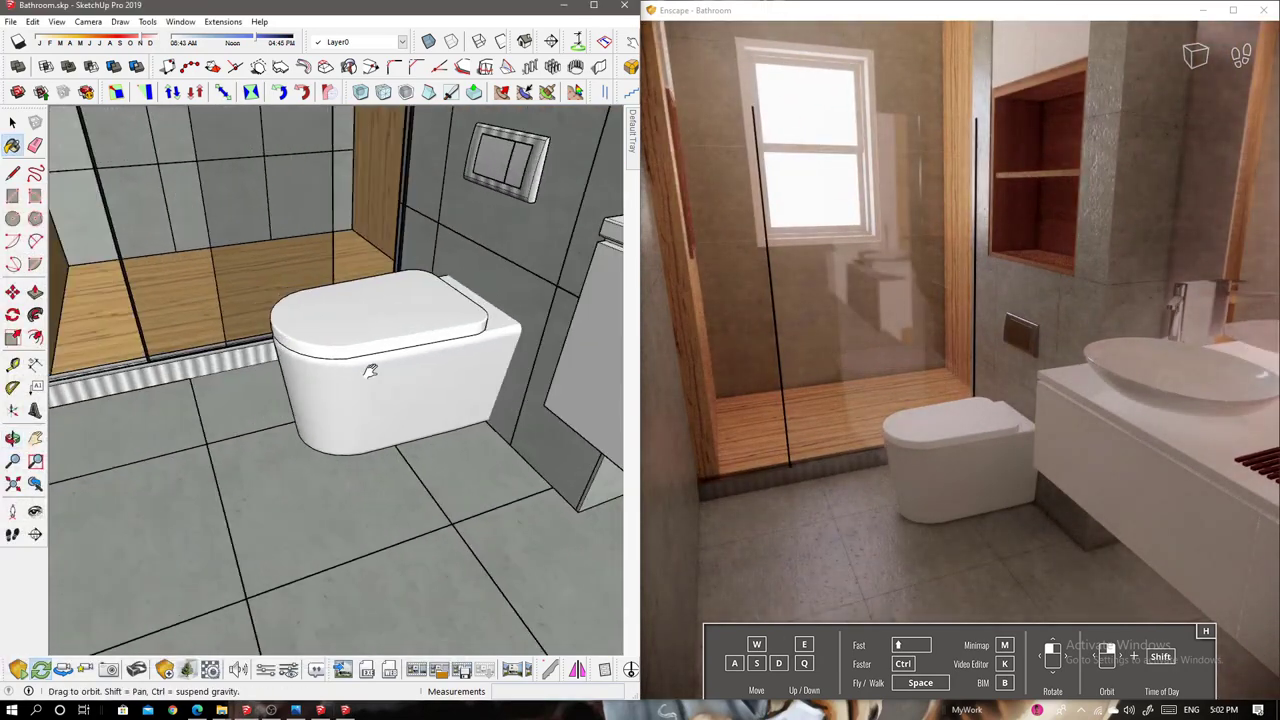
Reposition the texture on the shower tray strip with Texture > Position
key("space")
right_click(312, 418)
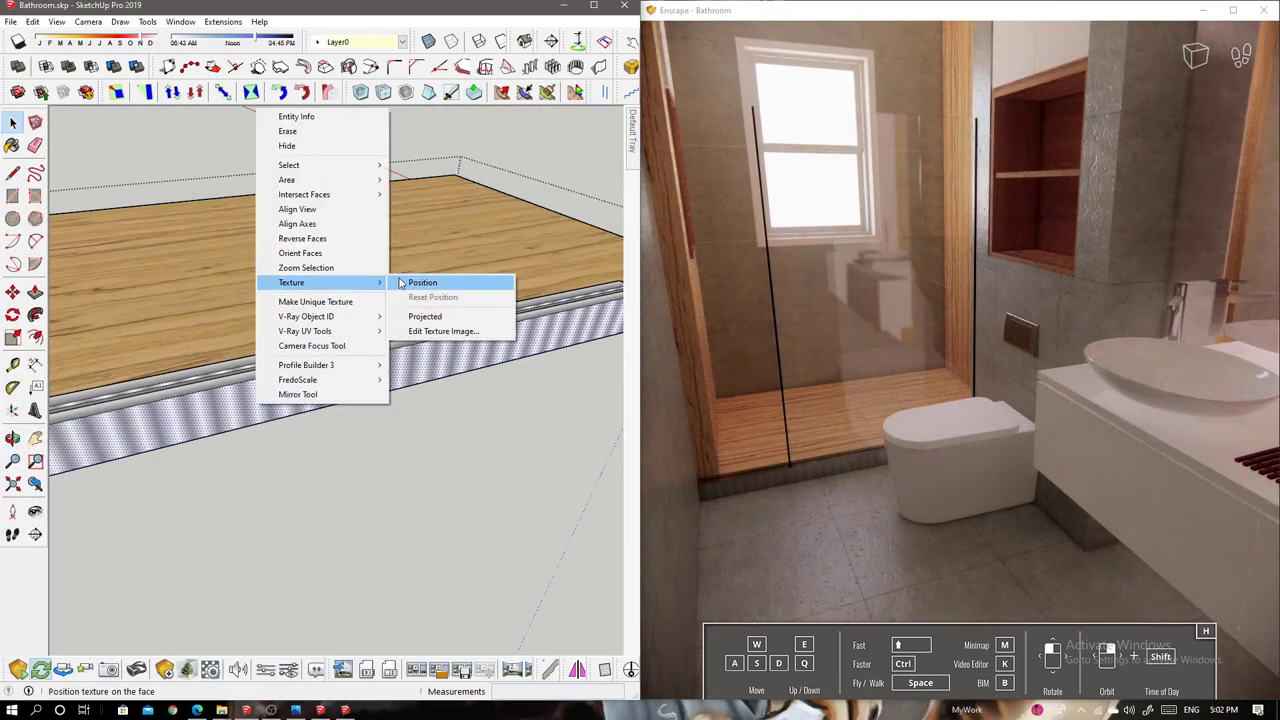
left_click(421, 283)
left_click_drag(291, 408, 409, 374)
key("Return")
key("b")
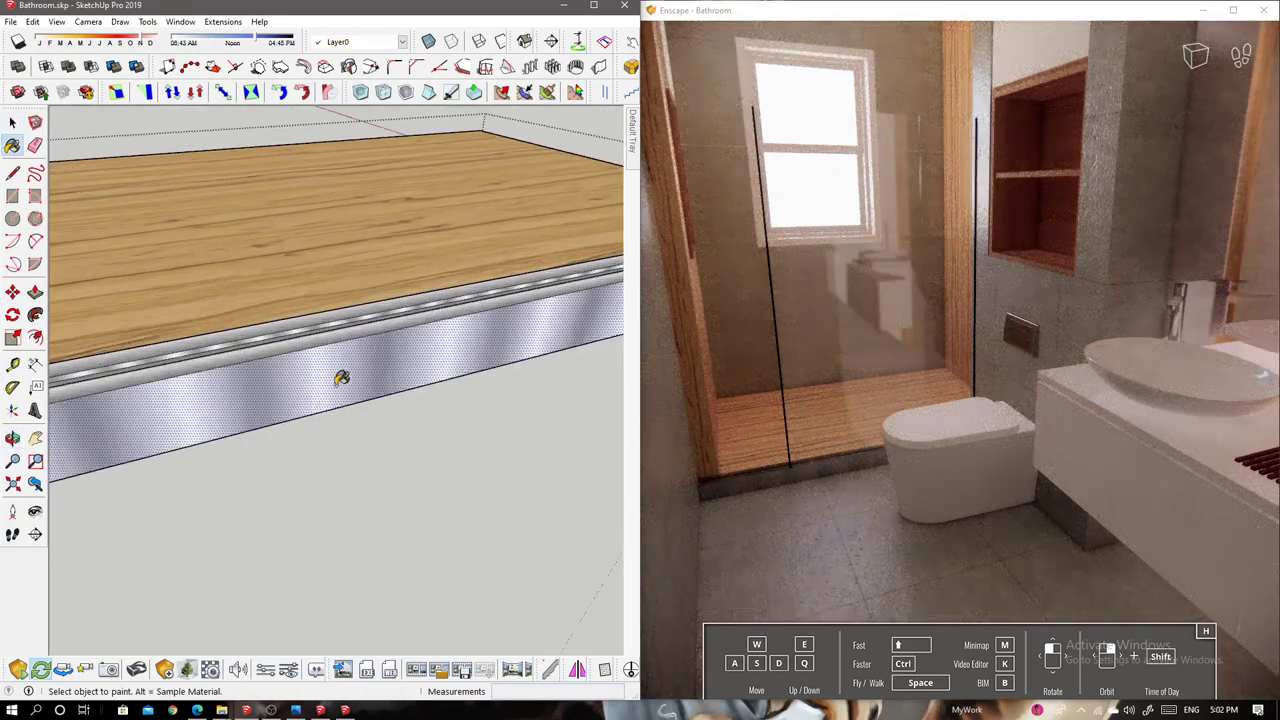
Stretch the metal texture along the selected strip to a larger scale
key("space")
left_click(368, 377)
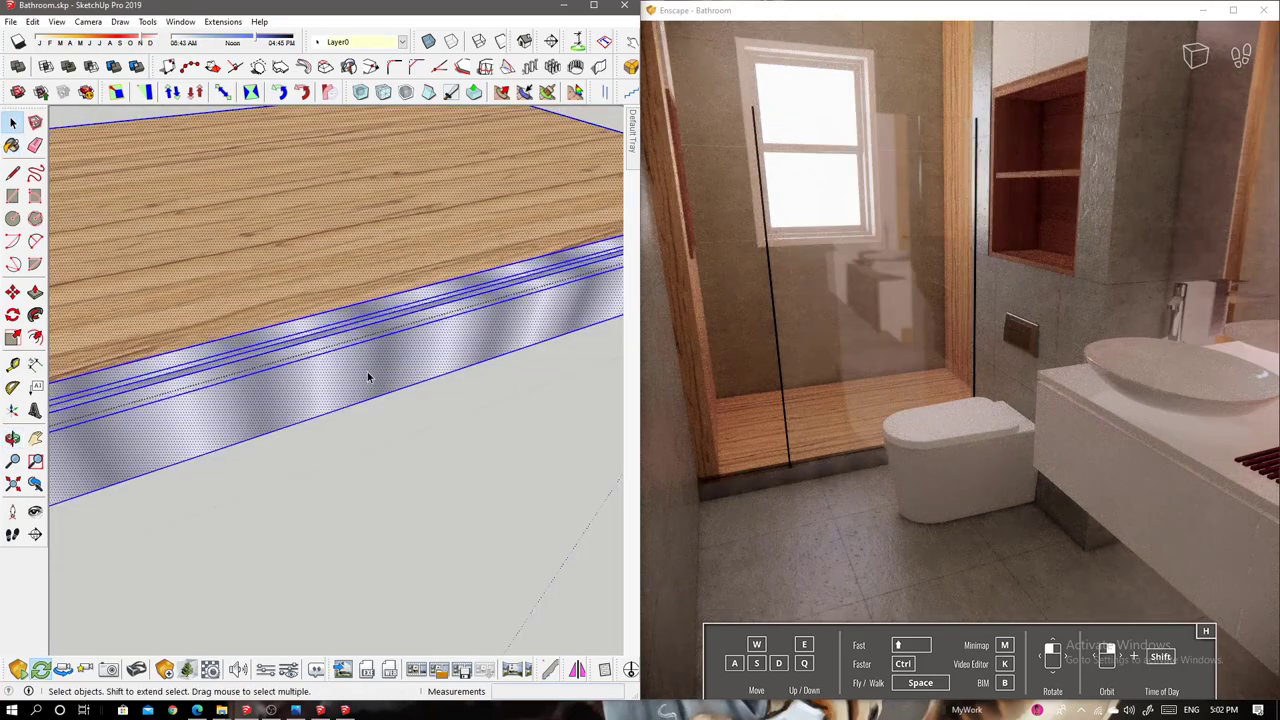
right_click(368, 377)
left_click(540, 532)
mouse_move(449, 366)
left_mouse_down()
mouse_move(194, 131)
mouse_move(127, 157)
left_mouse_up()
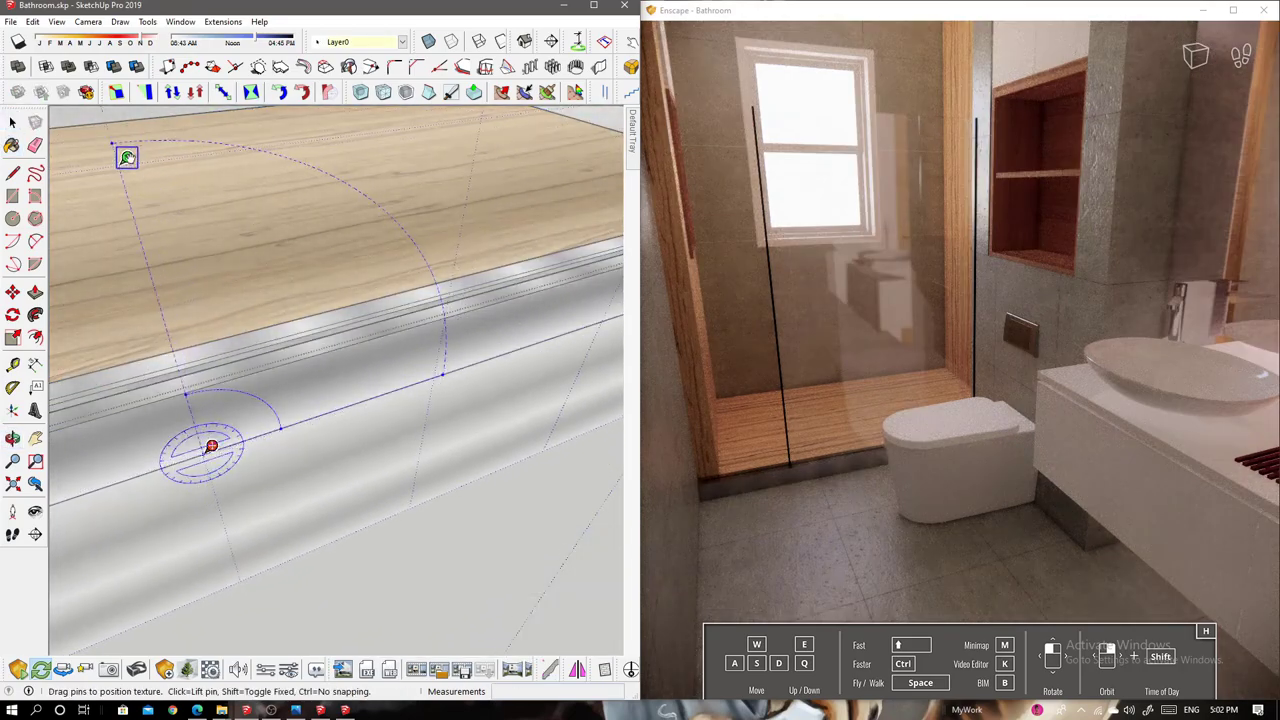
key("Return")
Orbit up to the ceiling cornice and out to the tiled wall and ceiling
scroll(421, 447, "up", 3)
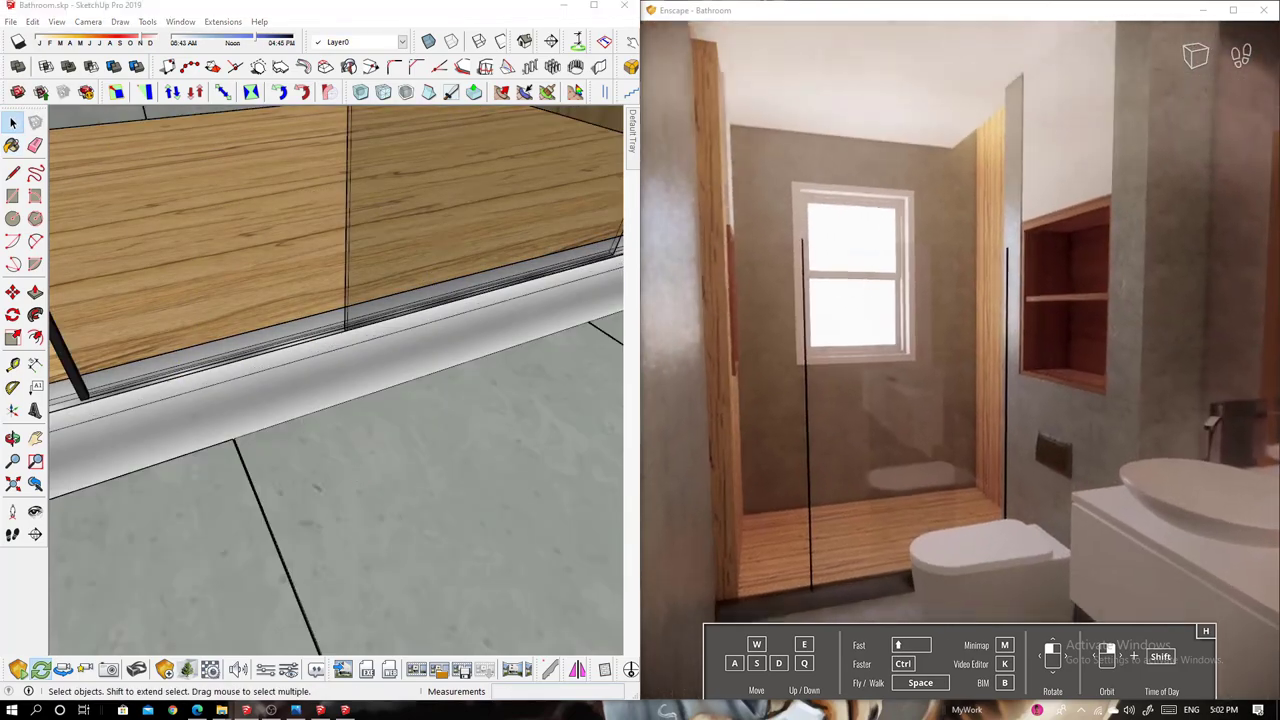
middle_click_drag(560, 470, 419, 247)
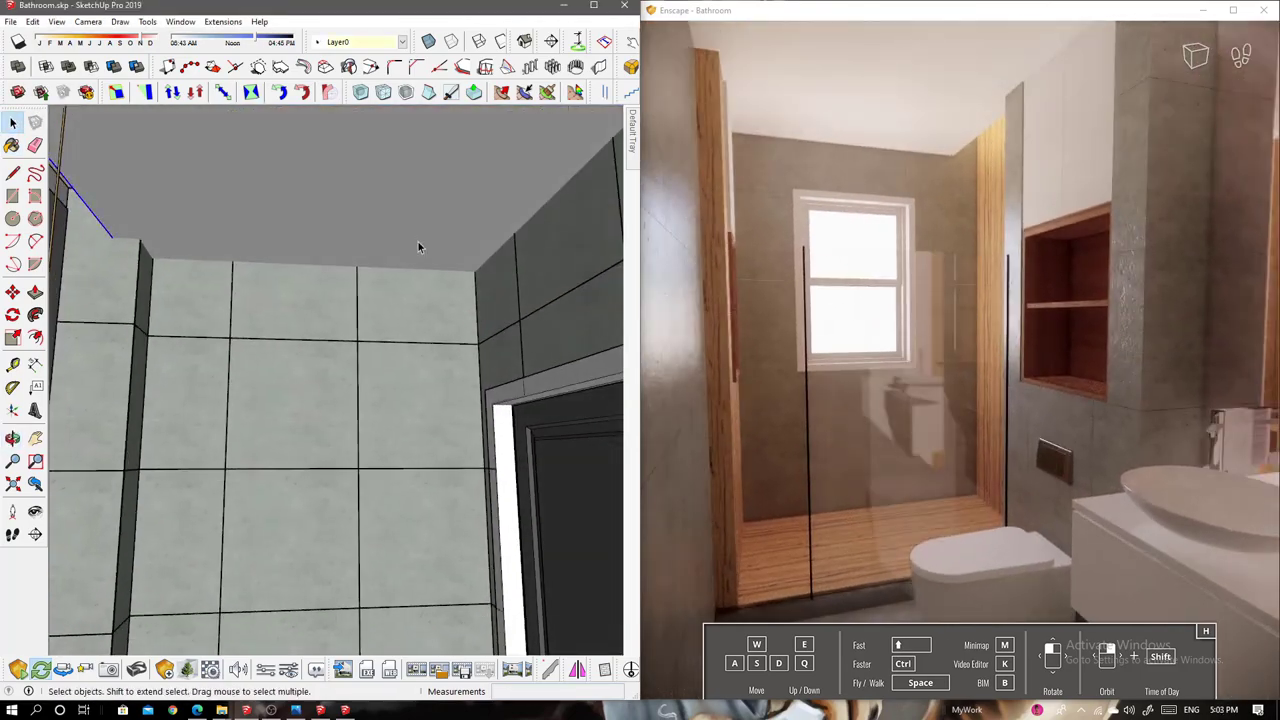
mouse_move(149, 276)
middle_mouse_down()
mouse_move(309, 289)
mouse_move(463, 229)
middle_mouse_up()
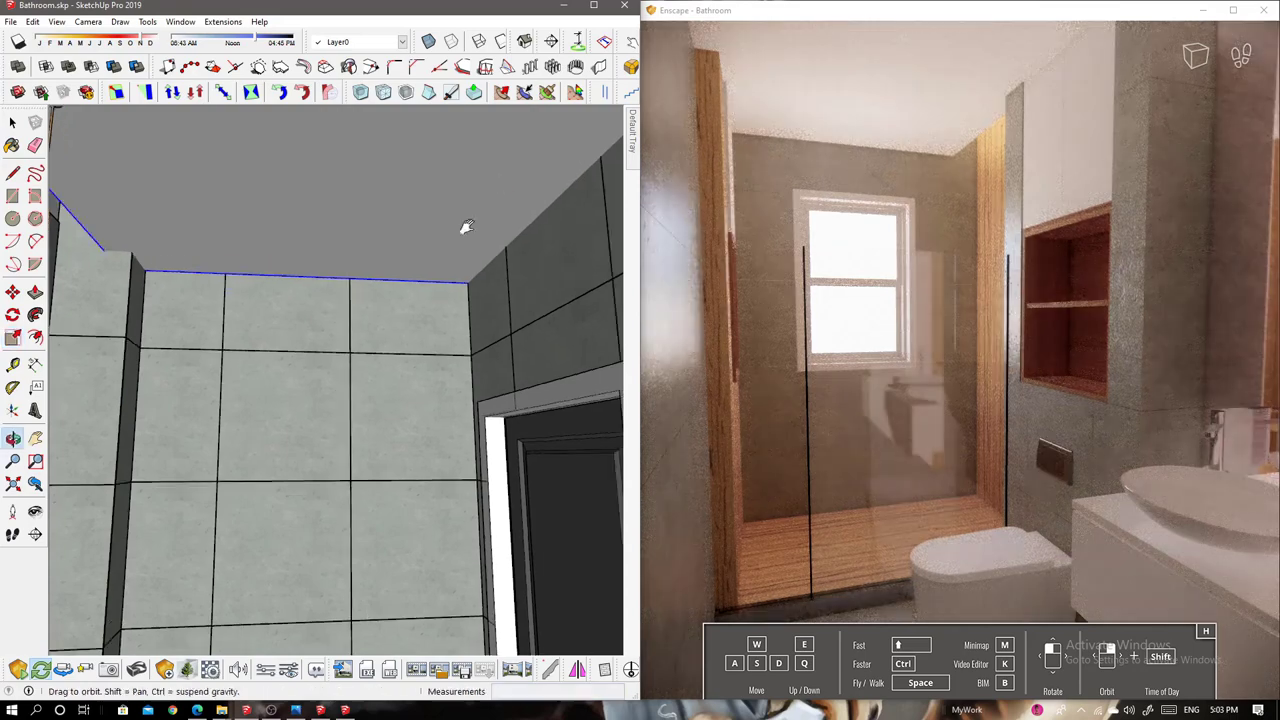
scroll(305, 333, "up", 3)
middle_click_drag(305, 336, 385, 177)
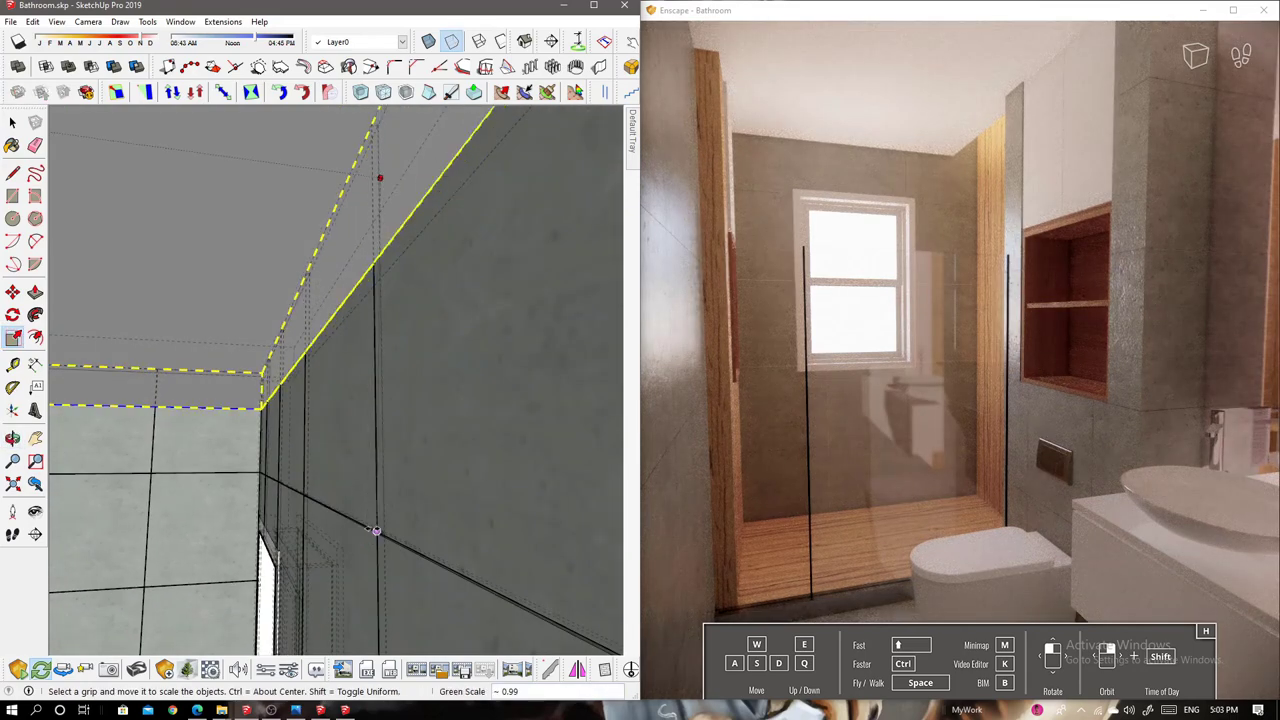
key("space")
mouse_move(376, 530)
middle_mouse_down()
mouse_move(400, 400)
mouse_move(326, 333)
middle_mouse_up()
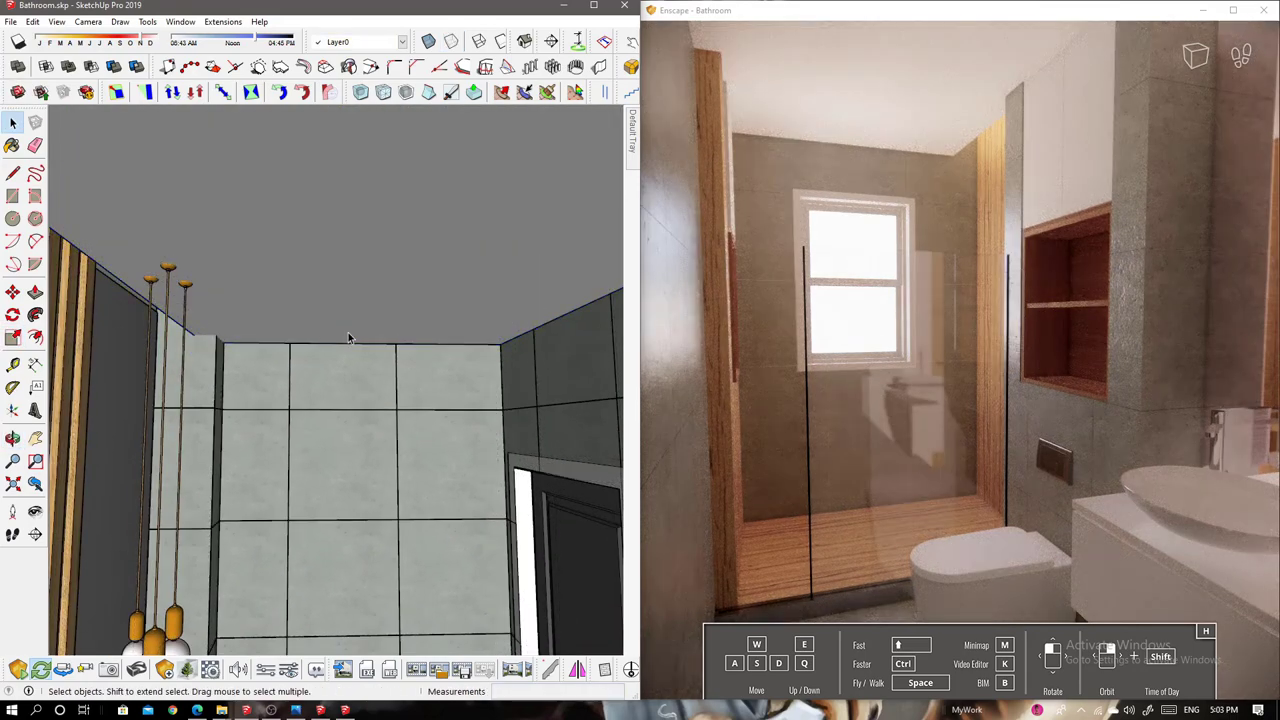
Place copies of the recessed spotlight at two more ceiling positions
mouse_move(445, 326)
middle_mouse_down()
mouse_move(456, 328)
mouse_move(445, 305)
mouse_move(378, 272)
middle_mouse_up()
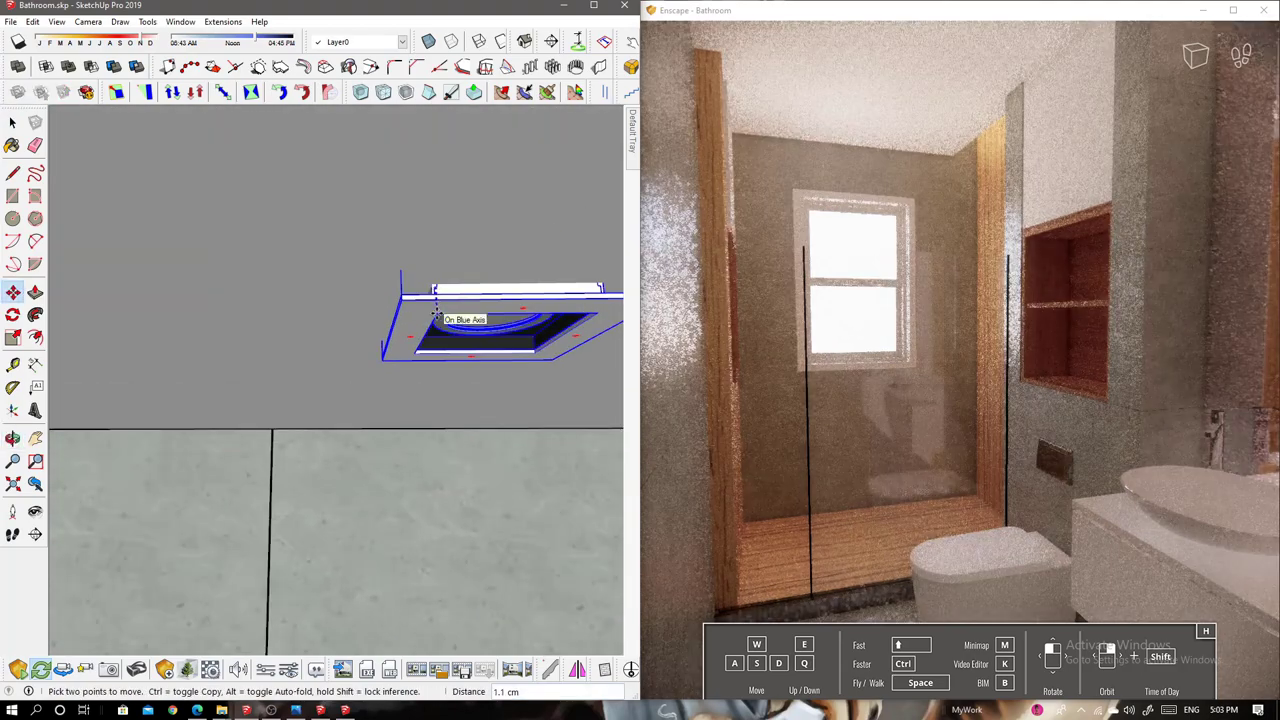
scroll(433, 285, "down", 3)
scroll(426, 272, "down", 3)
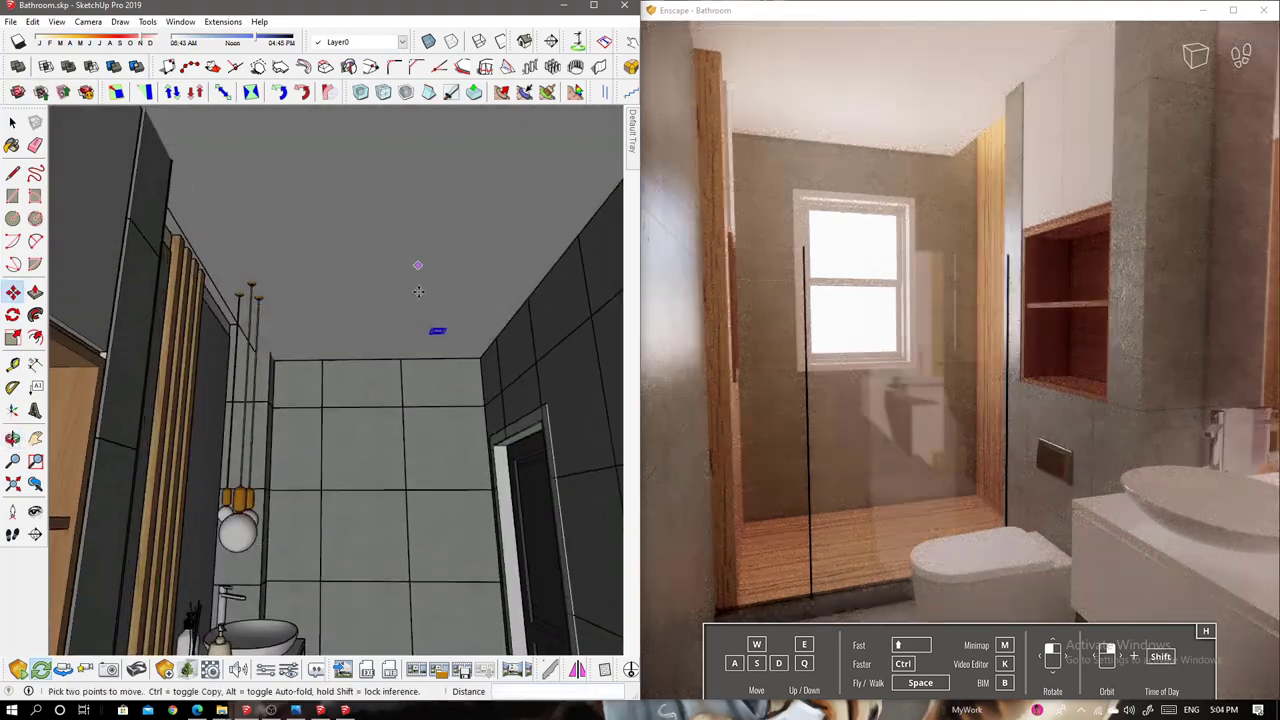
scroll(411, 366, "down", 2)
middle_click_drag(411, 366, 444, 295)
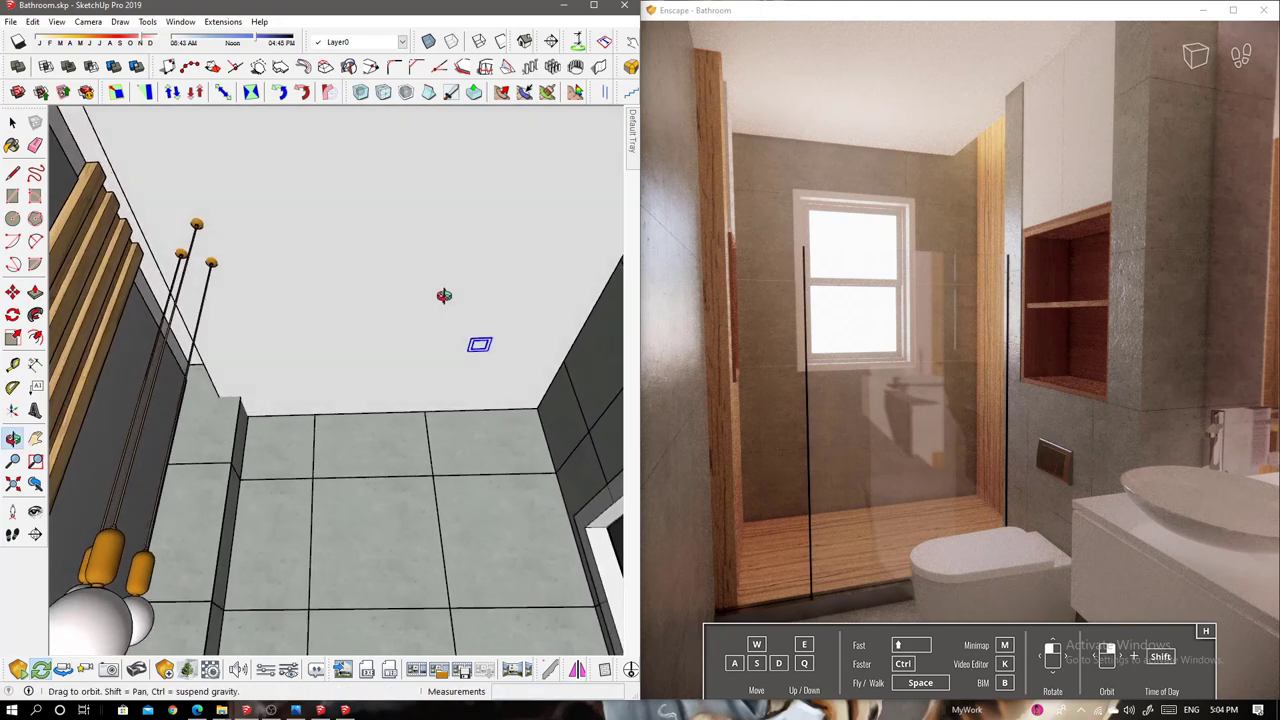
left_click(278, 320)
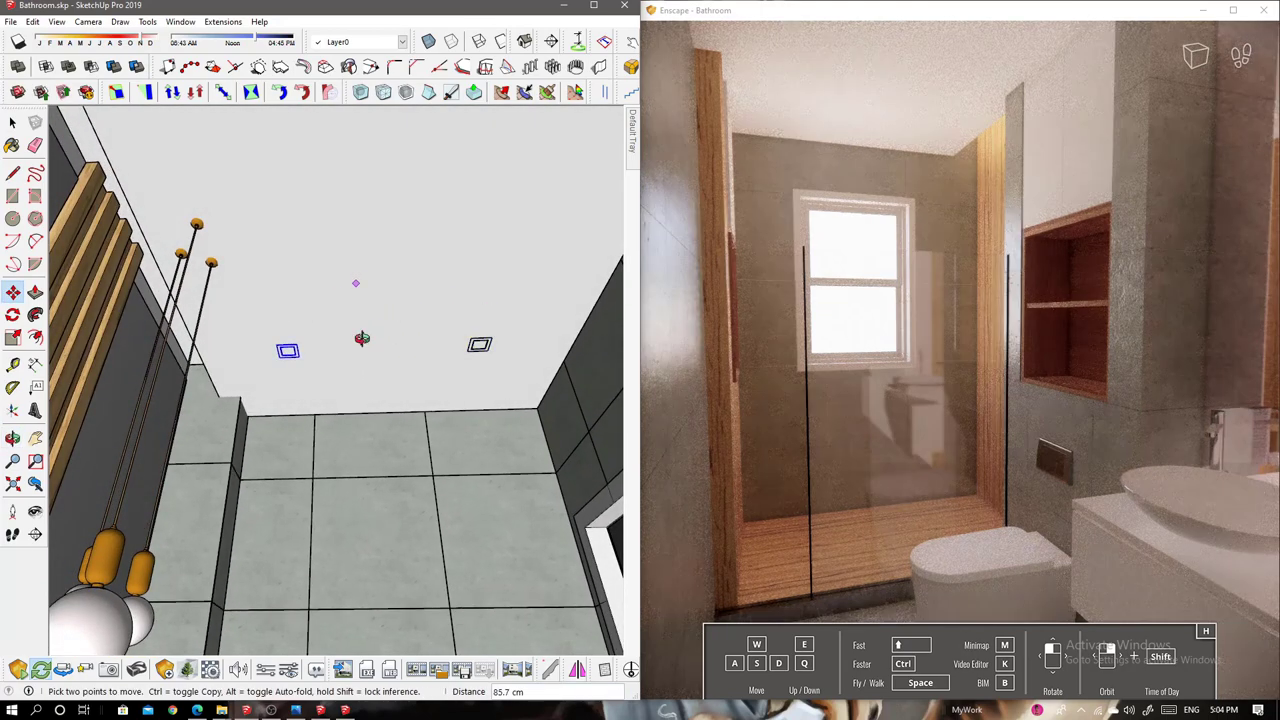
key("space")
middle_click_drag(437, 380, 220, 323)
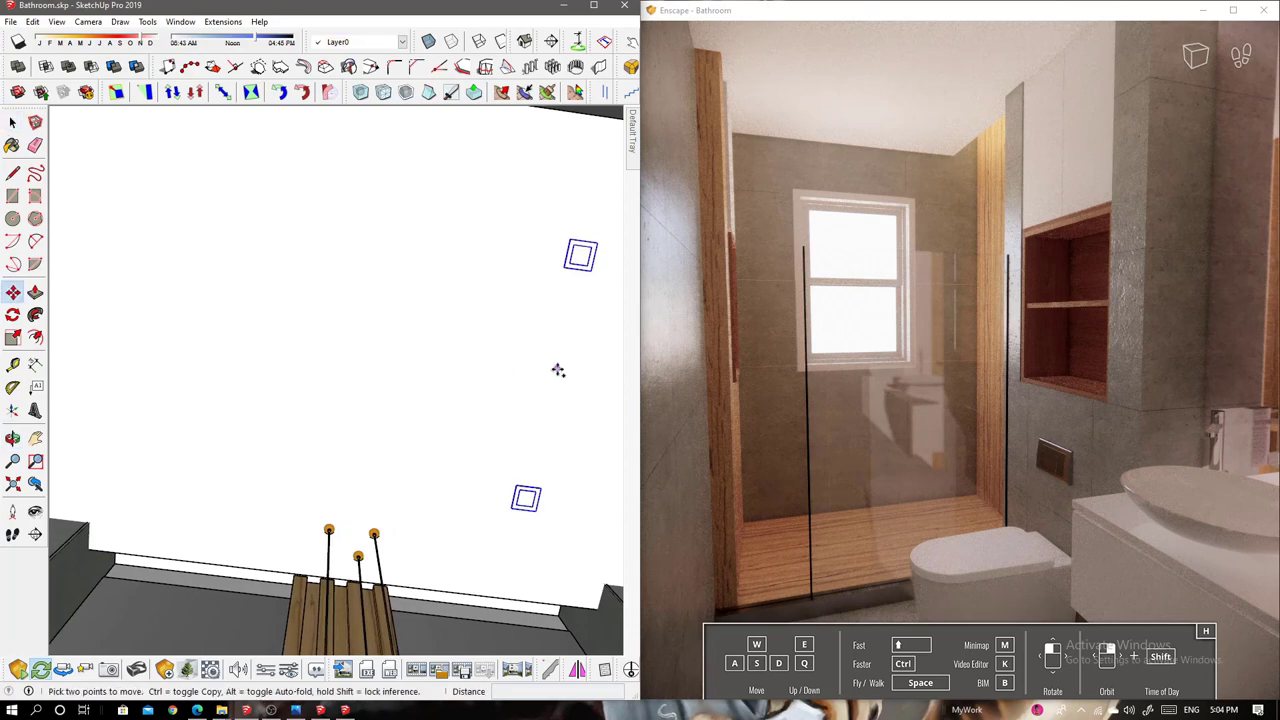
middle_click_drag(322, 345, 356, 366)
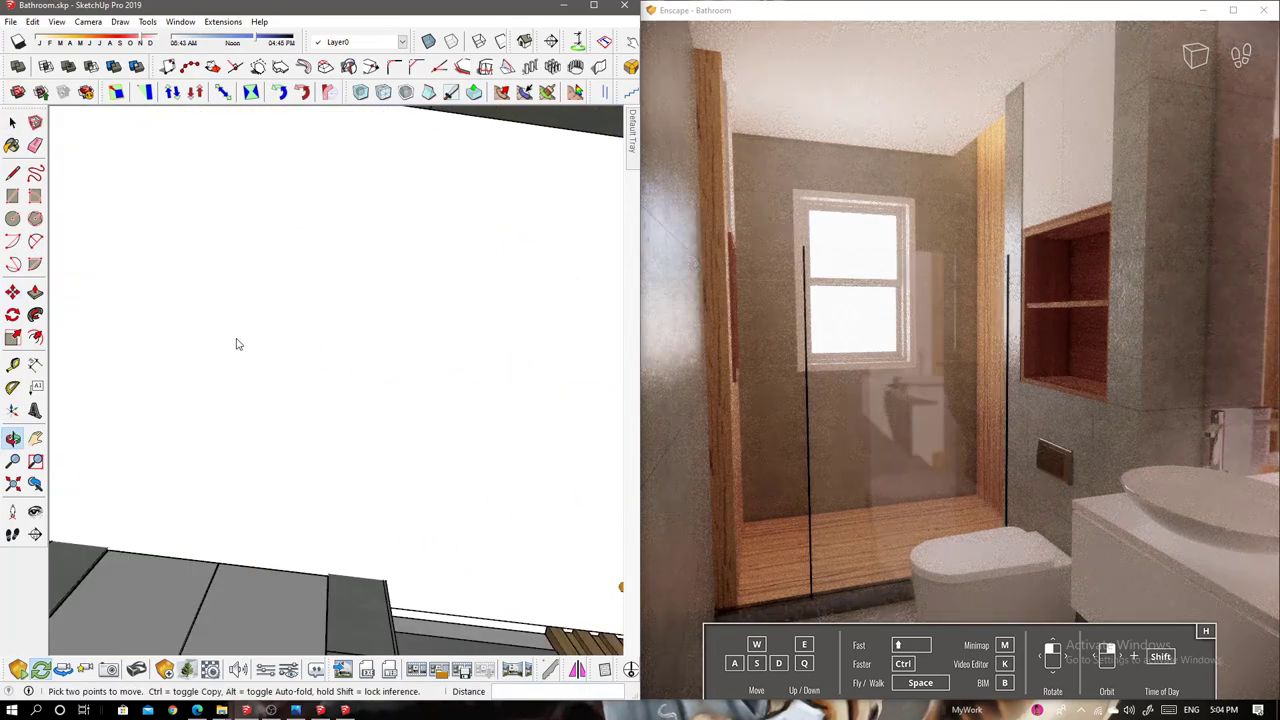
left_click(237, 330)
scroll(345, 430, "up", 5)
scroll(345, 430, "down", 5)
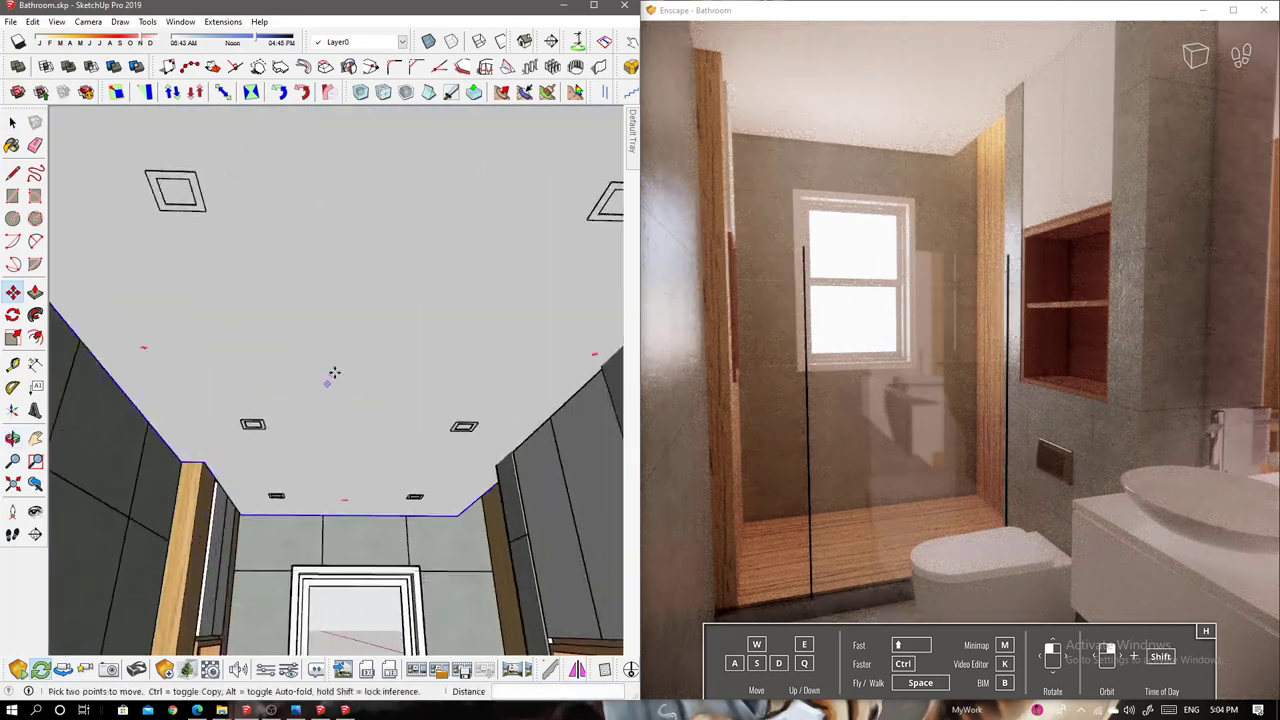
Finish the rectangle inside the ceiling light frame
key("space")
scroll(297, 340, "up", 4)
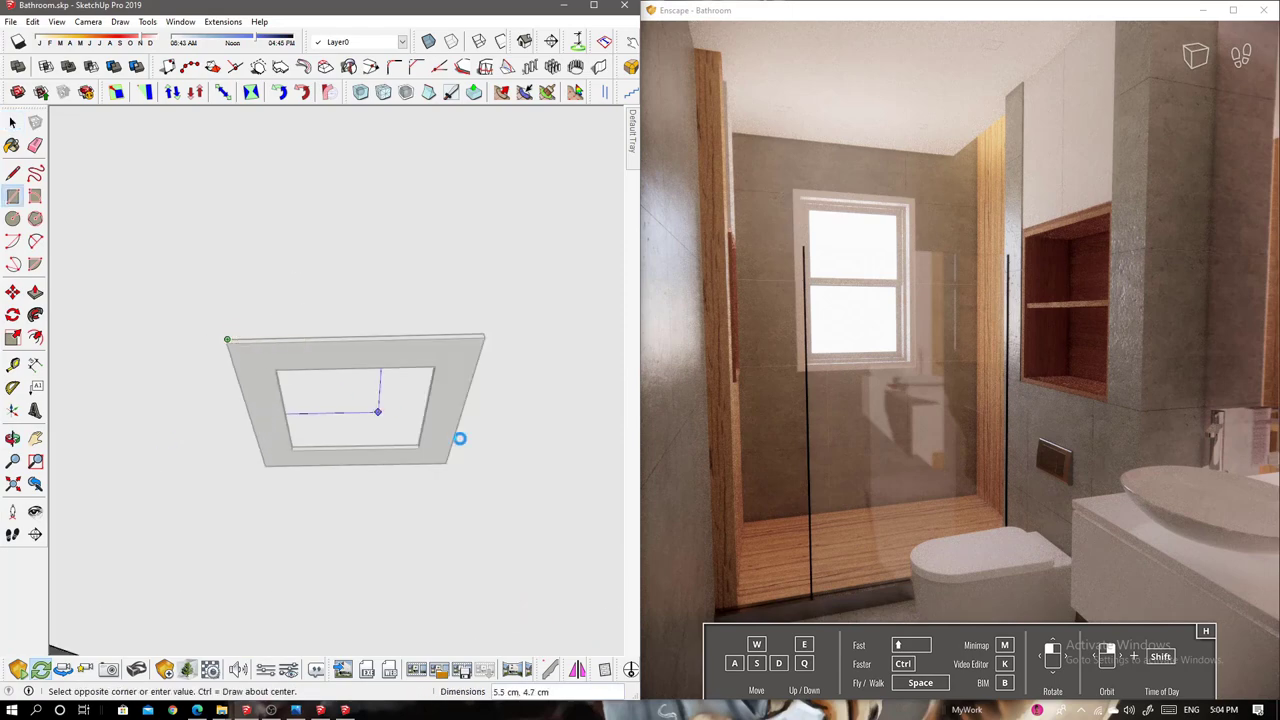
middle_click_drag(455, 437, 490, 415)
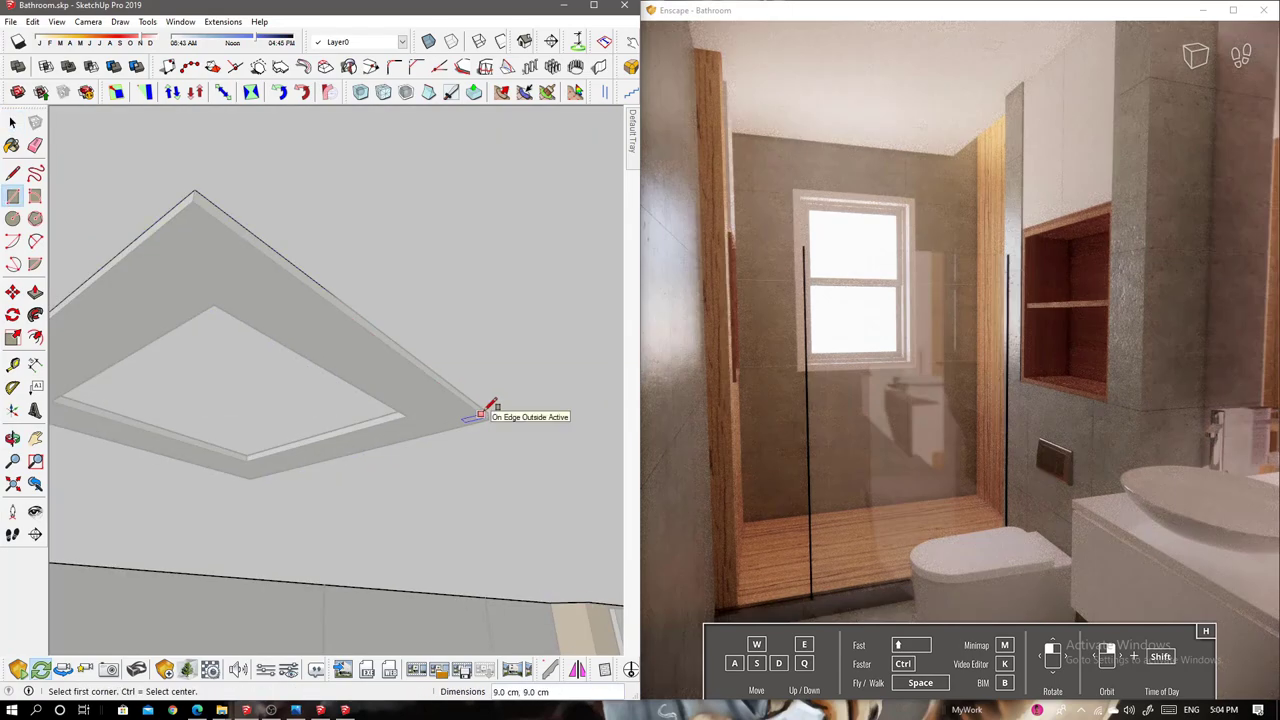
left_click(487, 411)
Copy the light frame to two more ceiling spots, 99 cm apart
key("space")
scroll(306, 394, "down", 3)
key("m")
scroll(311, 287, "down", 2)
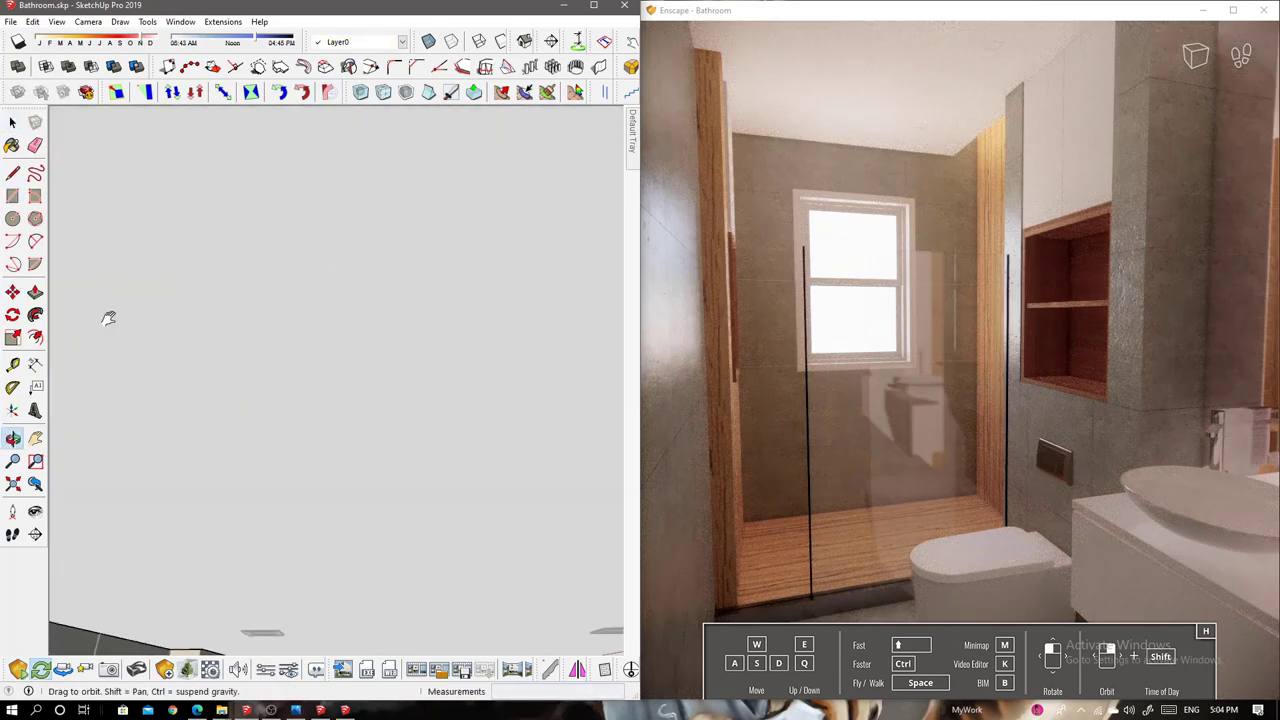
left_click(460, 294)
scroll(283, 337, "down", 2)
key("space")
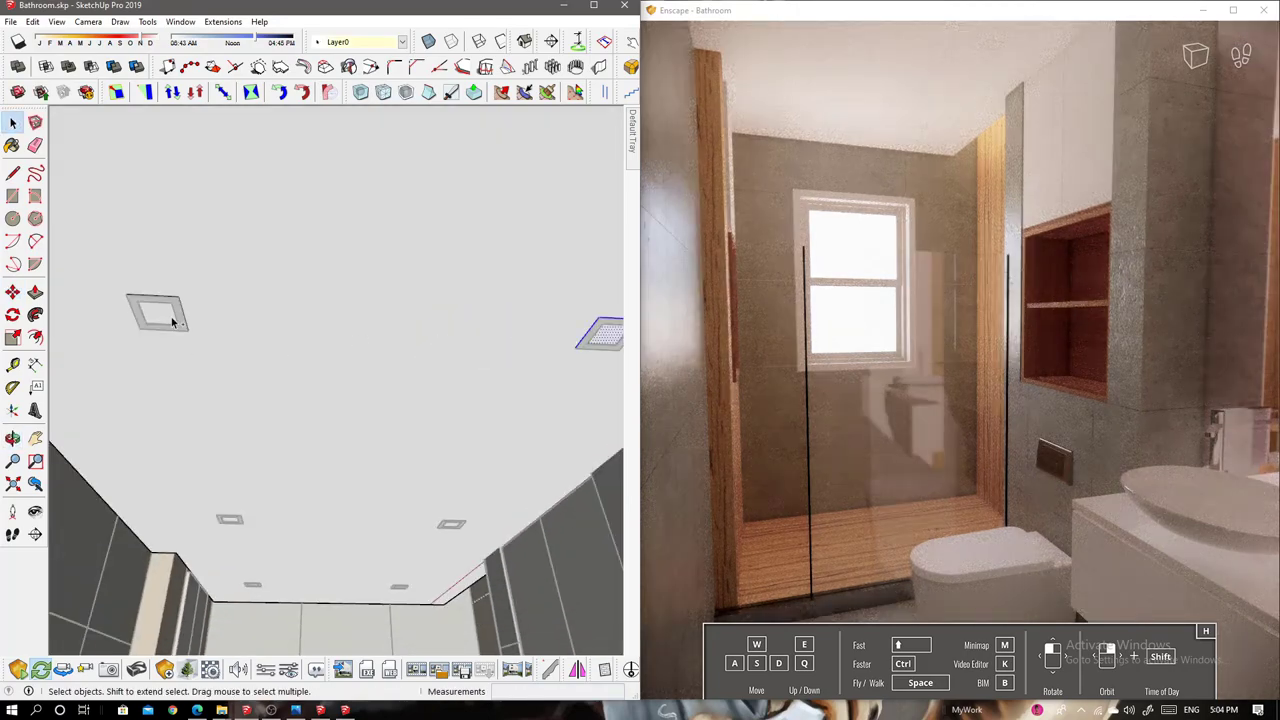
scroll(494, 327, "up", 4)
scroll(453, 360, "down", 4)
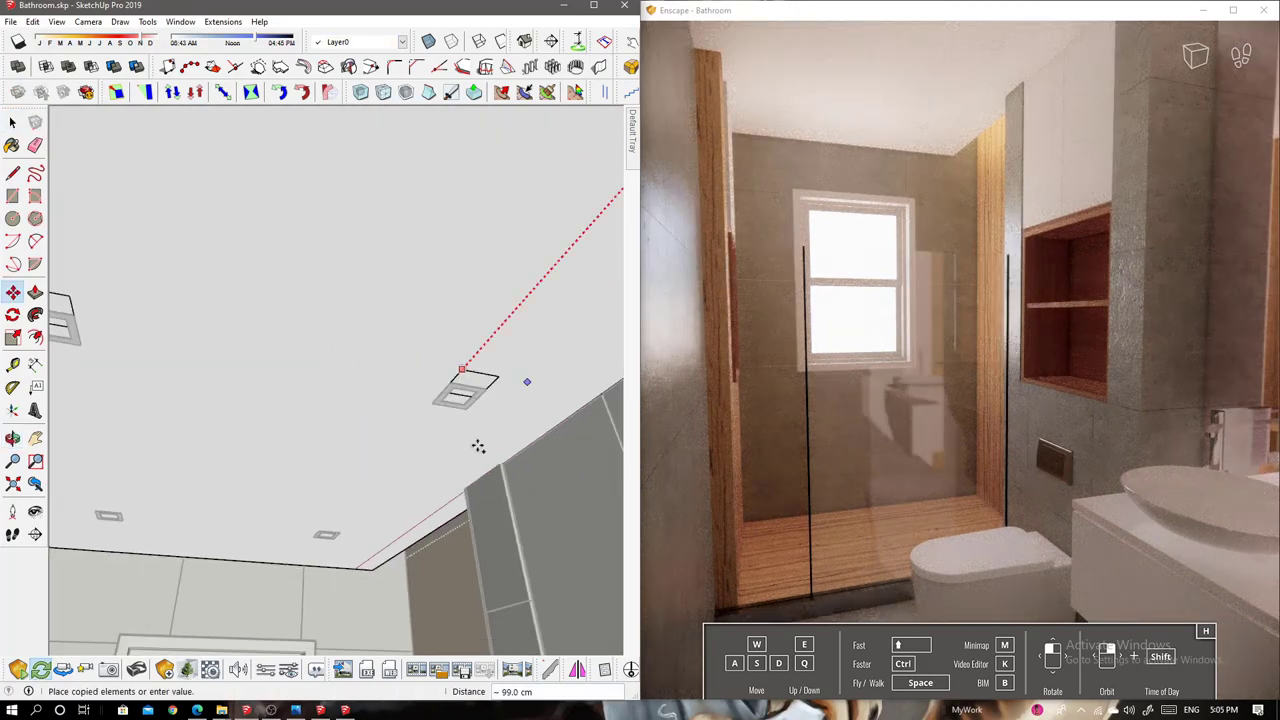
left_click(480, 183)
scroll(443, 196, "down", 3)
mouse_move(443, 196)
middle_mouse_down()
mouse_move(249, 277)
mouse_move(77, 375)
mouse_move(309, 434)
mouse_move(94, 360)
middle_mouse_up()
Select another ceiling light frame and start moving it
key("space")
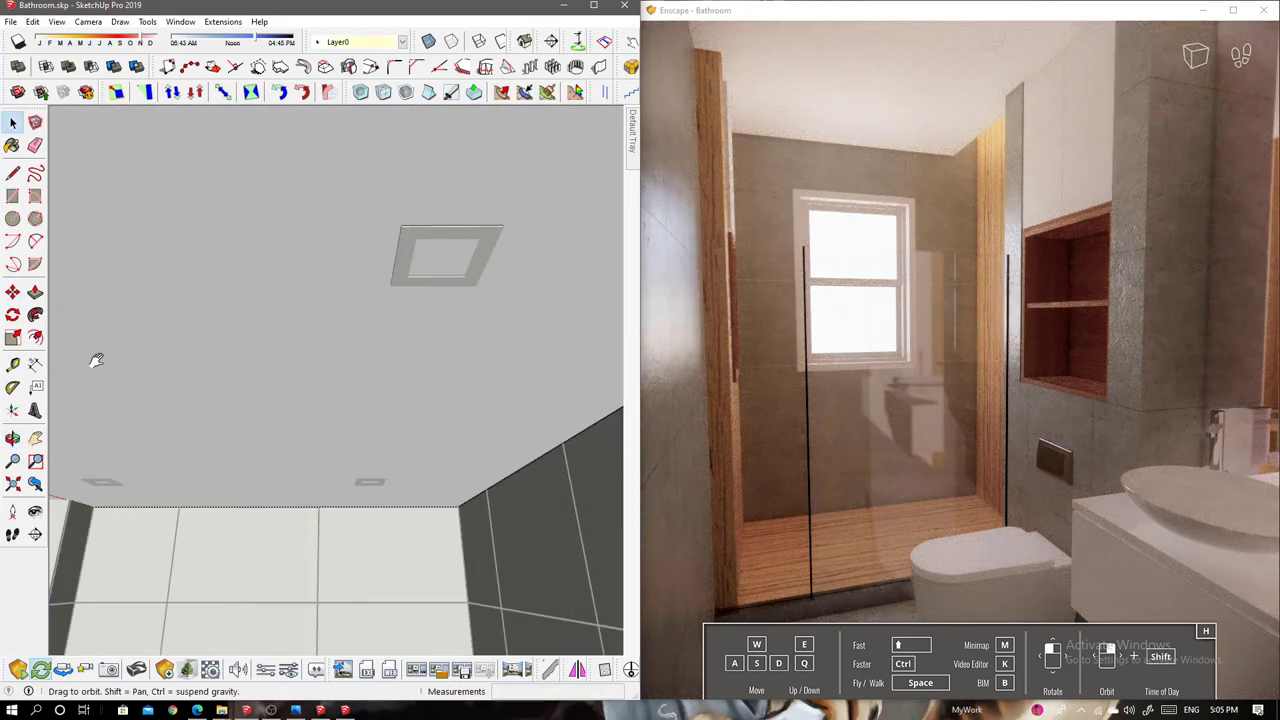
left_click(175, 252)
key("m")
scroll(207, 211, "up", 2)
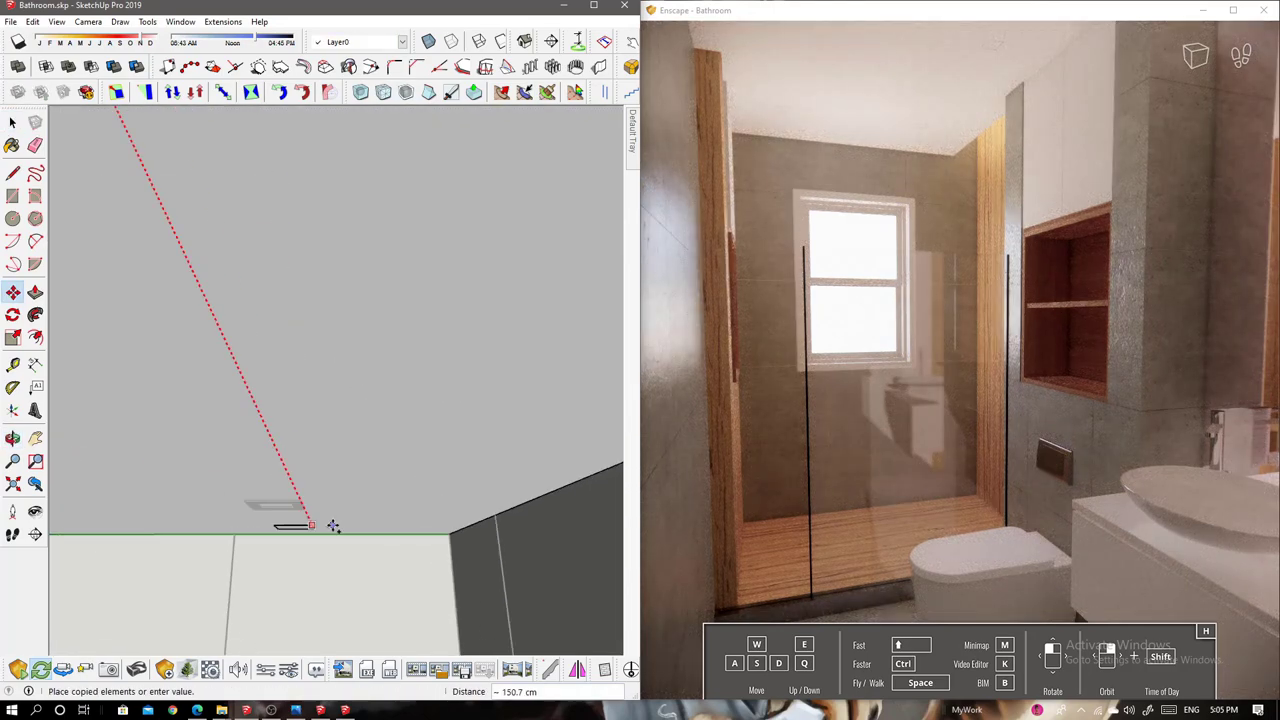
Orbit and zoom in close to the ceiling light fixture
scroll(300, 350, "up", 2)
scroll(257, 357, "up", 2)
middle_click_drag(257, 357, 230, 100)
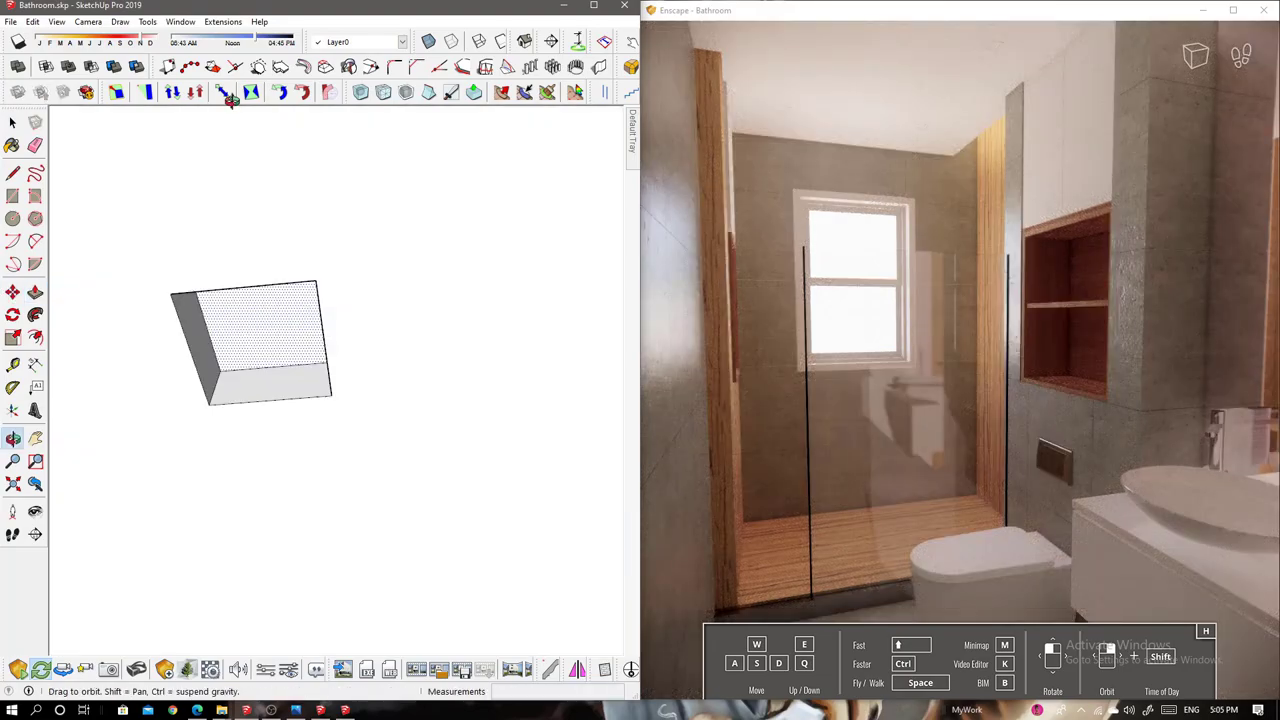
mouse_move(267, 303)
middle_mouse_down()
mouse_move(571, 386)
mouse_move(334, 374)
middle_mouse_up()
scroll(277, 449, "up", 3)
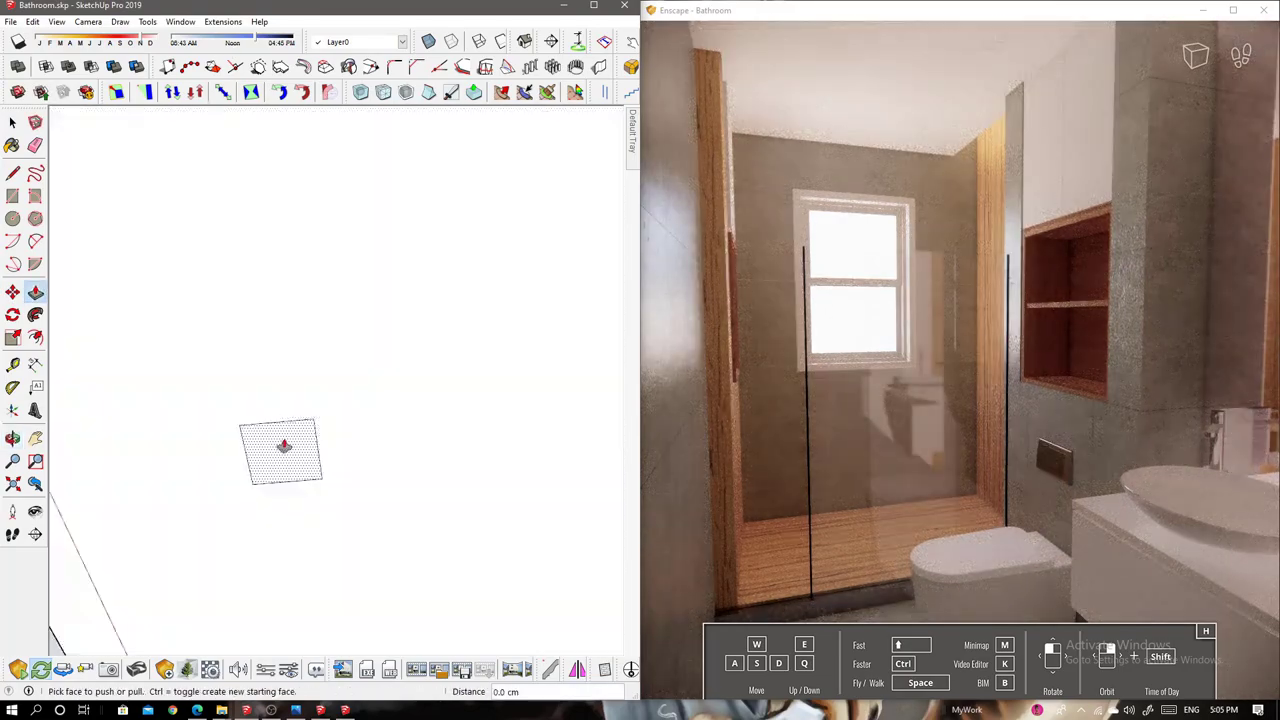
scroll(378, 313, "up", 3)
scroll(378, 313, "down", 3)
middle_click_drag(420, 334, 406, 406)
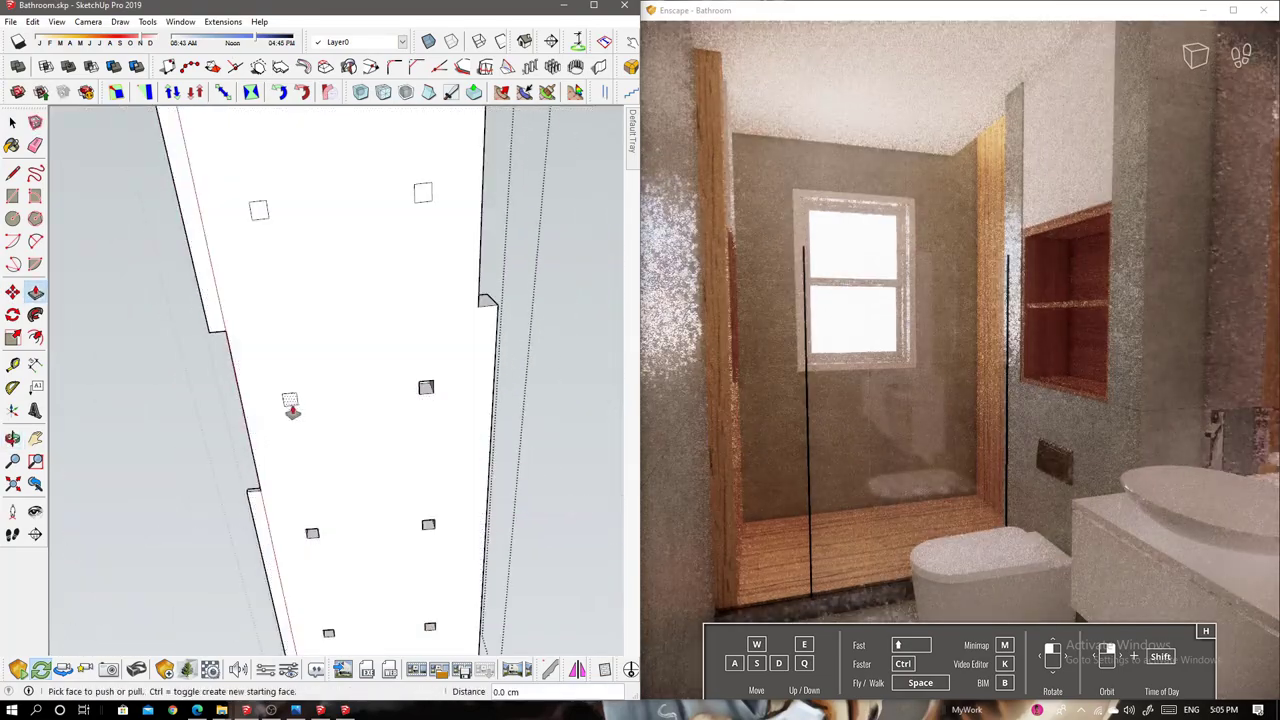
mouse_move(414, 200)
middle_mouse_down()
mouse_move(380, 349)
mouse_move(165, 399)
middle_mouse_up()
scroll(365, 404, "up", 5)
middle_click_drag(420, 300, 441, 260)
scroll(441, 240, "down", 3)
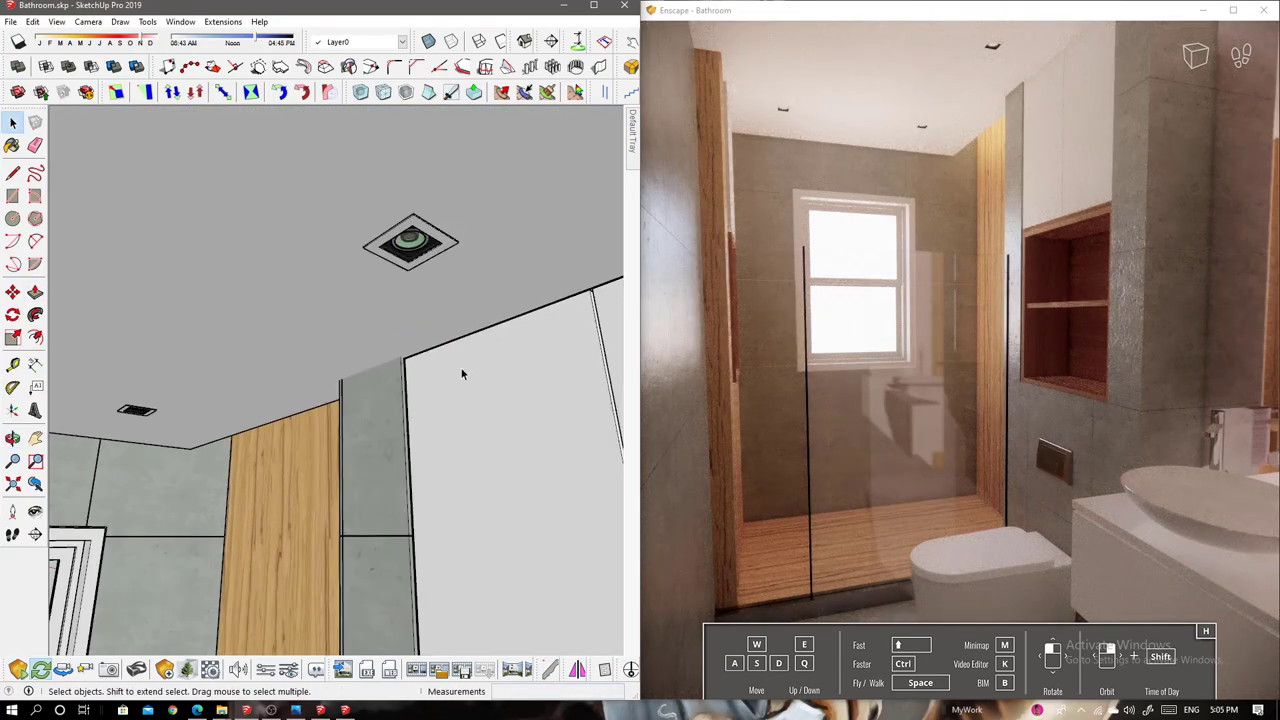
scroll(441, 237, "up", 3)
Open the light fixture and its ring group for editing
key("b")
key("space")
double_click(441, 237)
scroll(452, 241, "up", 2)
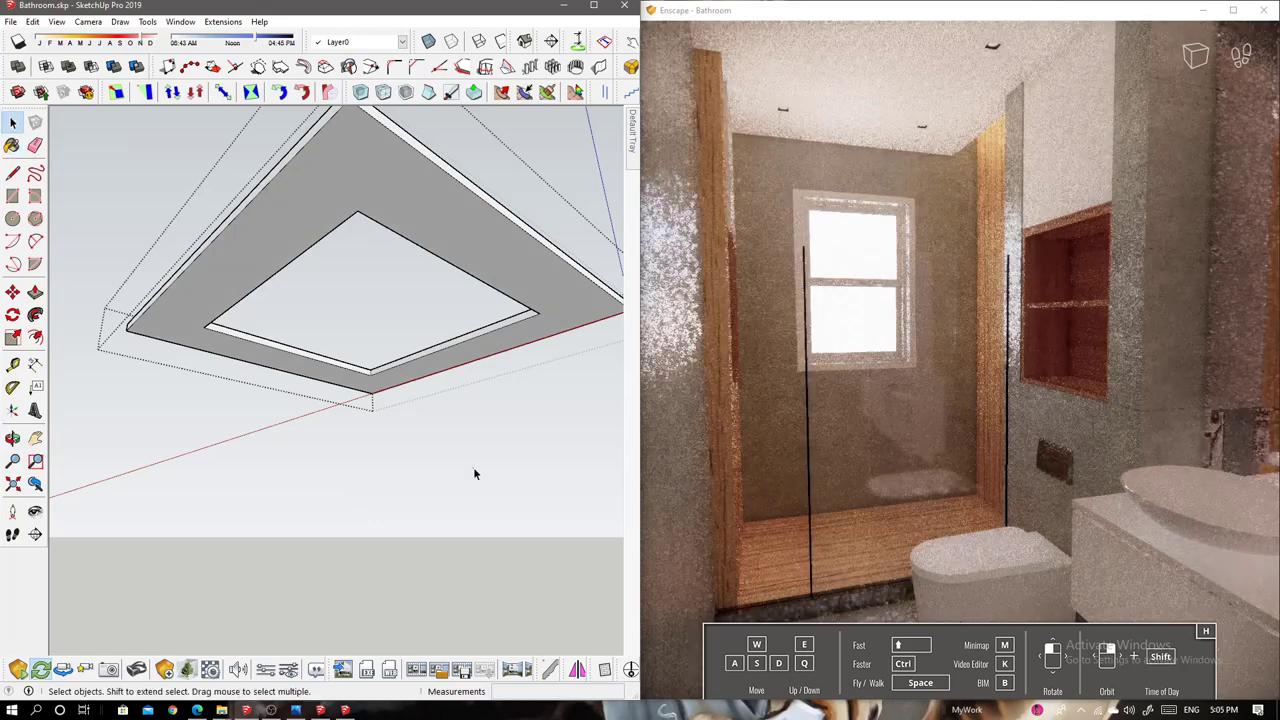
mouse_move(452, 241)
middle_mouse_down()
mouse_move(314, 394)
mouse_move(418, 380)
mouse_move(300, 450)
mouse_move(345, 273)
middle_mouse_up()
double_click(408, 374)
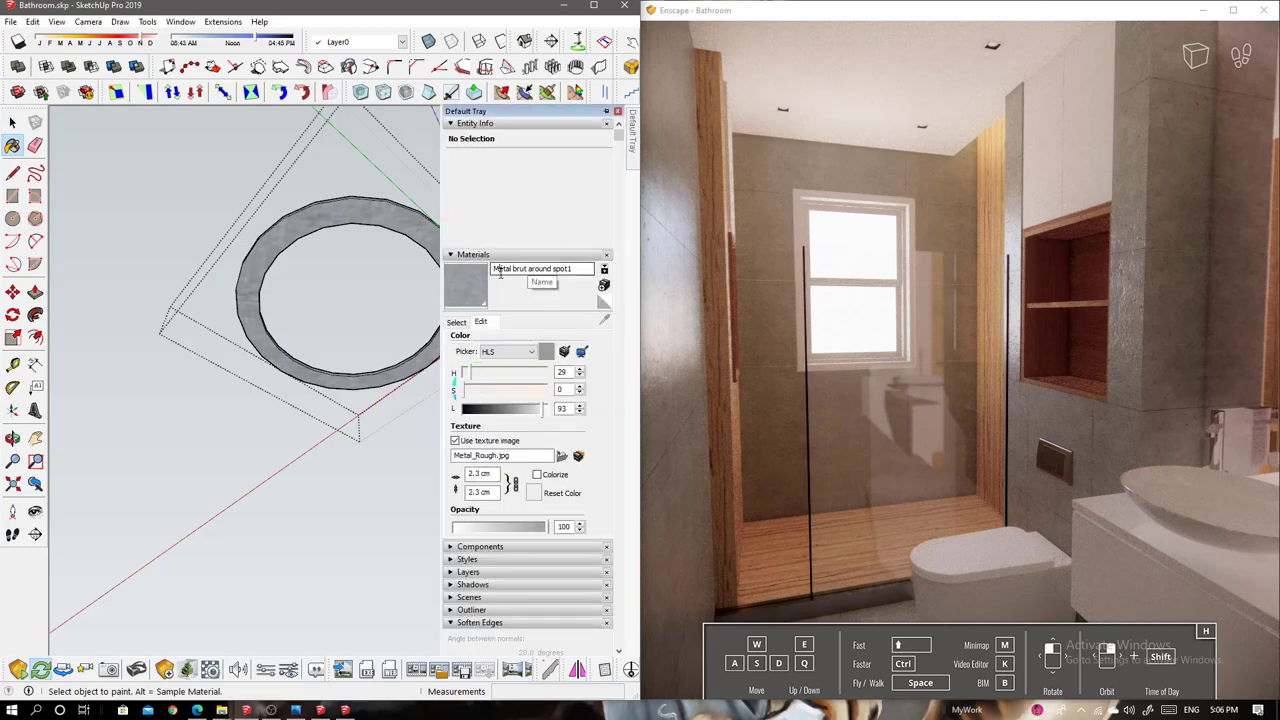
key("space")
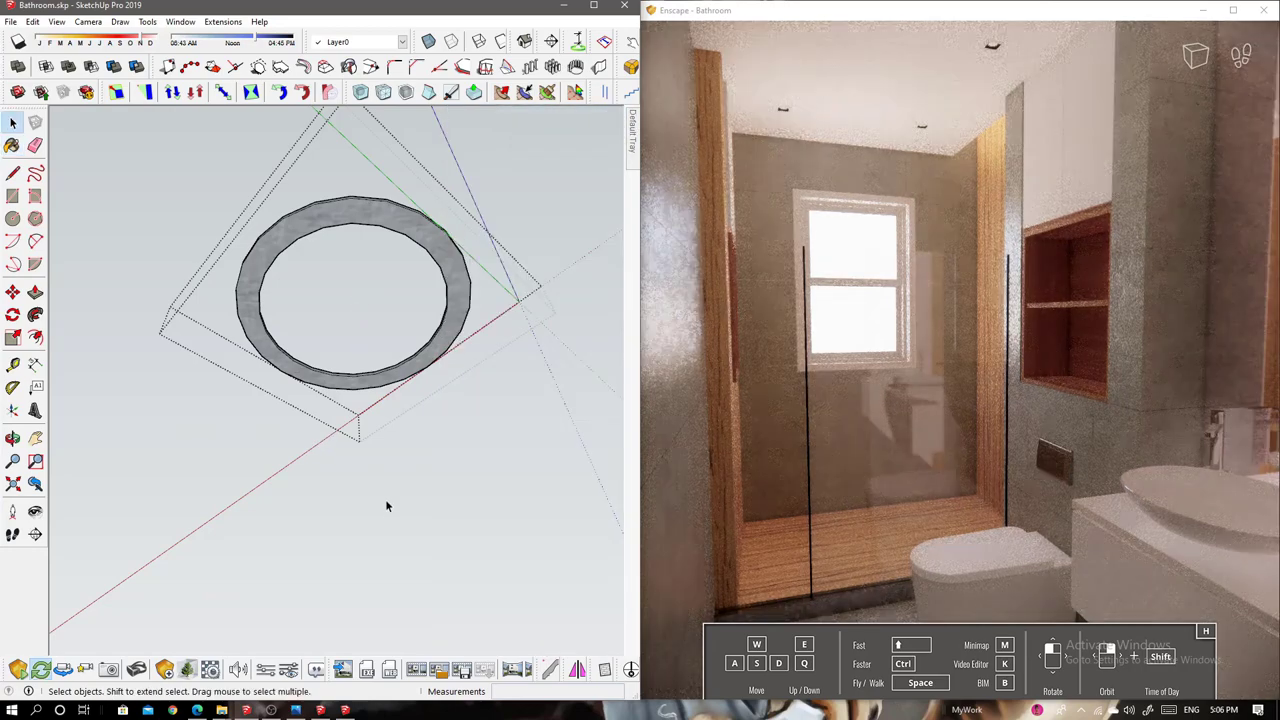
middle_click_drag(275, 198, 265, 205)
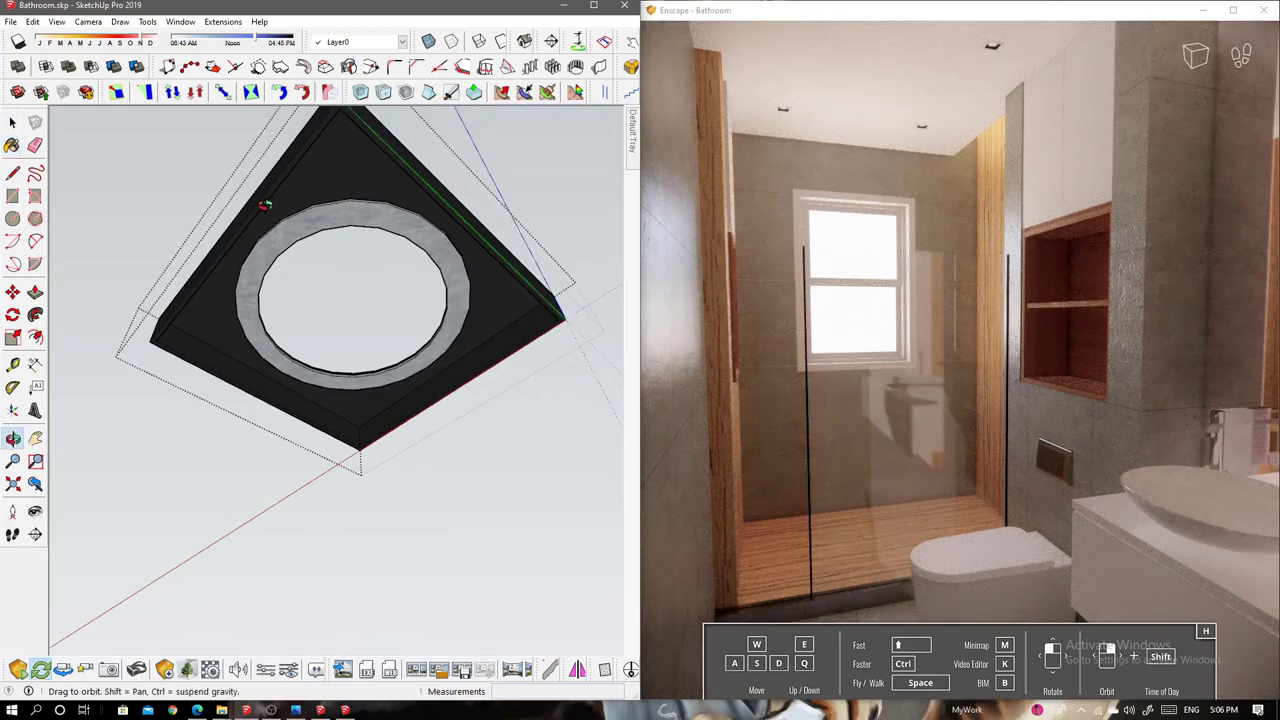
Make the black ampoule1 housing material glossier and 86% metallic in Enscape
left_click(421, 153, "alt")
left_click(210, 669)
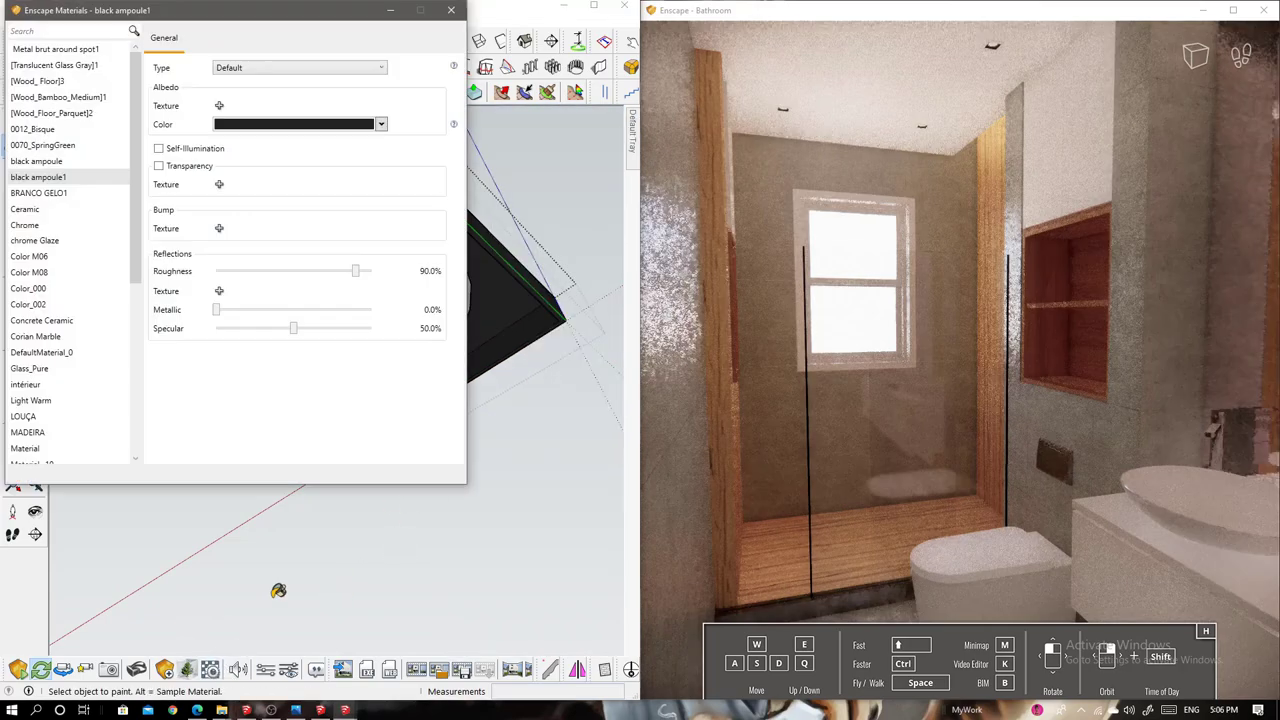
left_click_drag(354, 271, 257, 271)
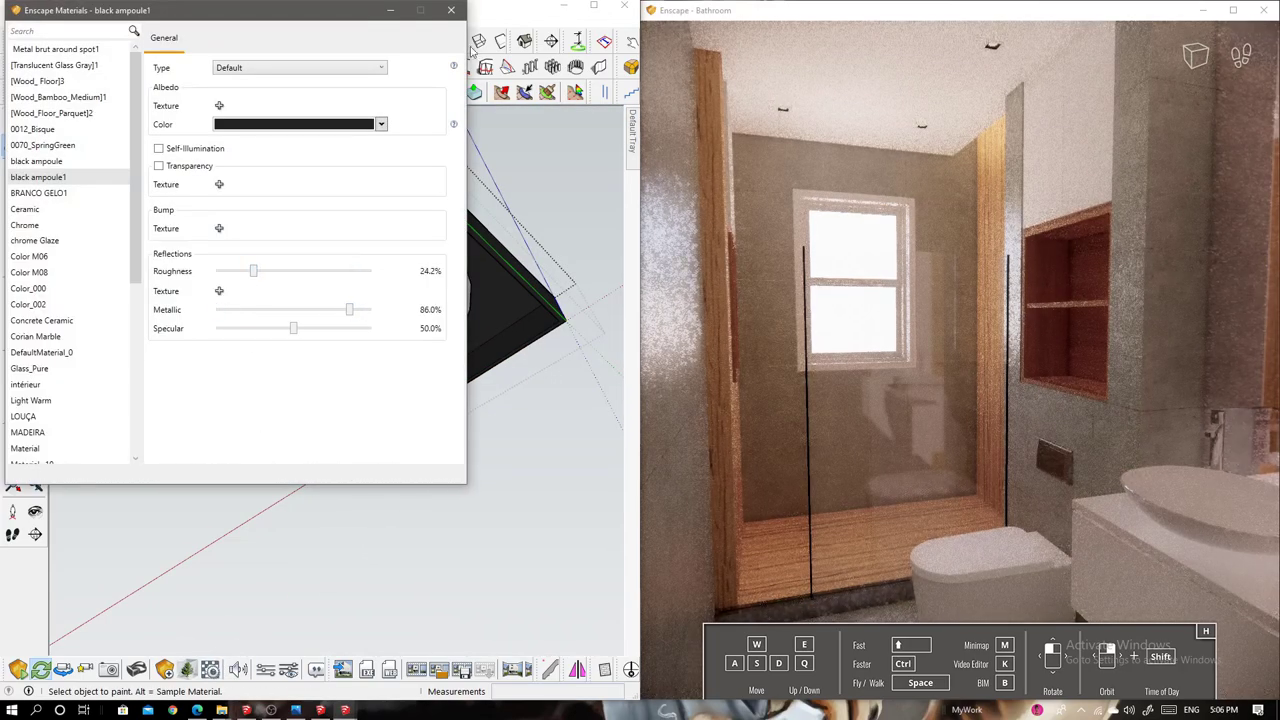
left_click(468, 165)
key("space")
mouse_move(468, 165)
middle_mouse_down()
mouse_move(349, 383)
mouse_move(371, 448)
mouse_move(391, 428)
middle_mouse_up()
Make the lens material opaque and self-illuminating with a peach glow at 19044 cd/m²
key("b")
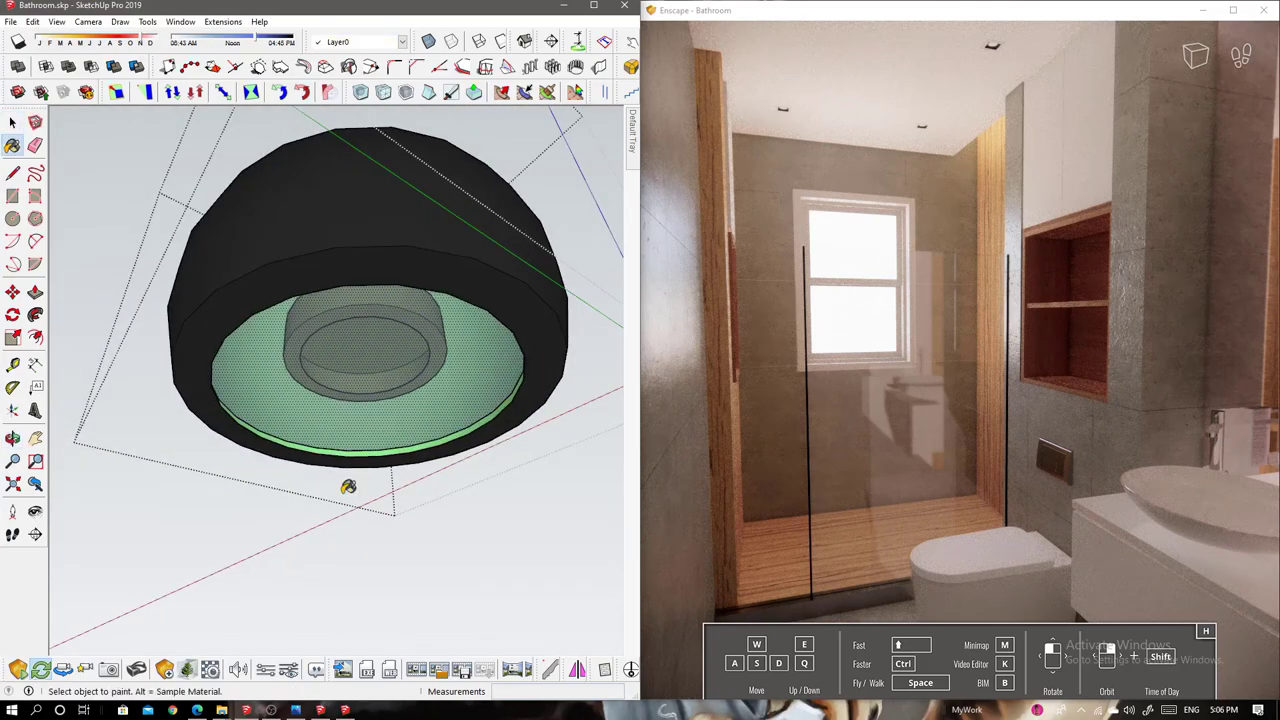
left_click(211, 675)
left_click(158, 168)
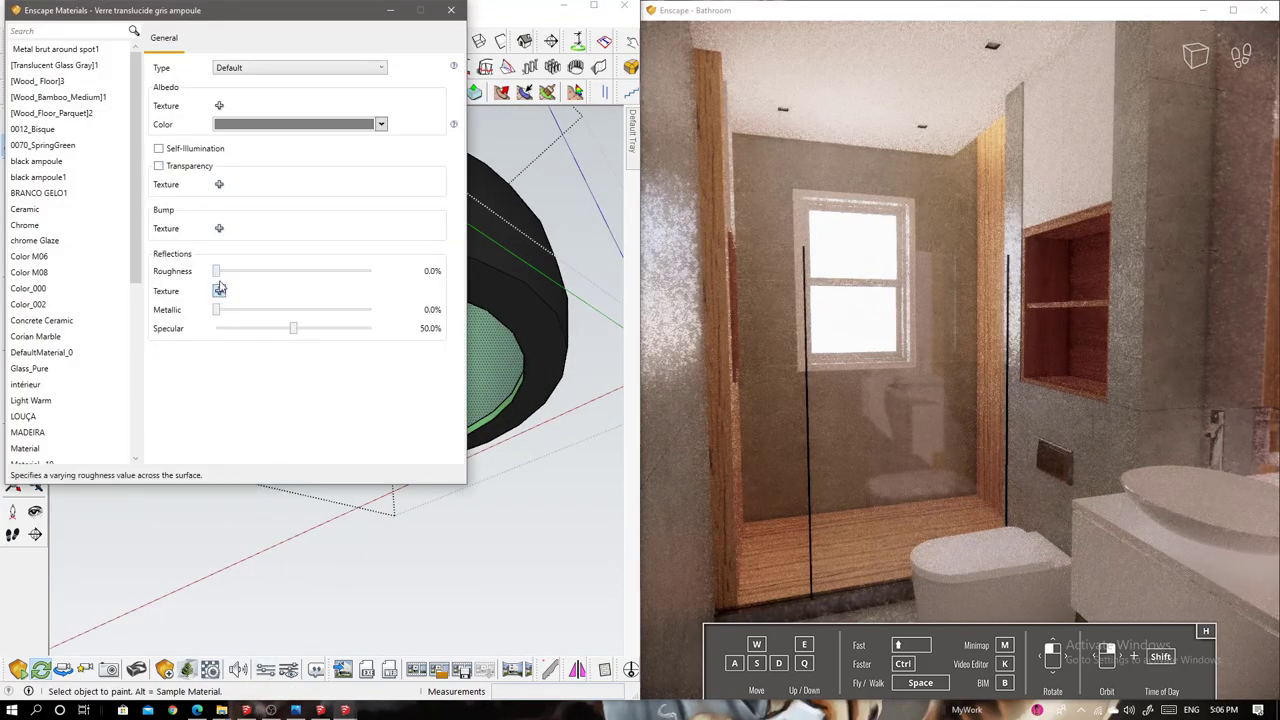
left_click(158, 148)
left_click(381, 185)
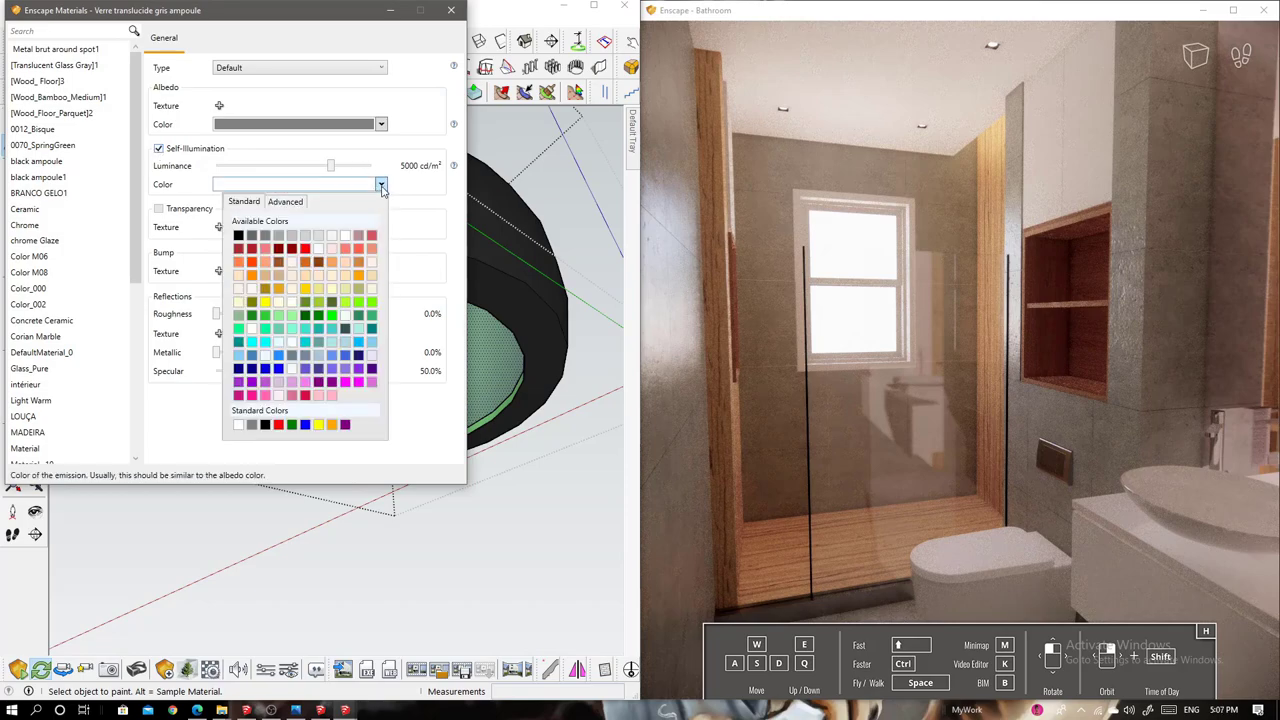
left_click(292, 262)
left_click_drag(330, 166, 349, 166)
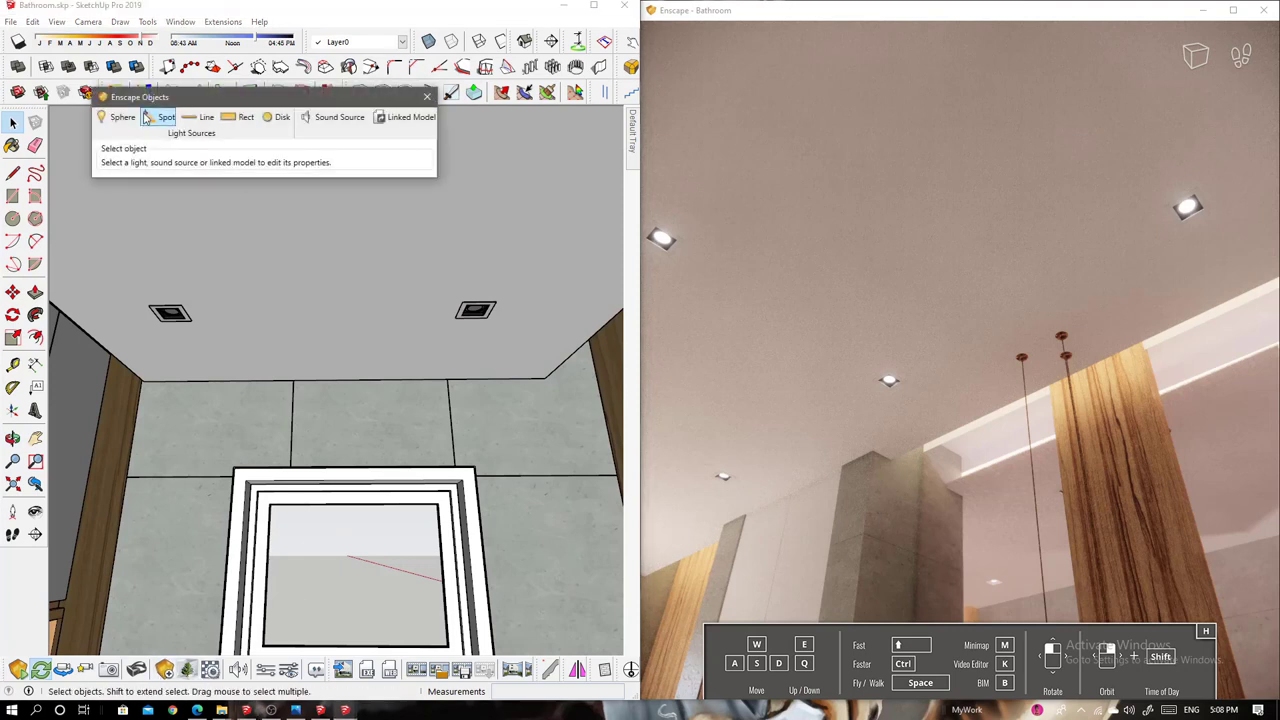
Place an Enscape spot light at the ceiling downlight, aimed down at the floor
left_click(148, 117)
left_click(475, 311)
scroll(490, 241, "up", 3)
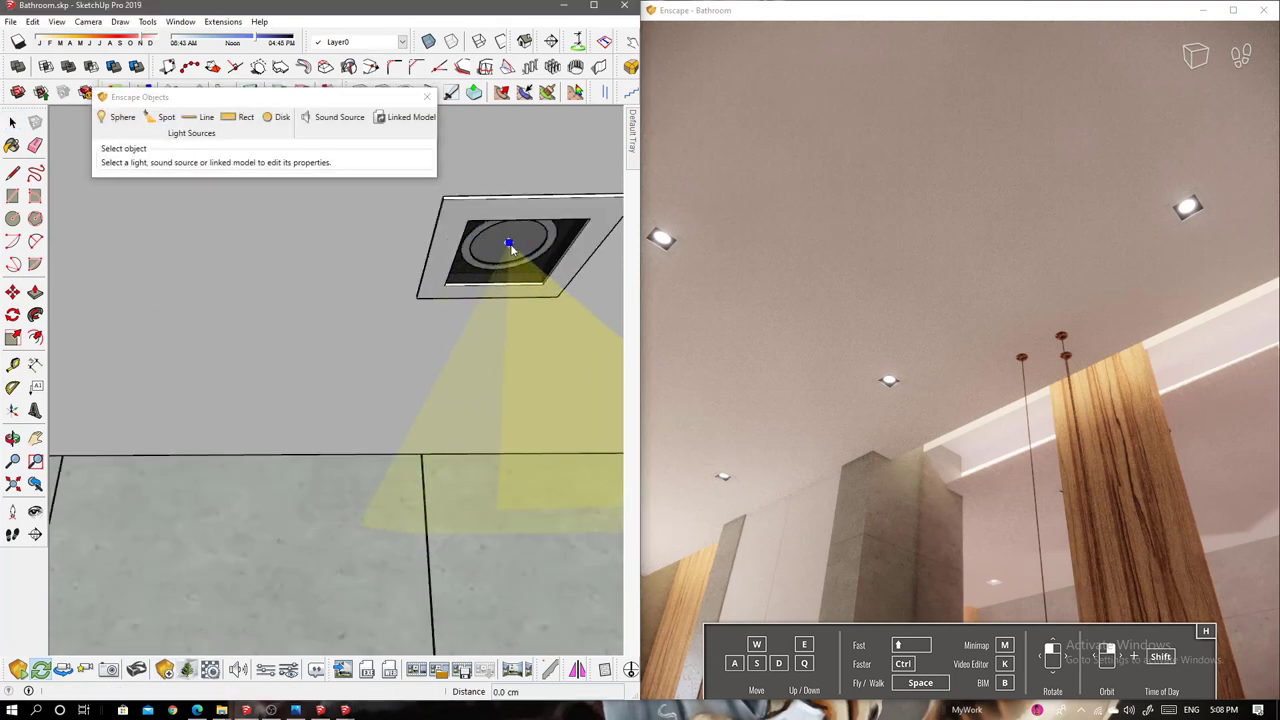
scroll(510, 248, "up", 2)
scroll(508, 251, "up", 2)
middle_click_drag(508, 274, 574, 468)
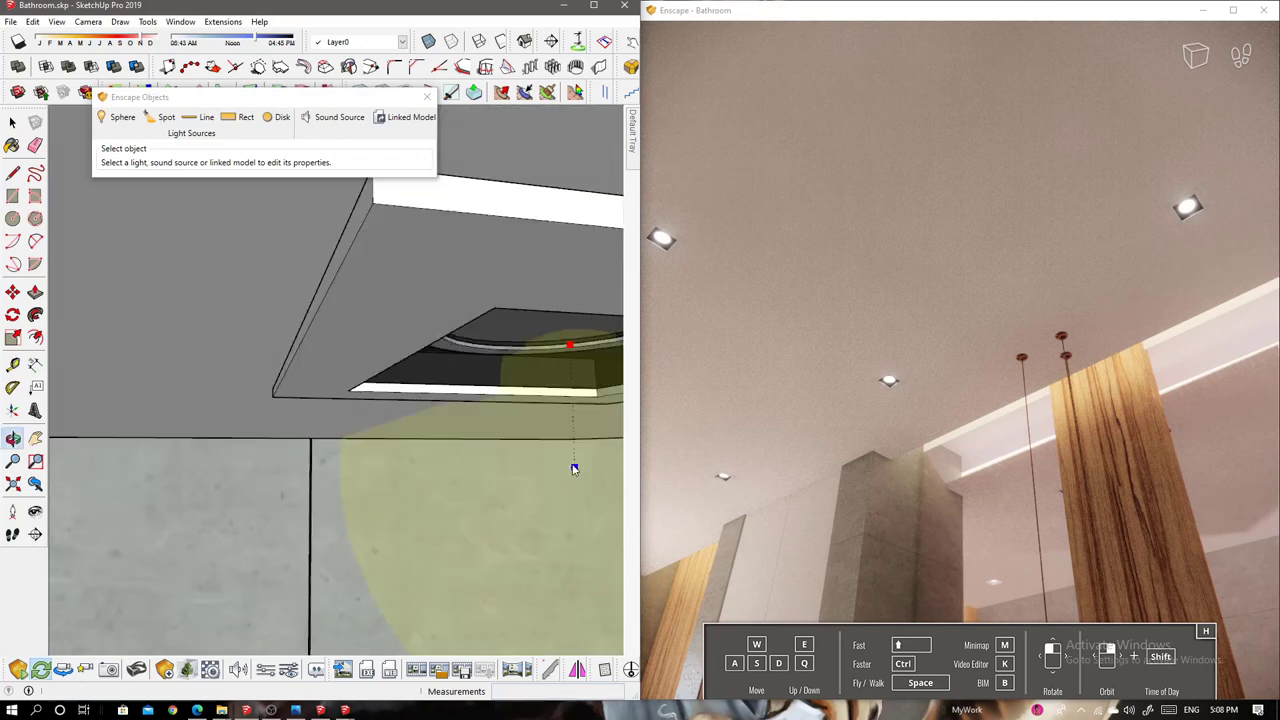
middle_click_drag(485, 442, 388, 190)
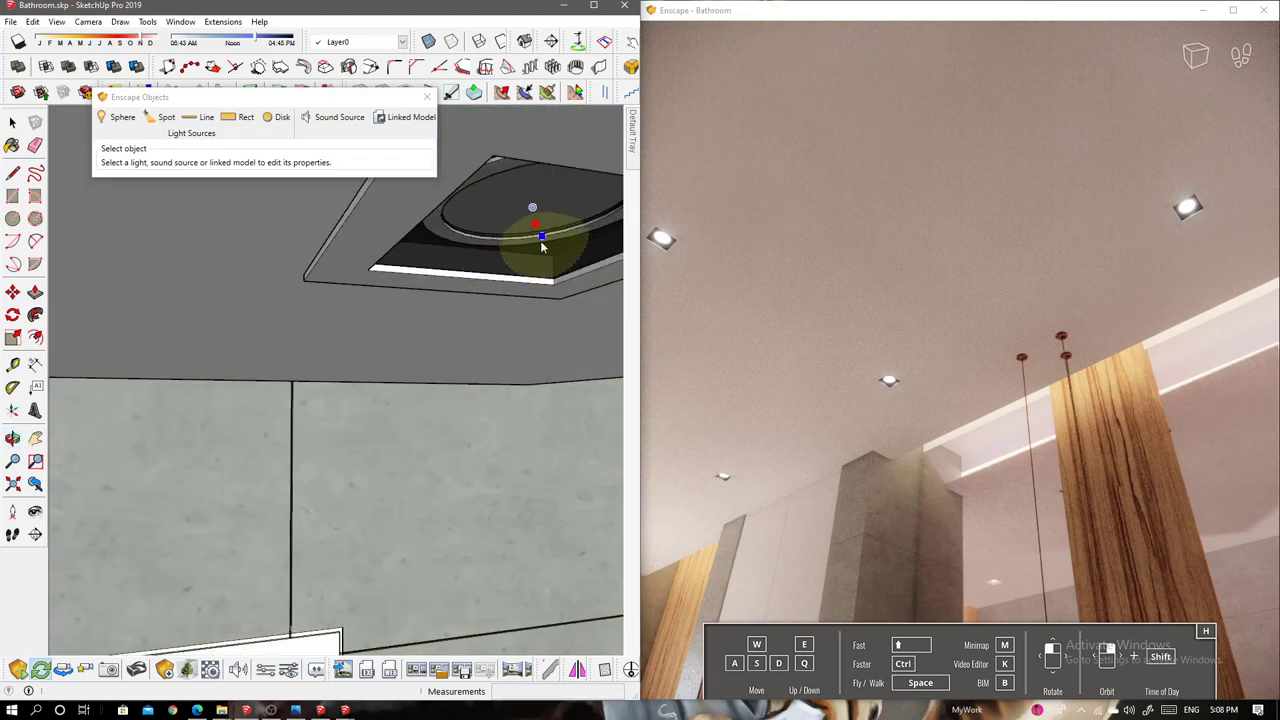
mouse_move(541, 246)
middle_mouse_down()
mouse_move(529, 517)
mouse_move(509, 451)
middle_mouse_up()
mouse_move(427, 392)
middle_mouse_down()
mouse_move(443, 320)
mouse_move(517, 451)
mouse_move(383, 251)
mouse_move(411, 333)
mouse_move(392, 596)
middle_mouse_up()
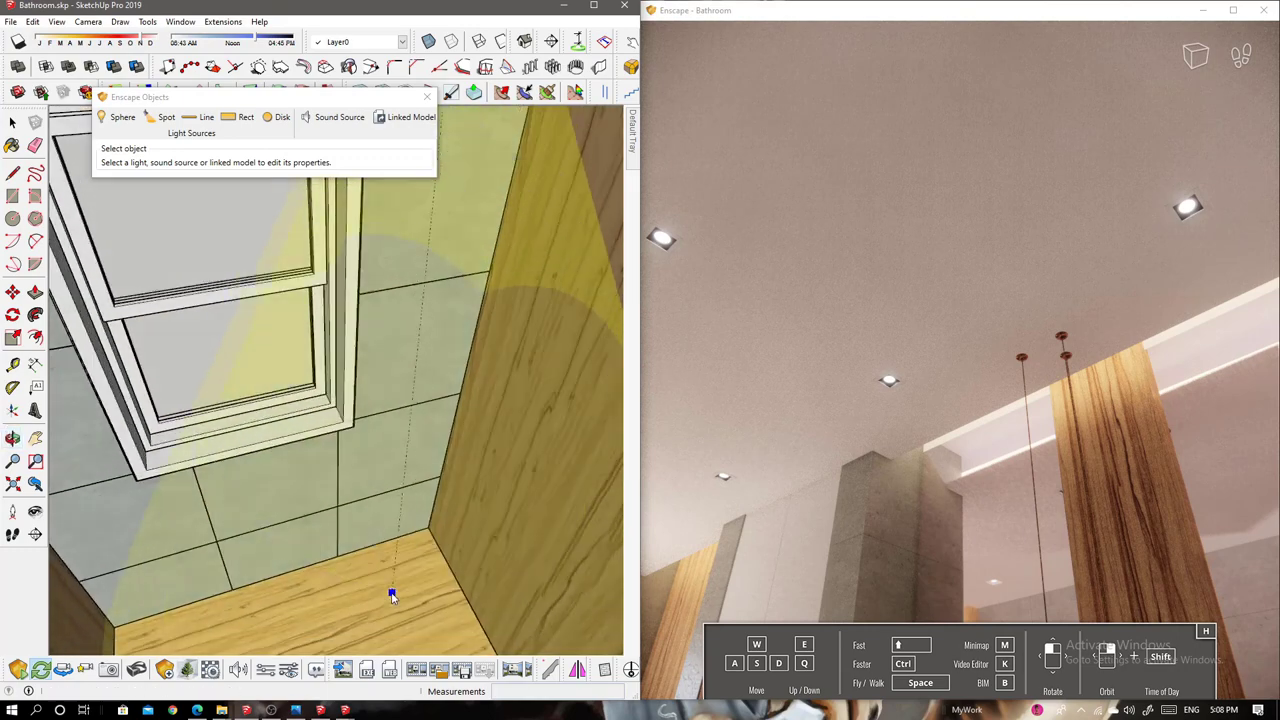
left_click(410, 497)
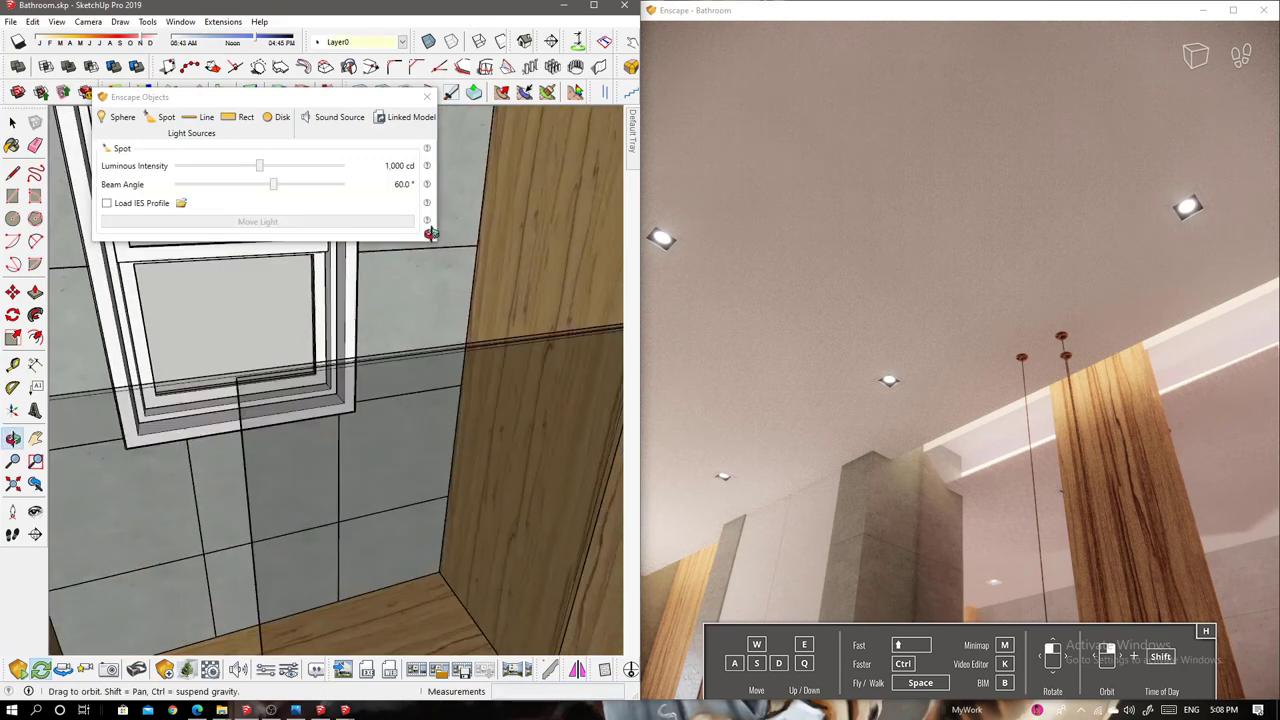
mouse_move(410, 497)
middle_mouse_down()
mouse_move(449, 377)
mouse_move(430, 330)
mouse_move(484, 380)
middle_mouse_up()
Move the spot light into position beneath the ceiling downlight
key("m")
key("m")
scroll(470, 340, "up", 3)
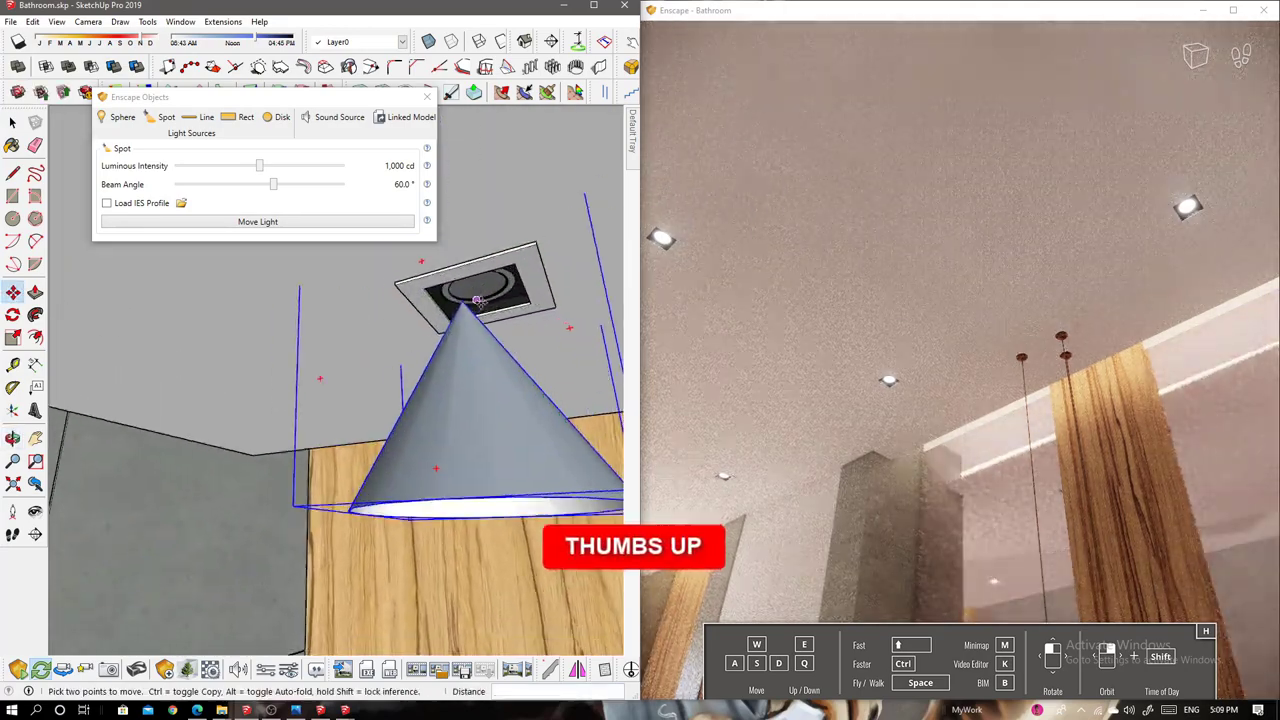
scroll(500, 280, "up", 2)
scroll(540, 212, "up", 2)
mouse_move(537, 265)
middle_mouse_down()
mouse_move(494, 371)
mouse_move(385, 343)
middle_mouse_up()
scroll(386, 356, "down", 4)
Open the spot-light group and lower Luminous Intensity to 3,684 cd
key("space")
scroll(380, 400, "down", 5)
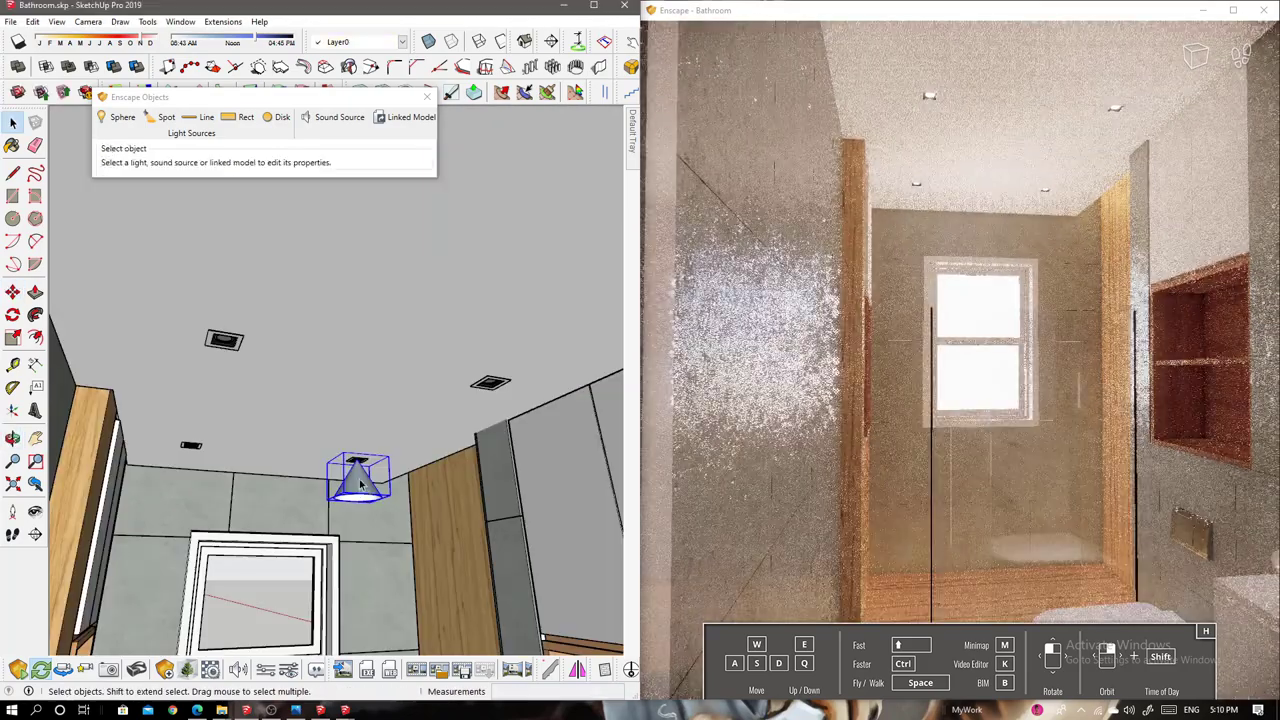
scroll(358, 465, "down", 3)
key("ctrl+z")
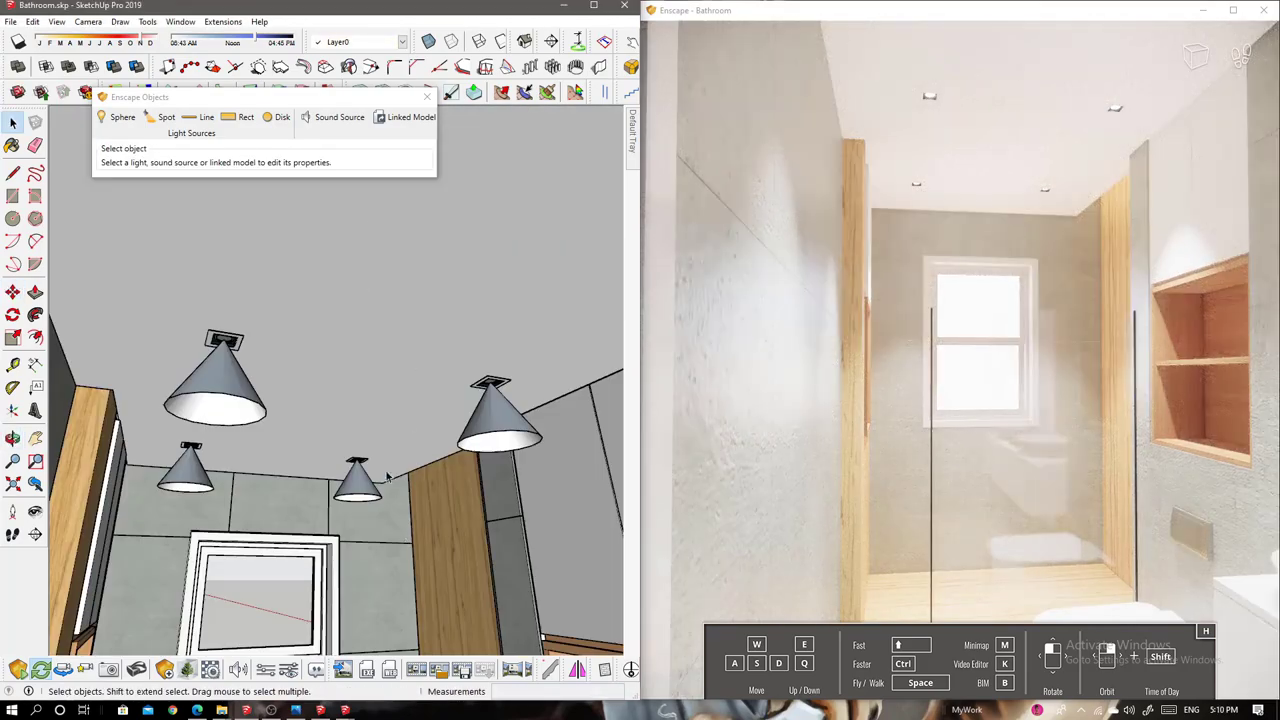
double_click(354, 490)
left_click_drag(287, 168, 276, 168)
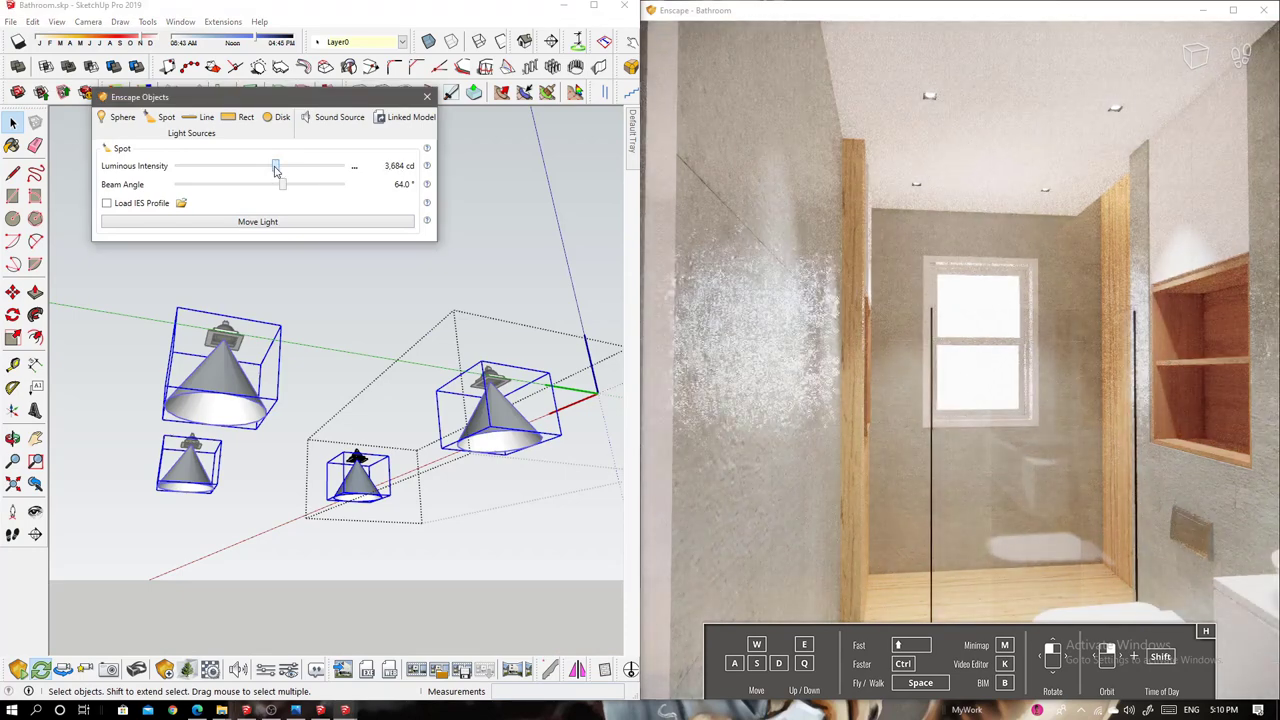
left_click(409, 414)
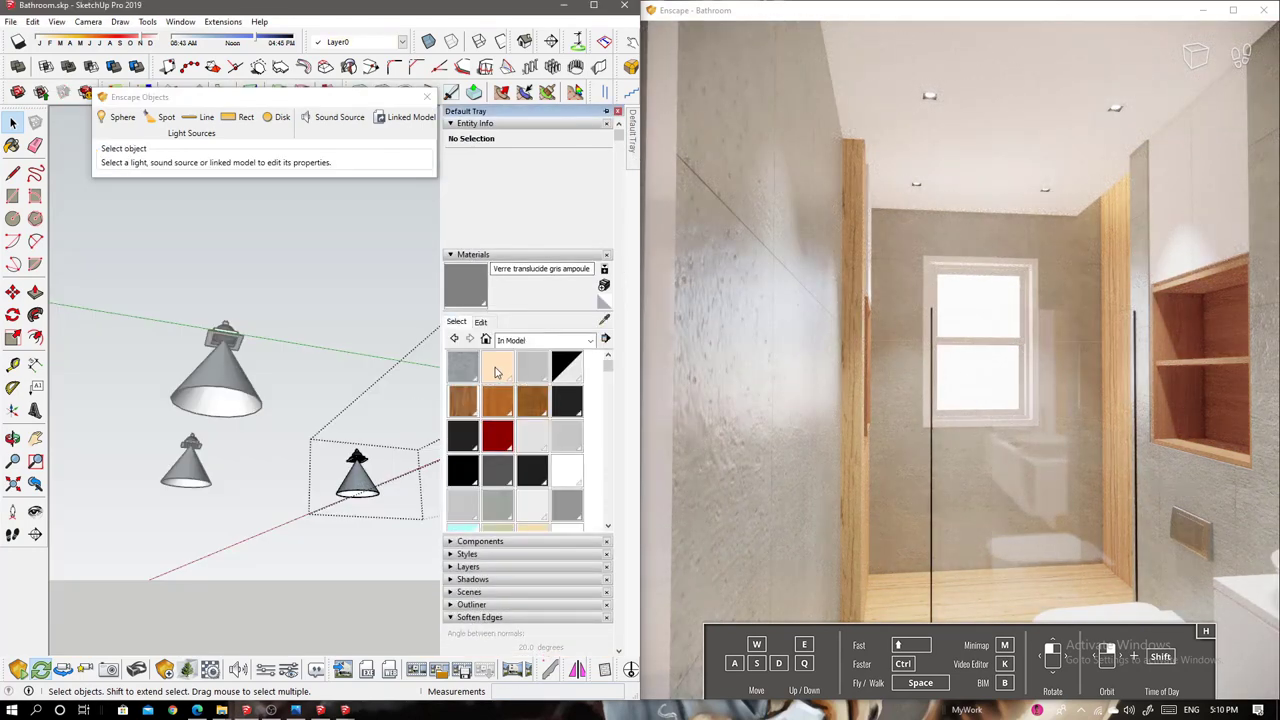
Load the wood-364693 image as the Color M06 door texture, sized 100
scroll(420, 380, "up", 5)
scroll(420, 380, "up", 5)
middle_click_drag(420, 380, 378, 392)
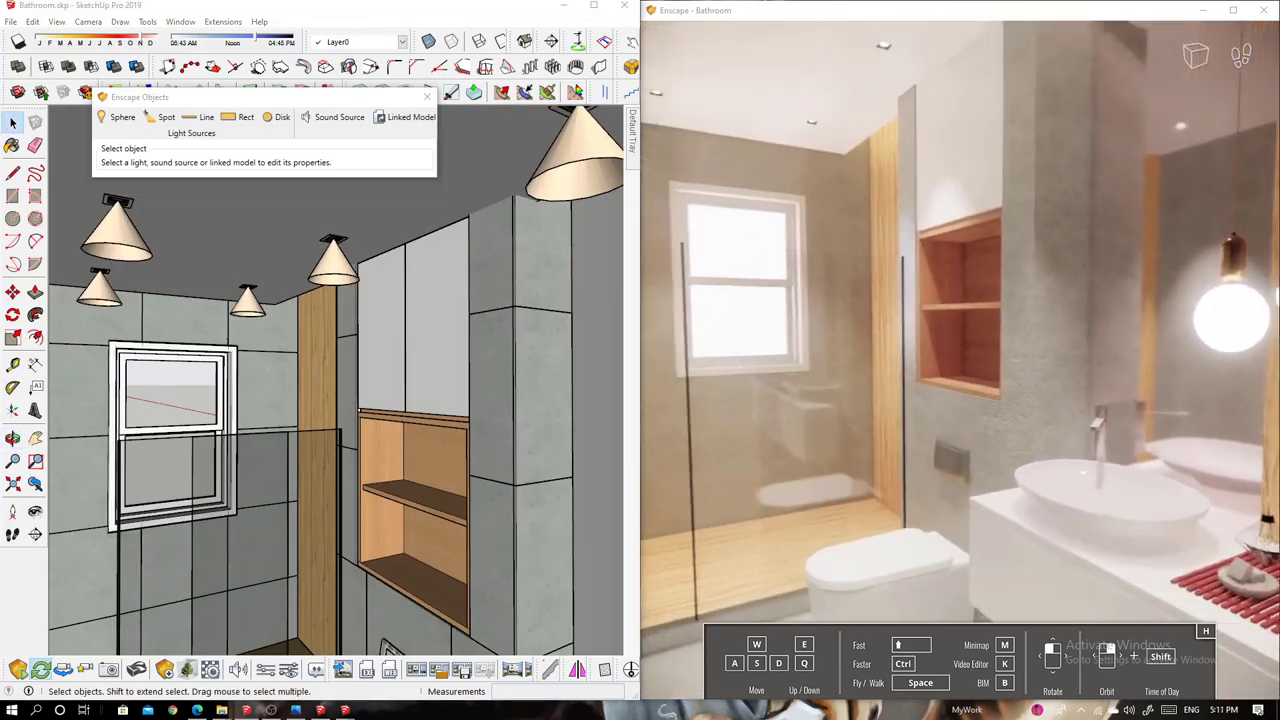
left_click_drag(800, 360, 842, 359)
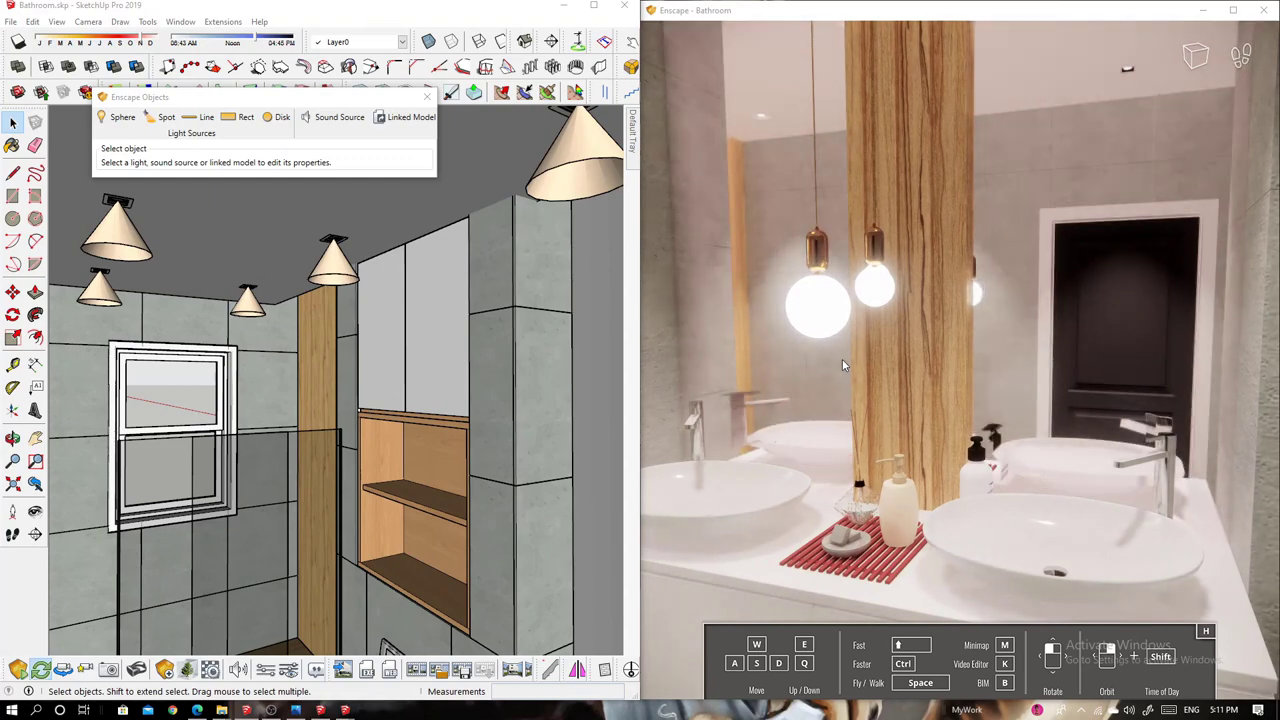
scroll(420, 352, "up", 5)
middle_click_drag(440, 360, 420, 352)
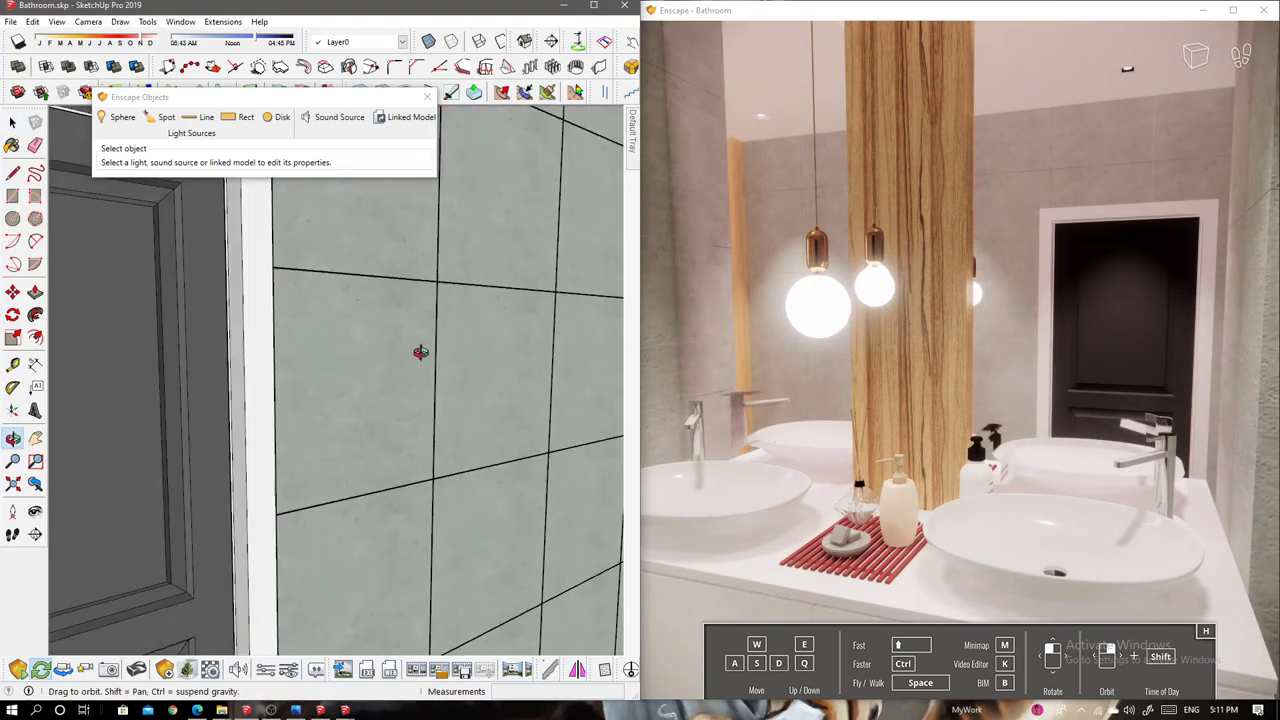
left_click_drag(420, 352, 524, 309, "shift")
mouse_move(631, 135)
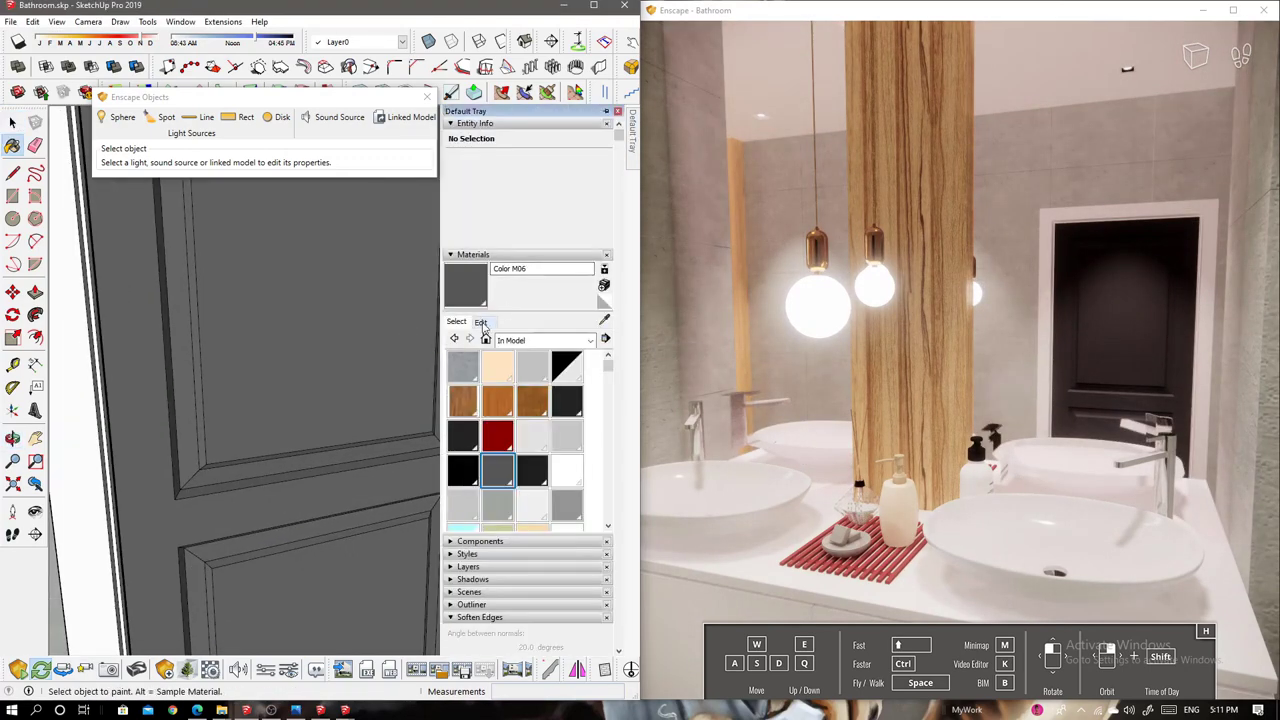
left_click(562, 457)
double_click(366, 320)
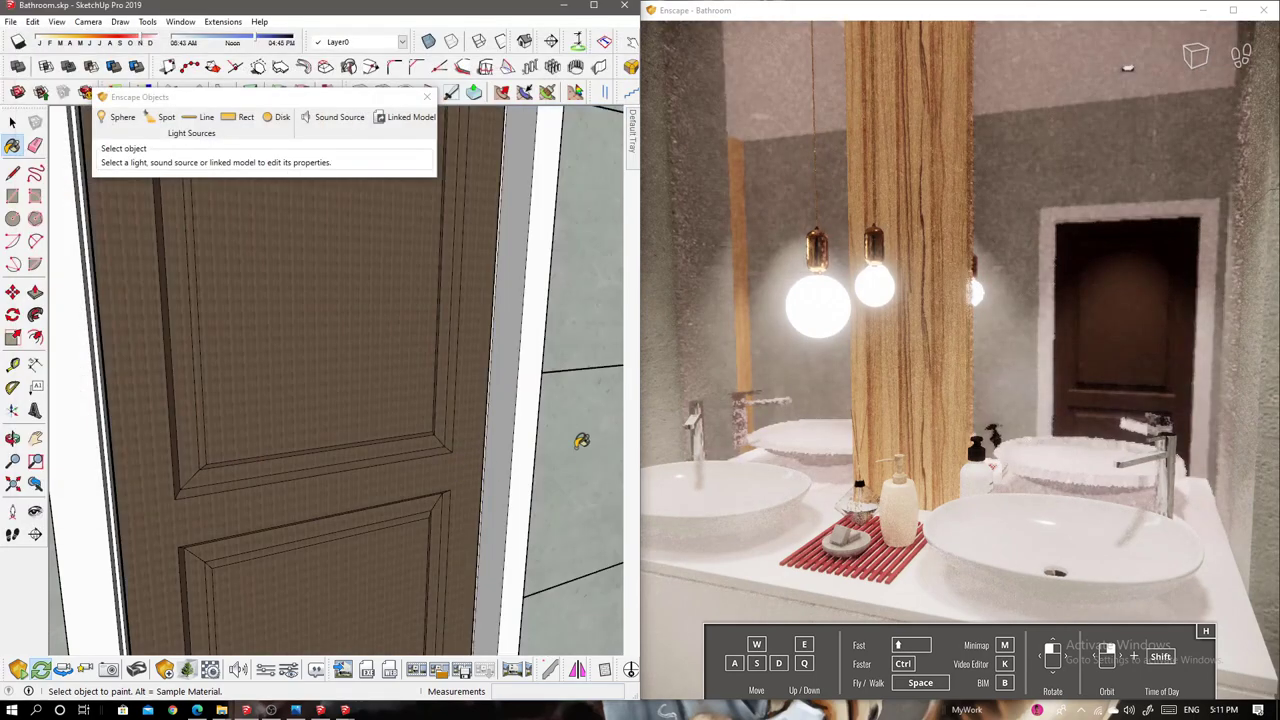
key("space")
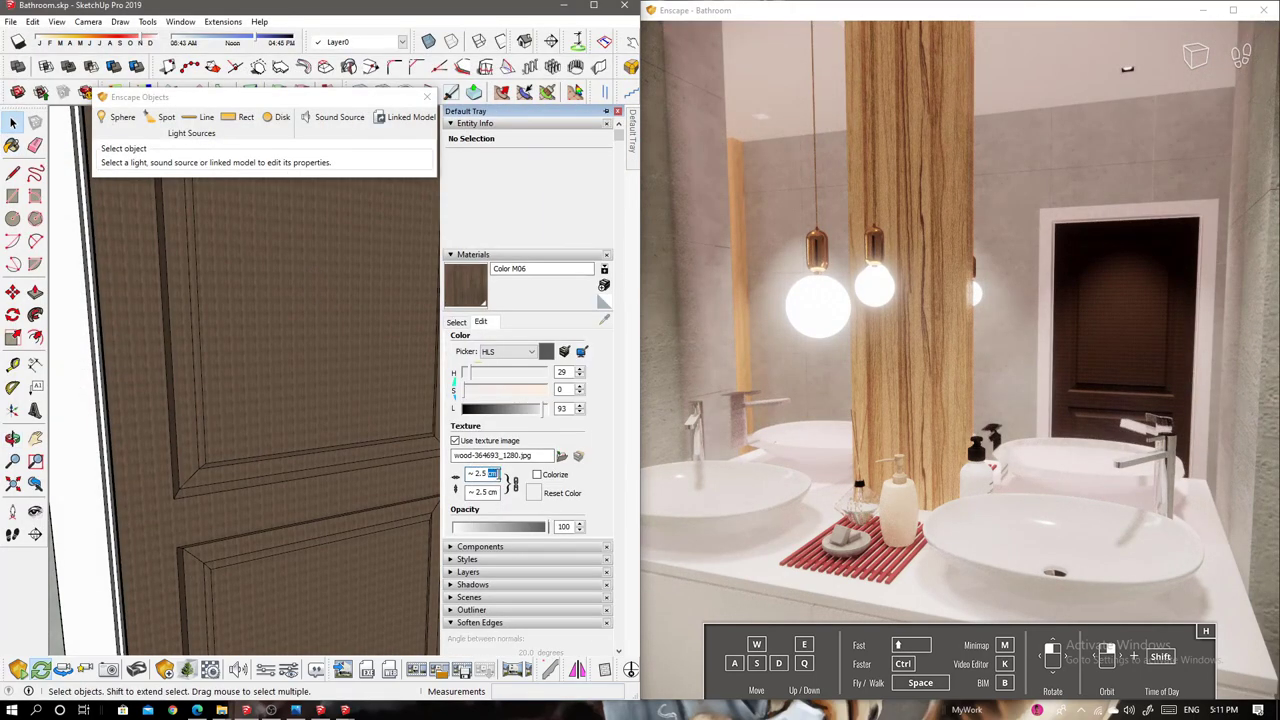
type("100")
key("Return")
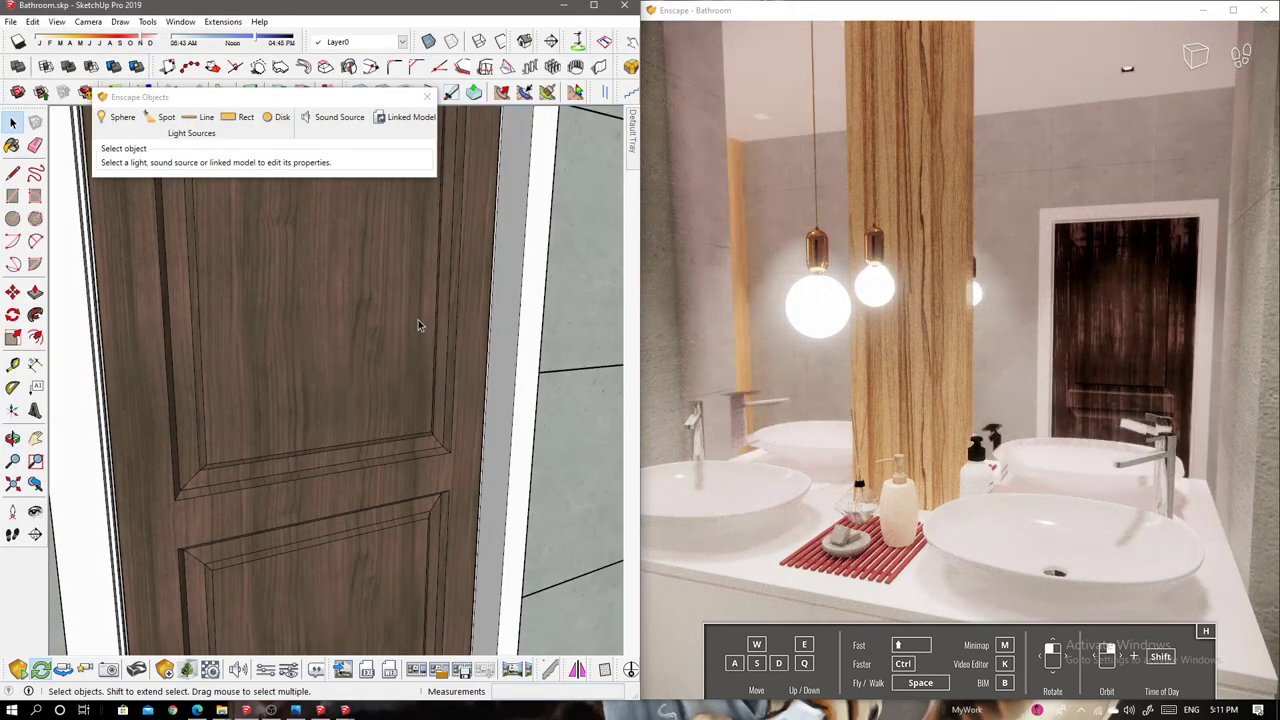
Set Enscape Bump and Roughness to Use Albedo and fade the image to 49.4%
middle_click_drag(463, 329, 376, 222)
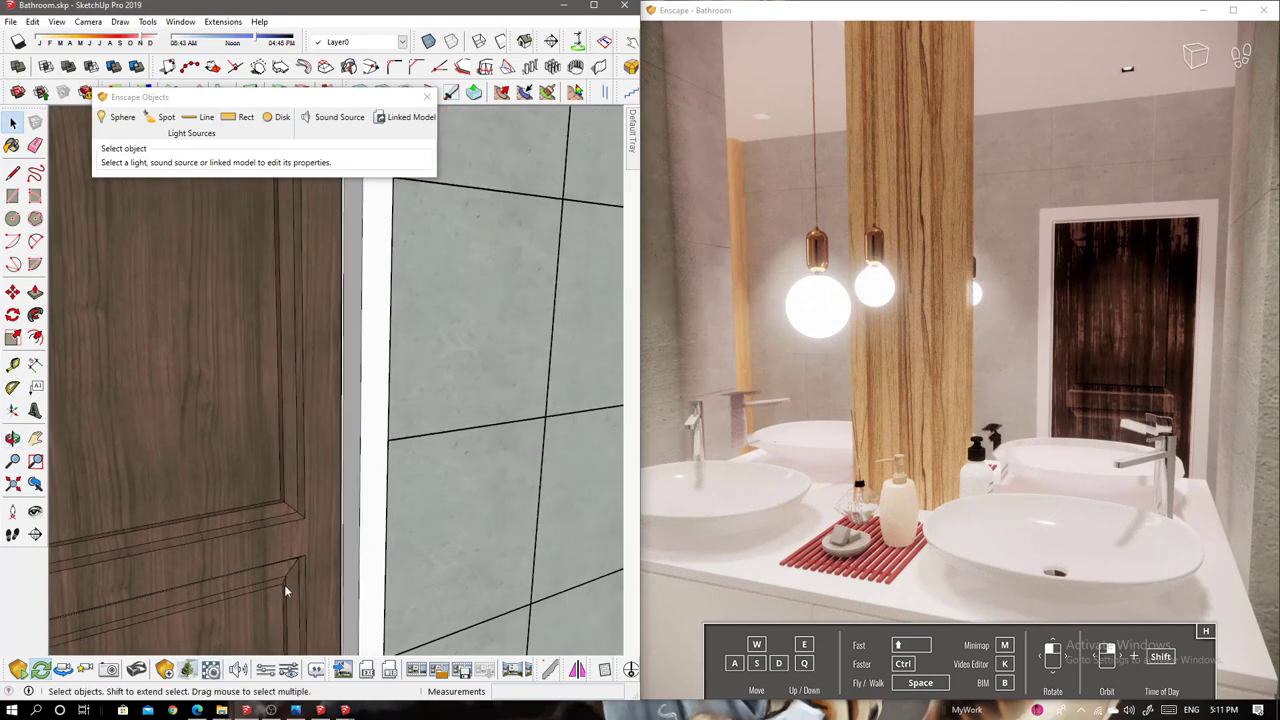
left_click(288, 669)
left_click(248, 243)
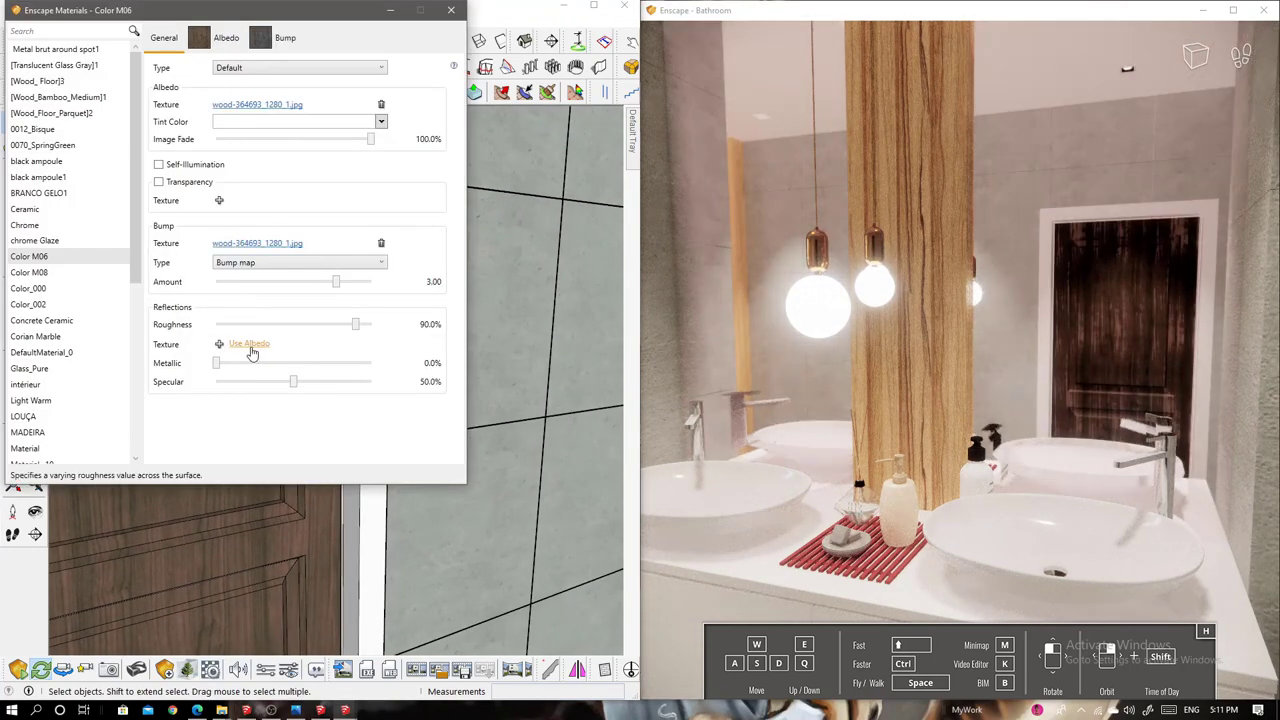
left_click(249, 344)
left_click(348, 141)
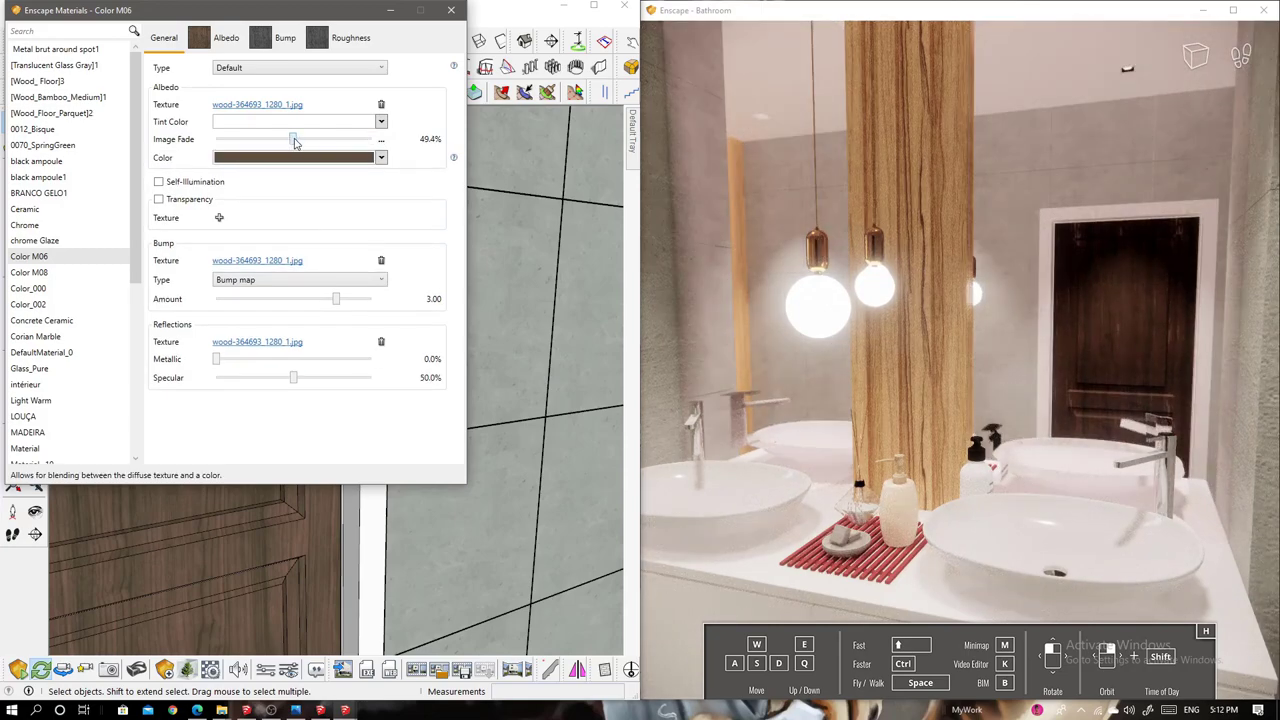
left_click(451, 10)
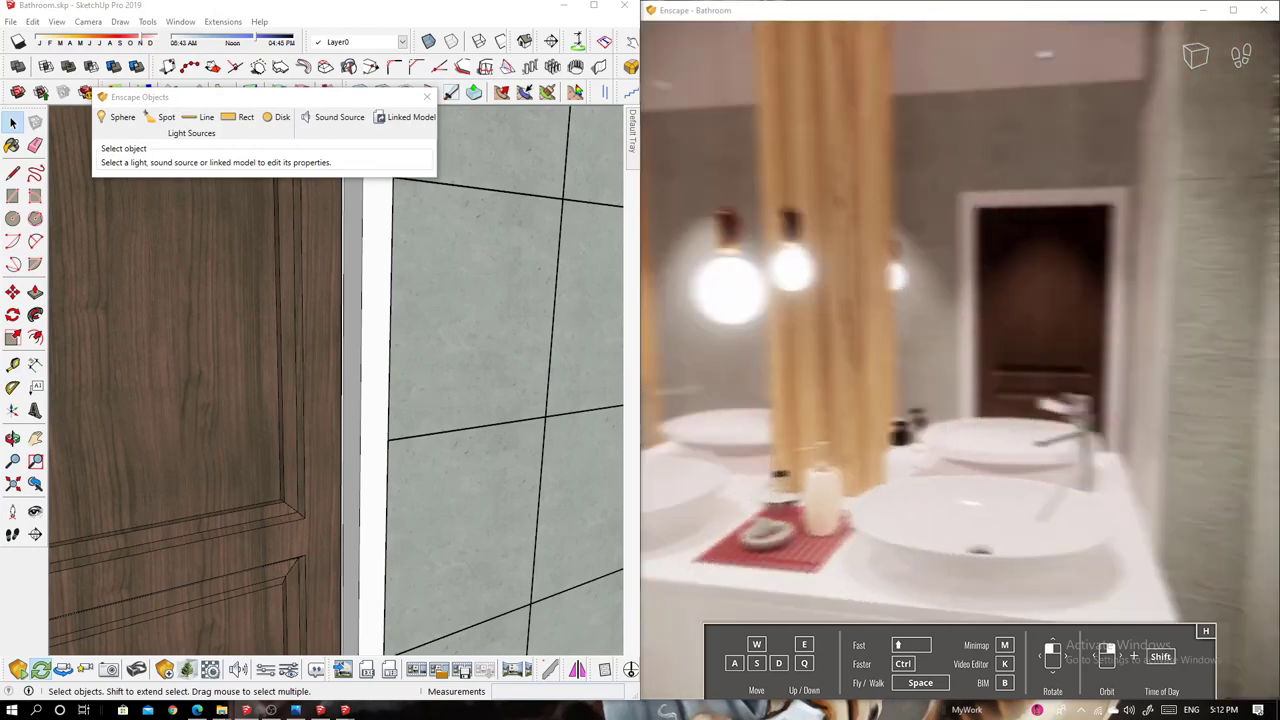
Select the Enscape rectangle light by the ceiling ledge and rotate it about 82°
left_click_drag(1000, 410, 946, 410)
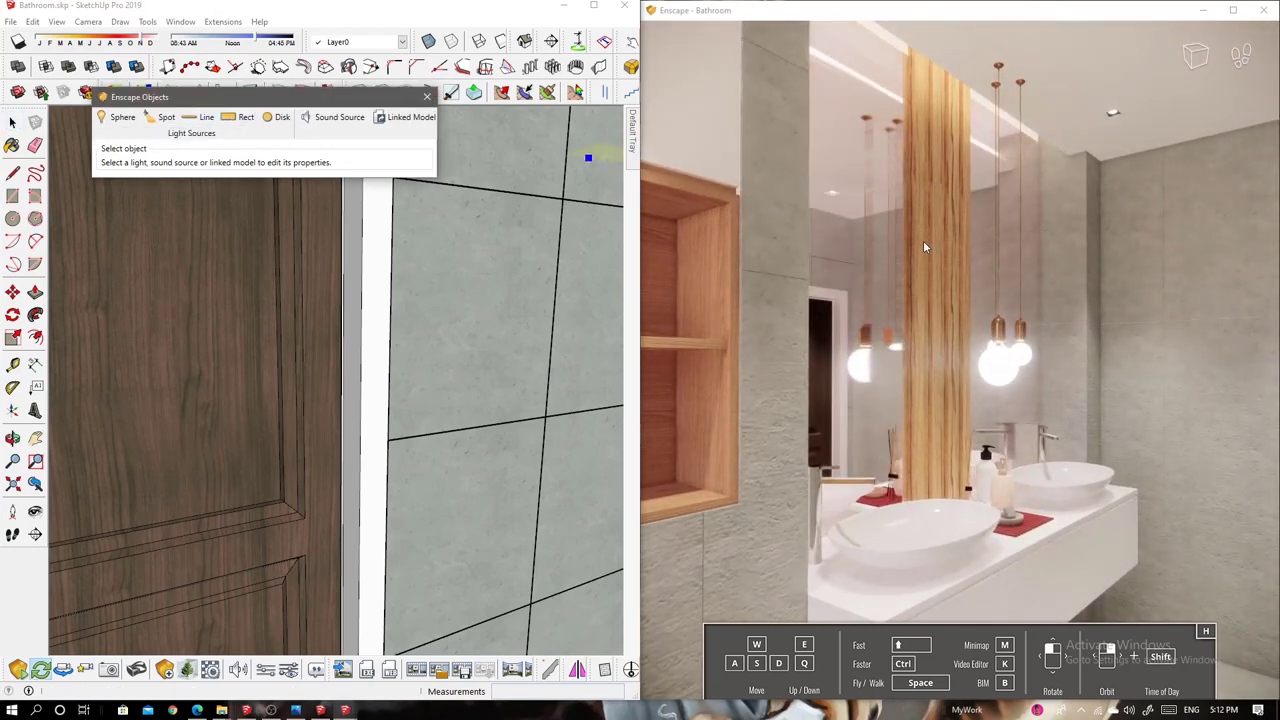
mouse_move(289, 380)
middle_mouse_down()
mouse_move(486, 297)
mouse_move(471, 534)
mouse_move(470, 300)
mouse_move(379, 480)
middle_mouse_up()
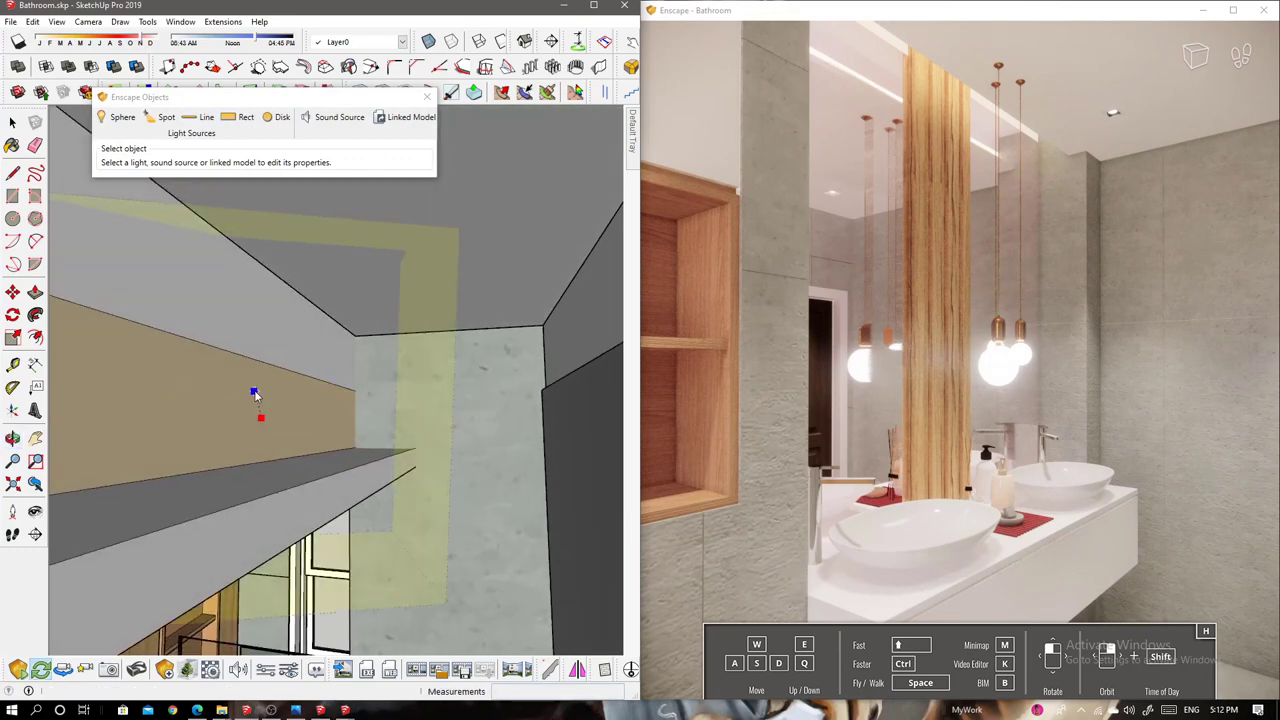
mouse_move(255, 395)
middle_mouse_down()
mouse_move(429, 437)
mouse_move(612, 400)
middle_mouse_up()
mouse_move(429, 597)
middle_mouse_down()
mouse_move(586, 460)
mouse_move(597, 607)
middle_mouse_up()
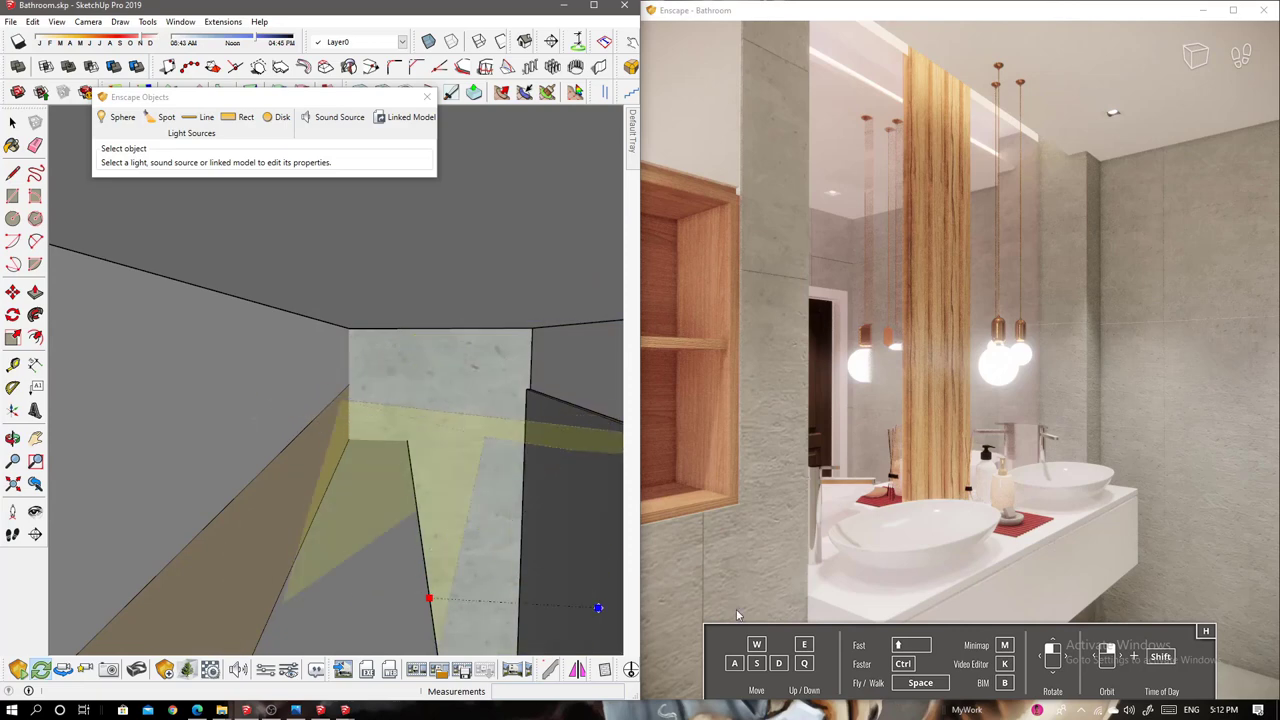
mouse_move(580, 521)
middle_mouse_down()
mouse_move(414, 491)
mouse_move(429, 377)
mouse_move(389, 401)
mouse_move(363, 445)
middle_mouse_up()
left_click(414, 491)
key("q")
left_click(362, 437)
left_click(350, 455)
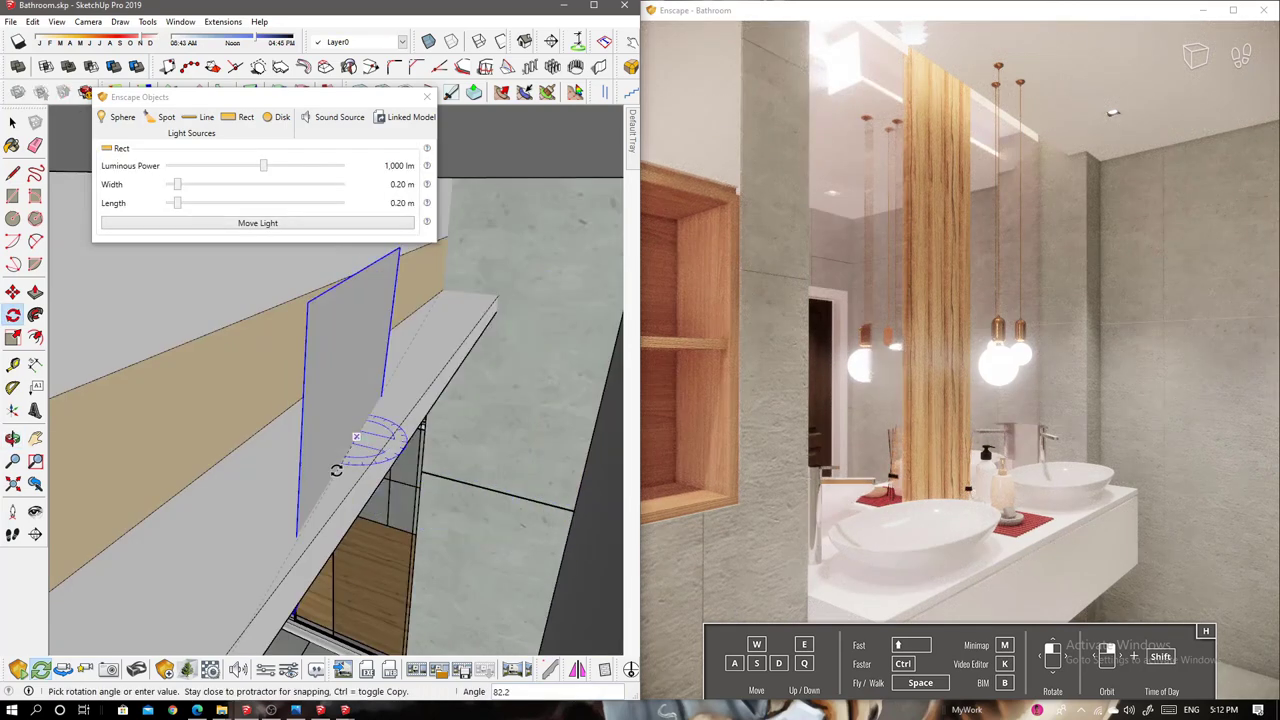
Resize the rectangle light to 0.75 m wide by 0.13 m long
left_click_drag(174, 192, 174, 190)
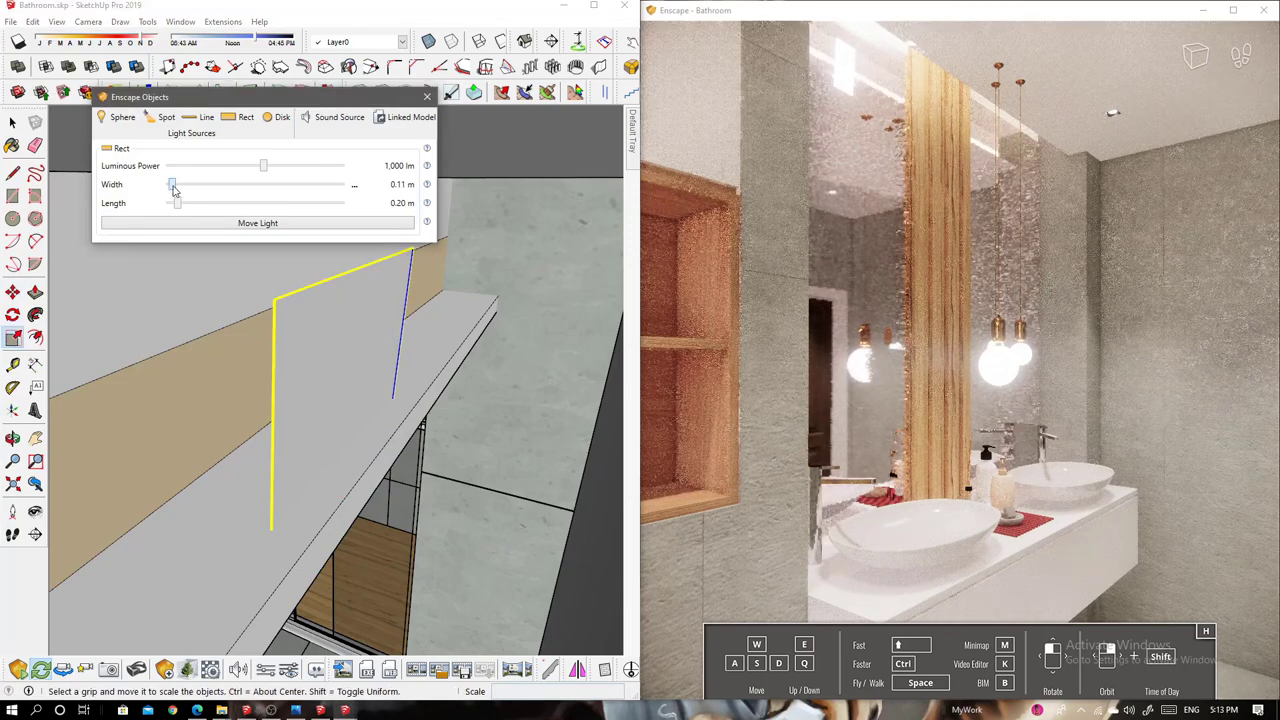
mouse_move(307, 468)
middle_mouse_down()
mouse_move(334, 394)
mouse_move(420, 371)
mouse_move(346, 369)
mouse_move(336, 295)
mouse_move(390, 387)
middle_mouse_up()
key("m")
key("s")
mouse_move(356, 437)
middle_mouse_down()
mouse_move(374, 394)
mouse_move(434, 391)
middle_mouse_up()
left_click_drag(177, 203, 210, 185)
mouse_move(380, 330)
middle_mouse_down()
mouse_move(443, 363)
mouse_move(506, 334)
mouse_move(351, 300)
mouse_move(432, 298)
mouse_move(447, 439)
middle_mouse_up()
key("space")
left_click(519, 418)
mouse_move(519, 418)
middle_mouse_down()
mouse_move(494, 400)
mouse_move(594, 390)
mouse_move(307, 361)
mouse_move(496, 353)
middle_mouse_up()
key("F5")
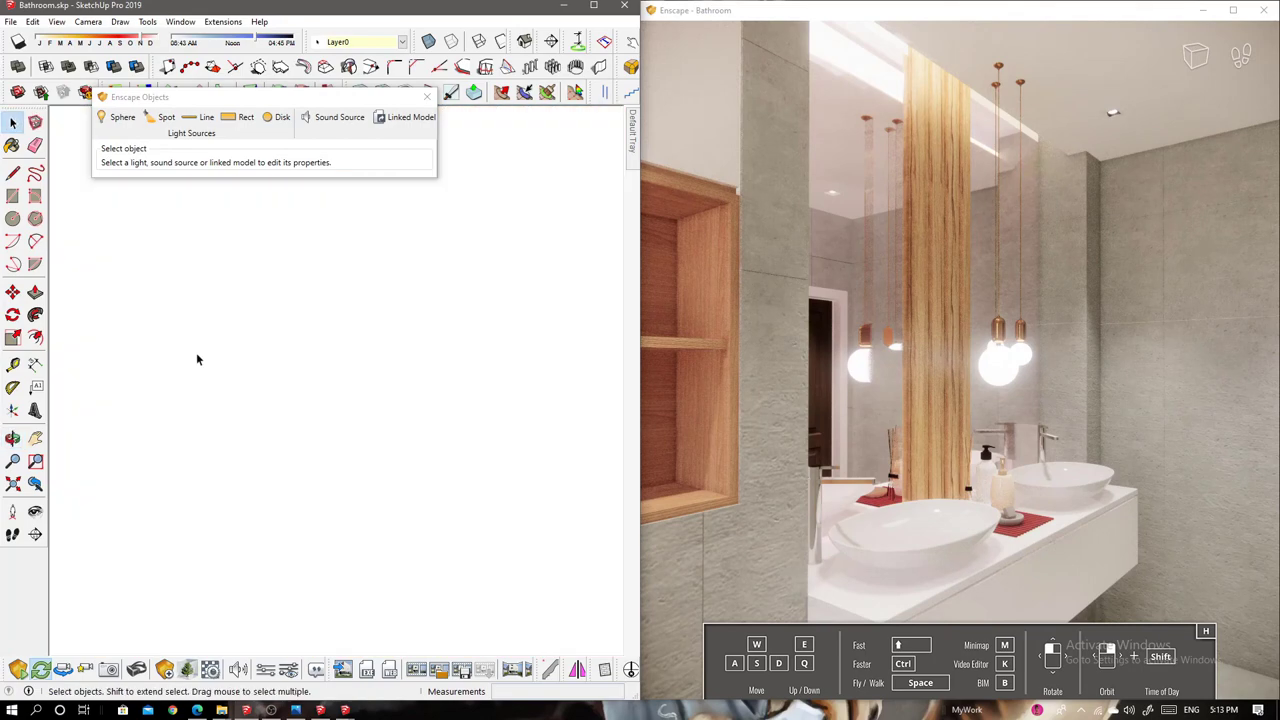
Select the rectangle light and stretch its width to about 1.75 m
key("F8")
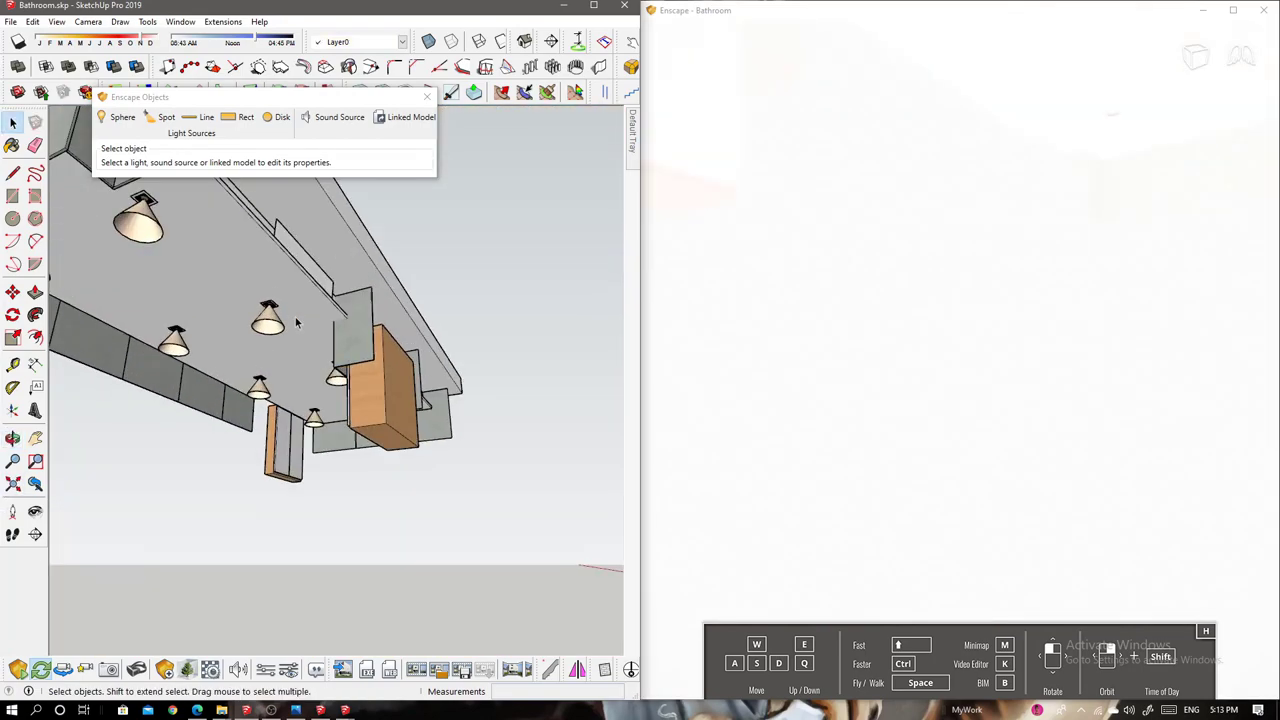
left_click(375, 377)
scroll(372, 391, "up", 3)
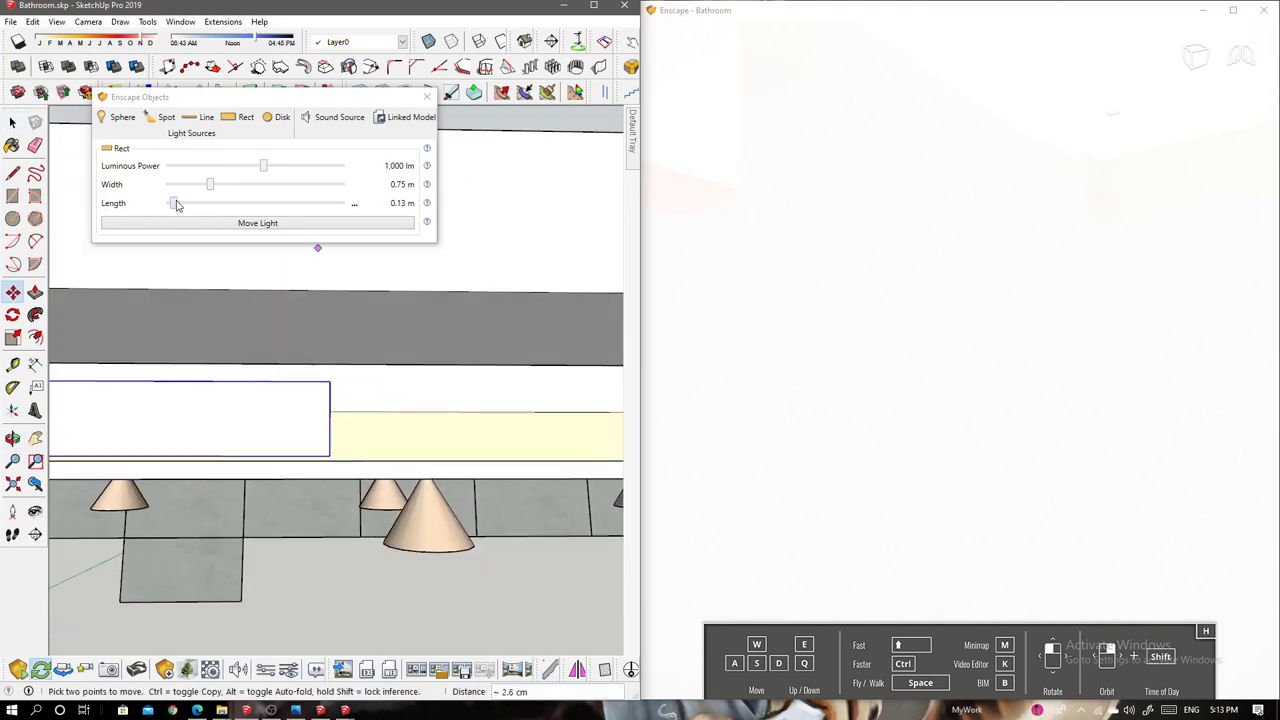
scroll(390, 333, "down", 2)
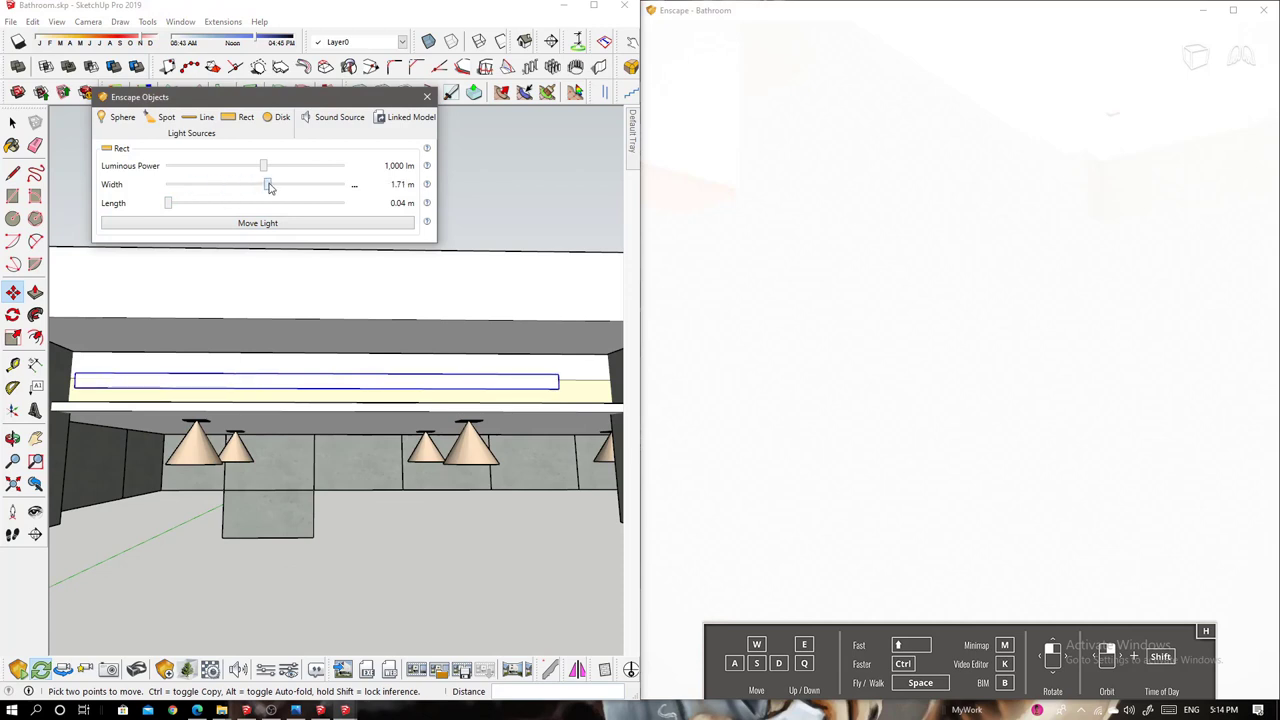
left_click_drag(268, 187, 271, 187)
scroll(384, 399, "down", 2)
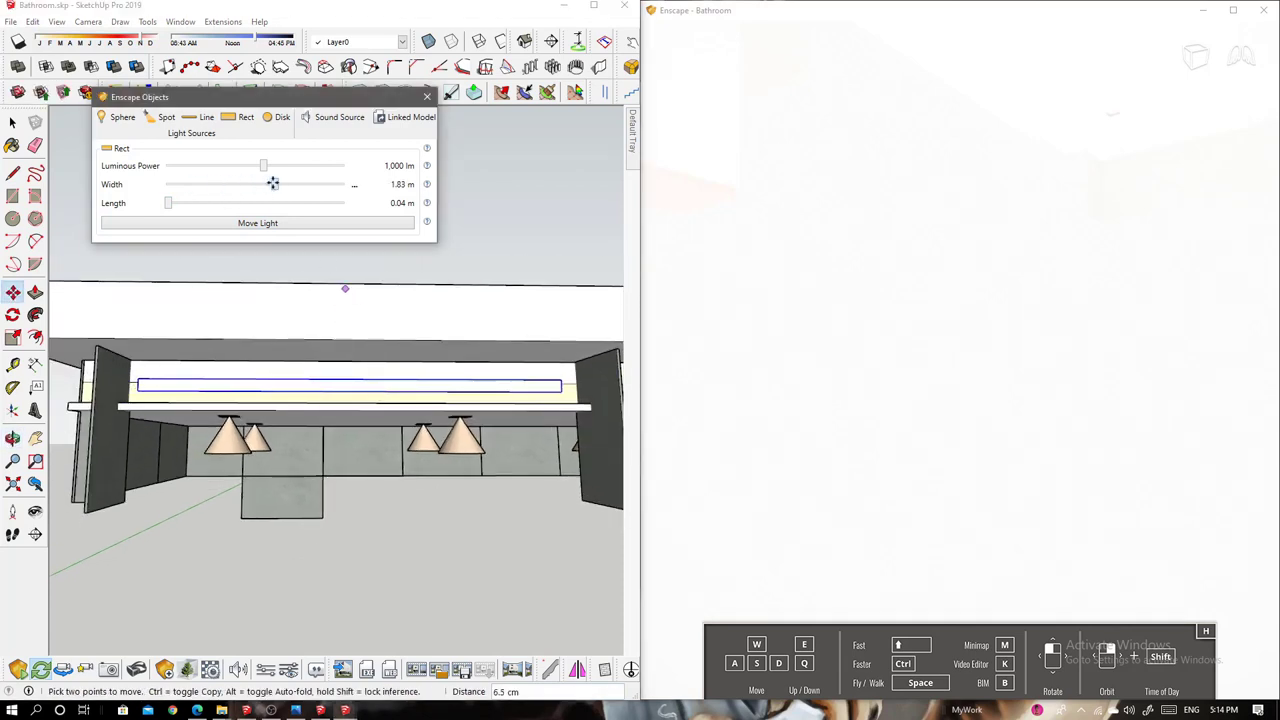
Align the strip in the ceiling cove beside the cabinet, trimming its width to 1.15 m
middle_click_drag(316, 298, 480, 405)
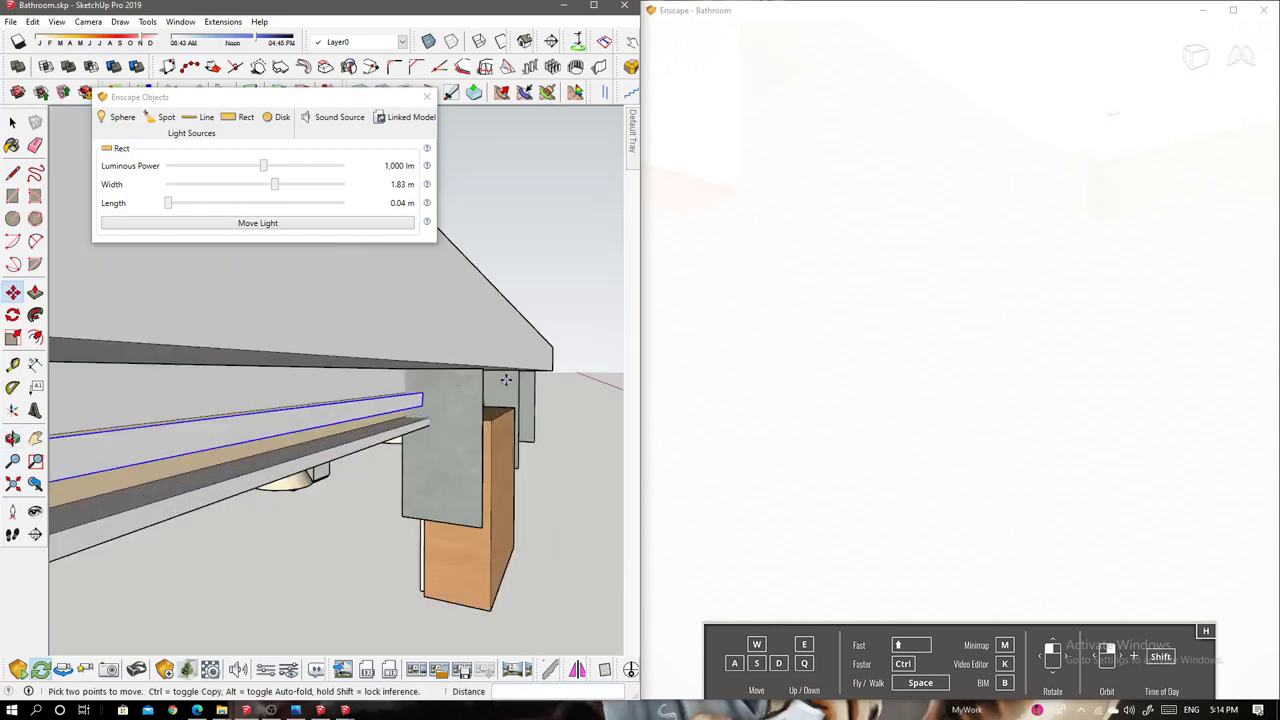
scroll(486, 411, "up", 3)
scroll(444, 397, "up", 2)
key("q")
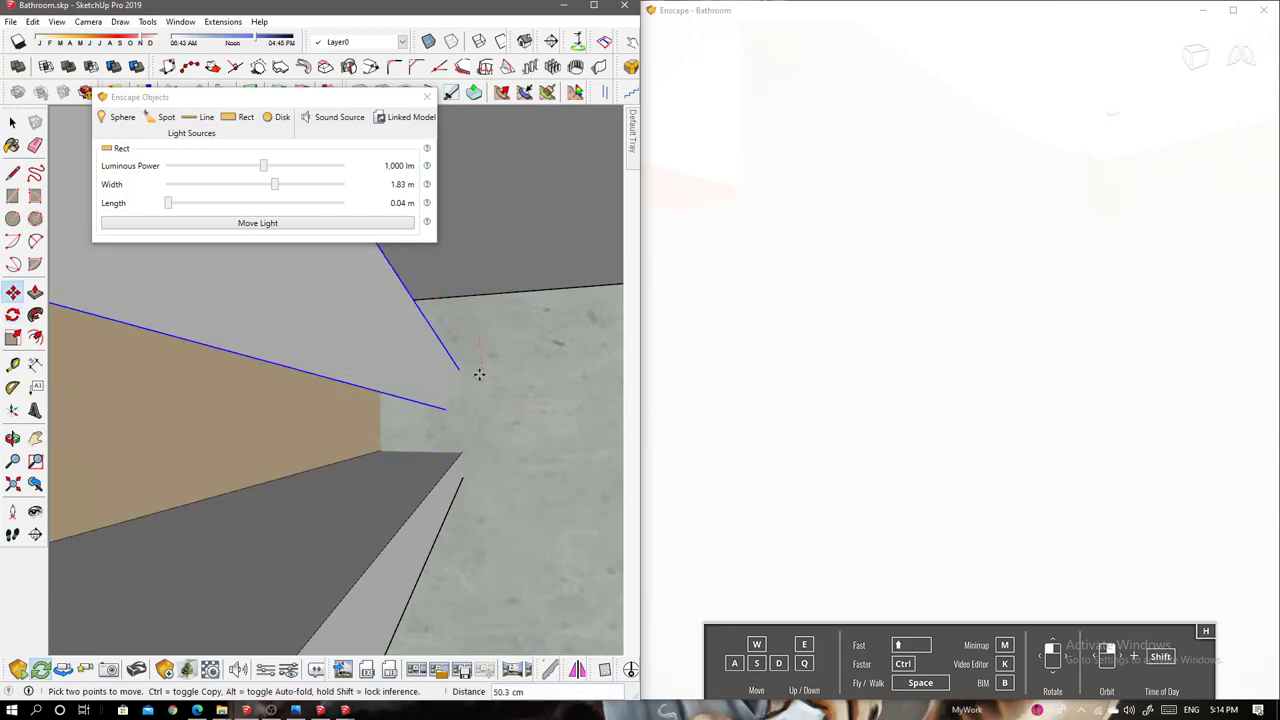
scroll(482, 364, "down", 1)
scroll(486, 366, "down", 3)
scroll(271, 341, "down", 2)
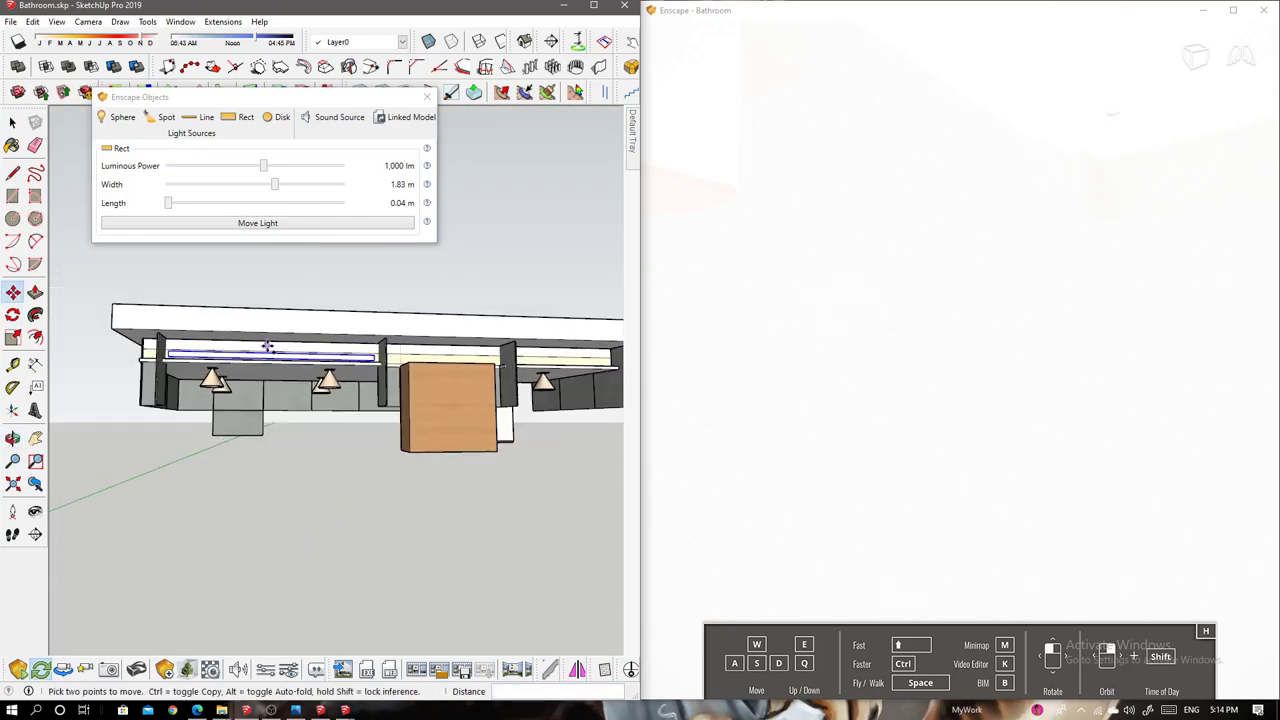
scroll(263, 374, "up", 2)
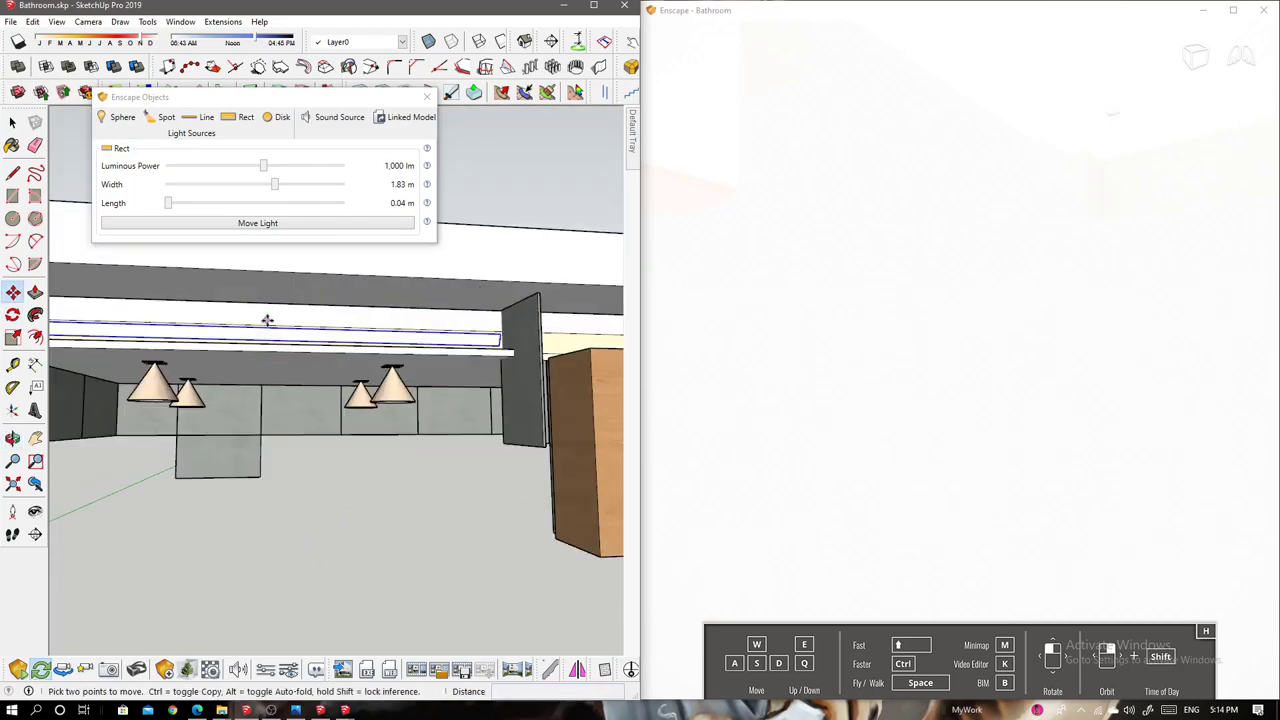
middle_click_drag(266, 320, 206, 334)
key("space")
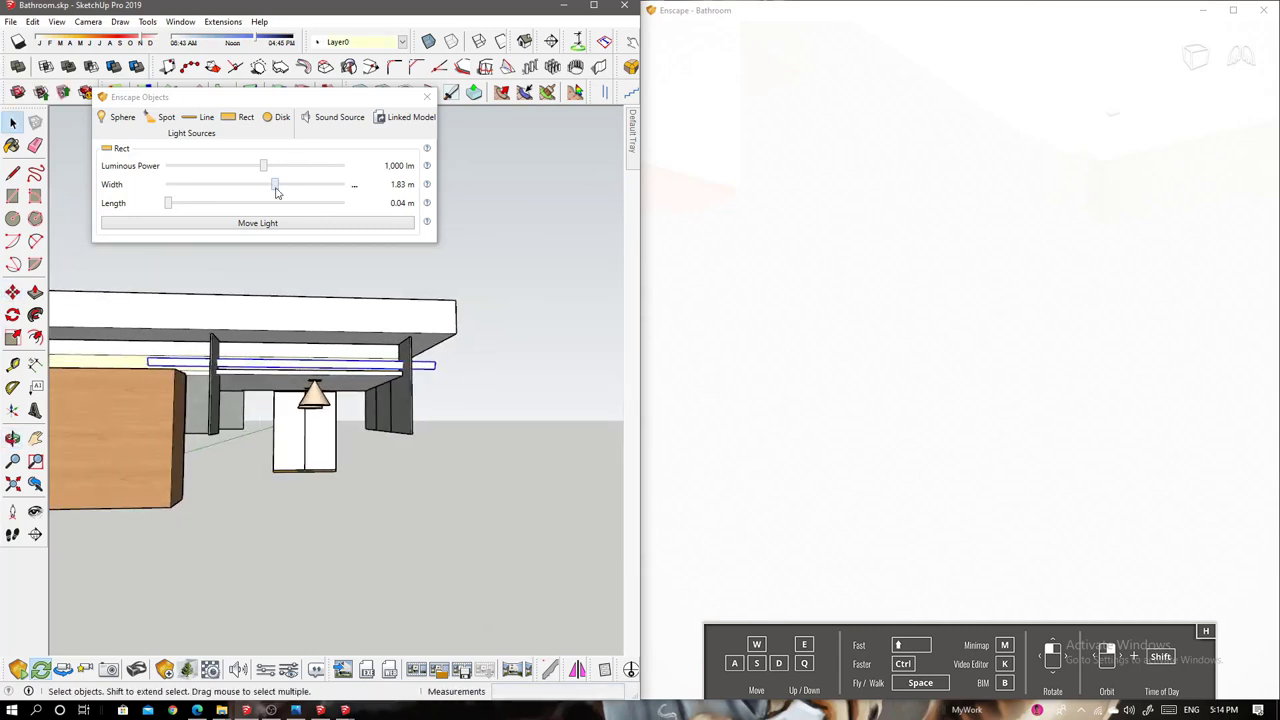
mouse_move(250, 320)
middle_mouse_down()
mouse_move(400, 376)
mouse_move(556, 622)
middle_mouse_up()
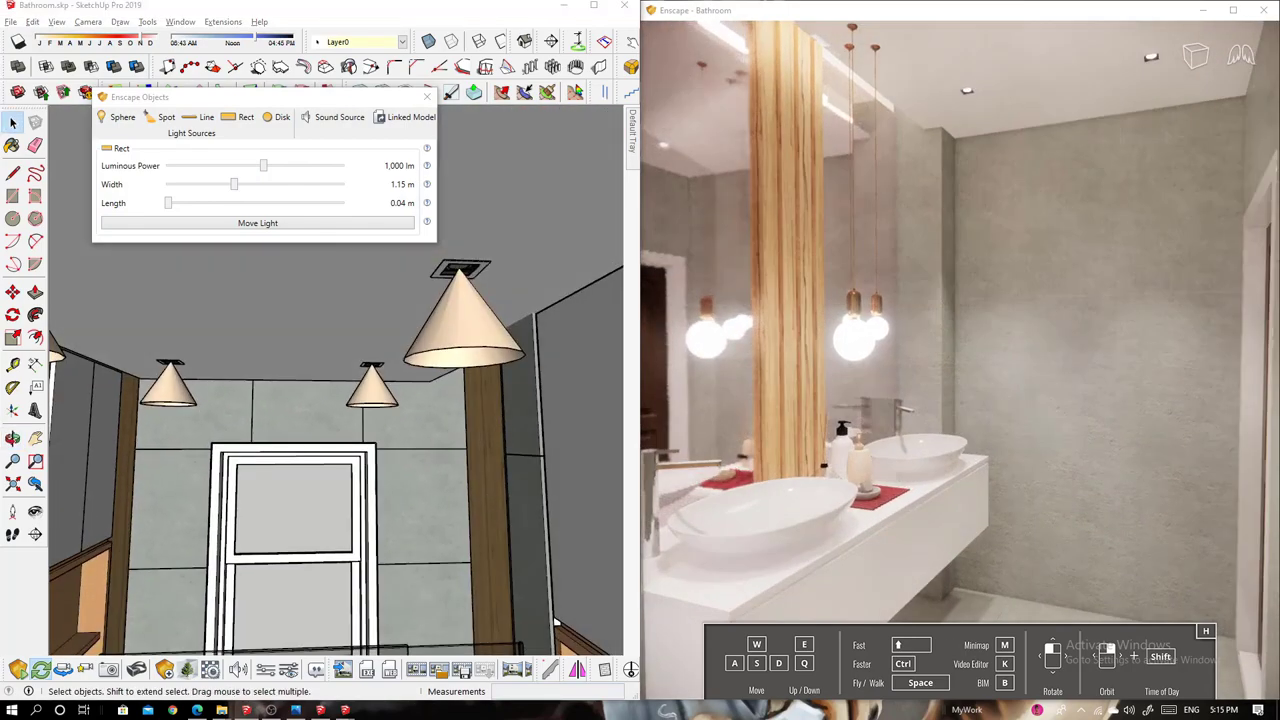
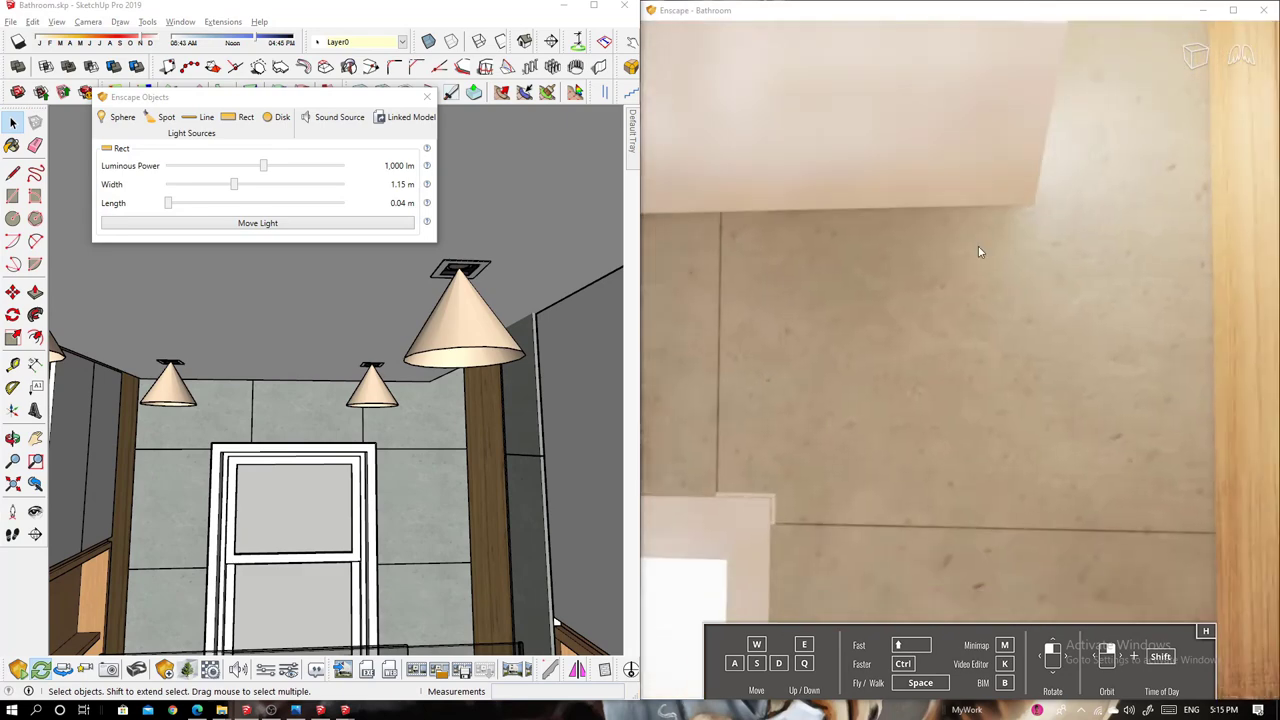
Orbit the model toward the shower-side wall niche and sync the Enscape view to the toilet and shower
scroll(581, 277, "down", 3)
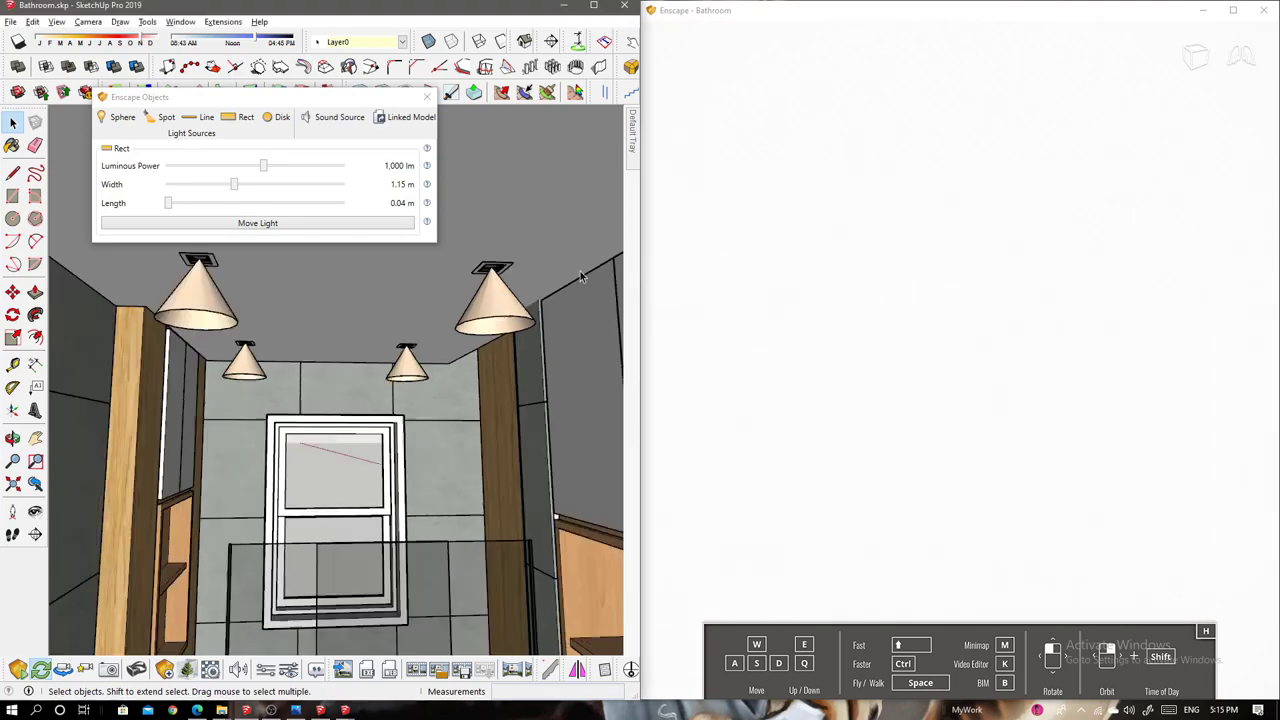
scroll(268, 437, "up", 3)
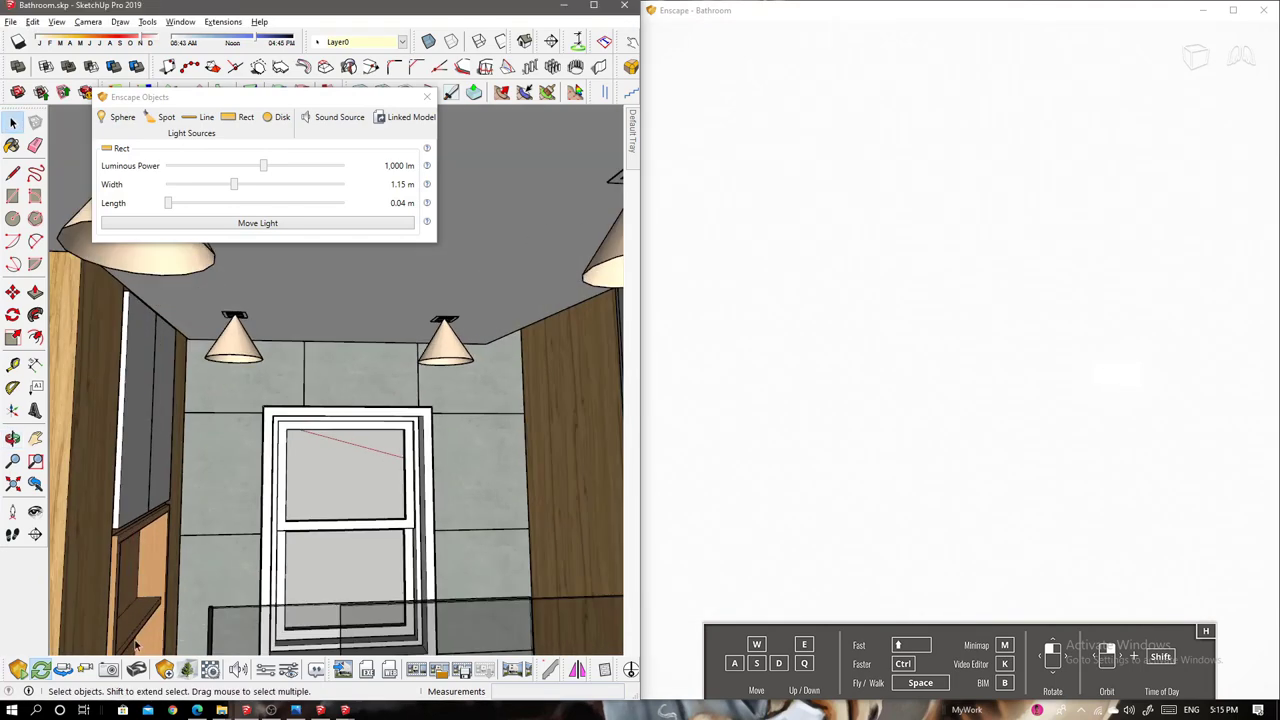
middle_click_drag(410, 349, 779, 457)
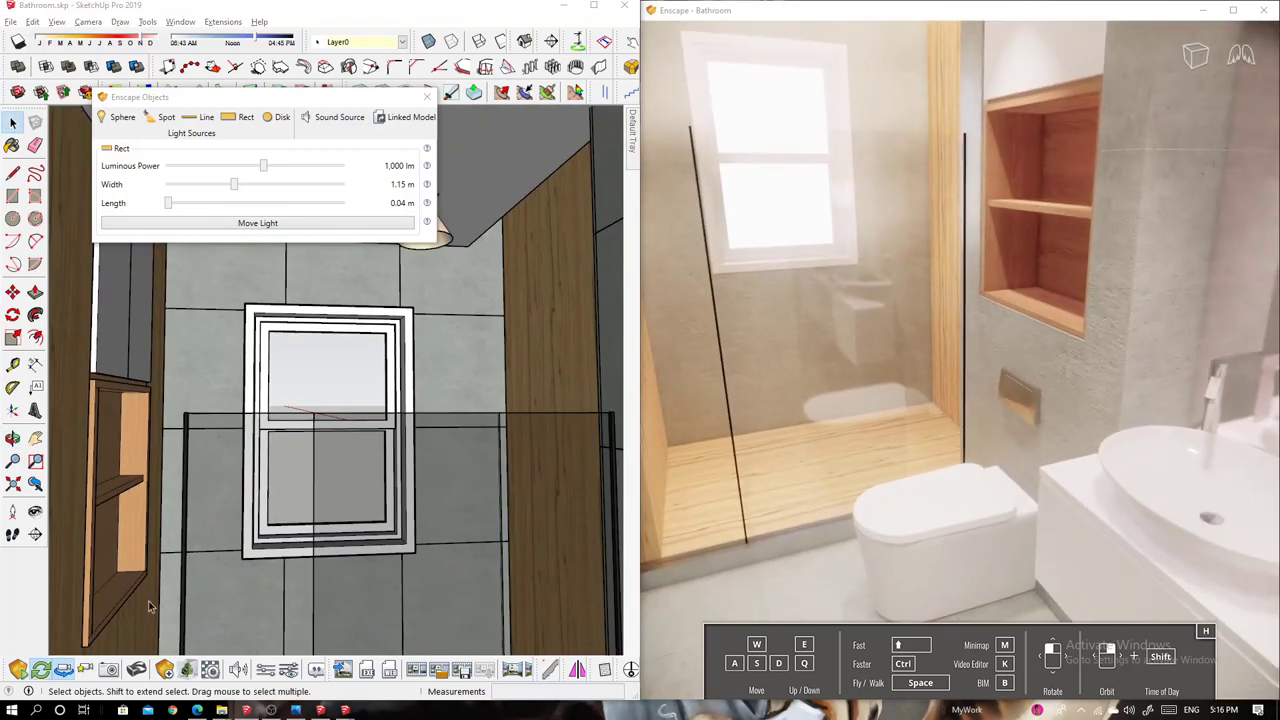
left_click(190, 240)
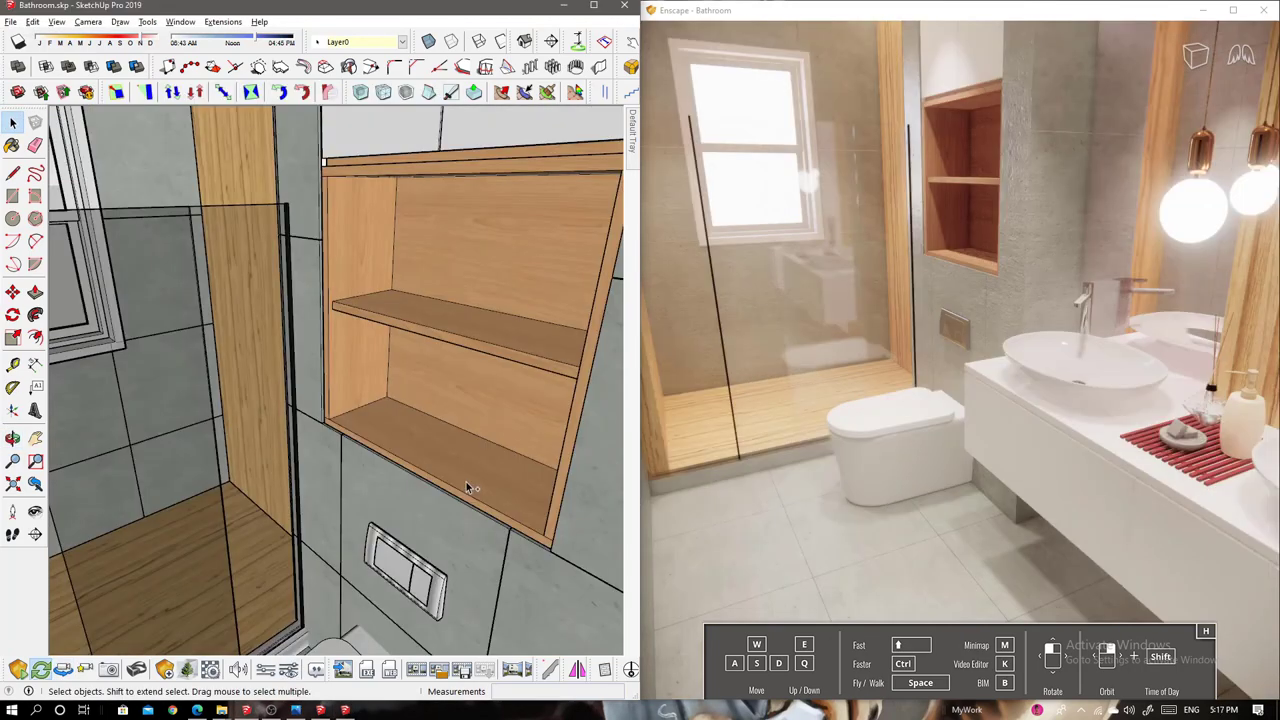
Paste the copied shelf accessories group into the wall niche beside the shower
key("ctrl+v")
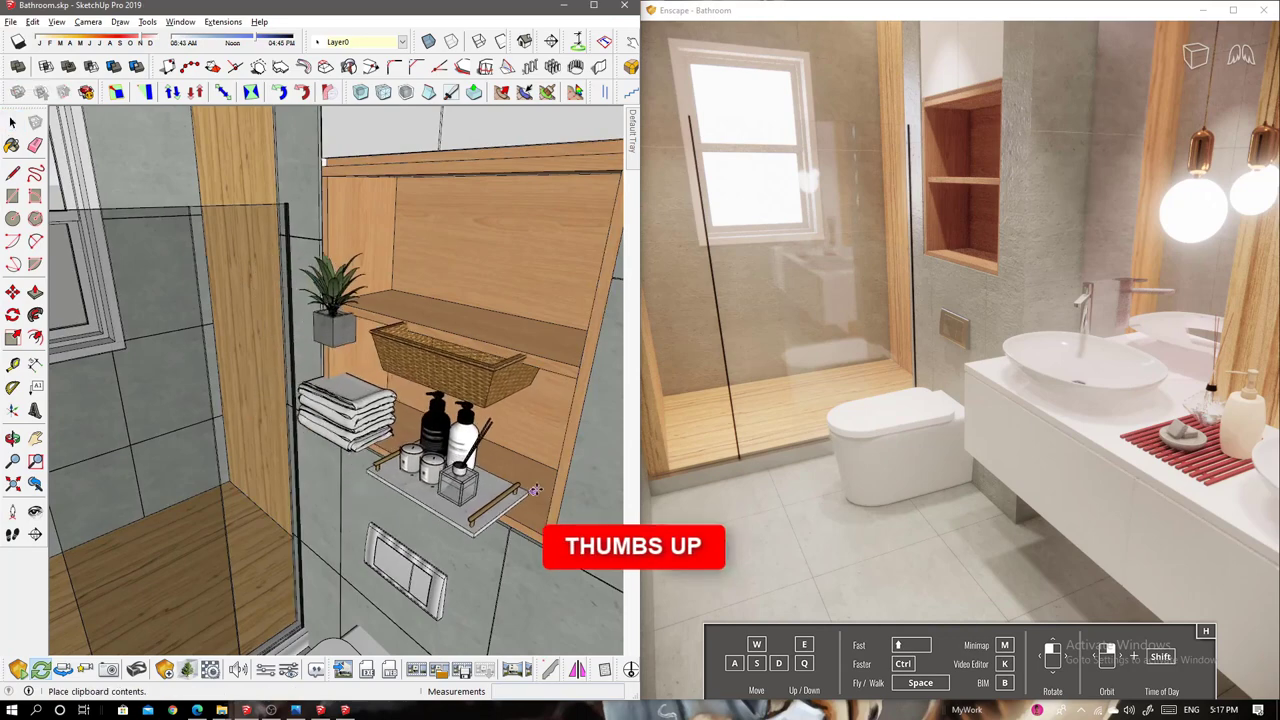
left_click(387, 444)
scroll(387, 444, "up", 3)
mouse_move(387, 444)
middle_mouse_down()
mouse_move(281, 422)
mouse_move(314, 352)
mouse_move(150, 240)
middle_mouse_up()
Scale the accessories up by 1.08 to fill the niche and shift the plant along the shelf
key("s")
left_click_drag(145, 229, 130, 222)
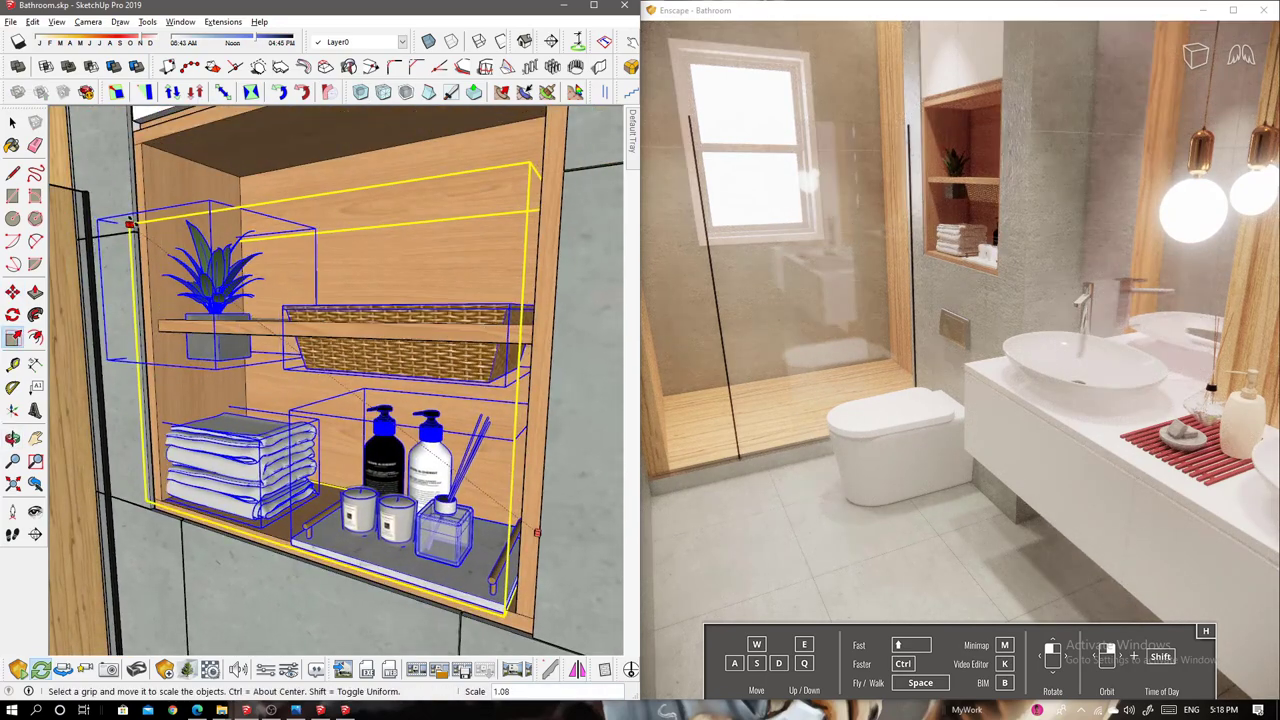
middle_click_drag(130, 222, 398, 345)
key("space")
left_click(398, 345)
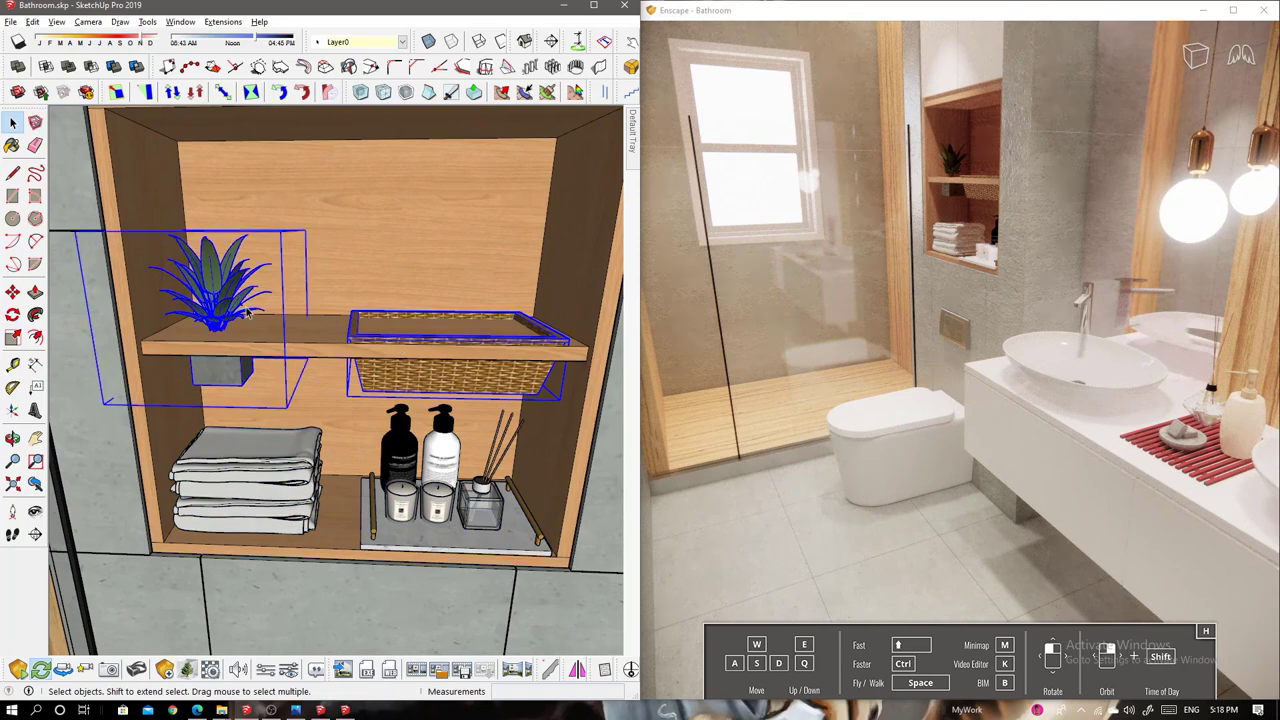
key("space")
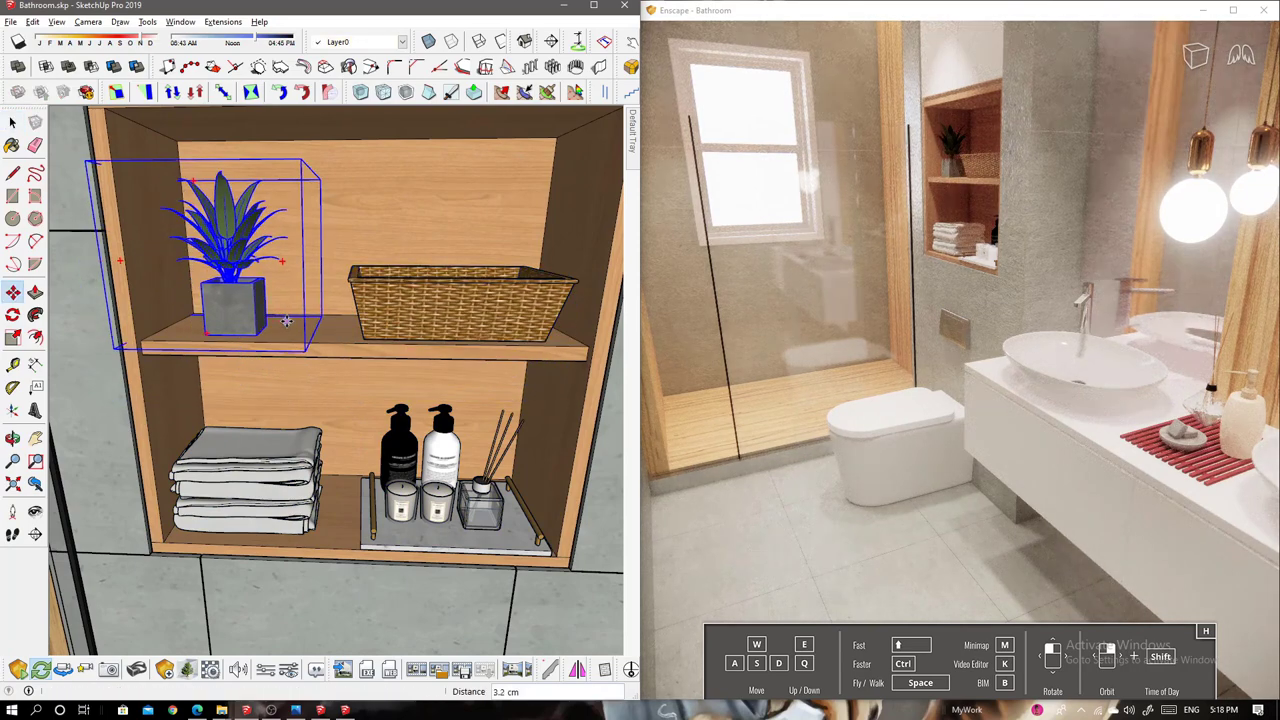
key("space")
key("b")
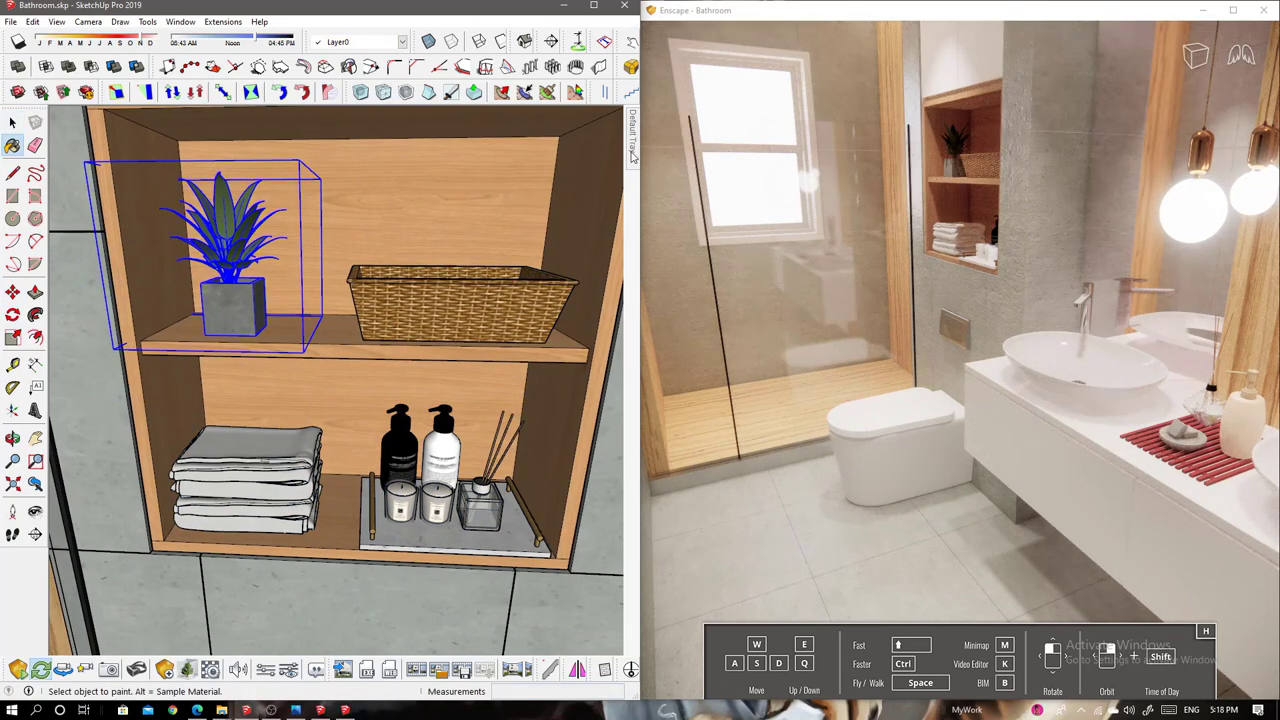
mouse_move(632, 131)
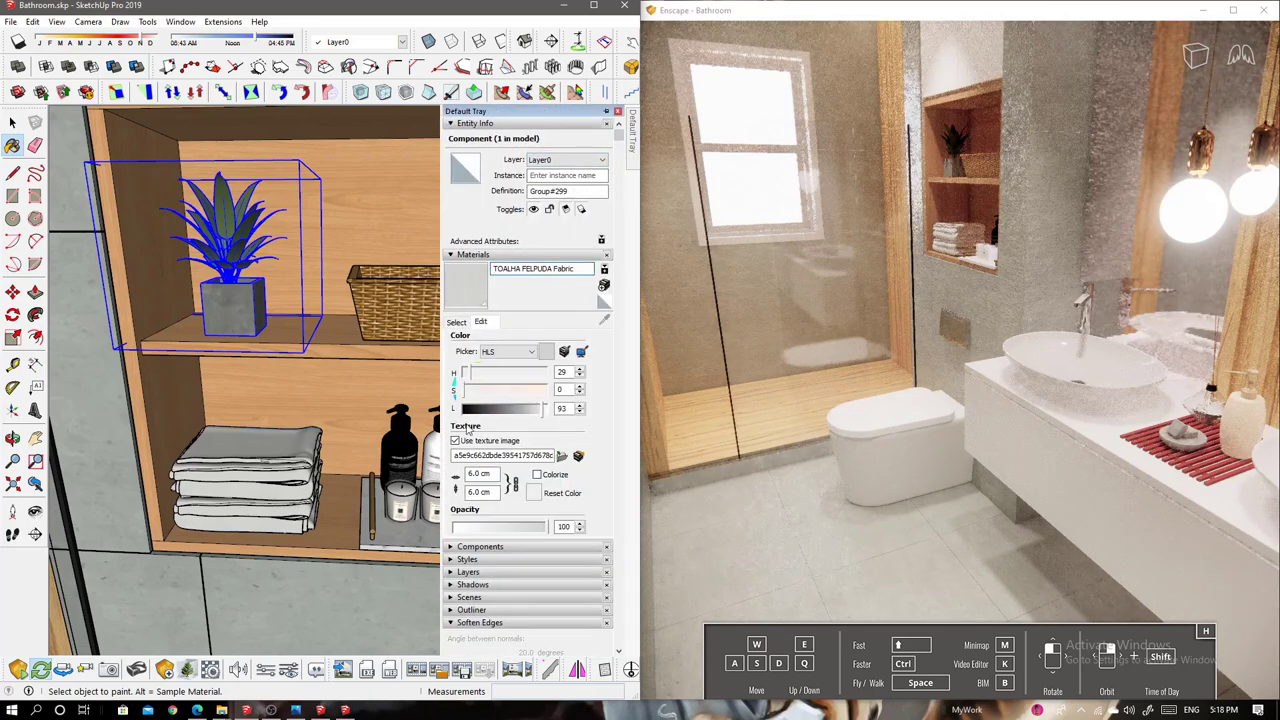
Give the diffuser glass Material-12 a black albedo, white tint and 0% opacity
mouse_move(360, 400)
middle_mouse_down()
mouse_move(322, 378)
mouse_move(454, 362)
middle_mouse_up()
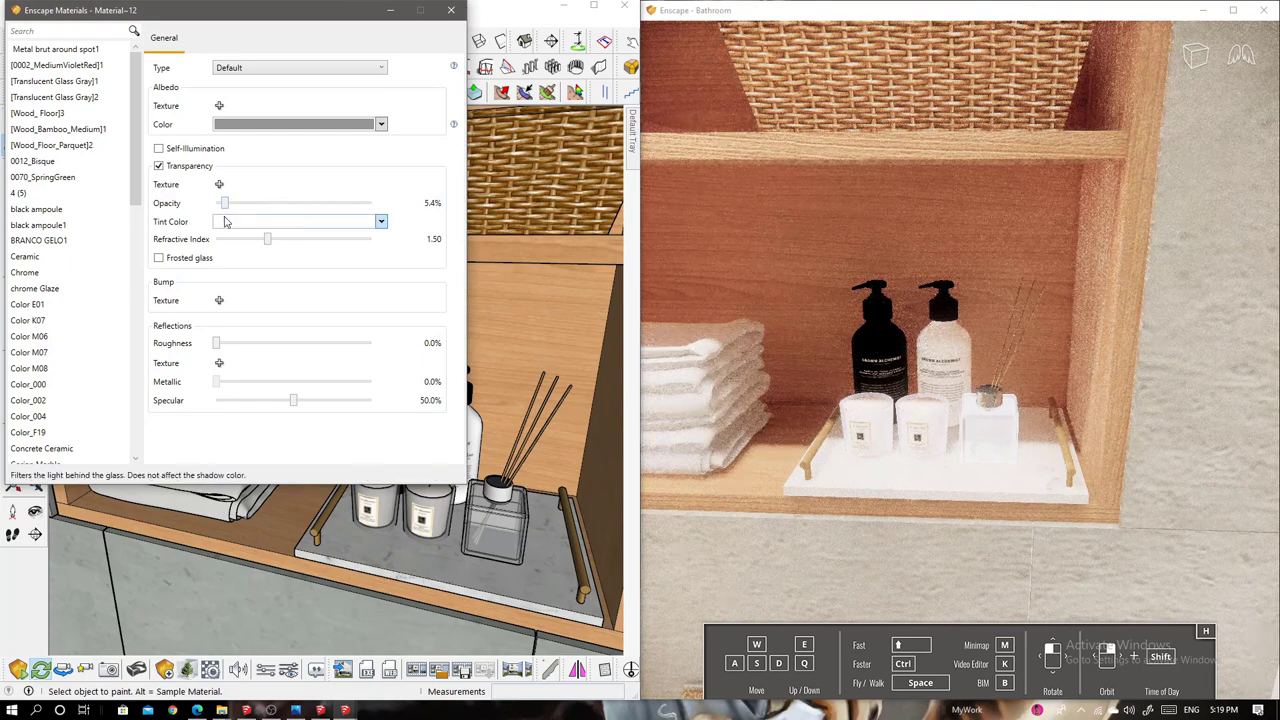
left_click(381, 223)
left_click(242, 280)
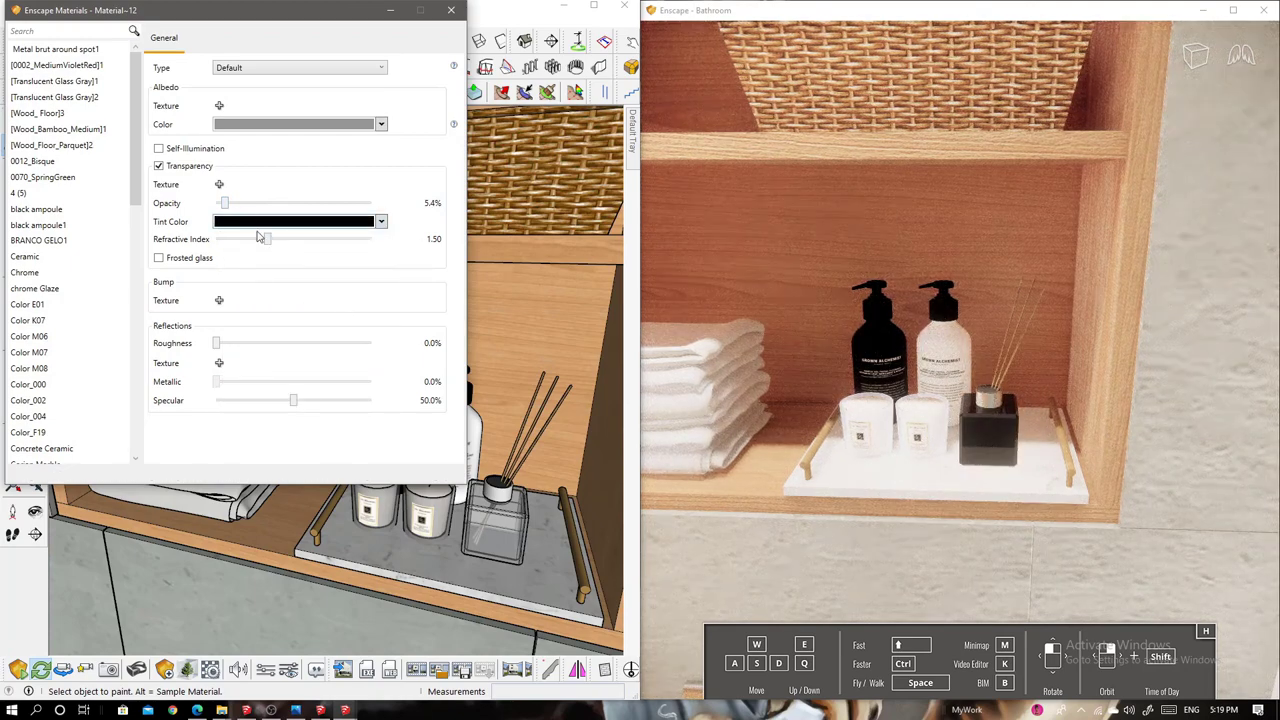
left_click(263, 203)
left_click(381, 223)
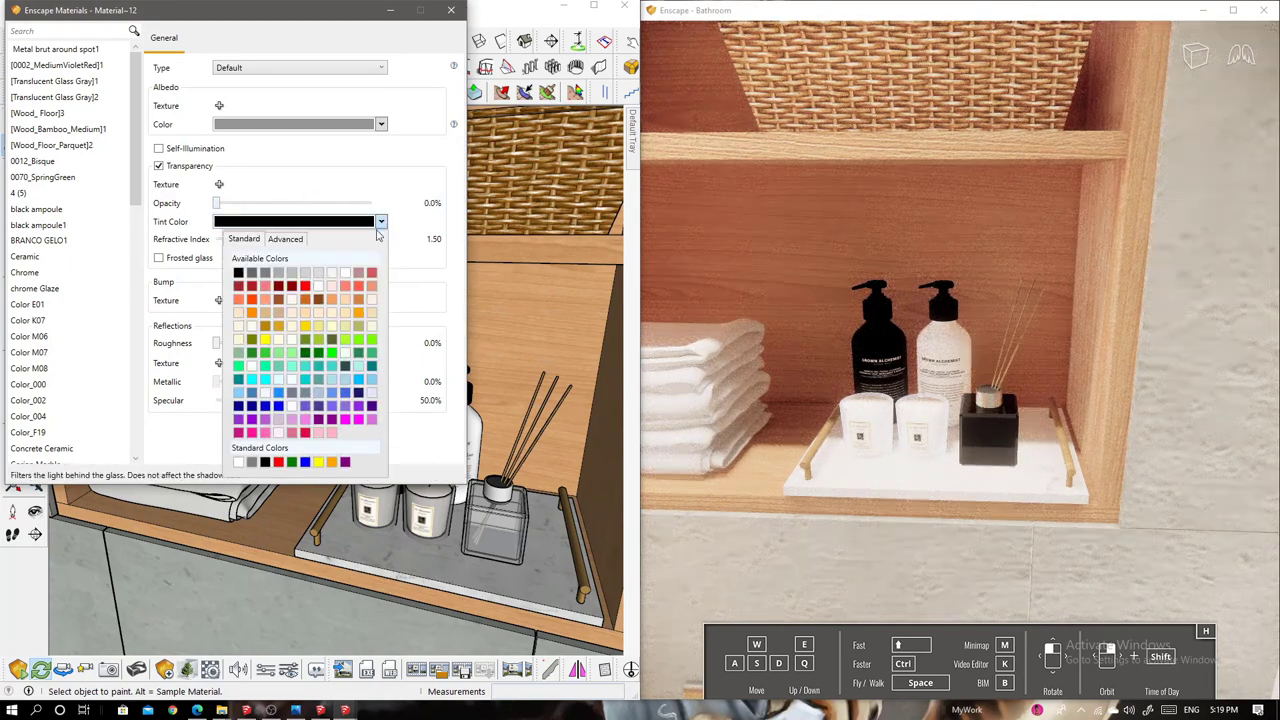
left_click(347, 276)
left_click(381, 124)
left_click(240, 180)
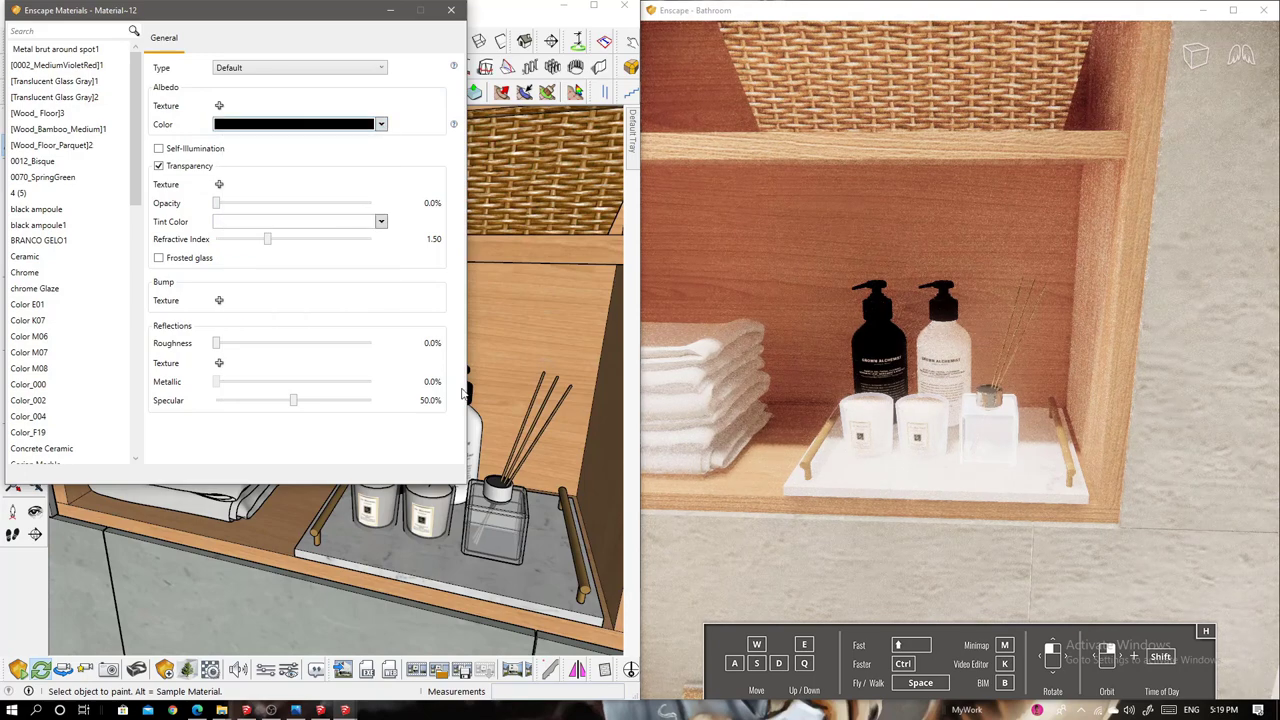
Lower [Translucent Glass Gray]2 opacity to 1.0%
scroll(470, 450, "up", 2)
scroll(476, 508, "up", 2)
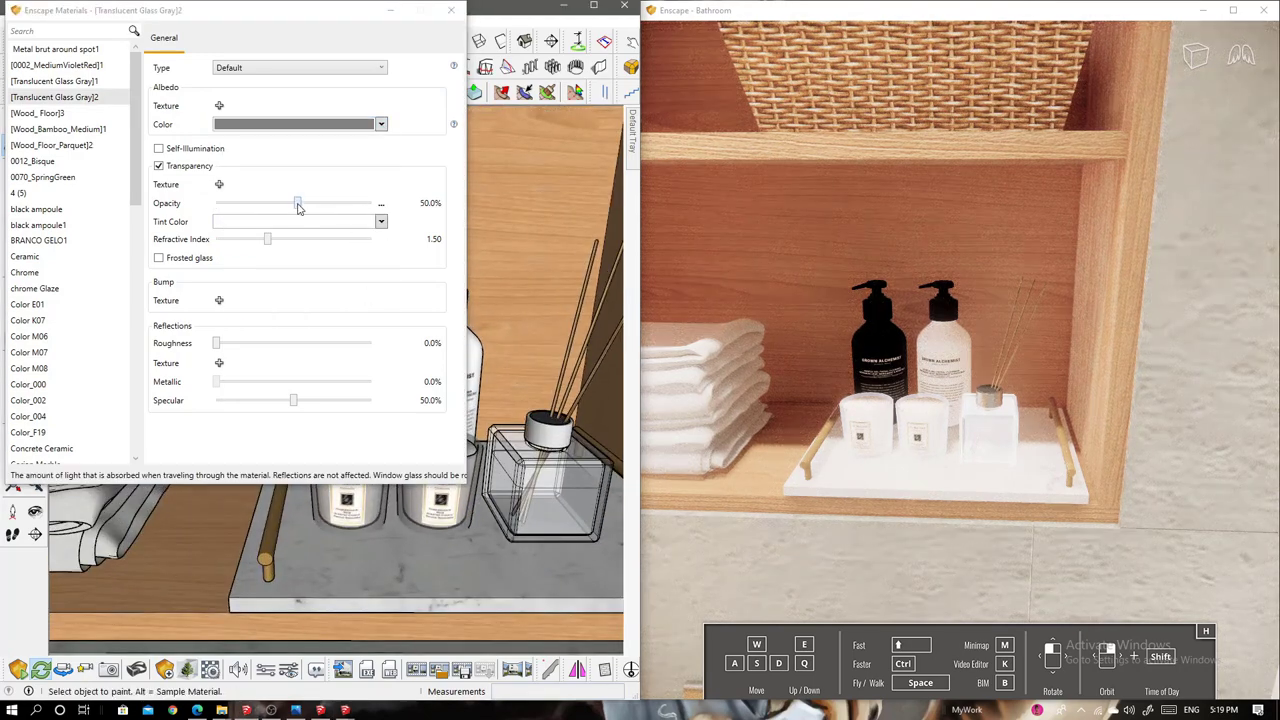
left_click_drag(298, 204, 221, 218)
scroll(900, 460, "up", 3)
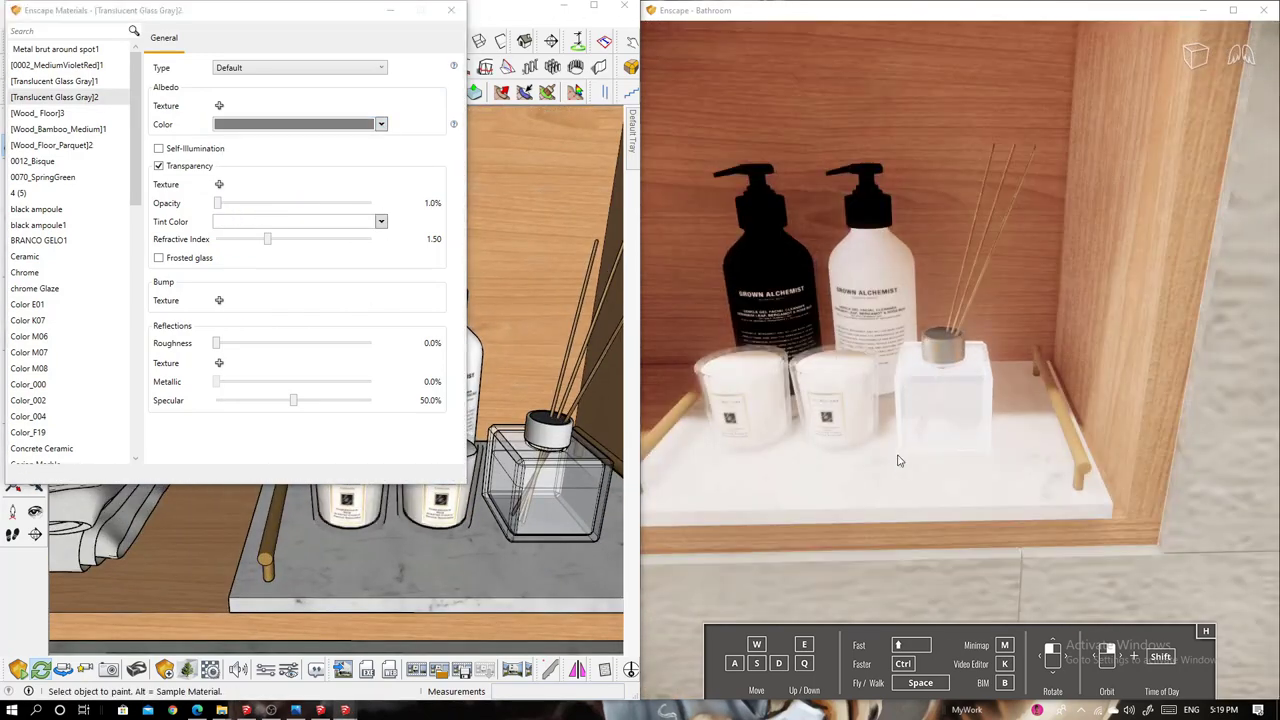
scroll(906, 457, "down", 3)
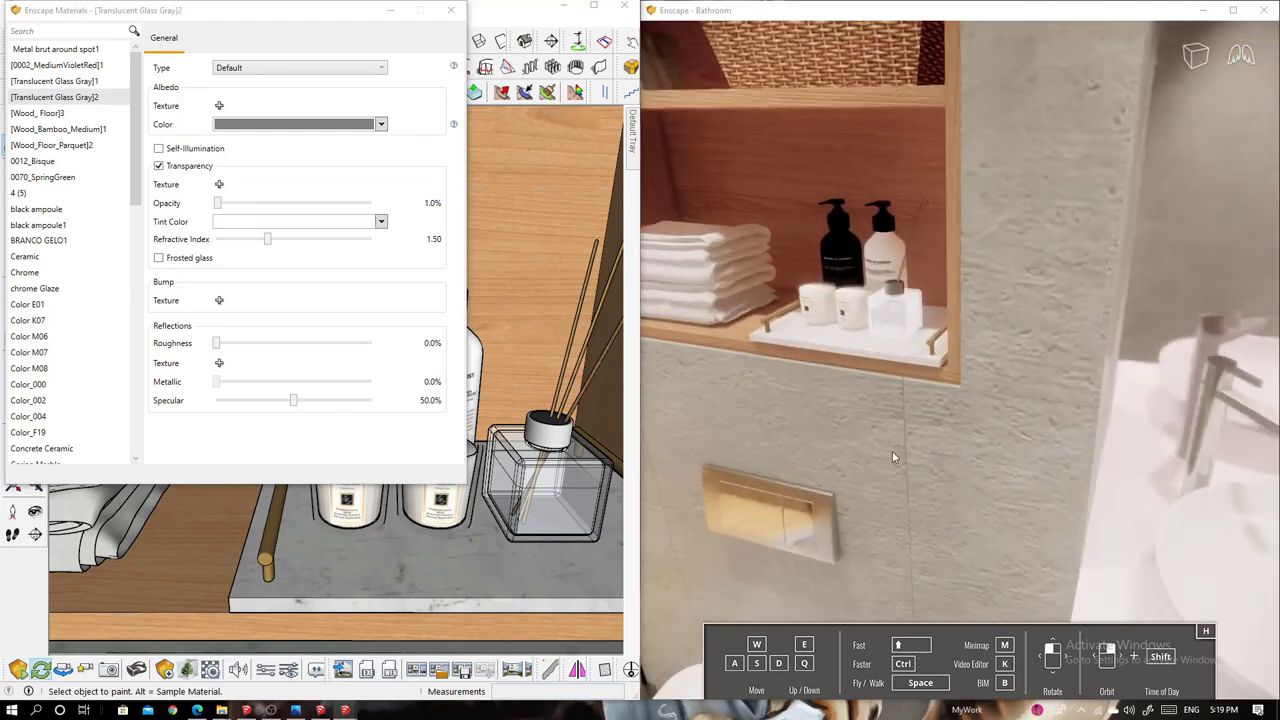
Open the diffuser bottle group to edit its glass material
left_click(566, 508)
double_click(566, 508)
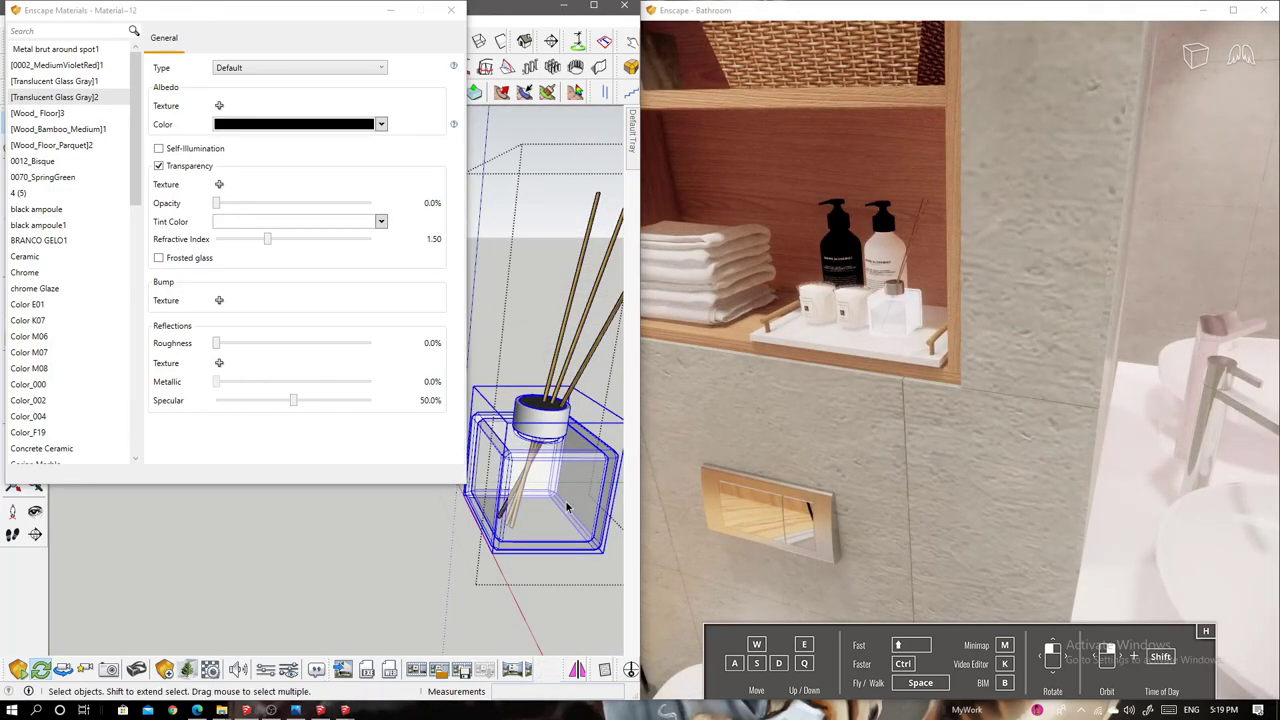
scroll(566, 508, "up", 5)
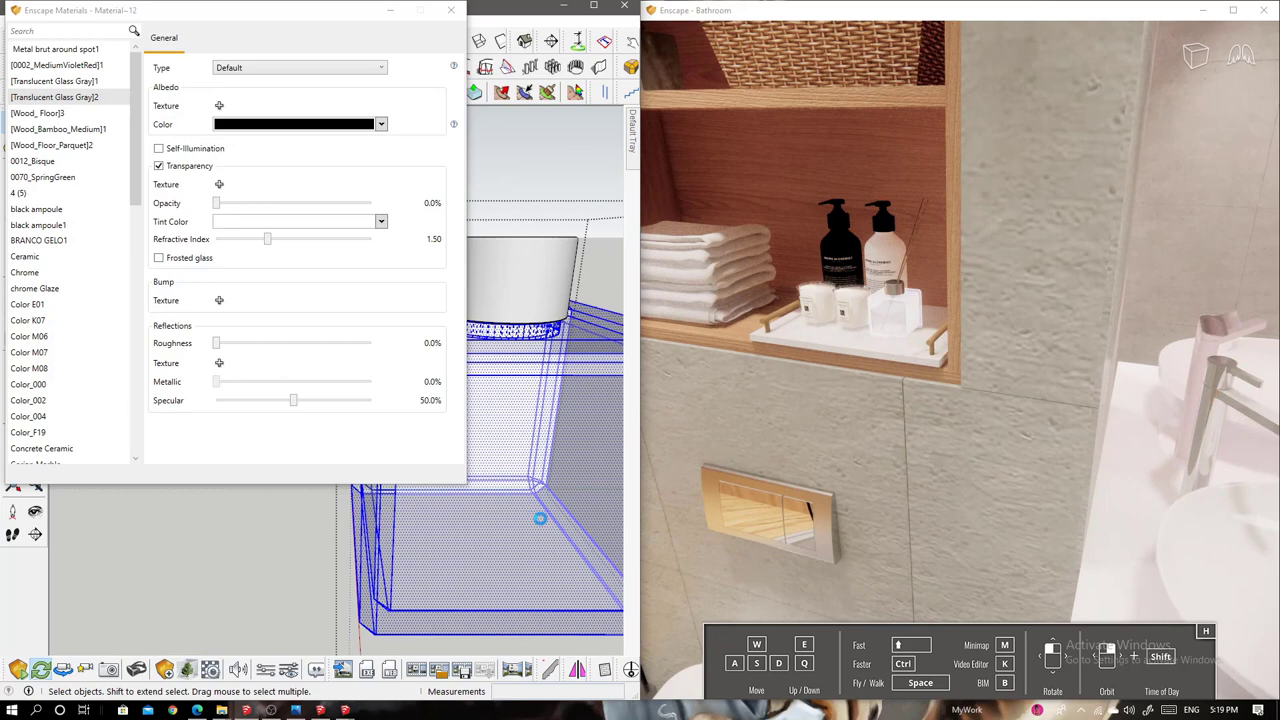
scroll(495, 534, "down", 3)
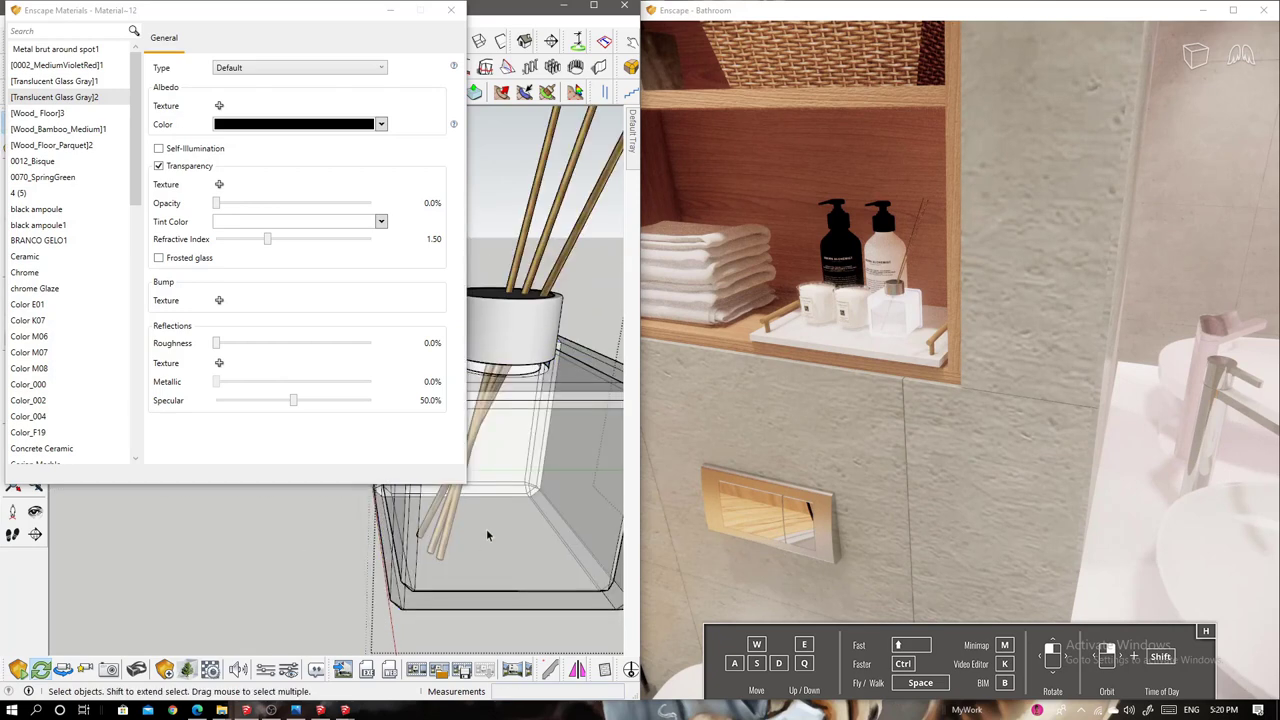
scroll(500, 545, "up", 3)
scroll(505, 555, "up", 2)
scroll(509, 562, "up", 2)
scroll(509, 560, "down", 2)
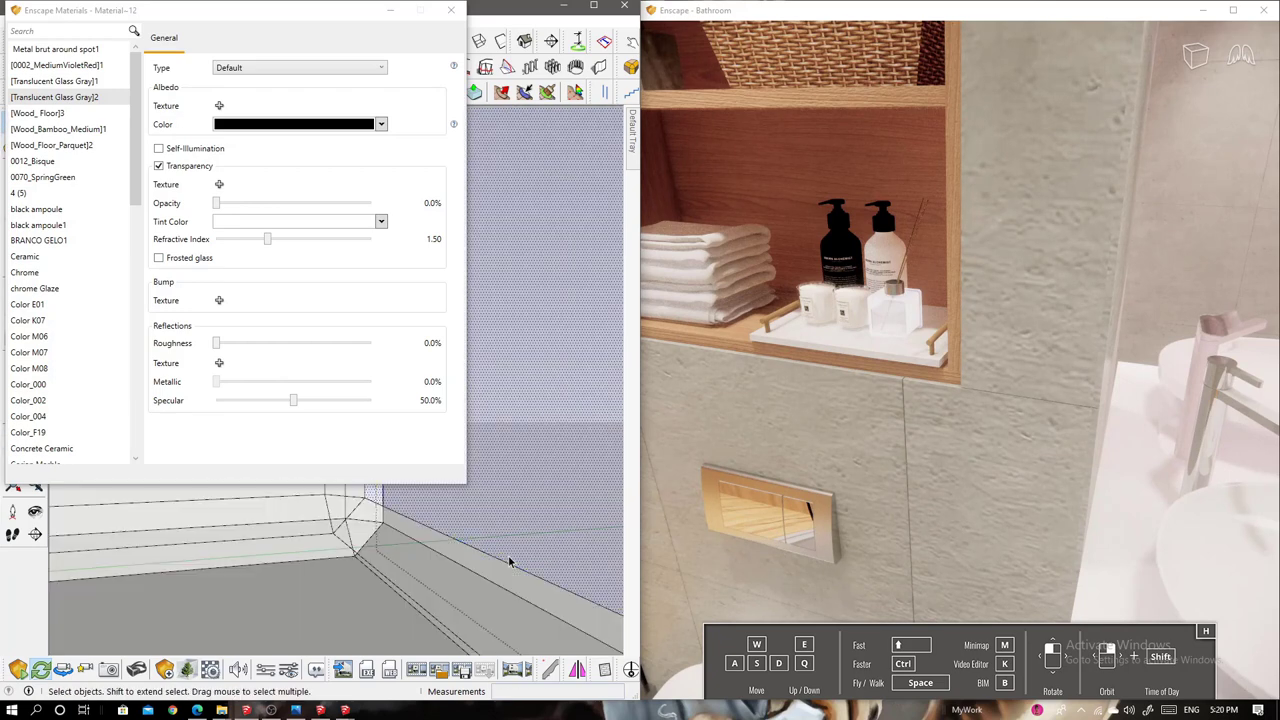
scroll(480, 540, "down", 2)
scroll(460, 520, "down", 2)
scroll(445, 510, "down", 2)
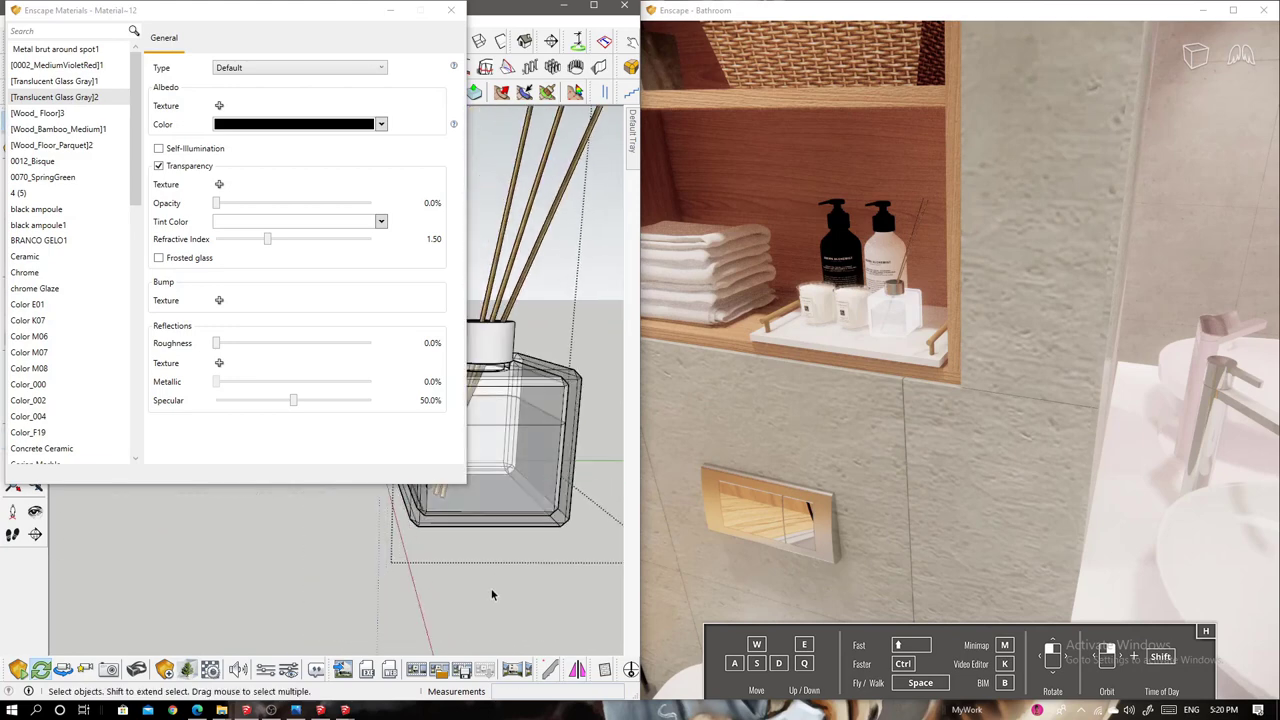
Tint the diffuser glass aqua at about 14.7% opacity and swing the render to the double-sink vanity
left_click(381, 222)
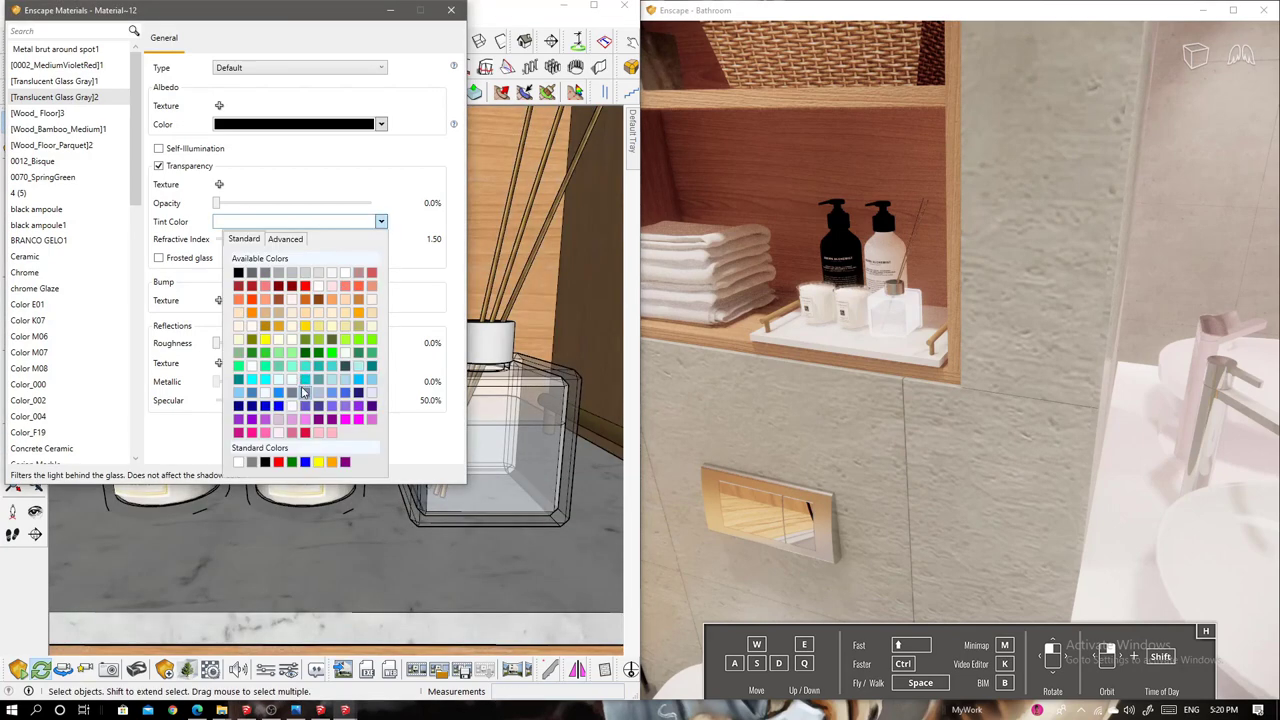
left_click(265, 383)
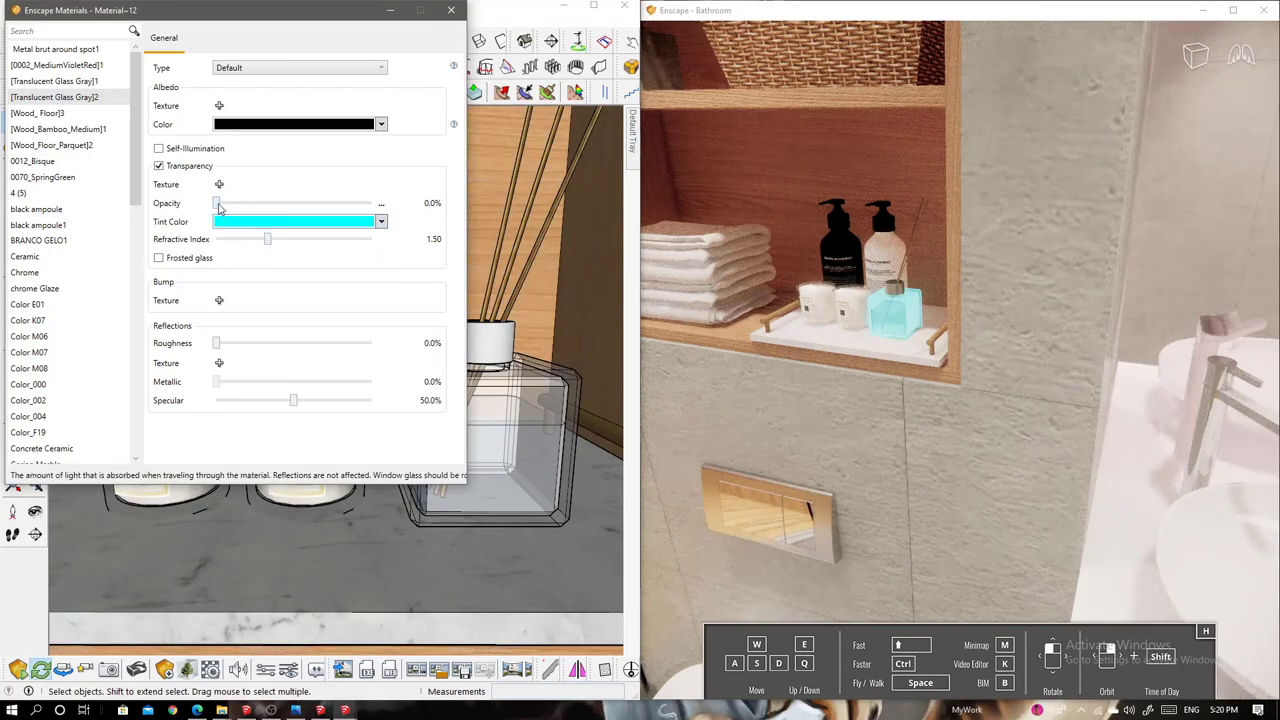
left_click_drag(219, 206, 249, 204)
mouse_move(785, 370)
right_mouse_down()
mouse_move(700, 380)
mouse_move(690, 400)
right_mouse_up()
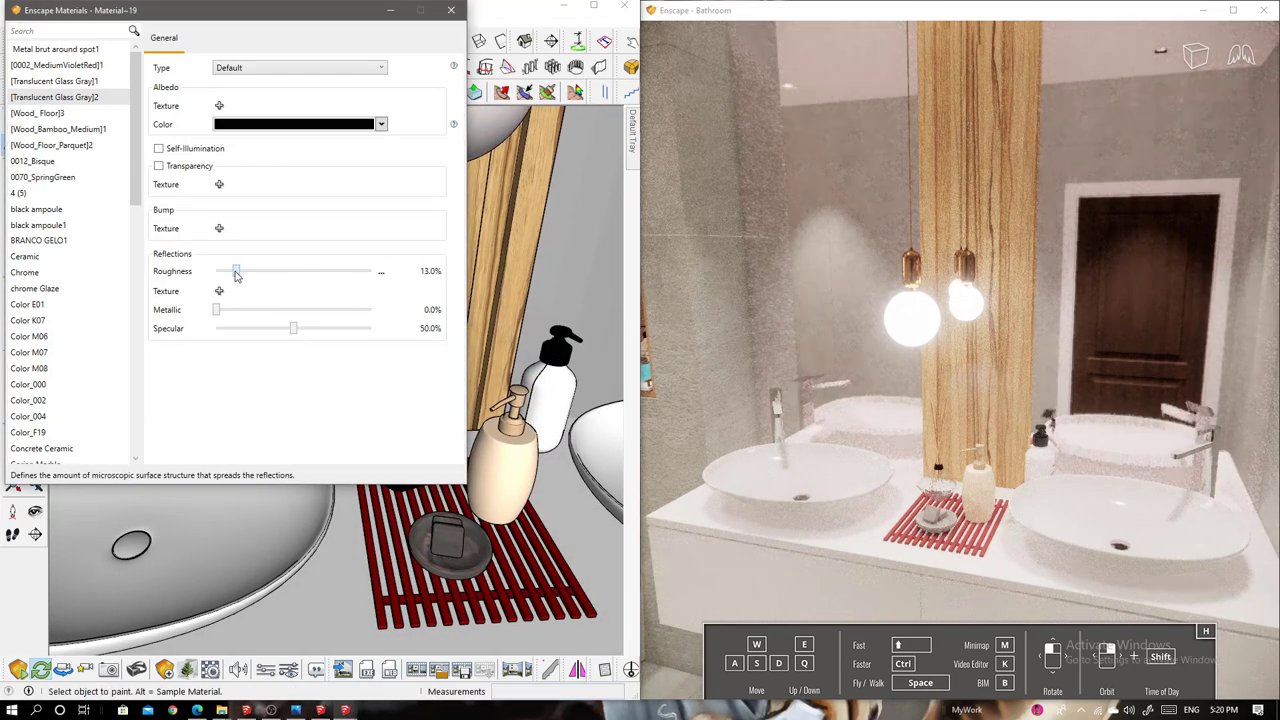
Set the OURO material roughness to 17.7%, review it in the render, and close the editor
left_click_drag(356, 272, 243, 272)
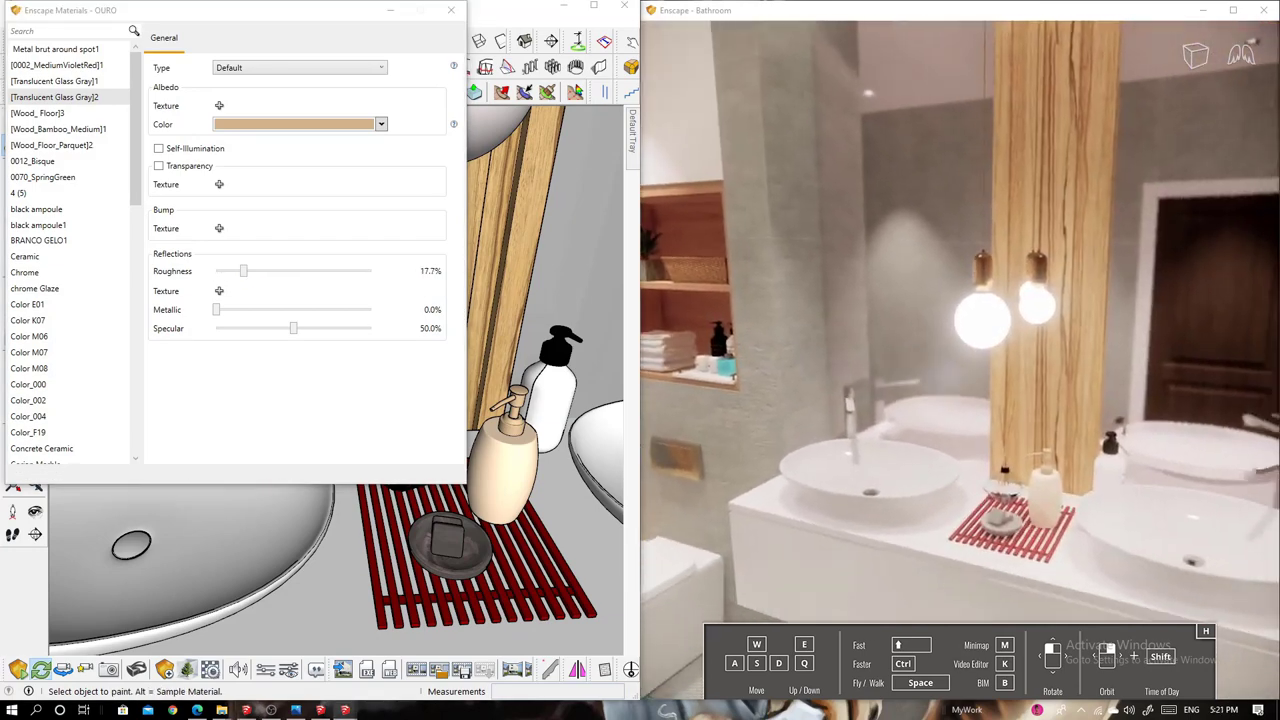
left_click_drag(1200, 480, 1062, 487)
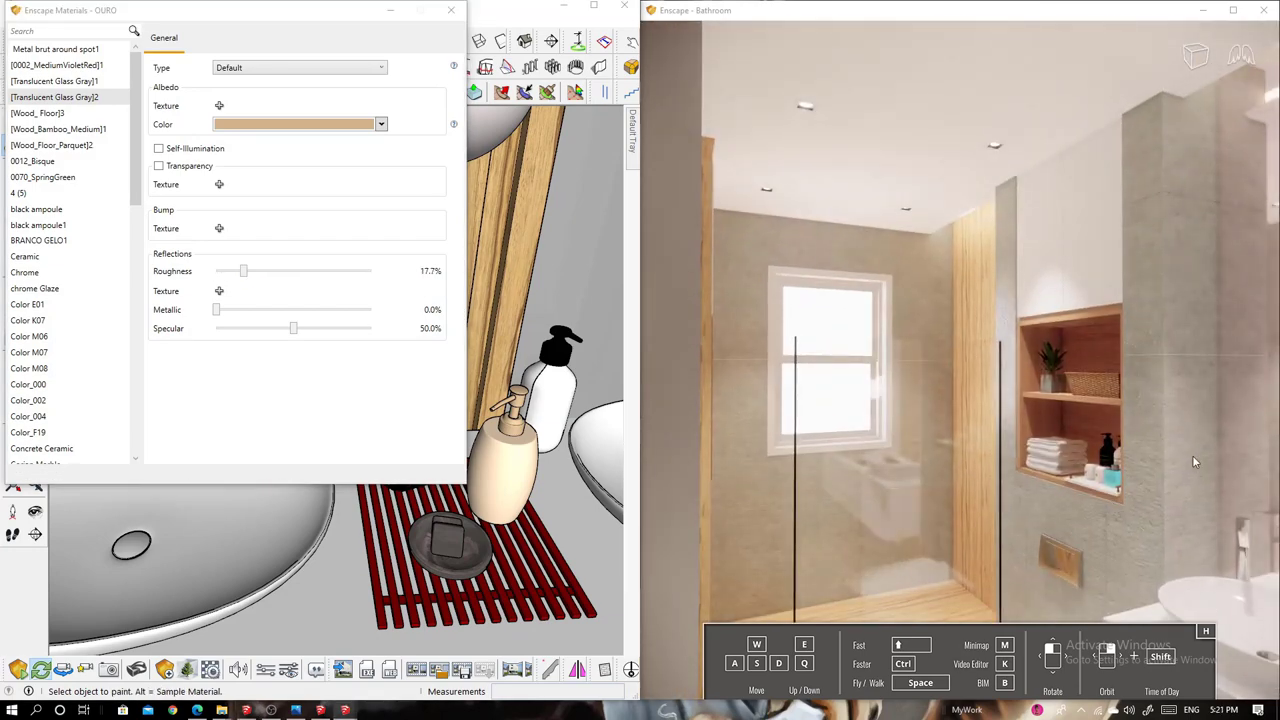
left_click_drag(1193, 462, 1089, 432)
left_click(459, 20)
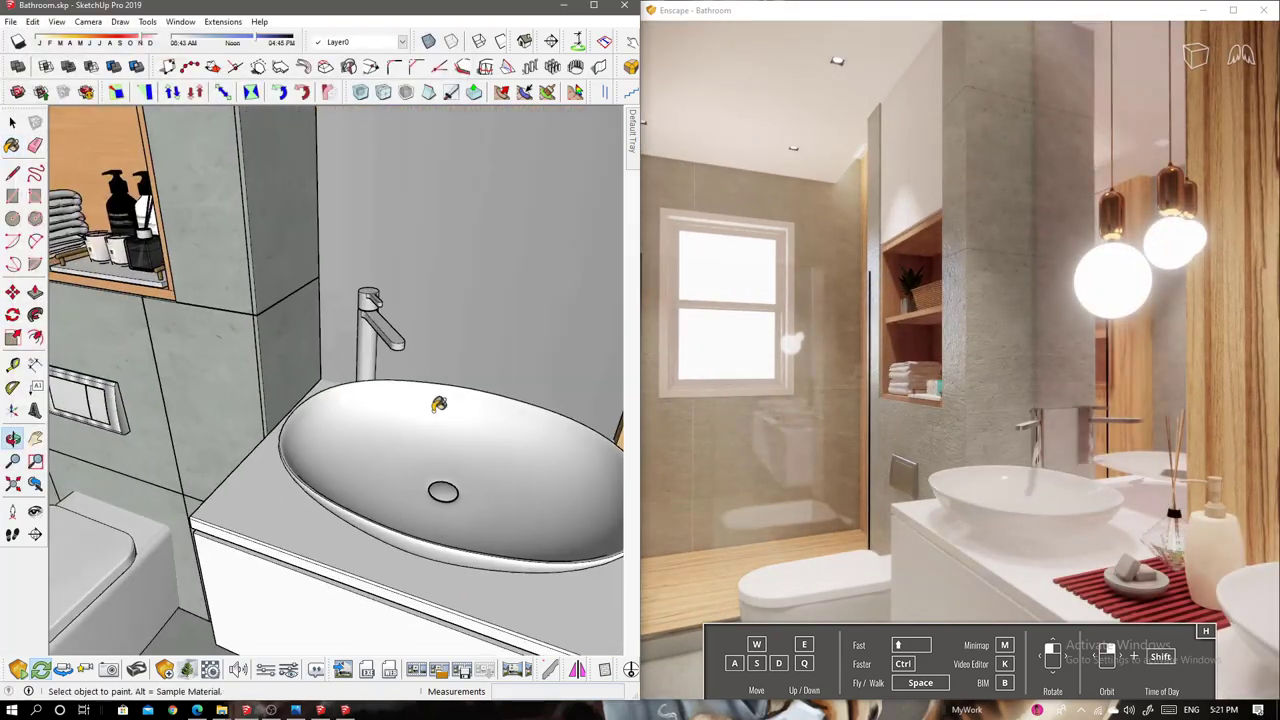
middle_click_drag(330, 380, 282, 372)
Place the pasted wooden handle on the shower door and open its bambu.jpg material in Enscape
left_click(281, 430)
key("m")
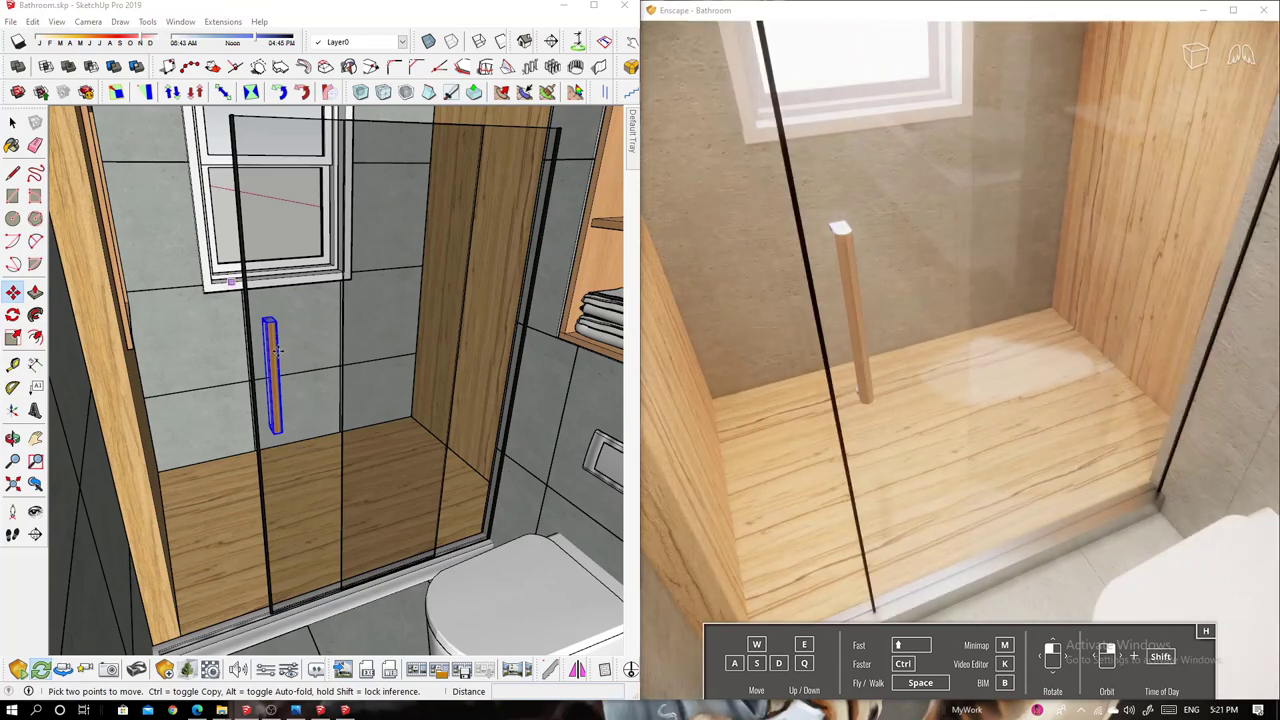
scroll(281, 345, "up", 5)
middle_click_drag(281, 345, 394, 365)
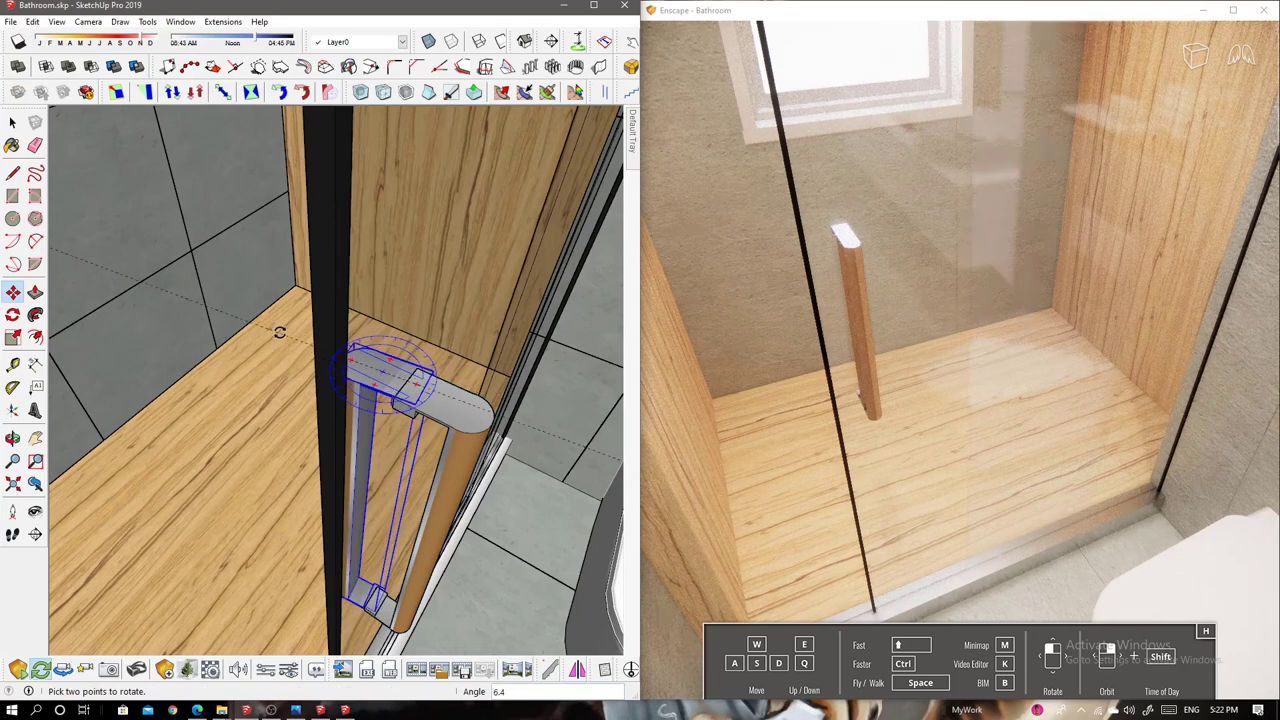
middle_click_drag(405, 400, 675, 405)
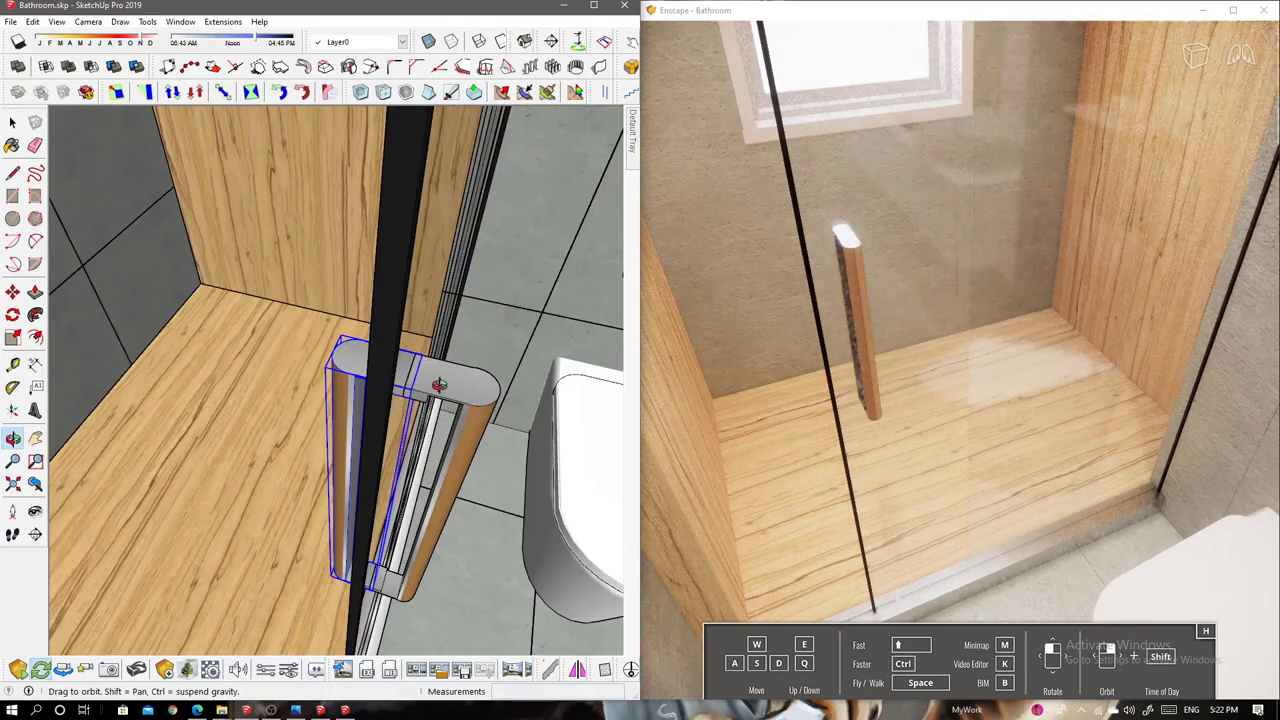
mouse_move(439, 385)
middle_mouse_down()
mouse_move(371, 329)
mouse_move(368, 397)
middle_mouse_up()
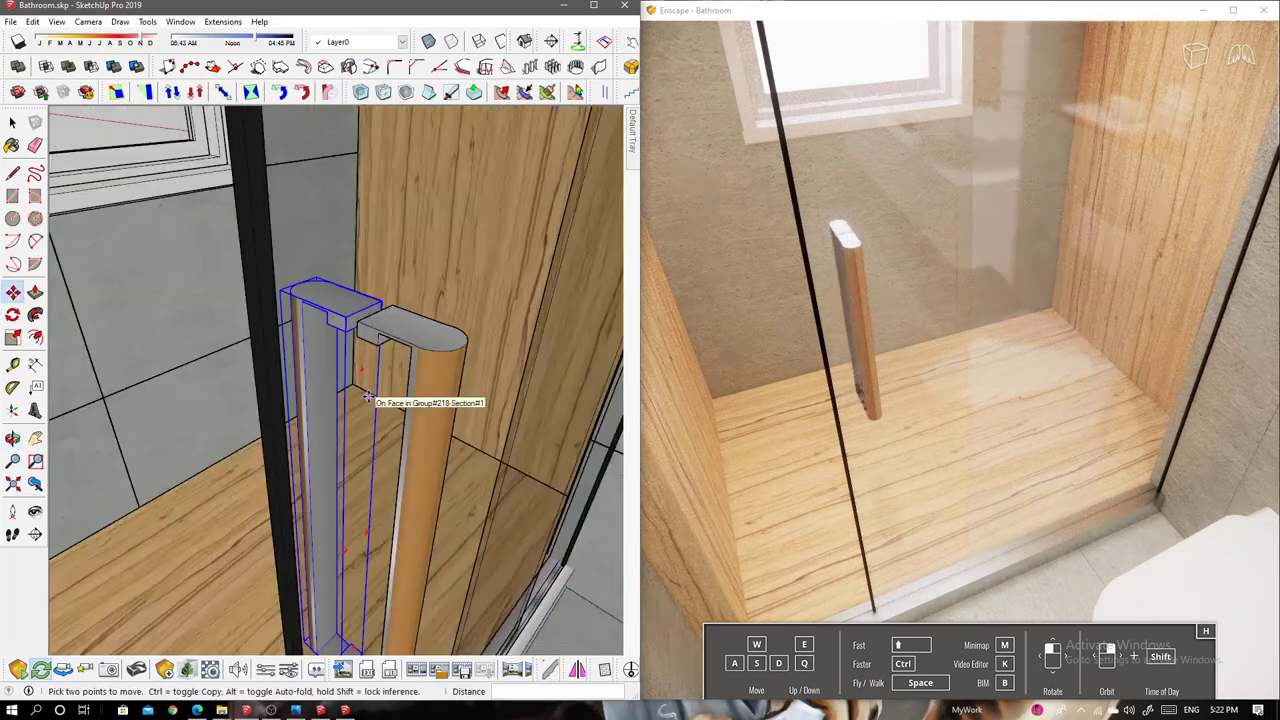
left_click(212, 673)
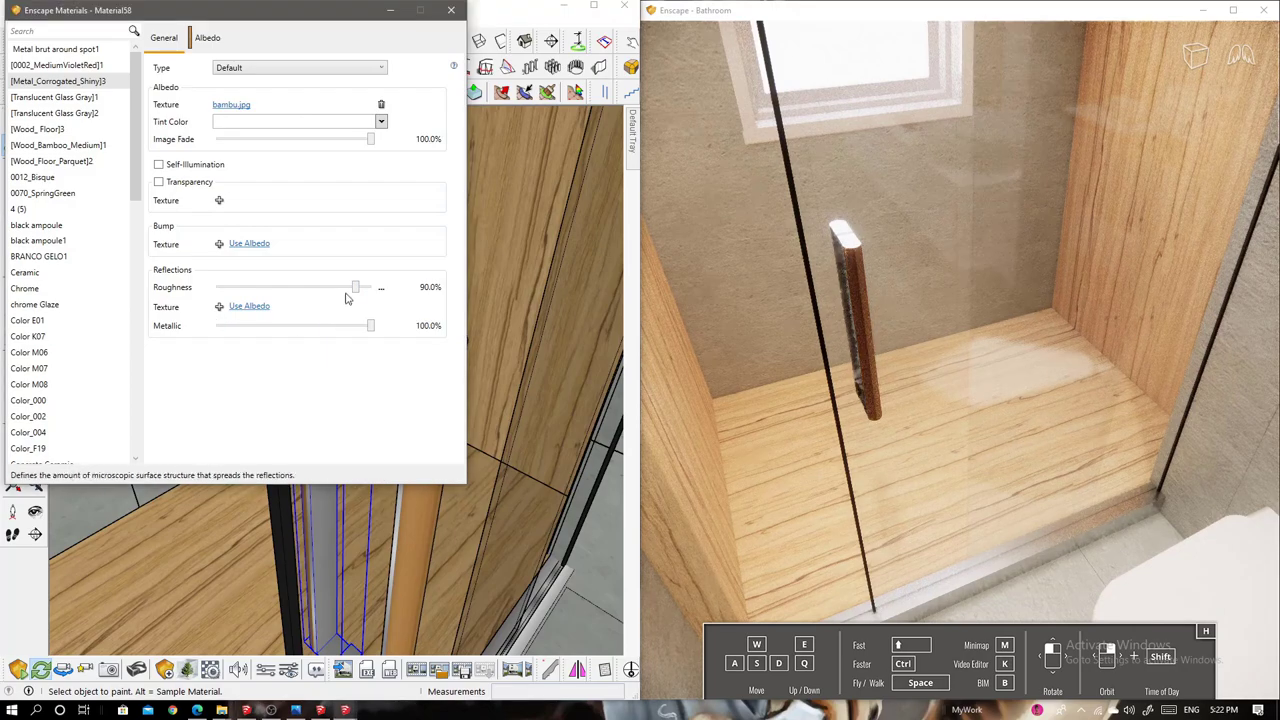
Keep the handle material at 29.3% roughness, close Enscape Materials, and show Material58's entity properties
left_click_drag(755, 452, 755, 452)
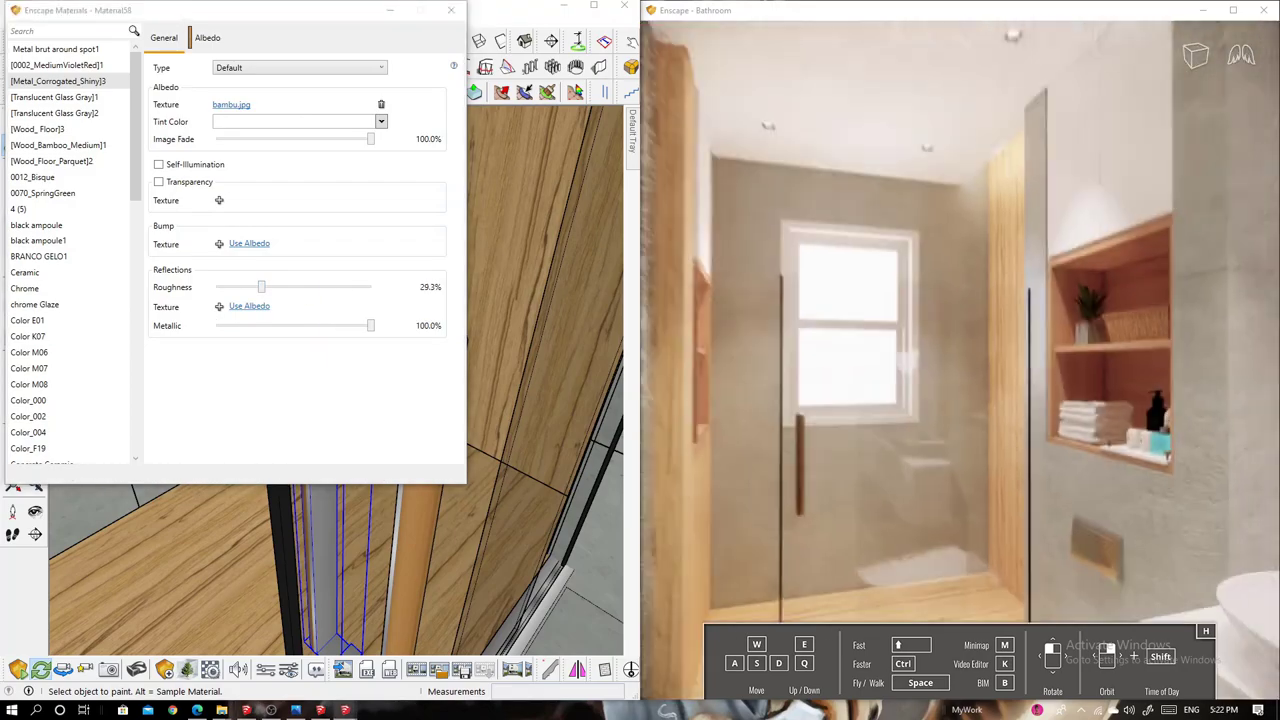
left_click_drag(700, 420, 738, 420)
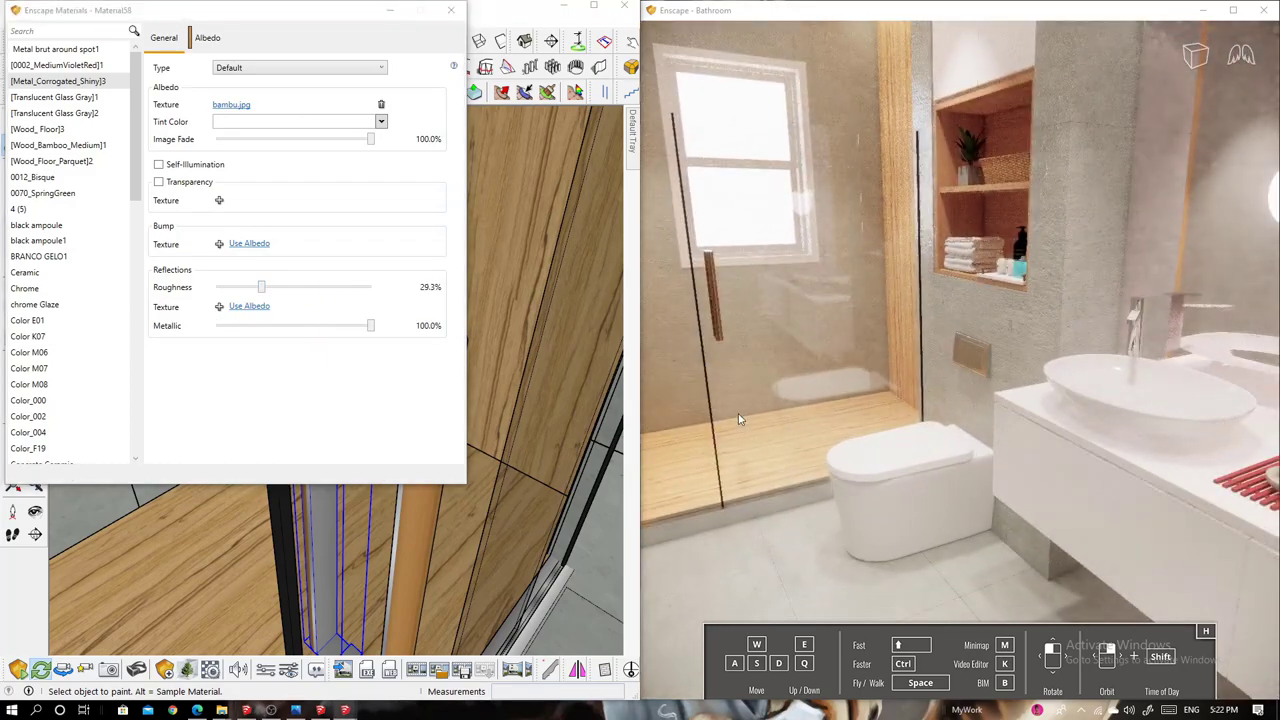
left_click(451, 11)
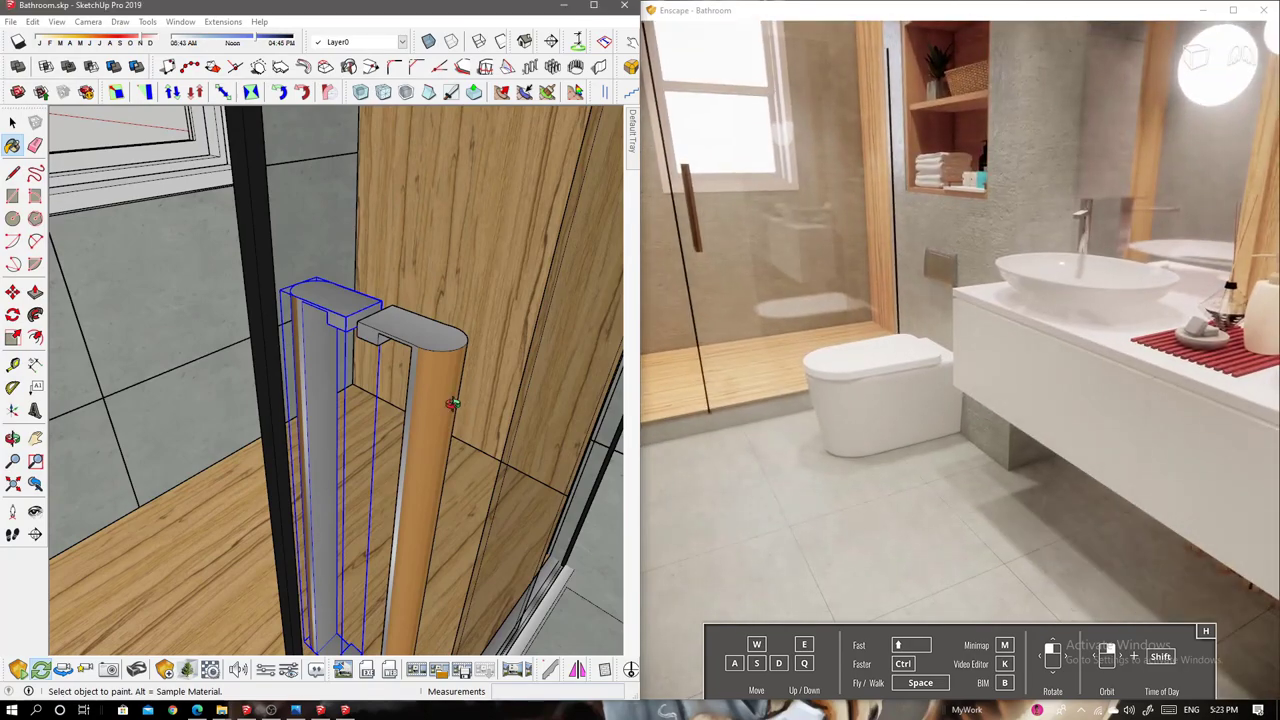
mouse_move(380, 445)
middle_mouse_down()
mouse_move(467, 400)
mouse_move(680, 424)
middle_mouse_up()
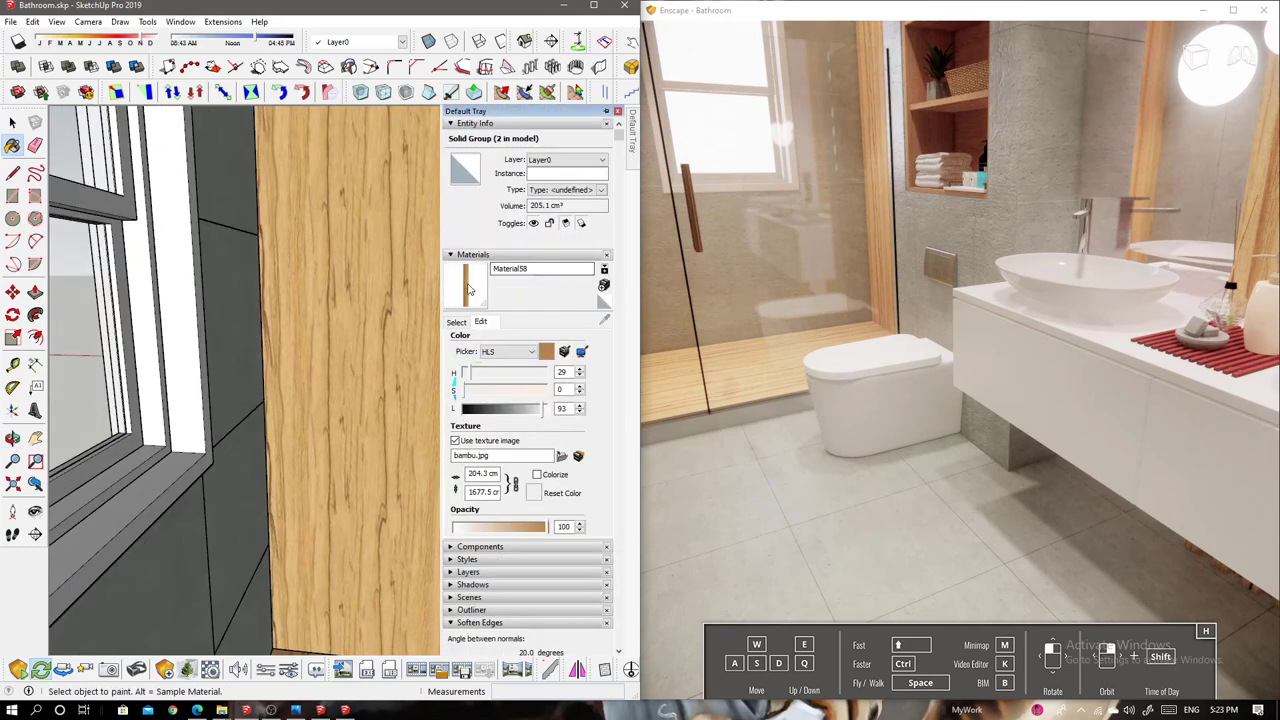
left_click(490, 255)
Search 3D Warehouse for 'Shower' and download a SHOWER model into the bathroom
left_click(491, 268)
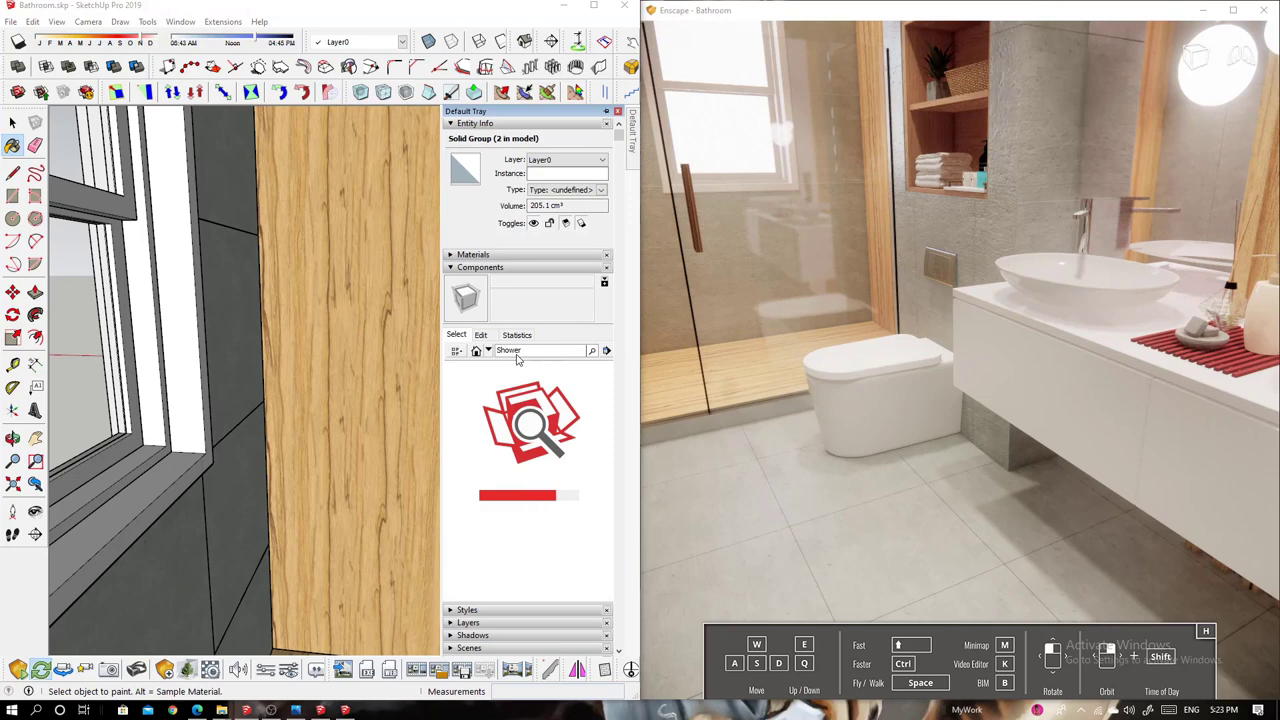
left_click(507, 480)
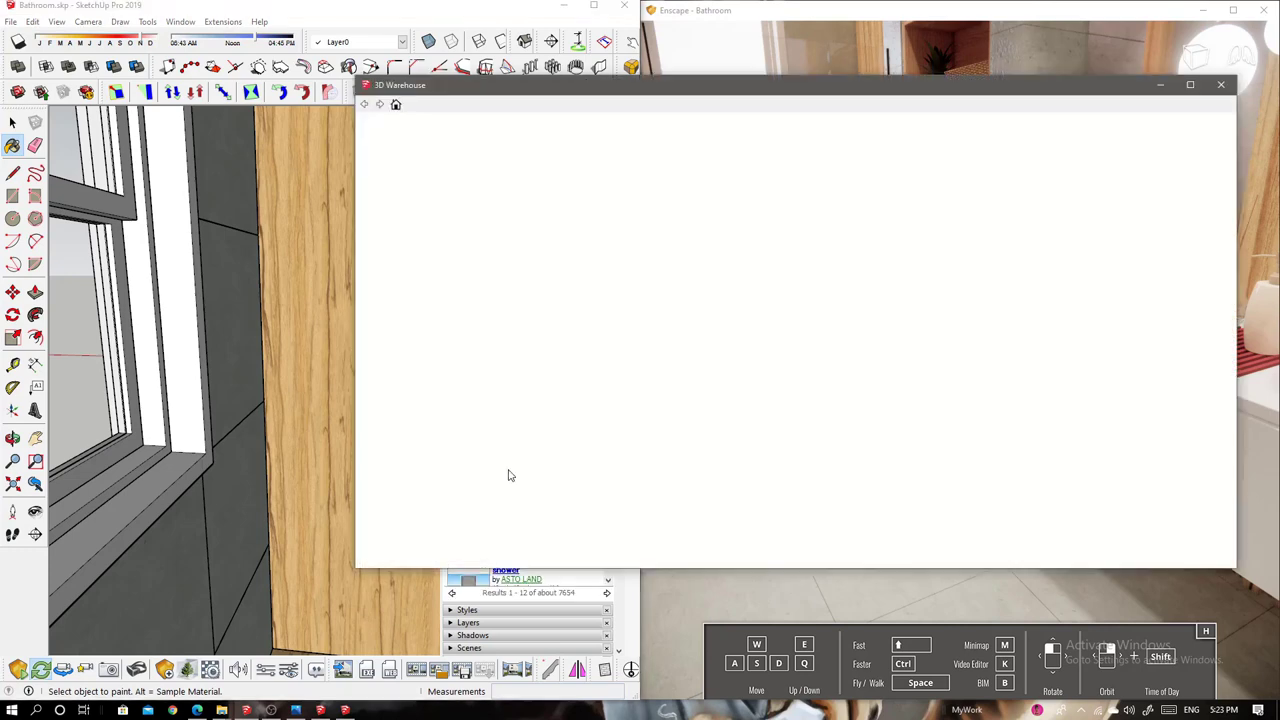
type("Shower")
key("Return")
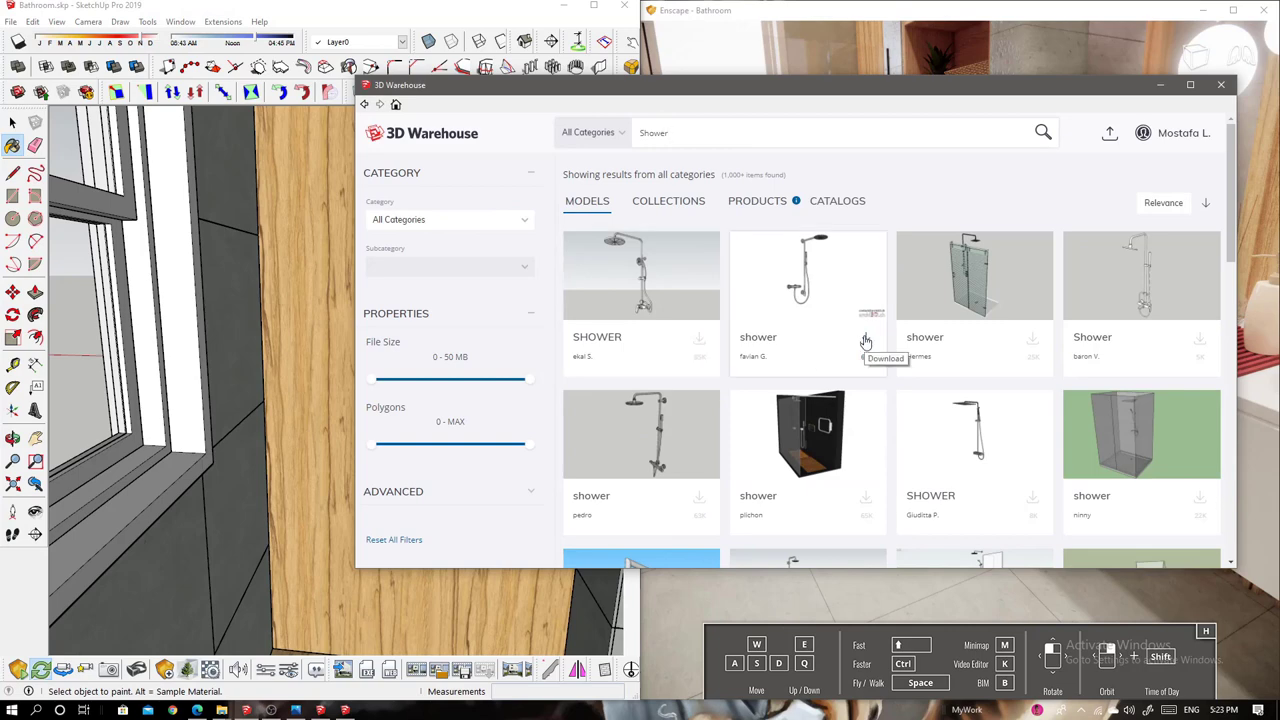
scroll(1006, 436, "down", 1)
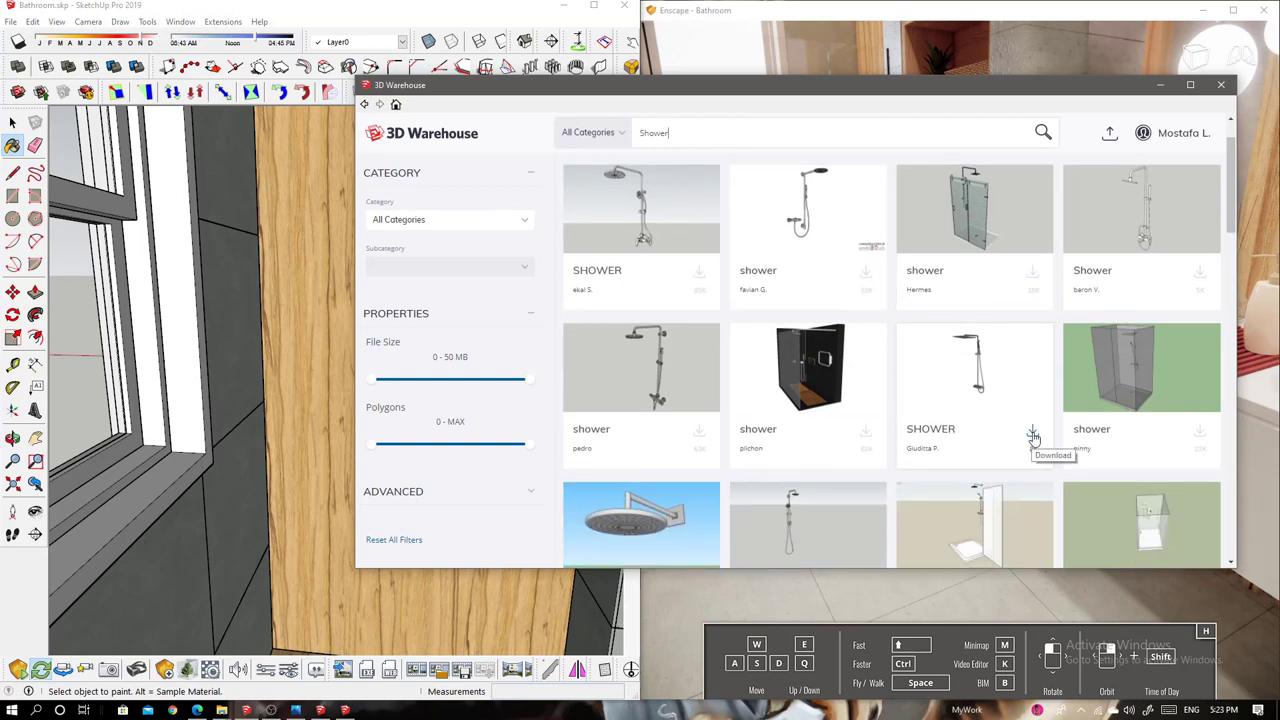
left_click(1033, 436)
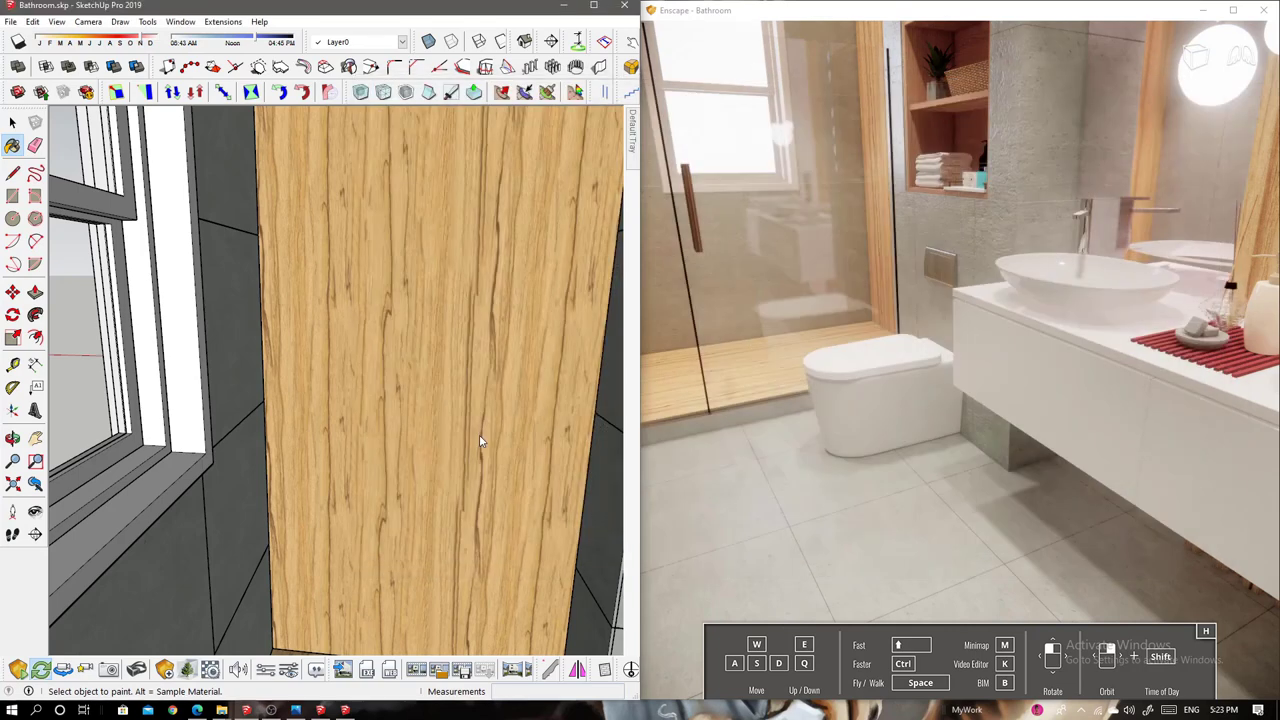
Move the downloaded shower set onto the wood wall panel with its rain head and mixer bar
mouse_move(462, 305)
middle_mouse_down()
mouse_move(494, 366)
mouse_move(407, 290)
mouse_move(392, 213)
middle_mouse_up()
scroll(494, 366, "up", 3)
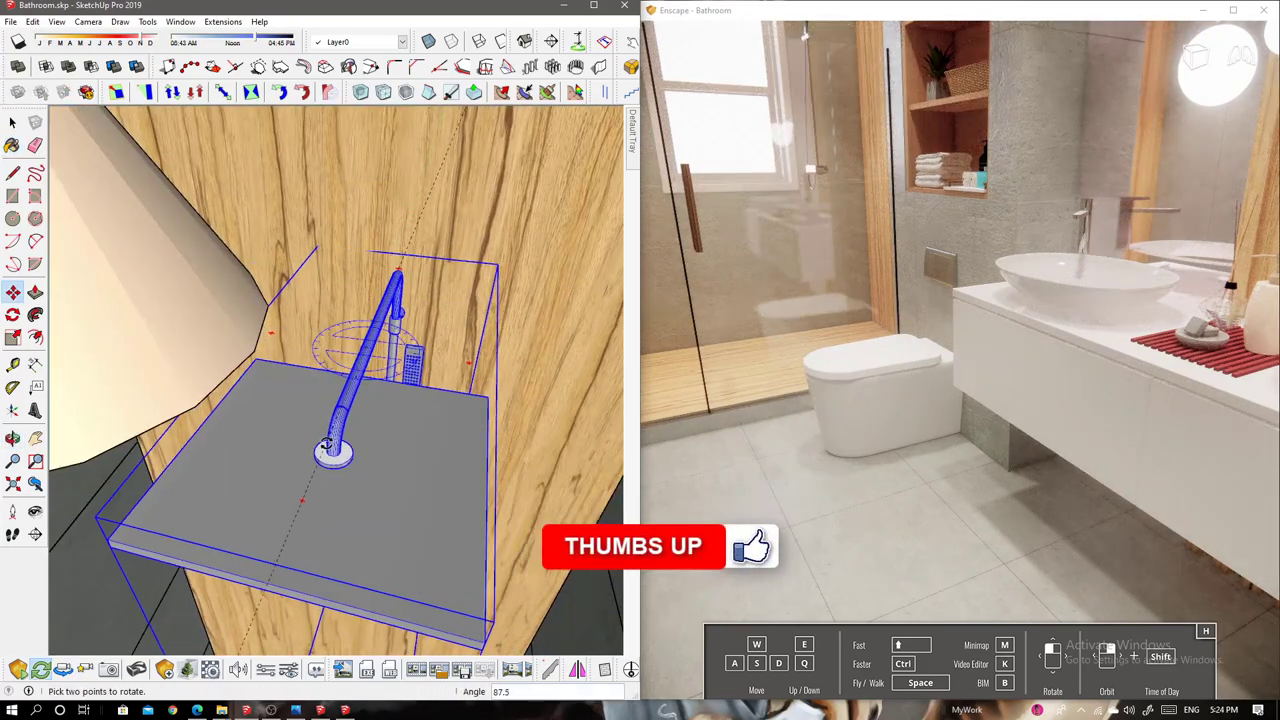
key("m")
mouse_move(389, 398)
middle_mouse_down()
mouse_move(400, 265)
mouse_move(476, 374)
middle_mouse_up()
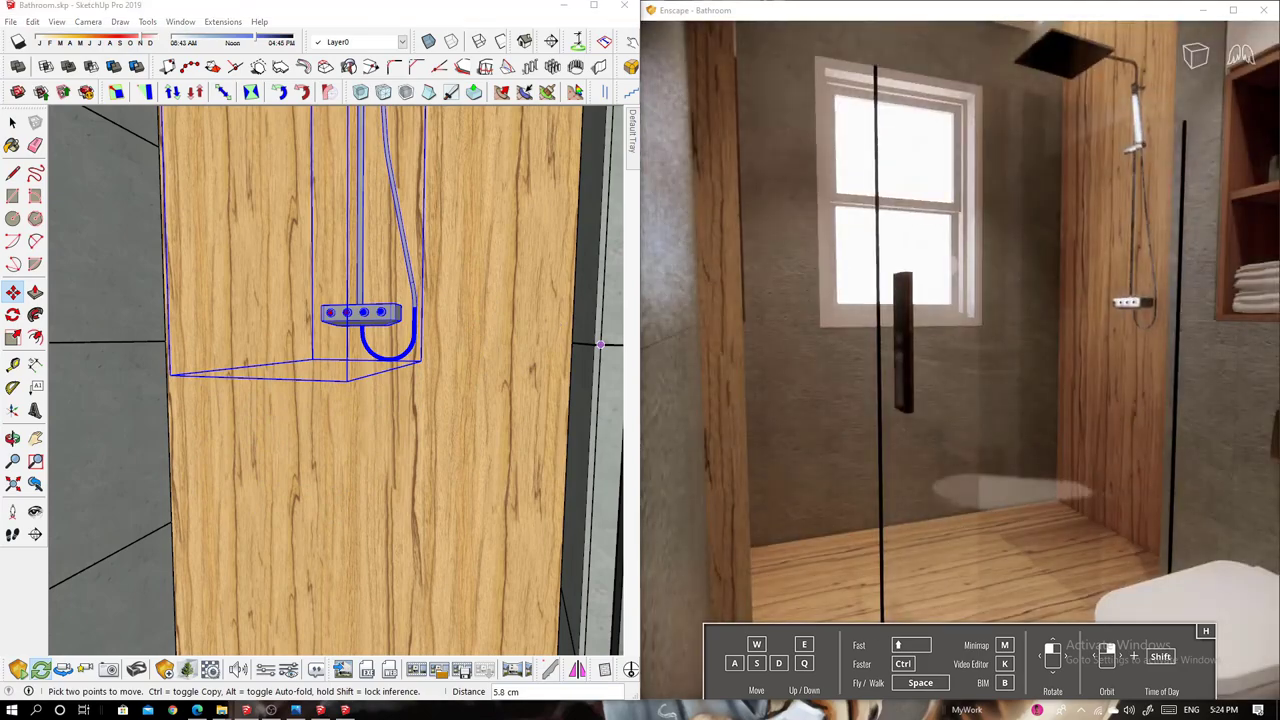
left_click(600, 345)
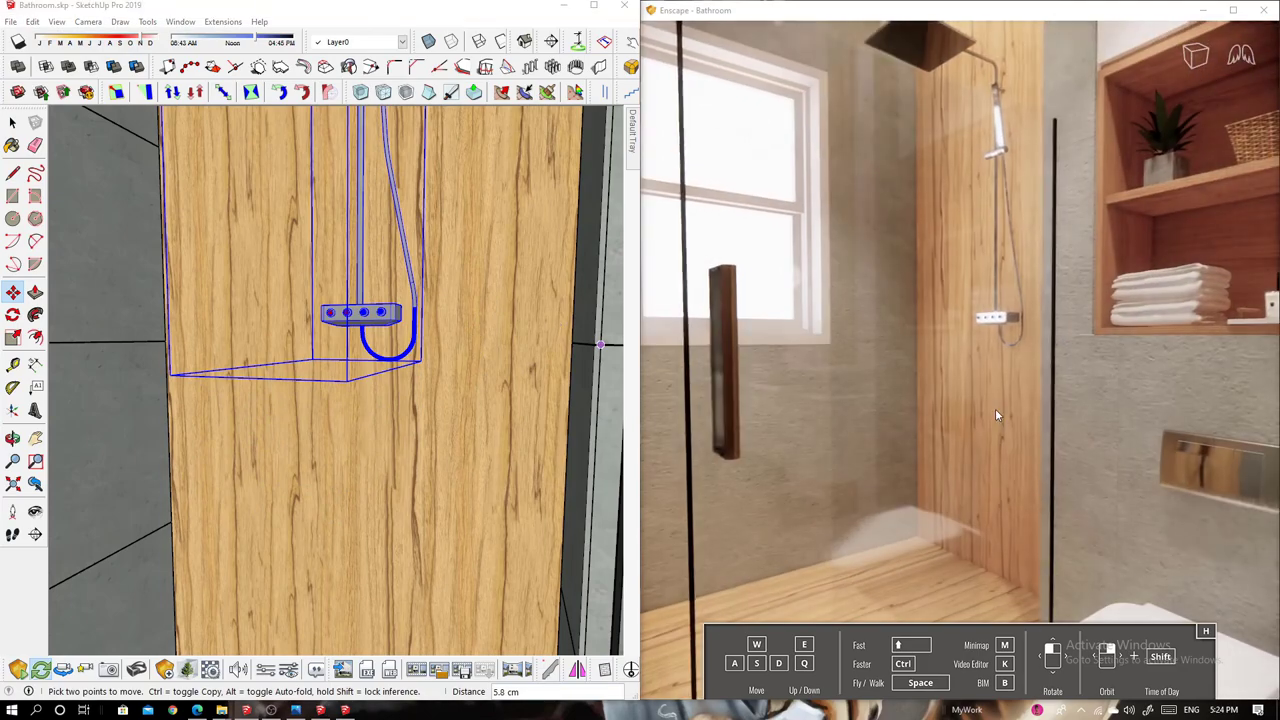
mouse_move(457, 423)
middle_mouse_down()
mouse_move(303, 422)
mouse_move(414, 429)
mouse_move(574, 543)
middle_mouse_up()
key("space")
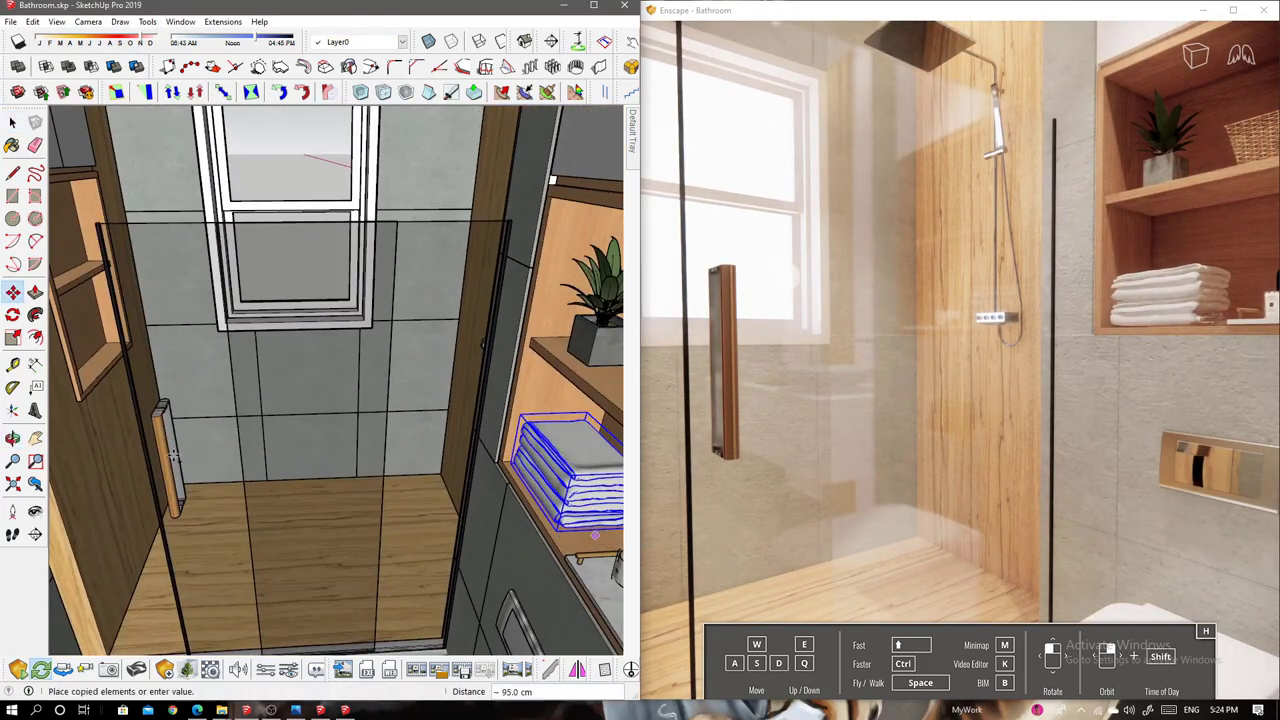
Place copies of the folded towels and the potted plant on the left niche shelf
left_click(90, 374)
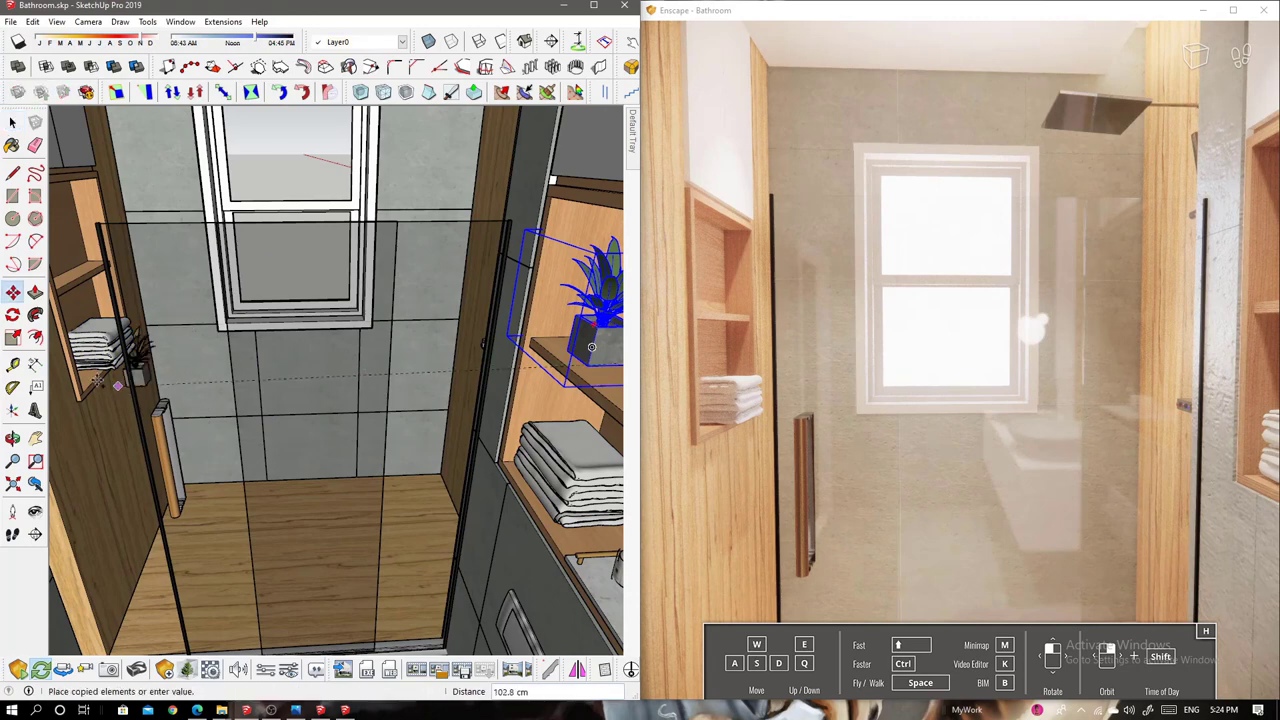
scroll(117, 385, "up", 2)
scroll(133, 453, "up", 3)
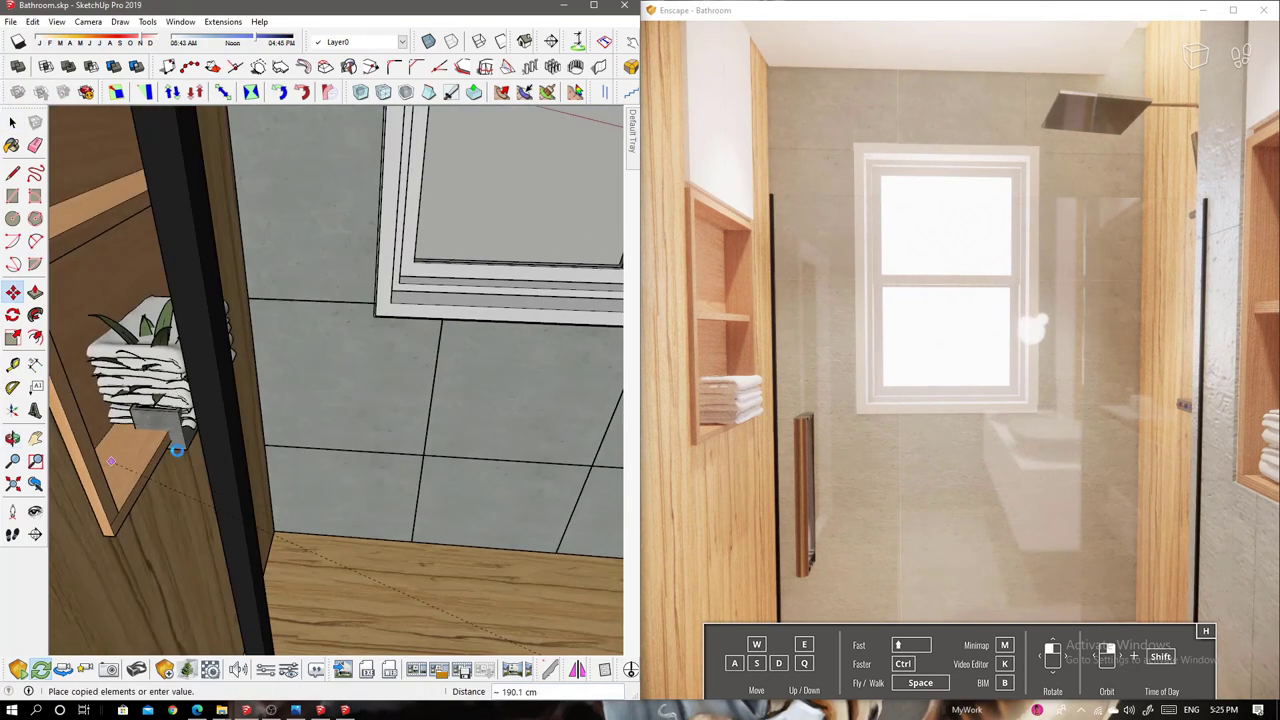
left_click(177, 450)
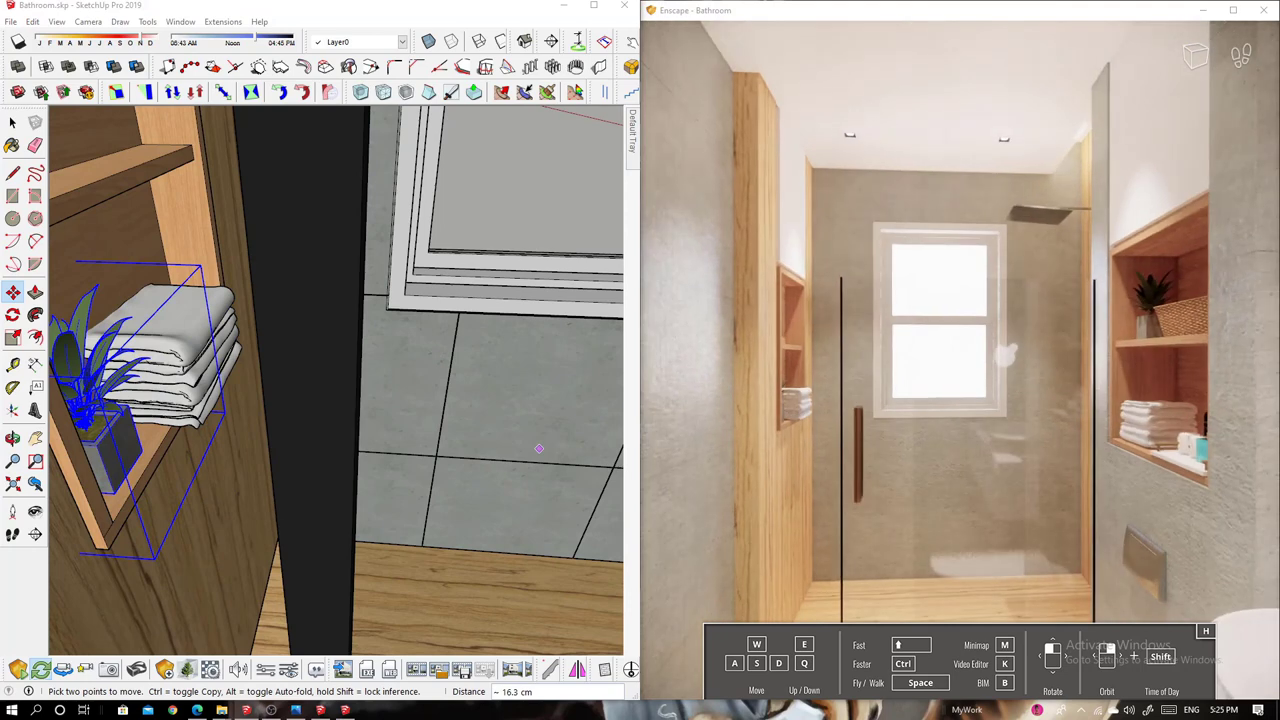
middle_click_drag(115, 492, 125, 488)
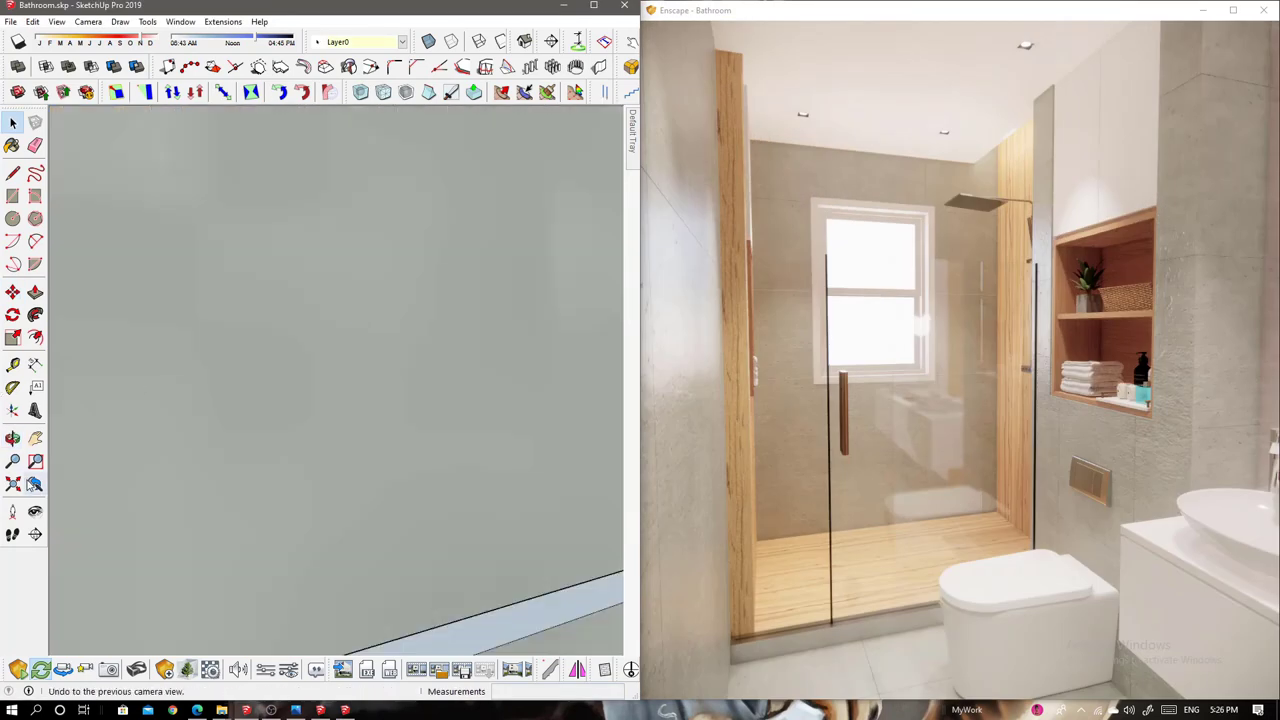
Open the Scenes panel and frame a new angle of the bathroom
middle_click_drag(291, 370, 297, 377)
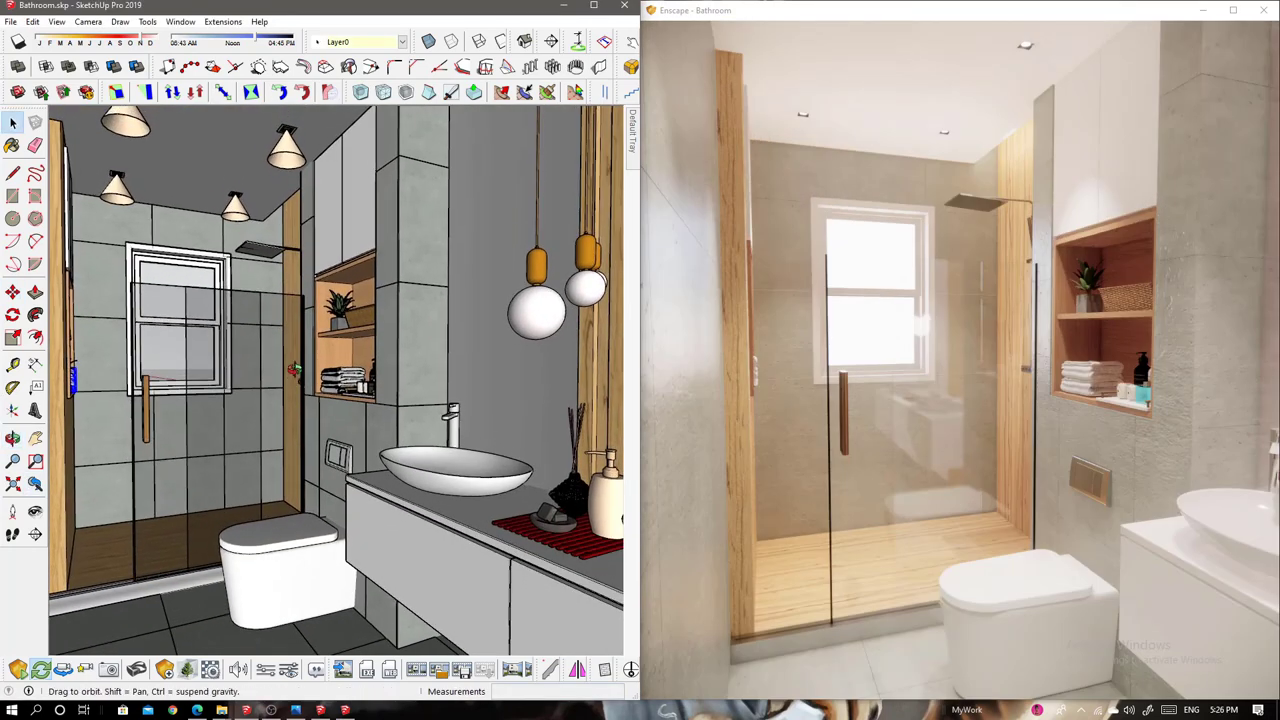
mouse_move(632, 131)
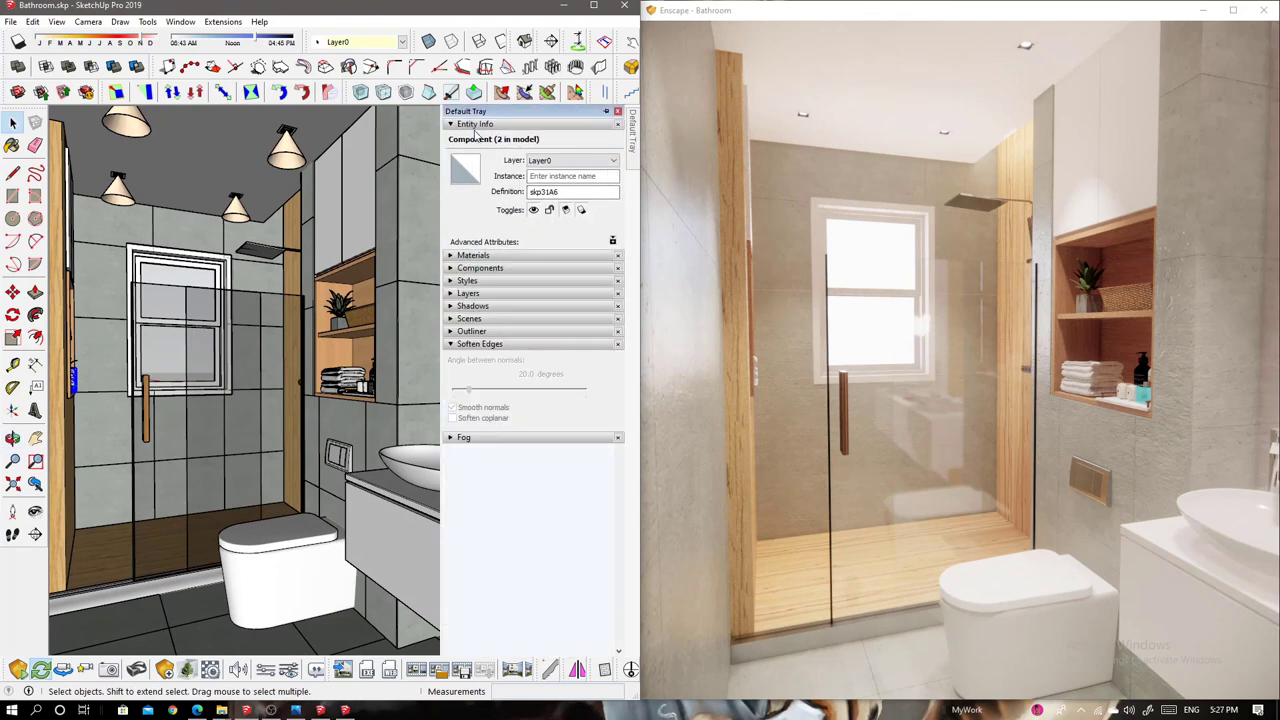
left_click(470, 199)
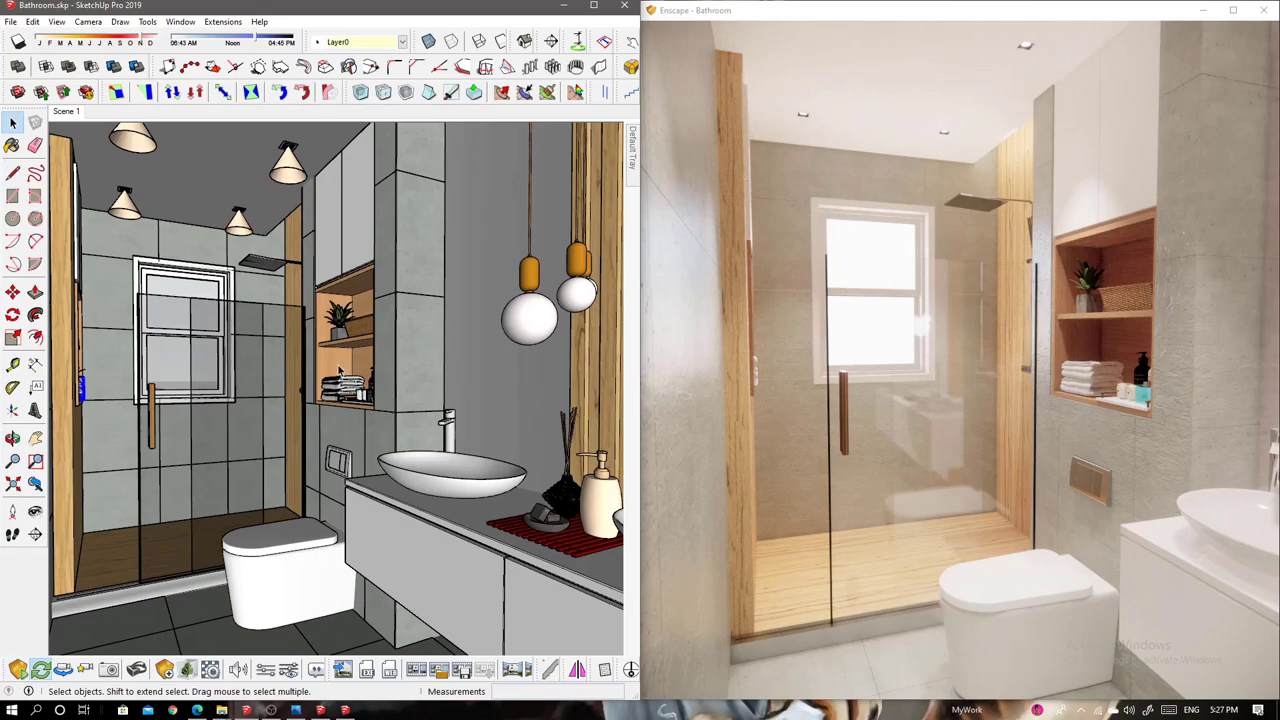
mouse_move(340, 370)
middle_mouse_down()
mouse_move(428, 386)
mouse_move(580, 380)
mouse_move(335, 330)
mouse_move(360, 360)
mouse_move(503, 400)
mouse_move(500, 378)
mouse_move(429, 353)
middle_mouse_up()
scroll(360, 360, "up", 5)
scroll(378, 378, "down", 5)
scroll(510, 380, "up", 5)
scroll(520, 363, "down", 5)
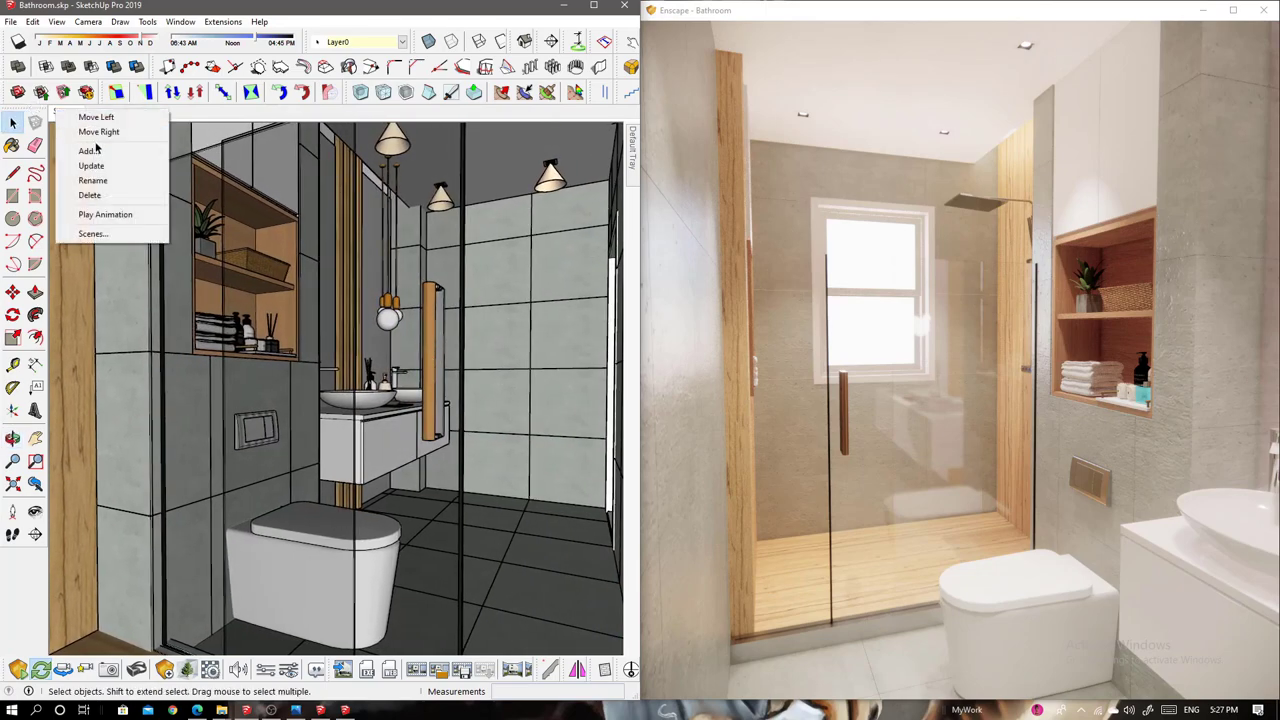
scroll(500, 480, "up", 3)
Move the view close to the double vanity, then swing it to face the wall niche shelf
middle_click_drag(474, 430, 400, 390)
scroll(305, 400, "up", 3)
middle_click_drag(297, 389, 432, 384)
scroll(367, 389, "up", 2)
key("space")
scroll(435, 382, "up", 5)
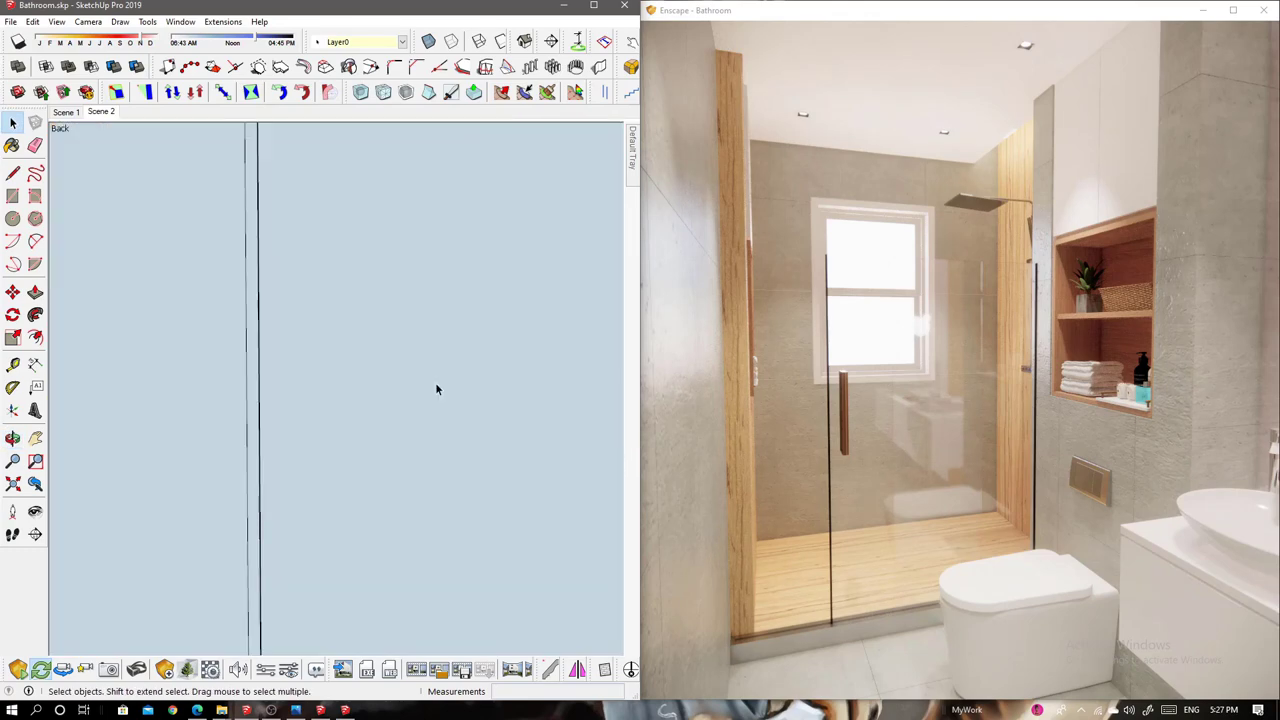
scroll(438, 406, "up", 2)
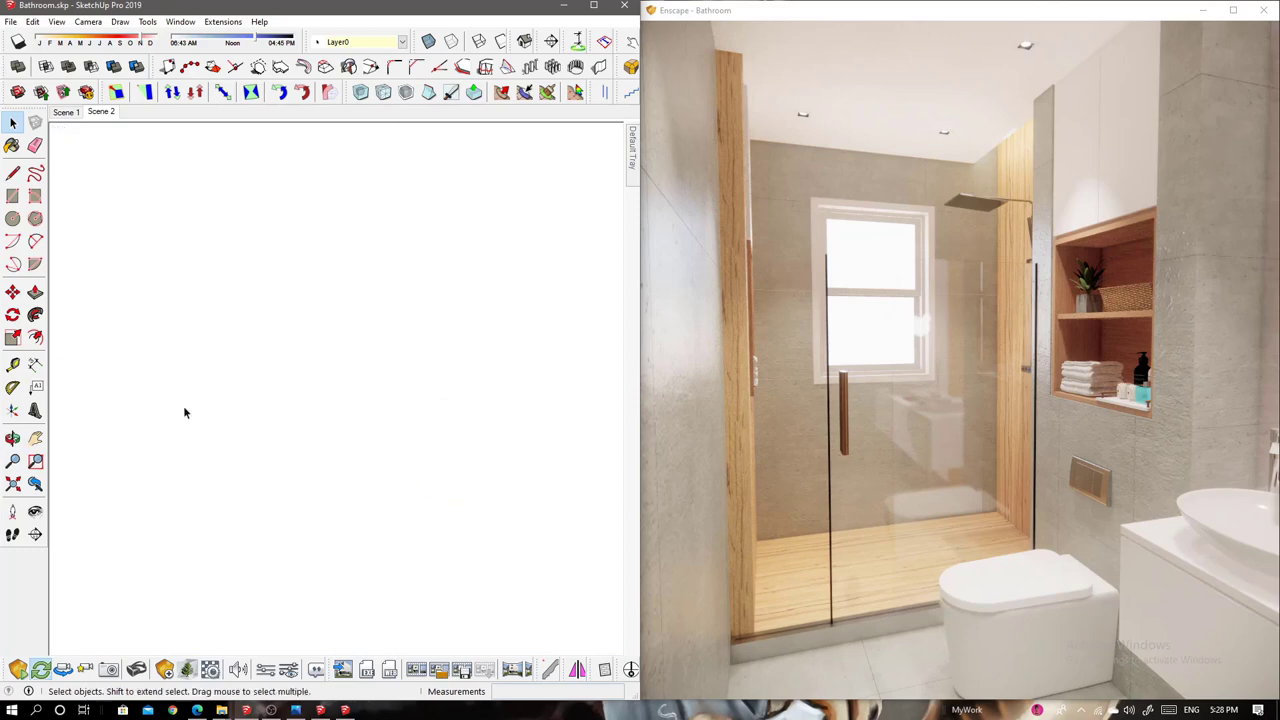
Place a section plane on the building's front face and push it inward to reveal the bathroom
middle_click_drag(296, 408, 418, 380)
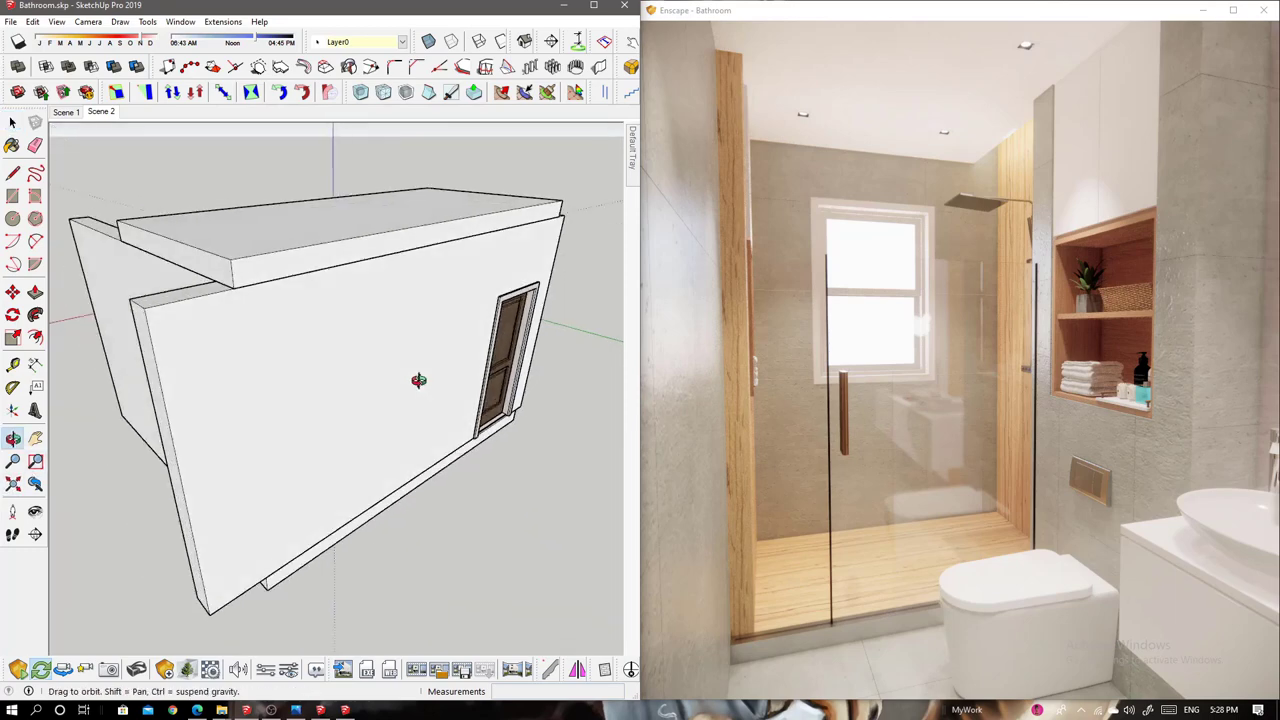
left_click(35, 534)
left_click(443, 386)
key("Return")
key("space")
left_click(517, 426)
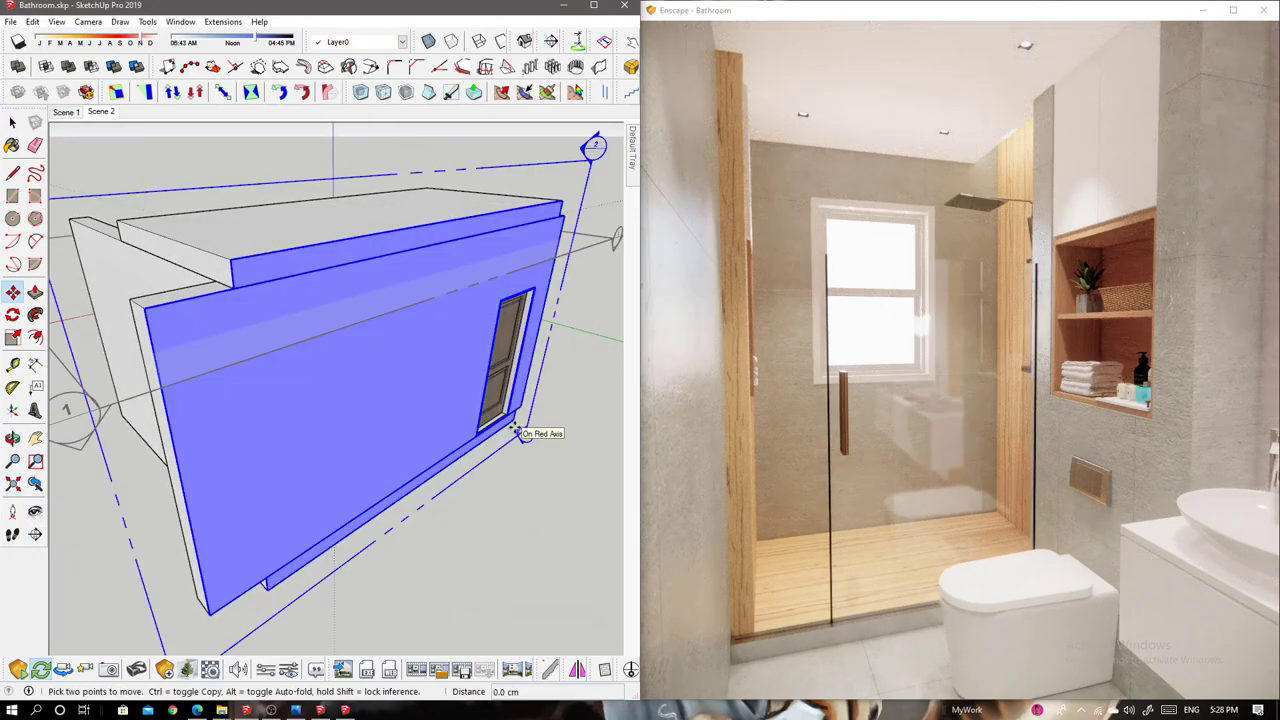
left_click_drag(513, 430, 501, 425)
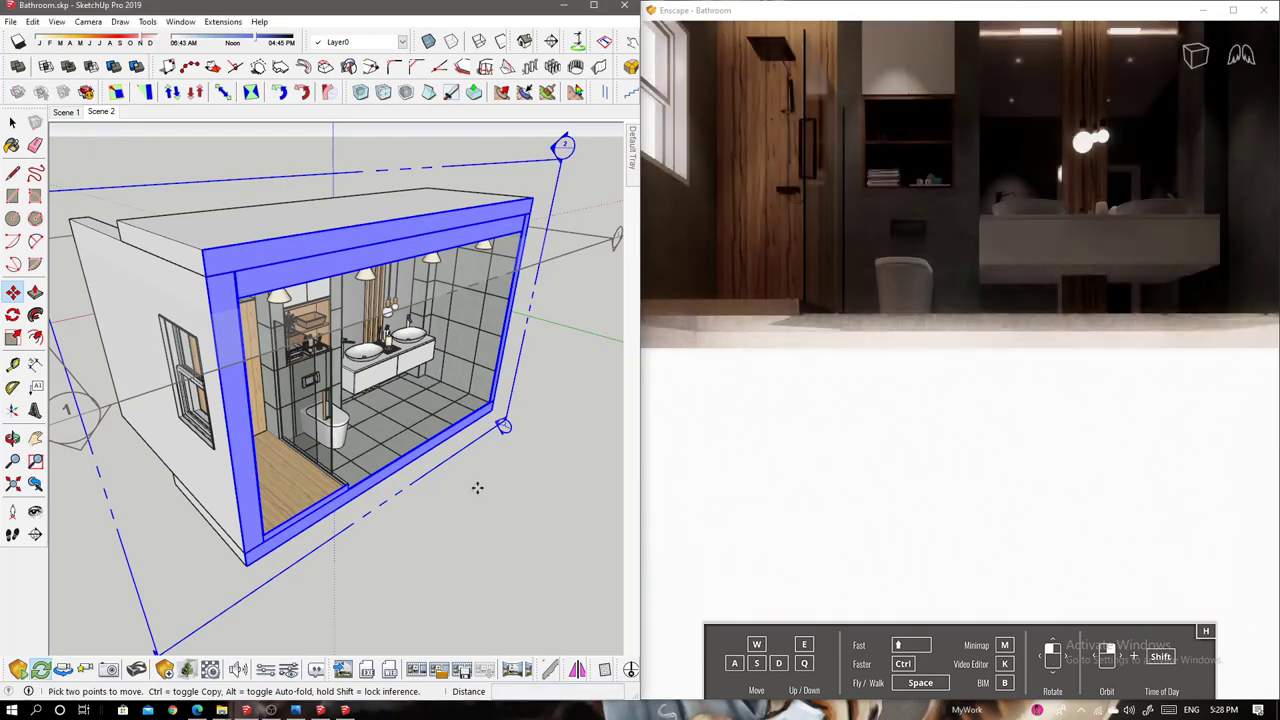
Switch to a straight-on Back elevation of the sectioned bathroom and reframe it
key("q")
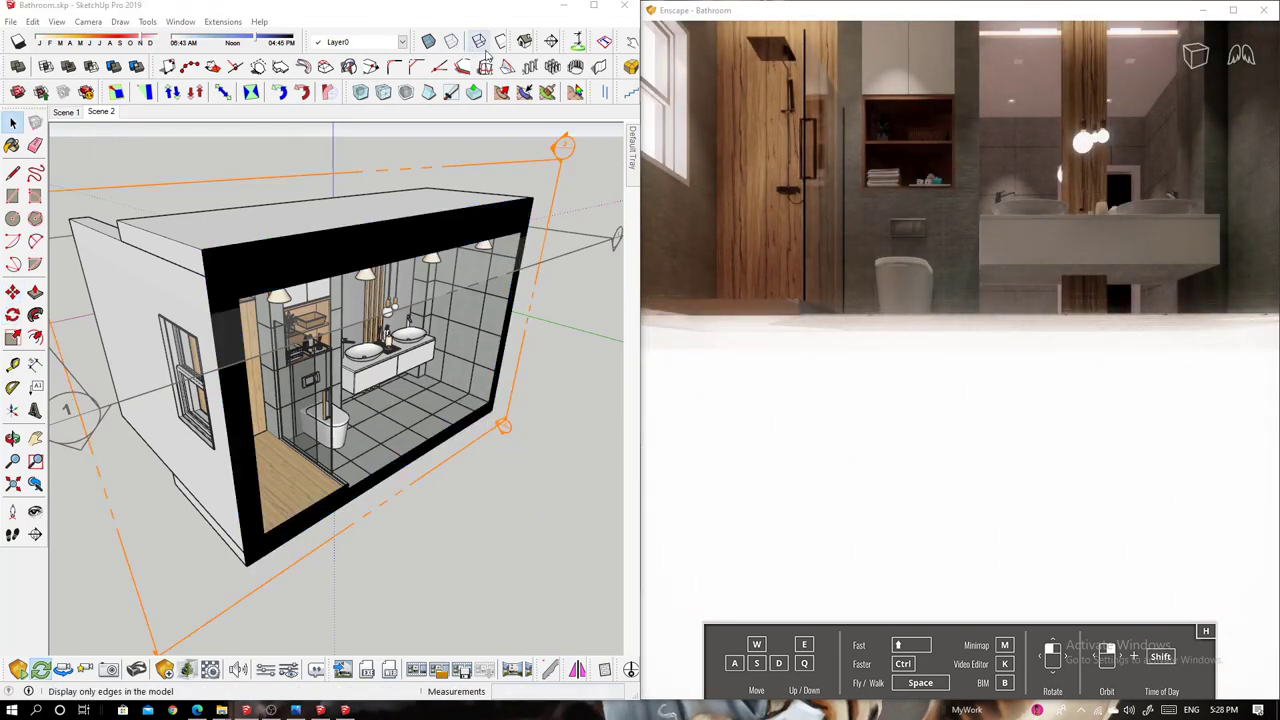
left_click(478, 41)
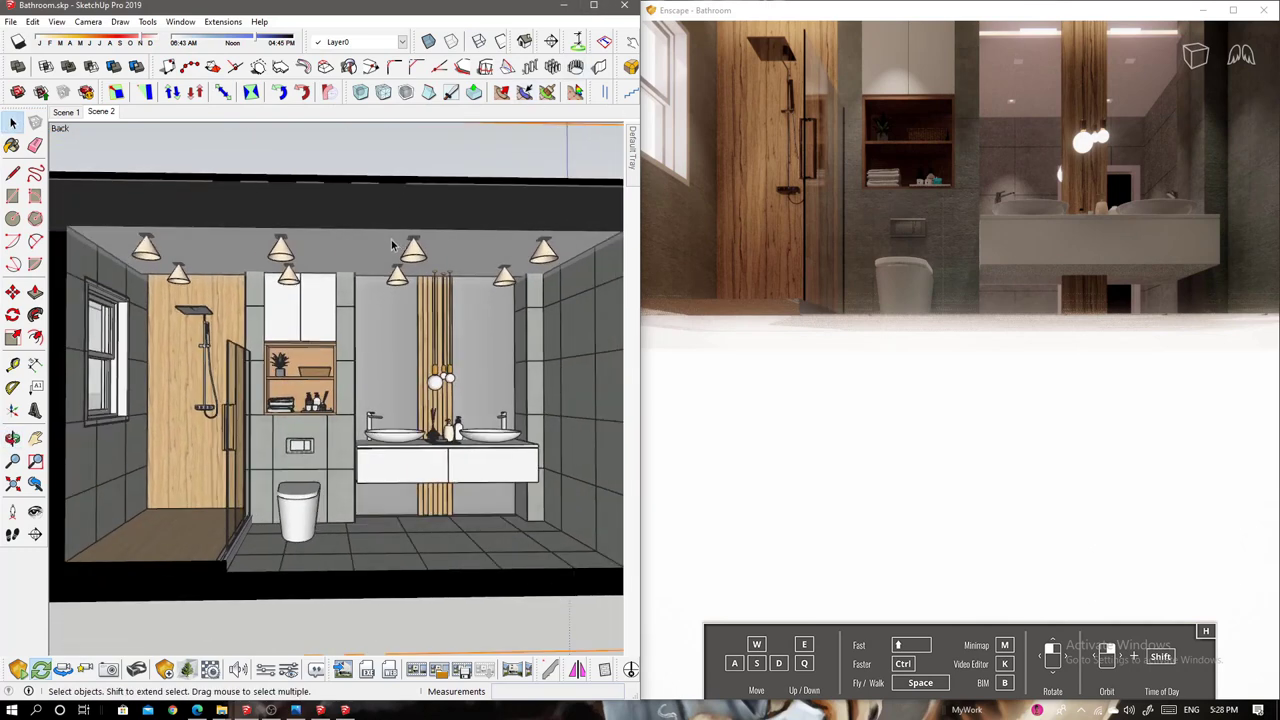
key("o")
mouse_move(393, 245)
left_mouse_down()
mouse_move(330, 365)
mouse_move(340, 360)
left_mouse_up()
Adjust the camera's field of view and zoom to frame the Back elevation
key("z")
key("super+Up")
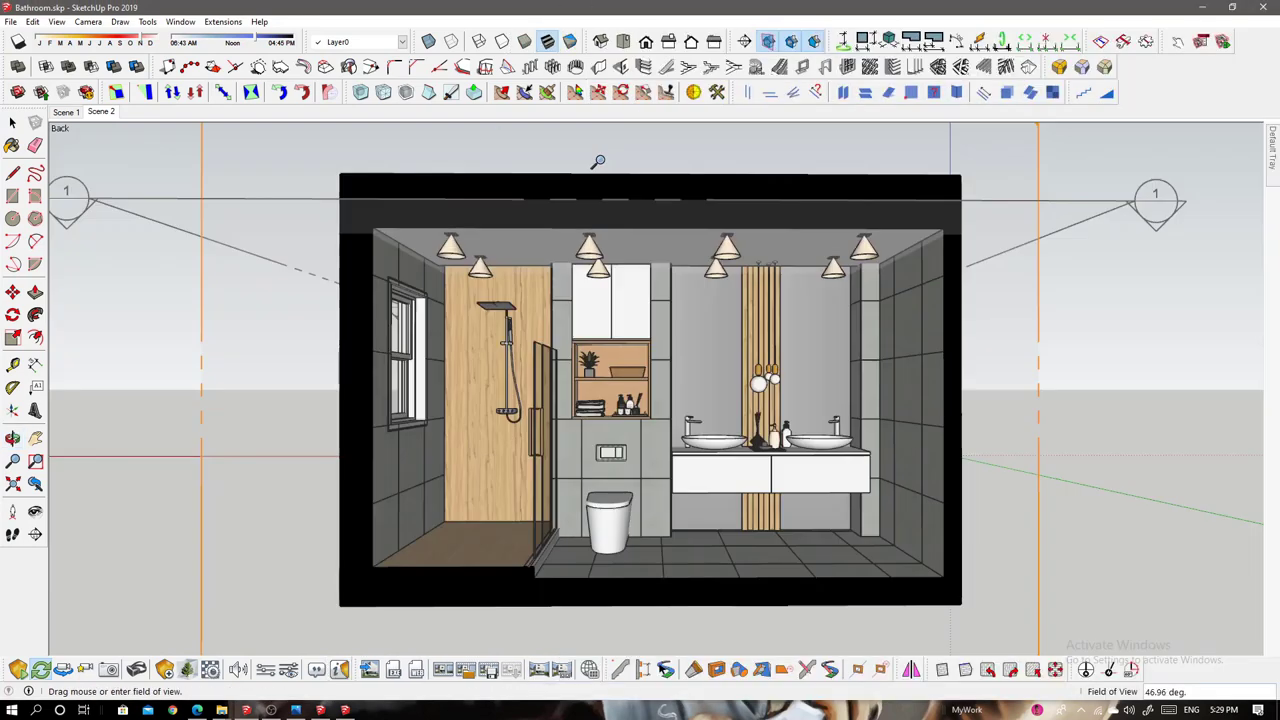
scroll(598, 161, "up", 3)
key("o")
key("space")
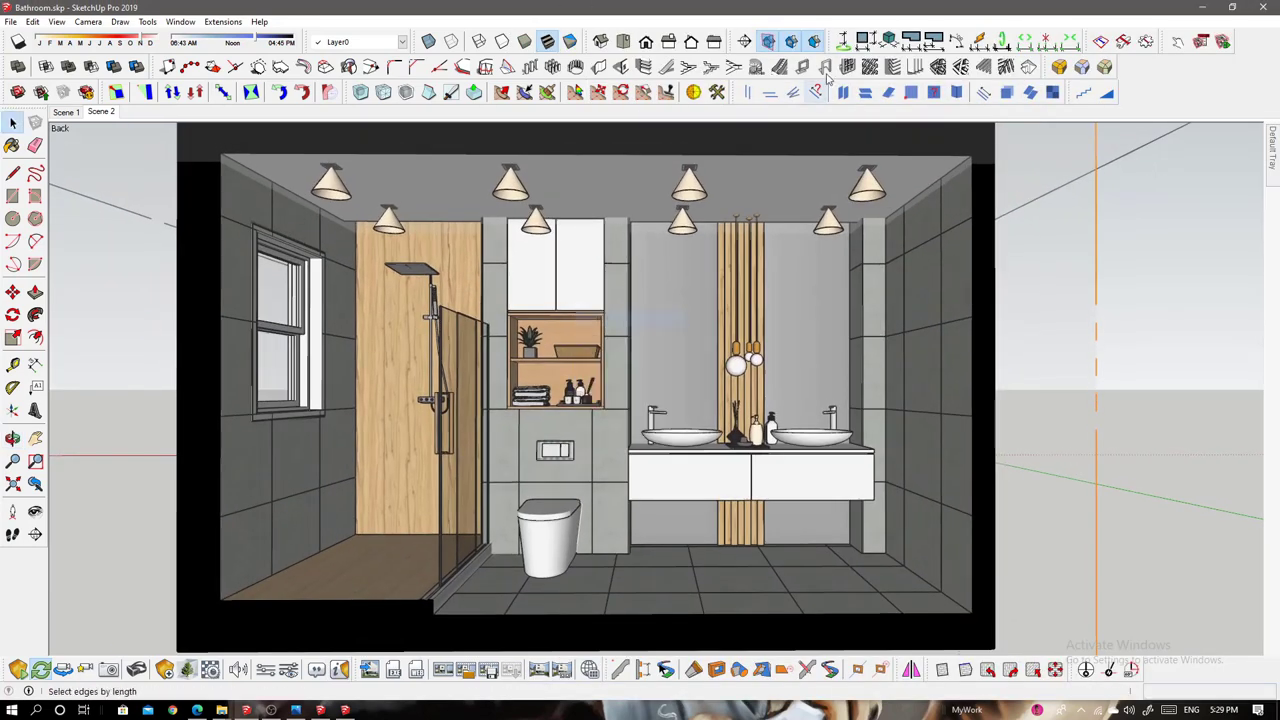
scroll(669, 392, "up", 3)
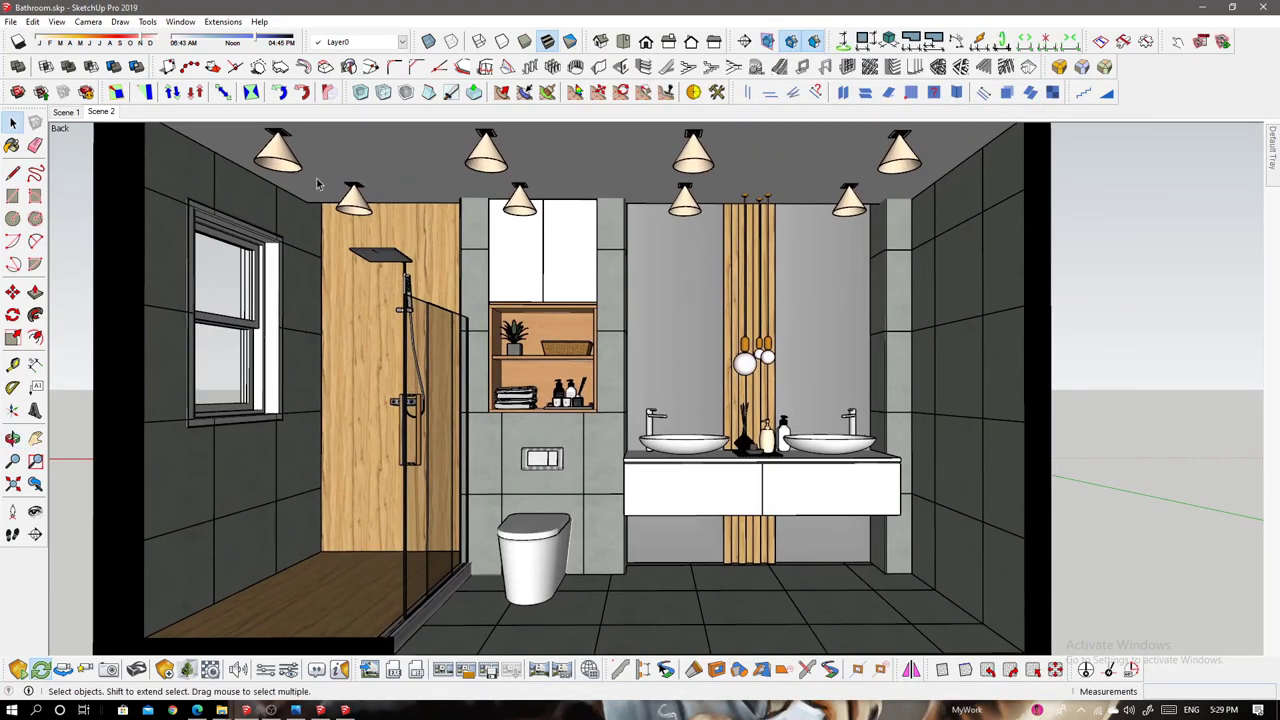
Save the elevation as Scene 3, return to Scene 2, and show the Enscape render
right_click(112, 114)
left_click(140, 138)
left_click(653, 415)
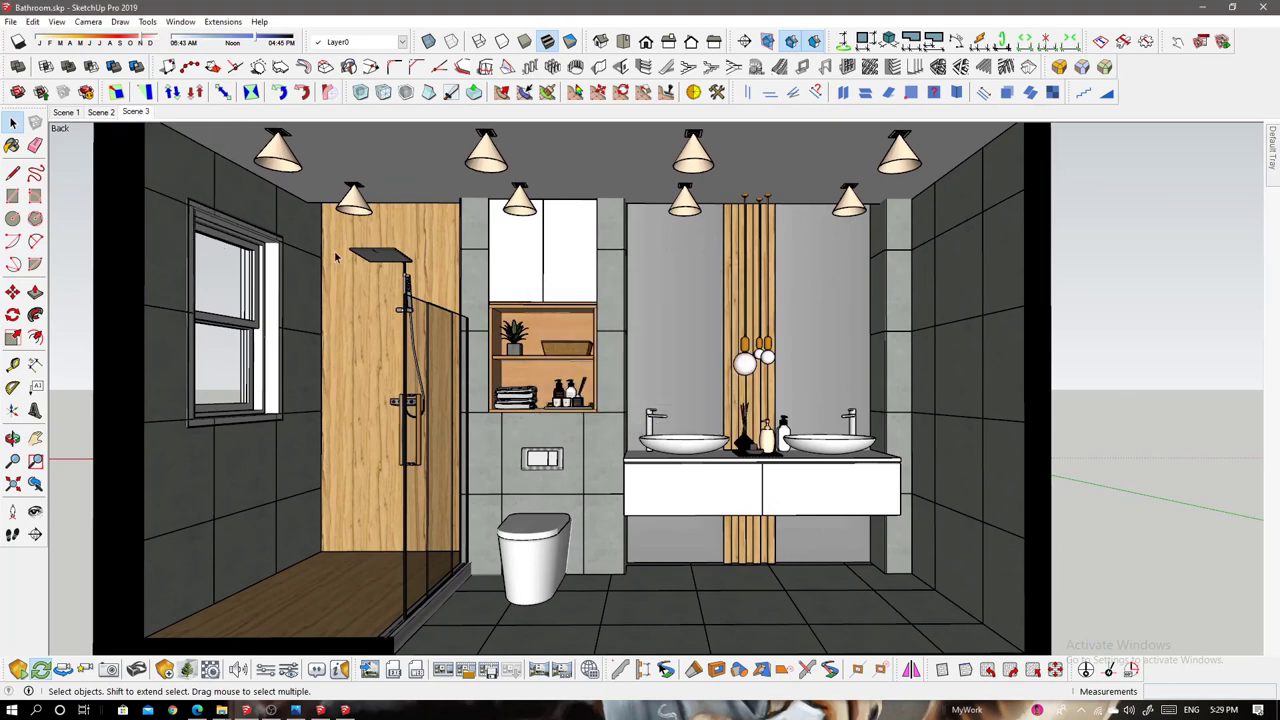
left_click(100, 112)
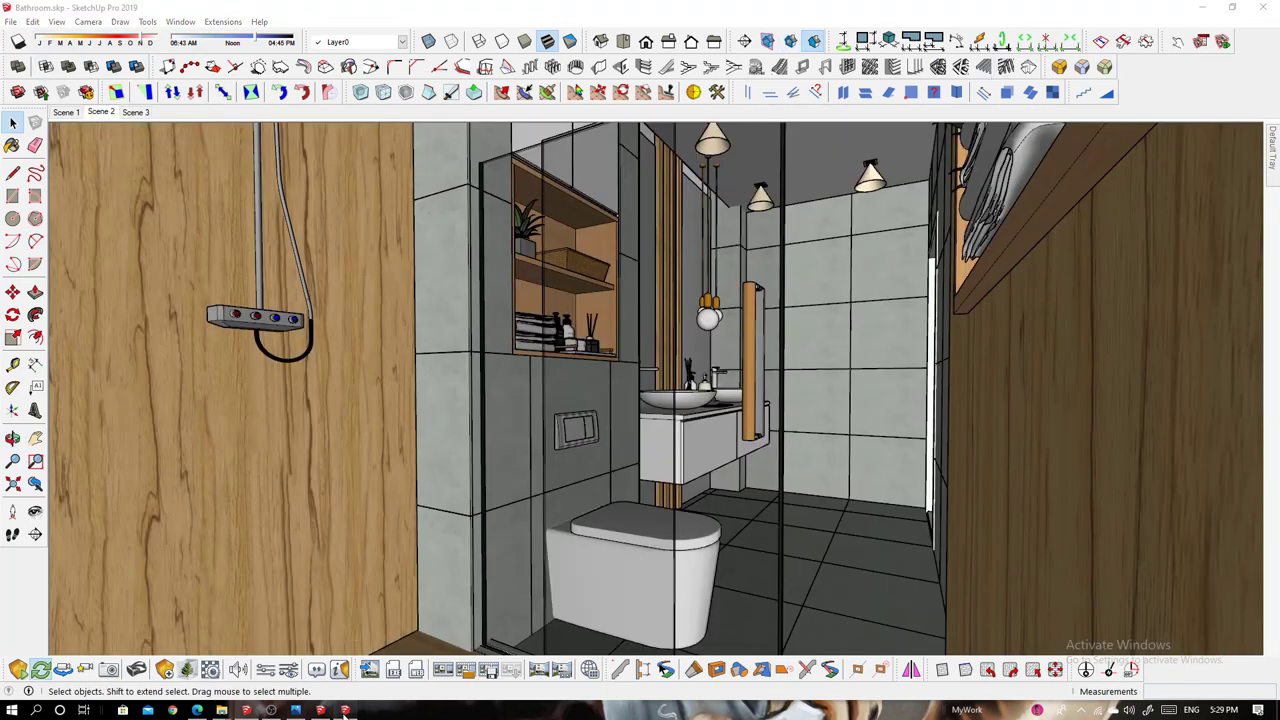
left_click(345, 710)
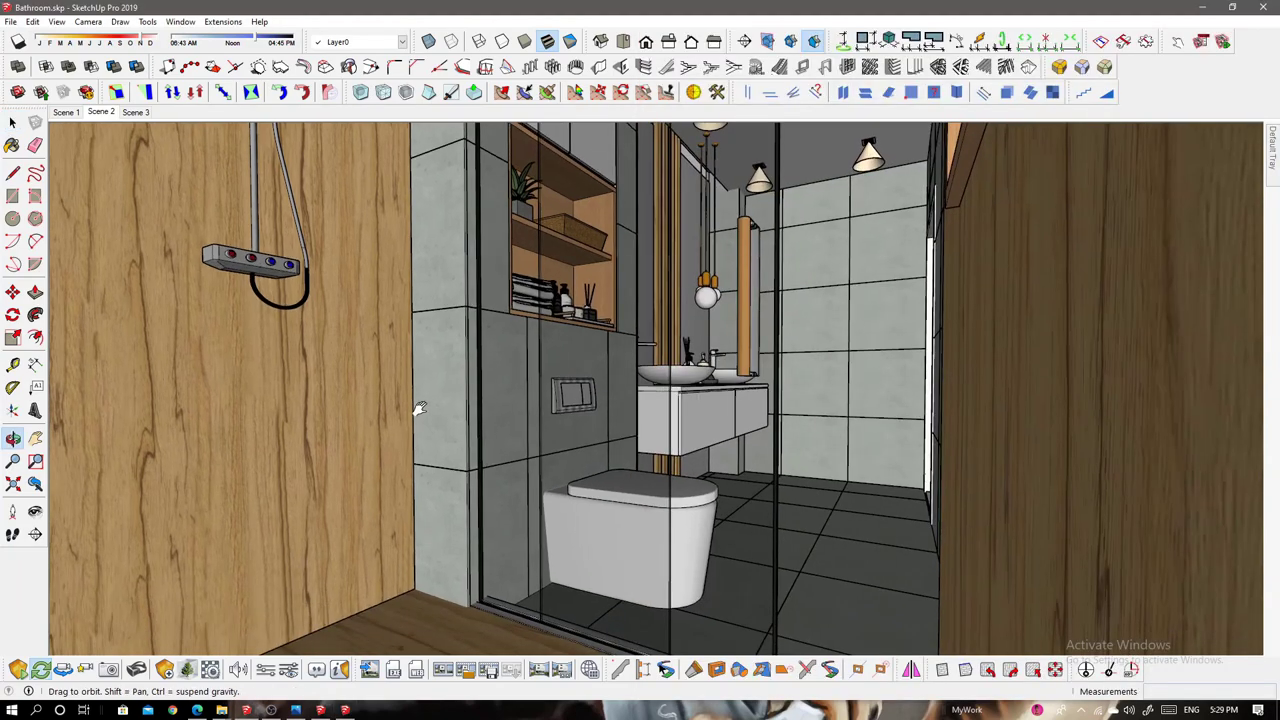
Search the Components library for 'Grill', returning about 6769 results
left_click_drag(420, 408, 592, 428)
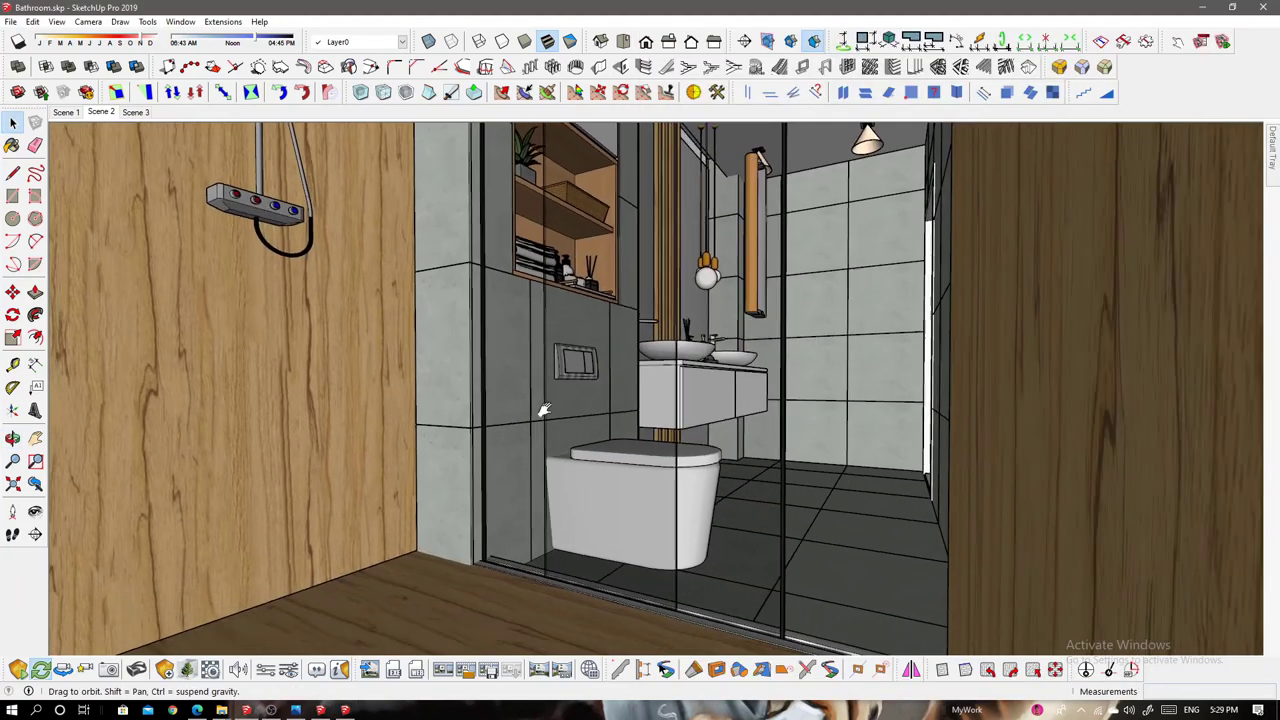
key("space")
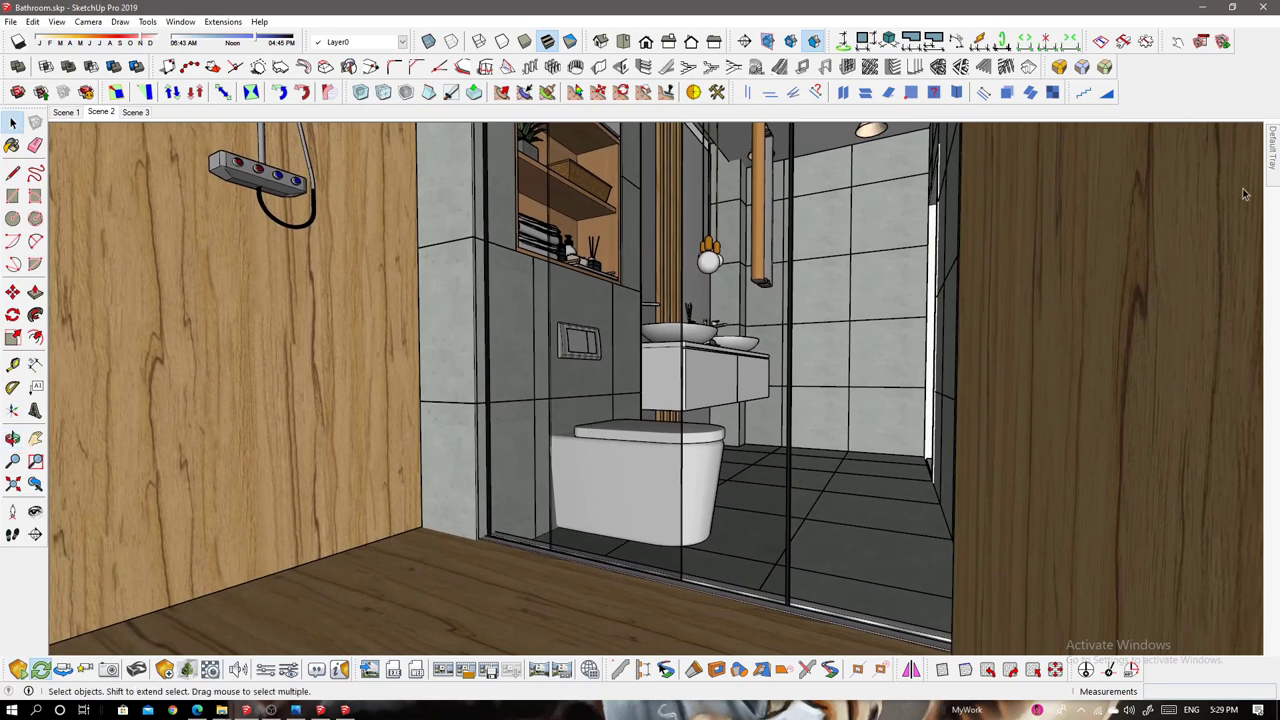
left_click(1120, 165)
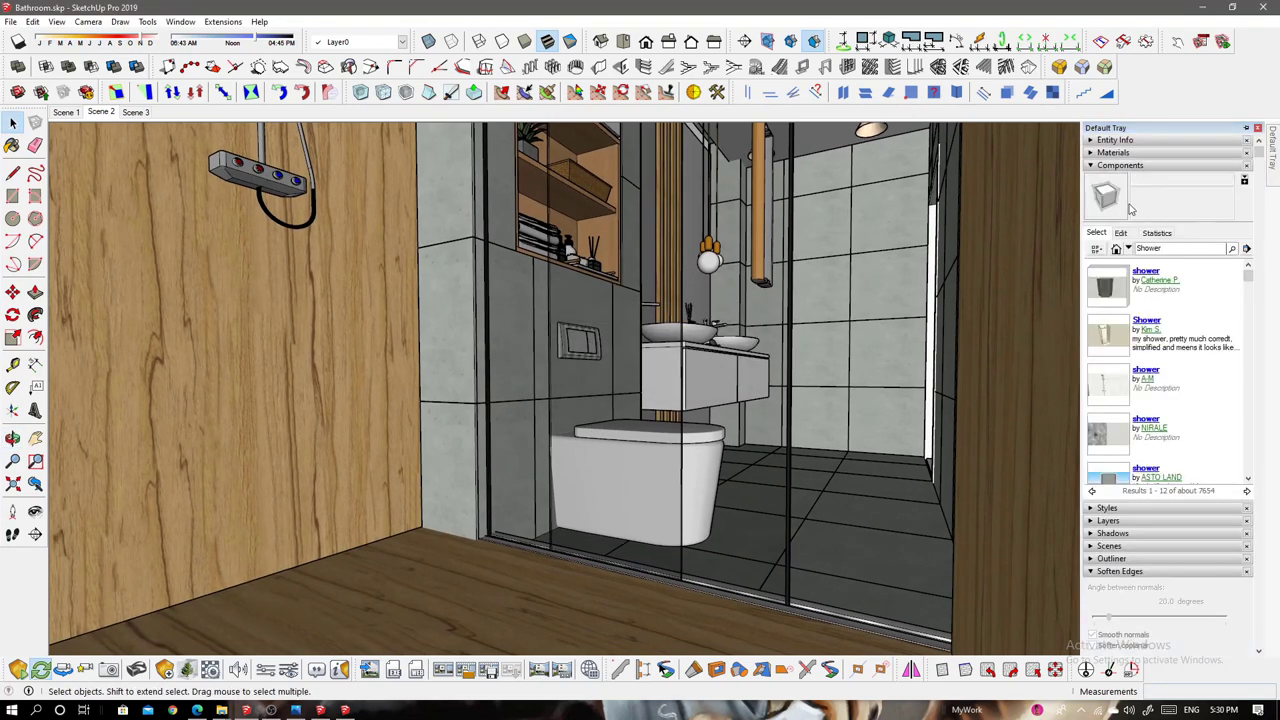
key("l")
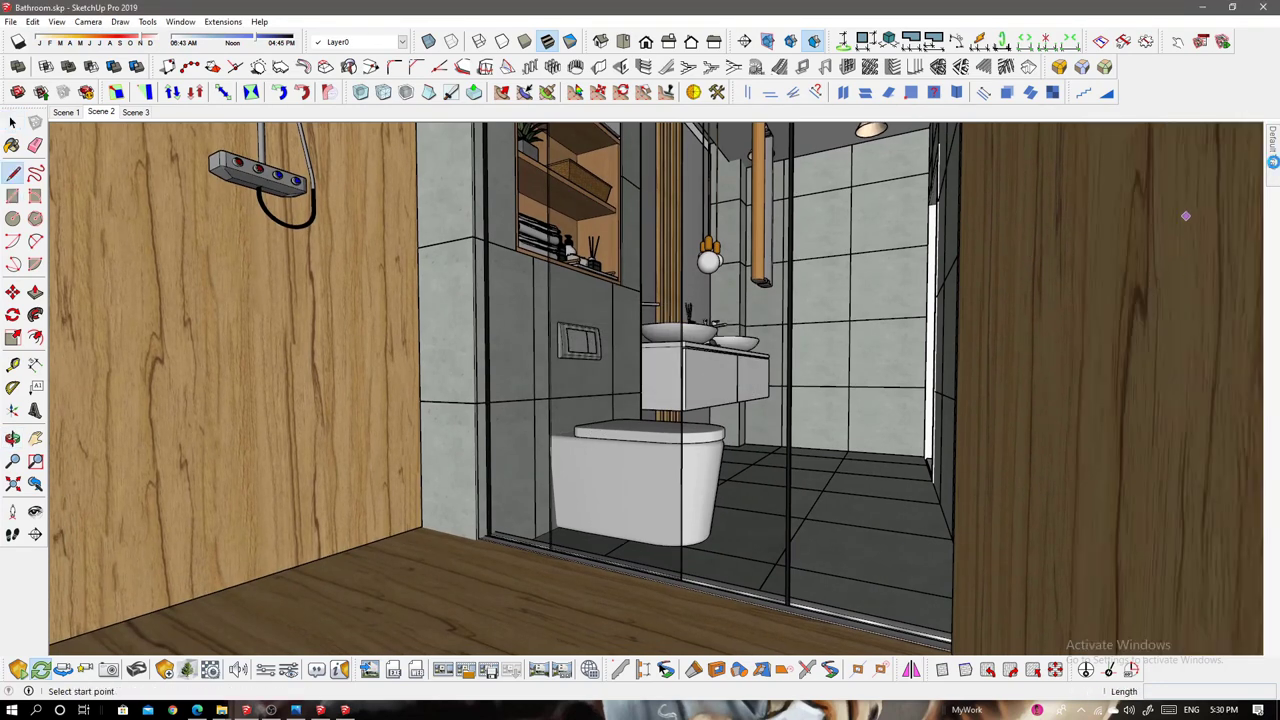
type("Grill")
key("Return")
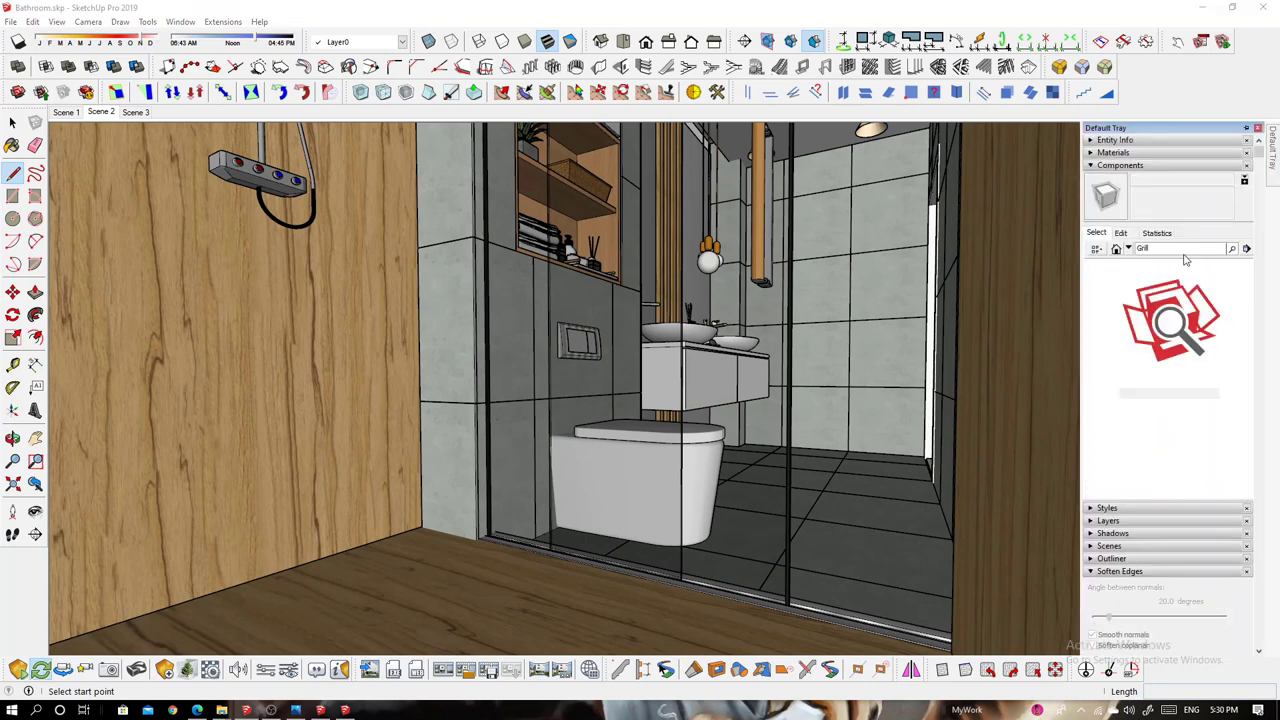
scroll(1165, 352, "down", 1)
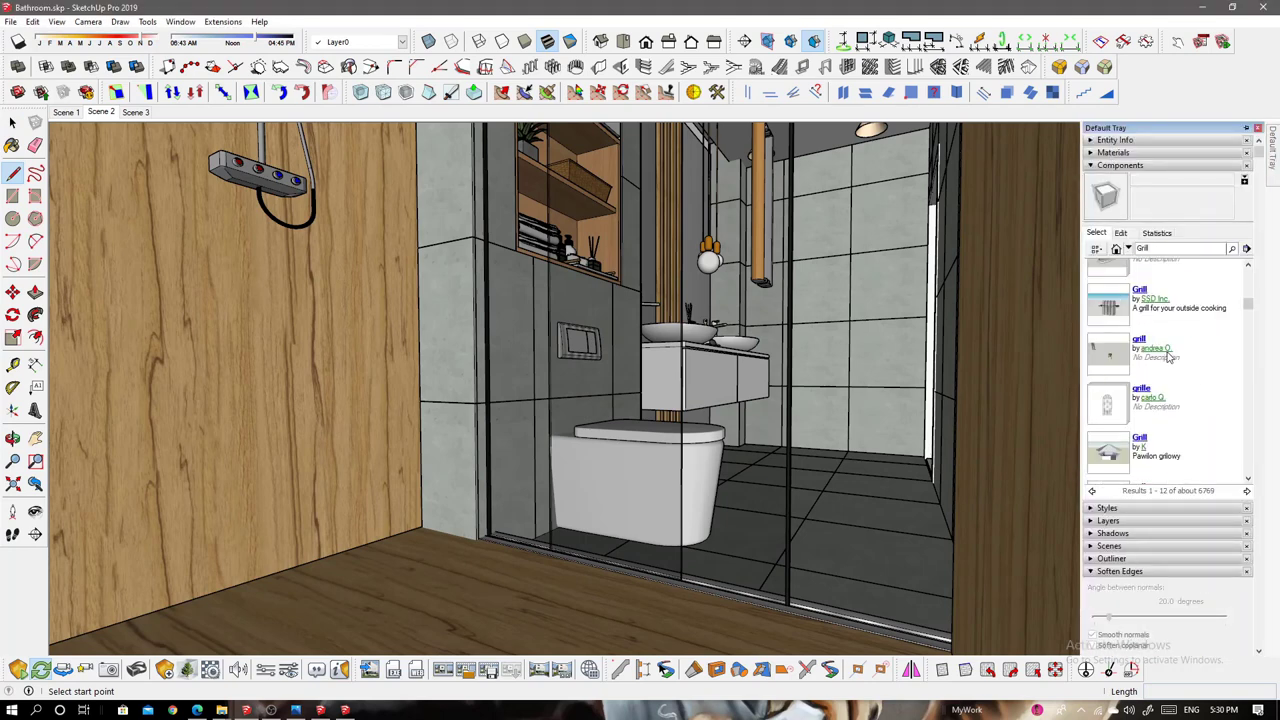
scroll(1168, 358, "down", 2)
Search 3D Warehouse for 'grill' and download a slatted grille model
left_click(1141, 376)
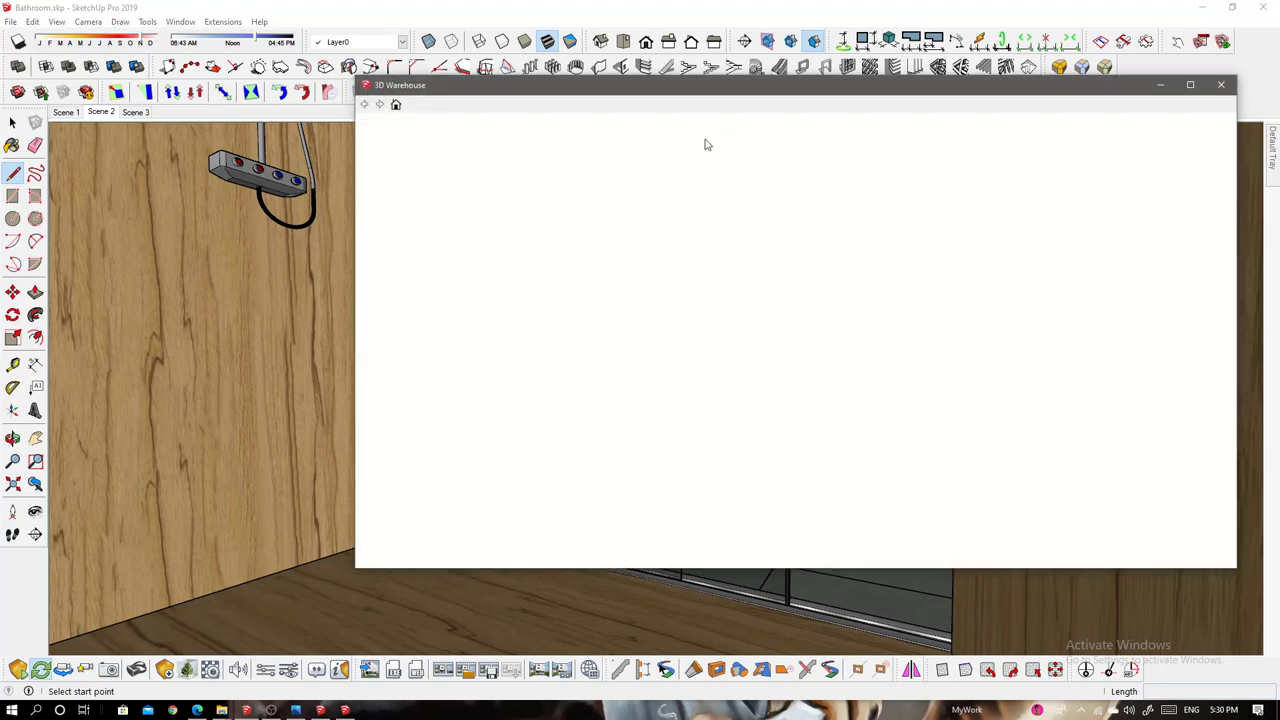
left_click(731, 133)
type("grill")
key("Return")
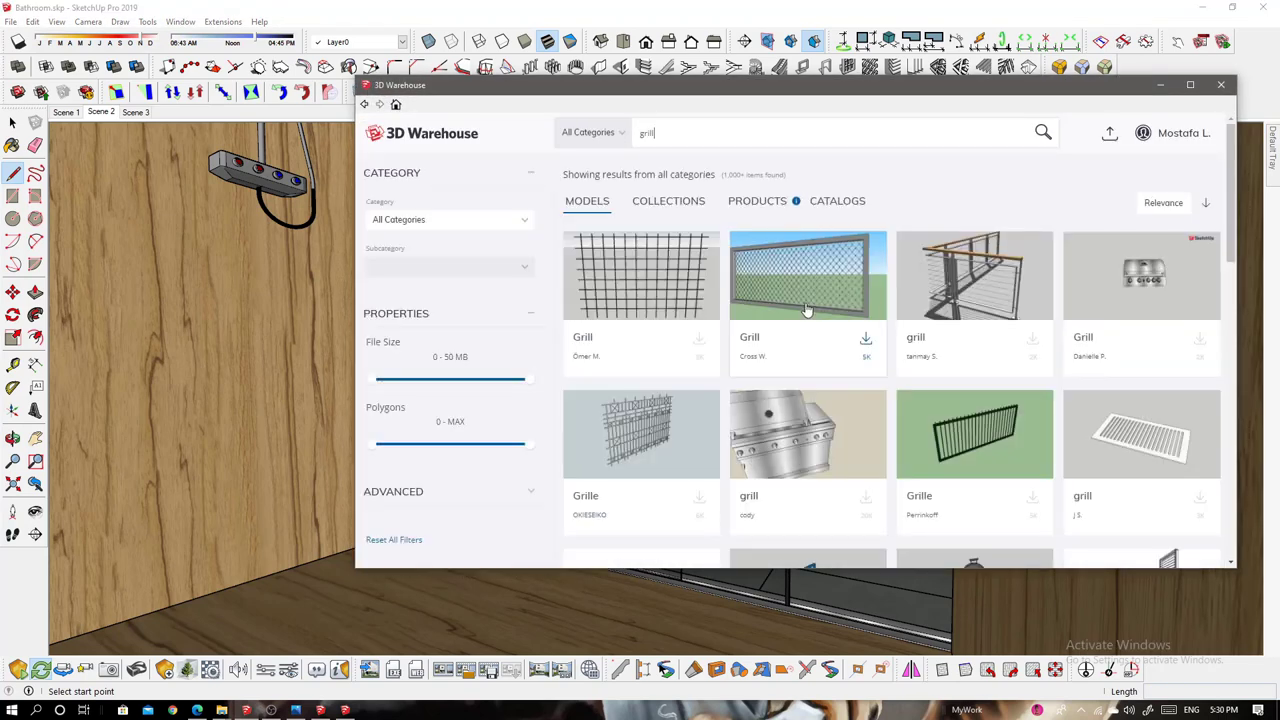
scroll(1124, 430, "down", 3)
scroll(1124, 432, "down", 1)
scroll(1124, 427, "down", 3)
scroll(1124, 428, "up", 3)
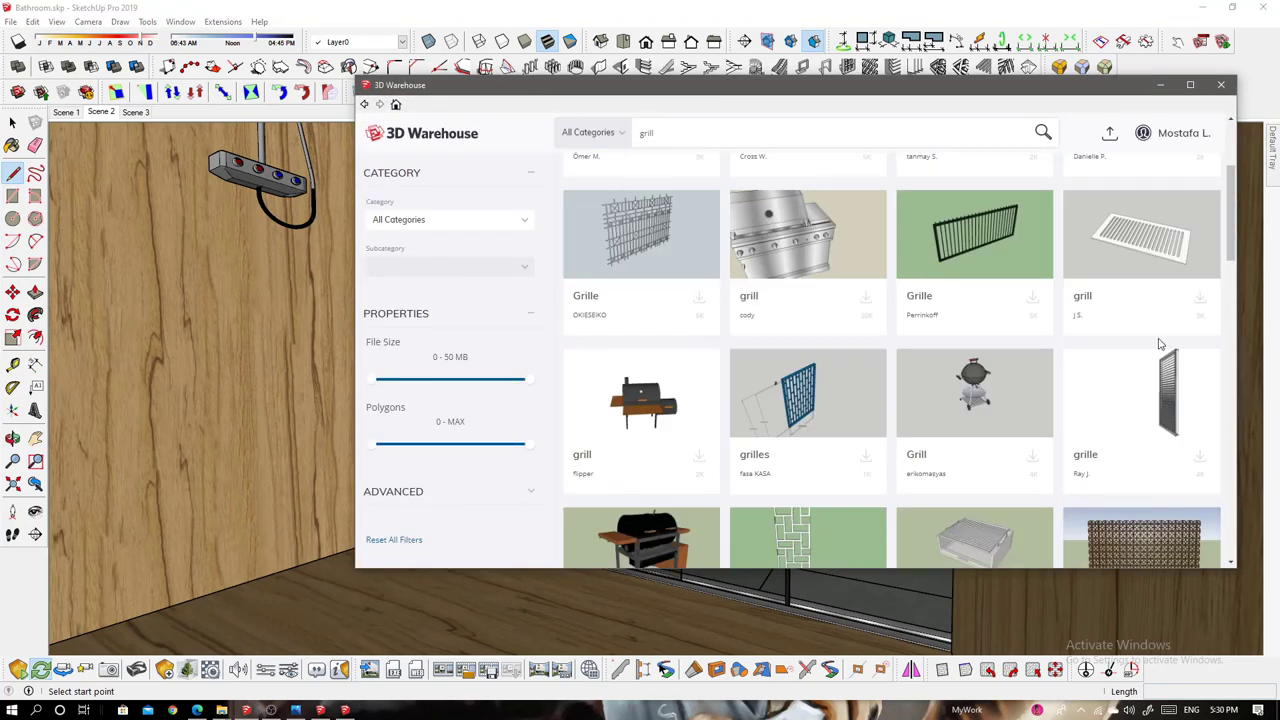
left_click(1199, 463)
left_click(757, 357)
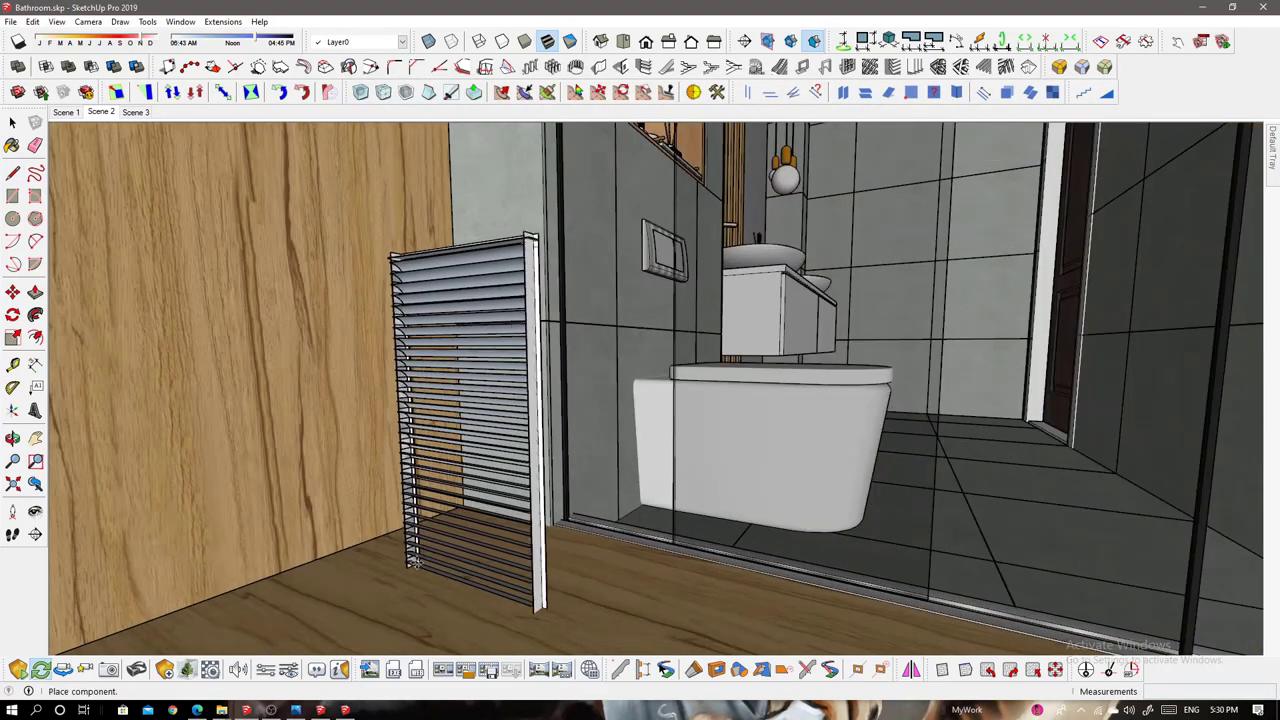
Place the grille on the shower floor, rotating it flat and moving it into position
scroll(413, 563, "up", 3)
left_click(420, 560)
middle_click_drag(323, 400, 450, 420)
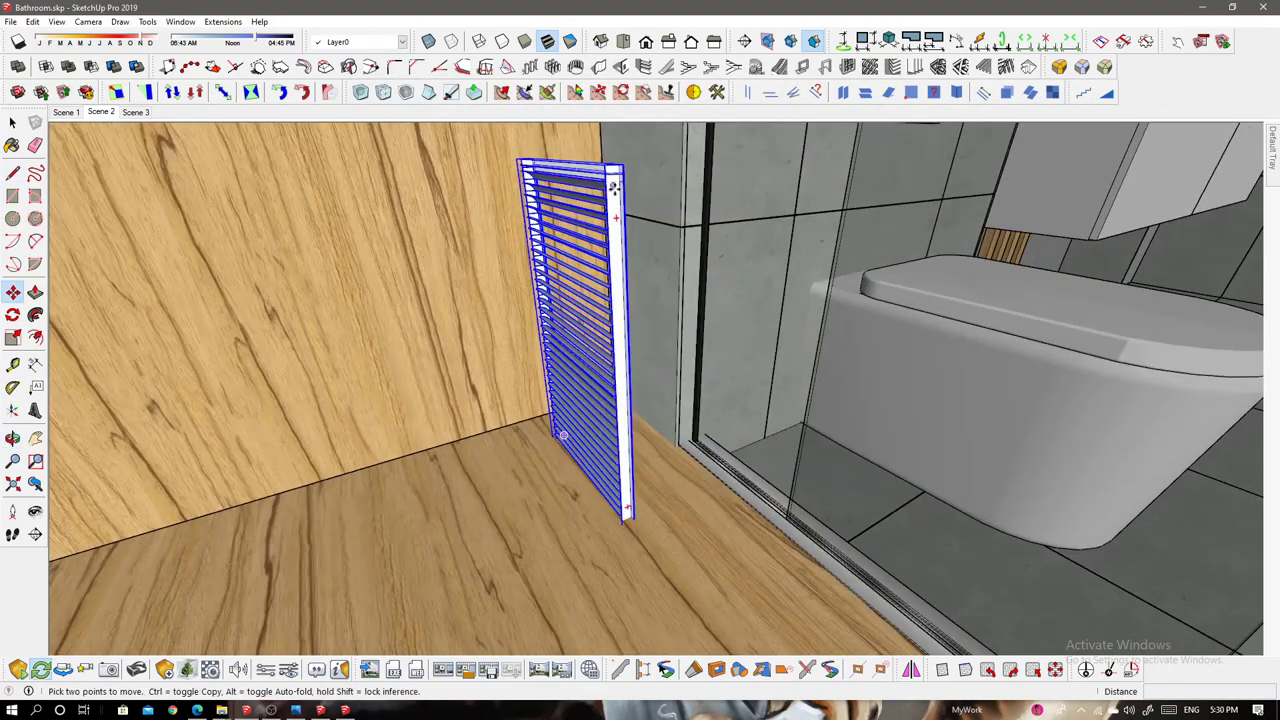
key("q")
key("m")
scroll(390, 420, "up", 5)
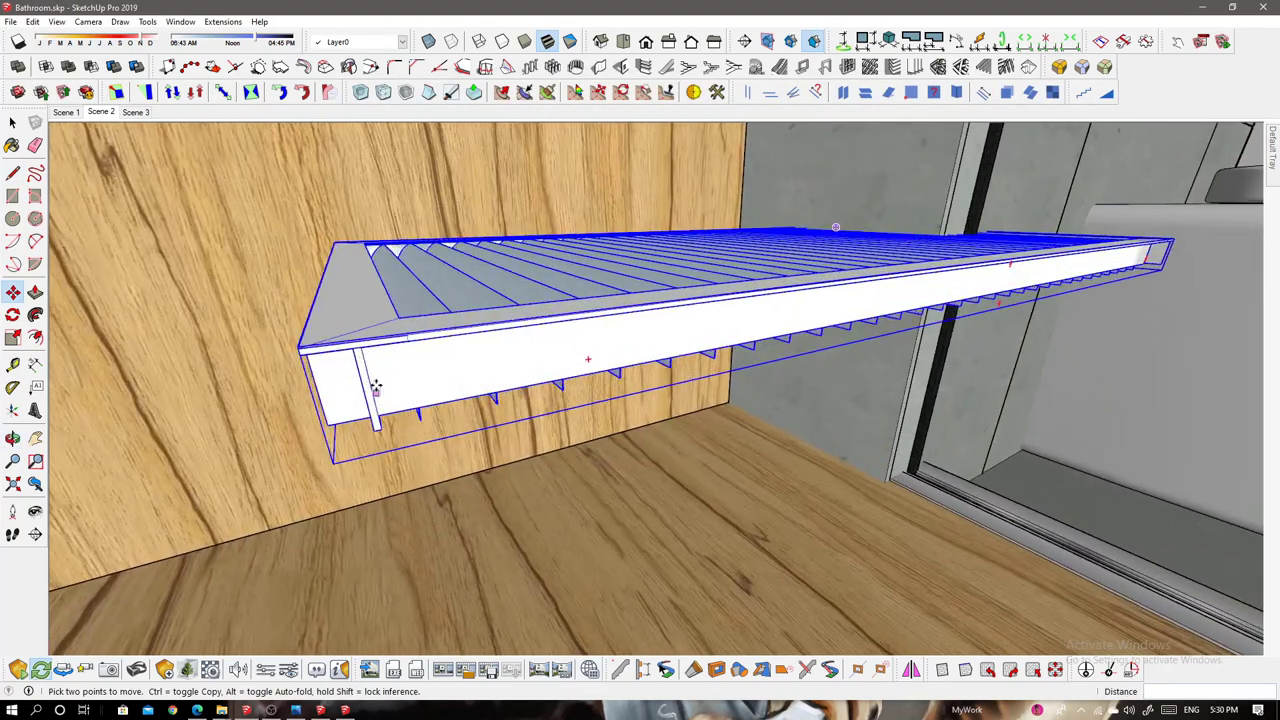
mouse_move(384, 416)
middle_mouse_down()
mouse_move(668, 343)
mouse_move(612, 378)
mouse_move(737, 473)
middle_mouse_up()
key("space")
Draw a rectangle inside the grille frame opening
key("r")
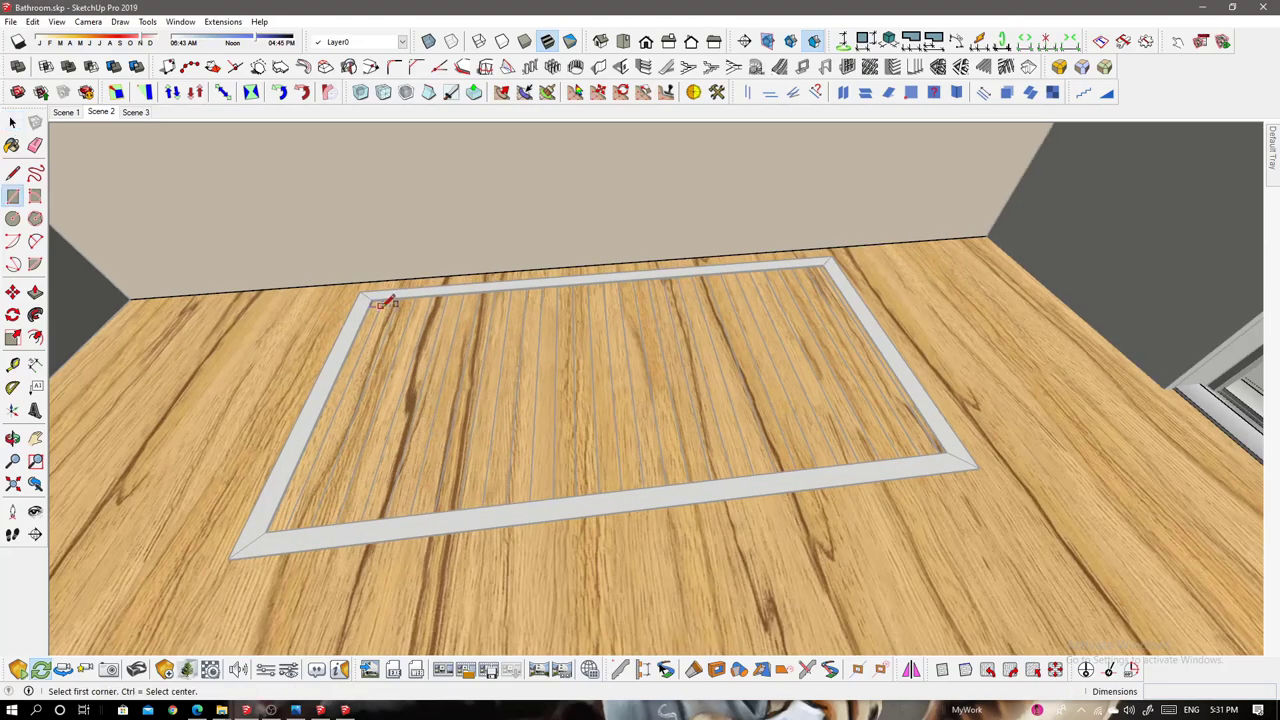
scroll(452, 304, "up", 3)
left_click(452, 304)
scroll(452, 304, "down", 5)
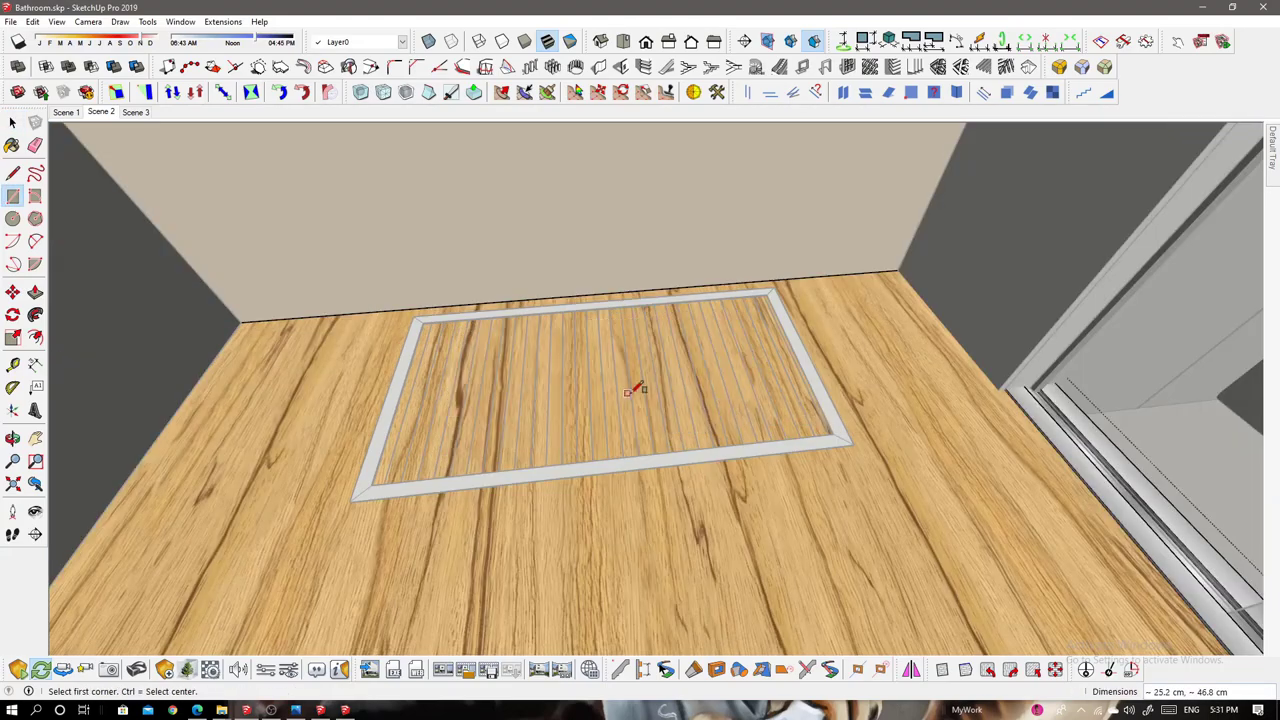
scroll(463, 336, "up", 5)
scroll(463, 336, "down", 5)
left_click(715, 437)
Push/Pull the rectangle and faces beneath the slats down to recess the grille
key("p")
left_click(652, 404)
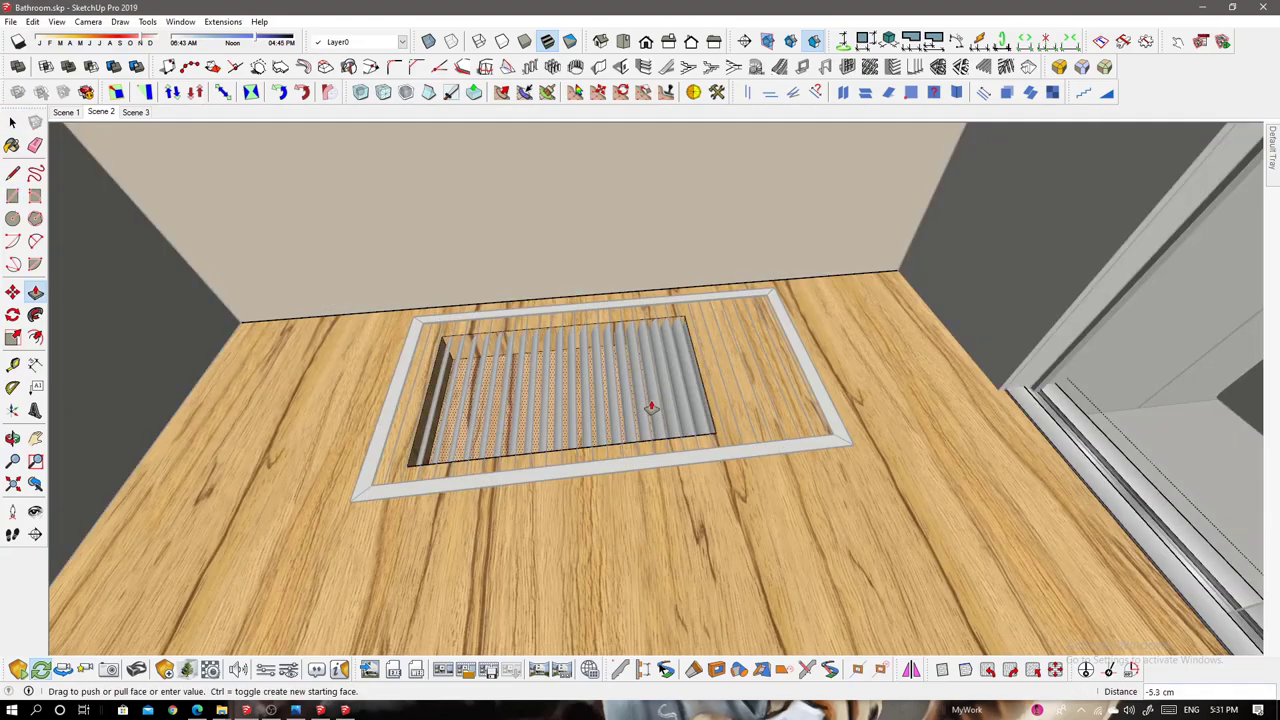
scroll(651, 406, "down", 3)
scroll(651, 406, "up", 5)
left_click(698, 357)
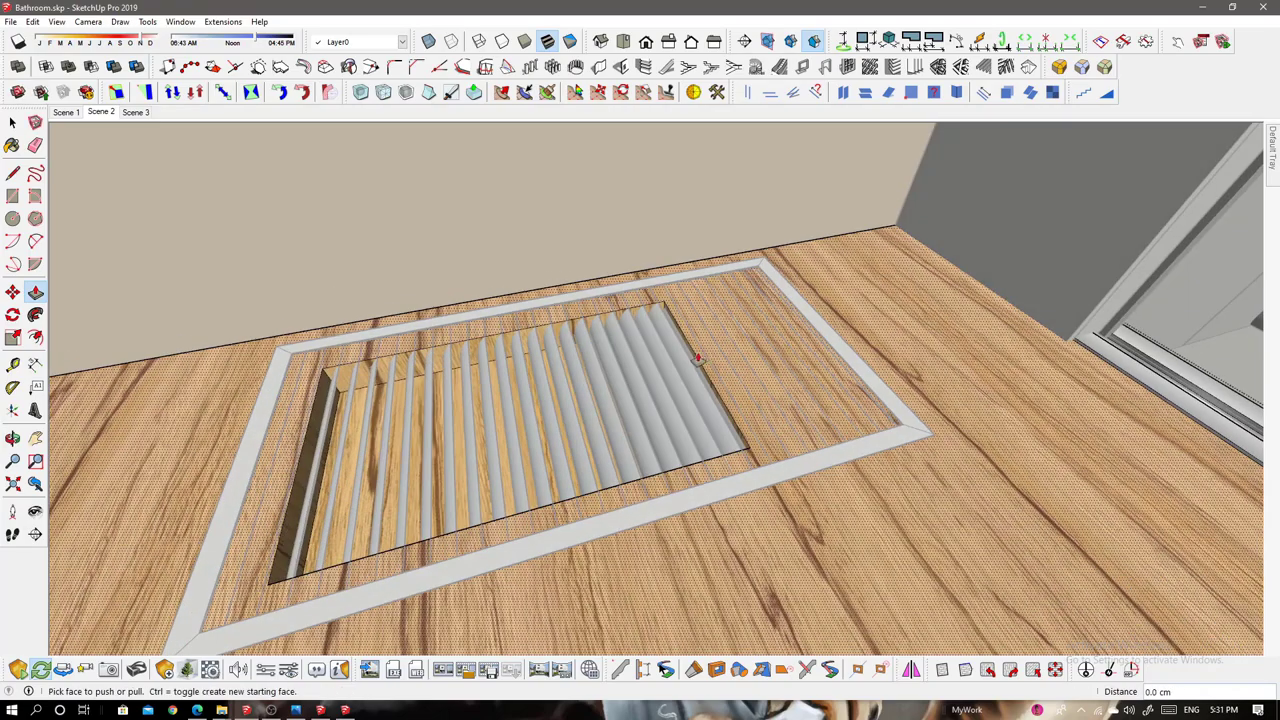
scroll(698, 357, "down", 2)
left_click(797, 309)
left_click(749, 277)
left_click(737, 269)
left_click(737, 269)
scroll(498, 270, "up", 3)
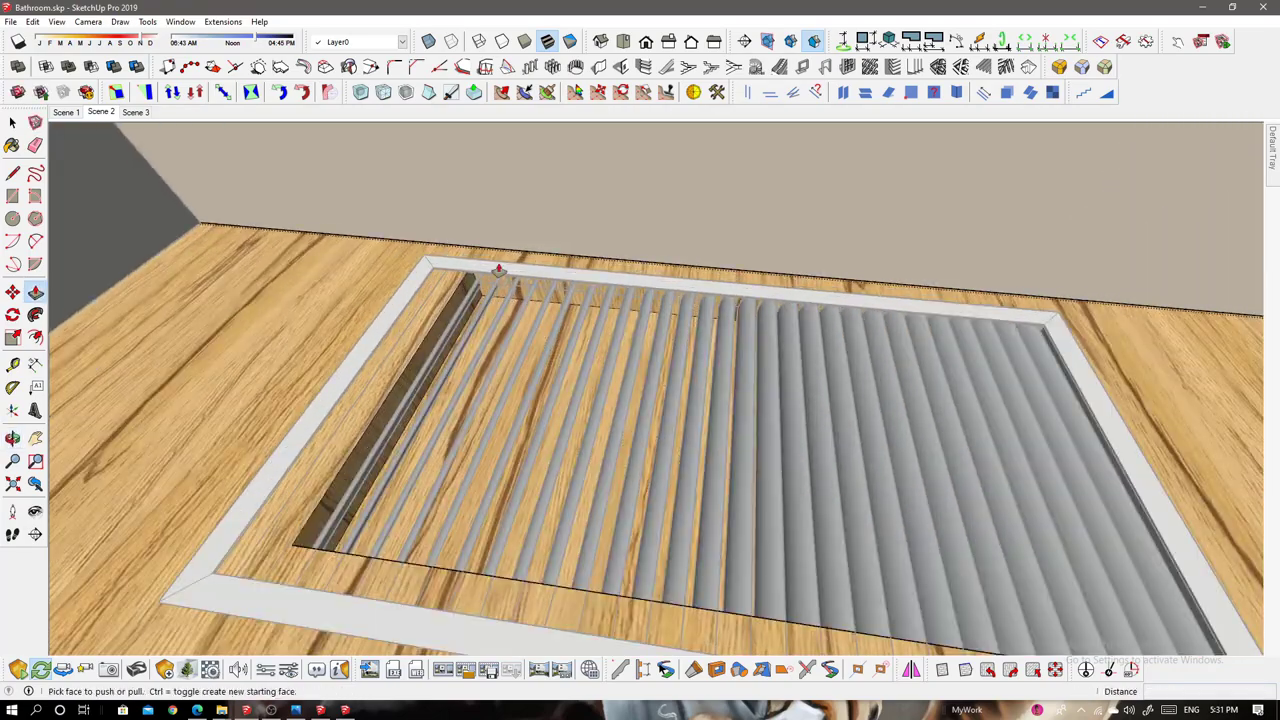
mouse_move(498, 270)
middle_mouse_down()
mouse_move(363, 274)
mouse_move(671, 323)
mouse_move(326, 349)
mouse_move(894, 323)
mouse_move(606, 383)
mouse_move(666, 394)
mouse_move(728, 453)
mouse_move(735, 410)
middle_mouse_up()
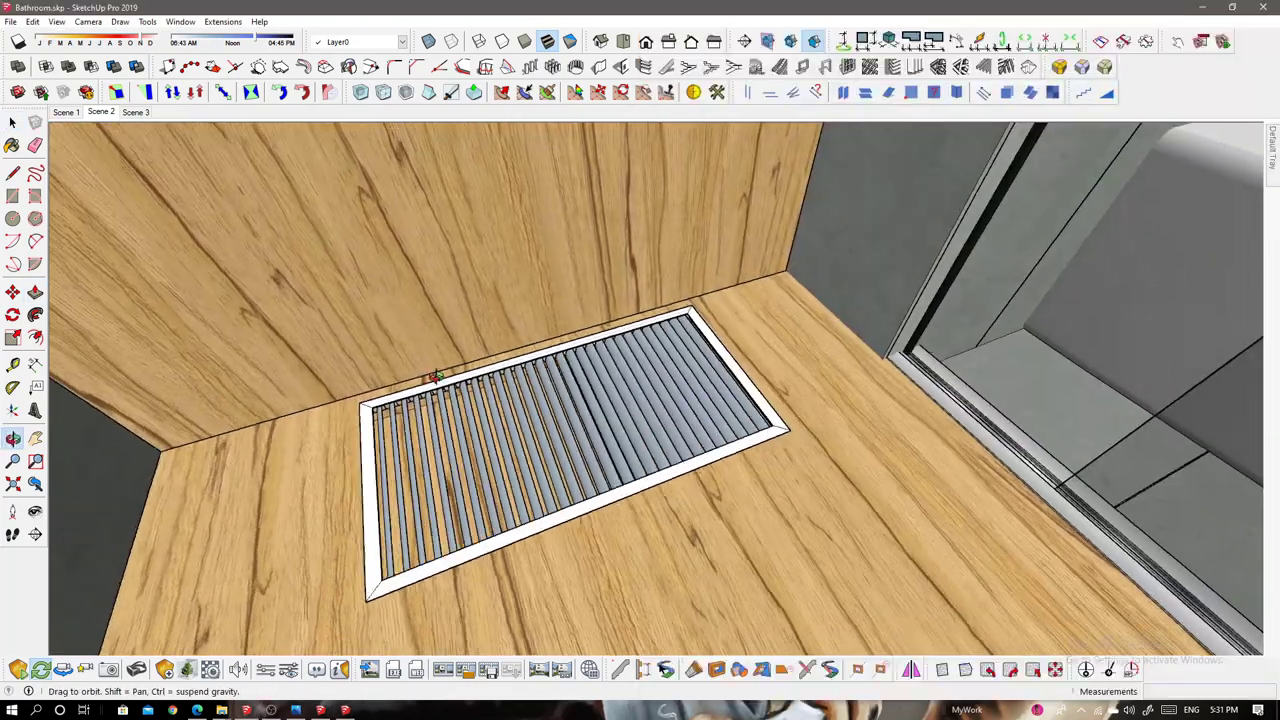
middle_click_drag(640, 420, 710, 535)
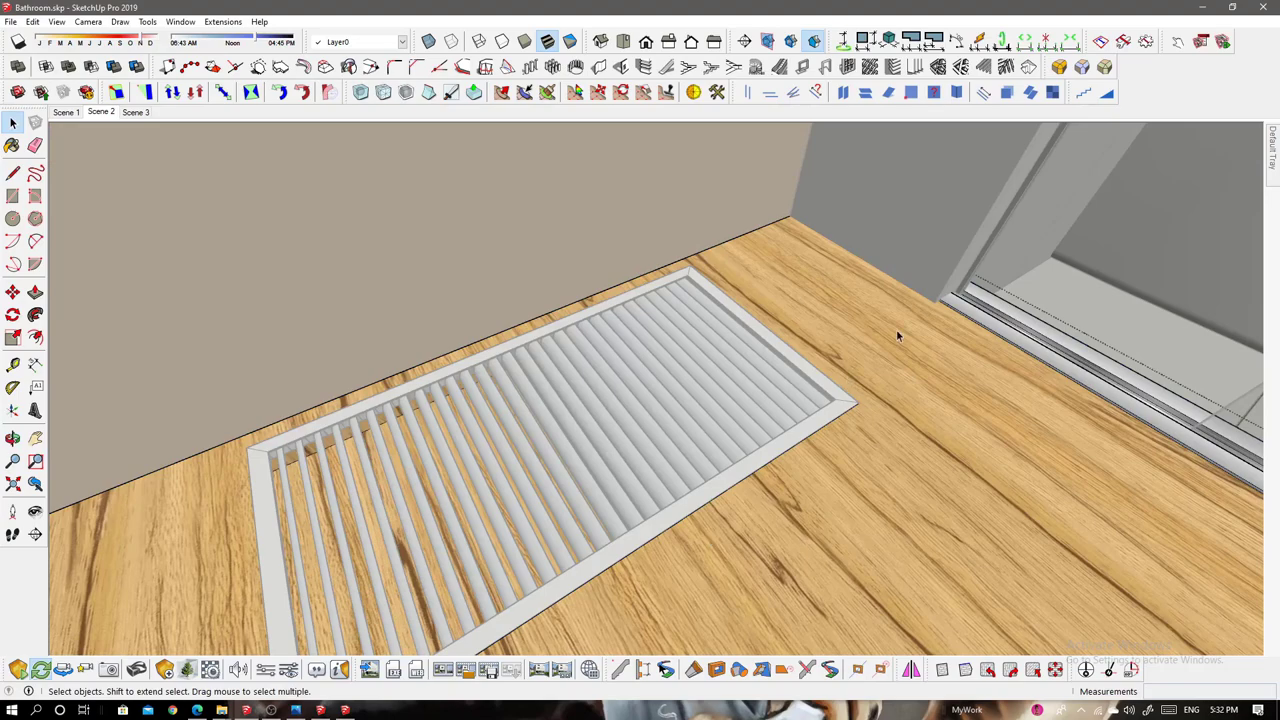
Paint the grille dark and open the grille component for editing
key("b")
left_click(623, 470)
mouse_move(623, 470)
middle_mouse_down()
mouse_move(417, 417)
mouse_move(286, 334)
mouse_move(343, 360)
mouse_move(617, 395)
mouse_move(636, 420)
middle_mouse_up()
key("space")
key("b")
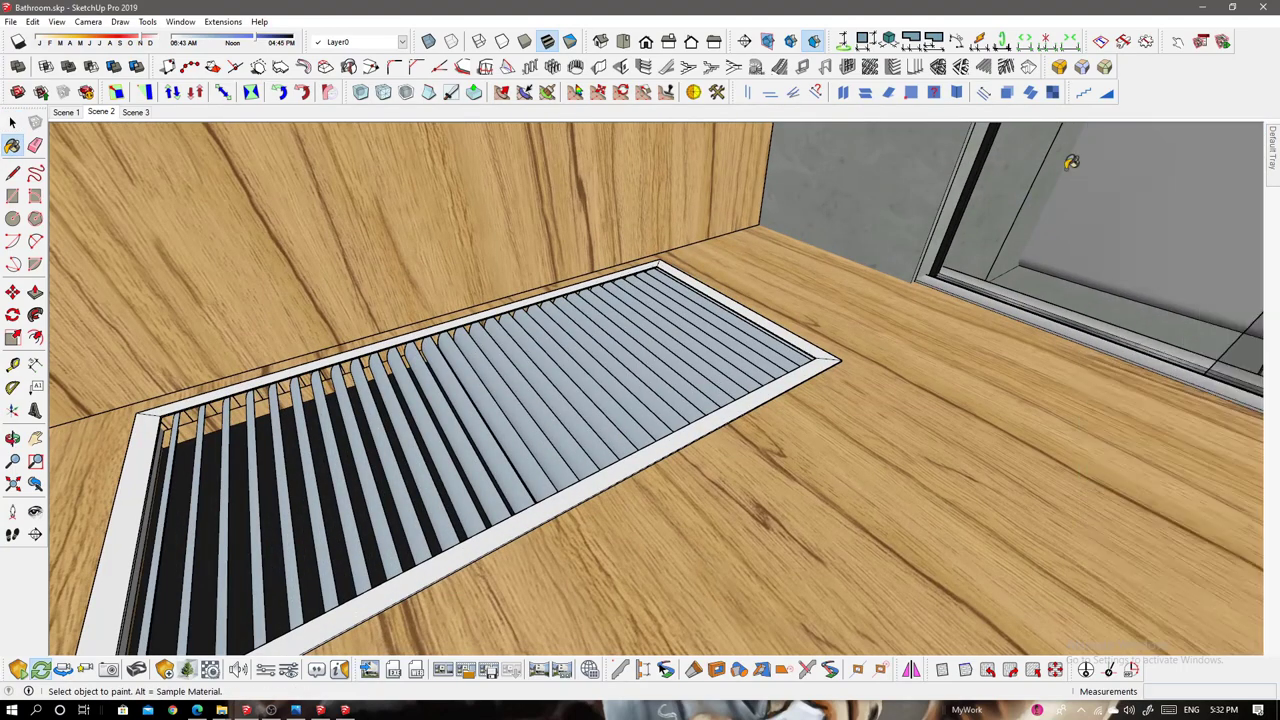
mouse_move(1071, 162)
middle_mouse_down()
mouse_move(883, 251)
mouse_move(271, 366)
mouse_move(580, 283)
middle_mouse_up()
key("space")
double_click(512, 390)
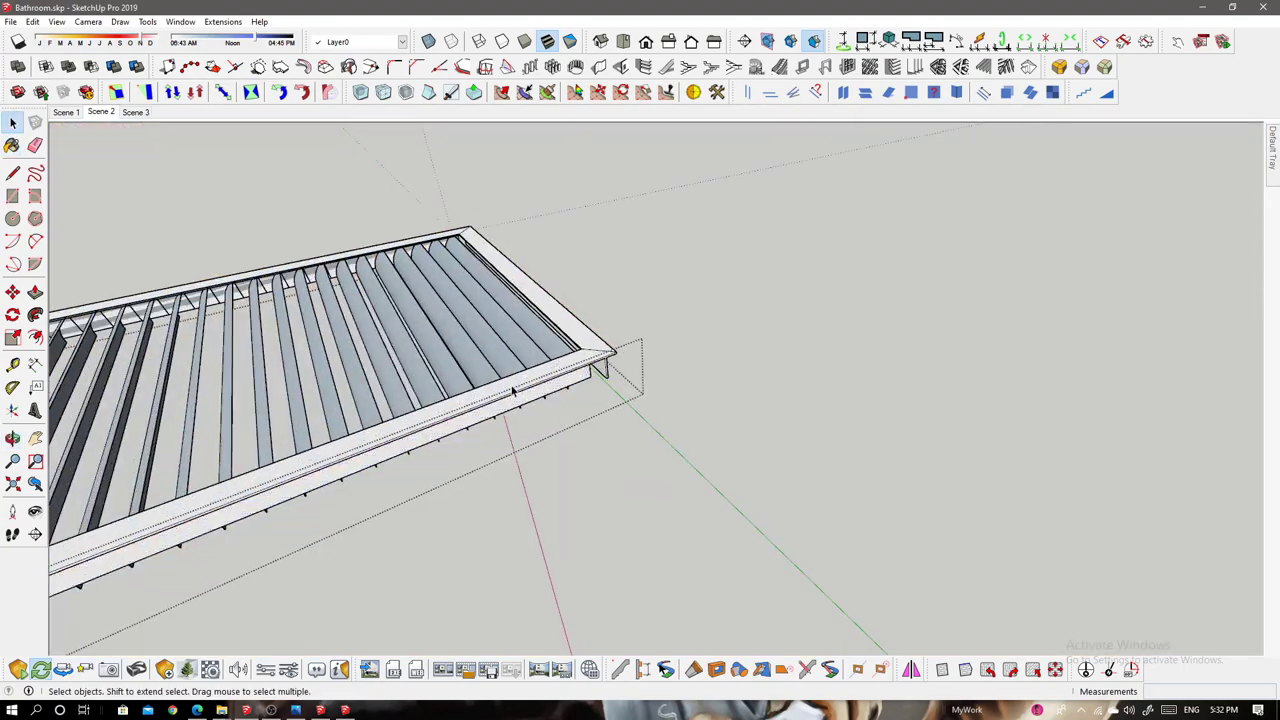
left_click(512, 390)
mouse_move(626, 457)
middle_mouse_down()
mouse_move(677, 349)
mouse_move(543, 407)
mouse_move(754, 320)
mouse_move(826, 357)
middle_mouse_up()
Paint each grille slat with a shiny metallic material
key("b")
left_click(598, 372)
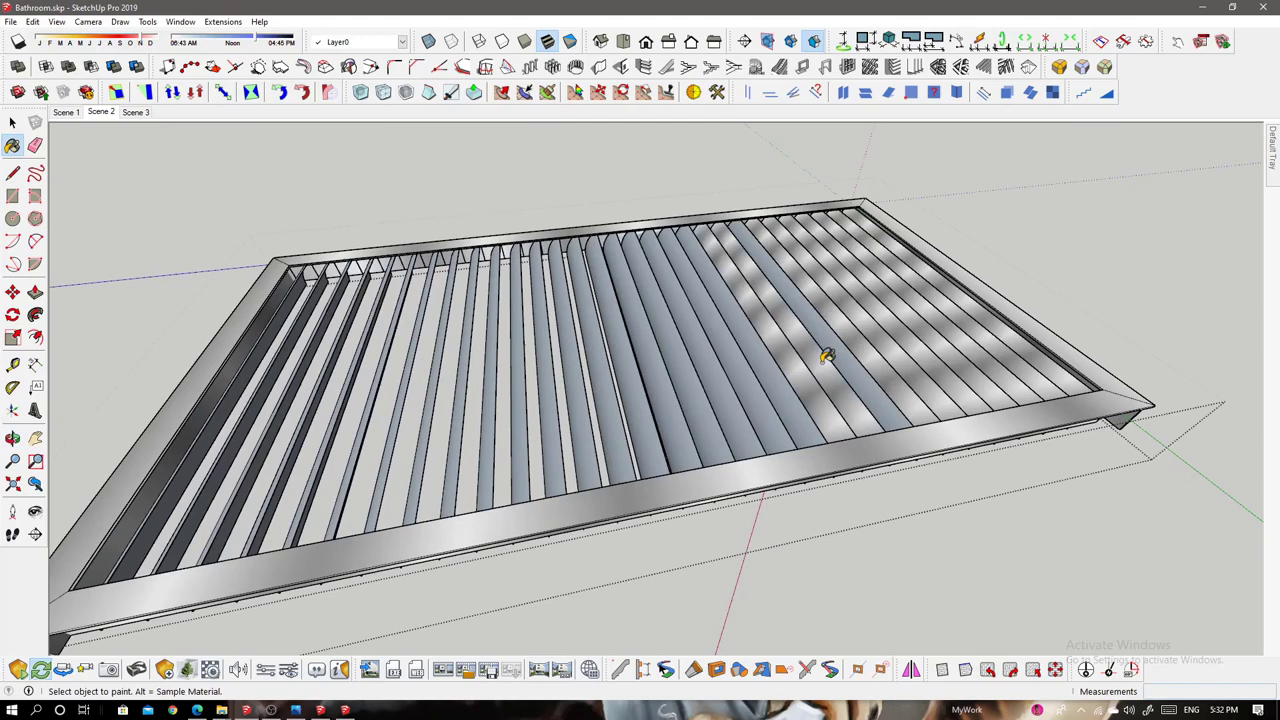
left_click(740, 382)
left_click(660, 398)
left_click(610, 420)
left_click(562, 440)
mouse_move(560, 443)
middle_mouse_down()
mouse_move(586, 414)
mouse_move(700, 445)
middle_mouse_up()
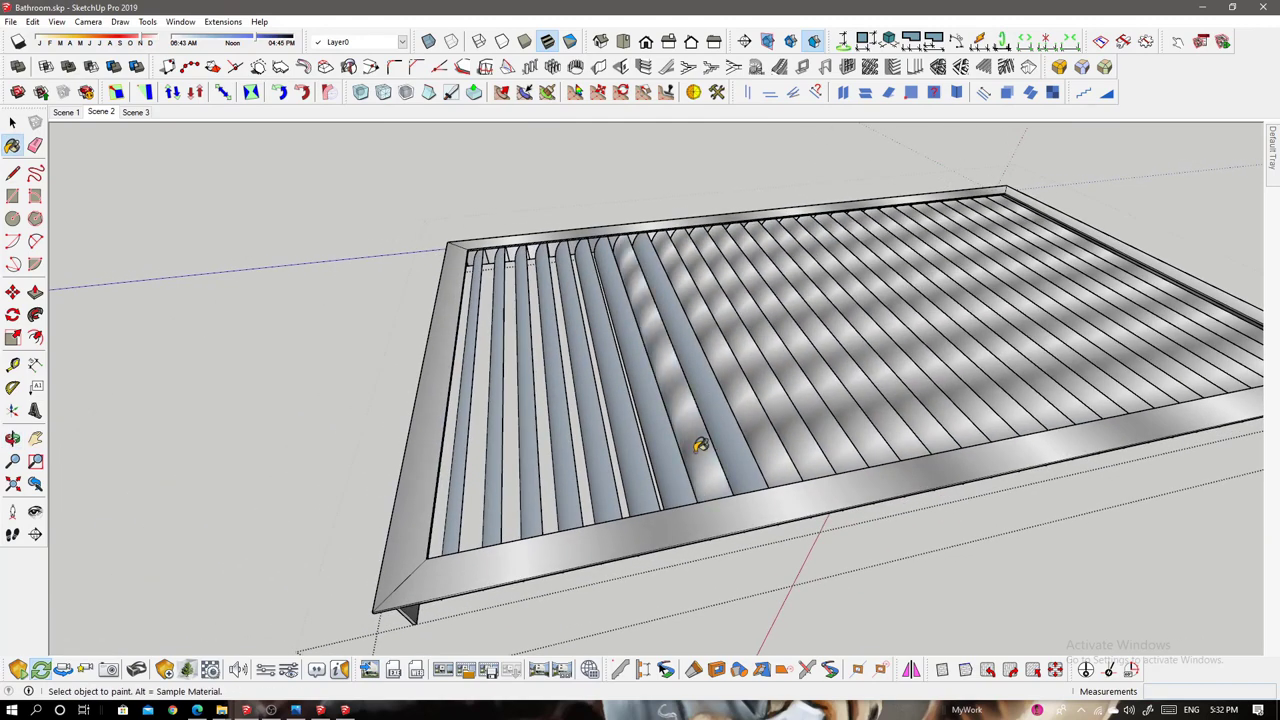
left_click(670, 450)
left_click(590, 470)
left_click(520, 480)
middle_click_drag(603, 423, 897, 275)
key("space")
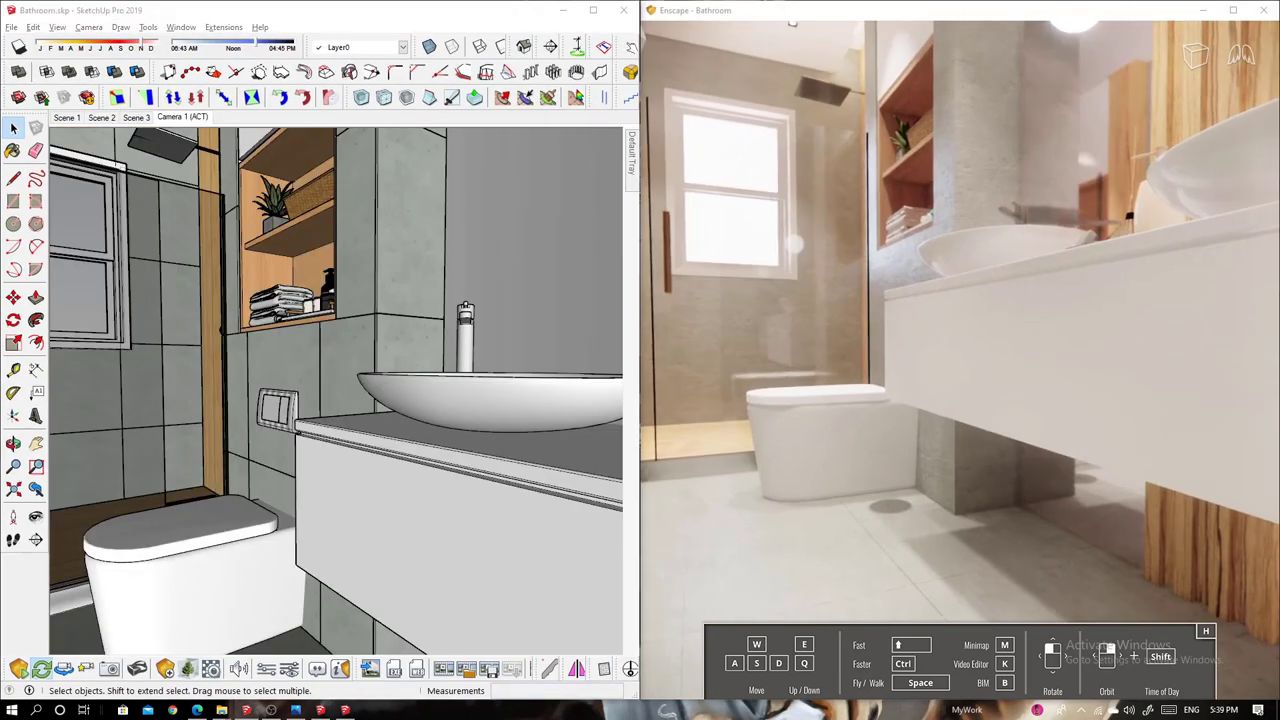
Set Enscape Exposure to 58%, Color Temperature 7072K, and Bloom 41%
left_click(171, 272)
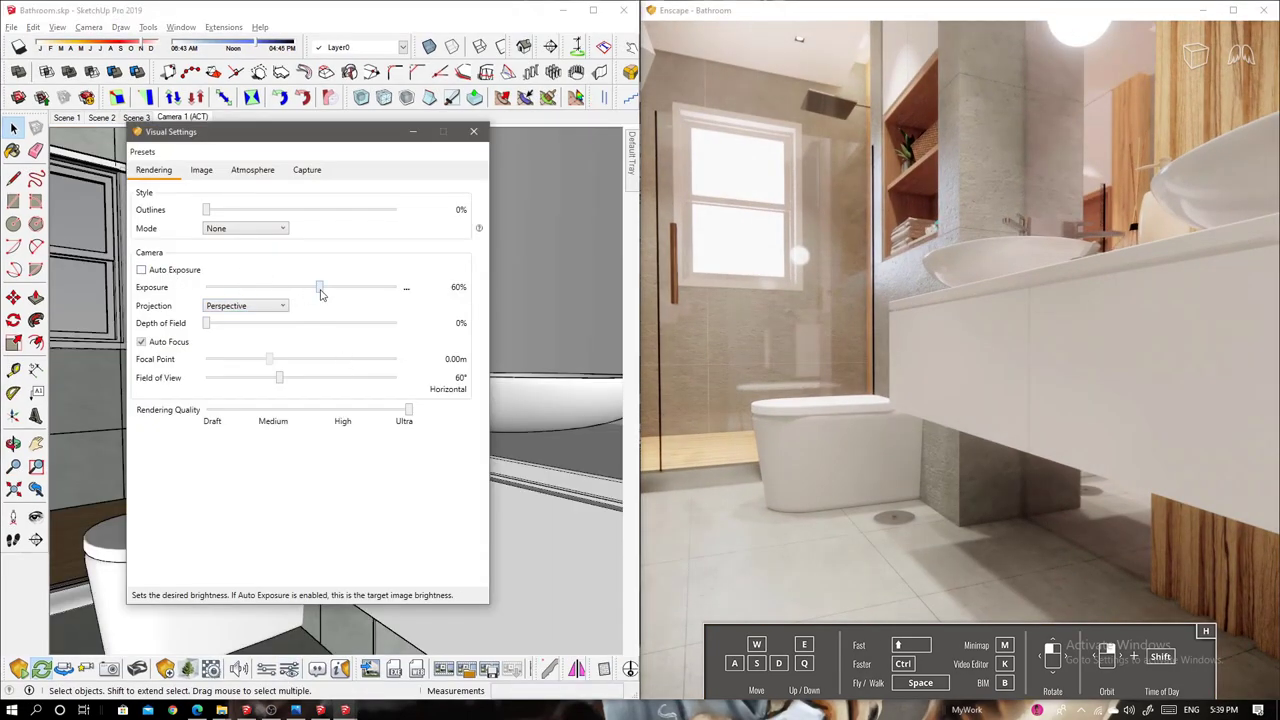
left_click_drag(319, 287, 316, 287)
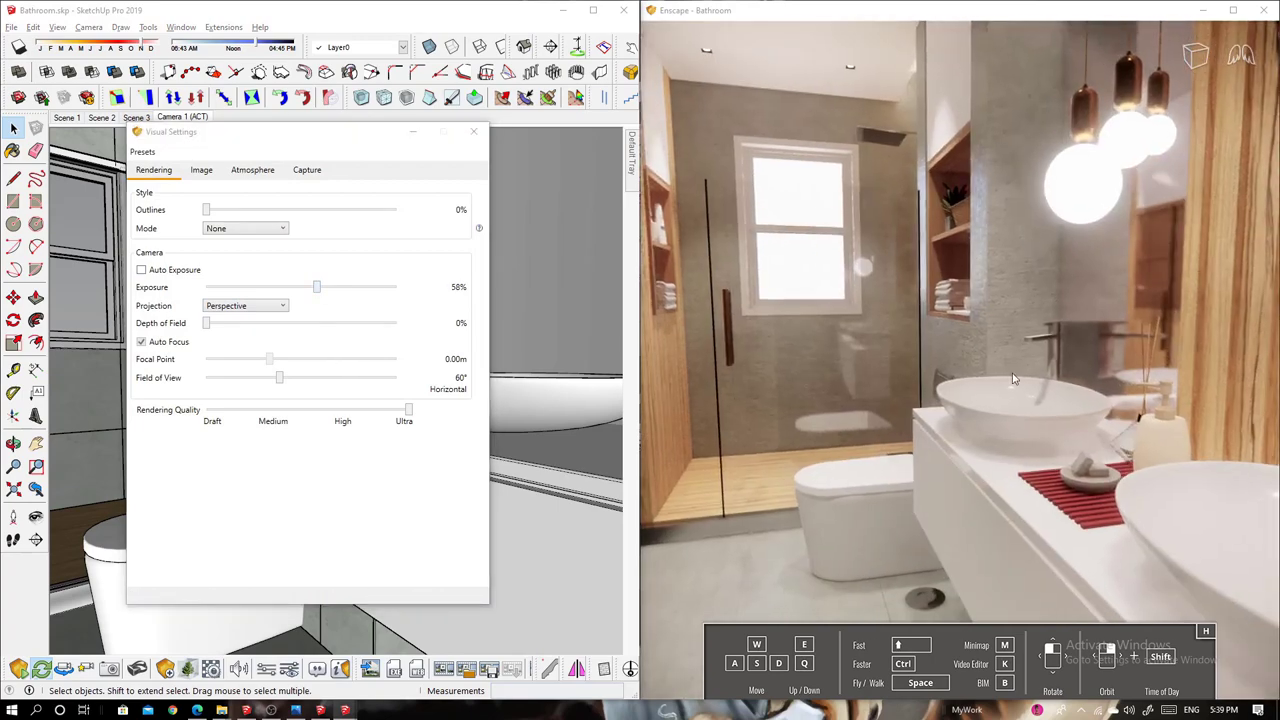
left_click(201, 170)
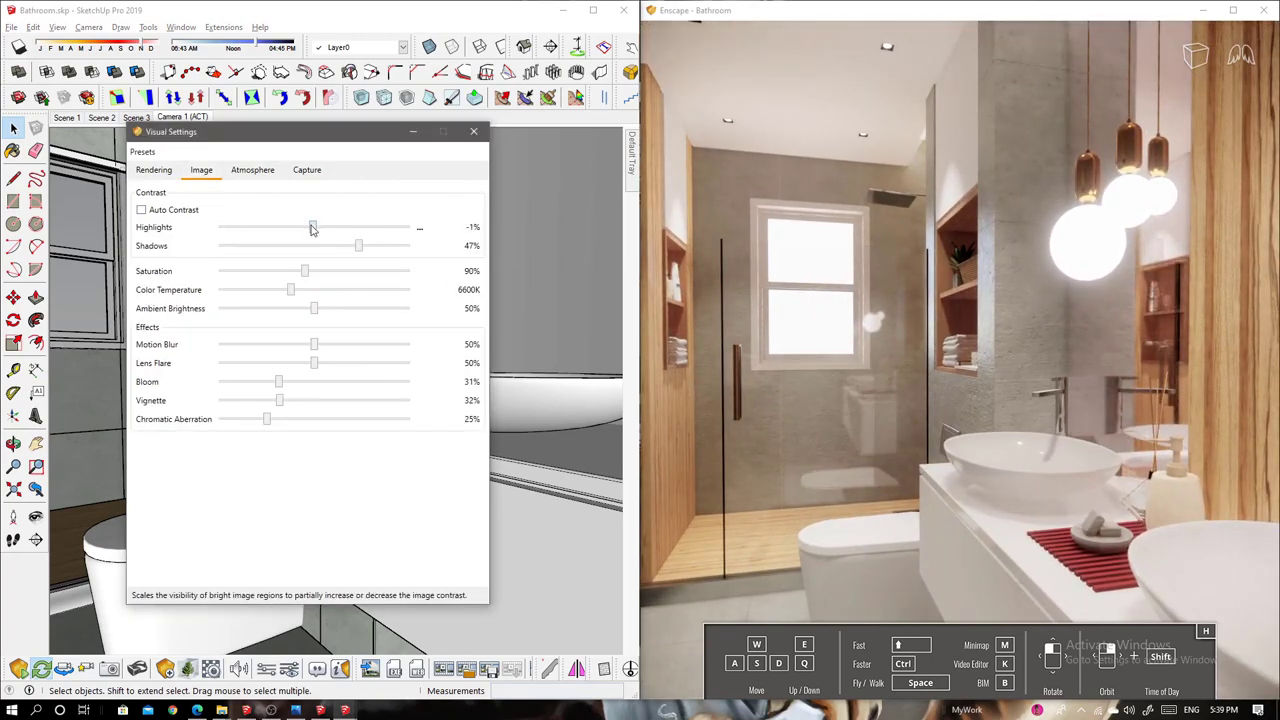
left_click_drag(312, 229, 375, 248)
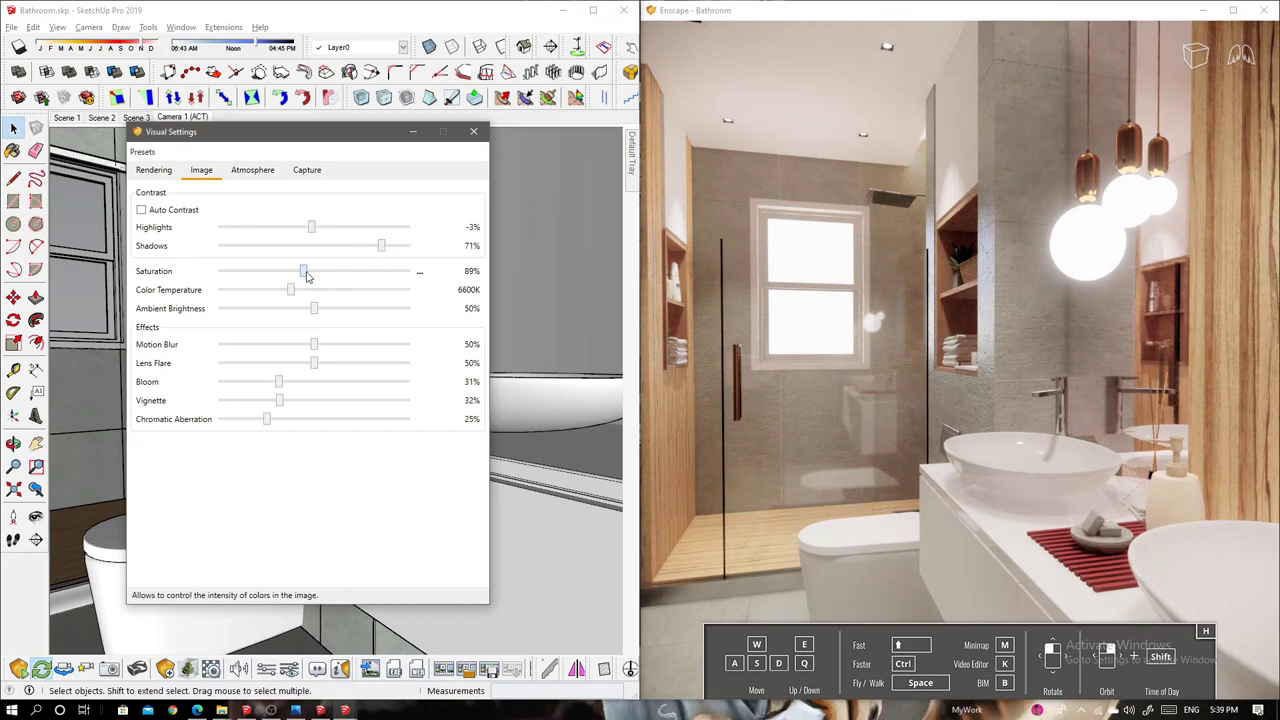
left_click_drag(292, 295, 257, 312)
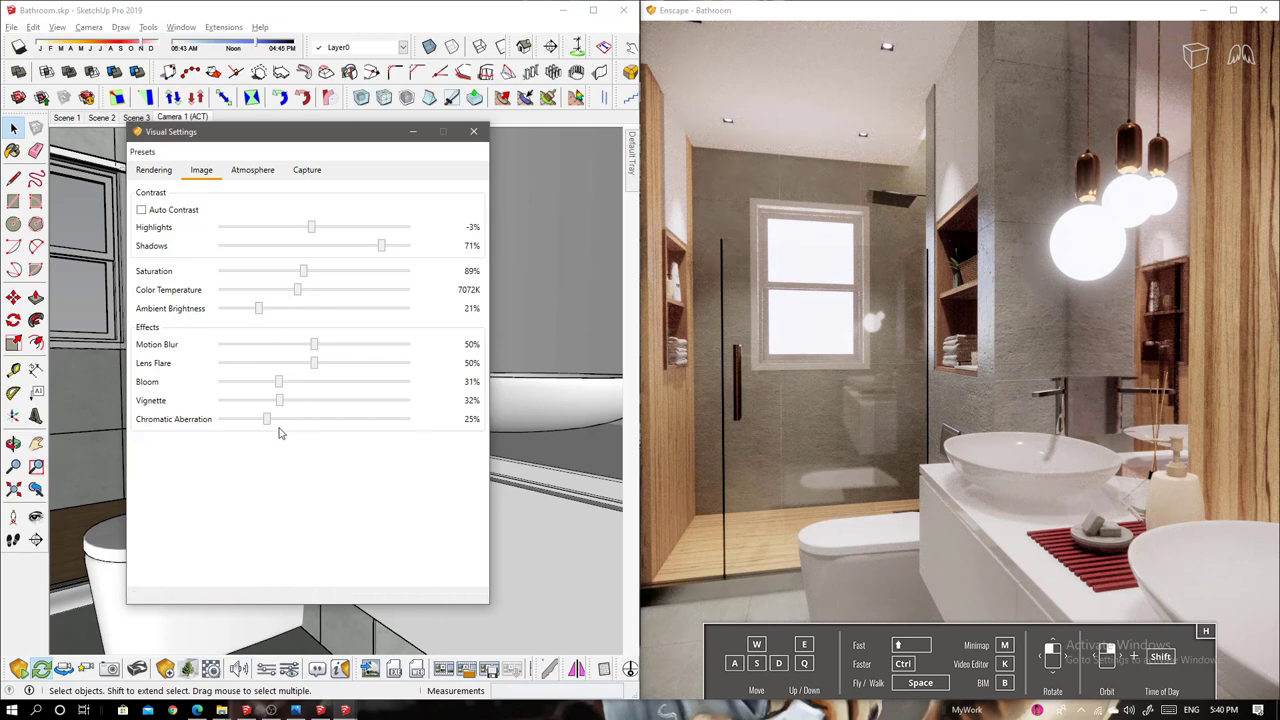
left_click_drag(280, 386, 296, 386)
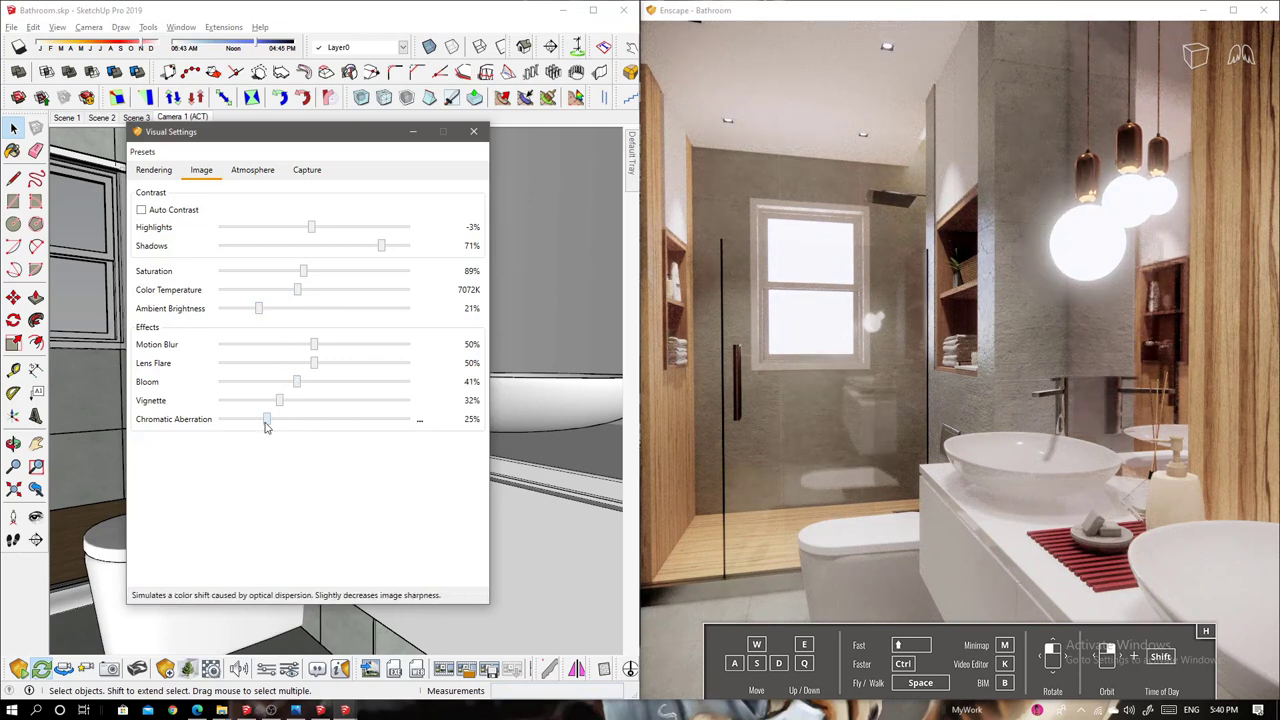
left_click(254, 171)
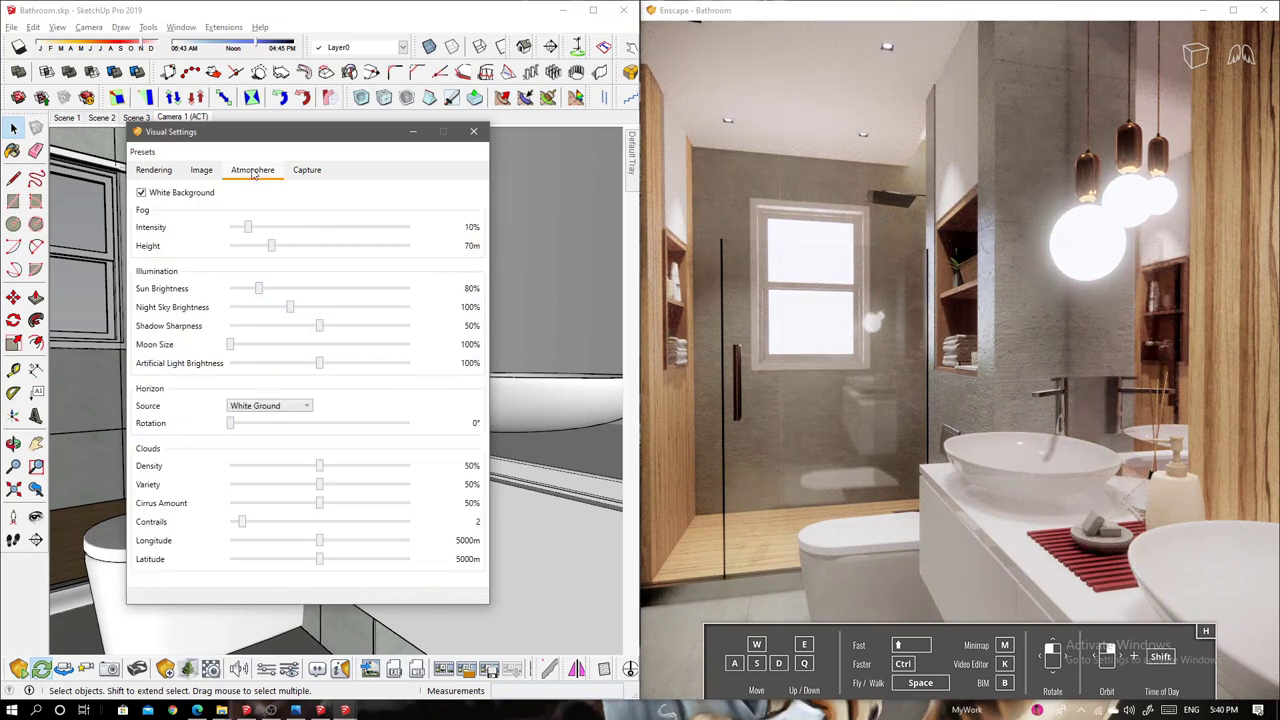
Set the capture resolution to Custom 1920 wide using the viewport aspect ratio
left_click(307, 170)
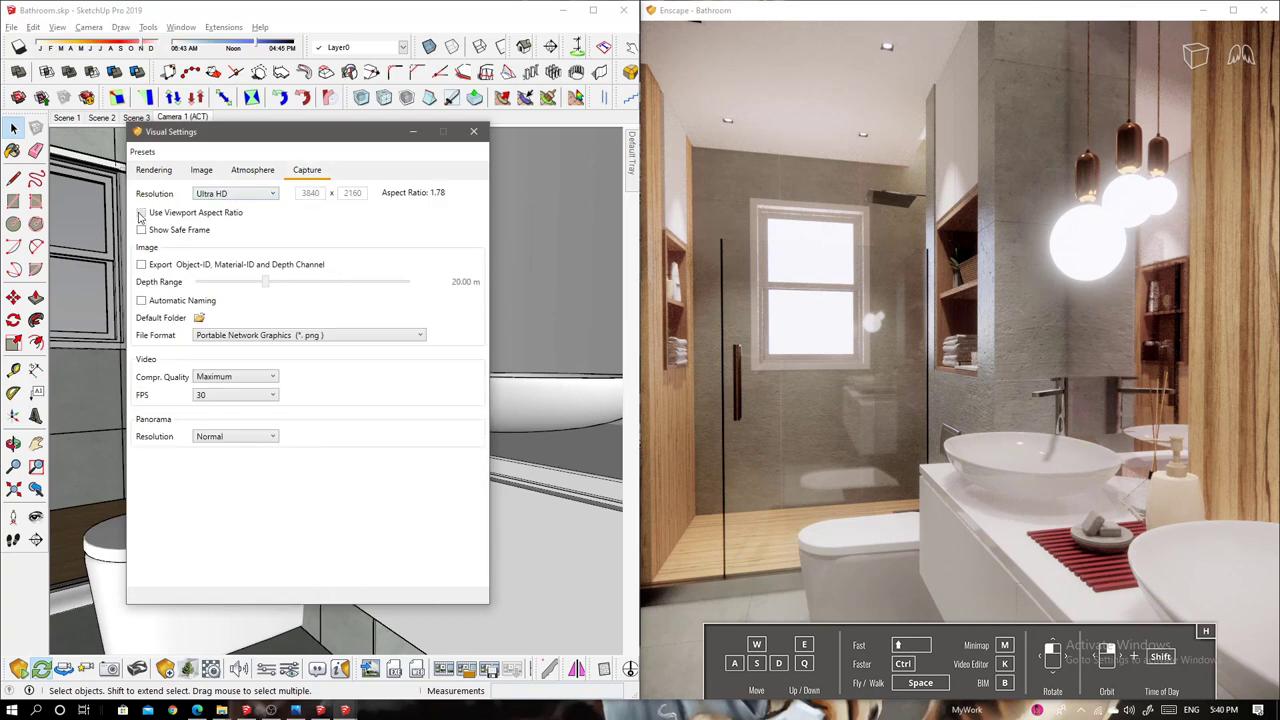
left_click(235, 193)
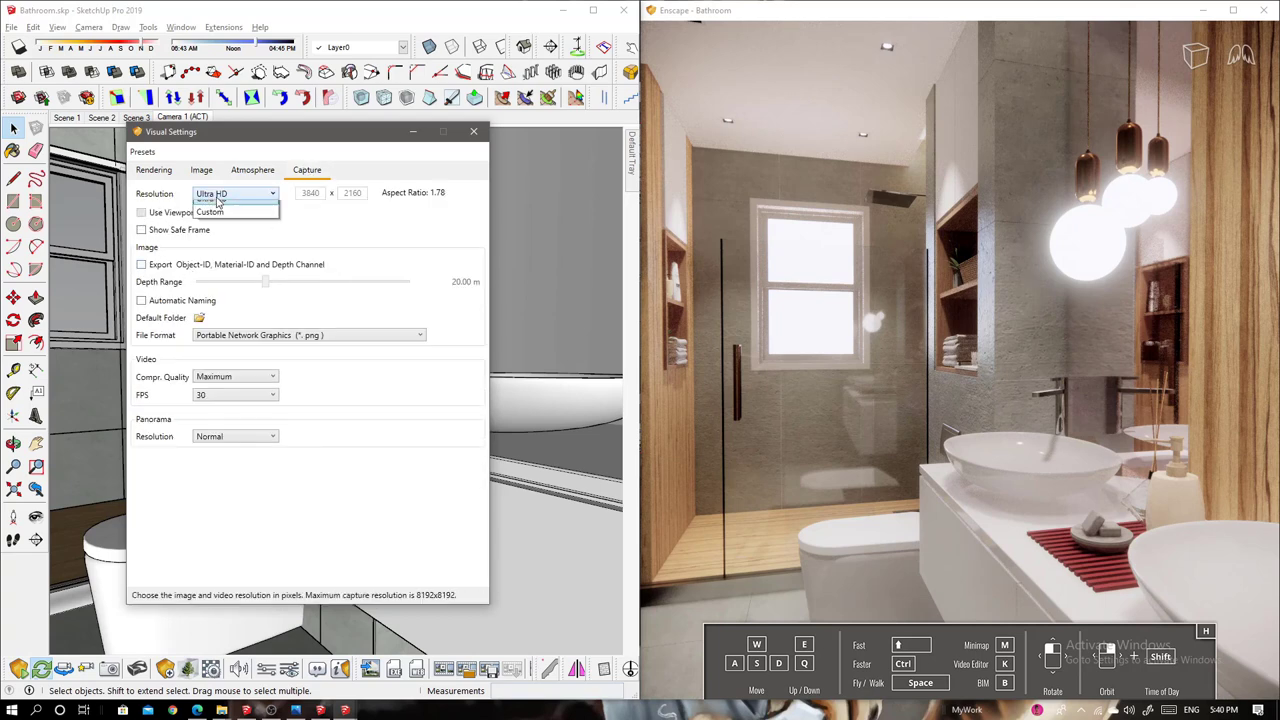
left_click(222, 278)
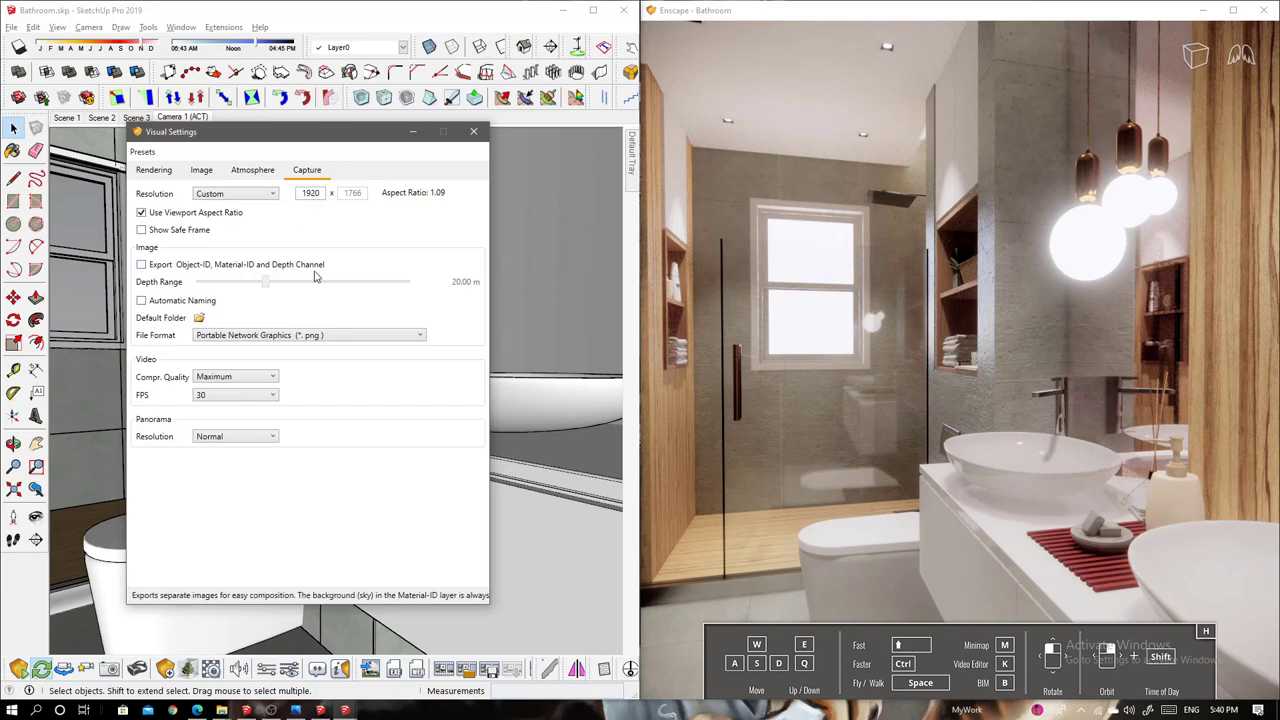
left_click_drag(636, 280, 689, 280)
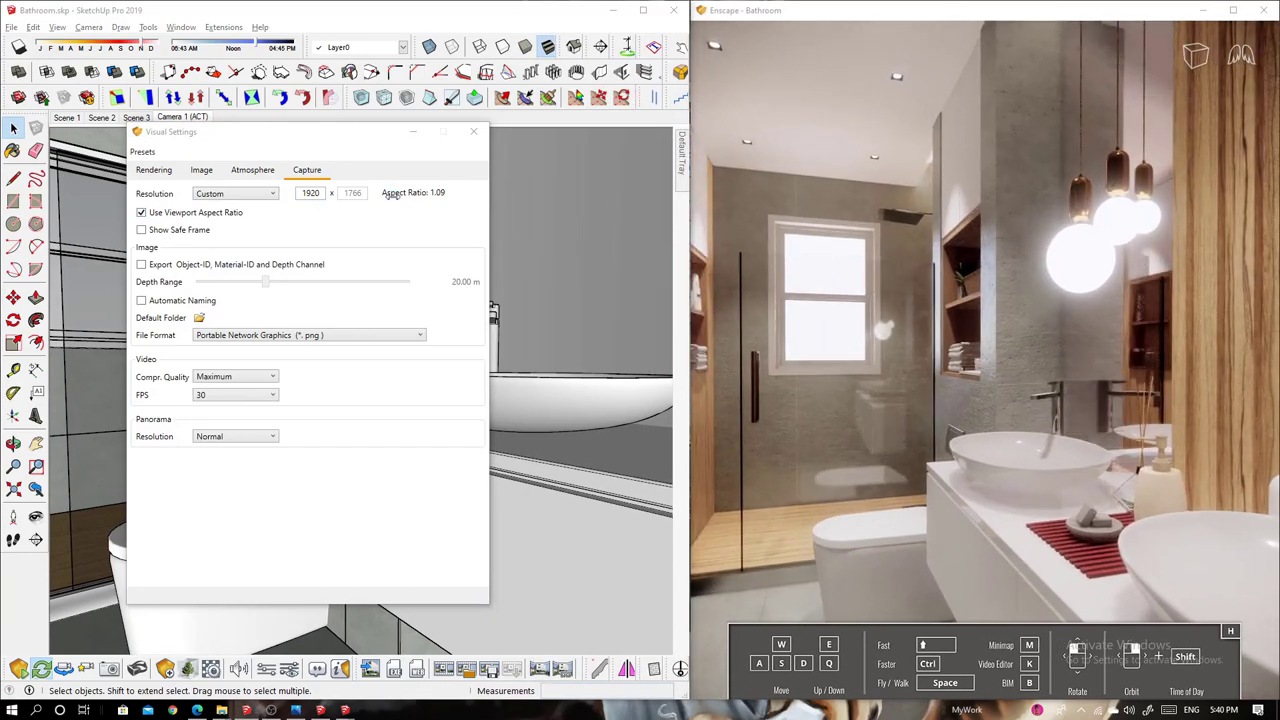
left_click(146, 216)
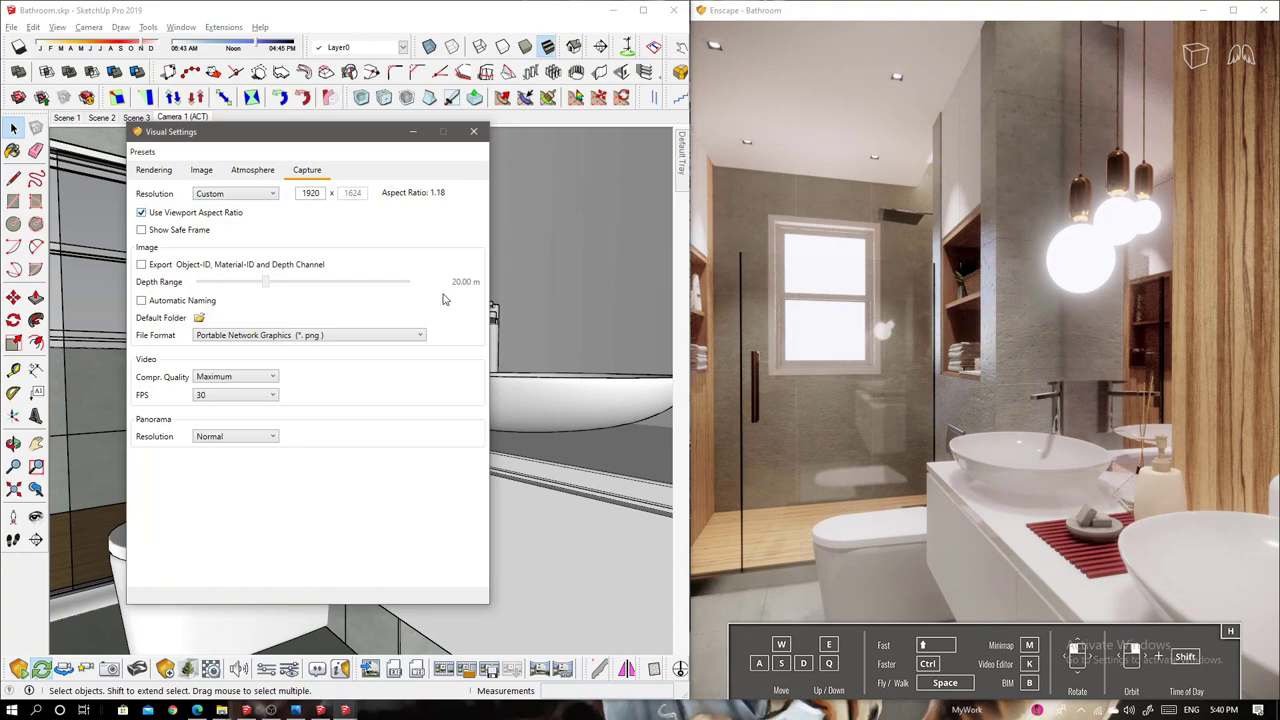
left_click(475, 133)
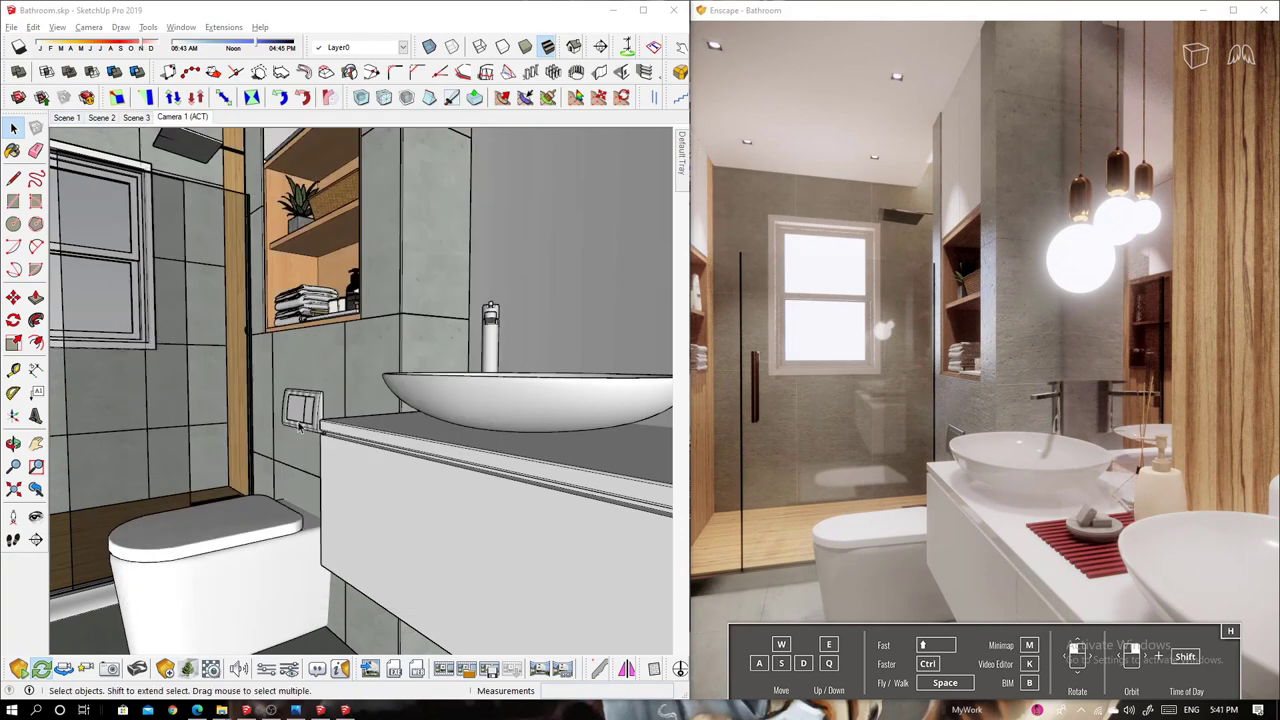
Return to the Camera 1 scene view
middle_click_drag(298, 427, 471, 349)
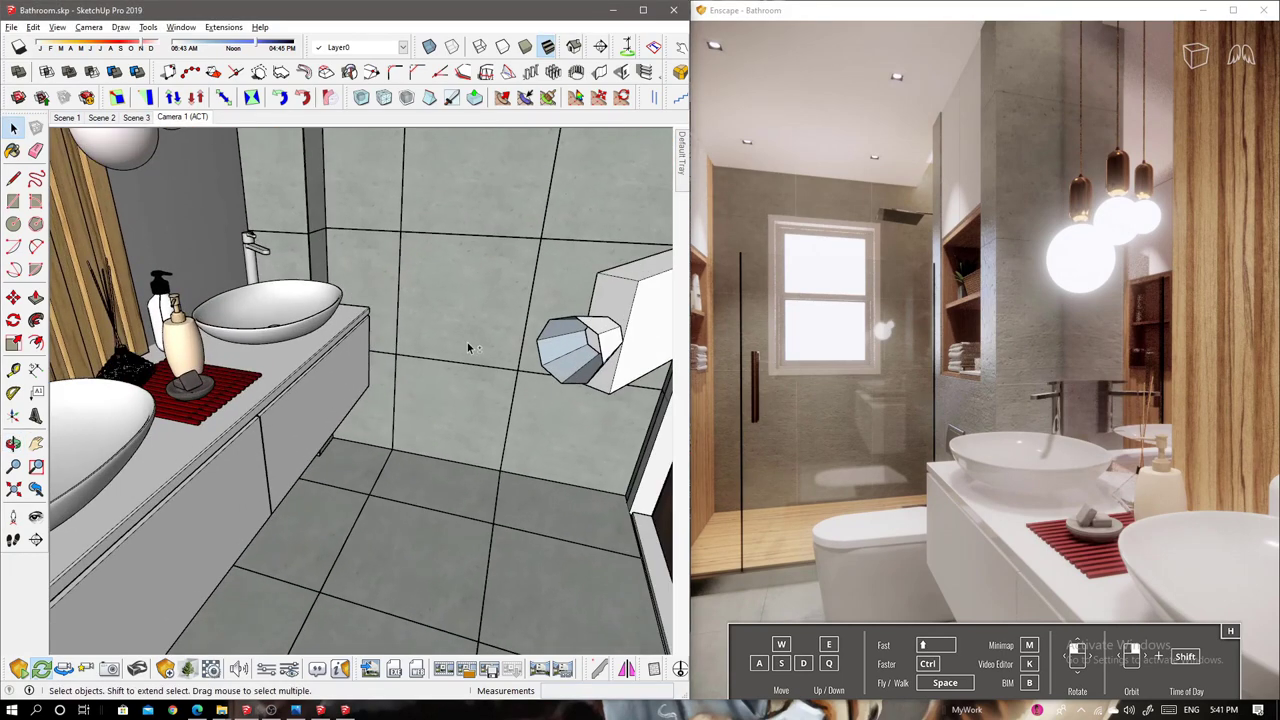
left_click(487, 365)
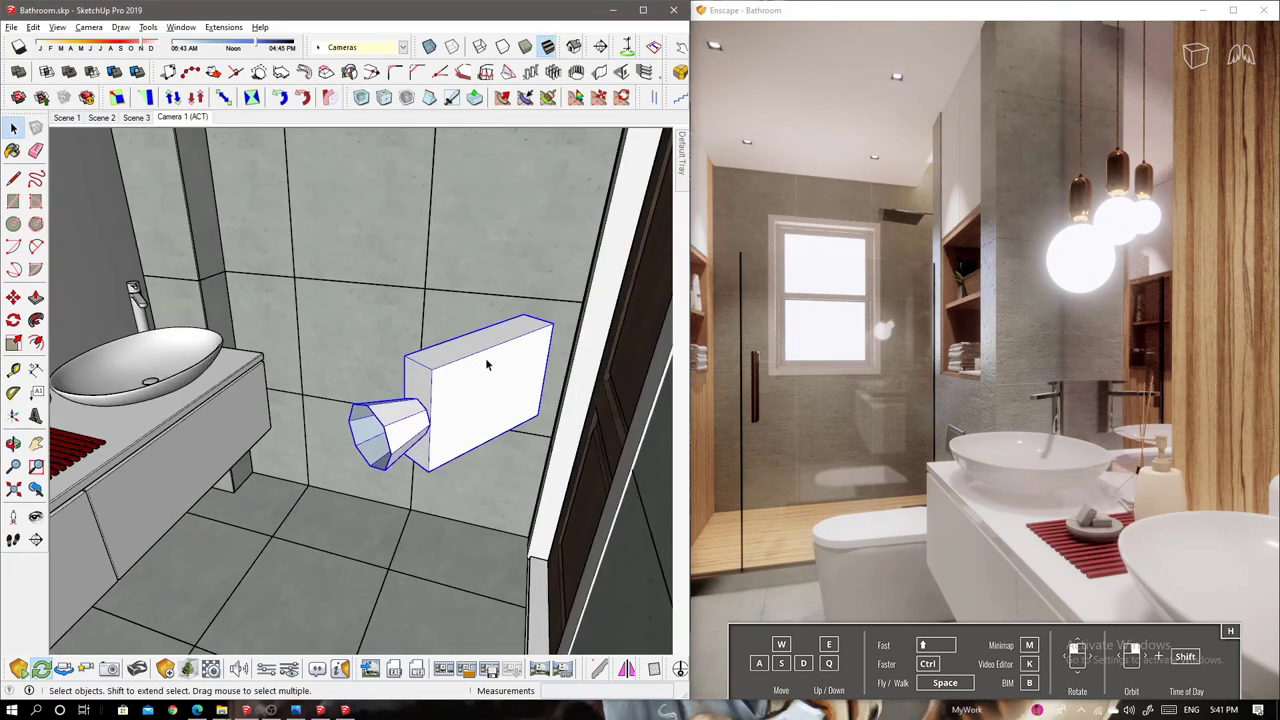
left_click(182, 117)
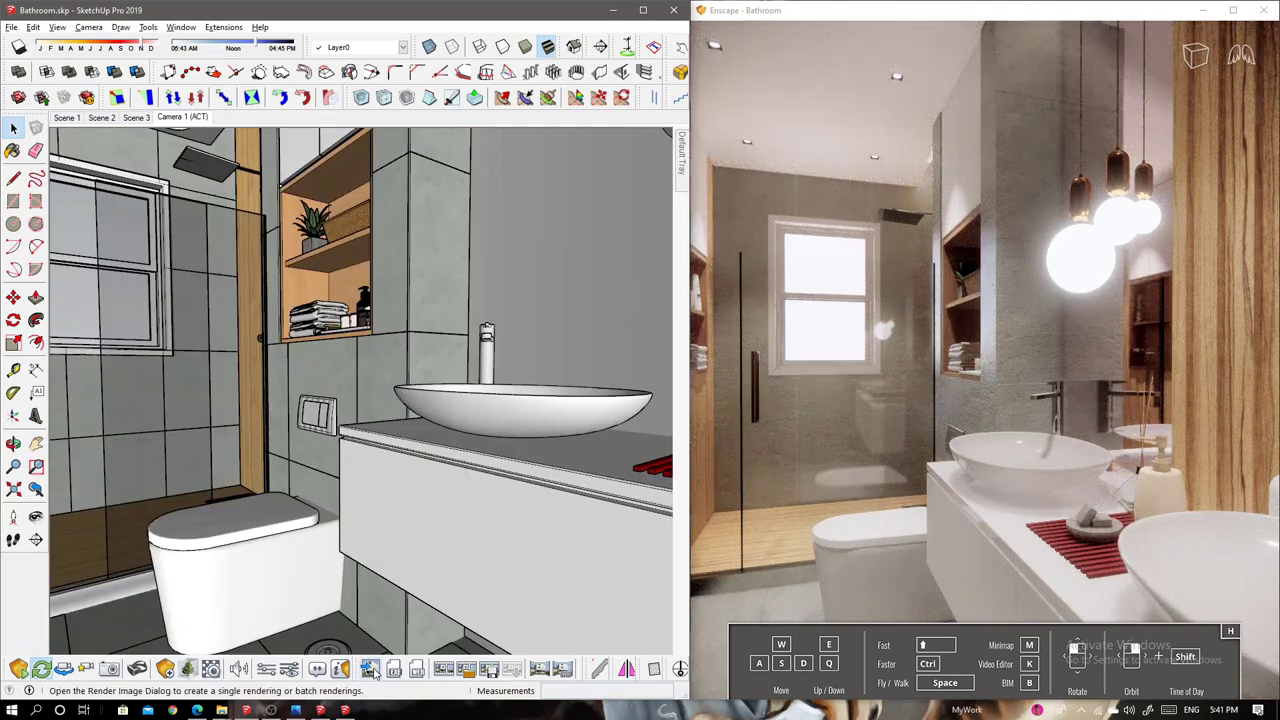
Batch-render the selected scenes with Enscape into the Desktop's Bathroom folder
left_click(370, 669)
left_click(170, 275)
left_click(170, 226, "shift")
left_click(278, 488)
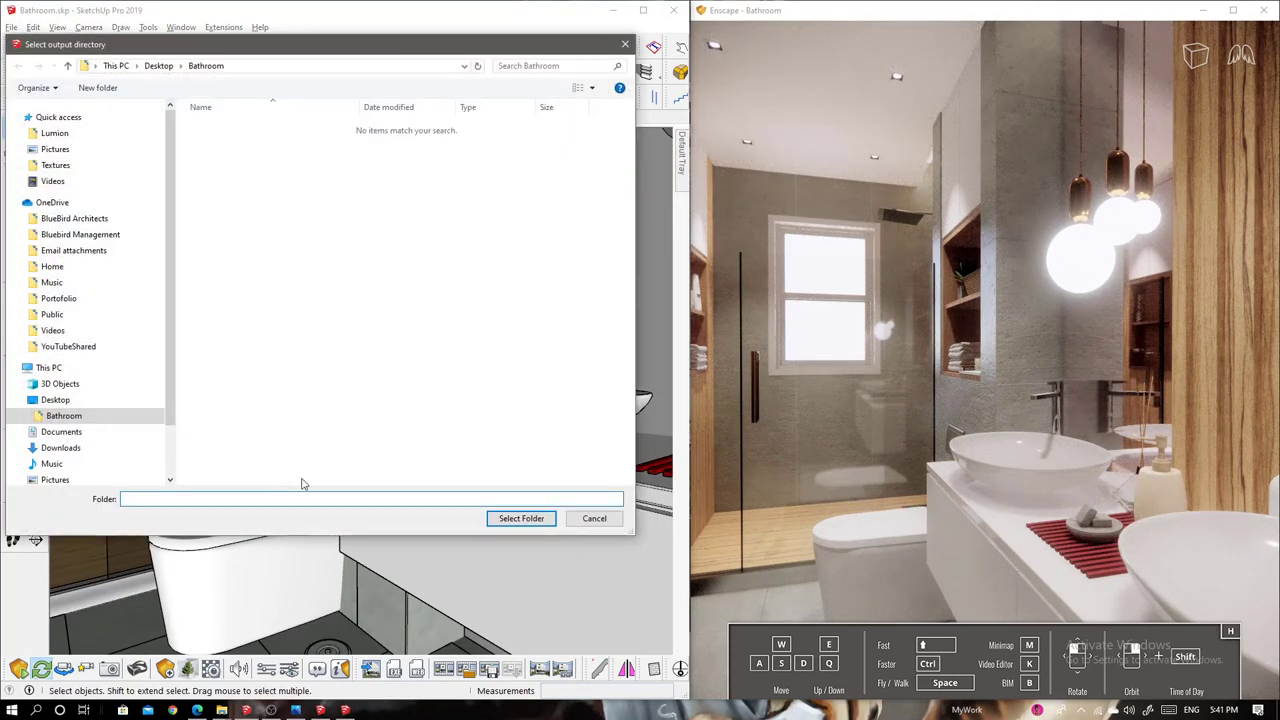
left_click(521, 518)
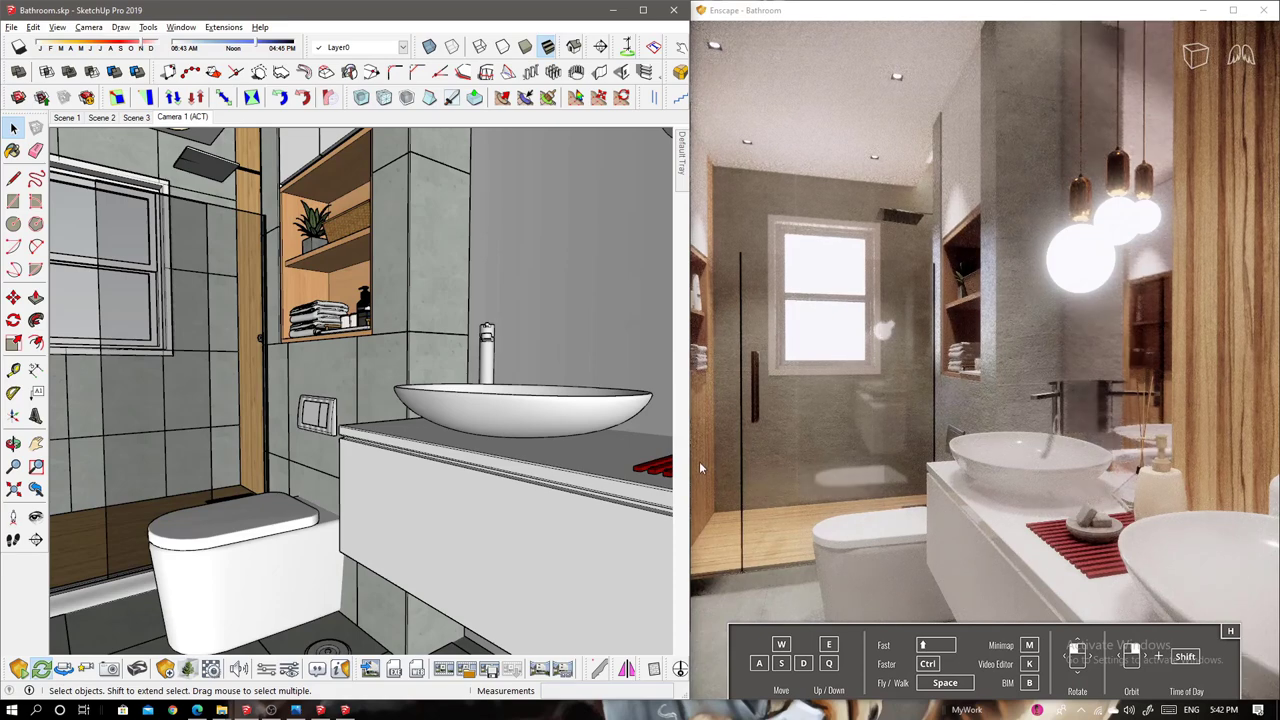
Set a custom 960 × 1920 capture resolution with Use Viewport Aspect Ratio turned off
left_click(265, 668)
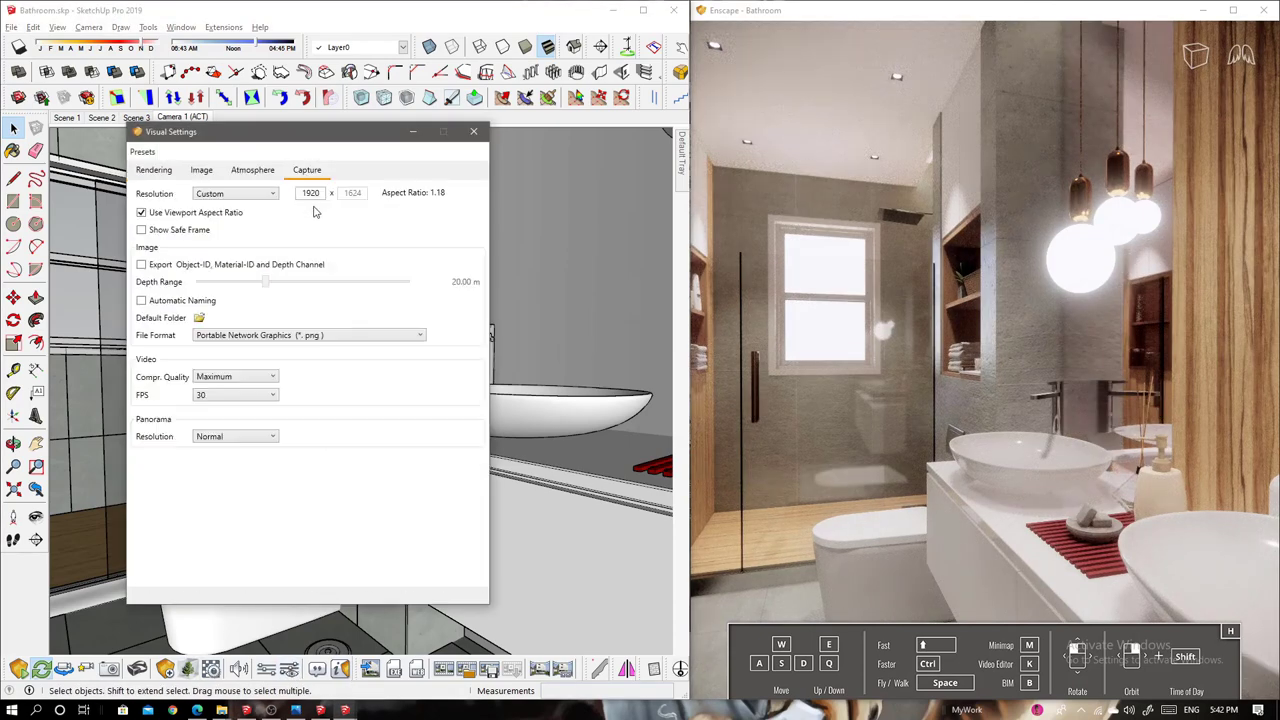
left_click(180, 213)
left_click(235, 193)
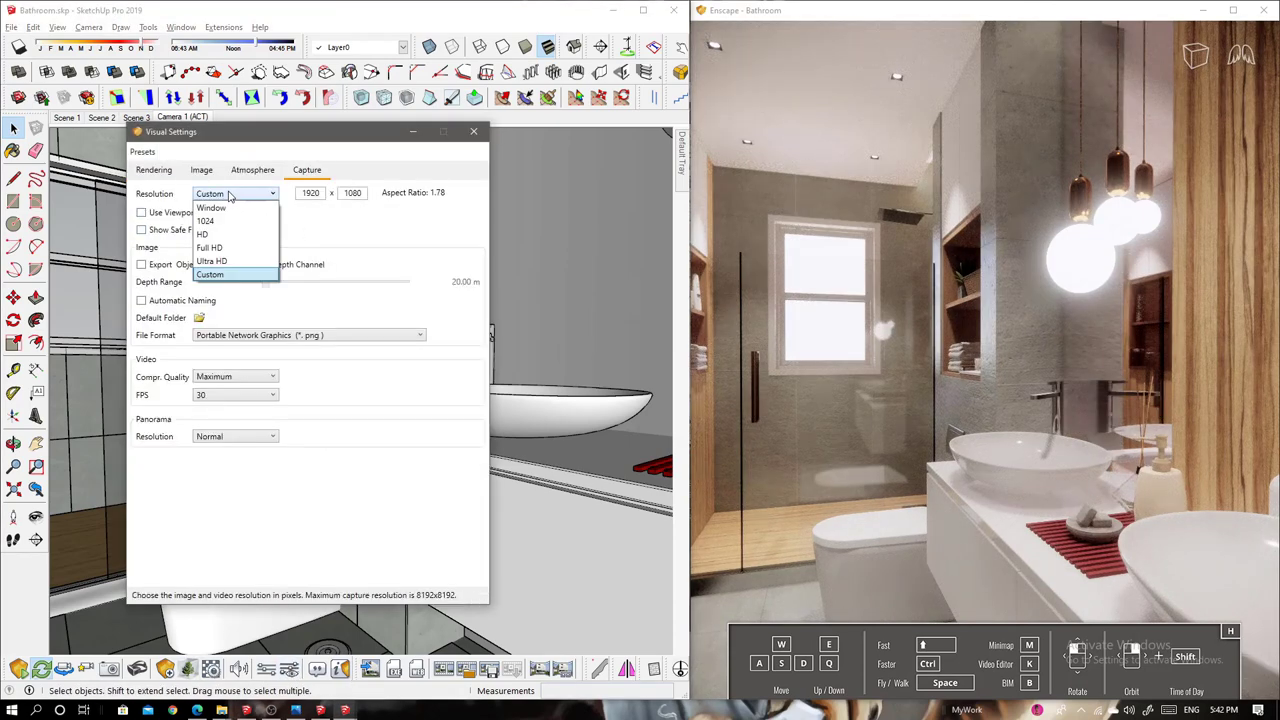
left_click(230, 198)
type("1920")
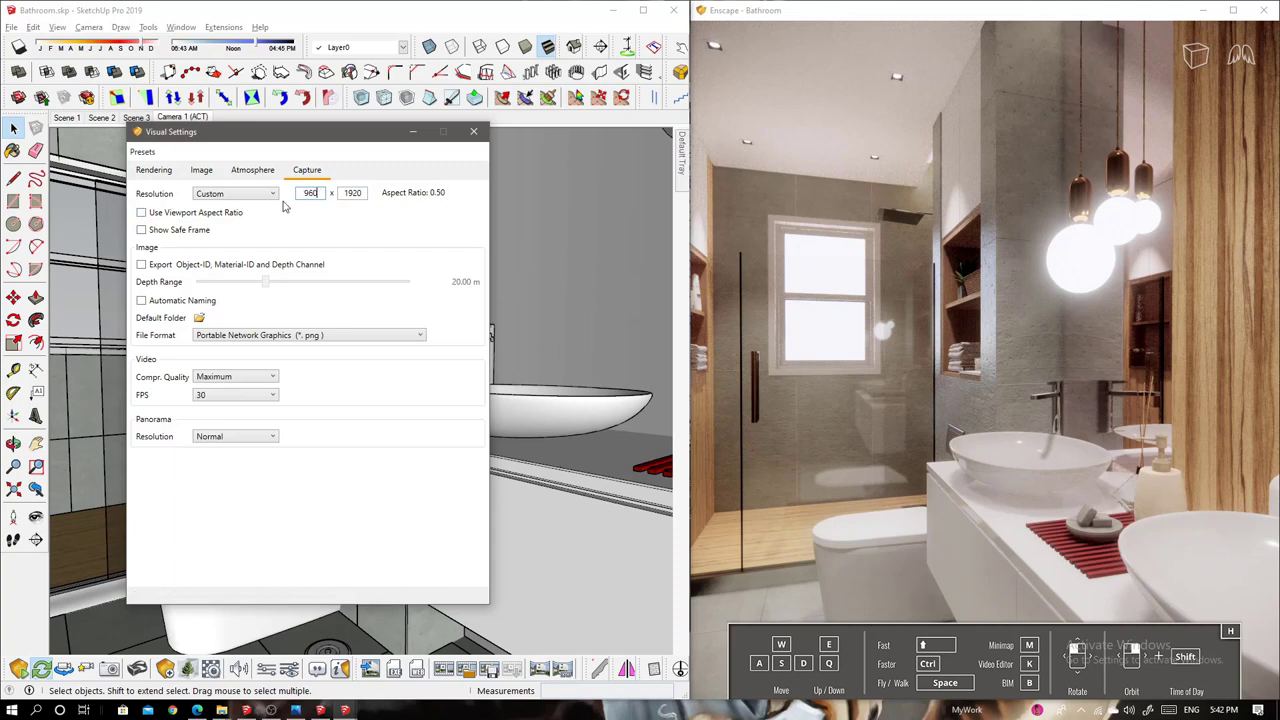
left_click(474, 133)
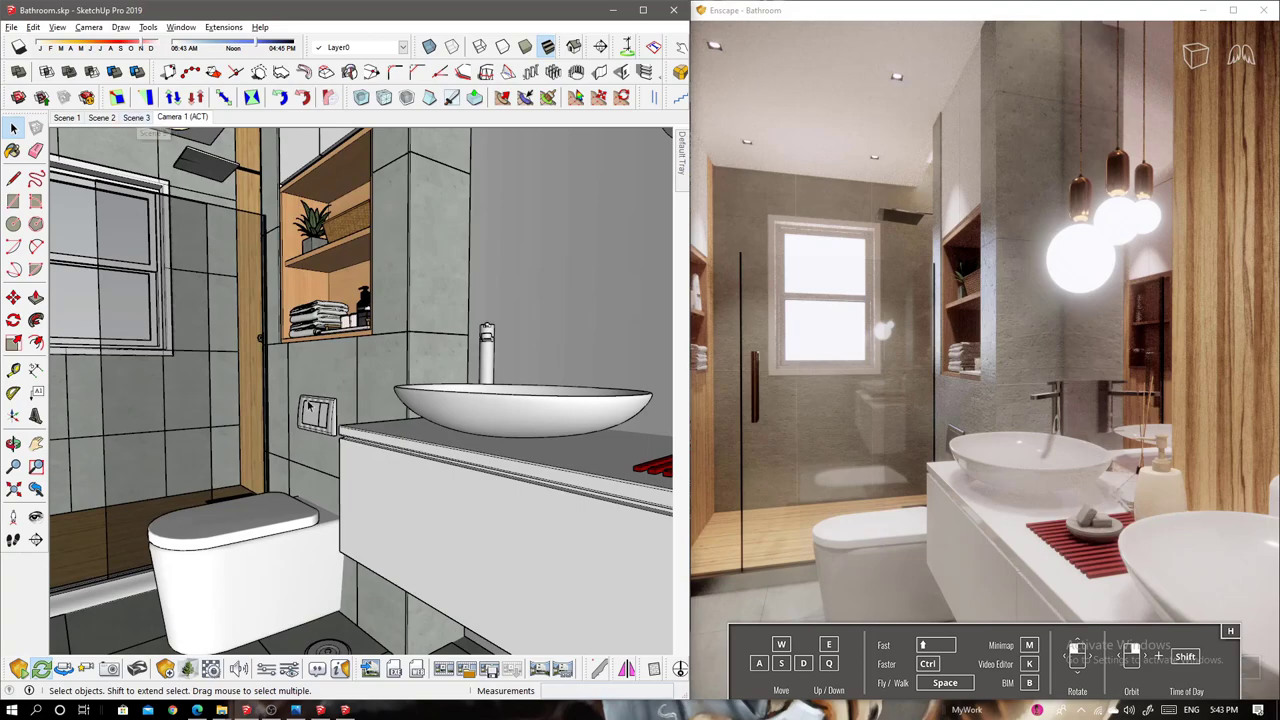
left_click(187, 117)
Switch to the Scene 3 view and save a rendered image of it
right_click(187, 120)
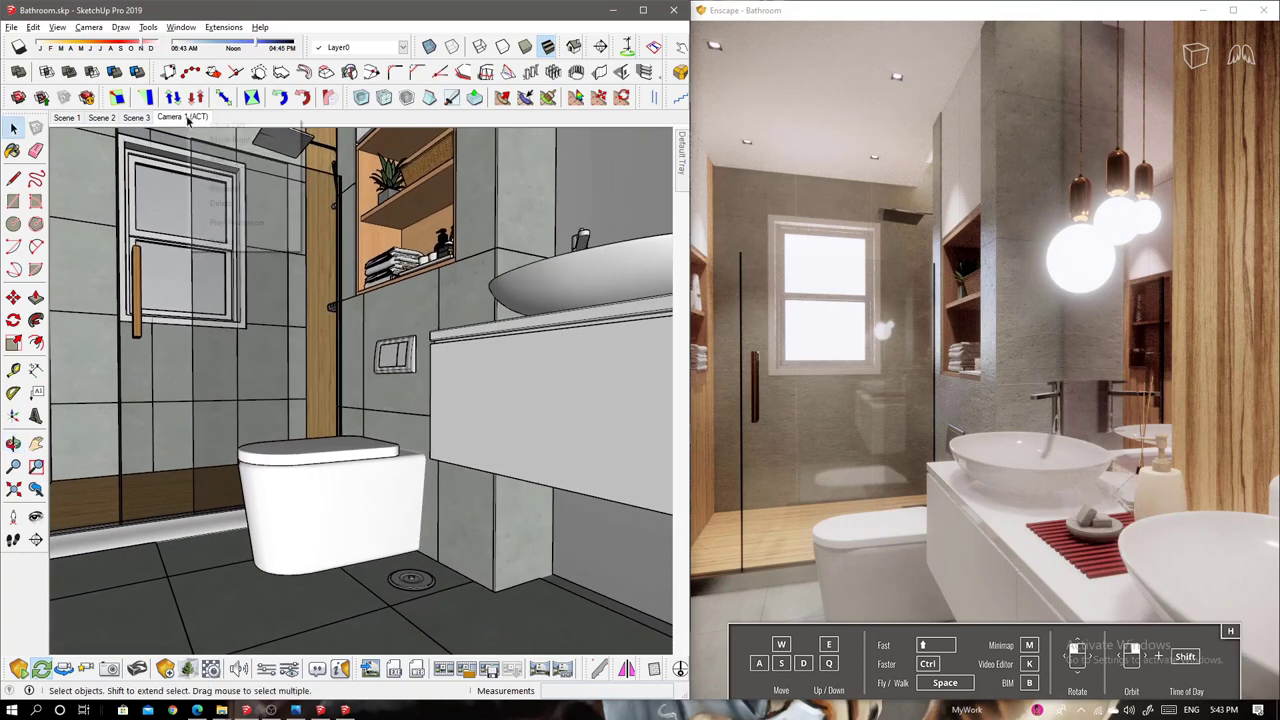
left_click(325, 322)
left_click(136, 117)
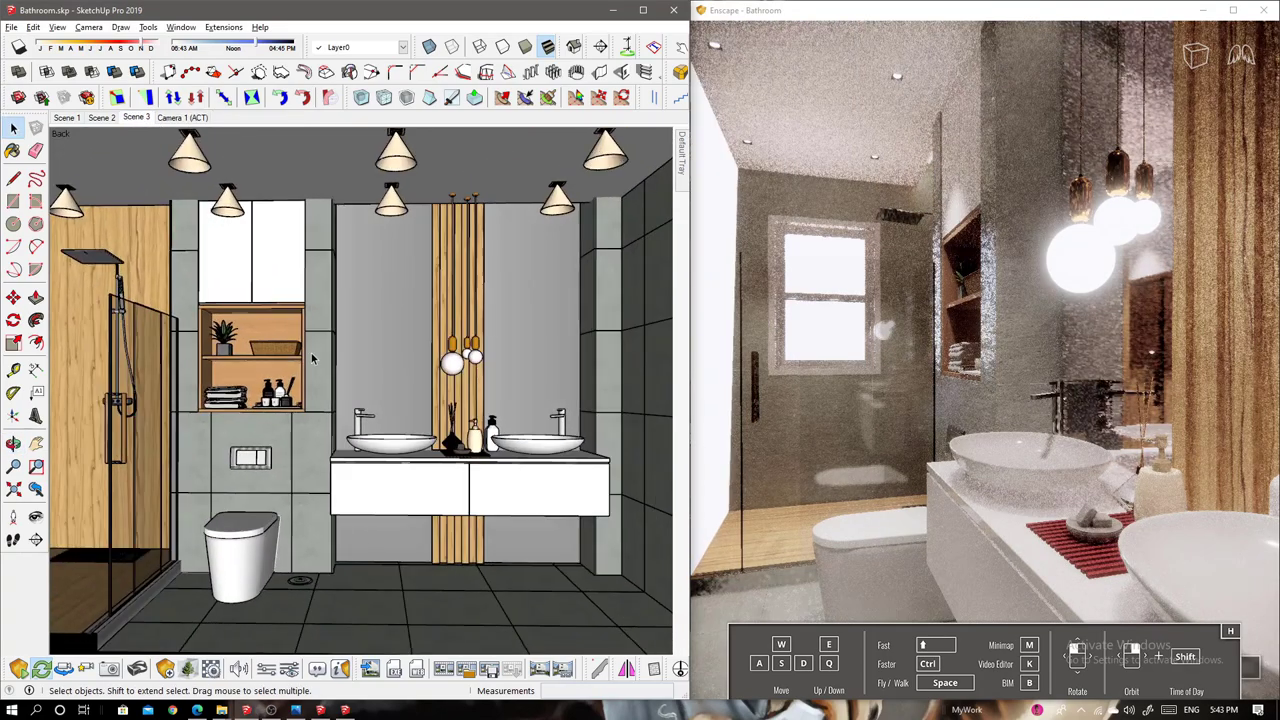
left_click(64, 673)
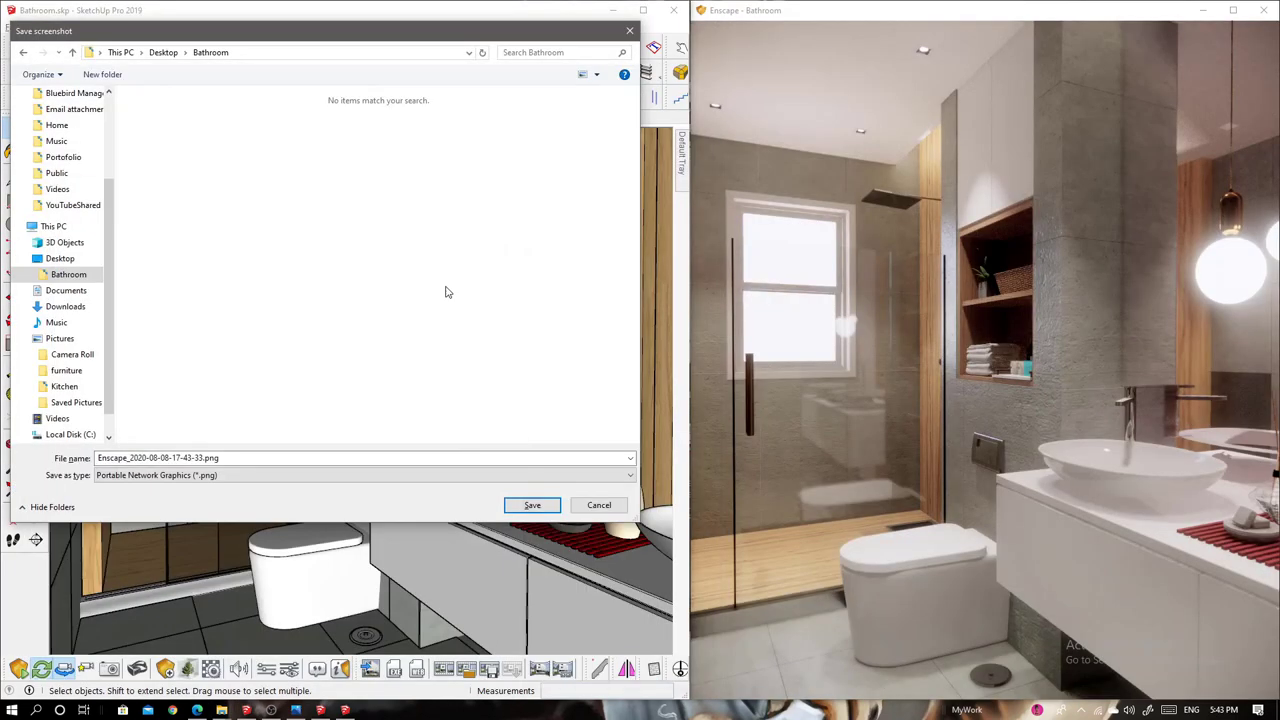
left_click(526, 499)
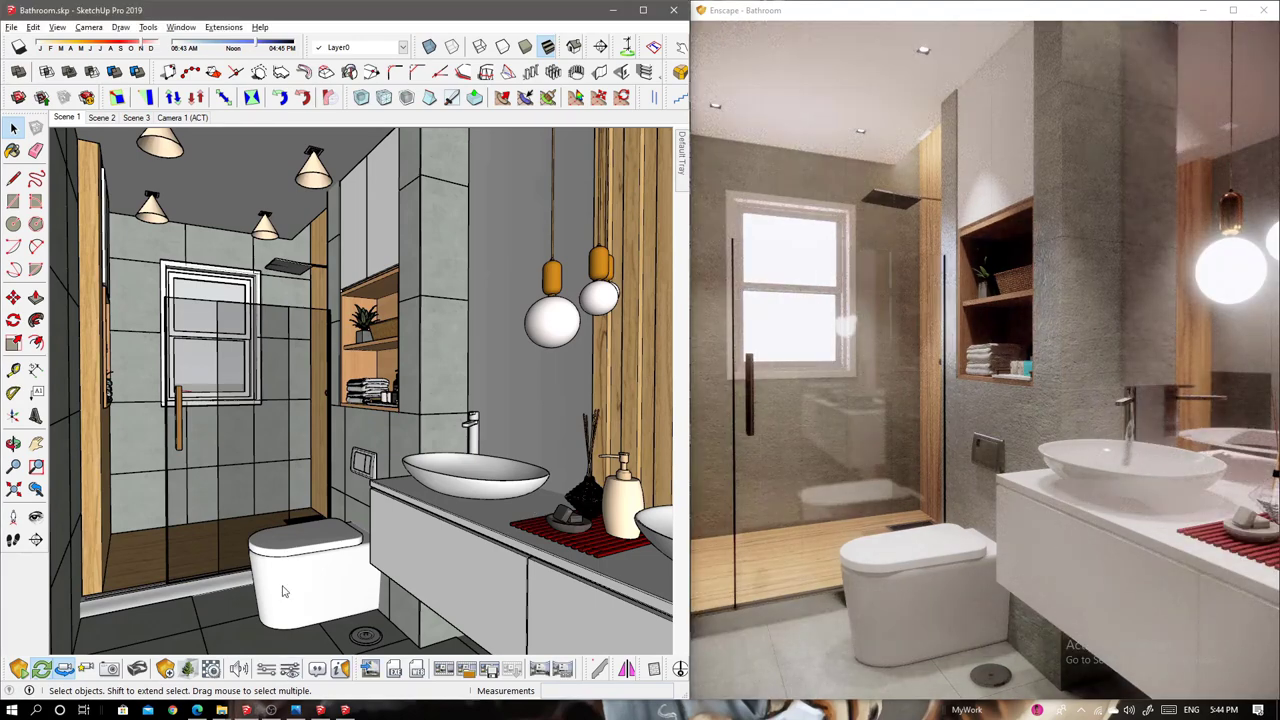
Check the Enscape capture settings, then capture a screenshot of the current view
left_click(211, 668)
left_click(307, 170)
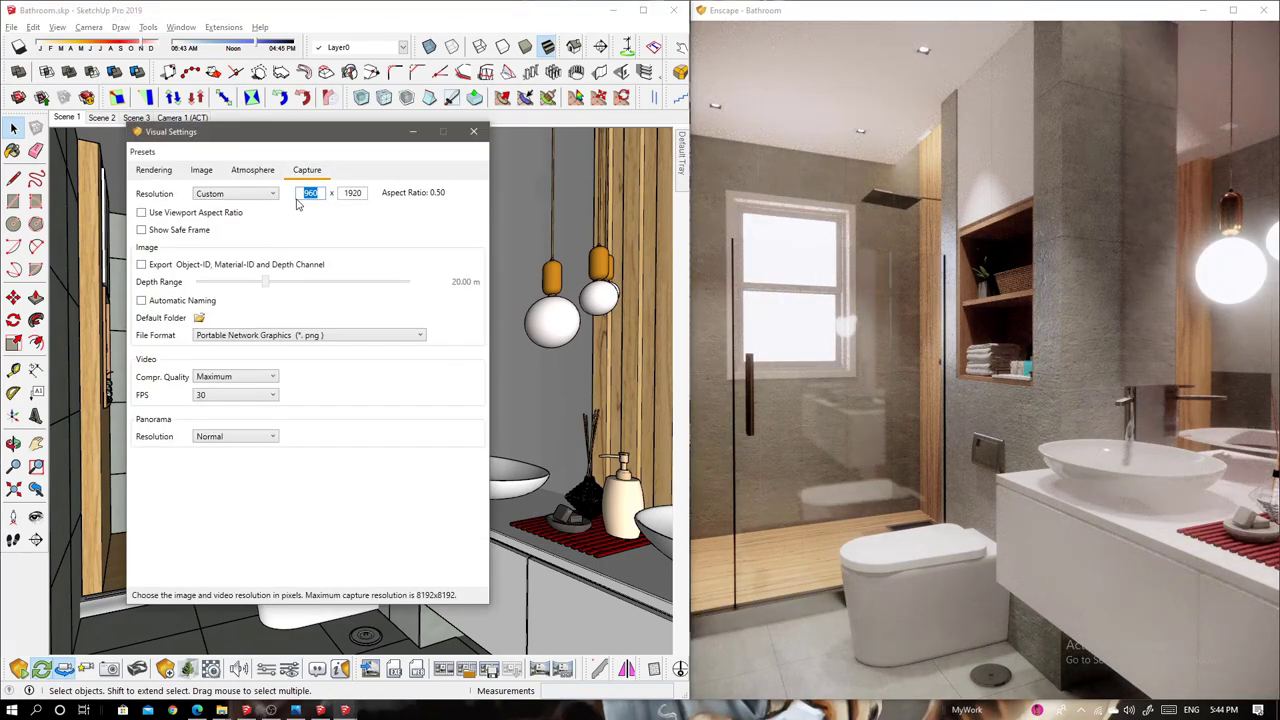
left_click(475, 132)
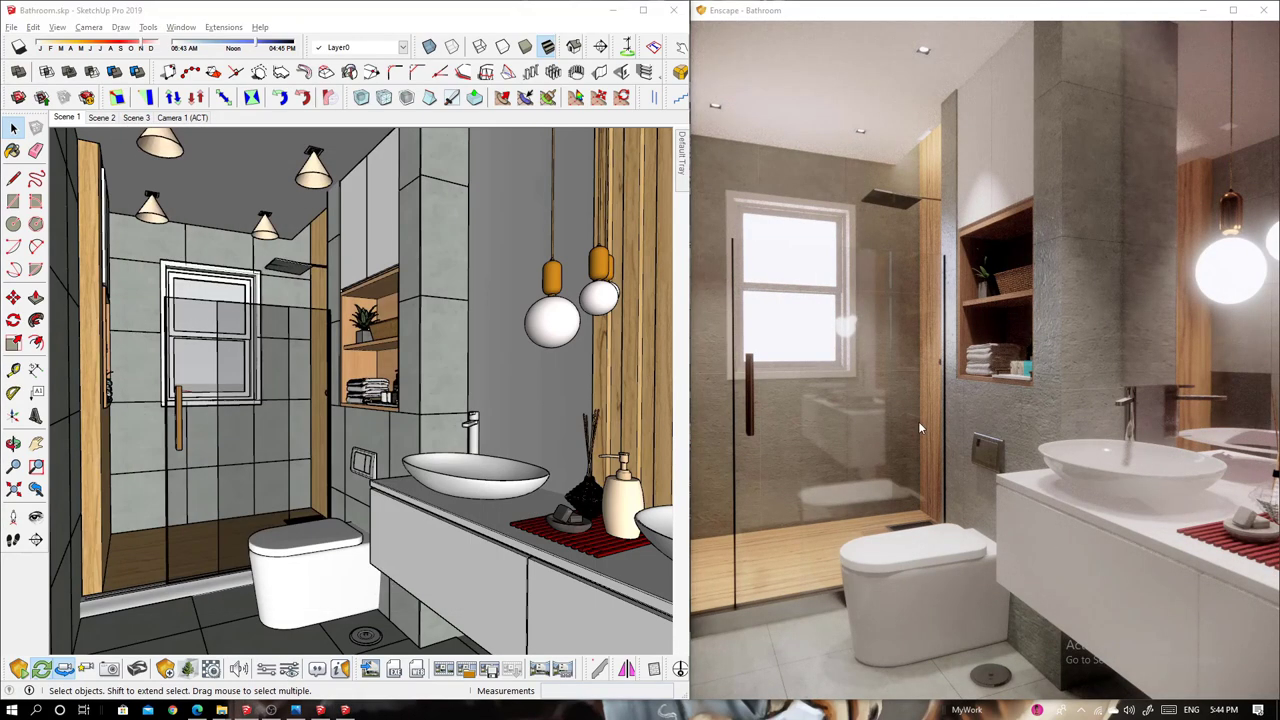
key("Return")
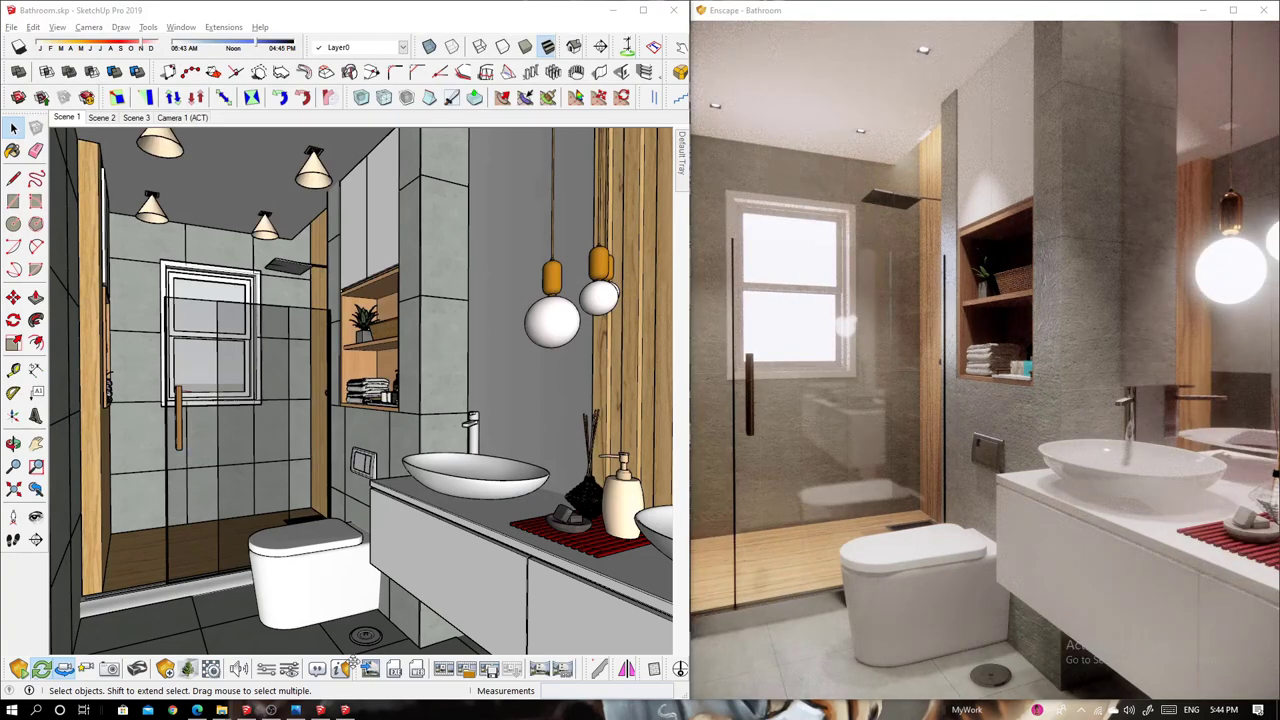
Save the Scene 1 screenshot over the existing PNG in the Bathroom folder
left_click(289, 668)
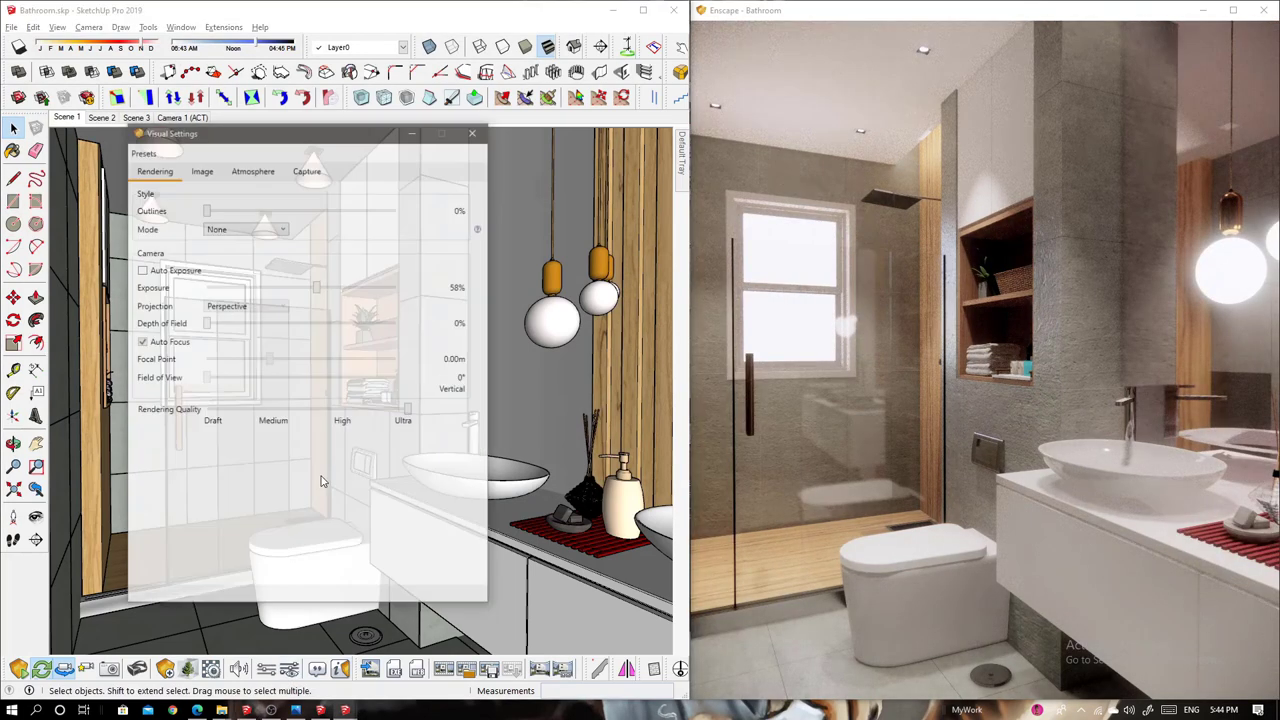
left_click(307, 171)
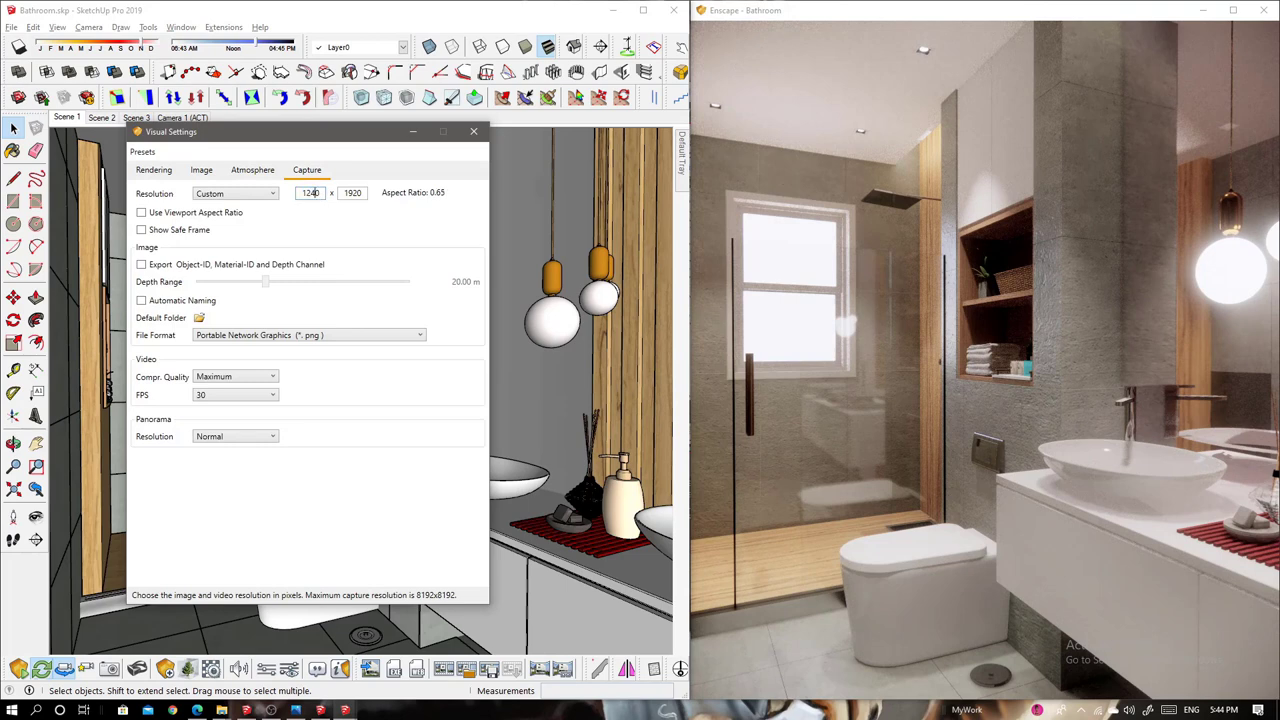
left_click(289, 668)
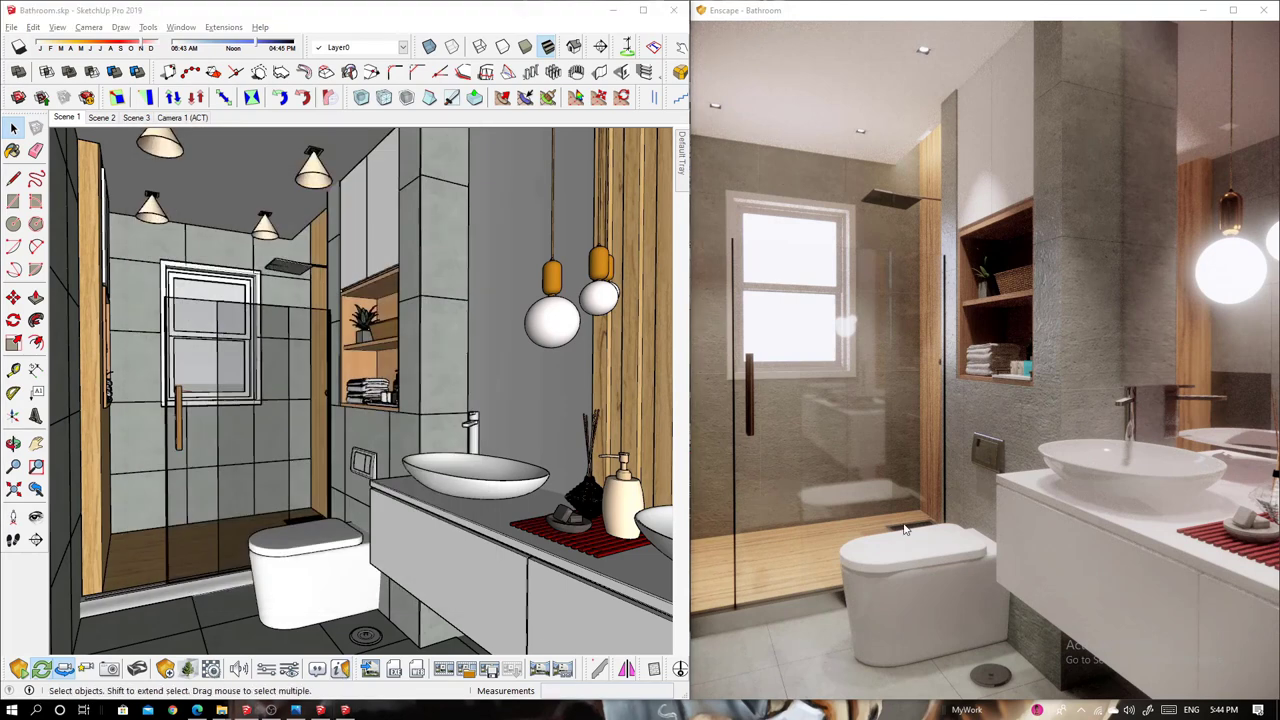
key("F11")
left_click(236, 130)
left_click(523, 500)
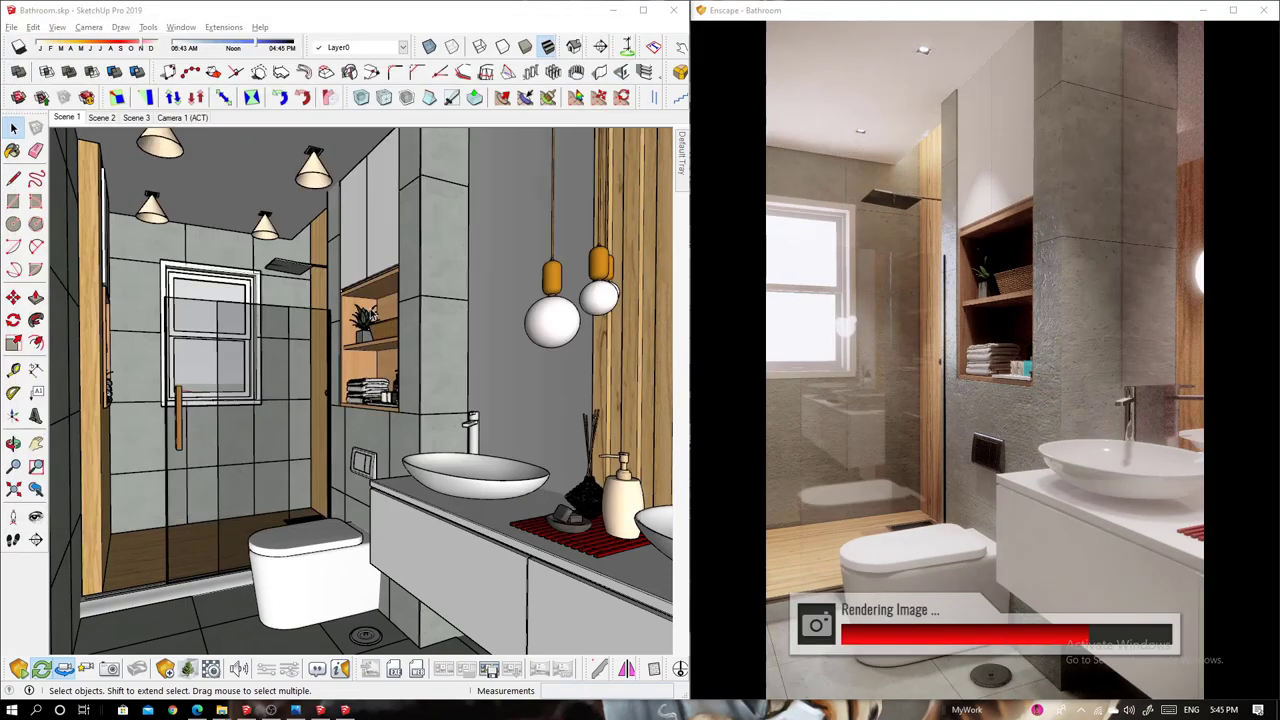
Save Scene 2 screenshots, overwriting the earlier PNG file
left_click(101, 117)
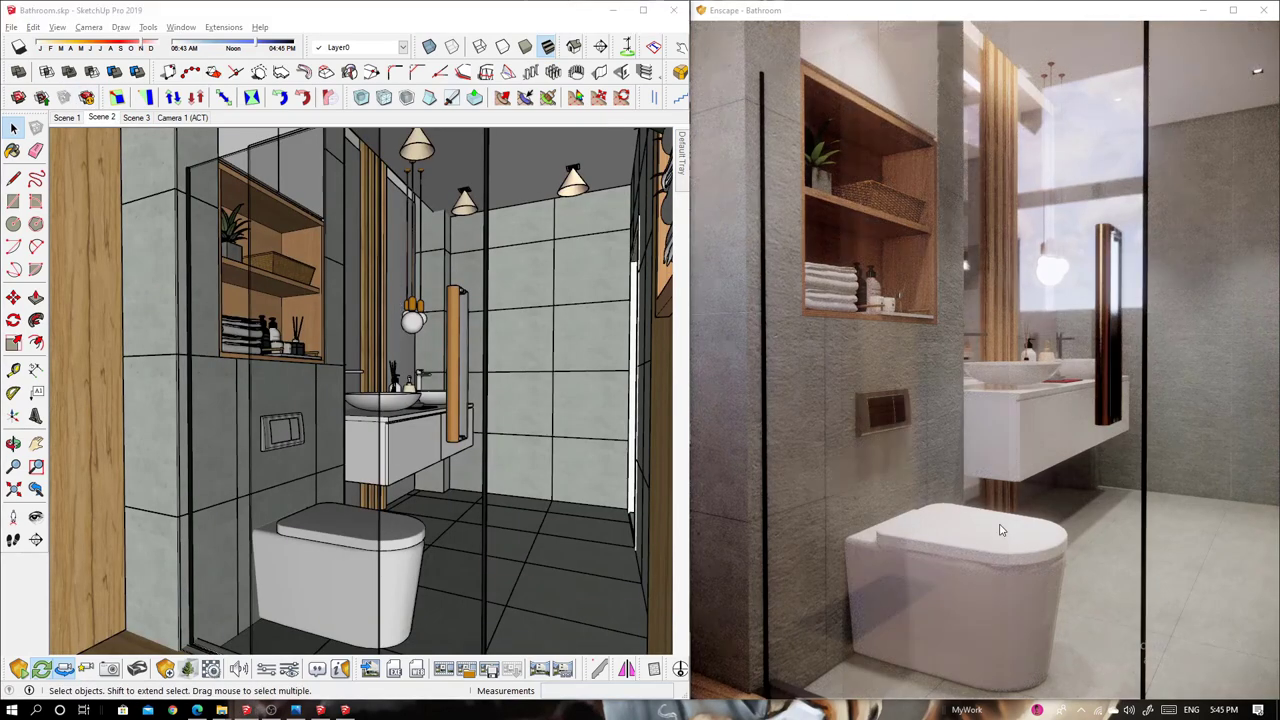
key("F11")
left_click(607, 503)
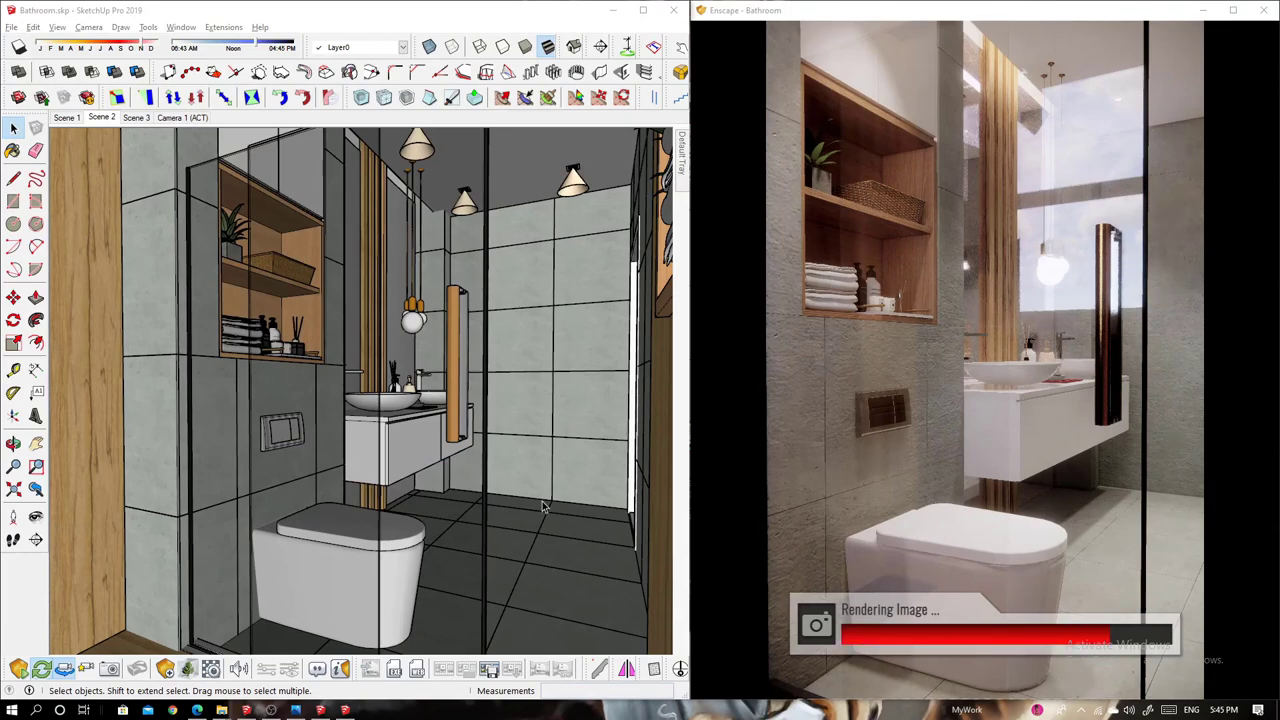
left_click(289, 669)
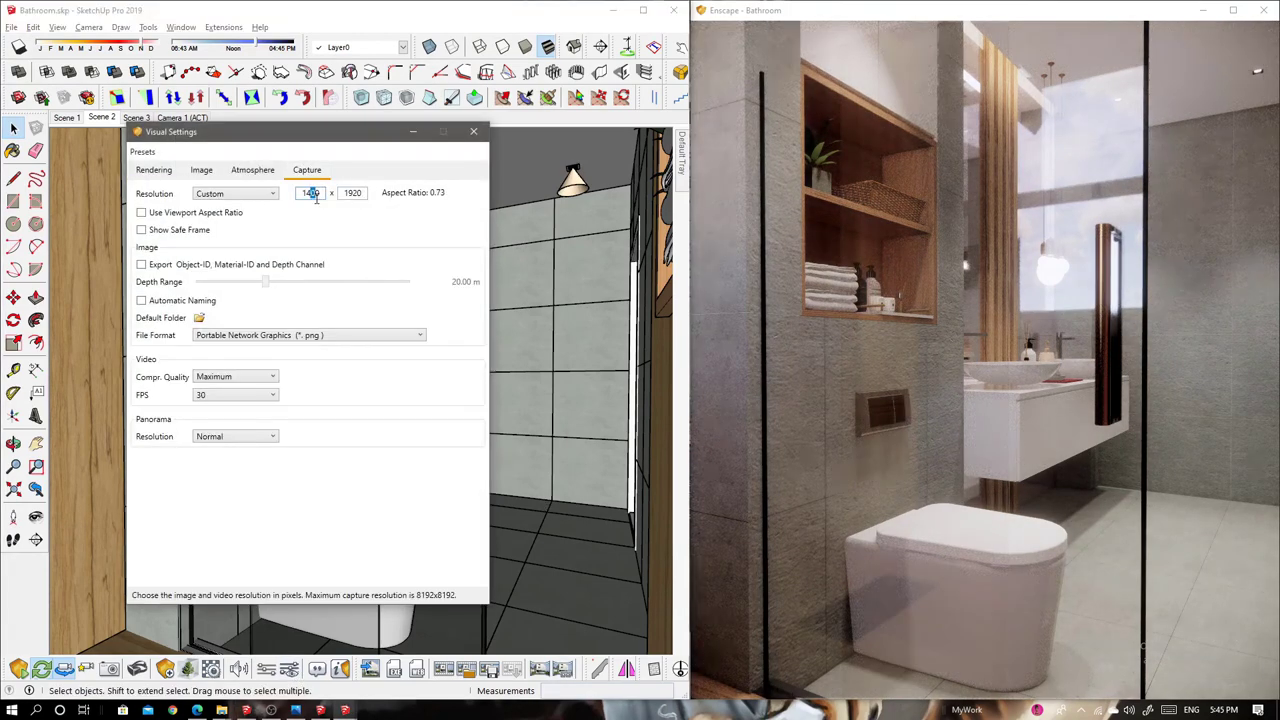
left_click(984, 309)
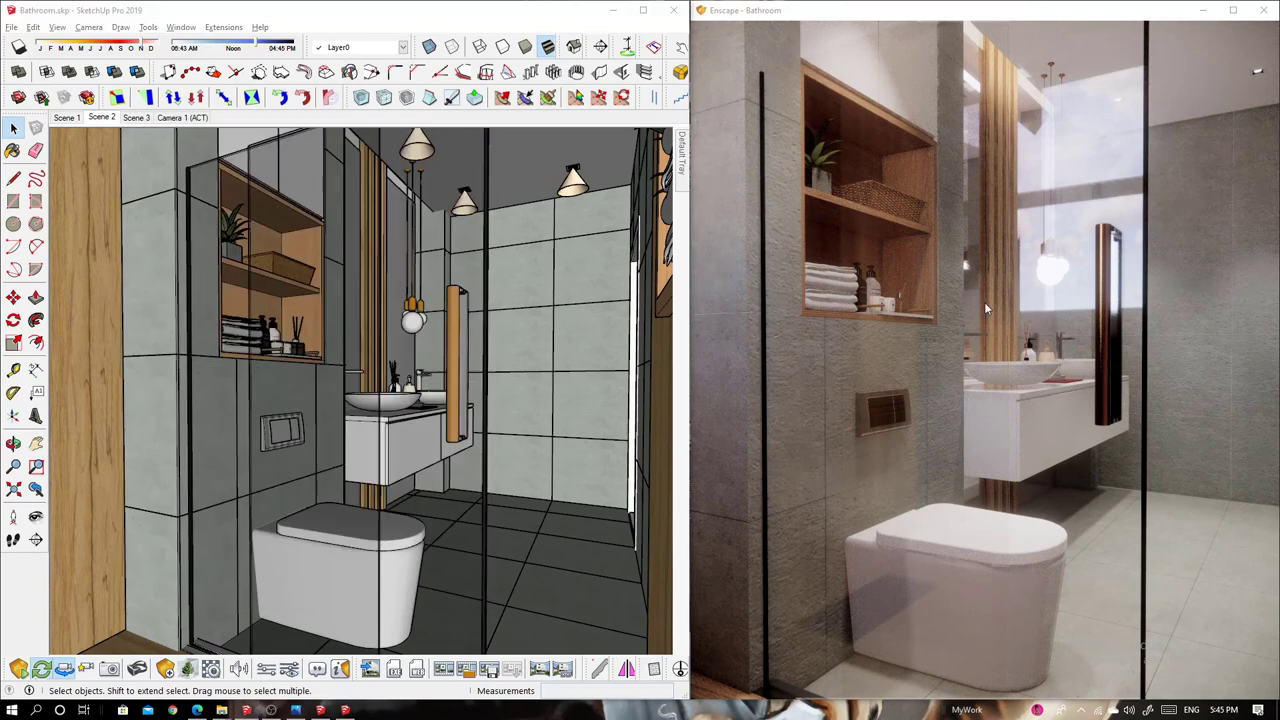
key("F11")
double_click(307, 115)
left_click(362, 291)
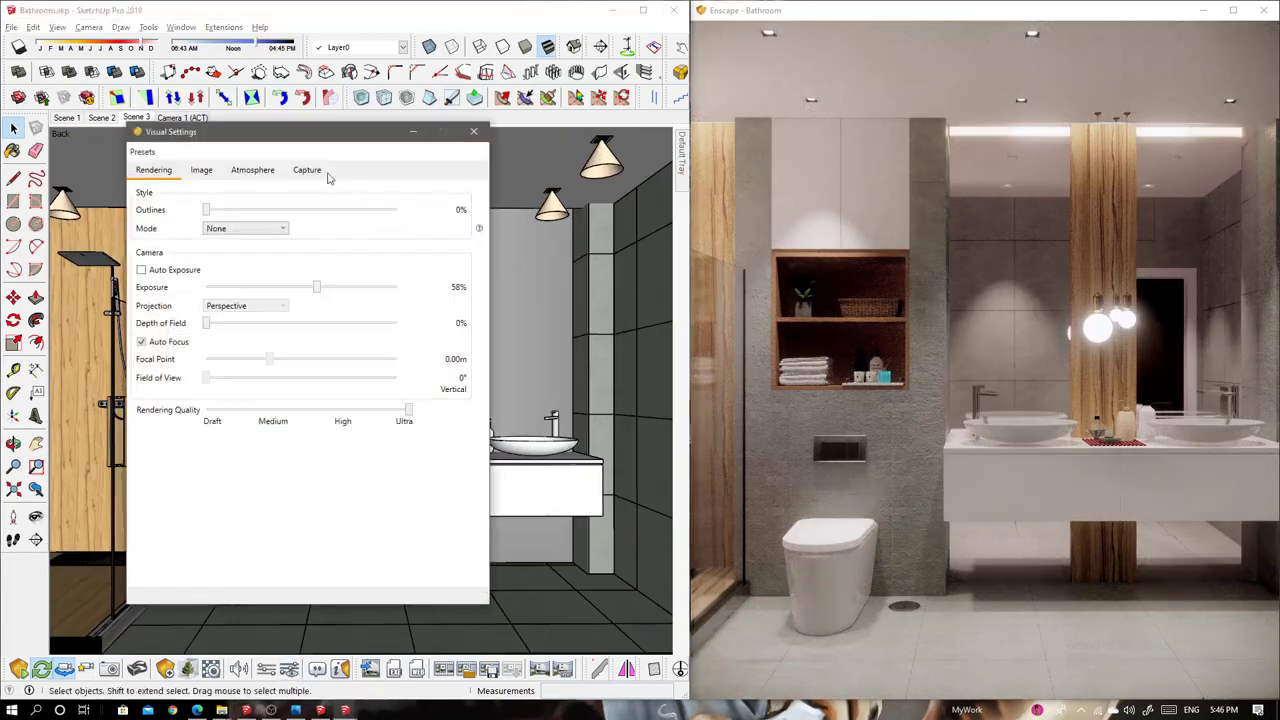
Set capture resolution to Full HD 1920 × 1080, save the Scene 3 screenshot, then show Camera 1
left_click(307, 170)
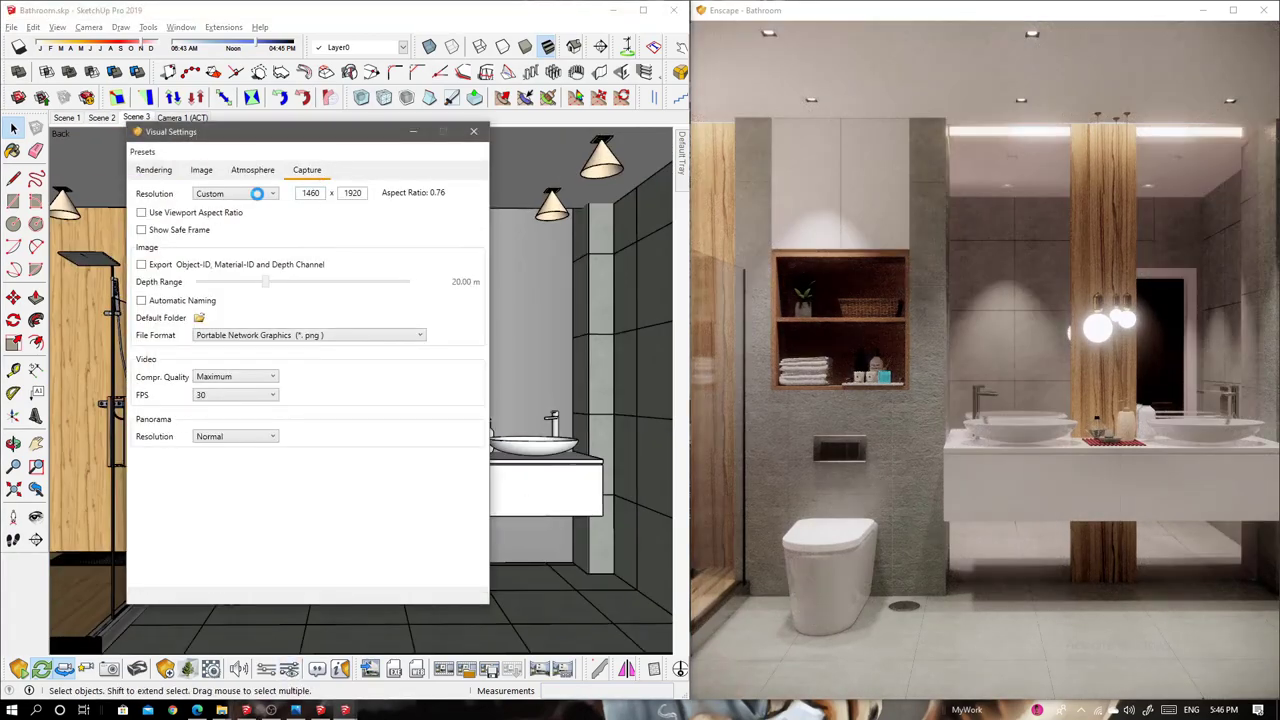
left_click(235, 193)
left_click(240, 248)
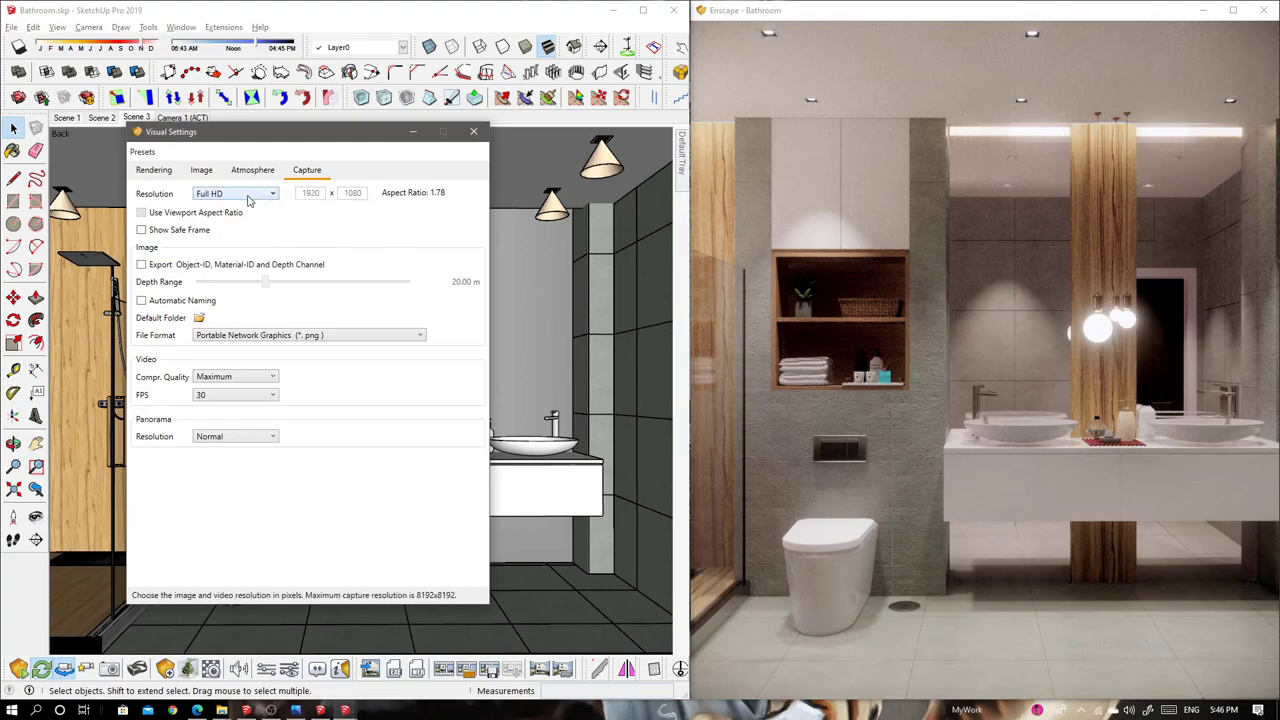
left_click(473, 132)
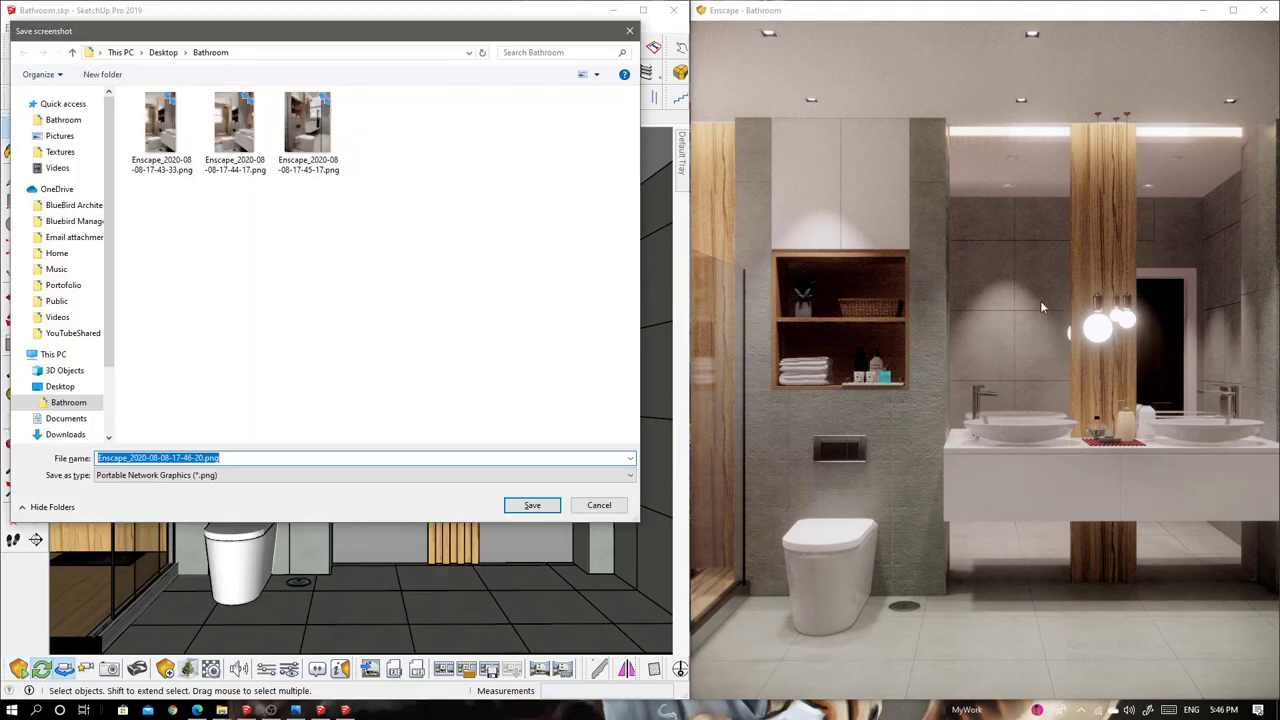
left_click(526, 502)
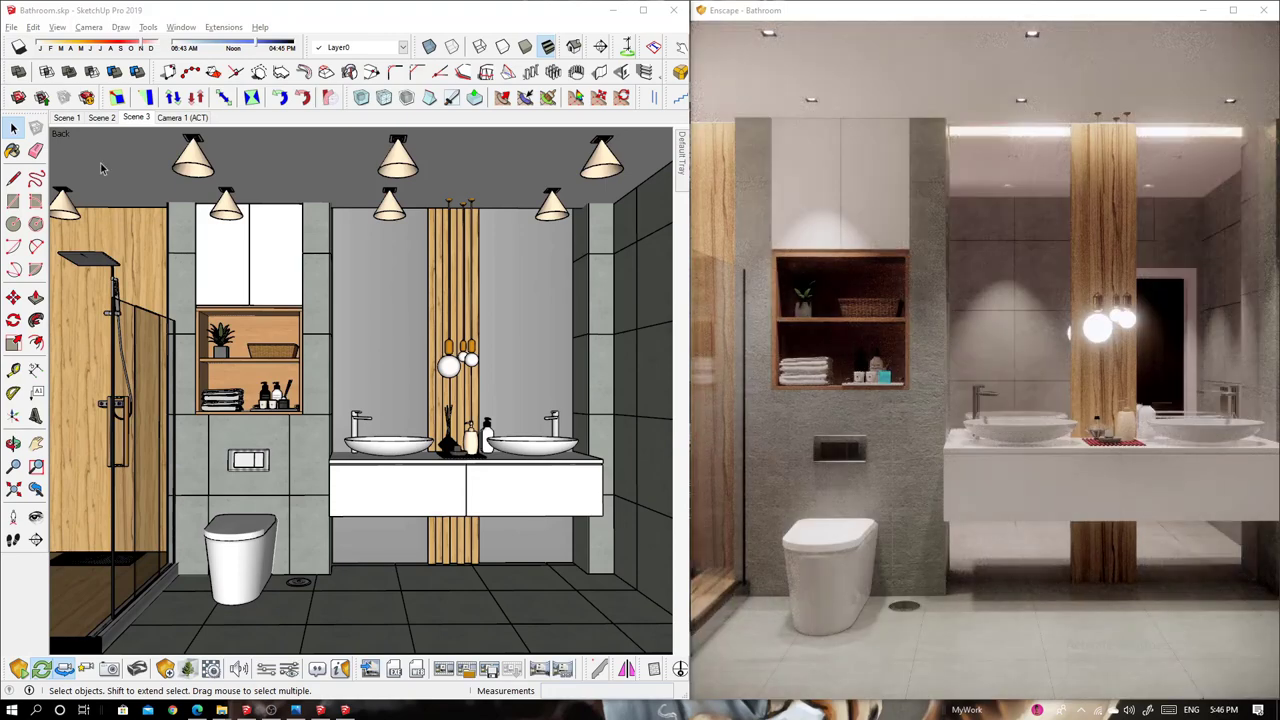
left_click(190, 118)
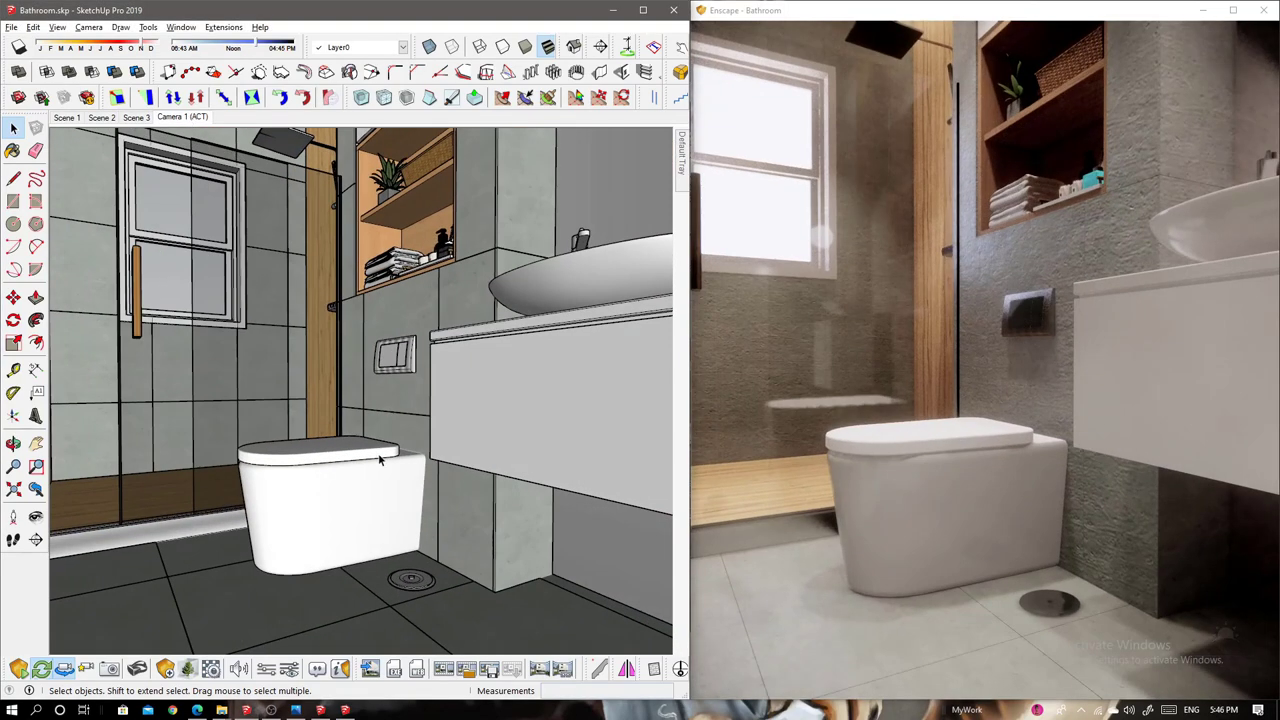
Set a custom 1580 × 1920 capture resolution and save the Camera 1 screenshot
left_click(307, 170)
left_click(235, 193)
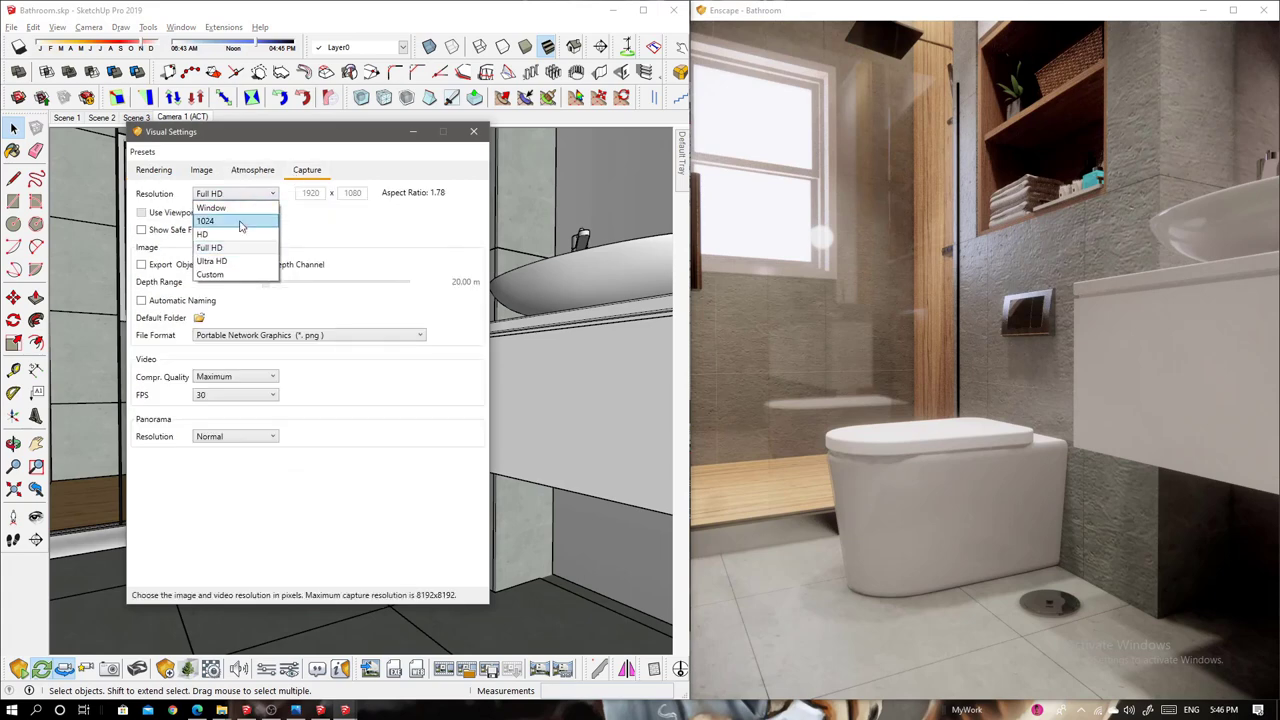
left_click(232, 262)
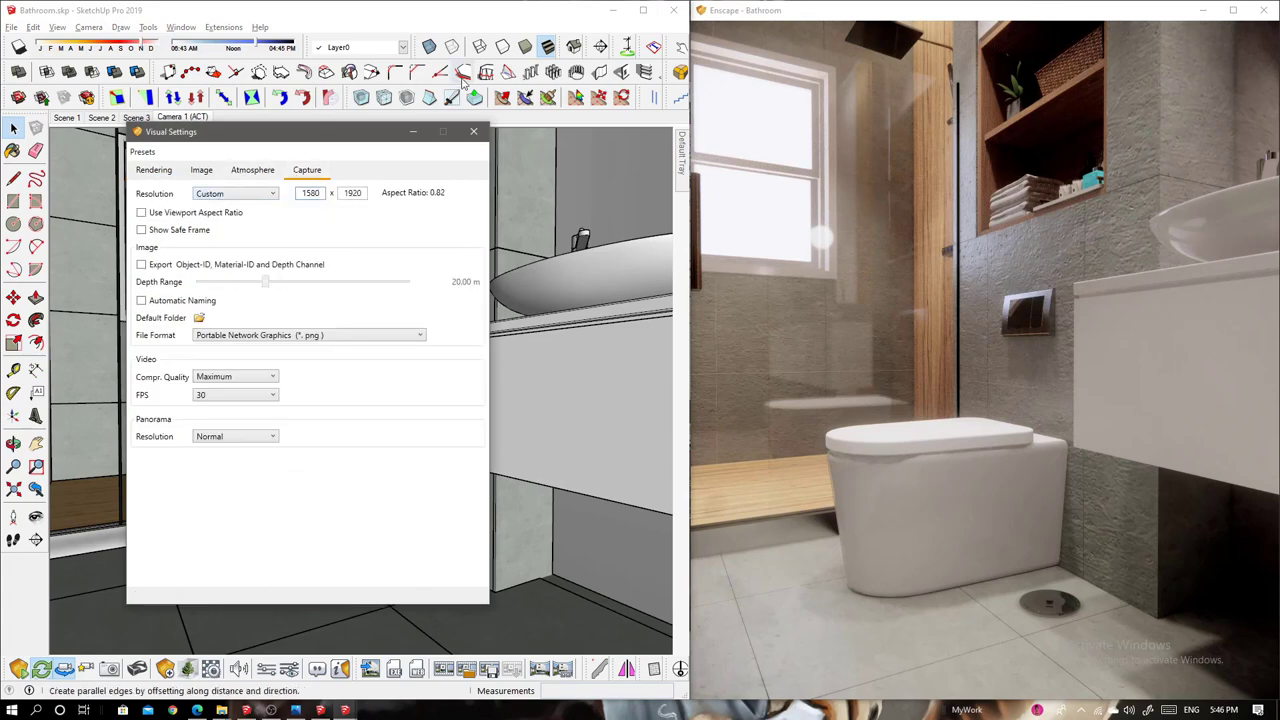
left_click(473, 131)
left_click(502, 47)
left_click(532, 506)
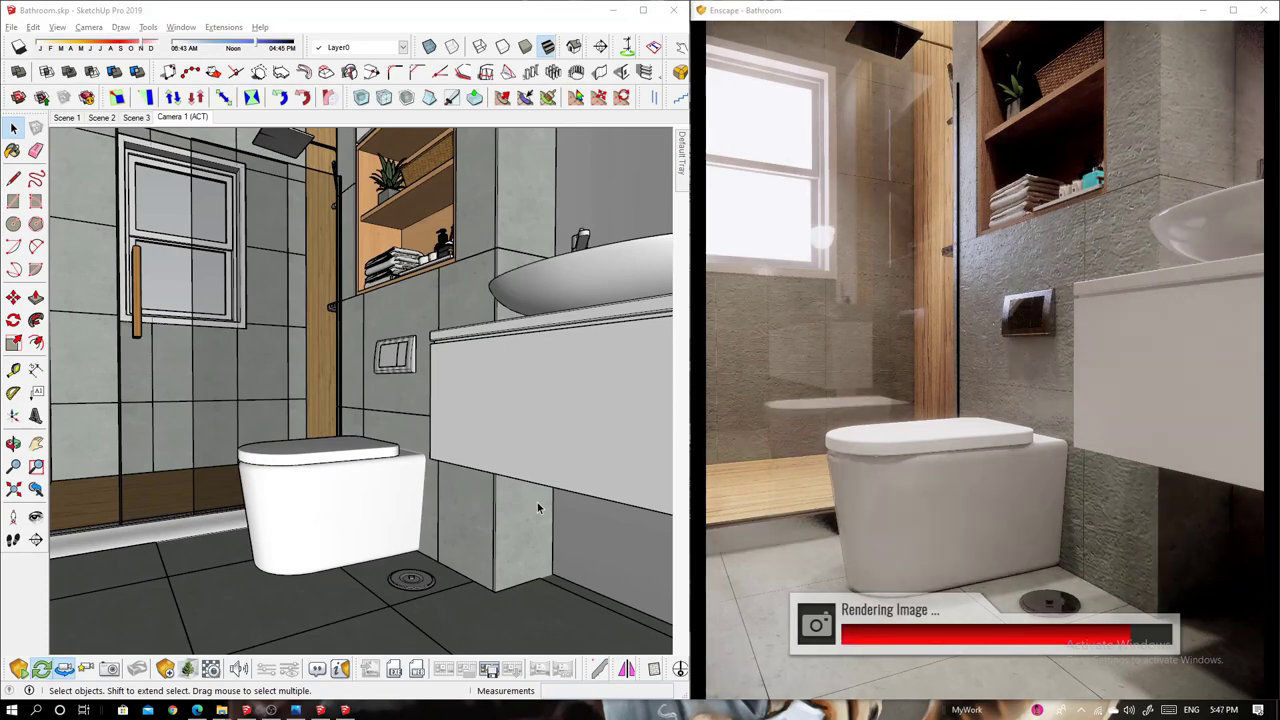
Set the render Outlines slider to 10% in Enscape's Rendering settings
left_click(489, 668)
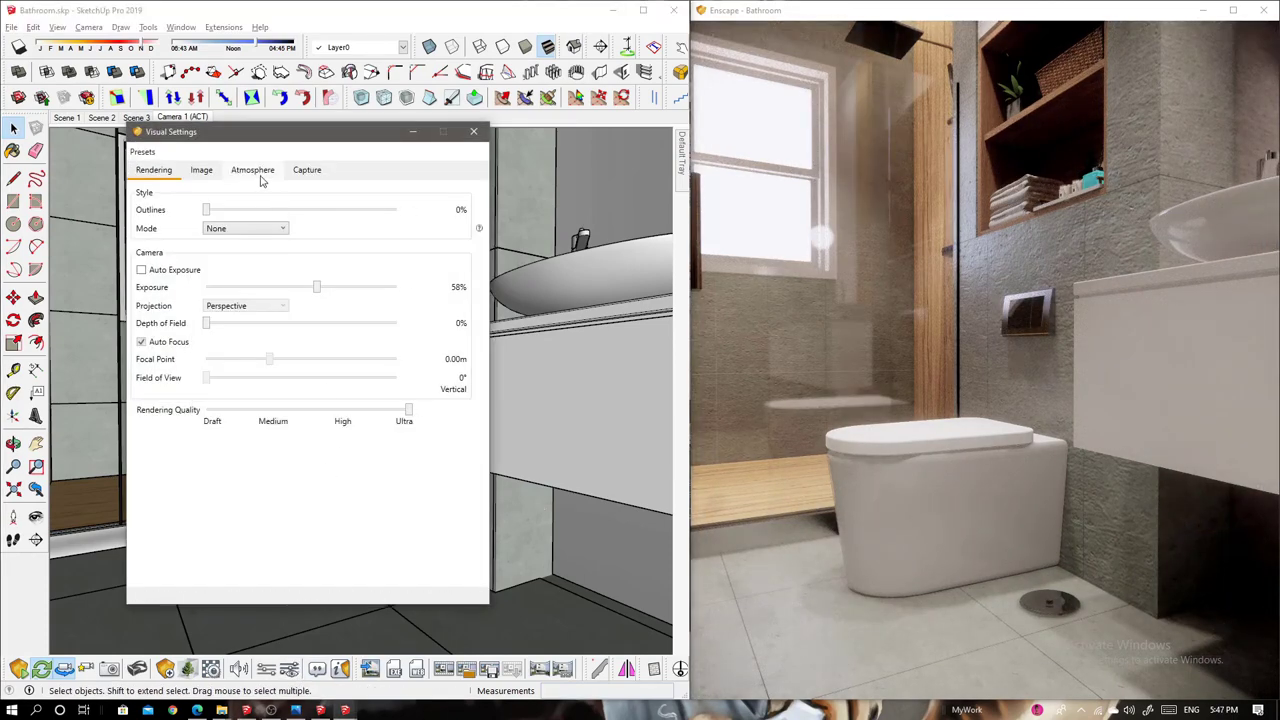
left_click(307, 170)
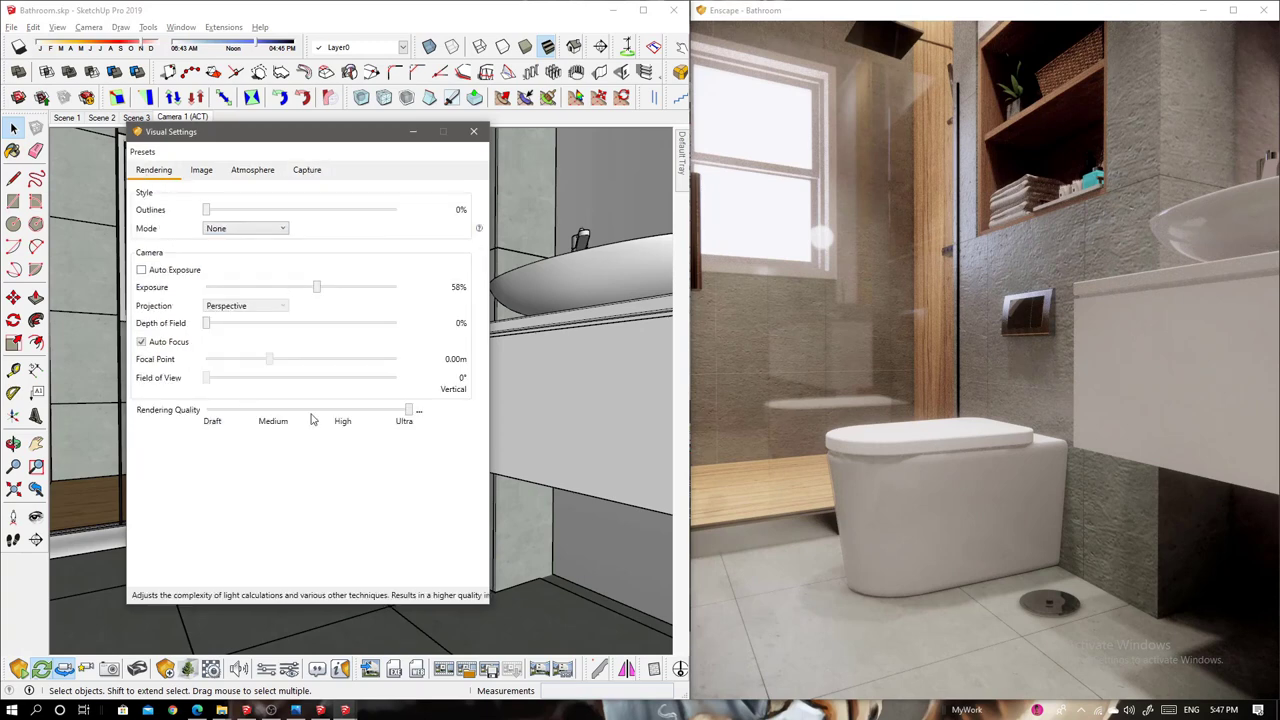
left_click_drag(206, 210, 225, 211)
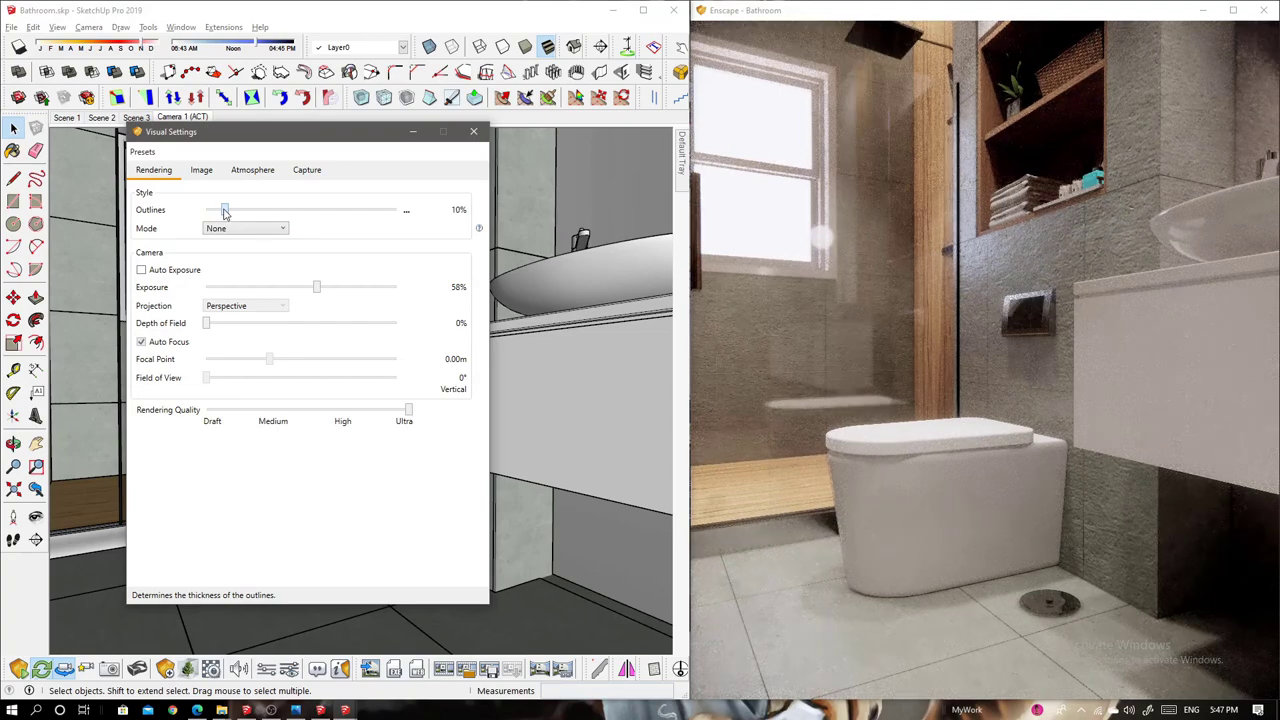
mouse_move(225, 211)
left_mouse_down()
mouse_move(351, 211)
mouse_move(225, 211)
left_mouse_up()
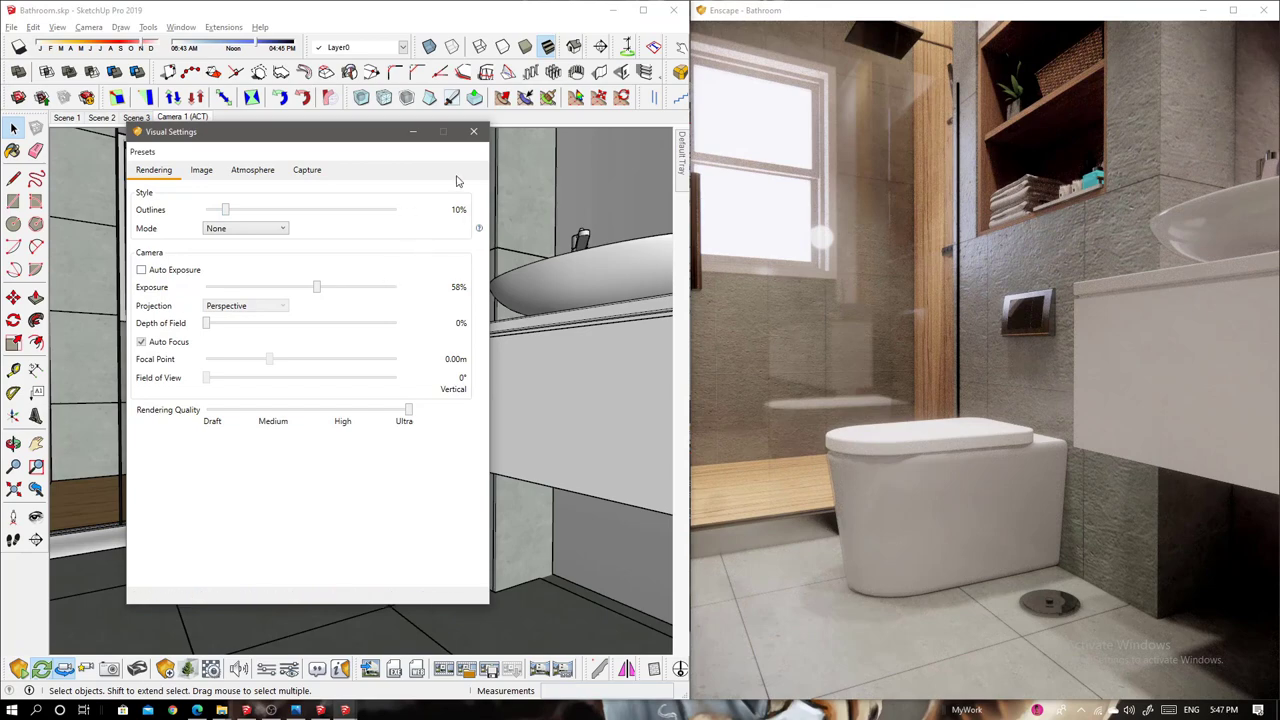
left_click(476, 133)
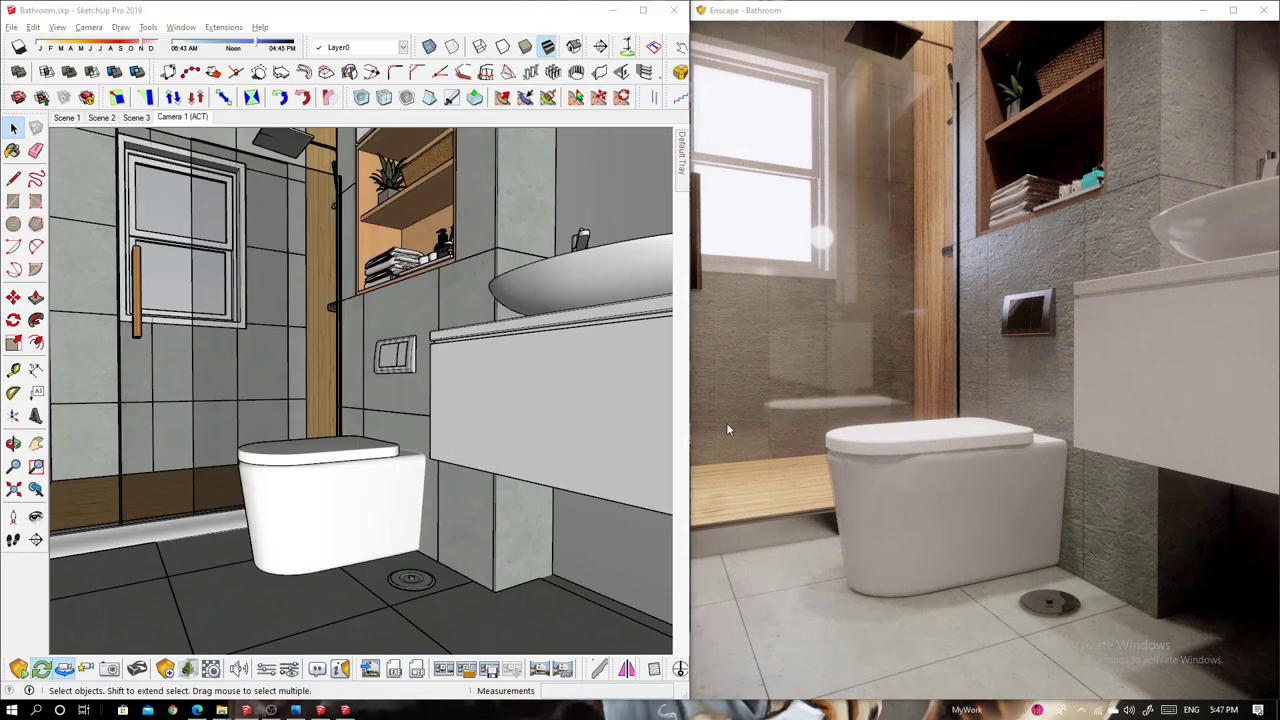
Re-save the outlined Camera 1 and Scene 2 screenshots over their existing PNG files
left_click(109, 668)
double_click(280, 130)
left_click(366, 311)
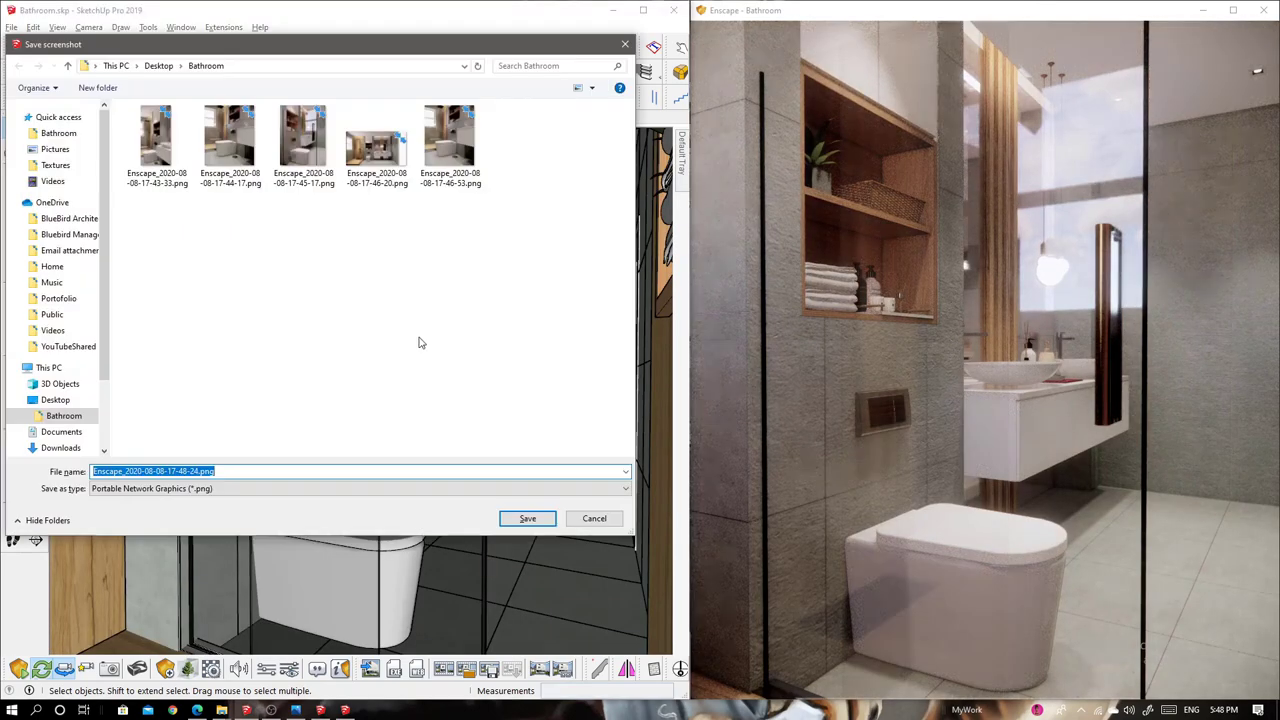
double_click(303, 140)
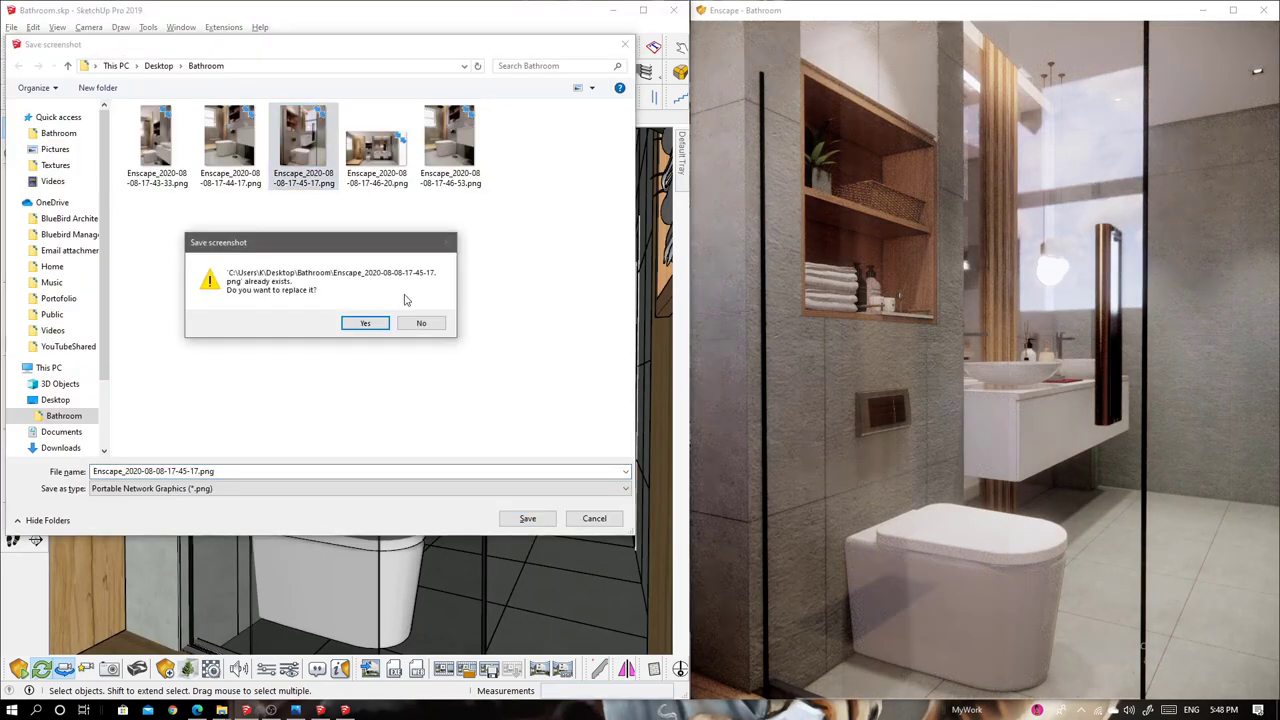
left_click(383, 321)
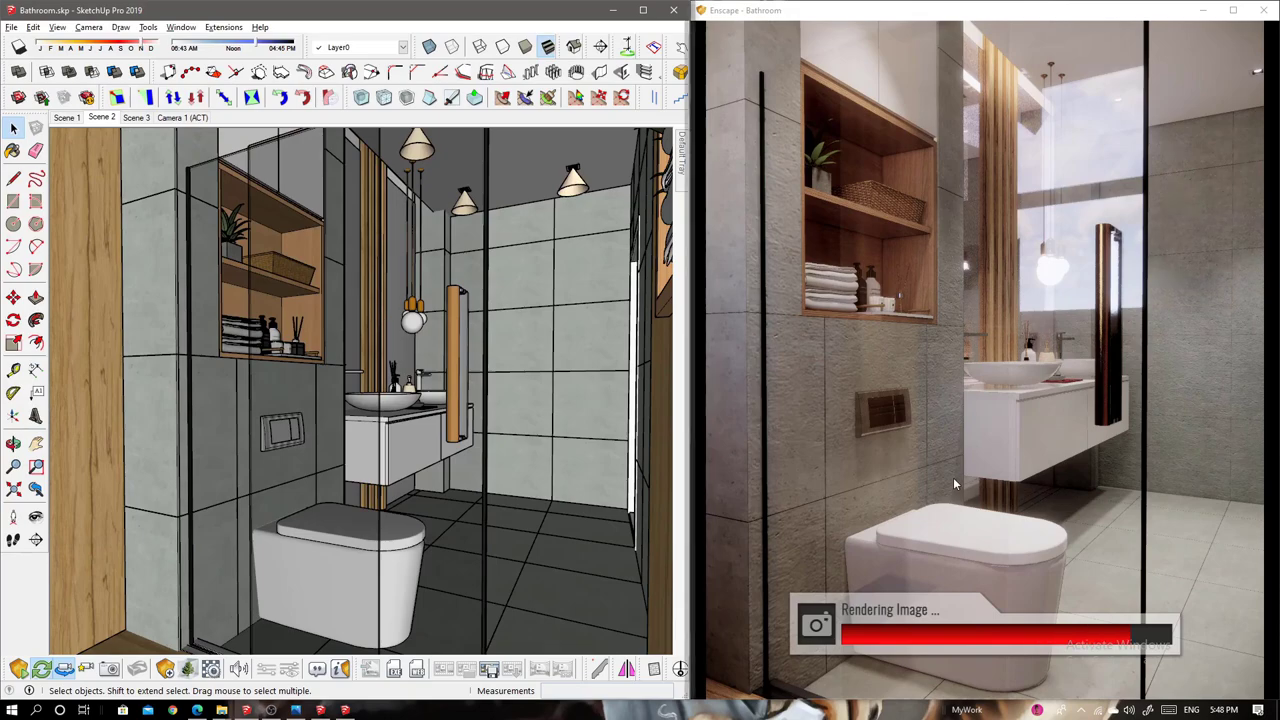
Switch to Scene 3, choose a wider landscape resolution preset, and save over the existing screenshot
key("Page_Down")
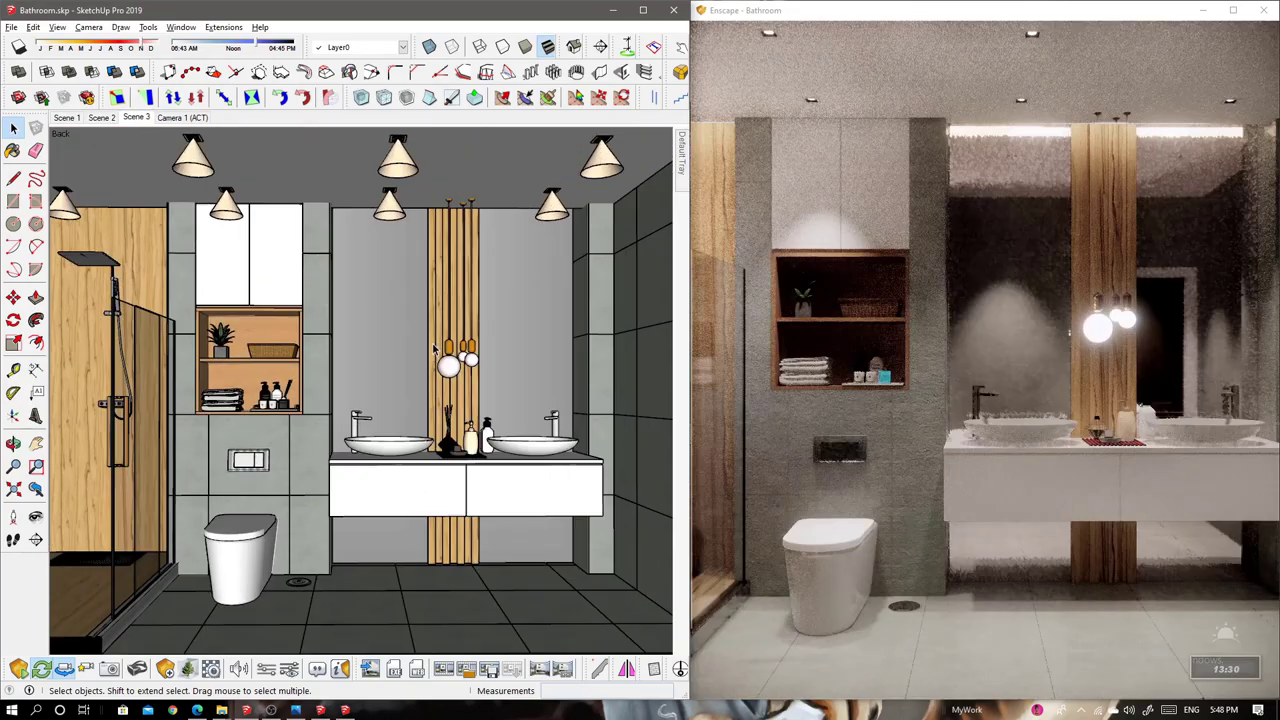
left_click(288, 668)
left_click(307, 169)
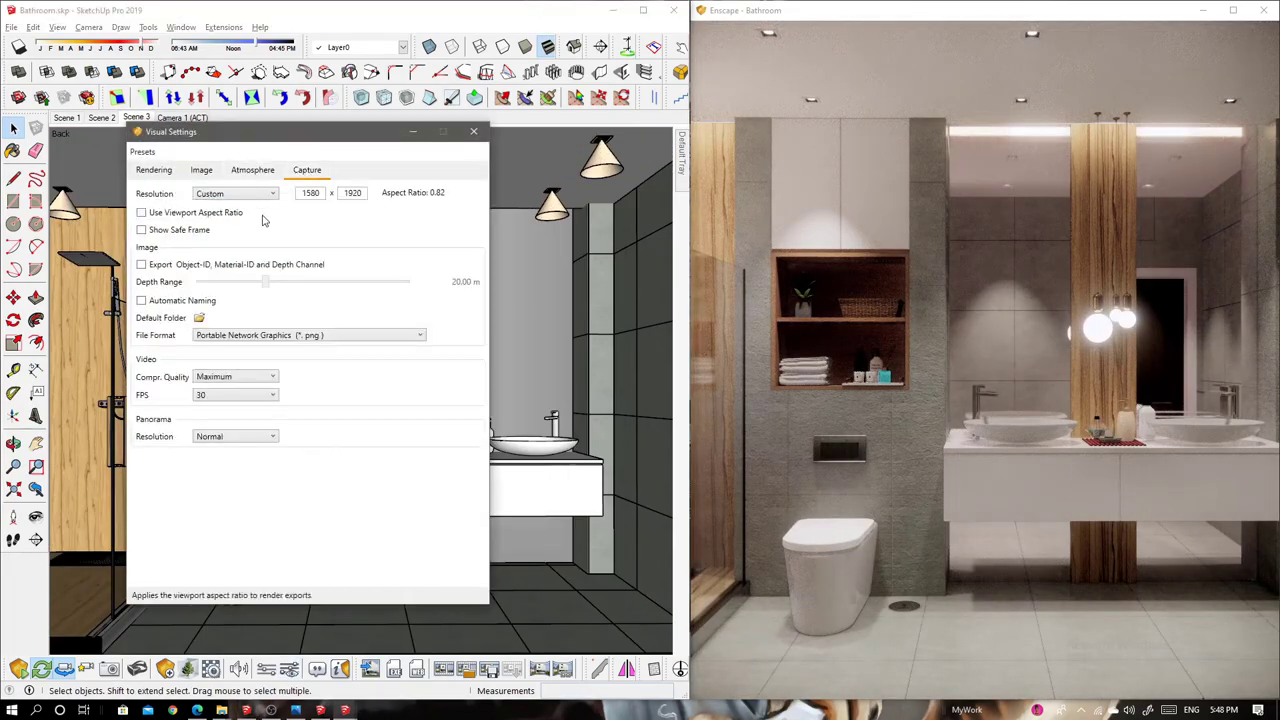
left_click(235, 193)
left_click(235, 246)
left_click(235, 193)
left_click(235, 262)
left_click(235, 193)
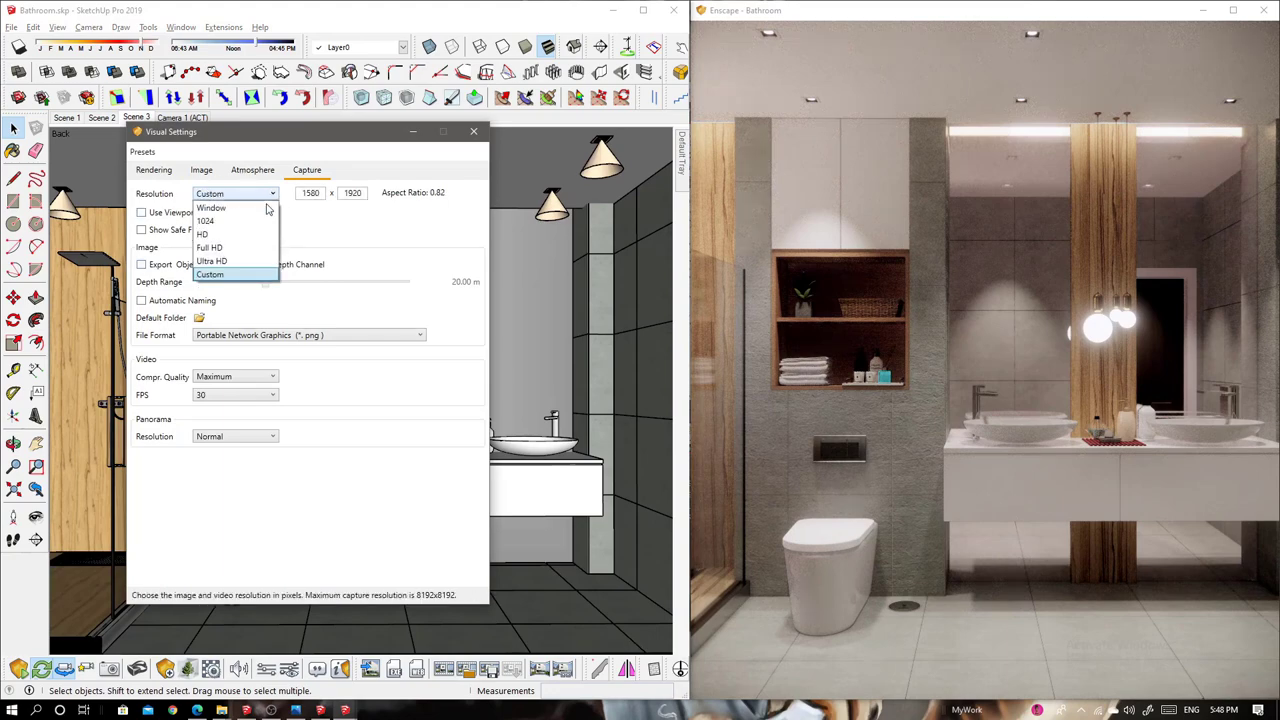
left_click(235, 244)
left_click(473, 131)
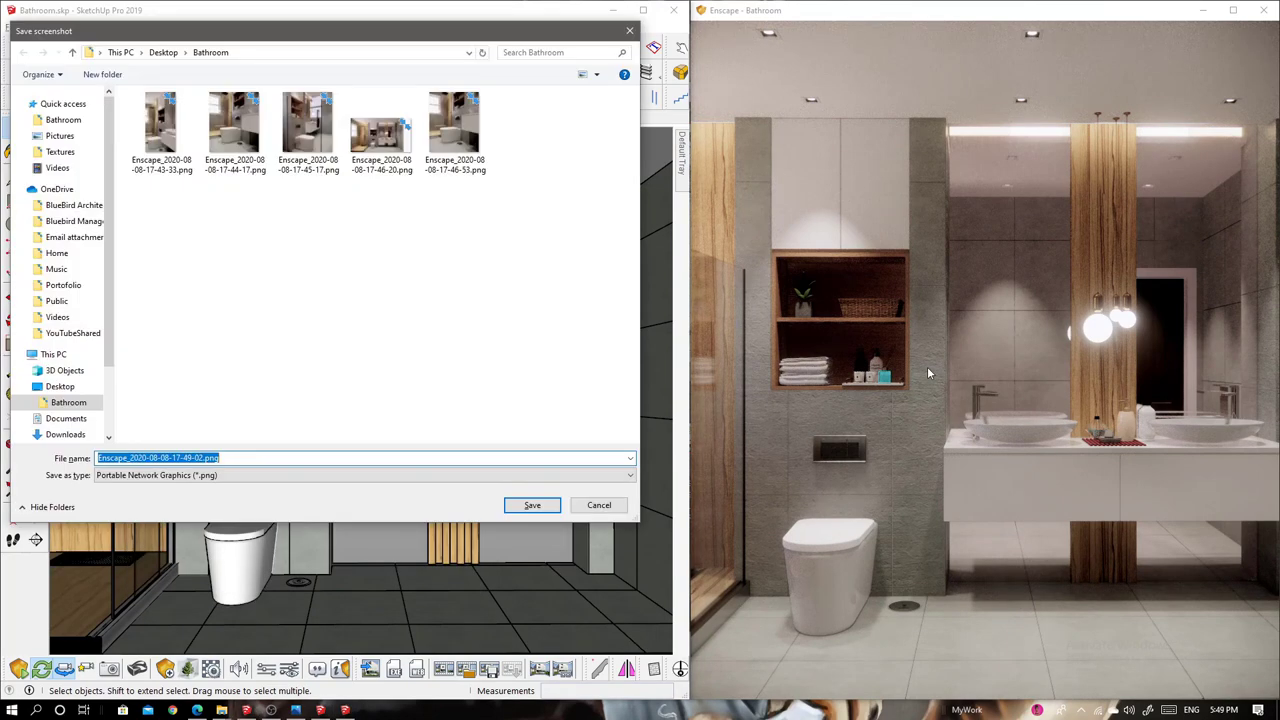
left_click(523, 503)
left_click(385, 306)
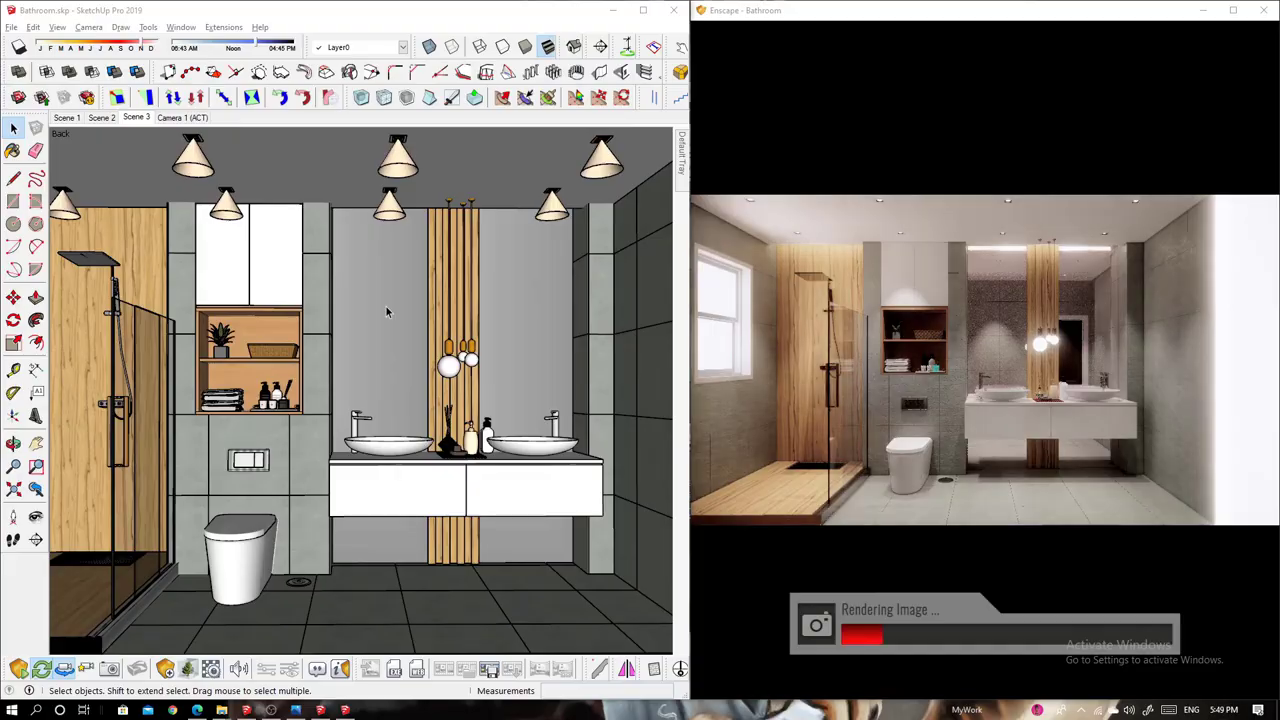